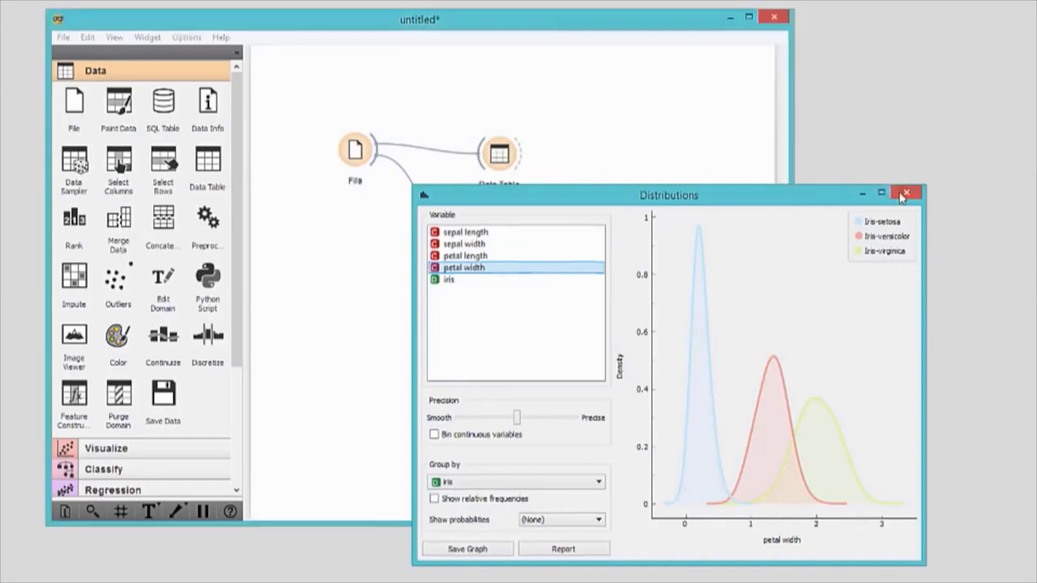
# Step: Add a Scatter Plot fed by the File widget and open its window
pyautogui.moveTo(364, 164); pyautogui.dragTo(466, 338)
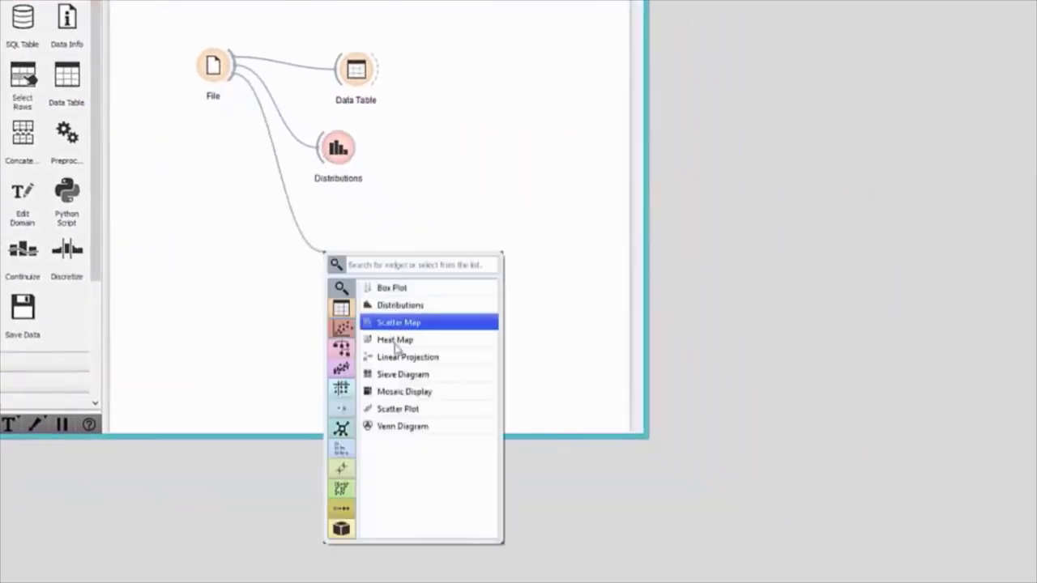
pyautogui.click(397, 408)
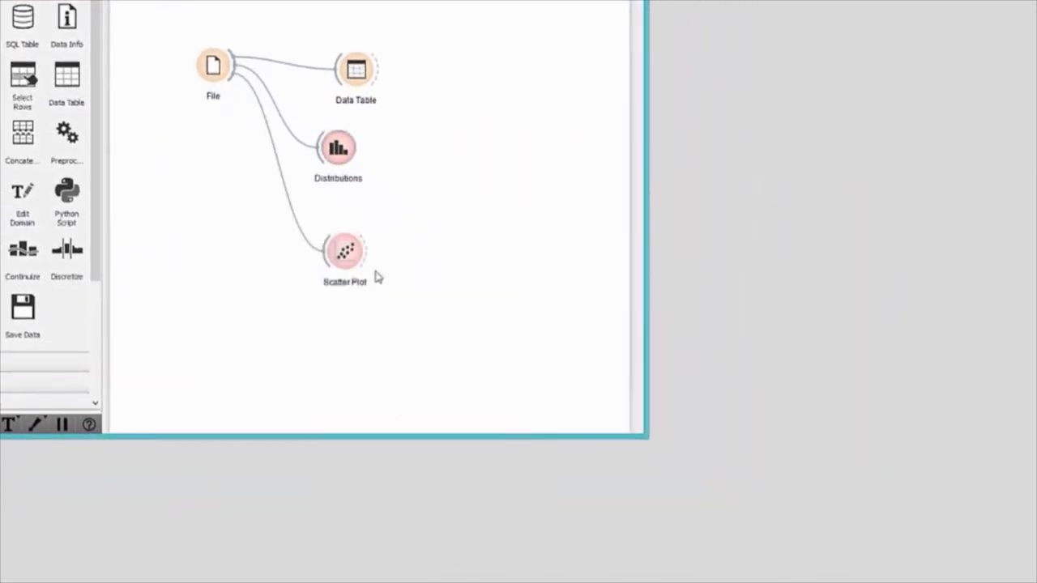
pyautogui.doubleClick(345, 252)
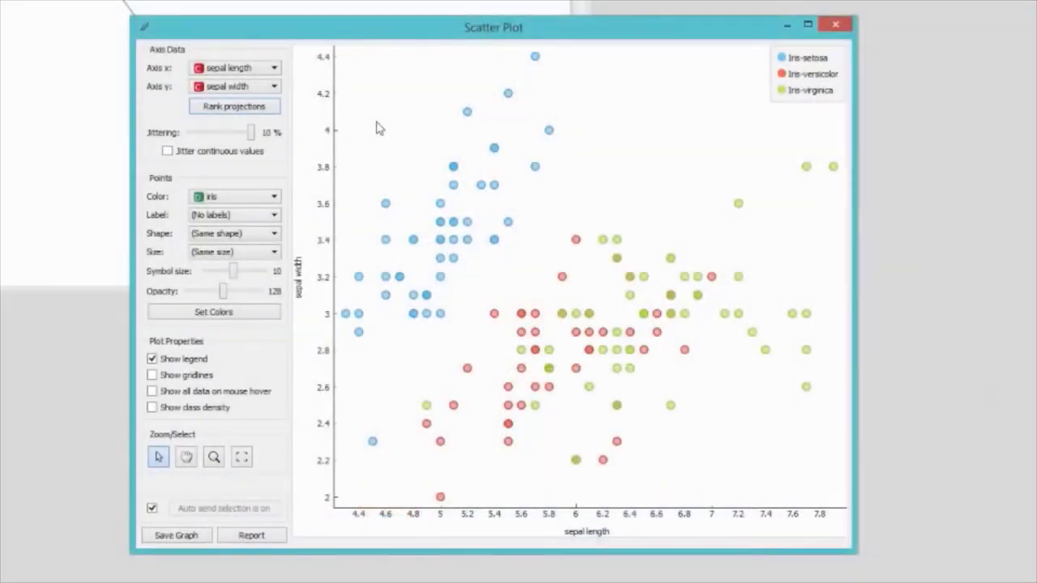
# Step: Rank projections to get petal width vs petal length (0.9507), then select the overlapping versicolor–virginica points
pyautogui.click(275, 108)
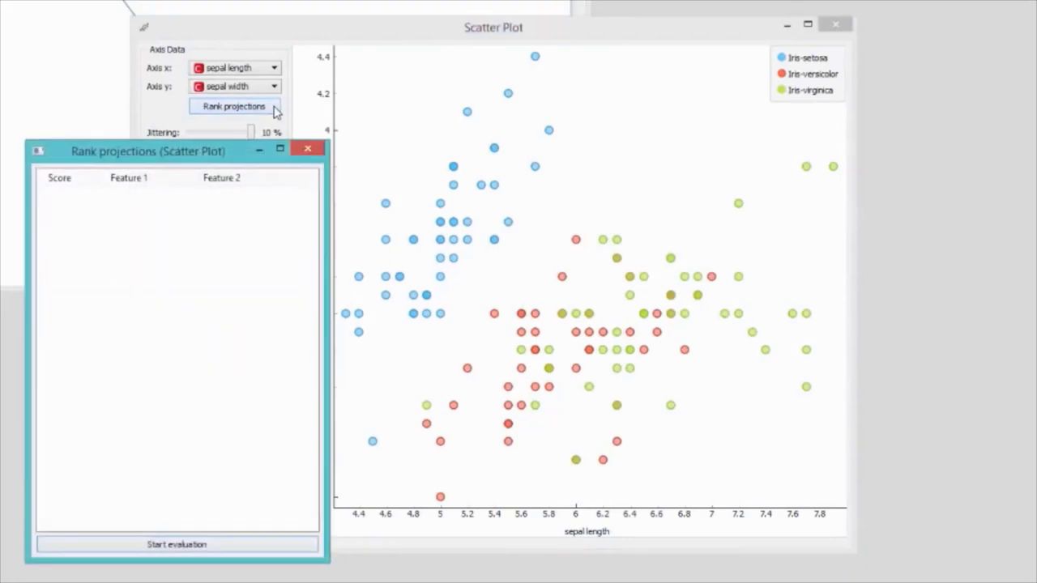
pyautogui.click(180, 549)
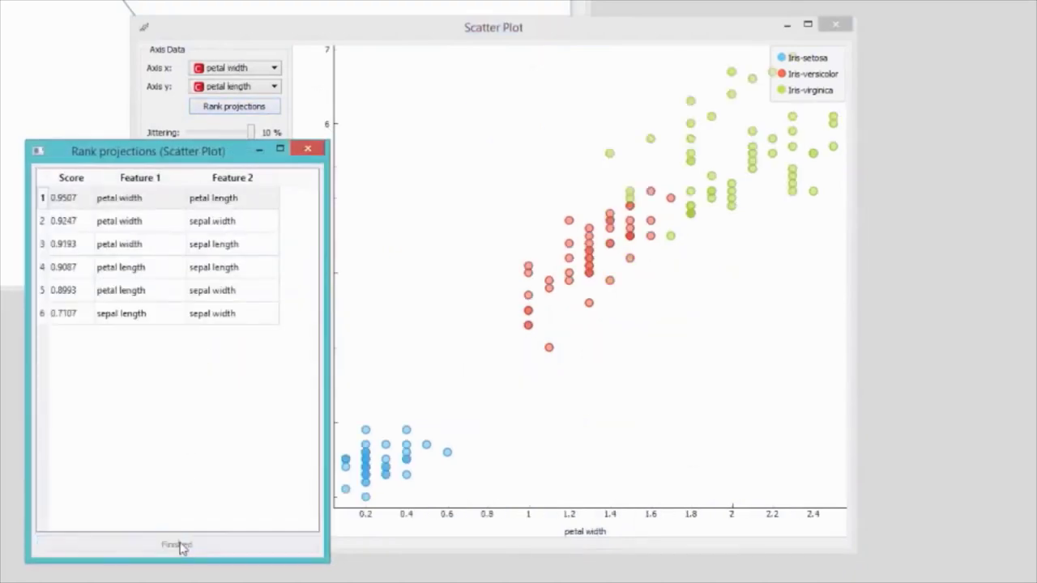
pyautogui.click(304, 151)
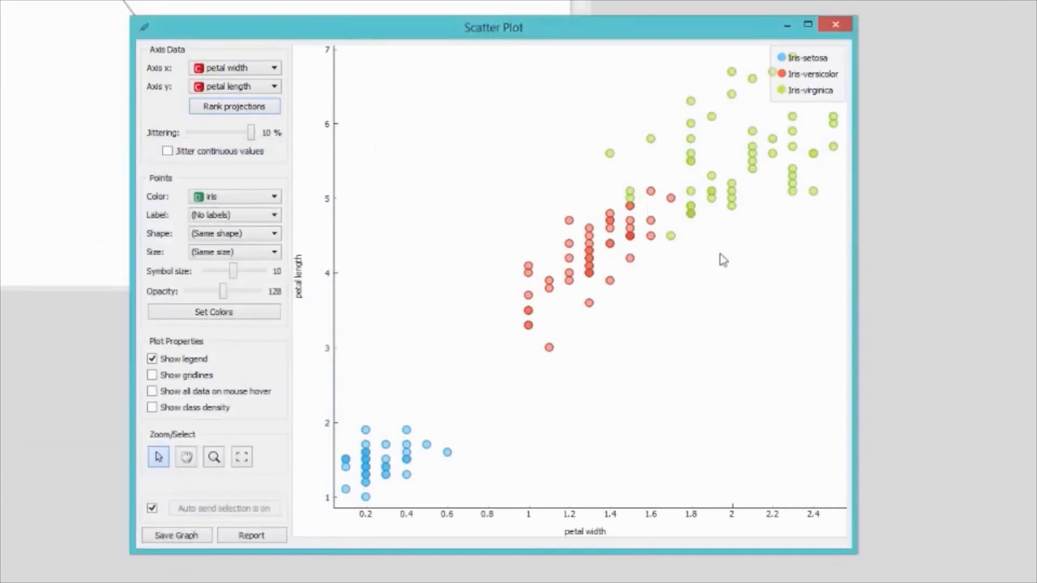
pyautogui.moveTo(597, 152); pyautogui.dragTo(716, 267)
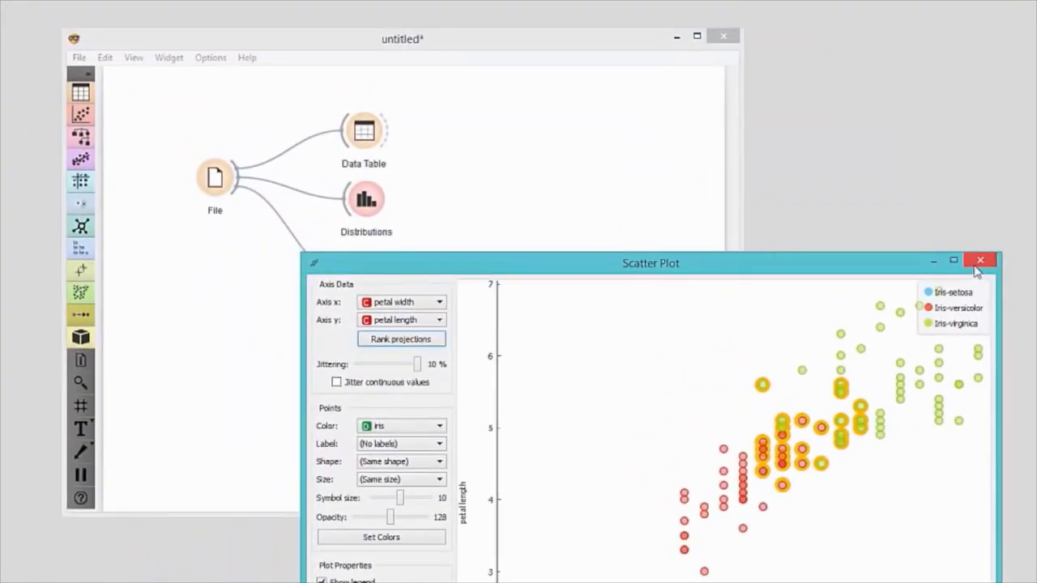
# Step: Feed the Scatter Plot's 37 selected points into a new Data Table (1) with continuous values shown as bars
pyautogui.click(976, 273)
pyautogui.moveTo(387, 275); pyautogui.dragTo(459, 279)
pyautogui.moveTo(476, 338)
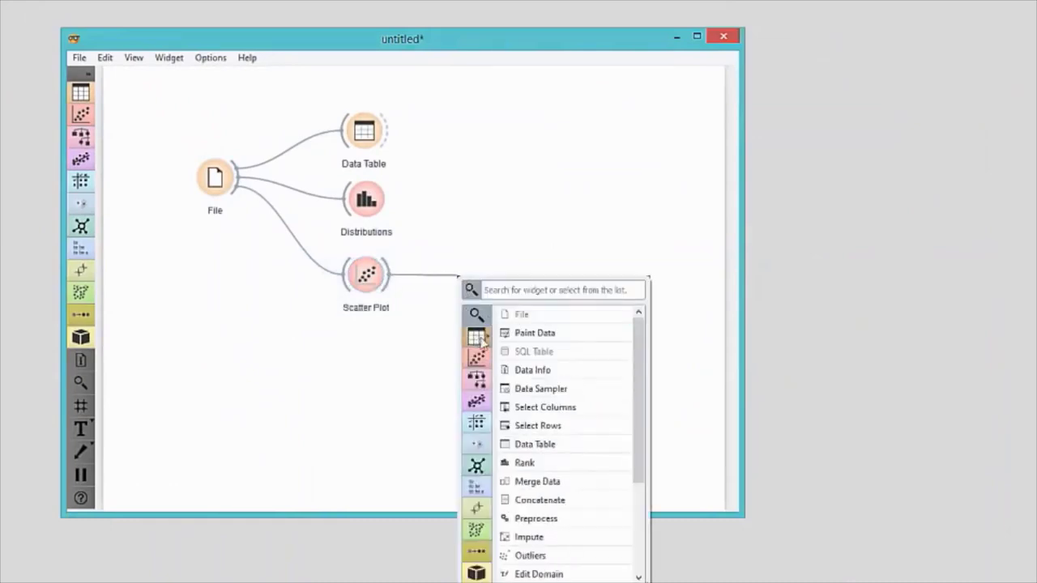
pyautogui.click(523, 444)
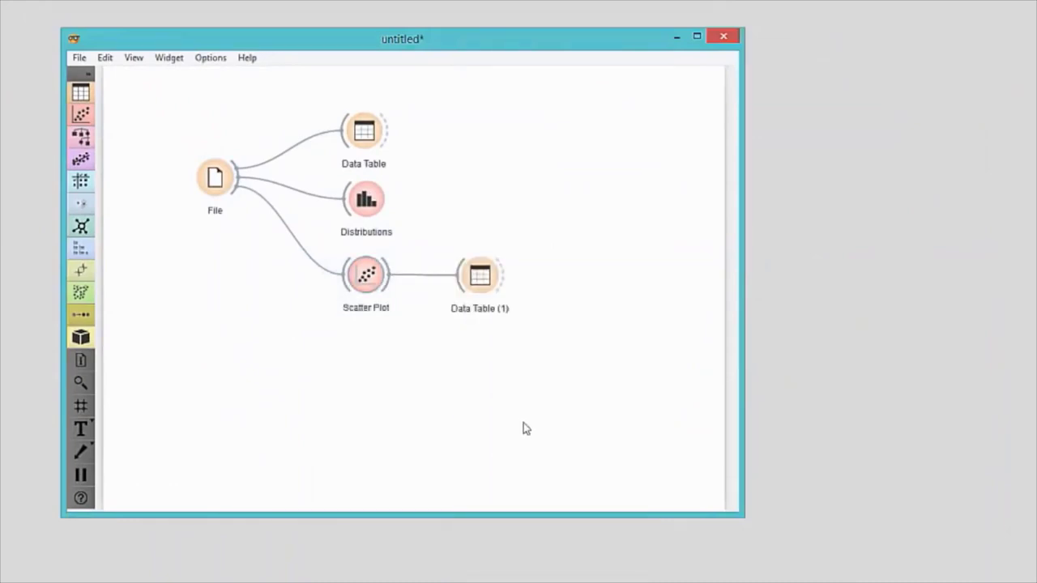
pyautogui.doubleClick(487, 276)
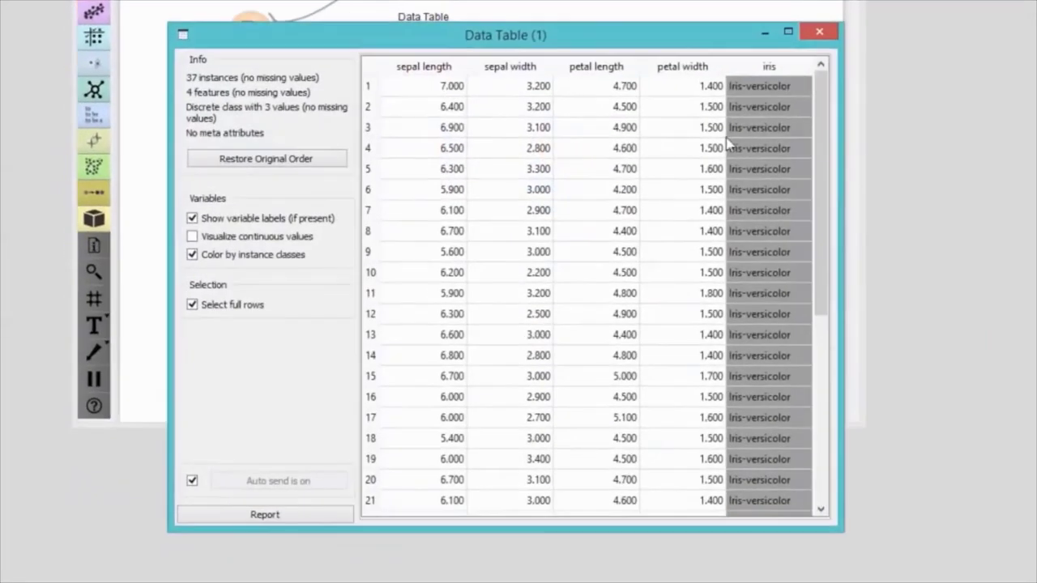
pyautogui.click(192, 236)
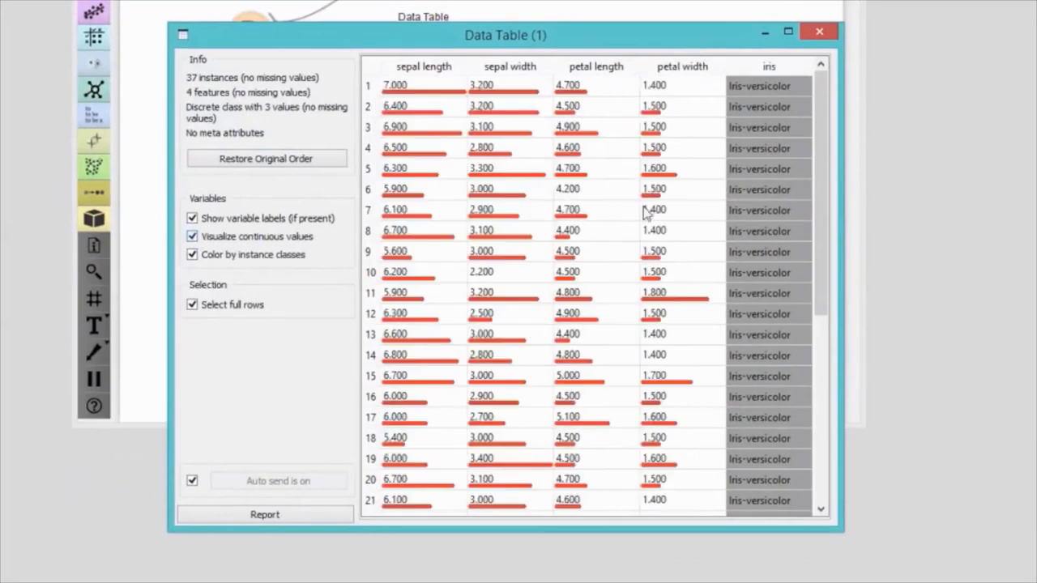
pyautogui.moveTo(819, 217); pyautogui.dragTo(820, 428)
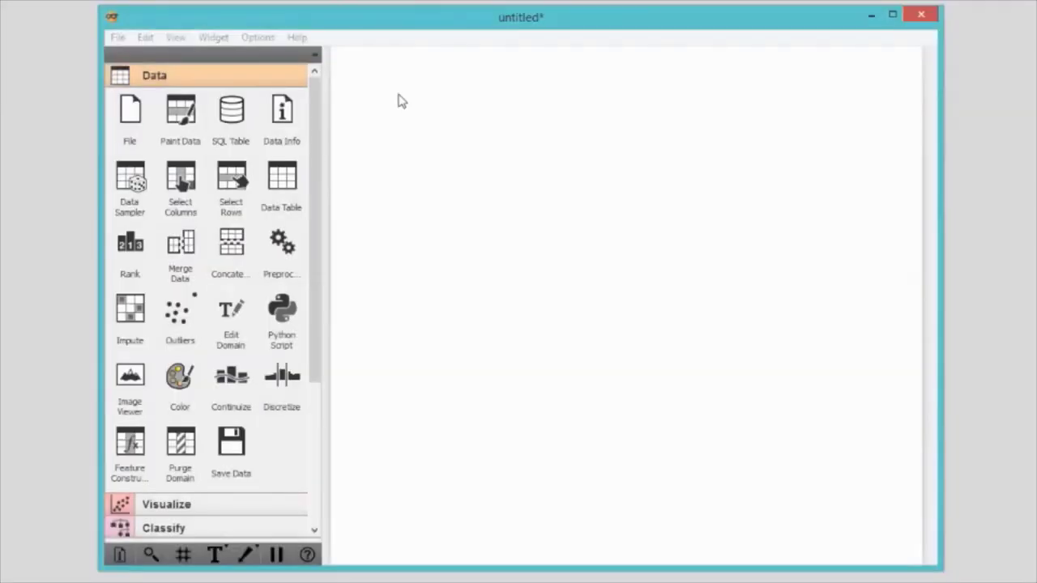
# Step: Place File, Data Table and Scatter Plot widgets on the new canvas, with Scatter Plot under Data Table
pyautogui.click(134, 114)
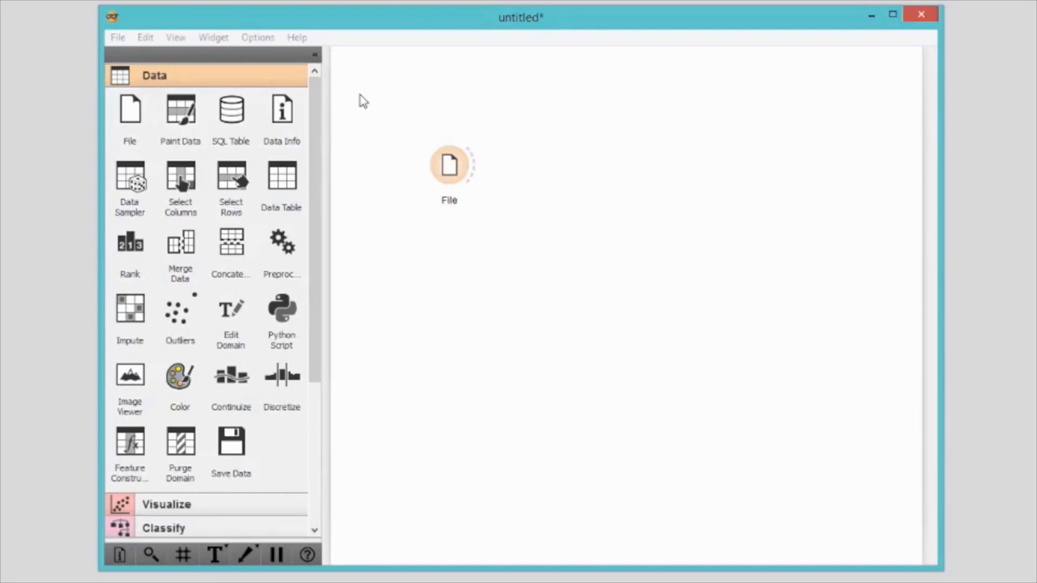
pyautogui.moveTo(282, 182); pyautogui.dragTo(607, 162)
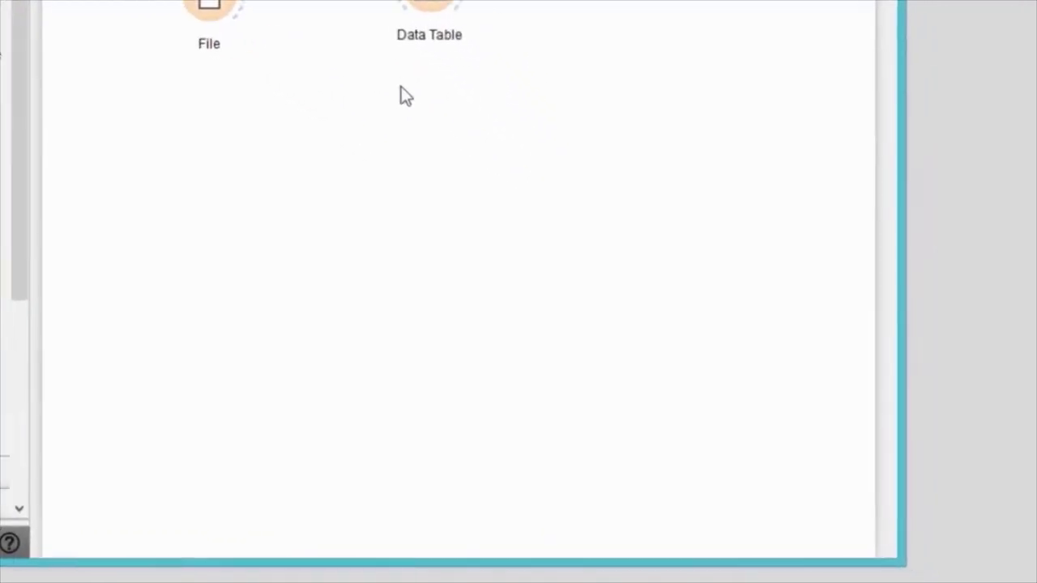
pyautogui.rightClick(588, 237)
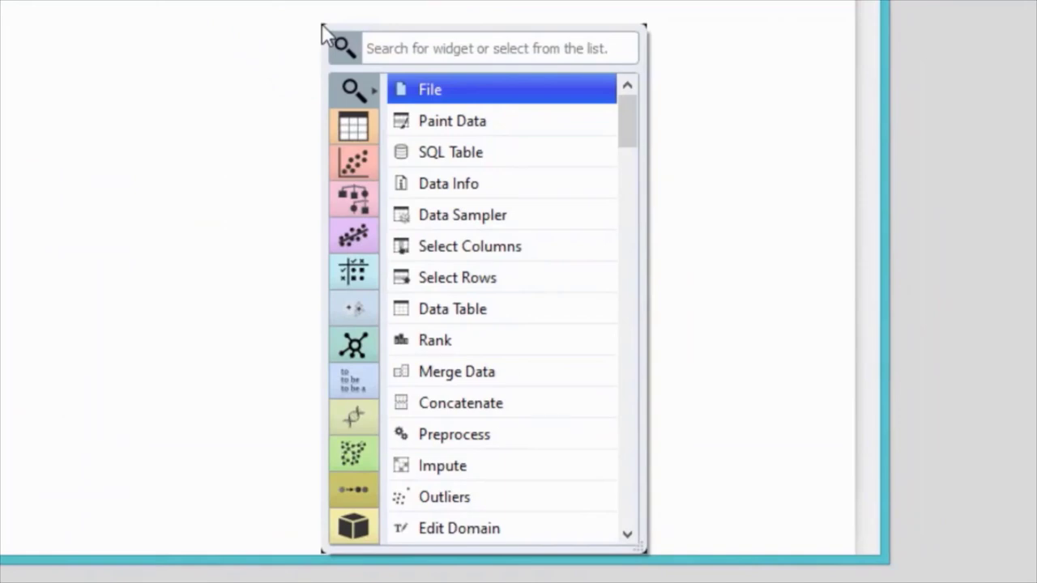
pyautogui.write('scatter')
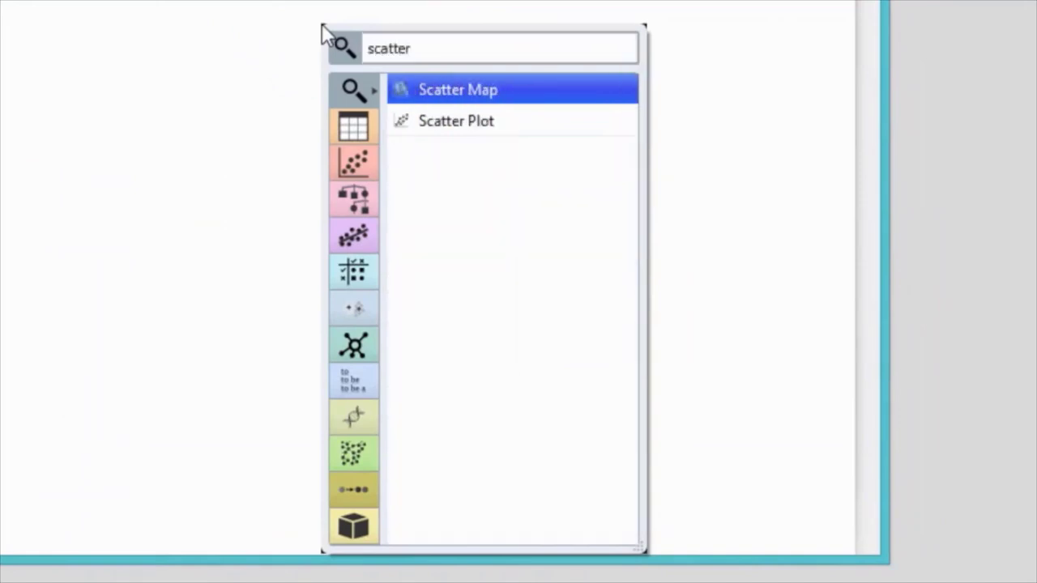
pyautogui.press('Down')
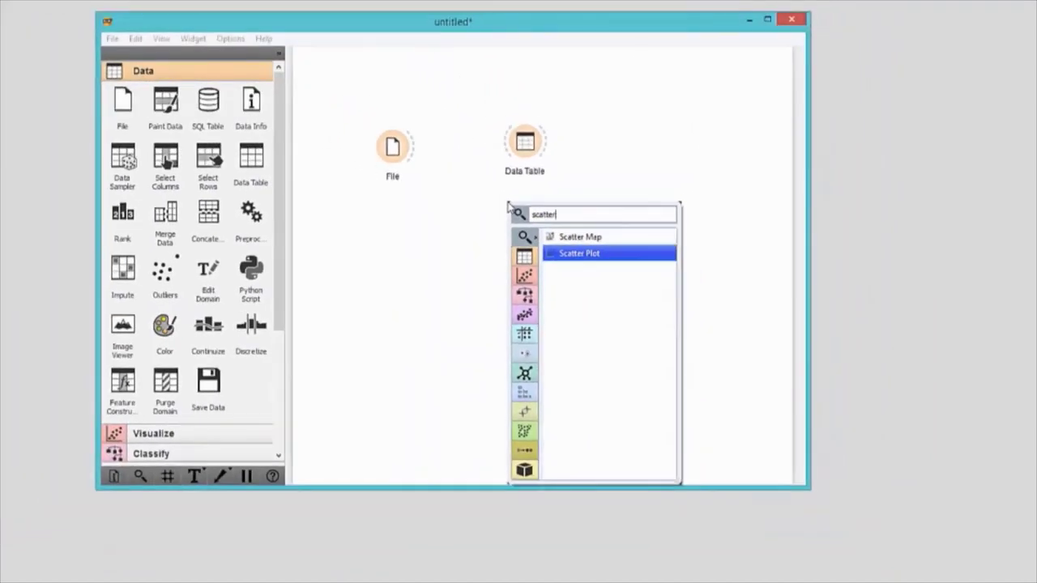
pyautogui.press('Return')
pyautogui.moveTo(508, 206); pyautogui.dragTo(528, 209)
pyautogui.click(508, 301)
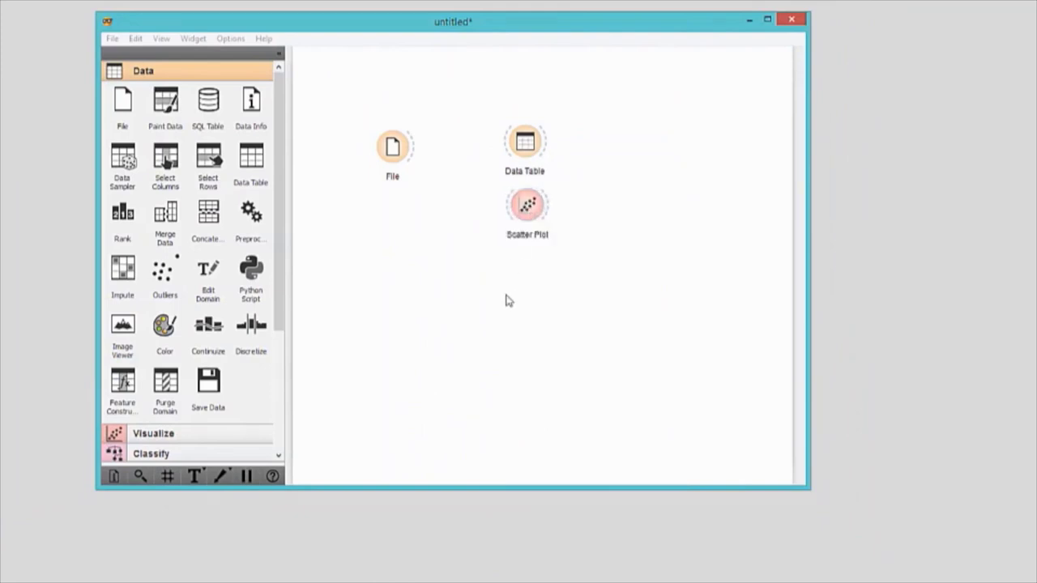
# Step: Add a Box Plot widget linked to the File output
pyautogui.moveTo(414, 152); pyautogui.dragTo(507, 284)
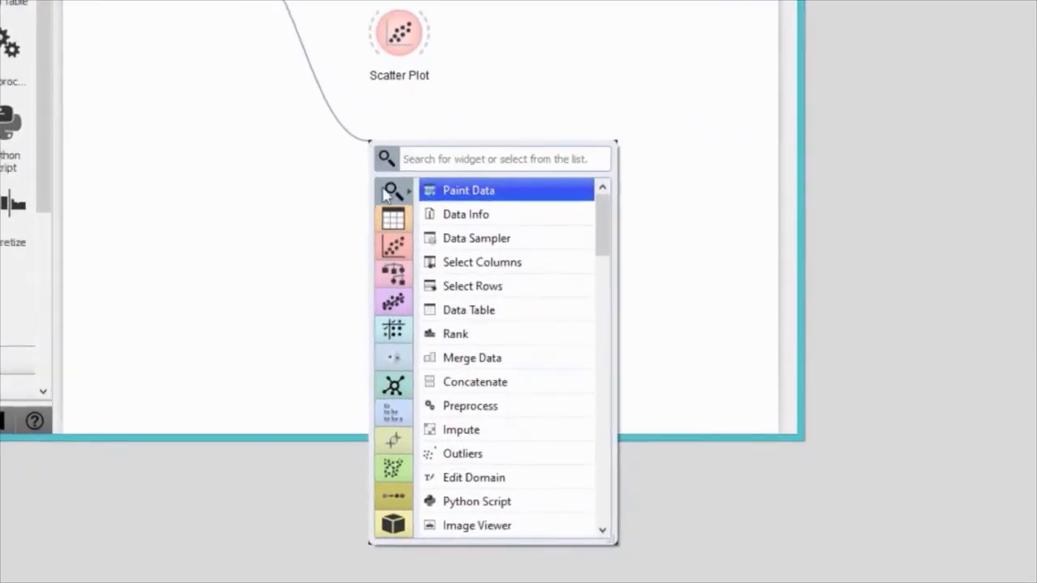
pyautogui.moveTo(396, 240)
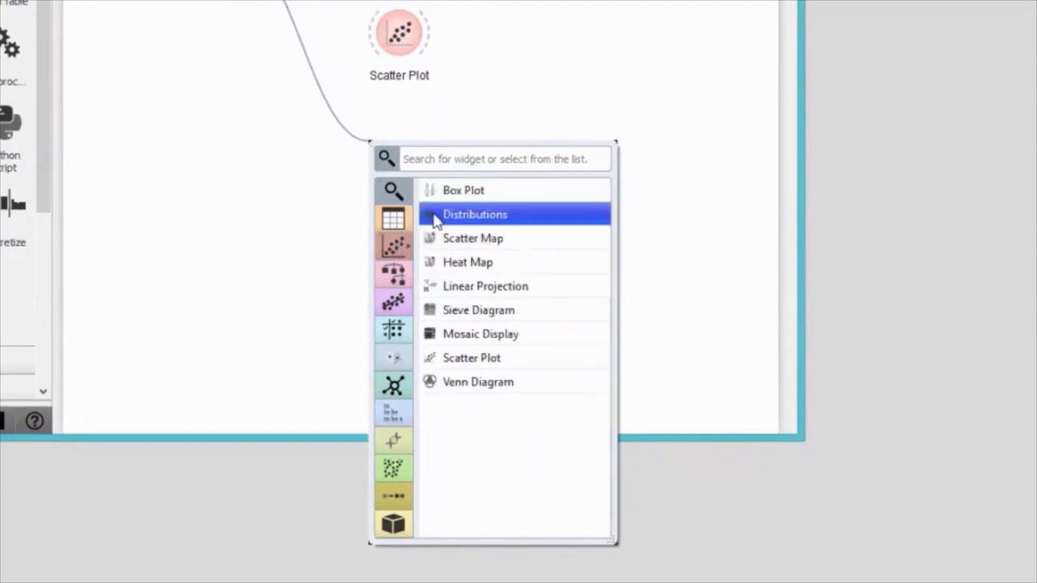
pyautogui.click(474, 191)
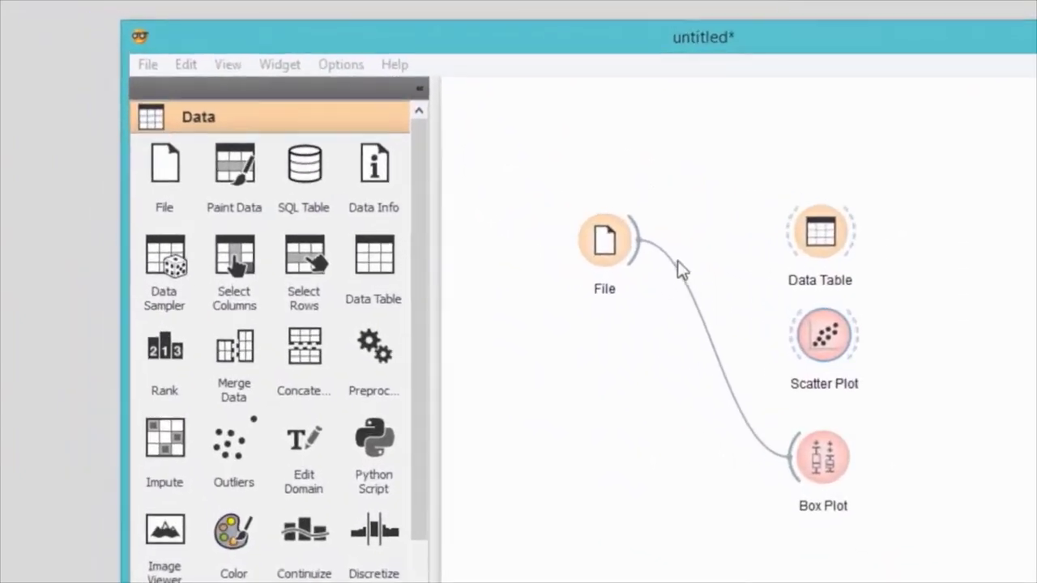
# Step: Collapse the widget tool dock into a compact strip and close the File settings window
pyautogui.click(234, 67)
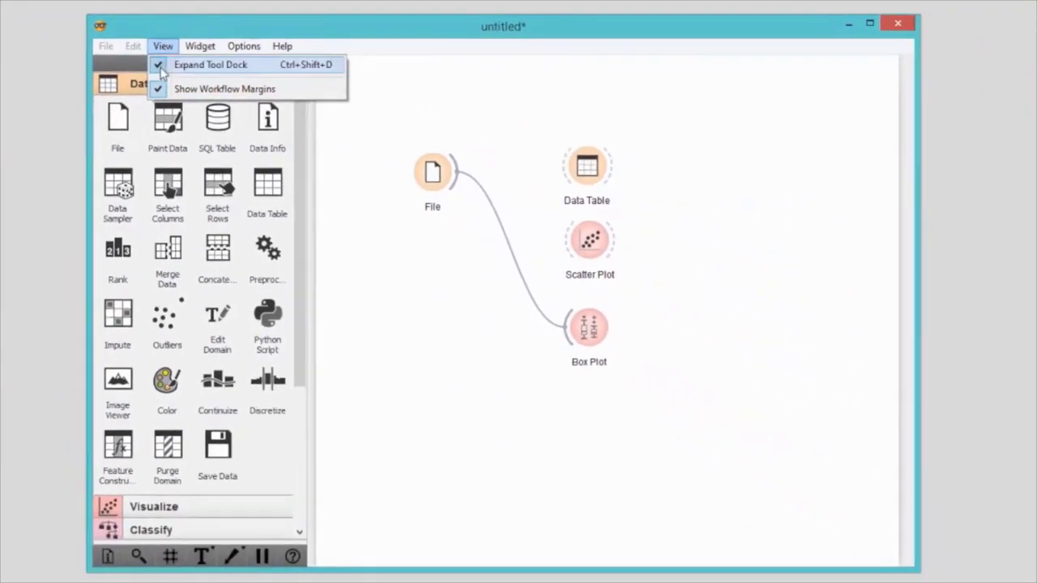
pyautogui.click(256, 90)
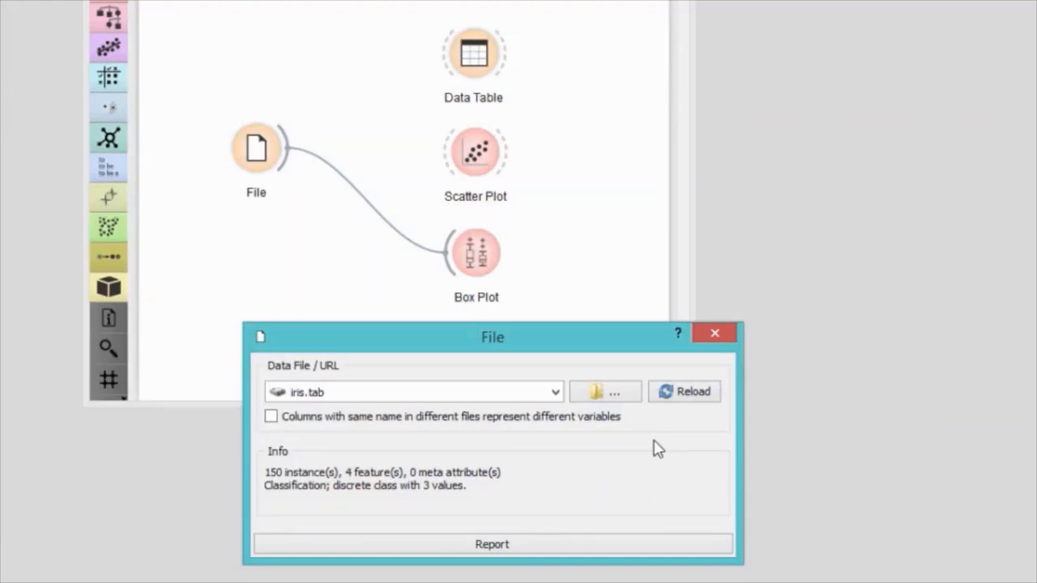
pyautogui.click(715, 333)
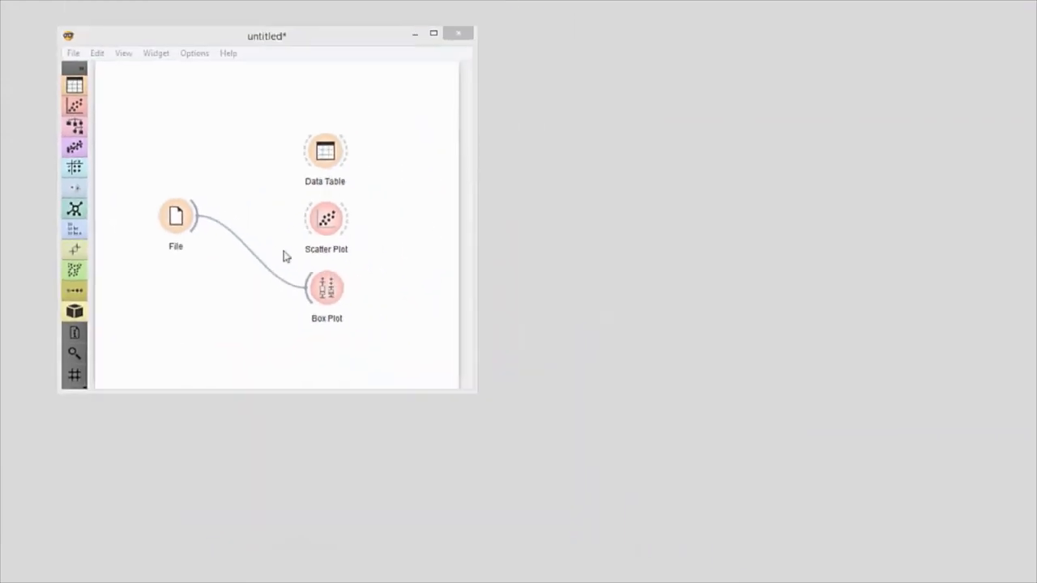
# Step: Link File to Scatter Plot and Data Table, then open the Scatter Plot and Data Table windows
pyautogui.moveTo(200, 217); pyautogui.dragTo(306, 219)
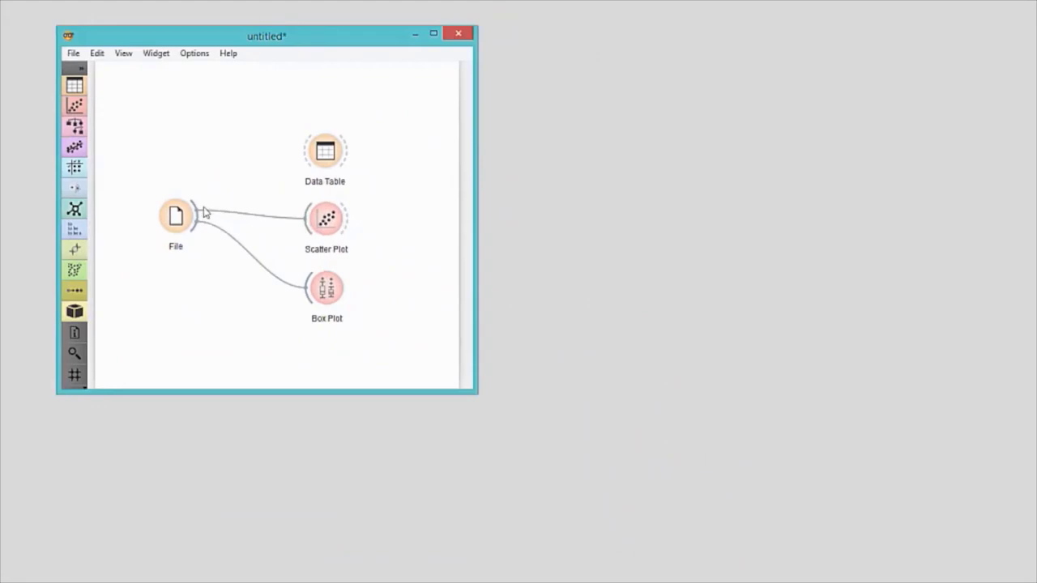
pyautogui.moveTo(196, 215); pyautogui.dragTo(303, 167)
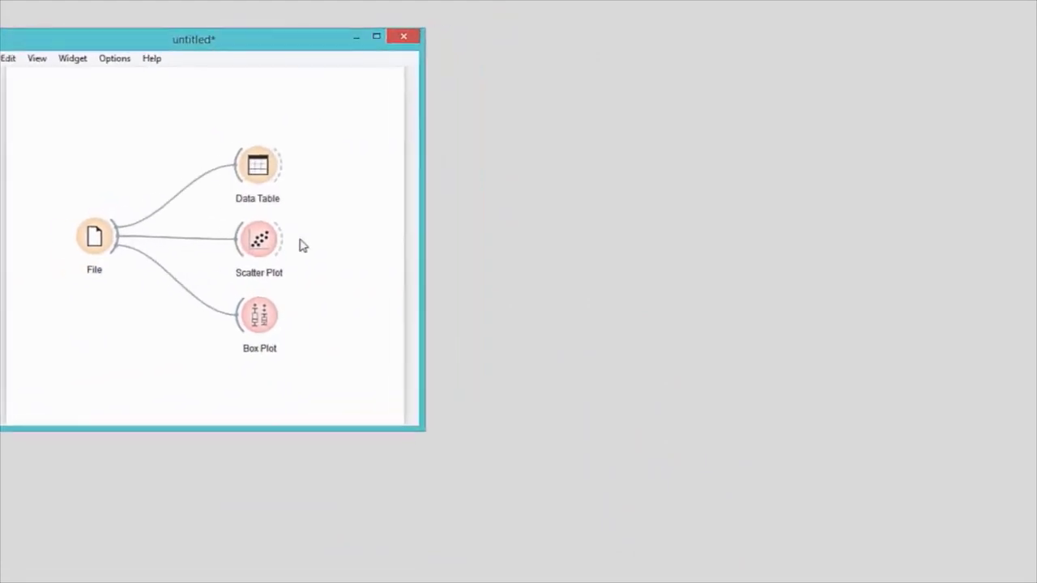
pyautogui.doubleClick(259, 240)
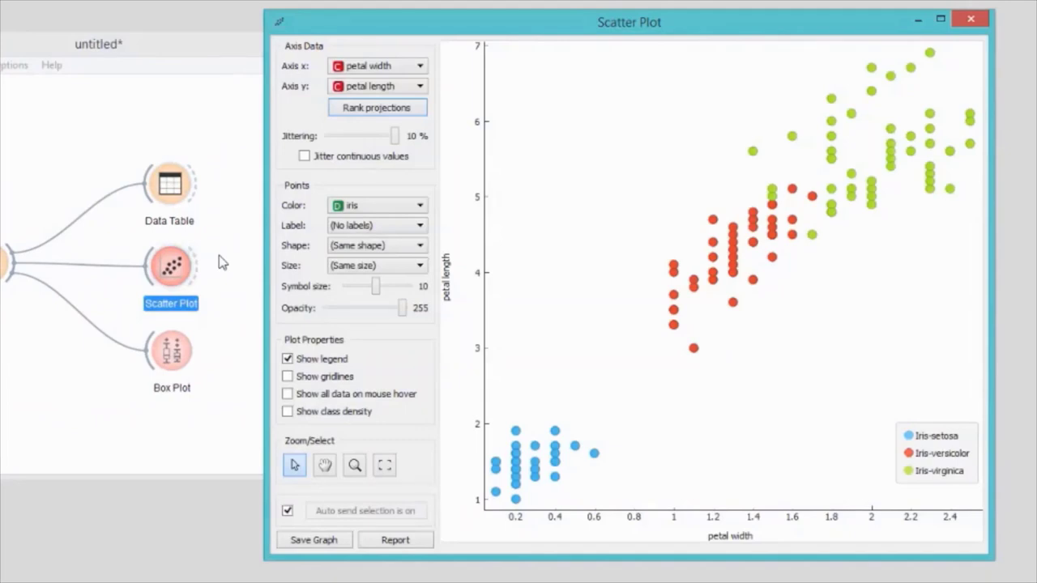
pyautogui.moveTo(190, 269); pyautogui.dragTo(280, 261)
pyautogui.click(204, 195)
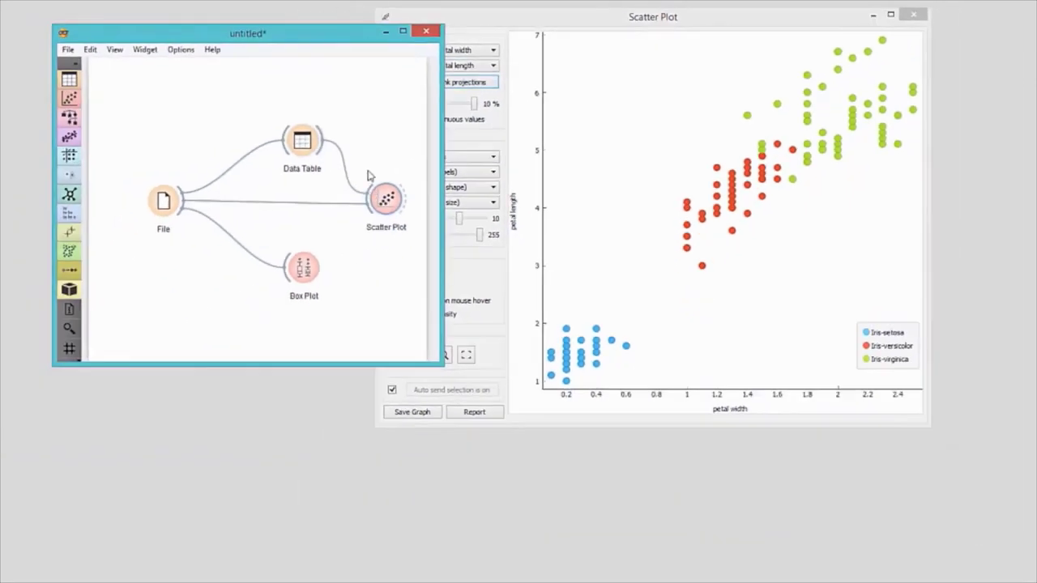
pyautogui.doubleClick(308, 144)
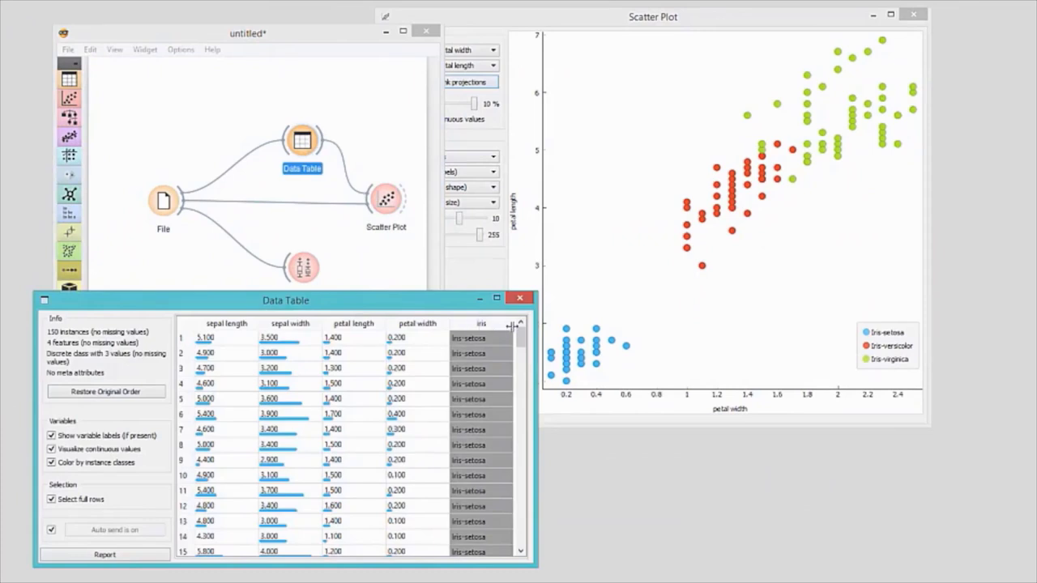
# Step: Select iris rows 46–54 in the Data Table, then open the Data Table–Scatter Plot link settings
pyautogui.moveTo(522, 342); pyautogui.dragTo(493, 399)
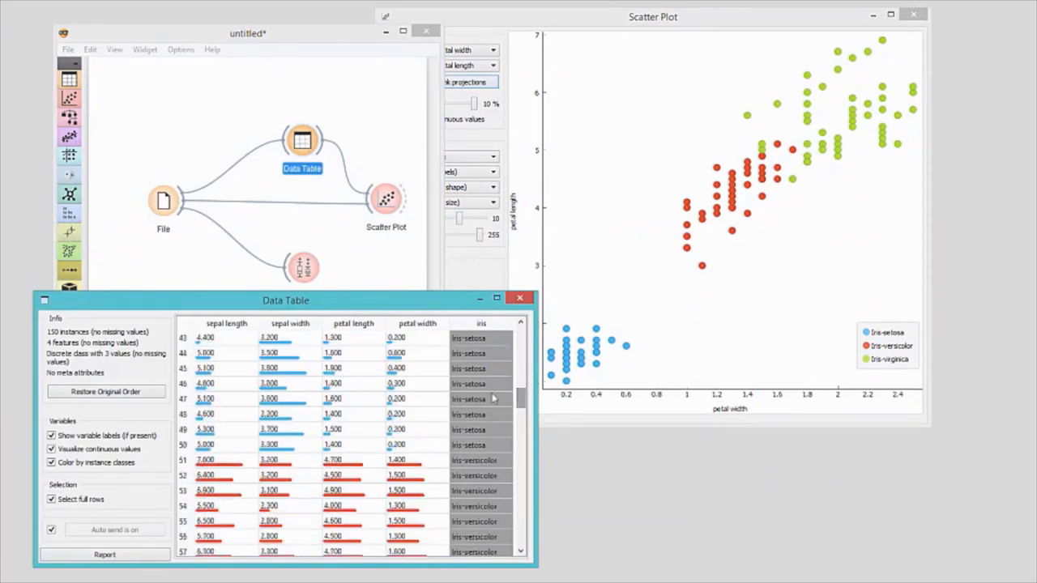
pyautogui.click(222, 407)
pyautogui.keyDown('shift'); pyautogui.click(231, 505); pyautogui.keyUp('shift')
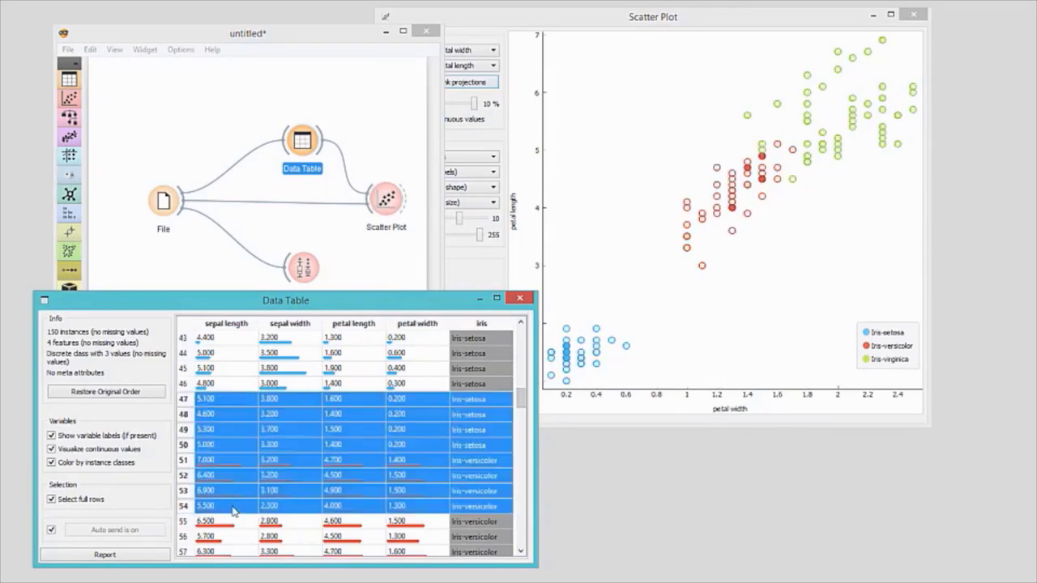
pyautogui.click(241, 360)
pyautogui.click(285, 502)
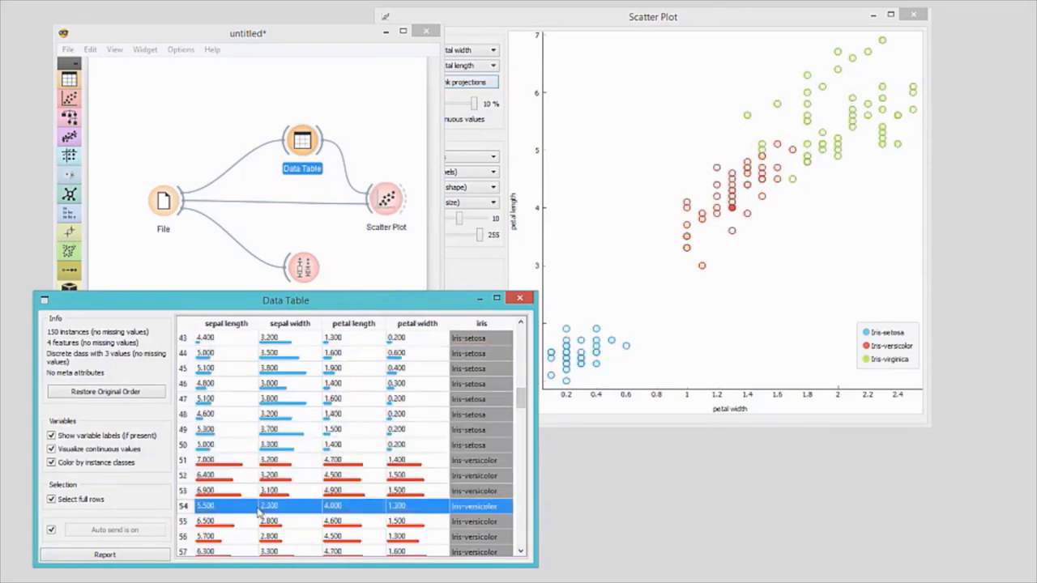
pyautogui.keyDown('shift'); pyautogui.click(296, 433); pyautogui.keyUp('shift')
pyautogui.keyDown('shift'); pyautogui.click(297, 384); pyautogui.keyUp('shift')
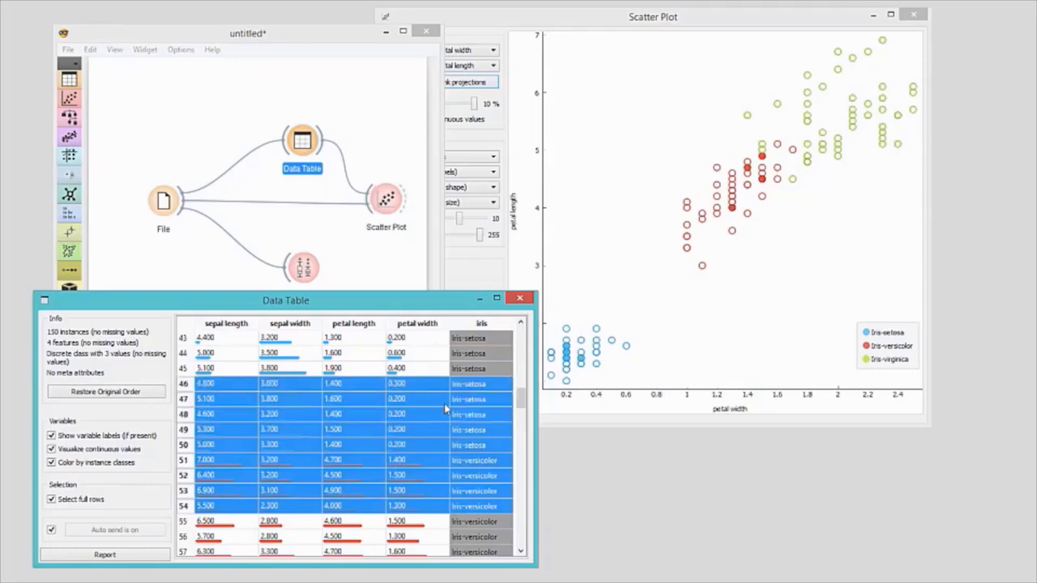
pyautogui.click(528, 399)
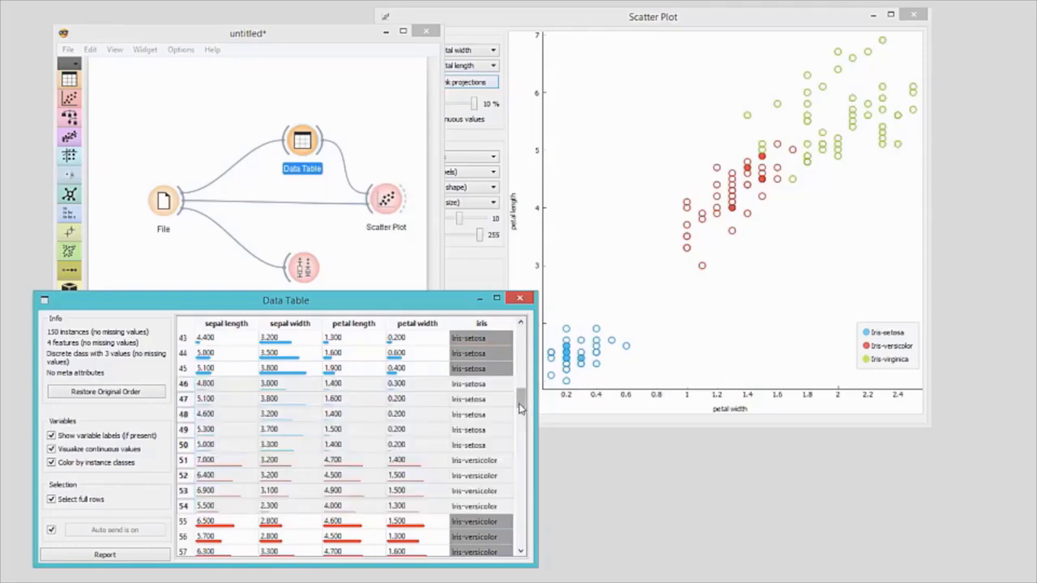
pyautogui.moveTo(520, 403); pyautogui.dragTo(519, 426)
pyautogui.moveTo(389, 338); pyautogui.dragTo(389, 430)
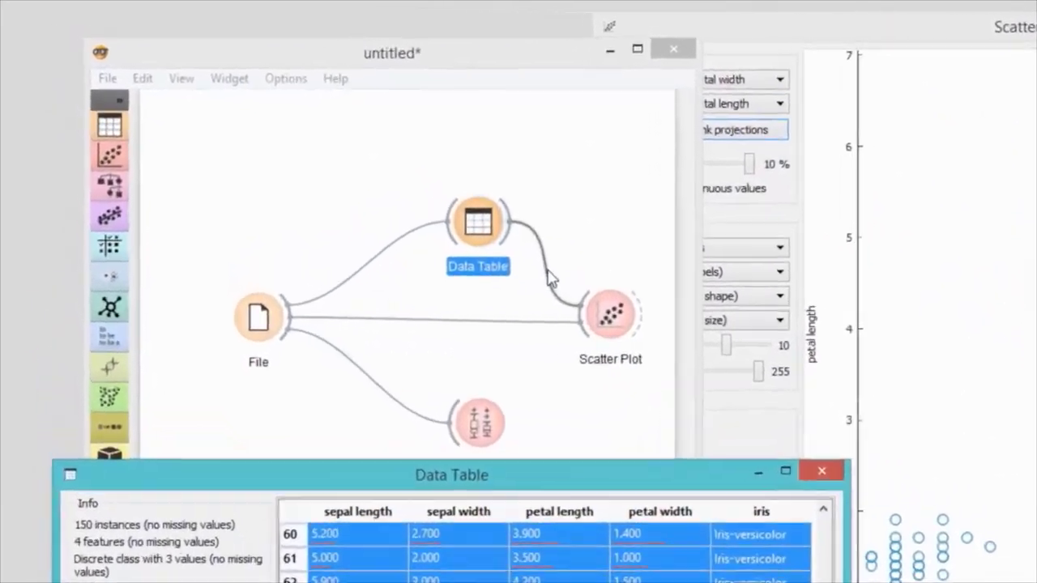
pyautogui.doubleClick(444, 225)
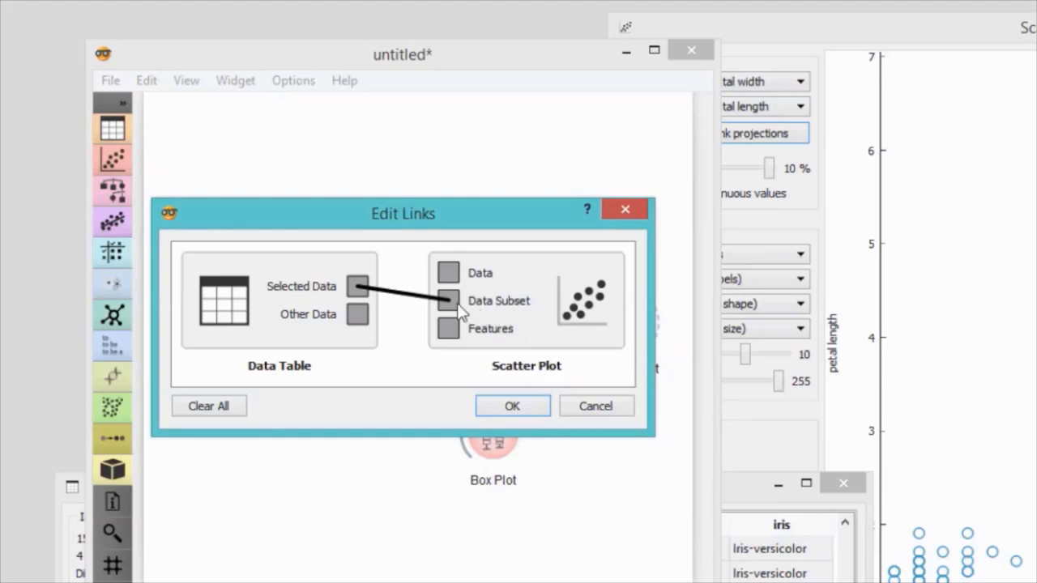
# Step: Replace the Selected Data link with Other Data → Data Subset and view the updated Scatter Plot
pyautogui.click(412, 296)
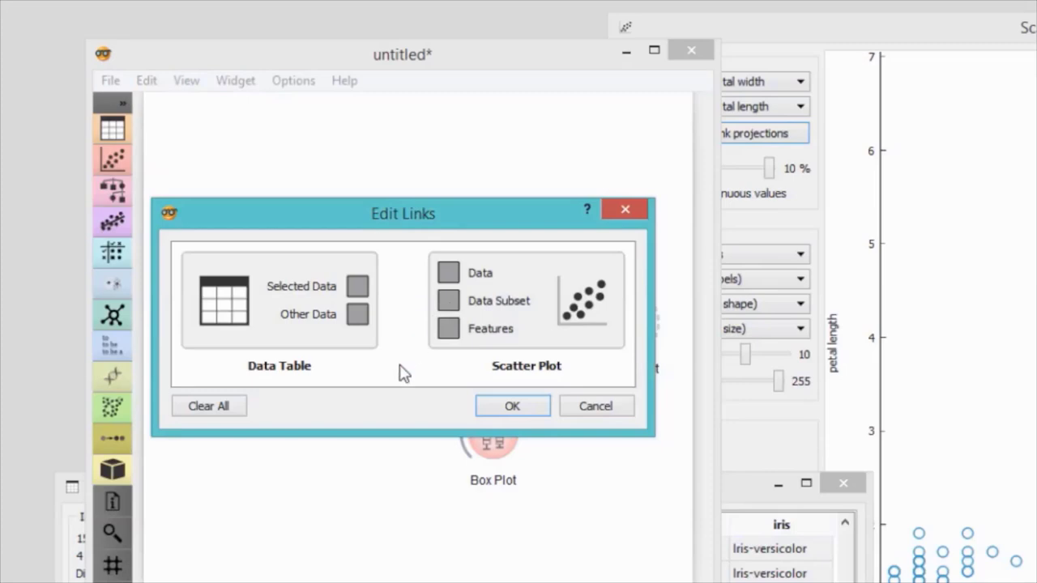
pyautogui.moveTo(358, 315); pyautogui.dragTo(448, 302)
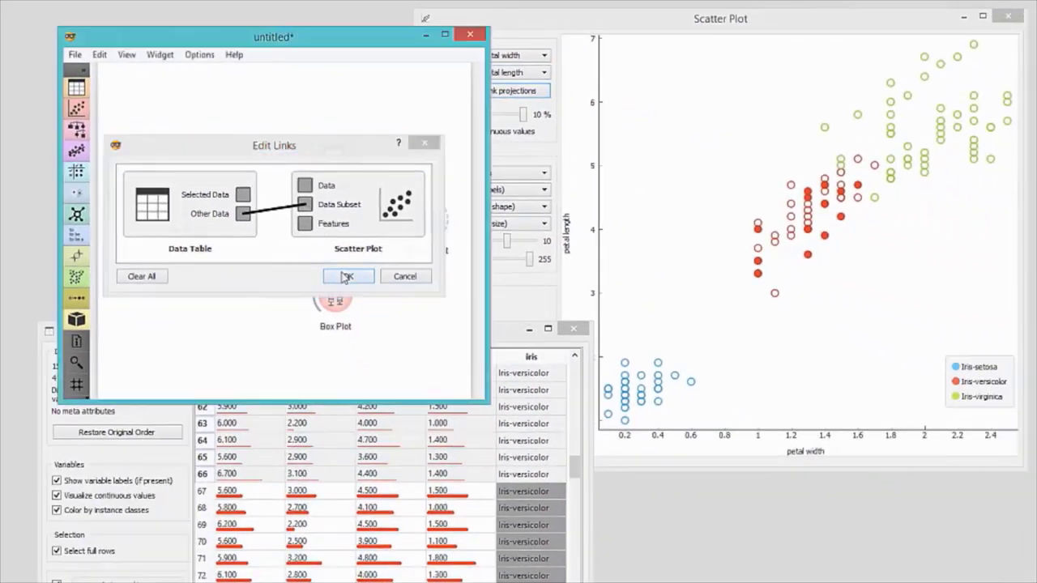
pyautogui.click(480, 380)
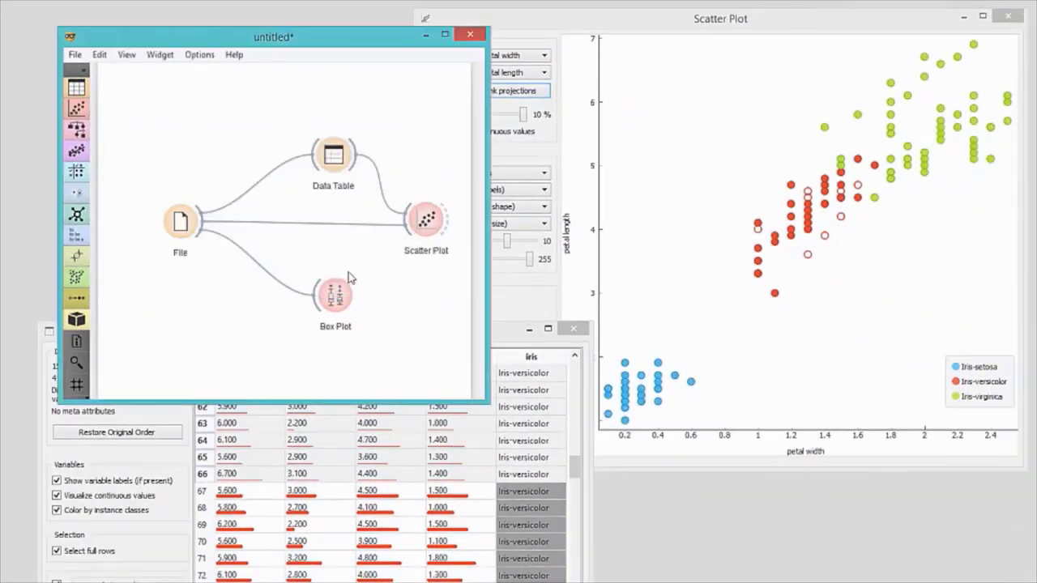
pyautogui.click(581, 43)
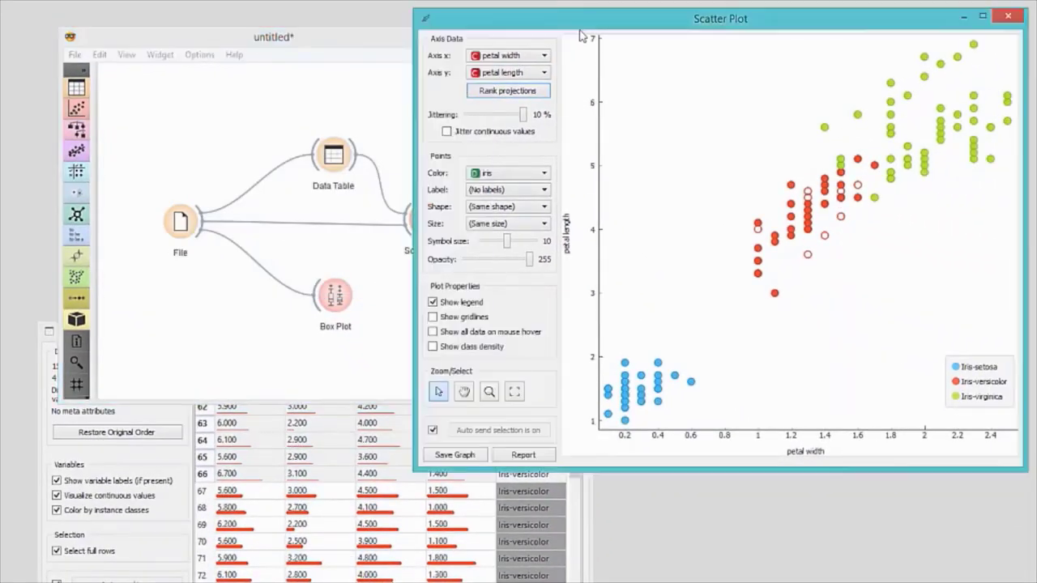
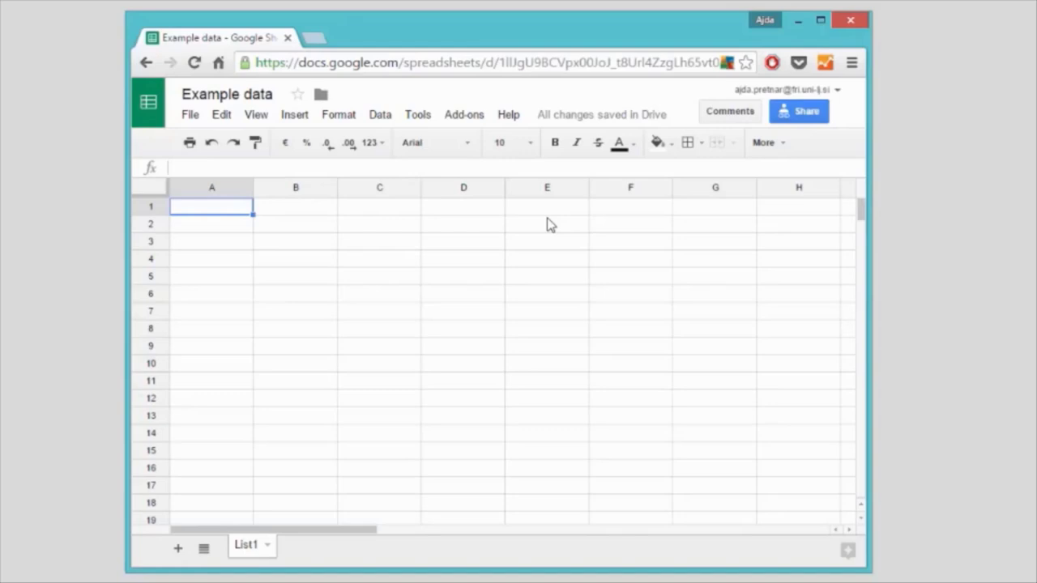
# Step: Enter the headers name, gender, height, weight, eye color and hair color in row 1
pyautogui.write('name')
pyautogui.press('Tab')
pyautogui.write('gender')
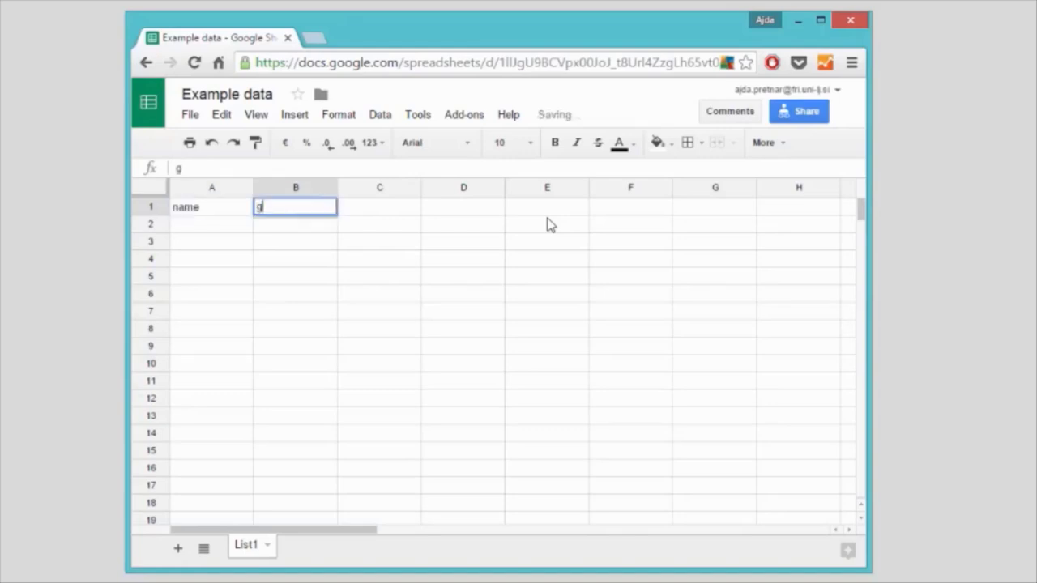
pyautogui.press('Tab')
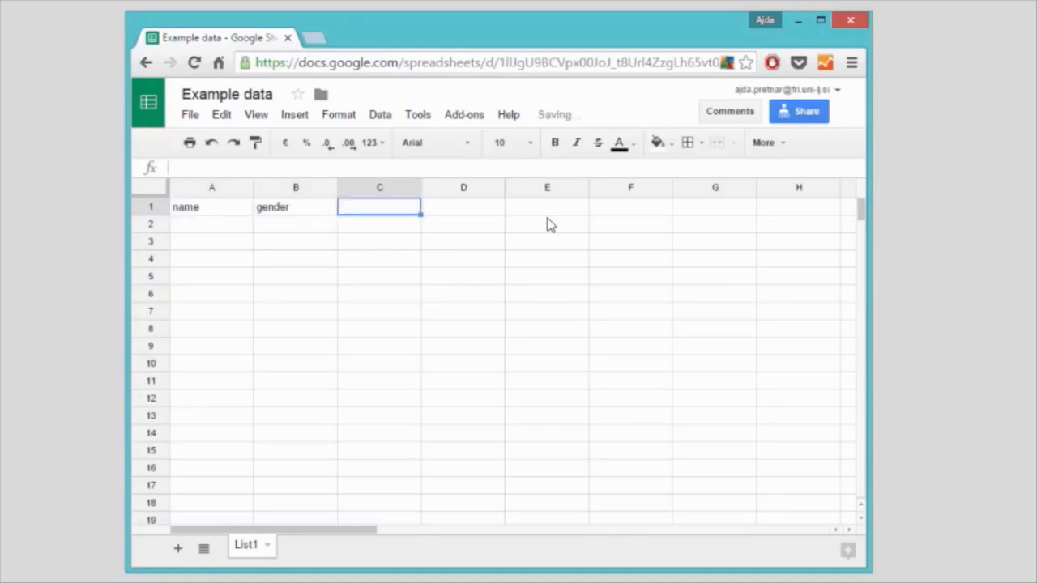
pyautogui.write('hel')
pyautogui.write('ght')
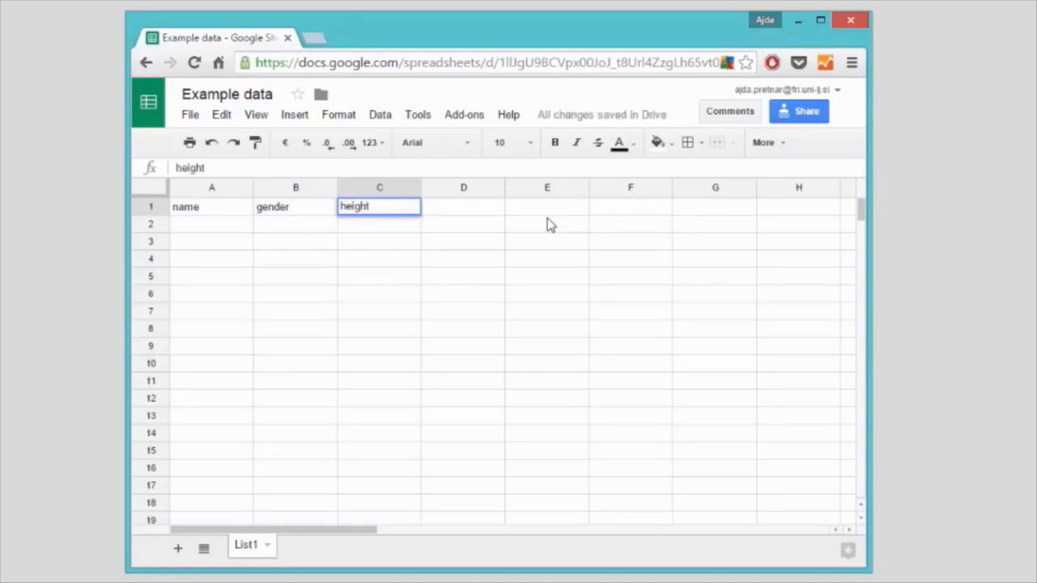
pyautogui.press('Tab')
pyautogui.write('weigh')
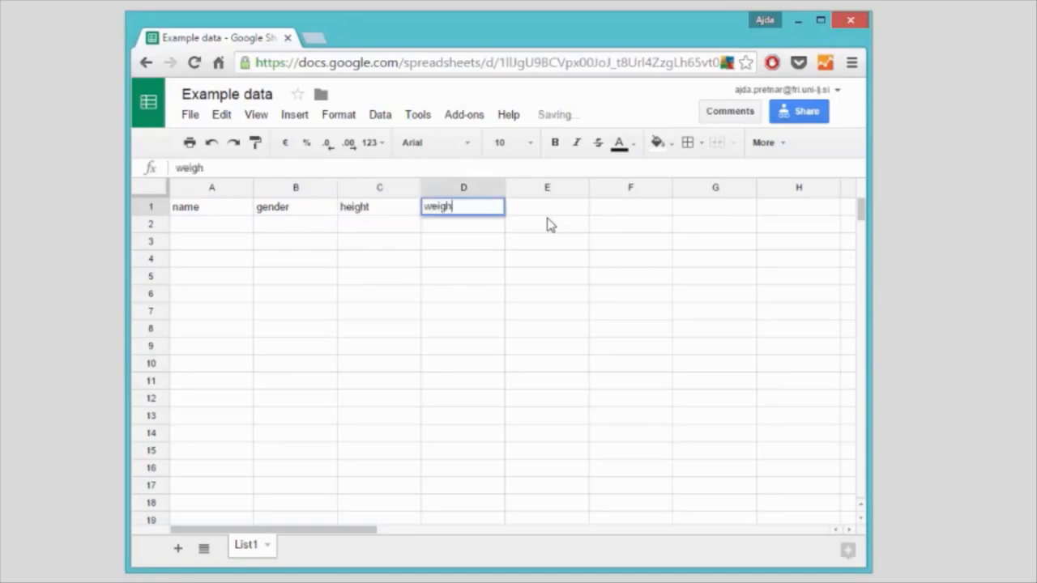
pyautogui.press('Tab')
pyautogui.write('eye')
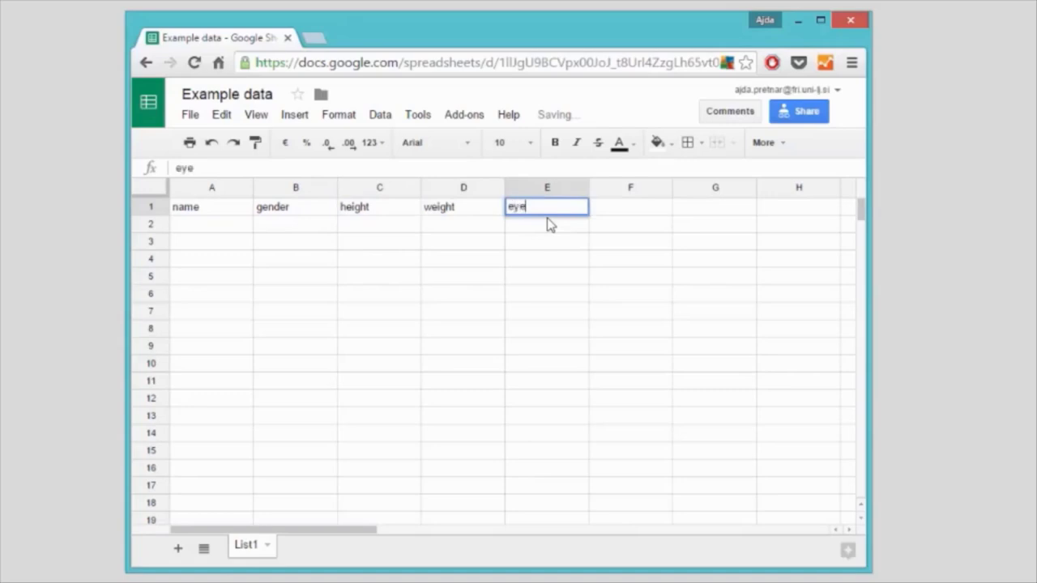
pyautogui.write(' color')
pyautogui.press('Tab')
pyautogui.write('hai')
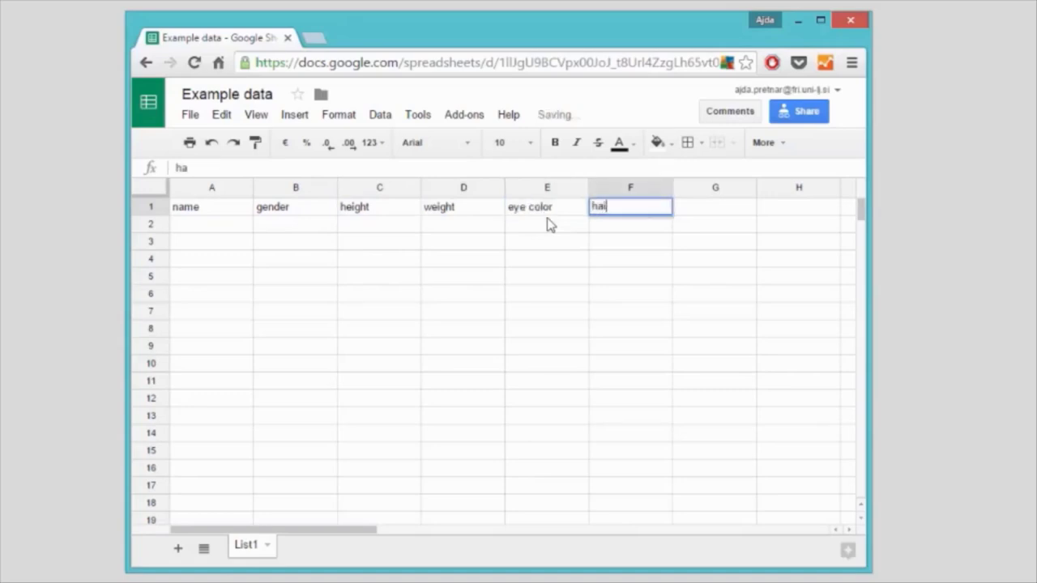
pyautogui.write('r color')
pyautogui.press('Return')
pyautogui.press('Left')
pyautogui.press('Left')
pyautogui.press('Left')
pyautogui.press('Left')
pyautogui.press('Left')
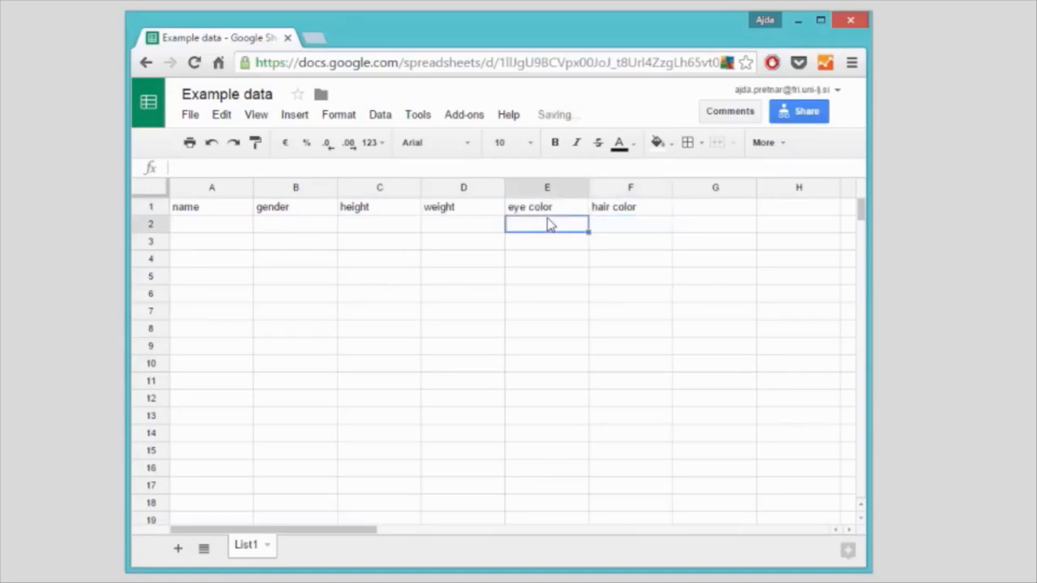
# Step: Enter the first four people's names in column A
pyautogui.write('Jil')
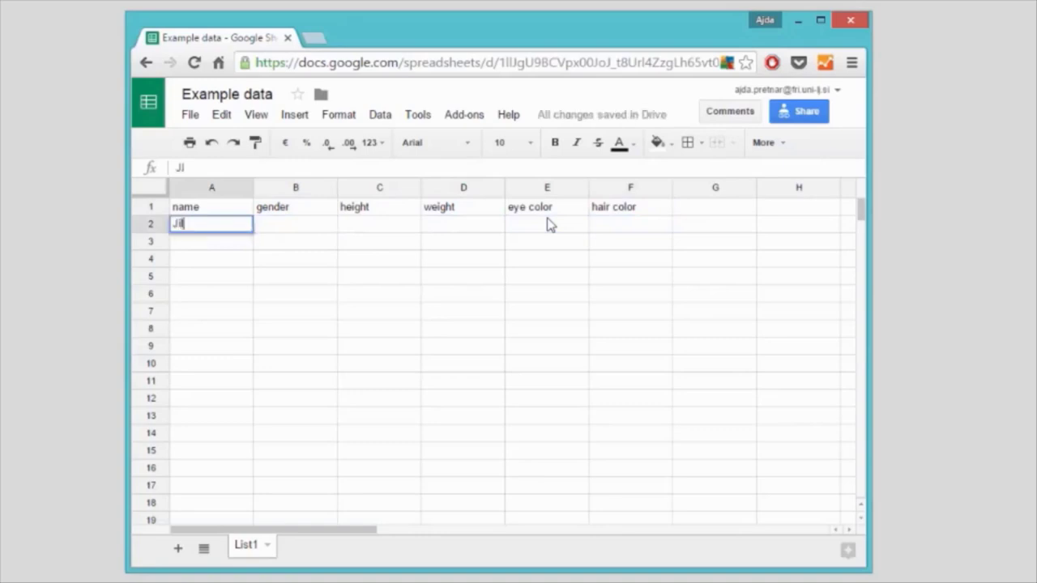
pyautogui.write('l')
pyautogui.press('Return')
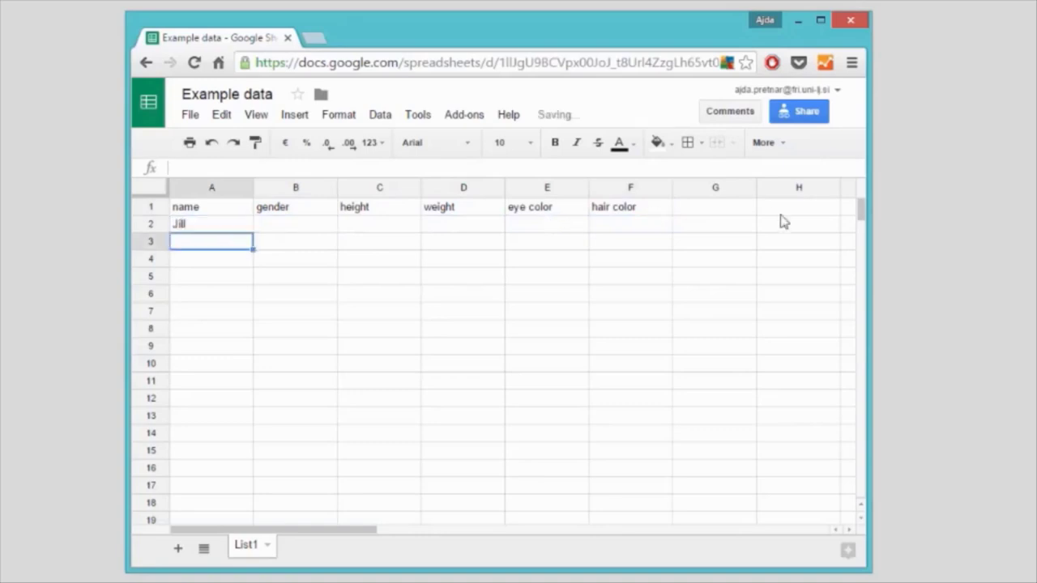
pyautogui.write('Jack')
pyautogui.press('Return')
pyautogui.write('Mark')
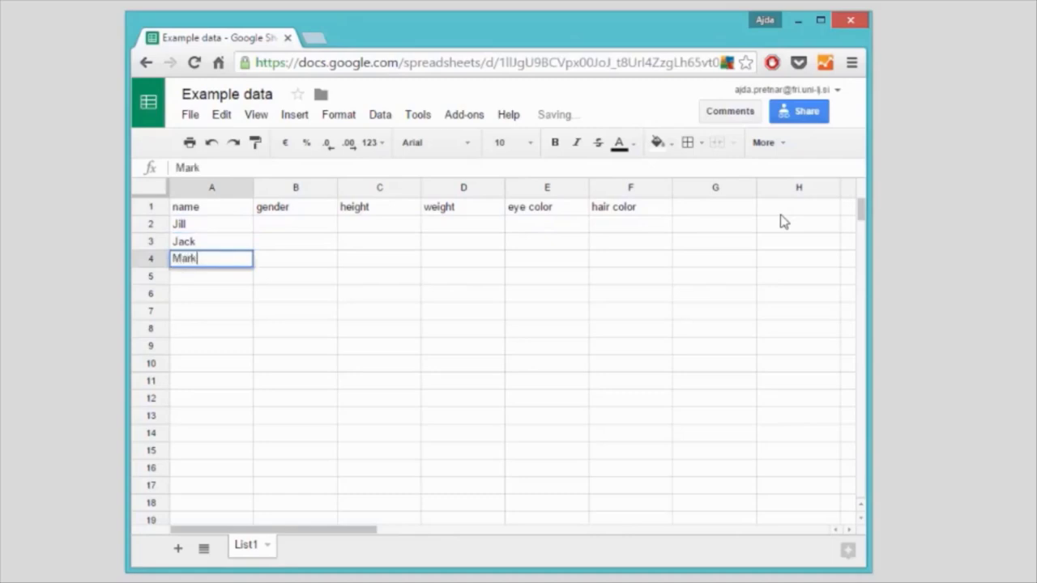
pyautogui.press('Return')
pyautogui.write('Ann')
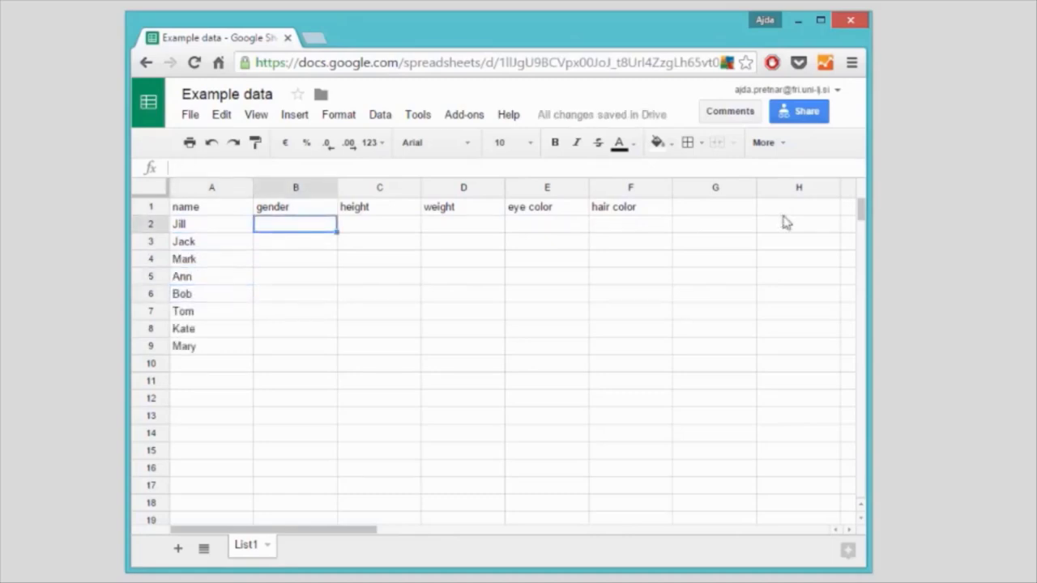
# Step: Enter their genders female, male, male, female in column B
pyautogui.write('female')
pyautogui.press('Return')
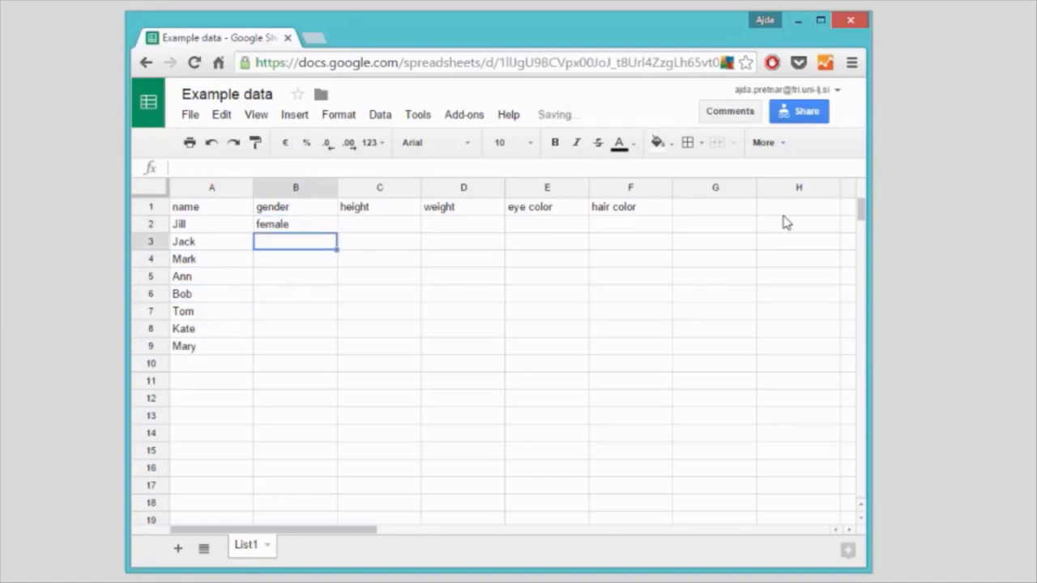
pyautogui.write('male')
pyautogui.press('Return')
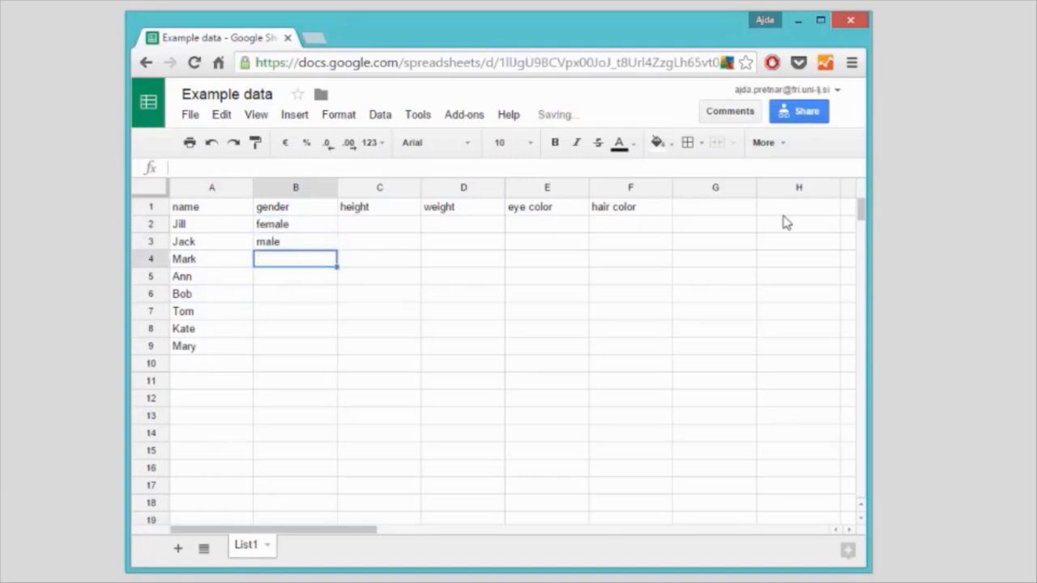
pyautogui.write('male')
pyautogui.press('Return')
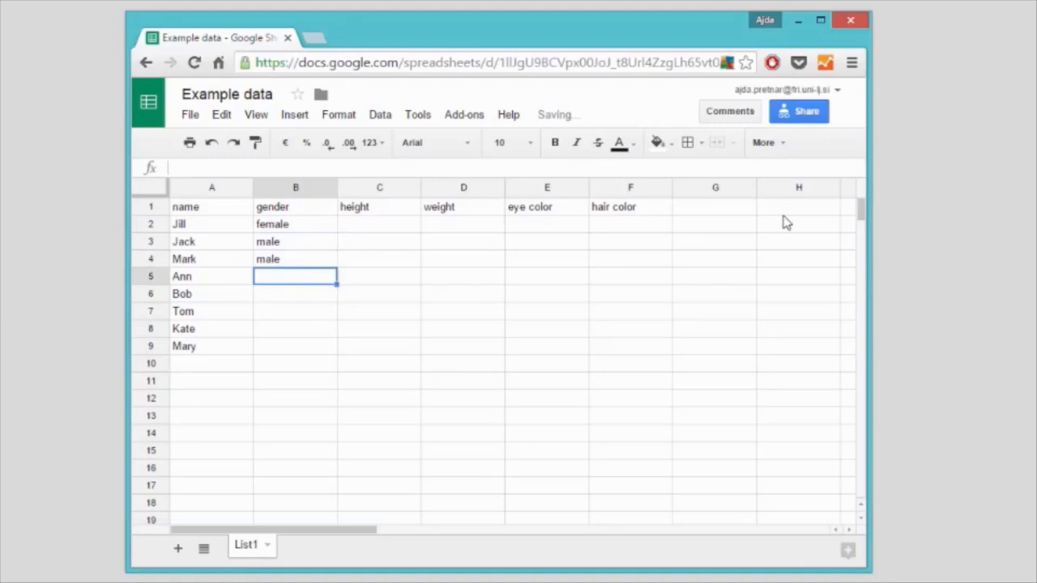
pyautogui.write('female')
pyautogui.press('Return')
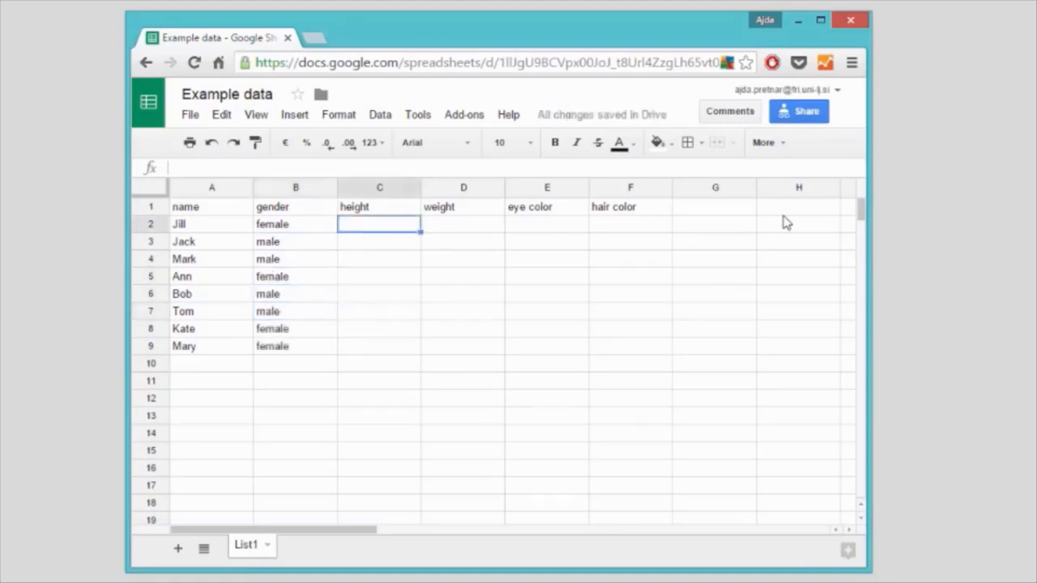
# Step: Enter the heights 1.6, 1.75, 1.65, 1.7 and 1.85 in column C
pyautogui.write('1.6')
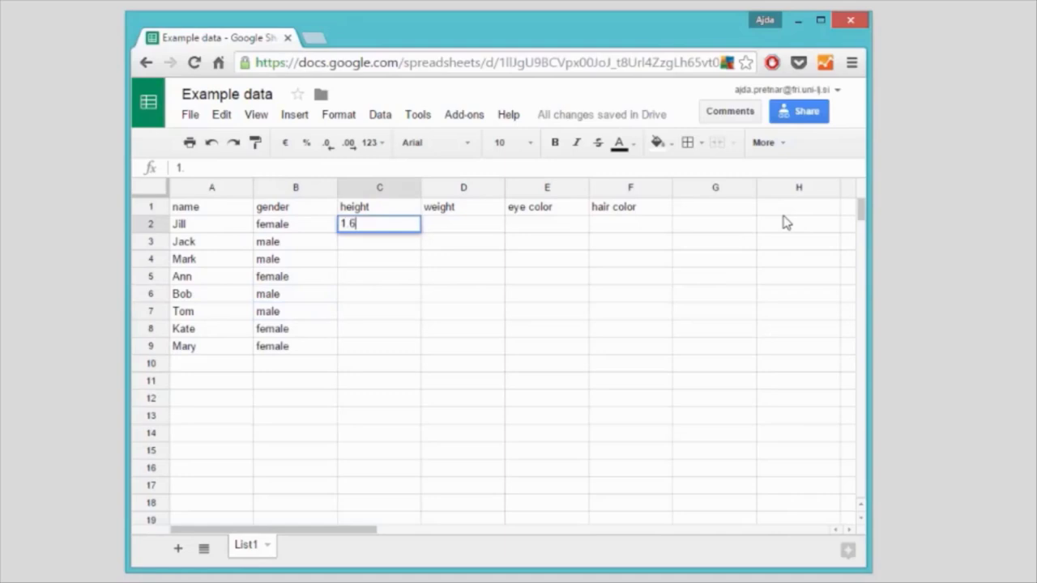
pyautogui.press('Return')
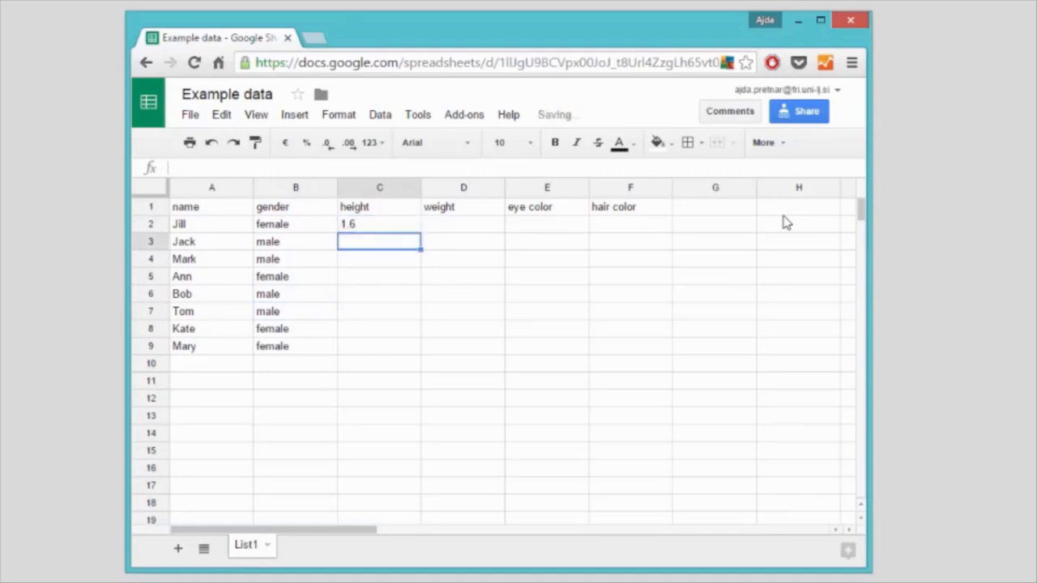
pyautogui.write('1.75')
pyautogui.press('Return')
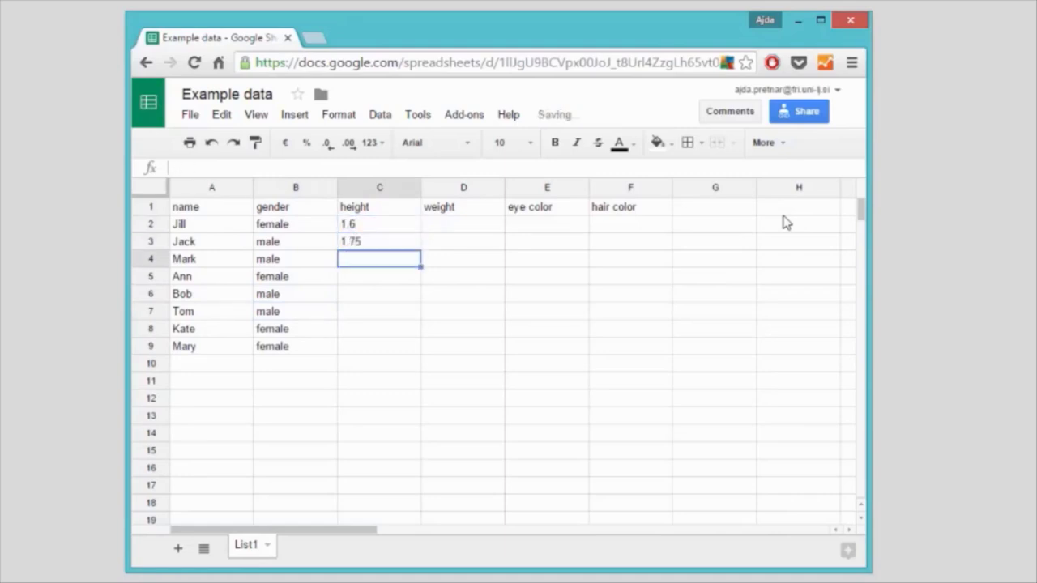
pyautogui.write('1.65')
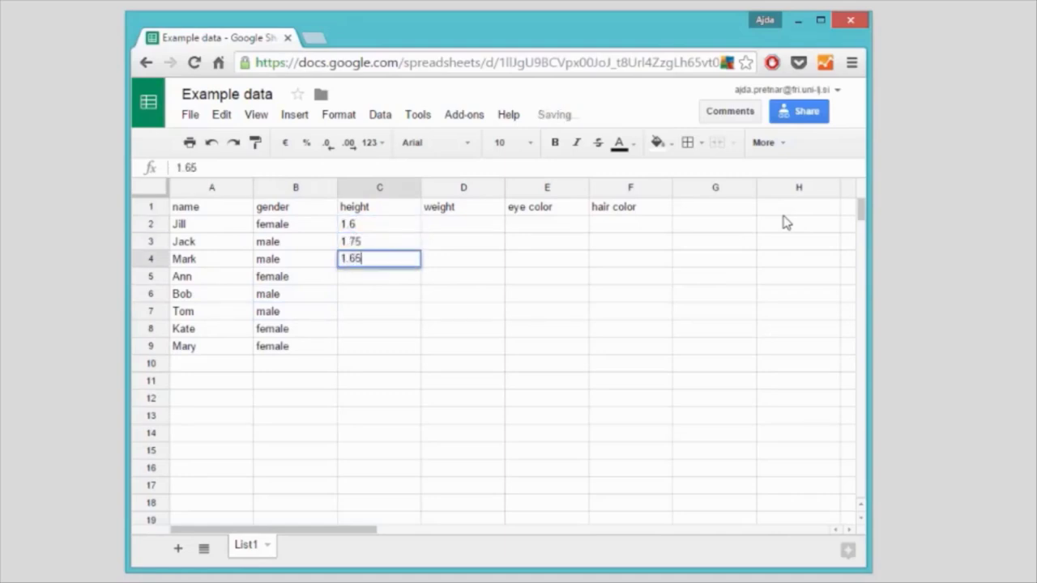
pyautogui.press('Return')
pyautogui.write('1')
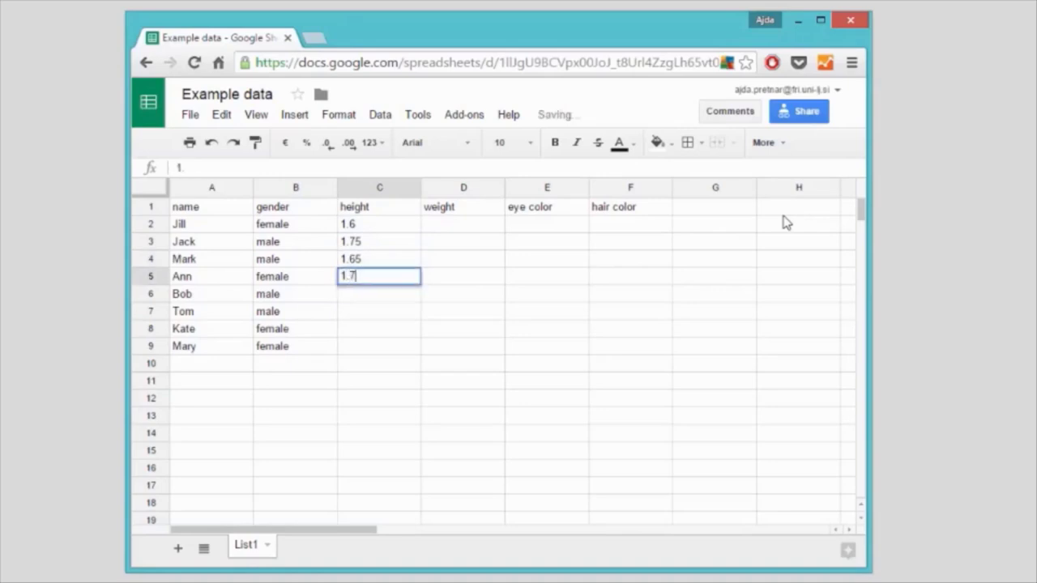
pyautogui.write('.7')
pyautogui.press('Return')
pyautogui.write('1.85')
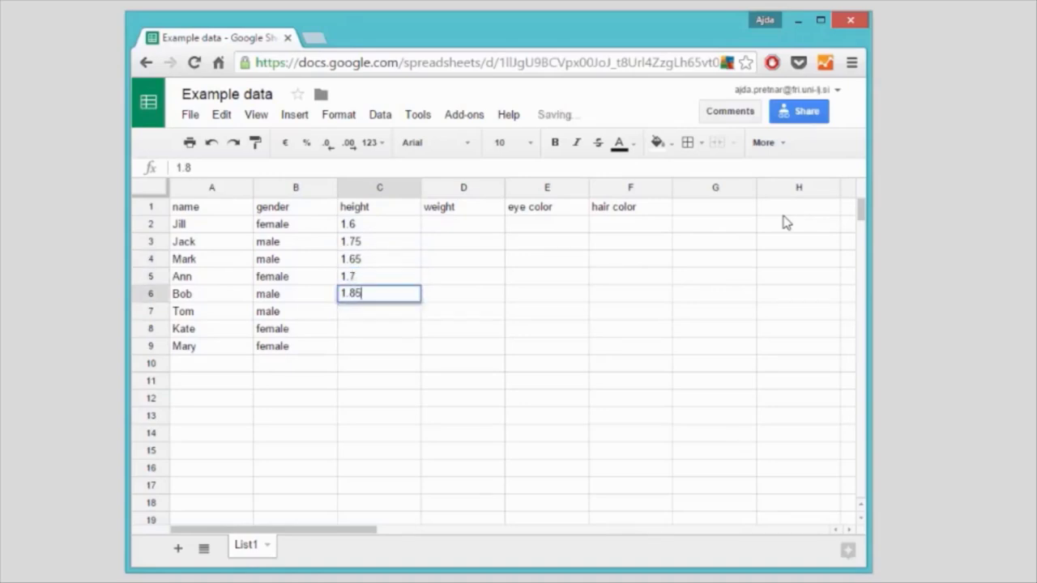
pyautogui.press('Return')
# Step: Finish the last height and add eye colors blue, brown and hair colors brown through red
pyautogui.write('1.')
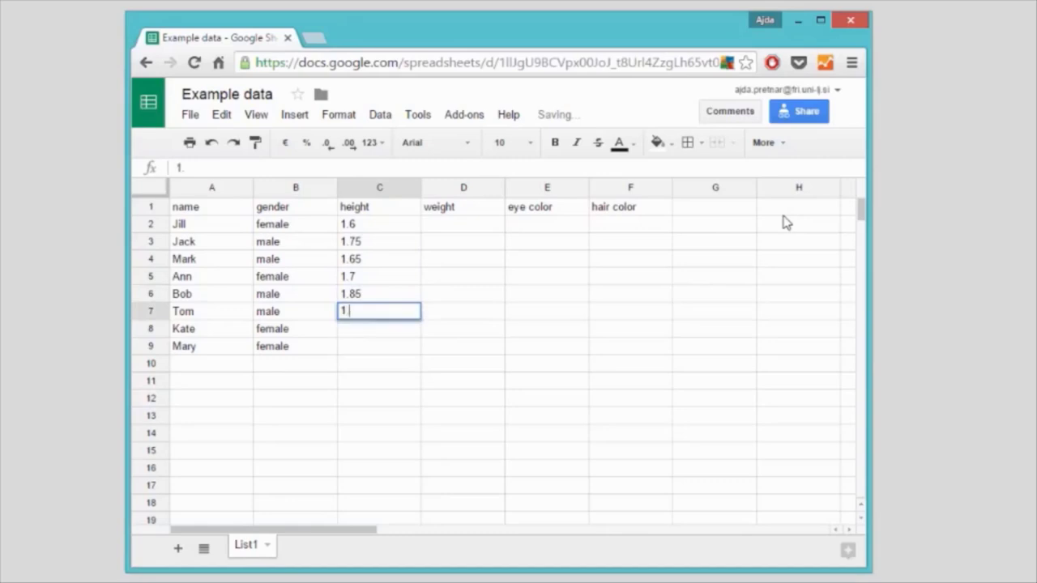
pyautogui.write('9')
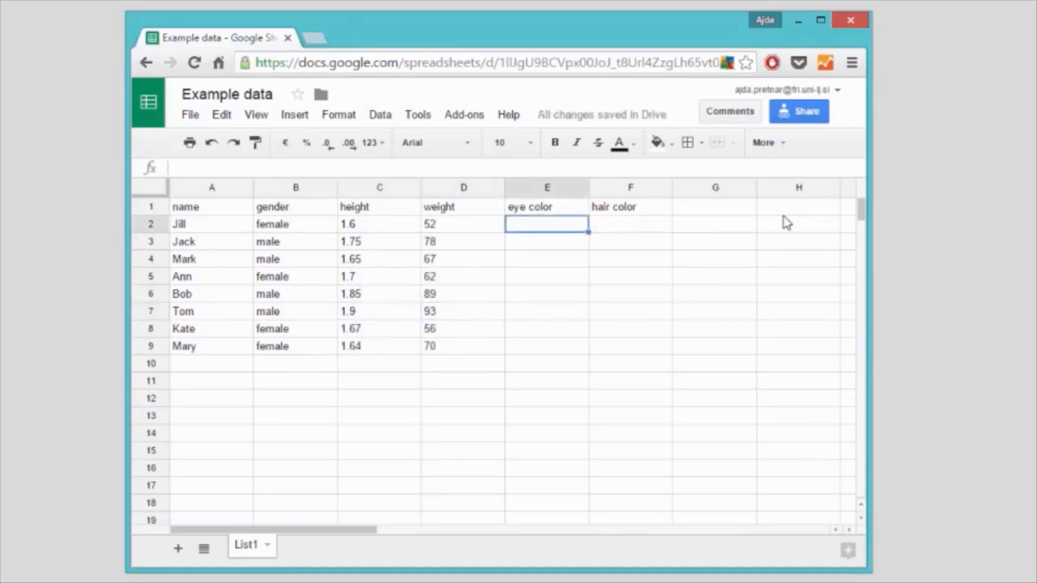
pyautogui.write('blue')
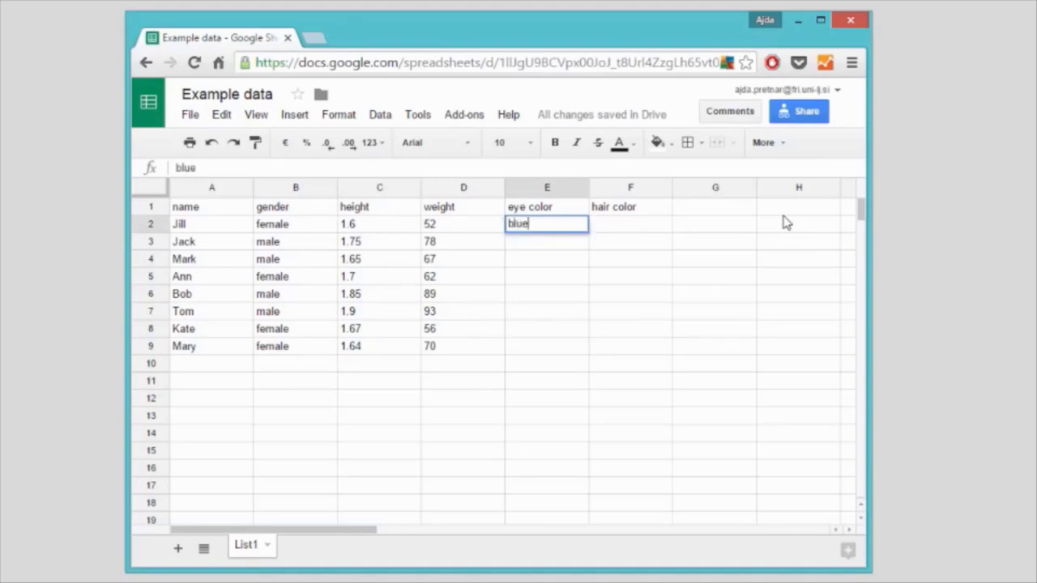
pyautogui.press('Return')
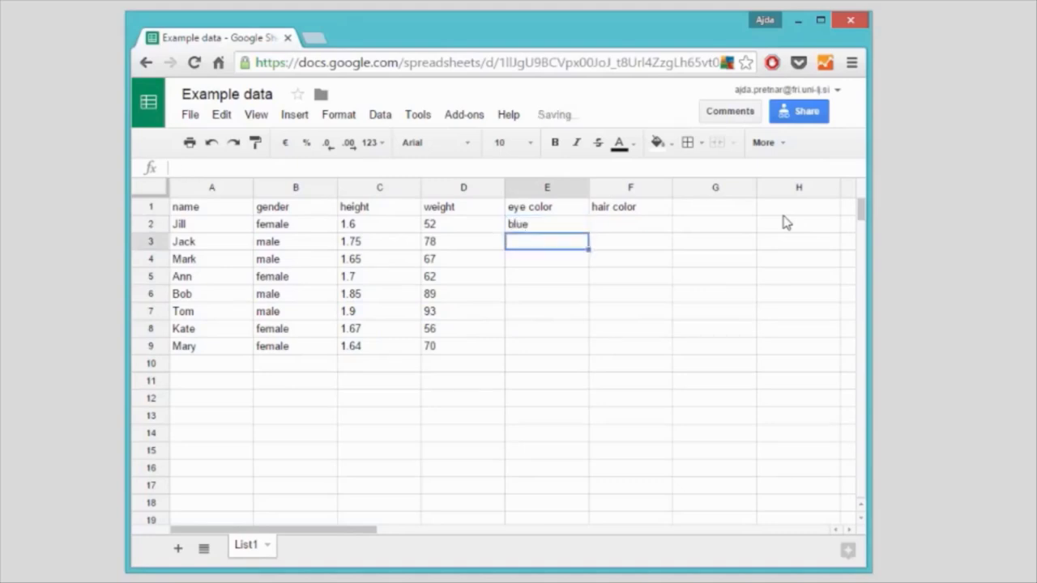
pyautogui.write('brown')
pyautogui.press('Return')
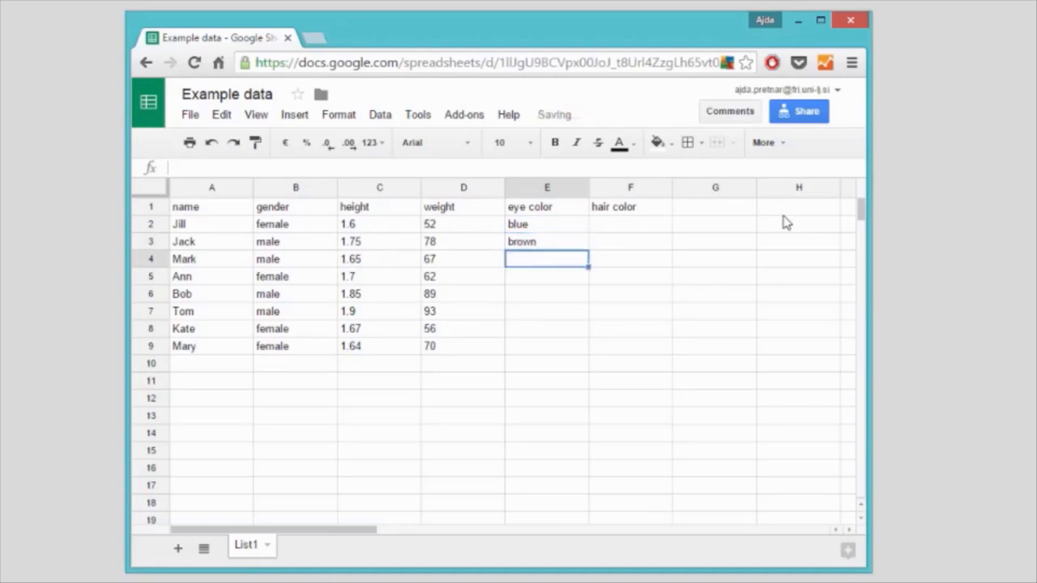
pyautogui.write('brown')
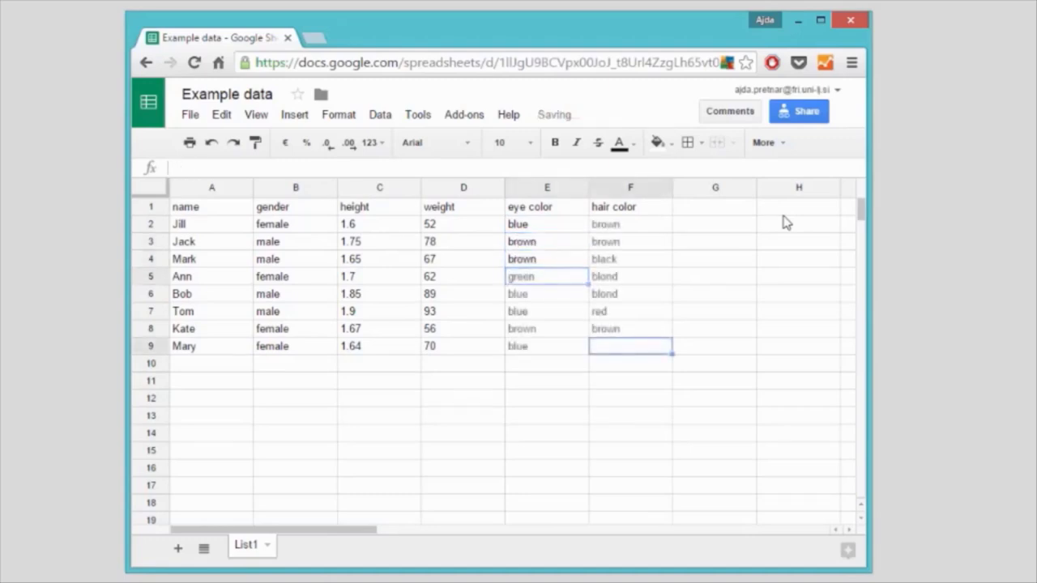
pyautogui.write('red')
pyautogui.press('Return')
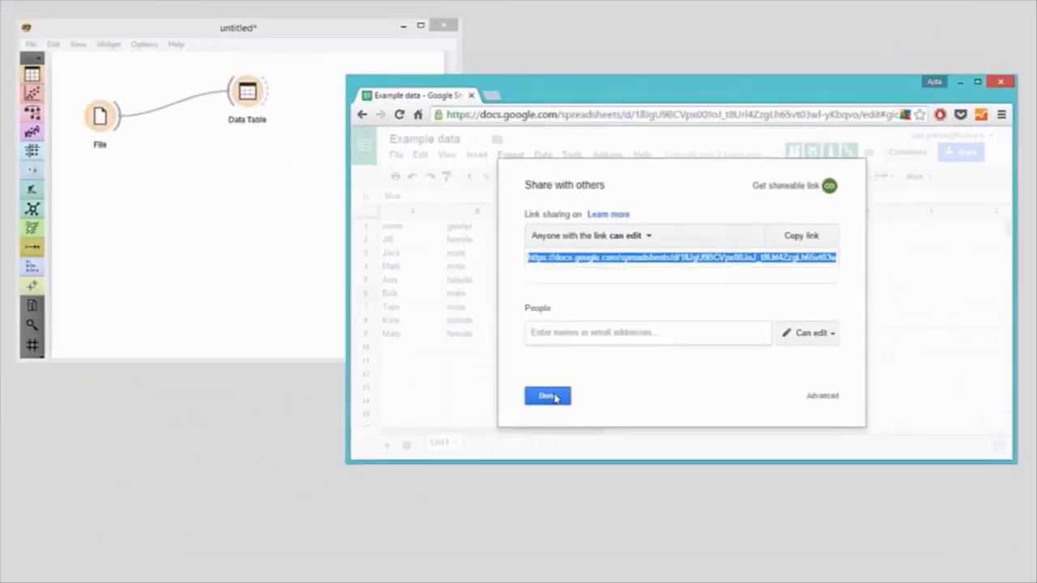
# Step: Close the sharing settings and return to the Orange workflow window
pyautogui.click(556, 398)
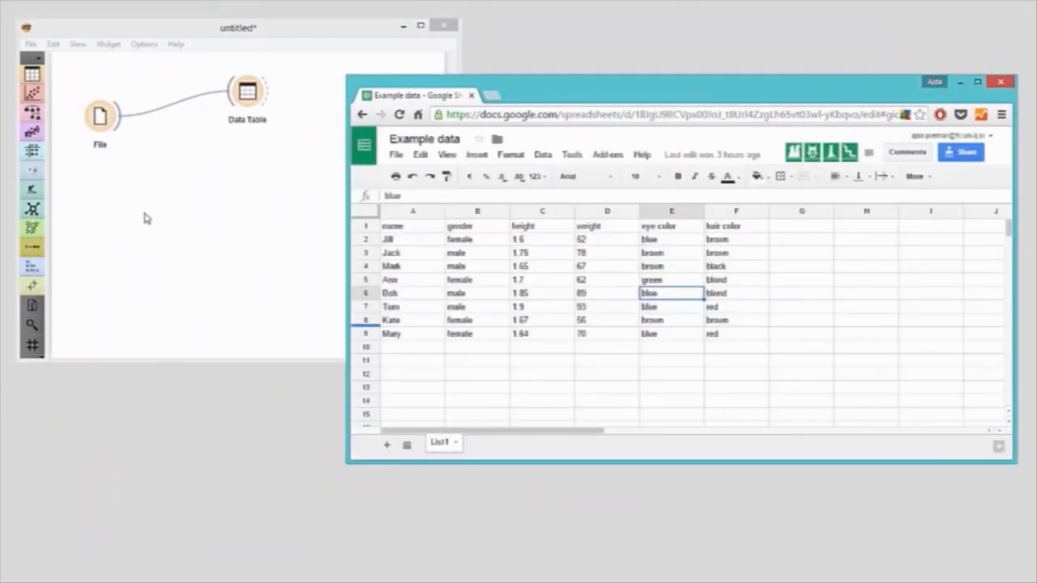
pyautogui.click(137, 143)
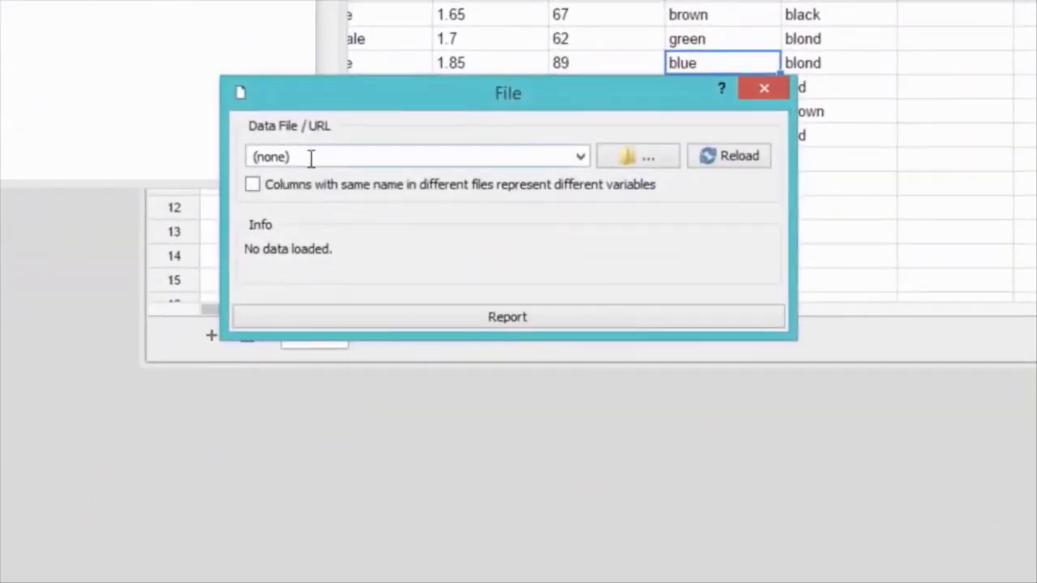
# Step: Replace the File widget's source with the pasted Google Sheets link and reload the data
pyautogui.moveTo(378, 257); pyautogui.dragTo(313, 256)
pyautogui.hotkey('ctrl', 'v')
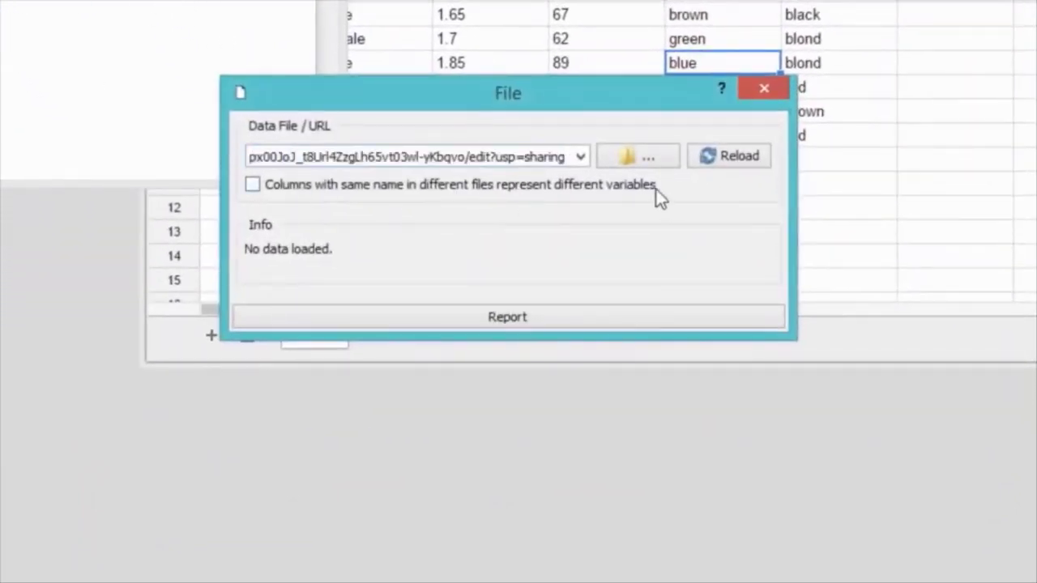
pyautogui.click(730, 155)
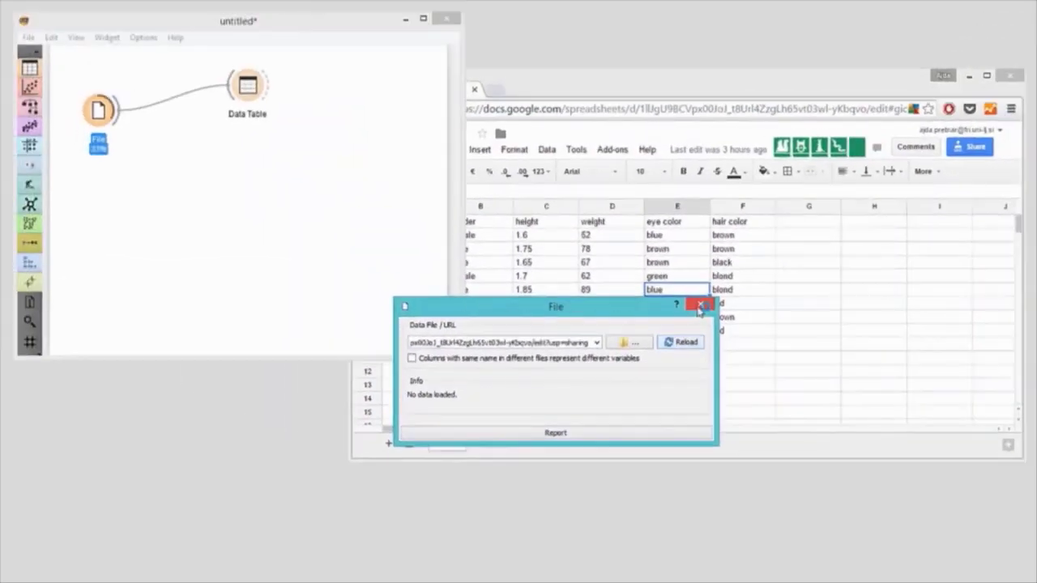
pyautogui.click(701, 305)
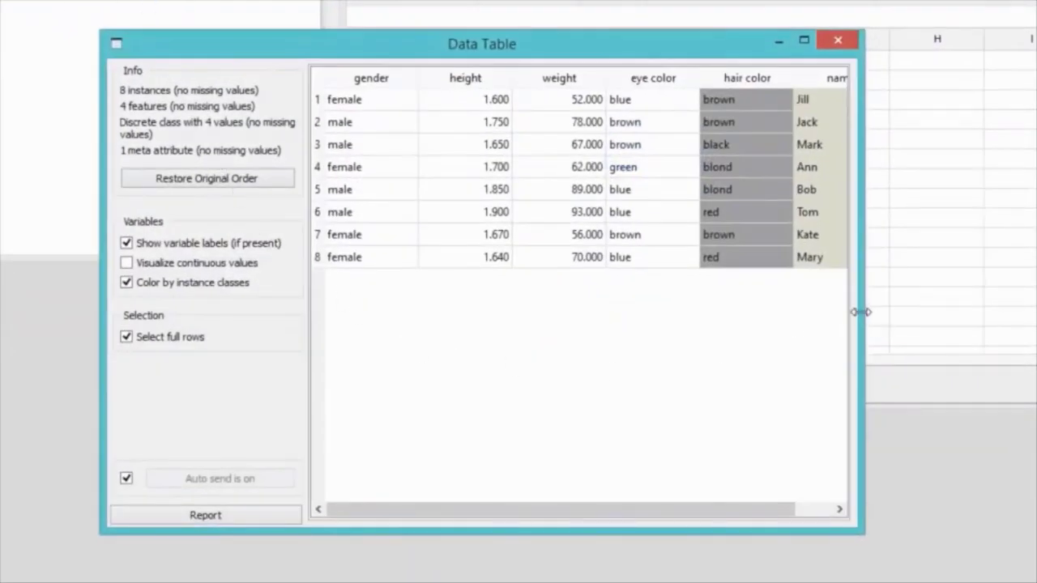
# Step: Widen the Data Table window so the name column is visible
pyautogui.moveTo(860, 311); pyautogui.dragTo(963, 303)
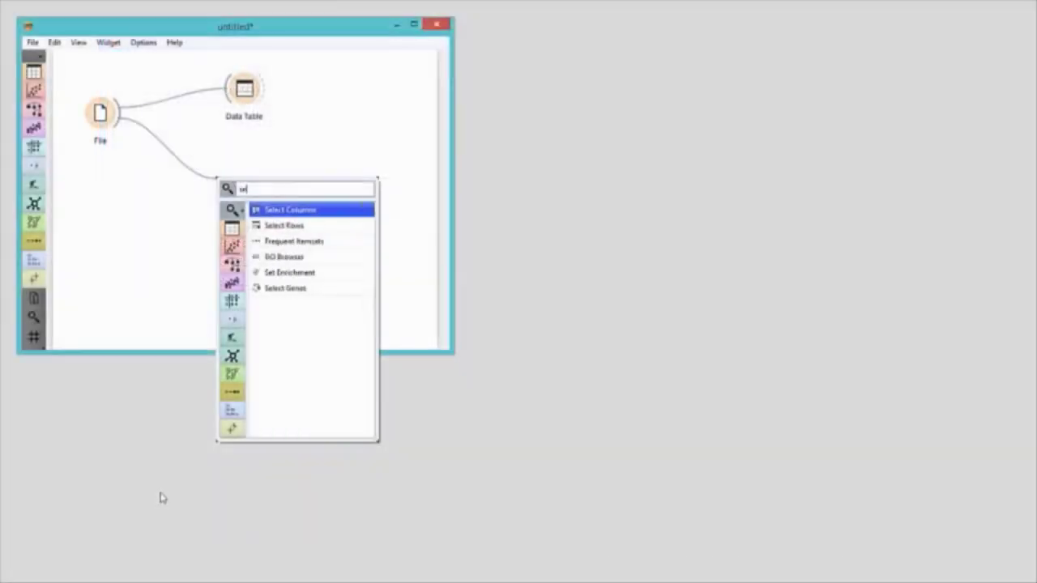
# Step: Add Select Columns after File with hair color as a feature, gender as target, and Auto apply on
pyautogui.write('le')
pyautogui.press('Escape')
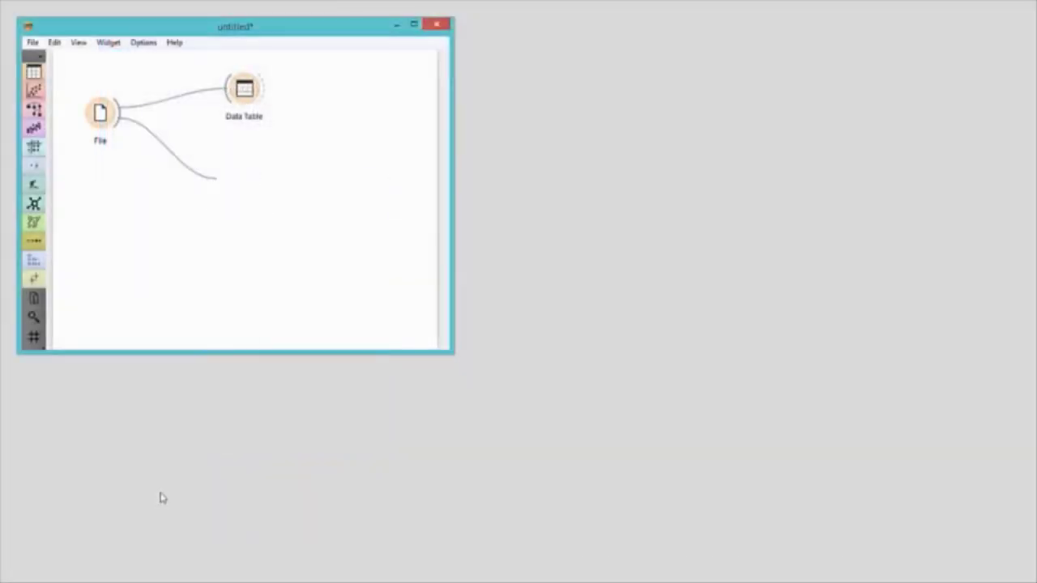
pyautogui.doubleClick(235, 178)
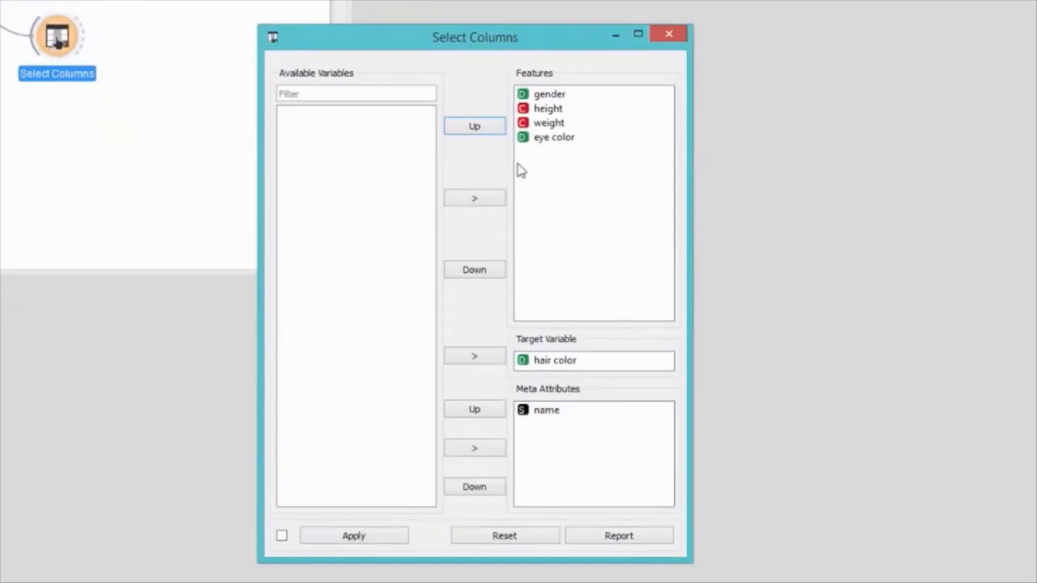
pyautogui.moveTo(573, 369); pyautogui.dragTo(573, 183)
pyautogui.moveTo(561, 99); pyautogui.dragTo(559, 369)
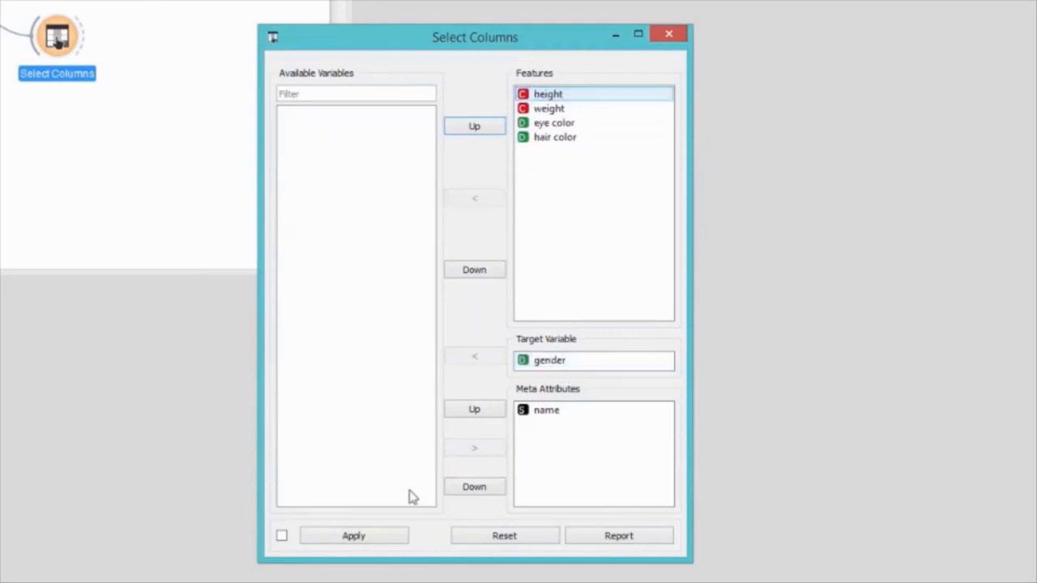
pyautogui.click(282, 537)
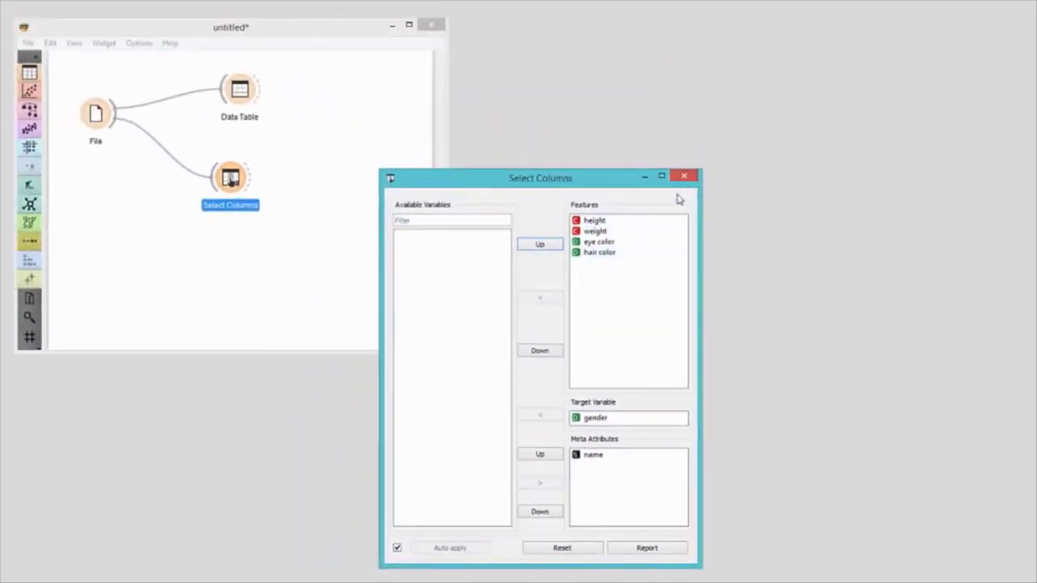
pyautogui.click(684, 177)
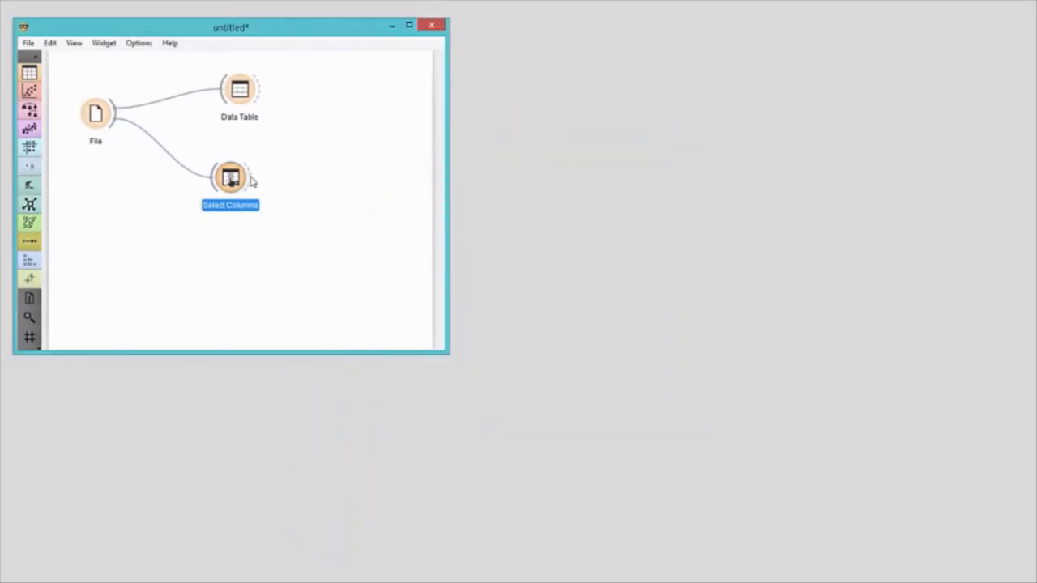
# Step: Add a Data Table after Select Columns and open it enlarged to check the output
pyautogui.moveTo(251, 181); pyautogui.dragTo(302, 169)
pyautogui.write('data')
pyautogui.click(375, 252)
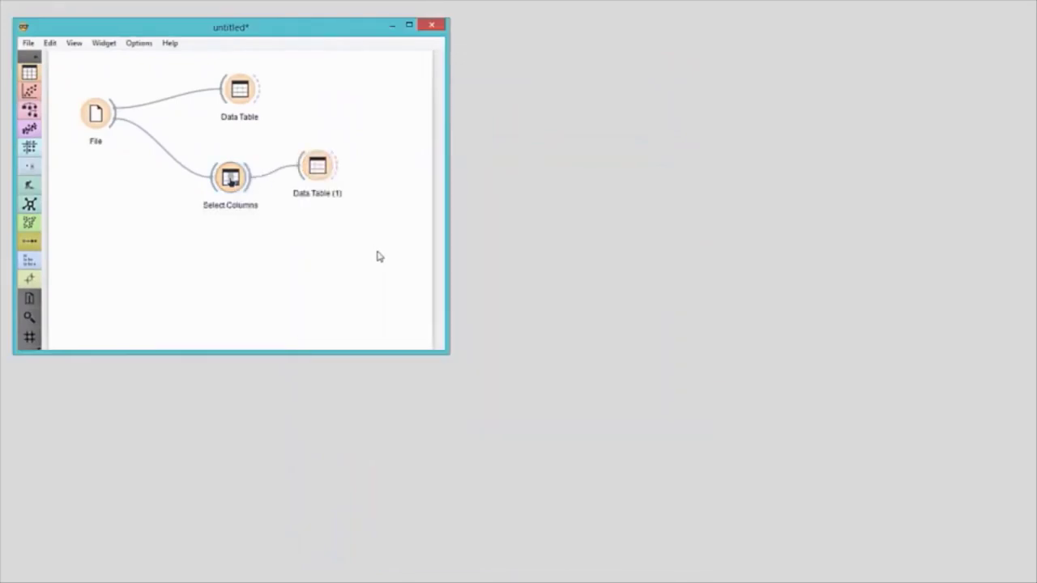
pyautogui.doubleClick(324, 172)
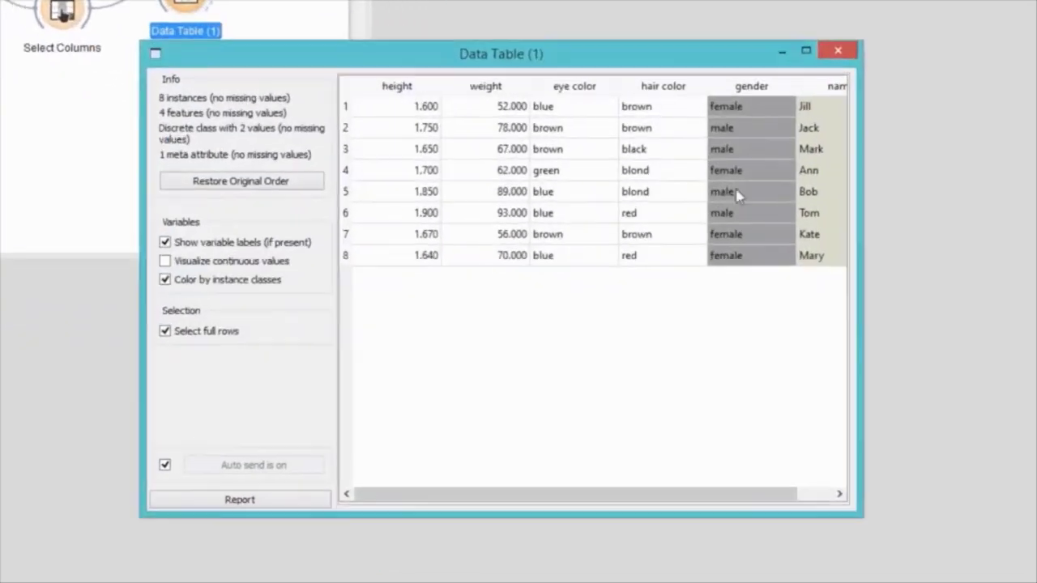
pyautogui.moveTo(869, 515); pyautogui.dragTo(949, 521)
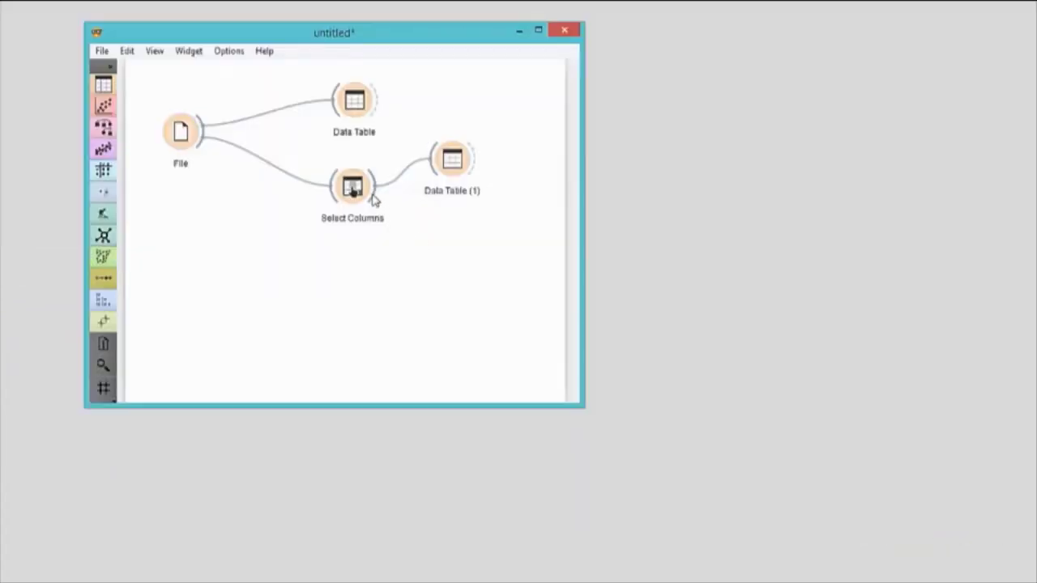
pyautogui.moveTo(373, 198); pyautogui.dragTo(440, 247)
# Step: Add Save Data on the Select Columns link and save the output as Example data - List1.tab
pyautogui.write('save')
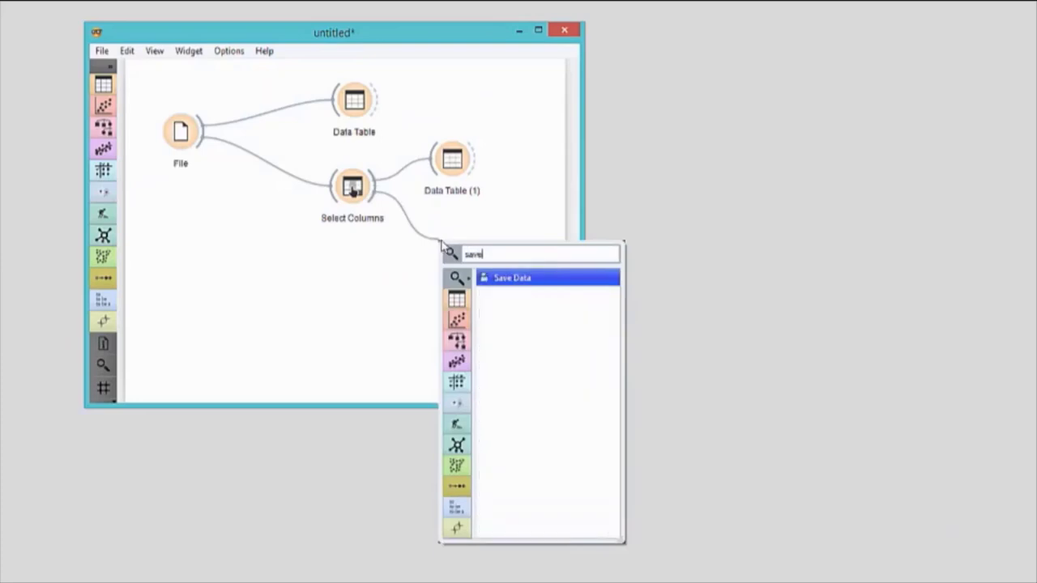
pyautogui.click(504, 279)
pyautogui.doubleClick(458, 240)
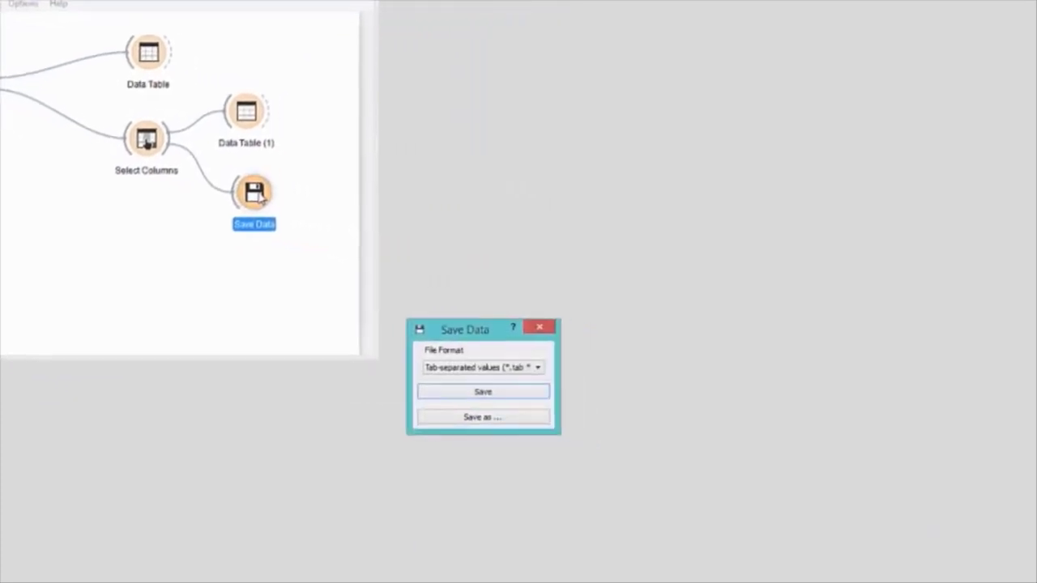
pyautogui.click(394, 376)
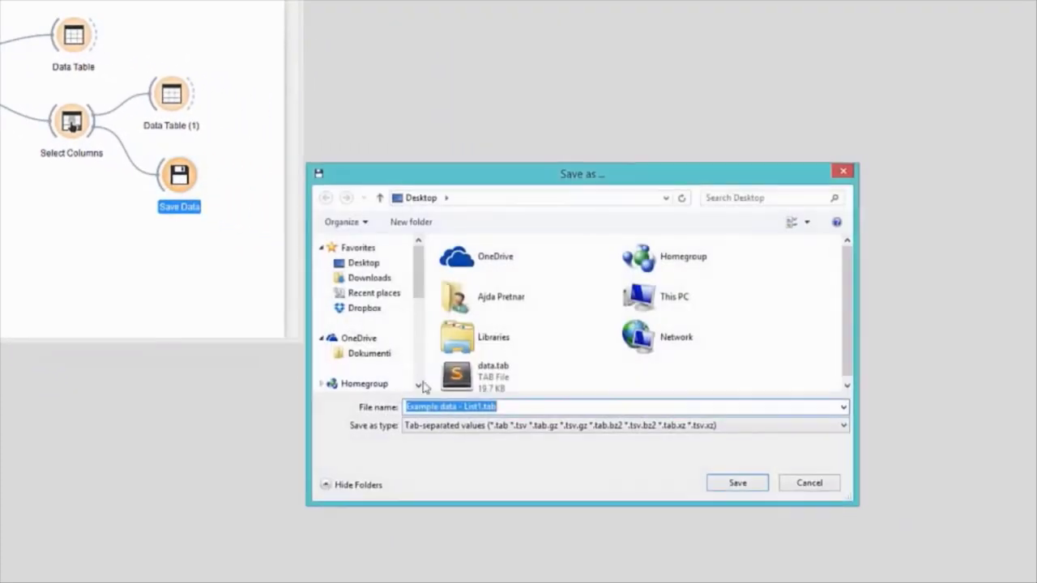
pyautogui.click(752, 485)
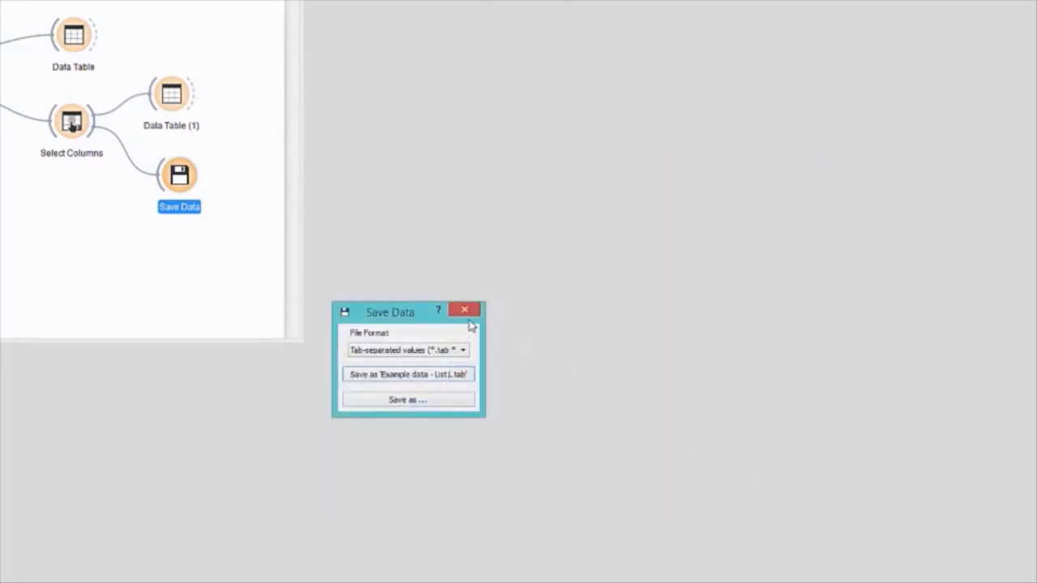
pyautogui.click(464, 309)
pyautogui.click(281, 300)
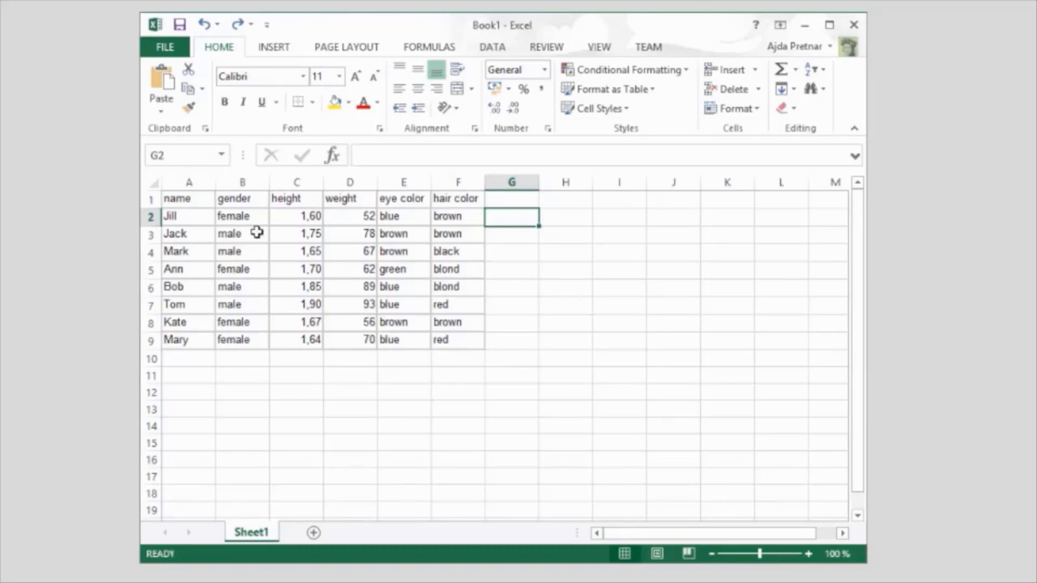
# Step: Insert two empty rows above the first person's row, then select cell A2
pyautogui.click(148, 217)
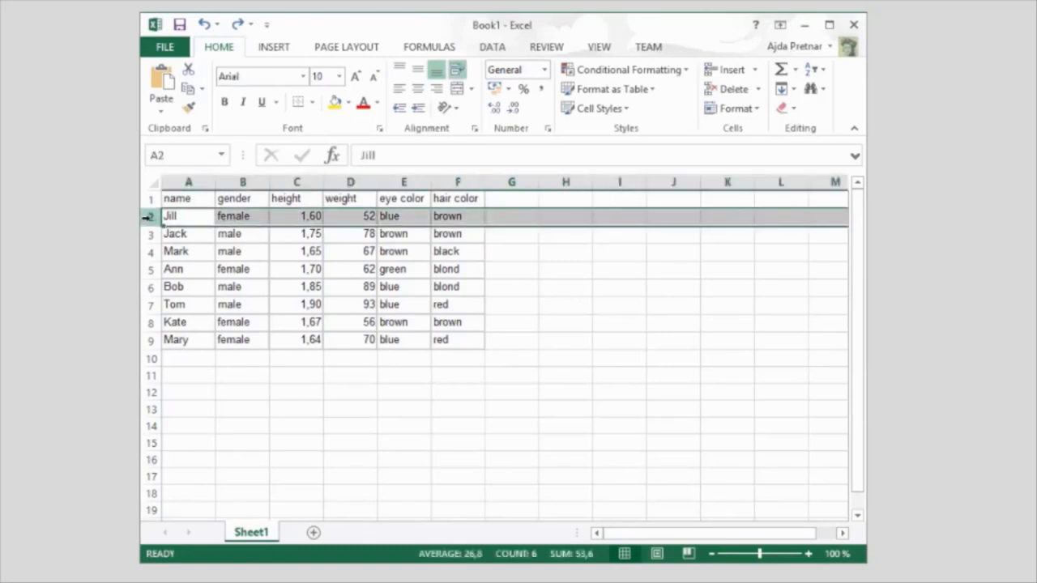
pyautogui.rightClick(147, 217)
pyautogui.click(182, 333)
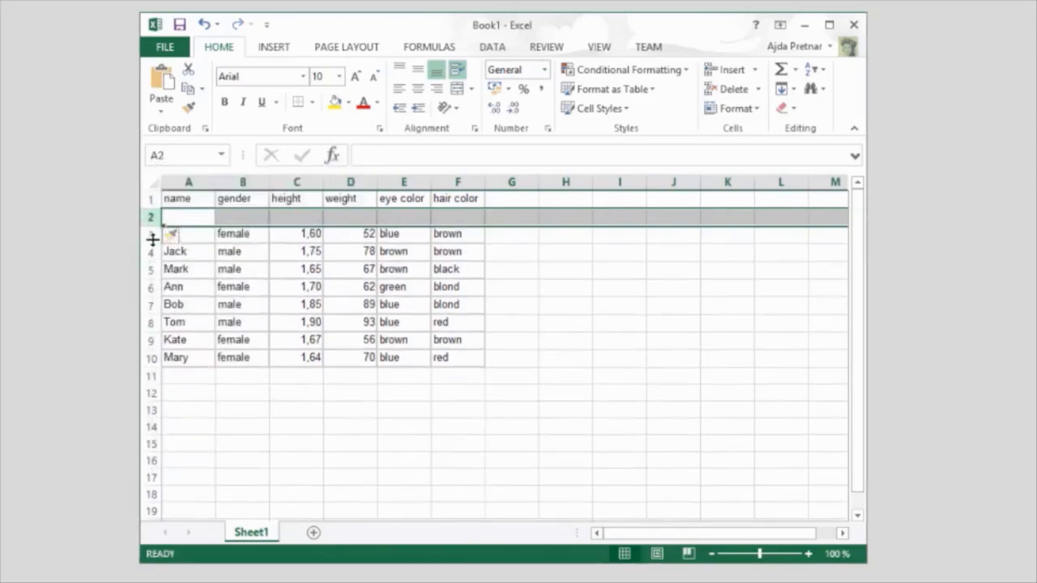
pyautogui.rightClick(150, 216)
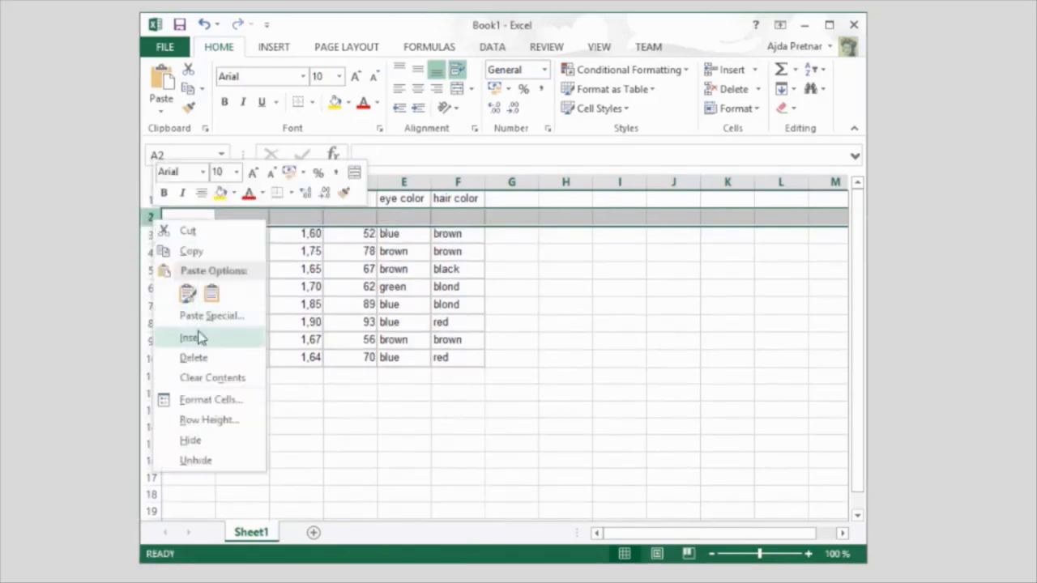
pyautogui.click(198, 337)
pyautogui.click(198, 221)
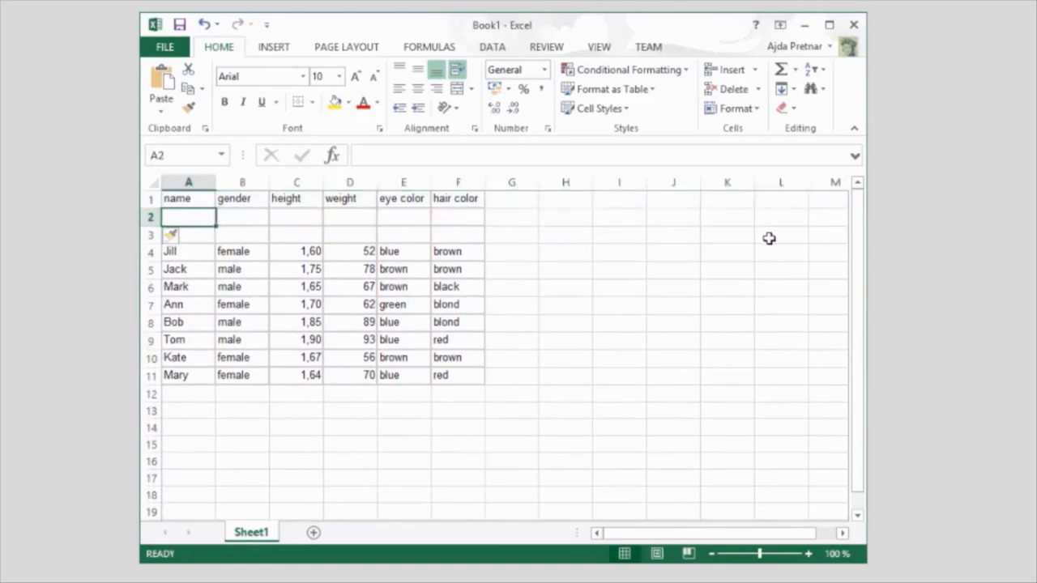
# Step: Enter the type codes s, d, c, c, d, d across cells A2 to F2
pyautogui.press('Tab')
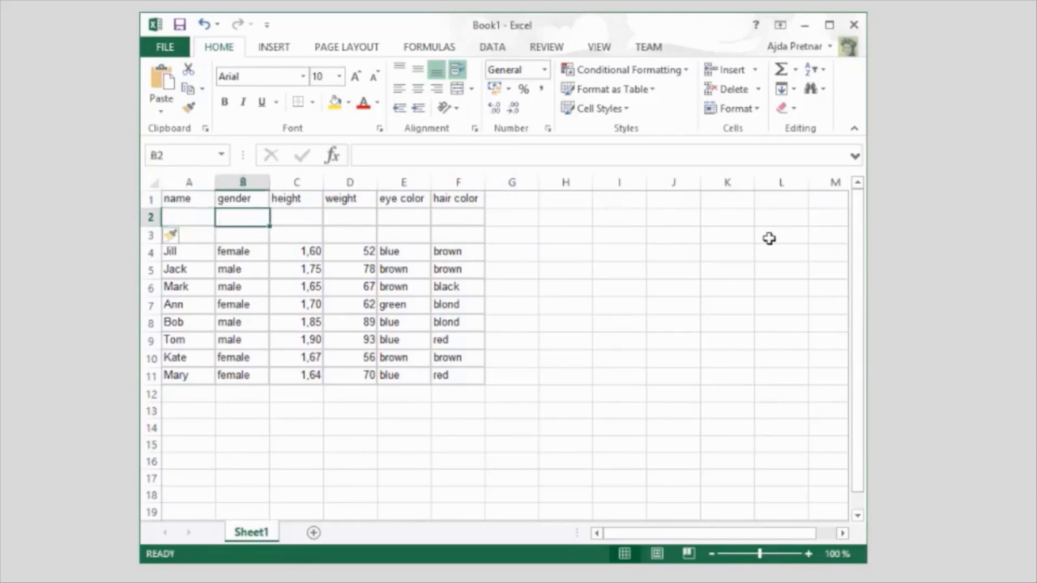
pyautogui.press('Tab')
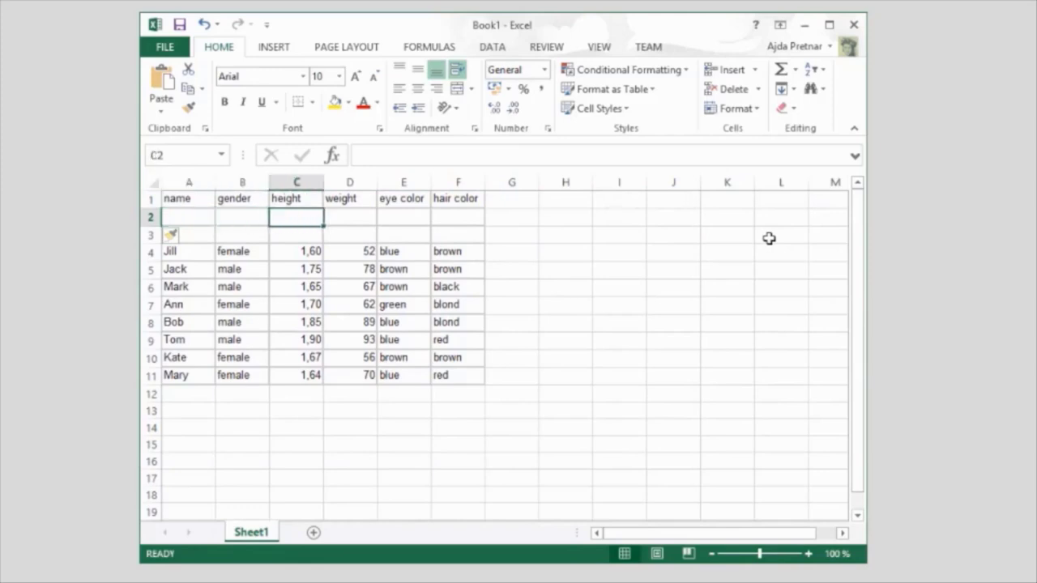
pyautogui.write('c')
pyautogui.press('Tab')
pyautogui.write('c')
pyautogui.press('Tab')
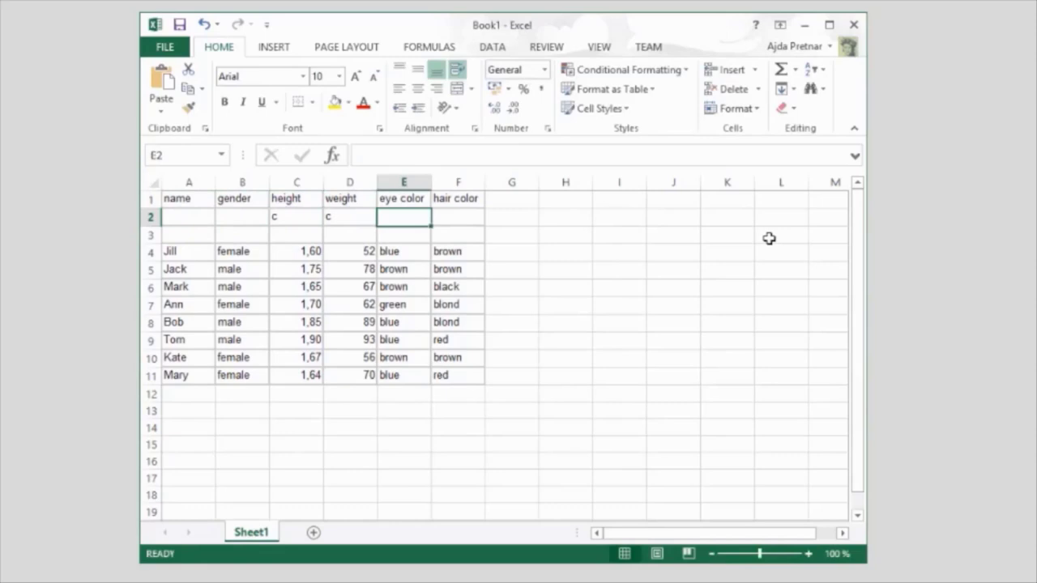
pyautogui.write('d')
pyautogui.press('Tab')
pyautogui.write('d')
pyautogui.hotkey('shift', 'Tab')
pyautogui.hotkey('shift', 'Tab')
pyautogui.hotkey('shift', 'Tab')
pyautogui.hotkey('shift', 'Tab')
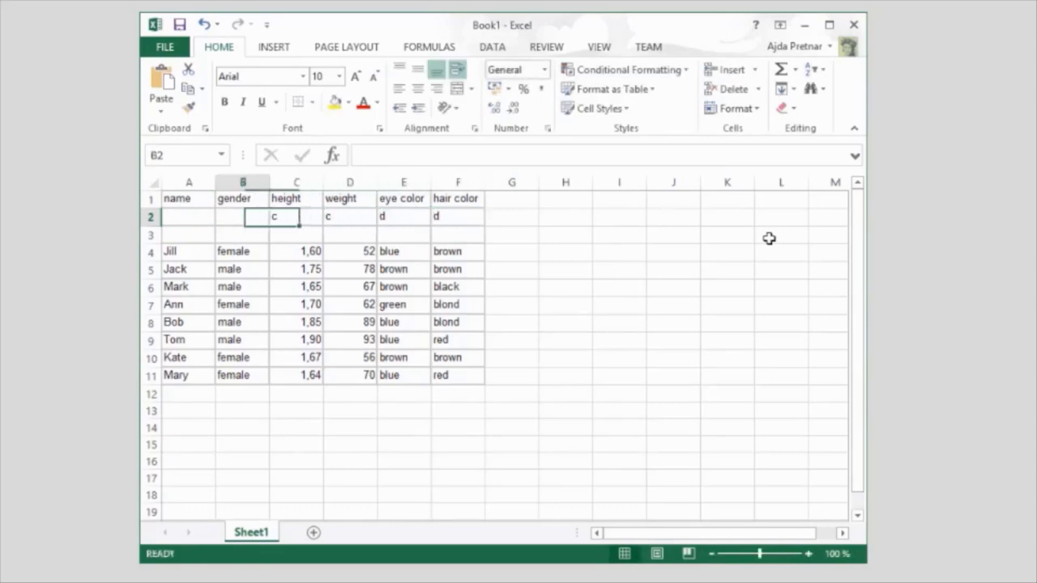
pyautogui.write('d')
pyautogui.hotkey('shift', 'Tab')
pyautogui.write('s')
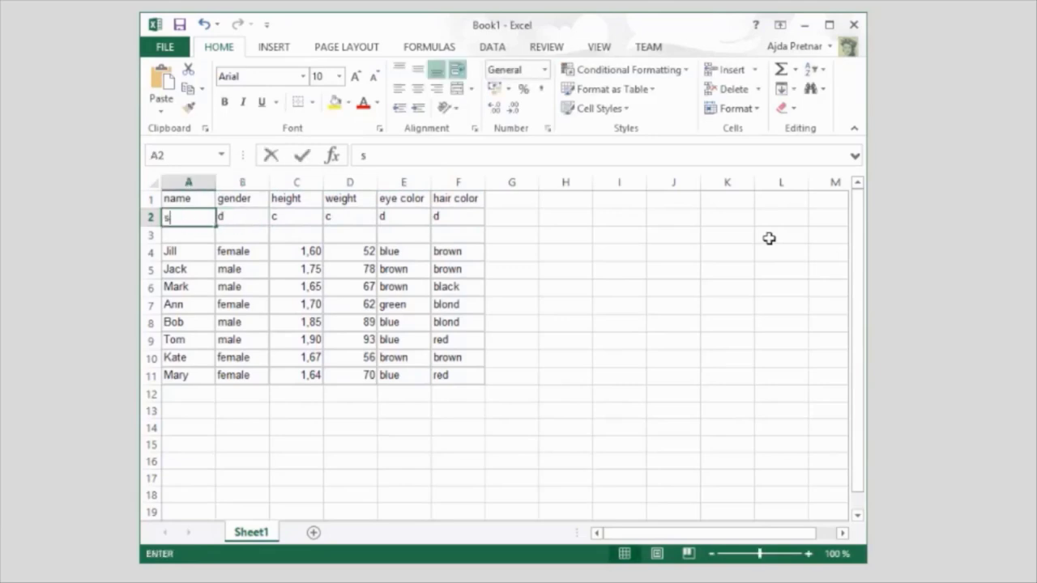
pyautogui.press('Return')
# Step: Mark name as meta in A3 and gender as class in B3
pyautogui.press('Tab')
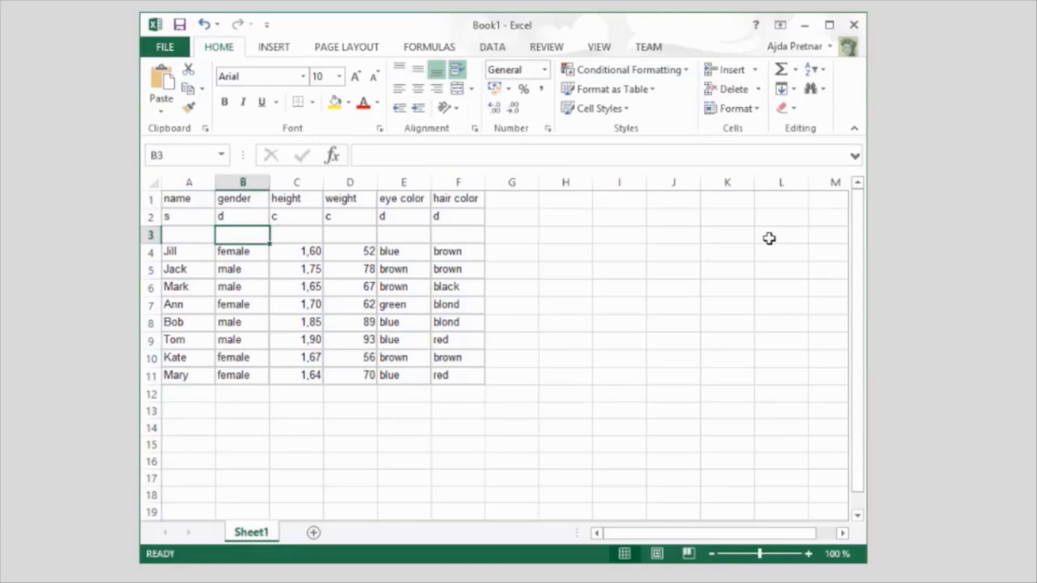
pyautogui.write('class')
pyautogui.hotkey('shift', 'Tab')
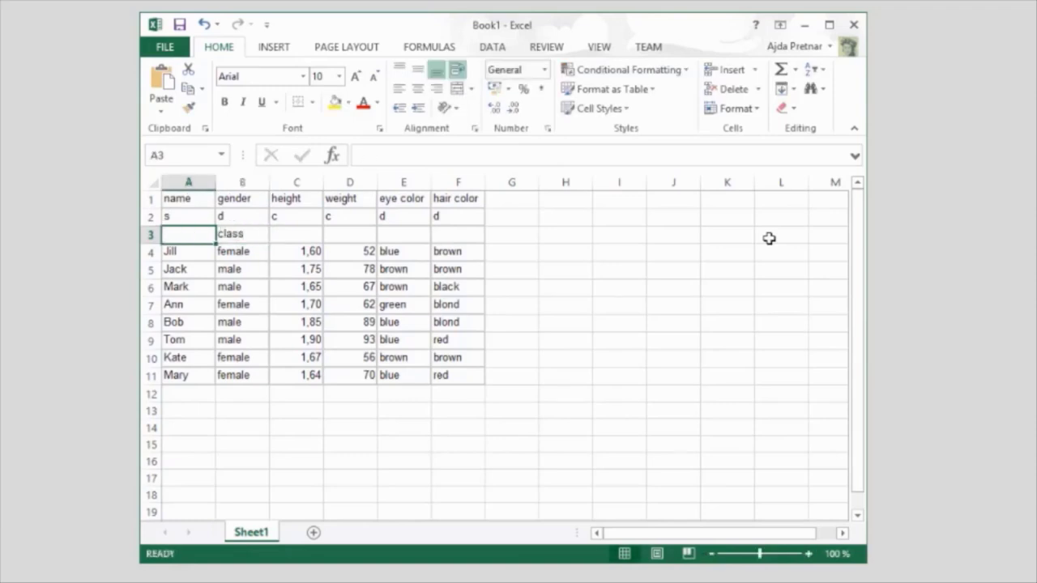
pyautogui.write('meta')
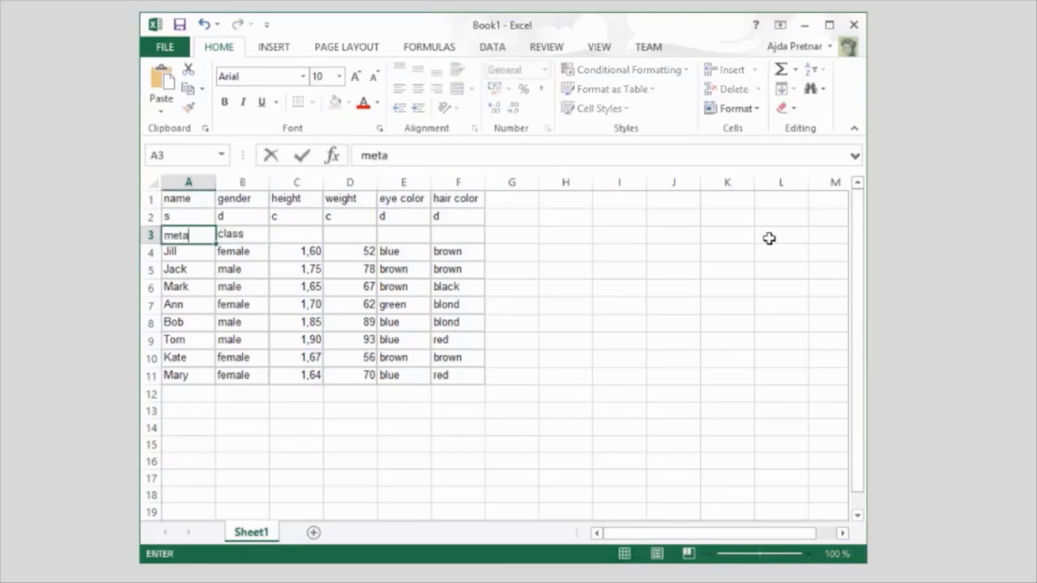
pyautogui.press('Tab')
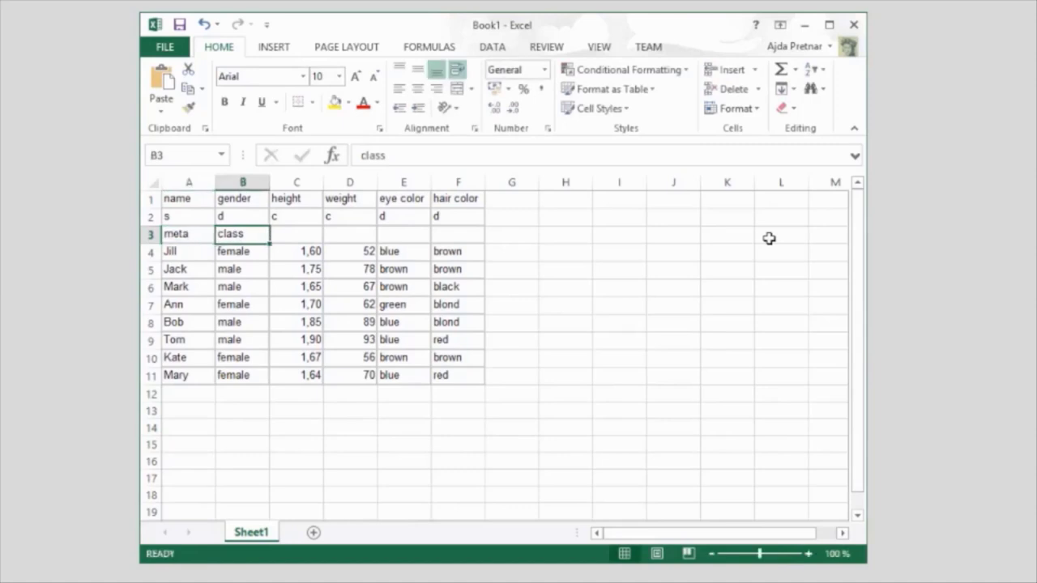
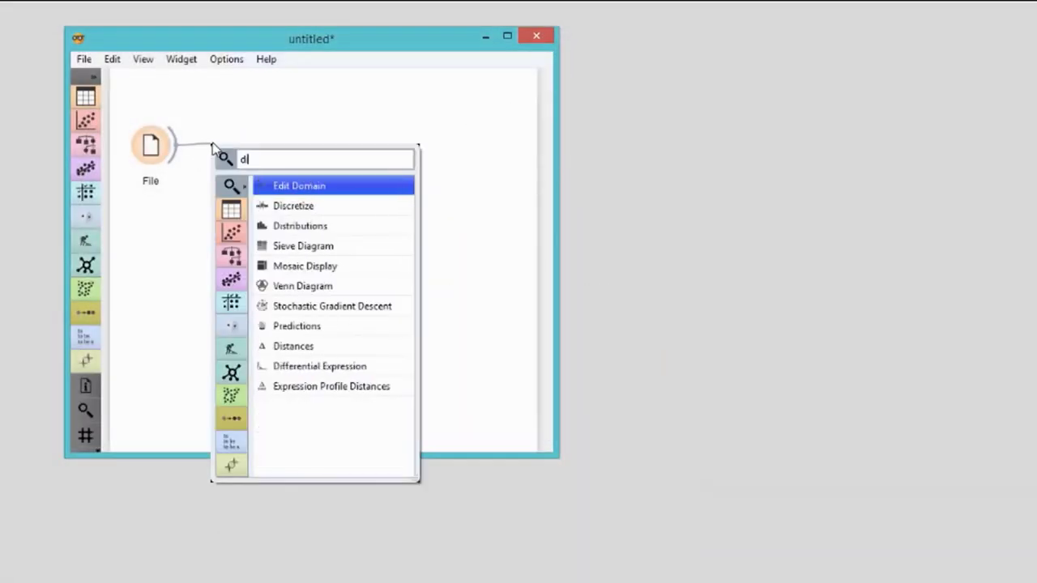
# Step: Add a Distances widget linked to File and review its settings
pyautogui.press('Return')
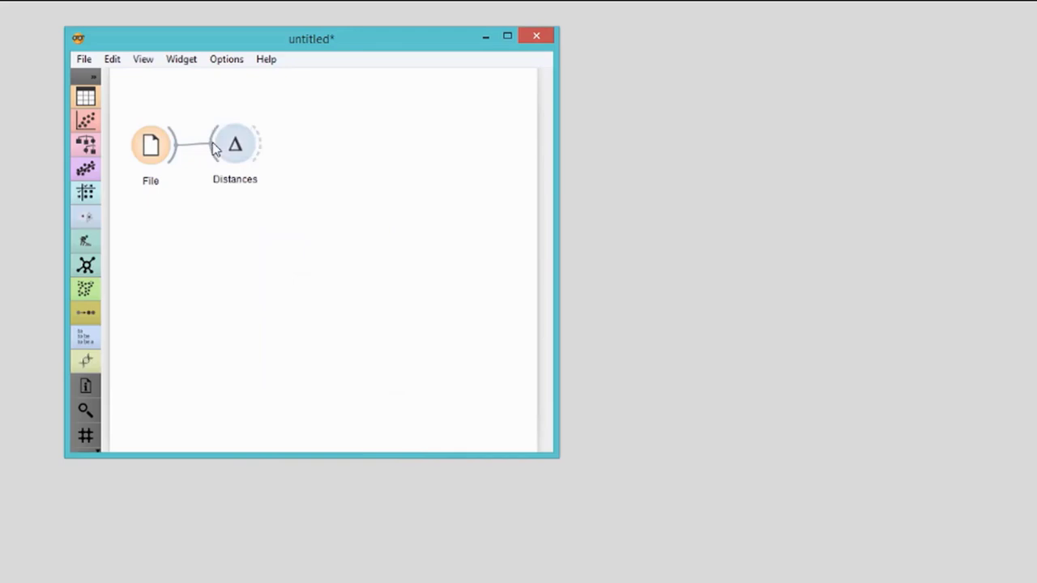
pyautogui.doubleClick(235, 145)
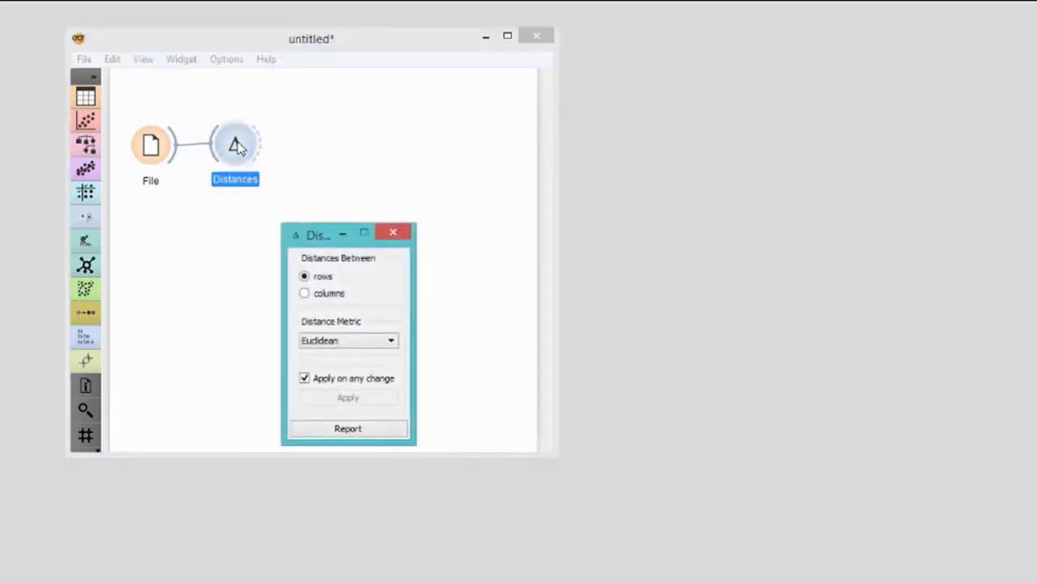
pyautogui.click(392, 234)
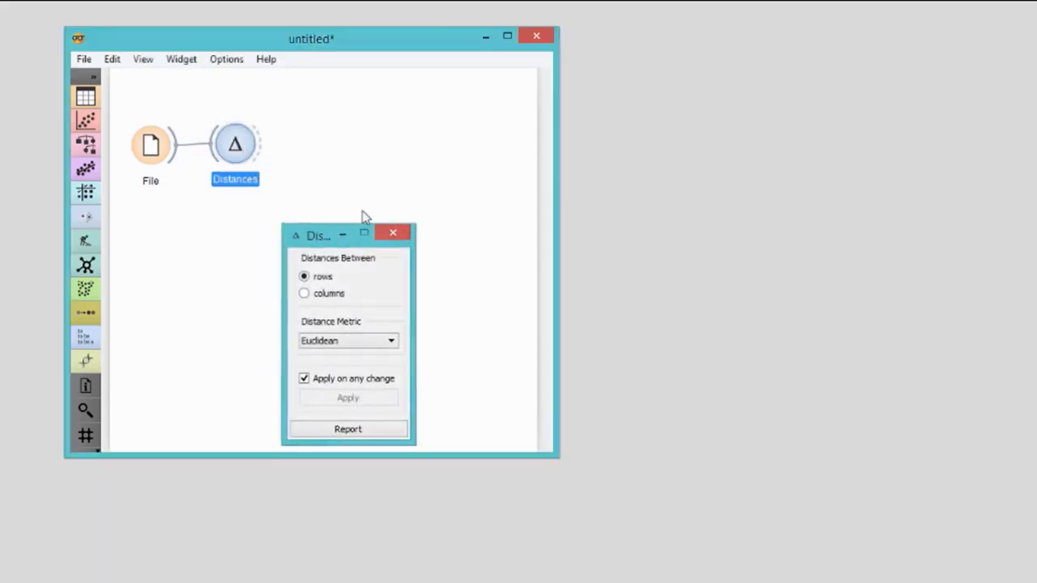
# Step: Add Hierarchical Clustering after Distances and open its dendrogram
pyautogui.moveTo(261, 145); pyautogui.dragTo(349, 143)
pyautogui.write('Hie')
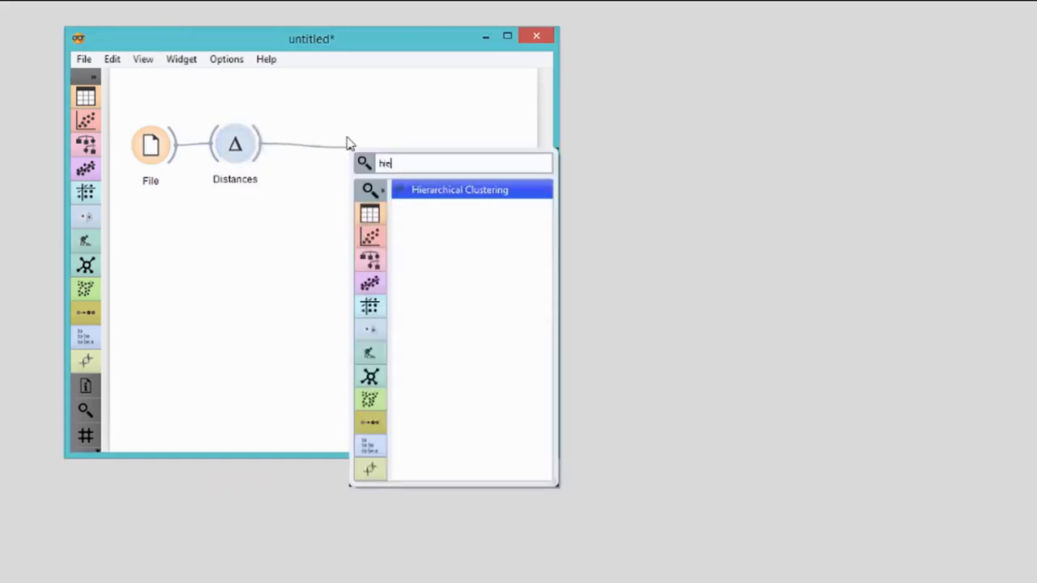
pyautogui.press('Return')
pyautogui.doubleClick(332, 126)
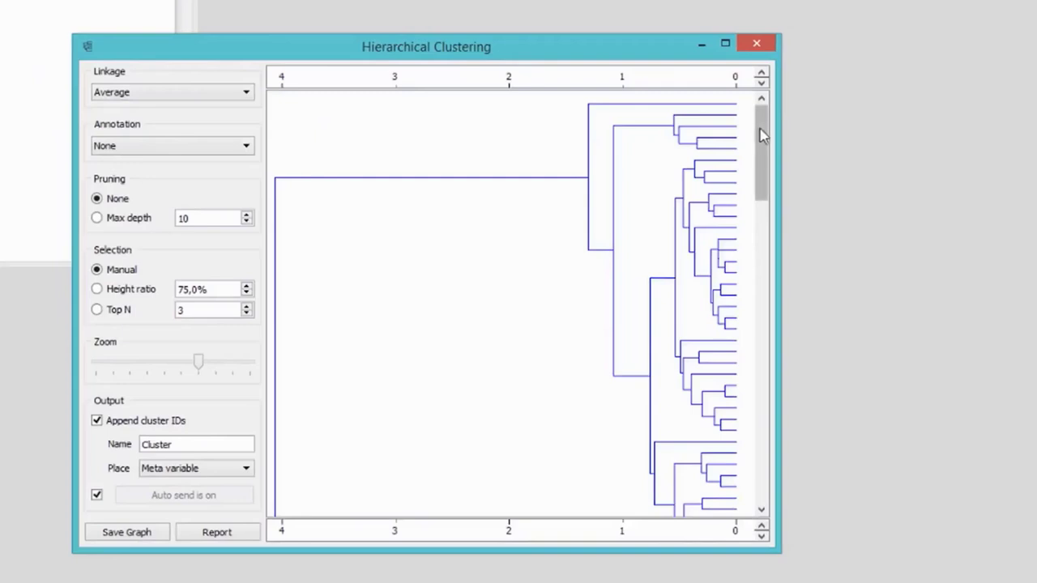
pyautogui.moveTo(762, 132); pyautogui.dragTo(789, 116)
# Step: Annotate the dendrogram leaves with the iris class and select the mostly virginica subtree
pyautogui.click(248, 147)
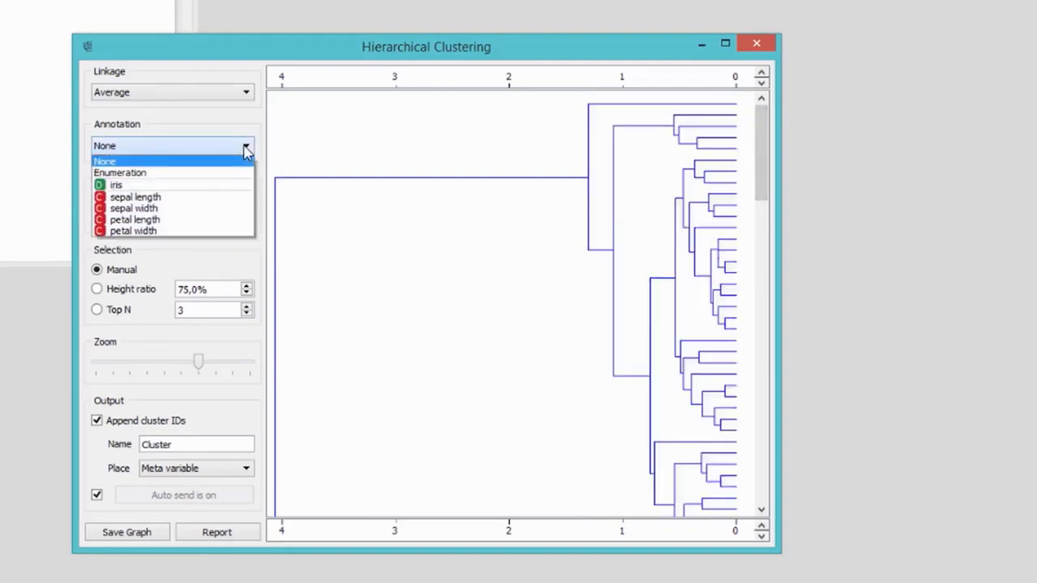
pyautogui.click(203, 186)
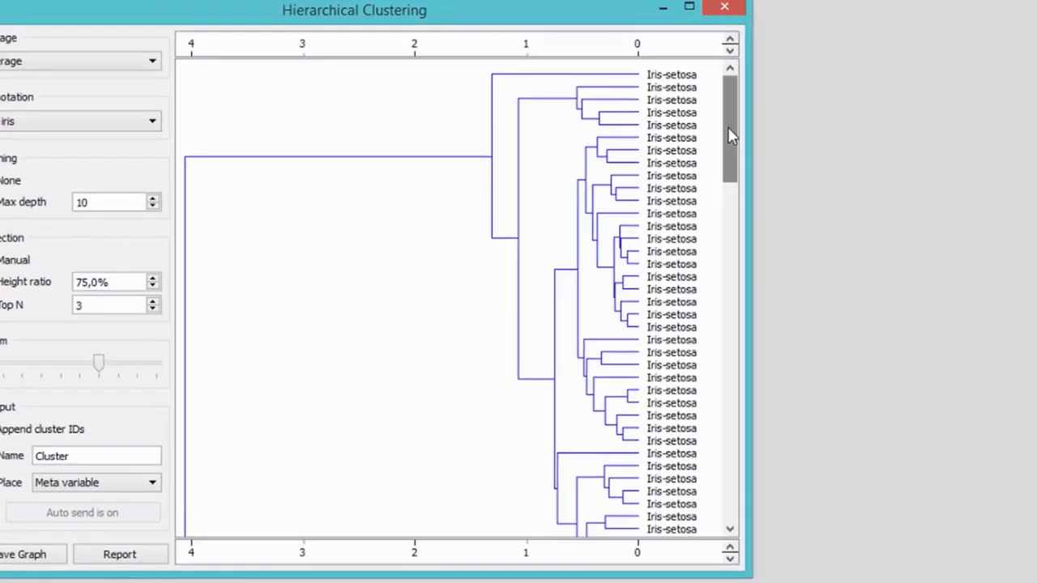
pyautogui.moveTo(761, 157); pyautogui.dragTo(760, 173)
pyautogui.moveTo(688, 133); pyautogui.dragTo(688, 451)
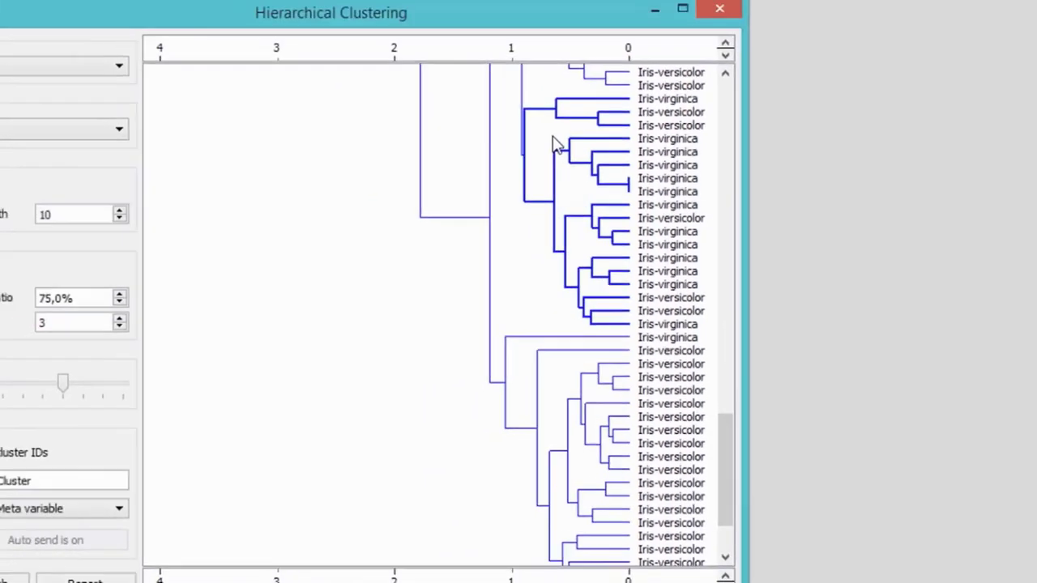
pyautogui.click(483, 95)
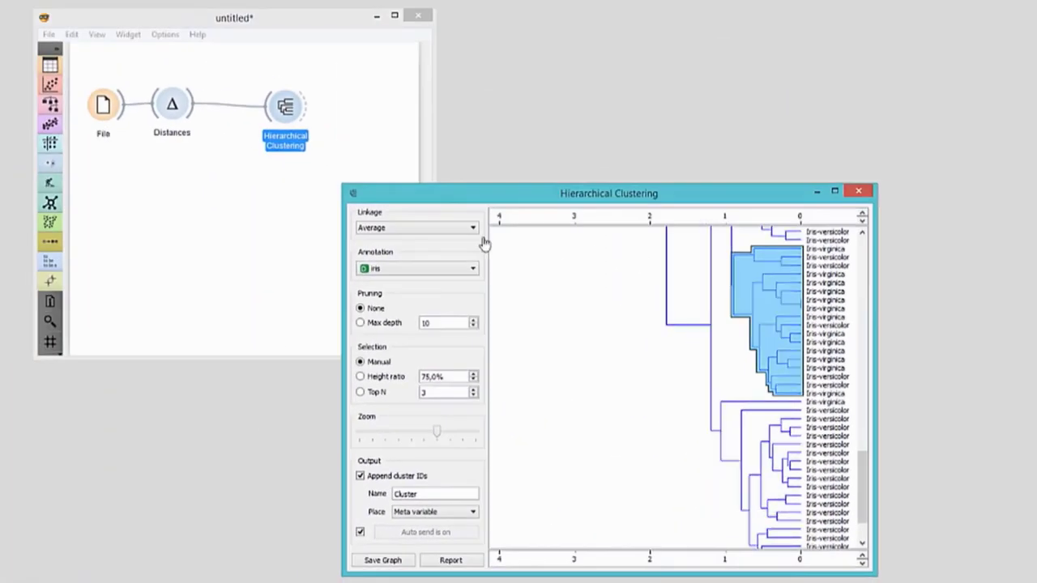
# Step: Link a Data Table to Hierarchical Clustering's output and open it to view the selected rows
pyautogui.click(325, 106)
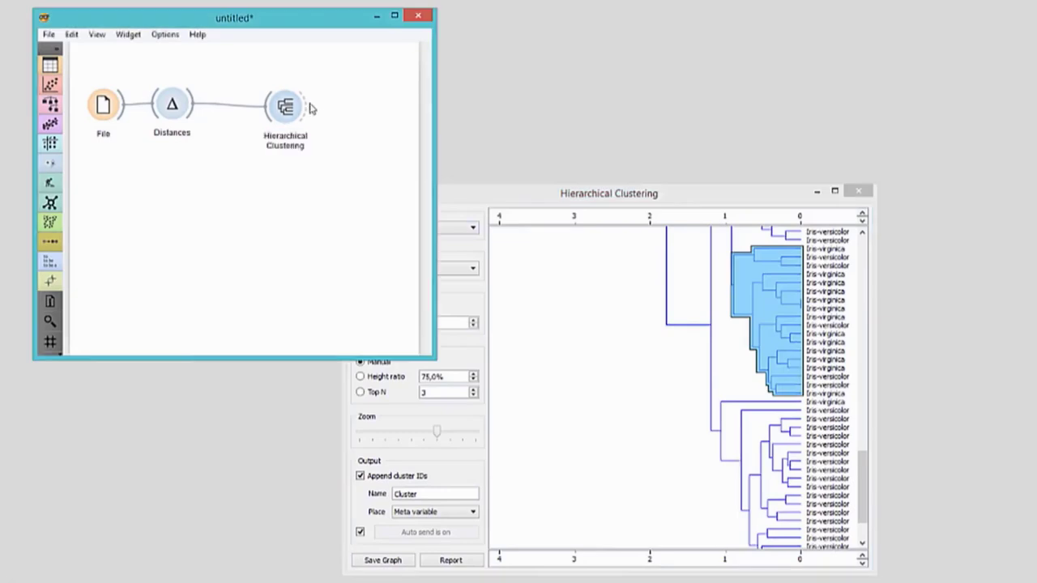
pyautogui.moveTo(310, 108); pyautogui.dragTo(350, 104)
pyautogui.write('data')
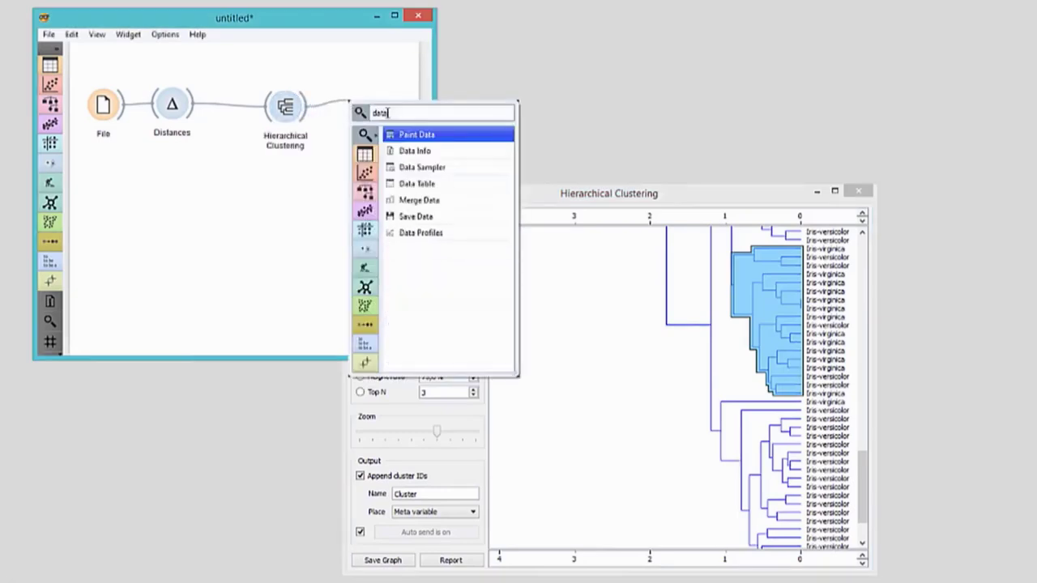
pyautogui.press('Down')
pyautogui.press('Down')
pyautogui.press('Down')
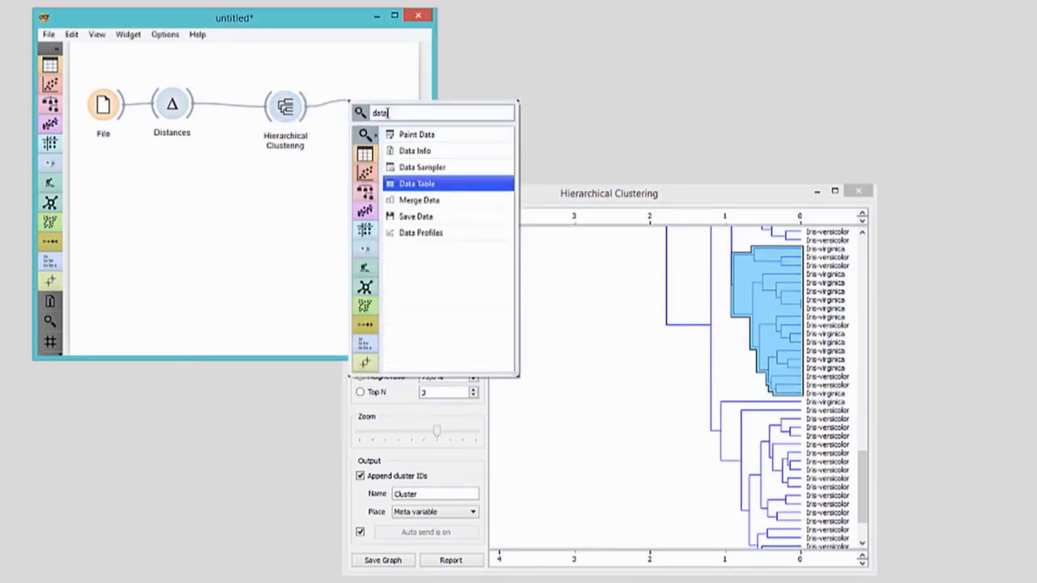
pyautogui.press('Return')
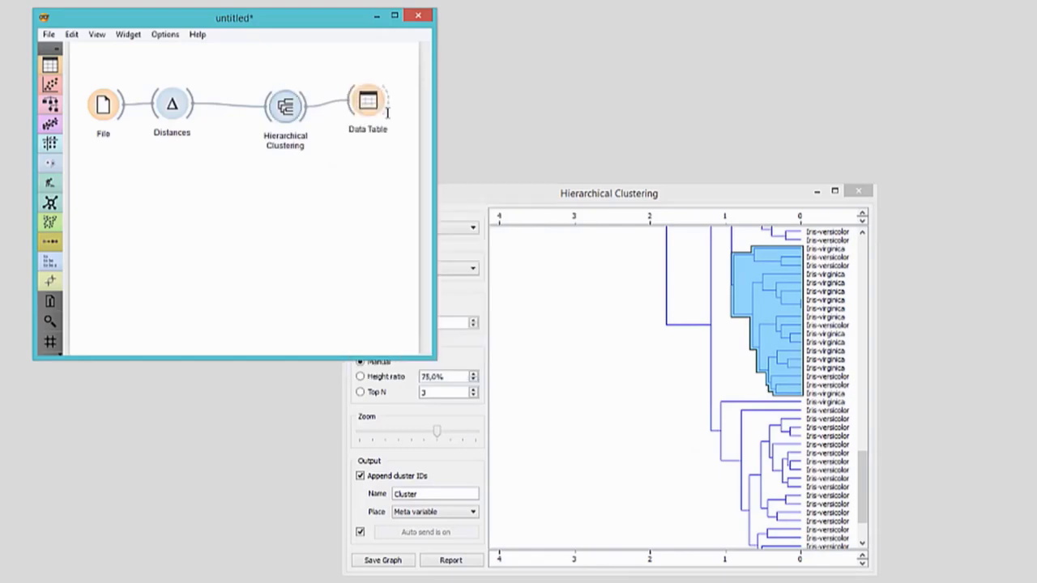
pyautogui.doubleClick(368, 102)
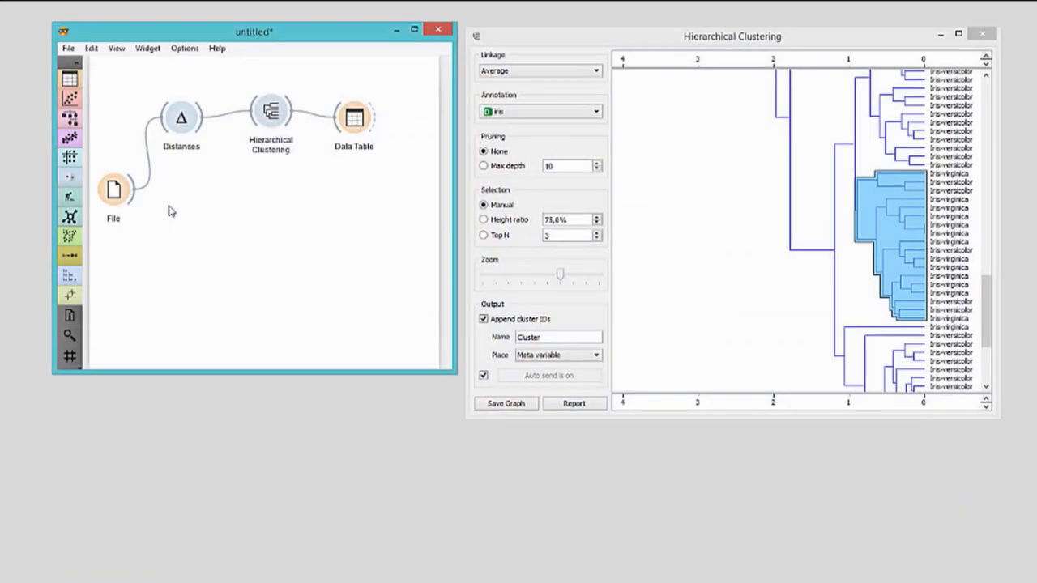
# Step: Add a Scatter Plot linked to File and open it
pyautogui.moveTo(133, 194); pyautogui.dragTo(347, 200)
pyautogui.write('scatte')
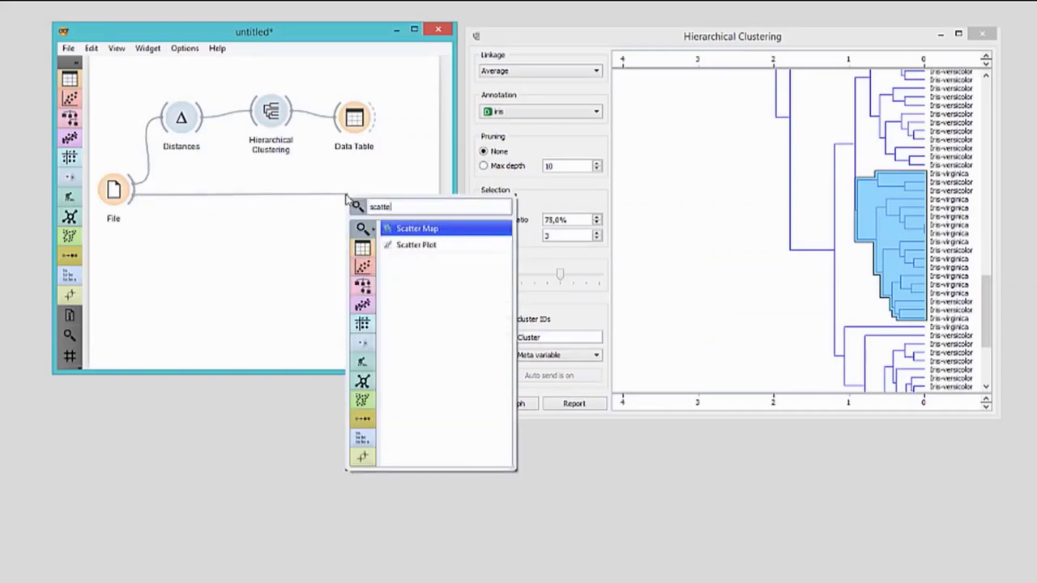
pyautogui.press('Down')
pyautogui.press('Return')
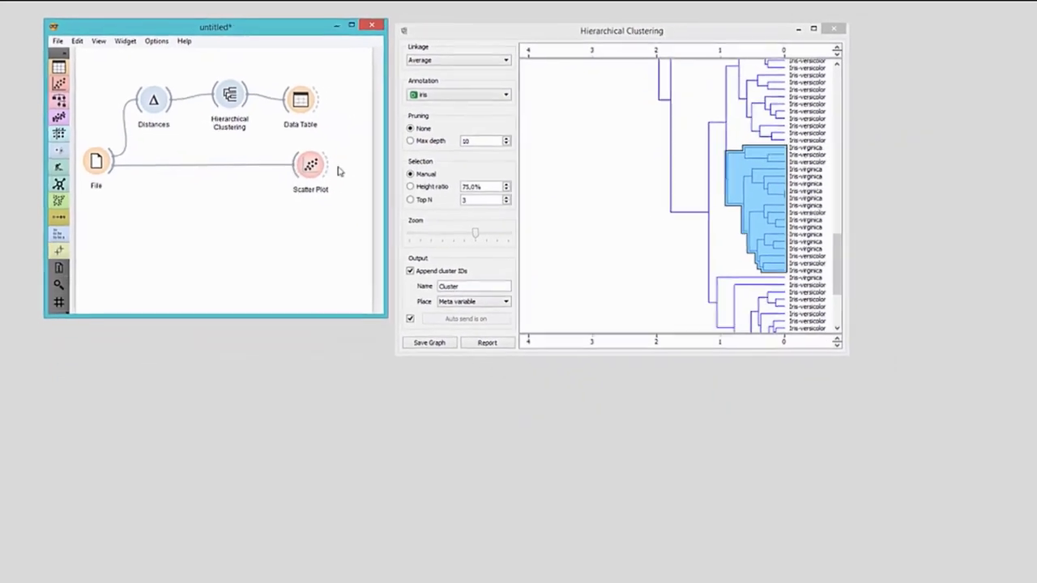
pyautogui.doubleClick(307, 163)
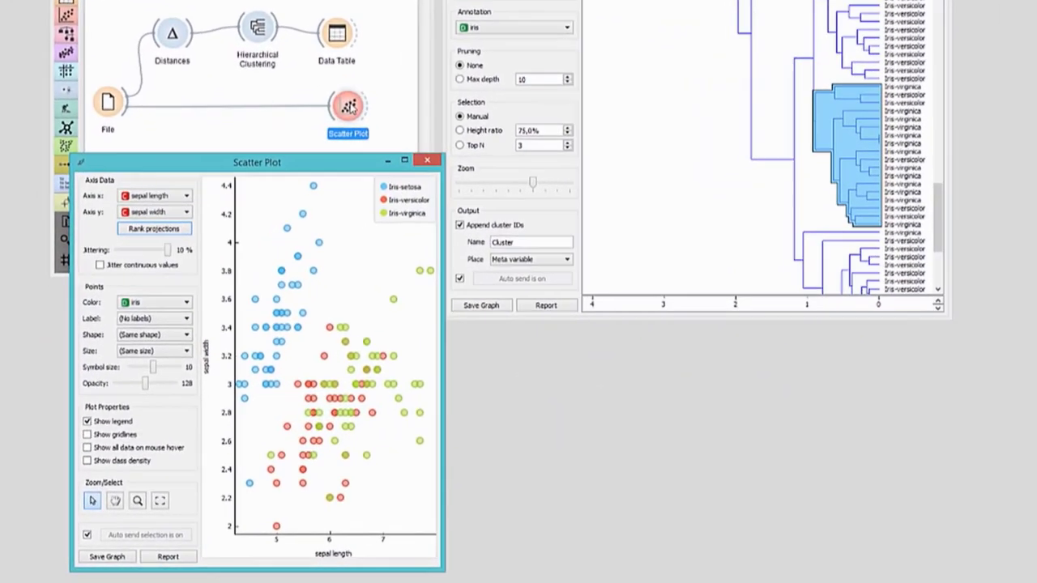
# Step: Rank projections to get the best feature pair, move the legend lower right, and feed in the cluster selection
pyautogui.click(167, 230)
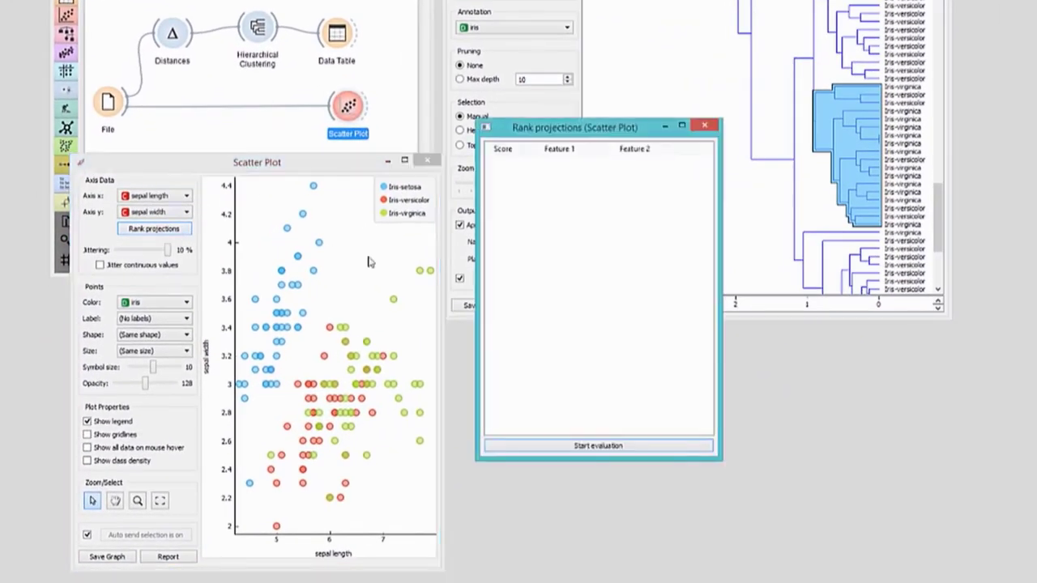
pyautogui.click(568, 446)
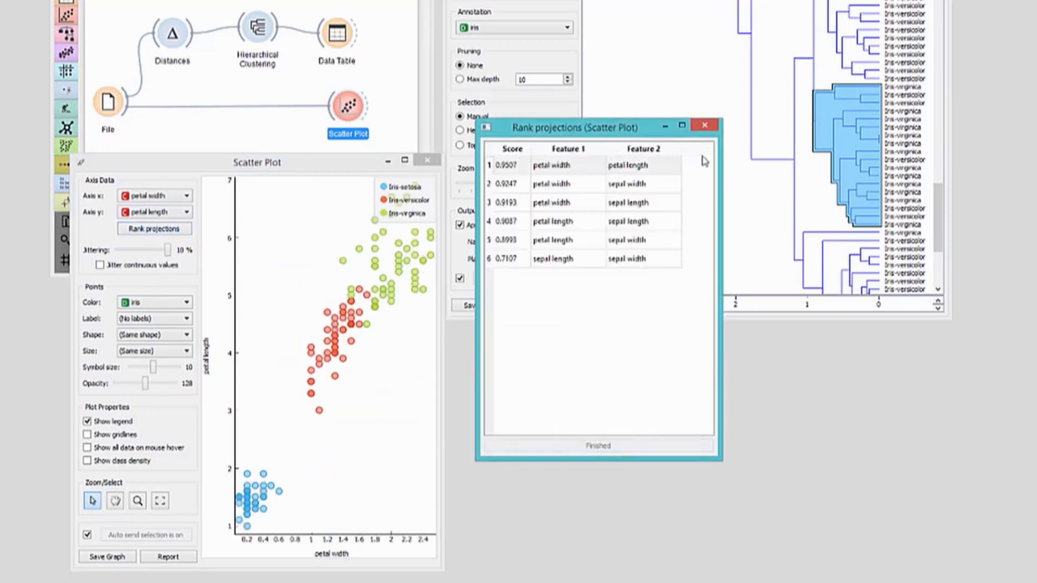
pyautogui.click(704, 127)
pyautogui.moveTo(408, 218); pyautogui.dragTo(403, 502)
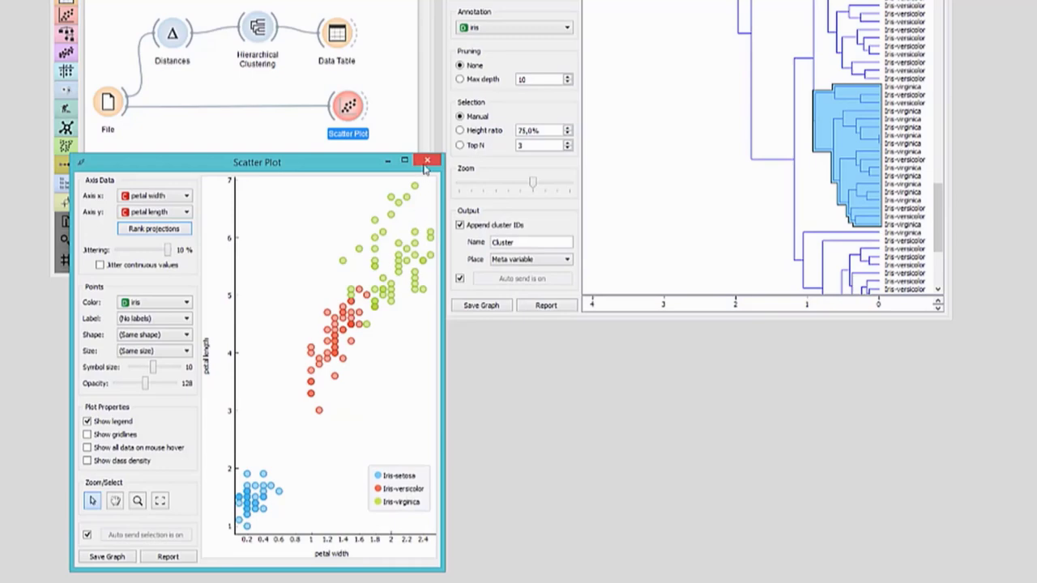
pyautogui.moveTo(274, 39); pyautogui.dragTo(340, 105)
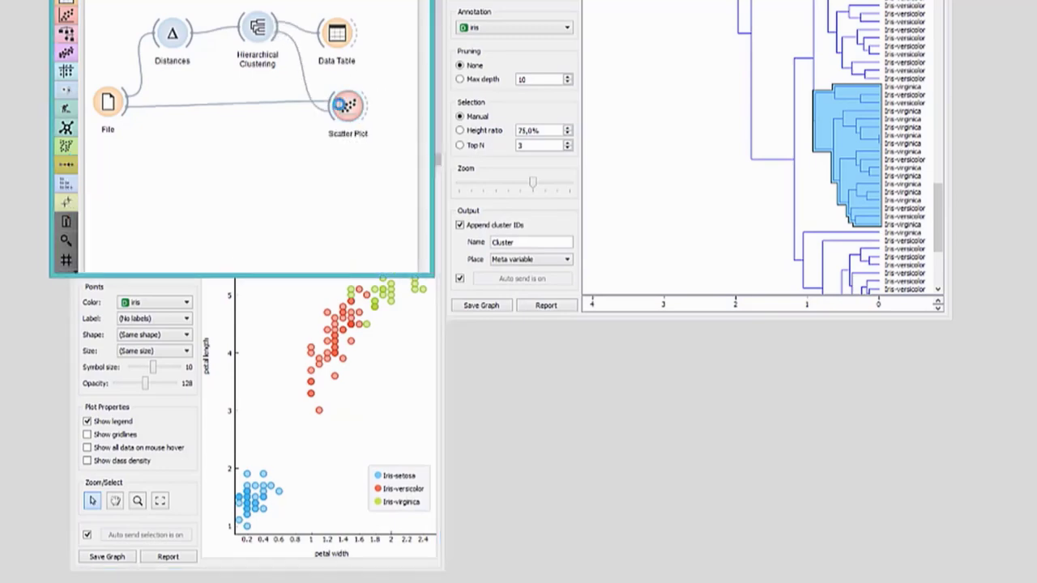
pyautogui.click(384, 383)
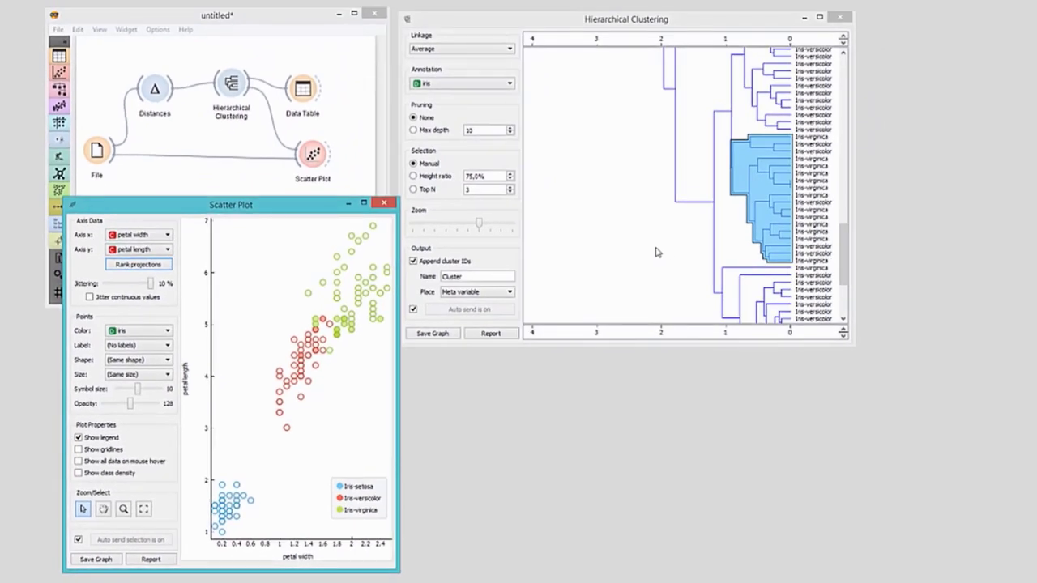
# Step: Try several dendrogram subtrees, ending on the mixed virginica and versicolor cluster
pyautogui.click(763, 101)
pyautogui.scroll(3, 763, 105)
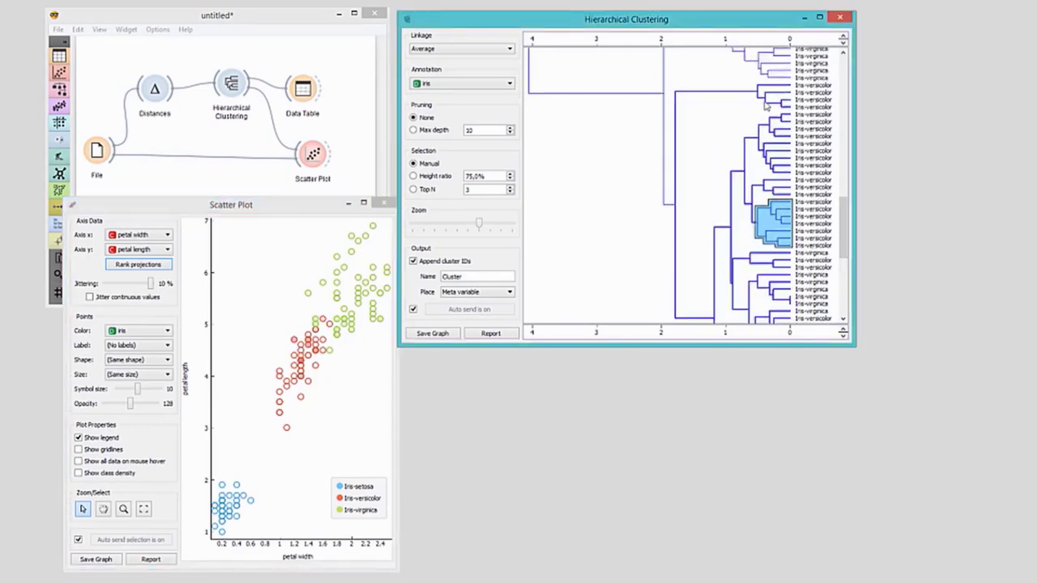
pyautogui.click(768, 99)
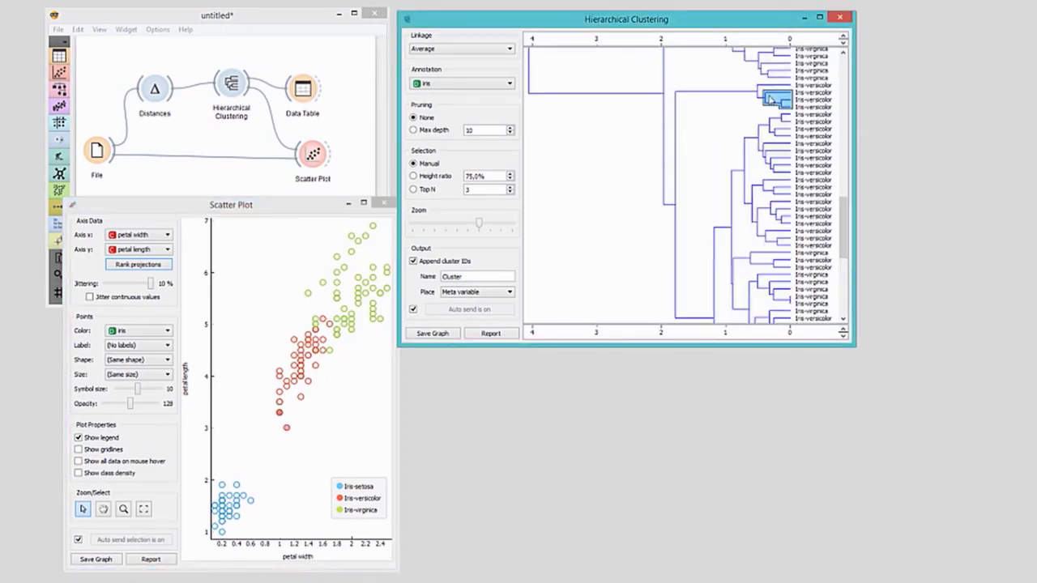
pyautogui.click(752, 178)
pyautogui.scroll(-5, 752, 174)
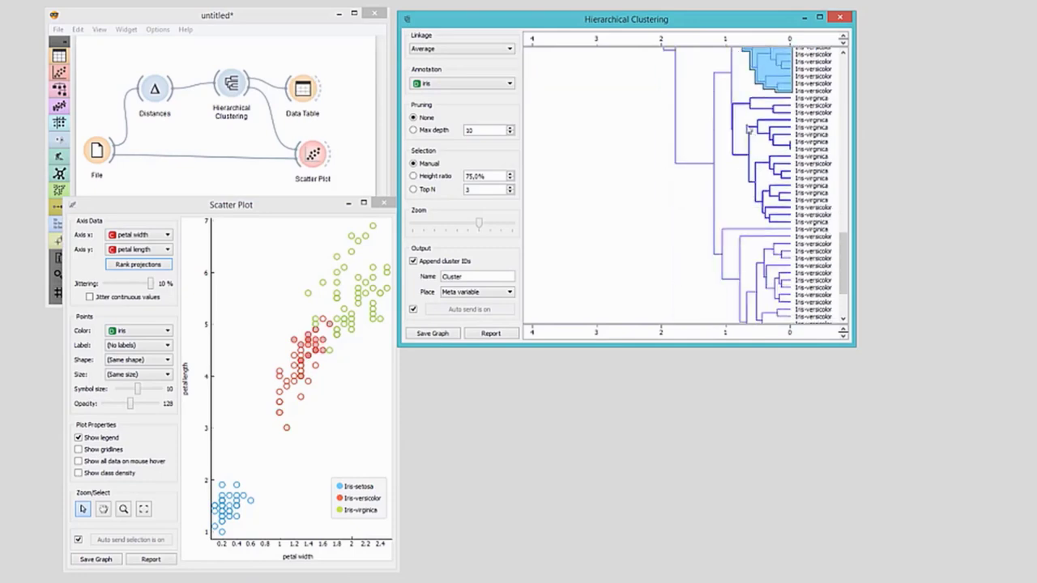
pyautogui.click(748, 130)
pyautogui.scroll(-2, 741, 150)
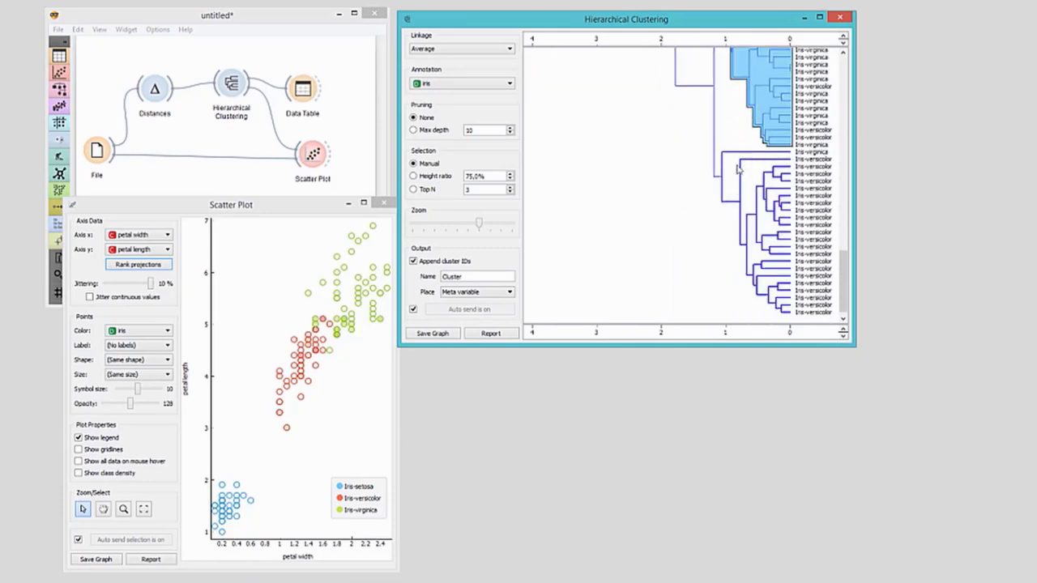
pyautogui.scroll(3, 738, 169)
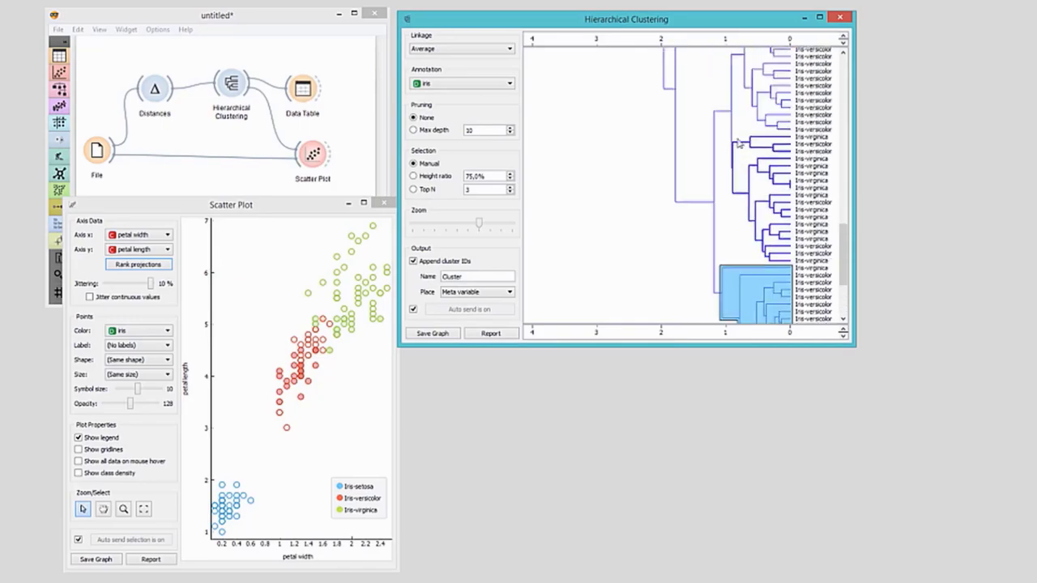
pyautogui.click(739, 150)
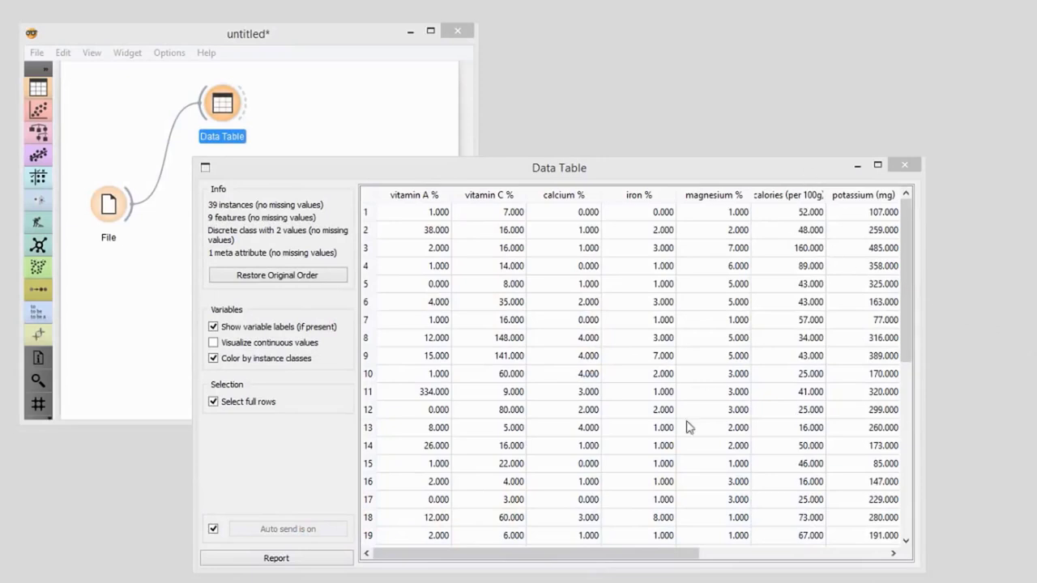
# Step: Scroll the table across to the classification and name columns, then close it
pyautogui.click(657, 556)
pyautogui.moveTo(656, 558); pyautogui.dragTo(901, 527)
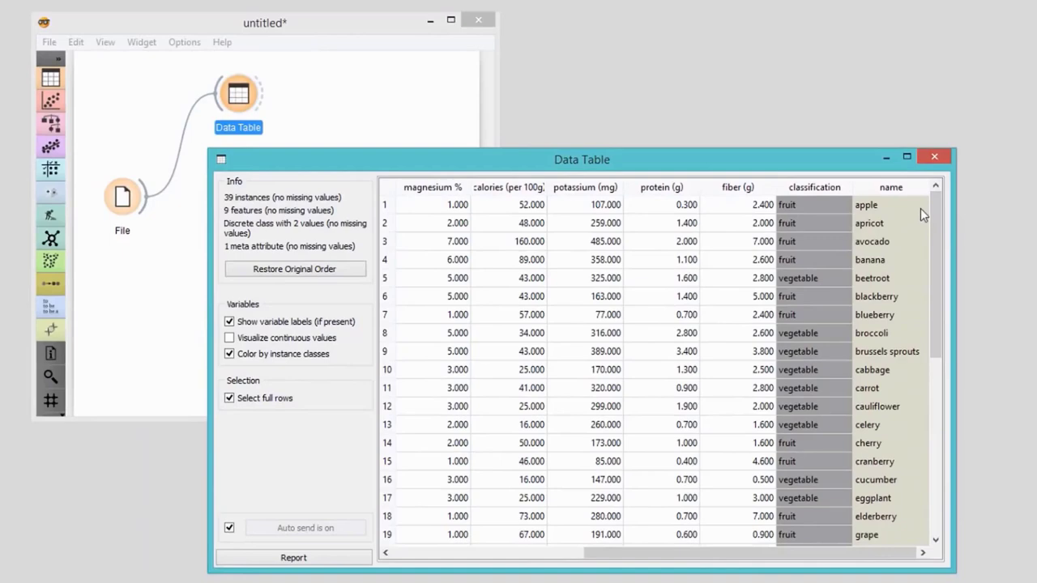
pyautogui.click(935, 156)
# Step: Add a Classification Tree fed by the File data
pyautogui.click(170, 213)
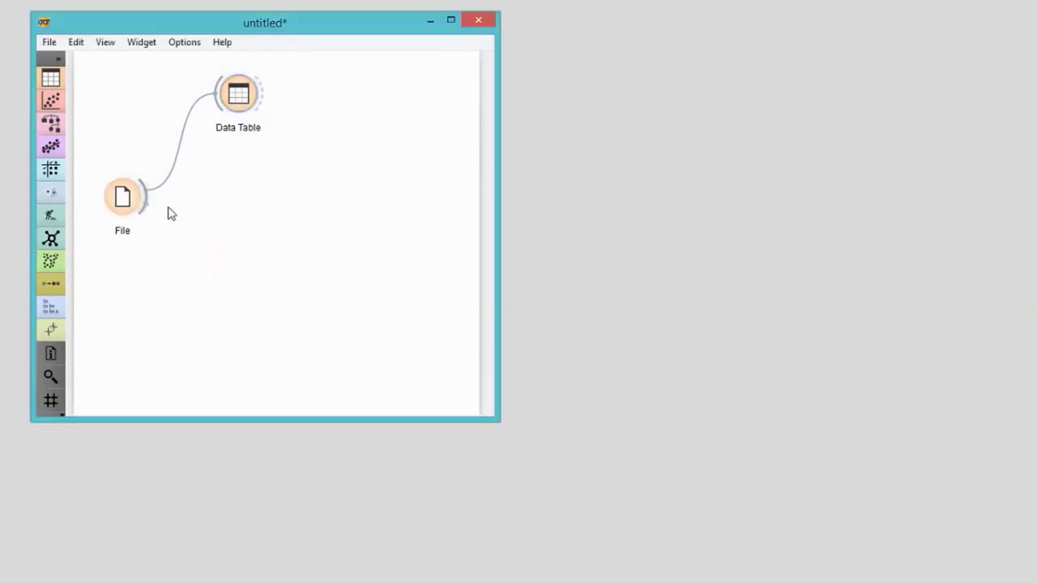
pyautogui.moveTo(144, 199); pyautogui.dragTo(203, 204)
pyautogui.write('class')
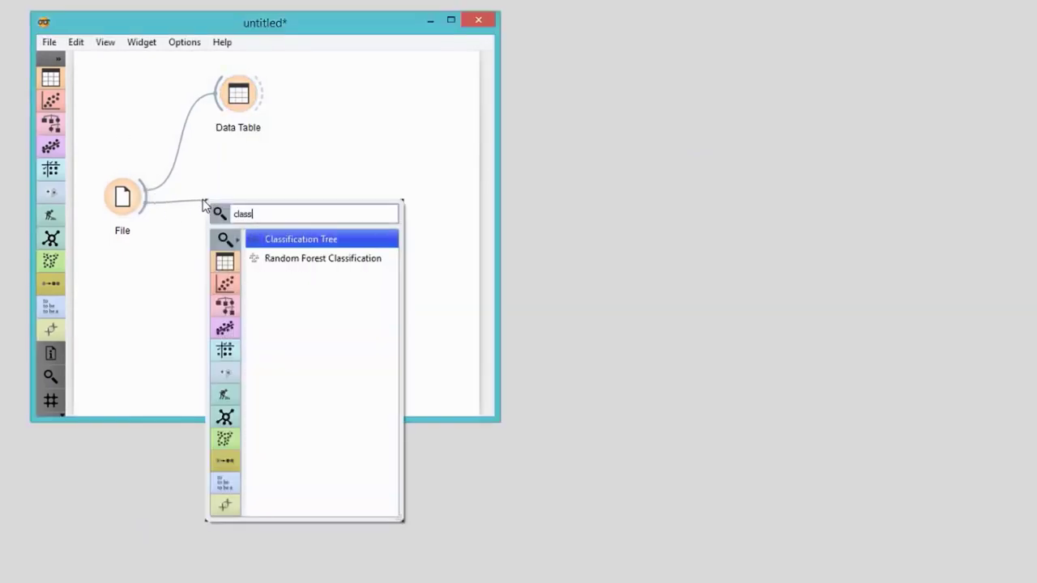
pyautogui.press('Return')
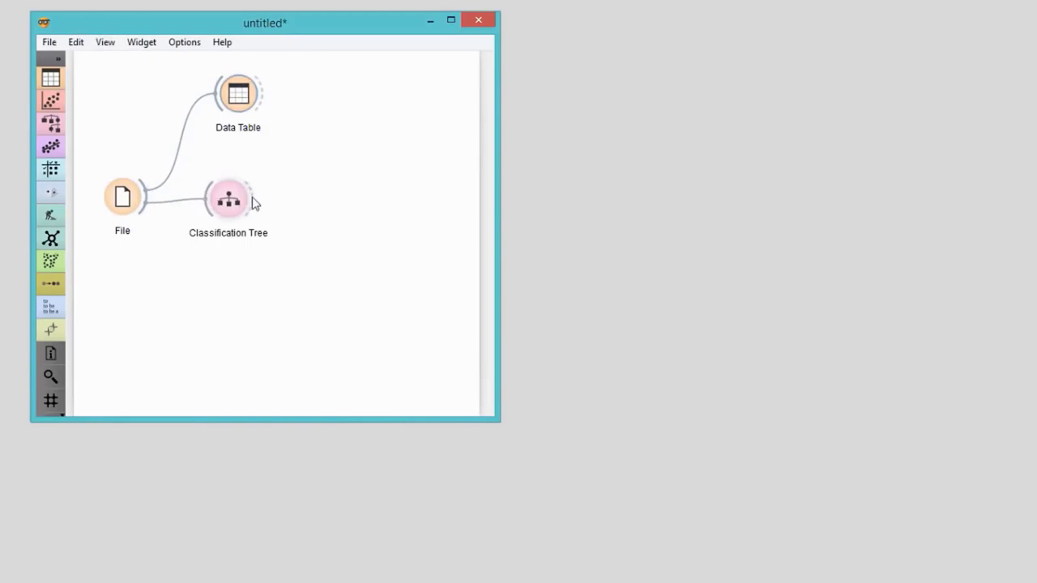
# Step: Attach a Classification Tree Viewer to the tree and open it
pyautogui.moveTo(254, 203); pyautogui.dragTo(329, 175)
pyautogui.write('clas')
pyautogui.press('Down')
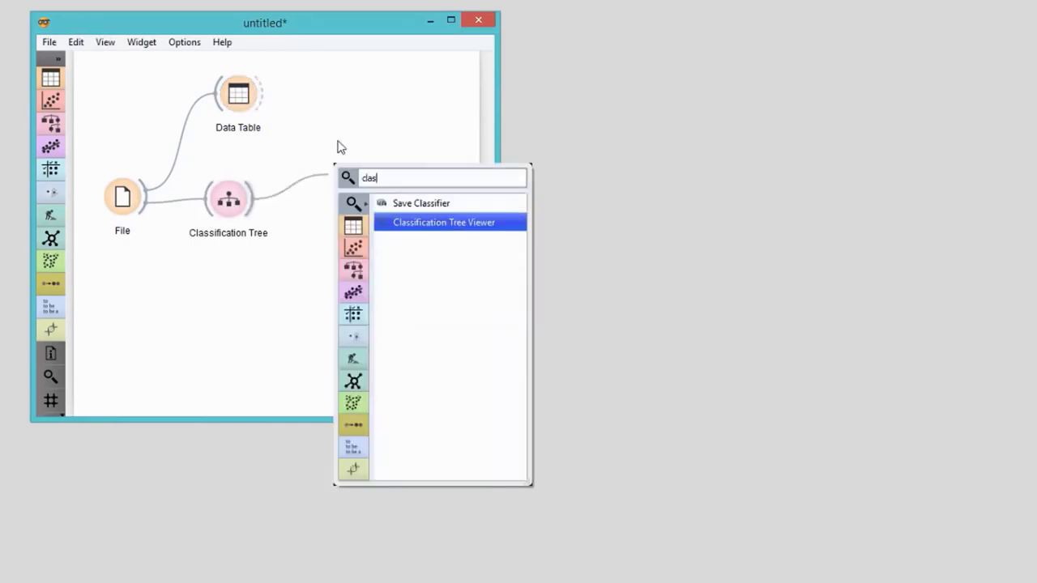
pyautogui.press('Return')
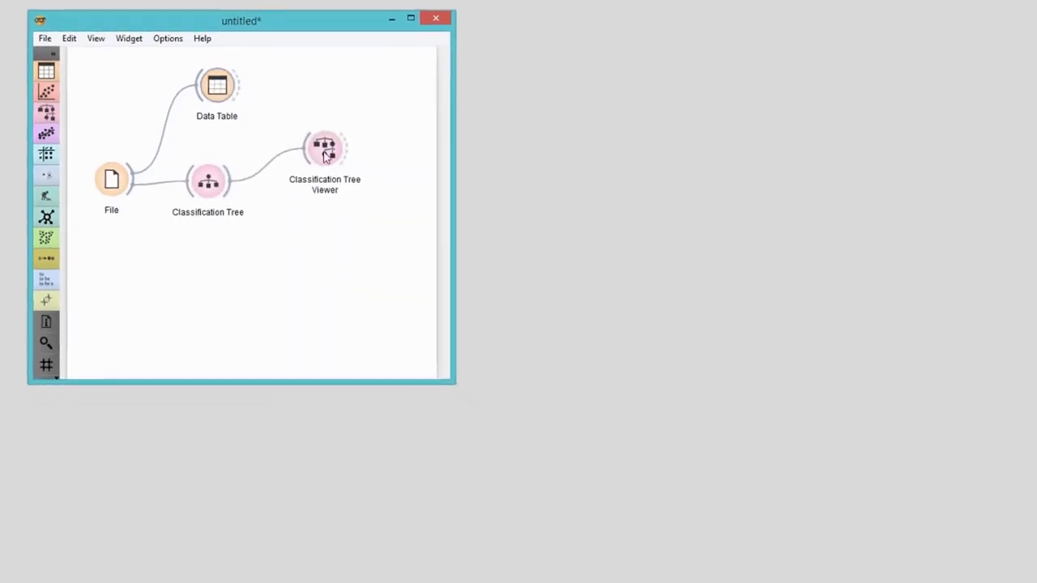
pyautogui.doubleClick(326, 151)
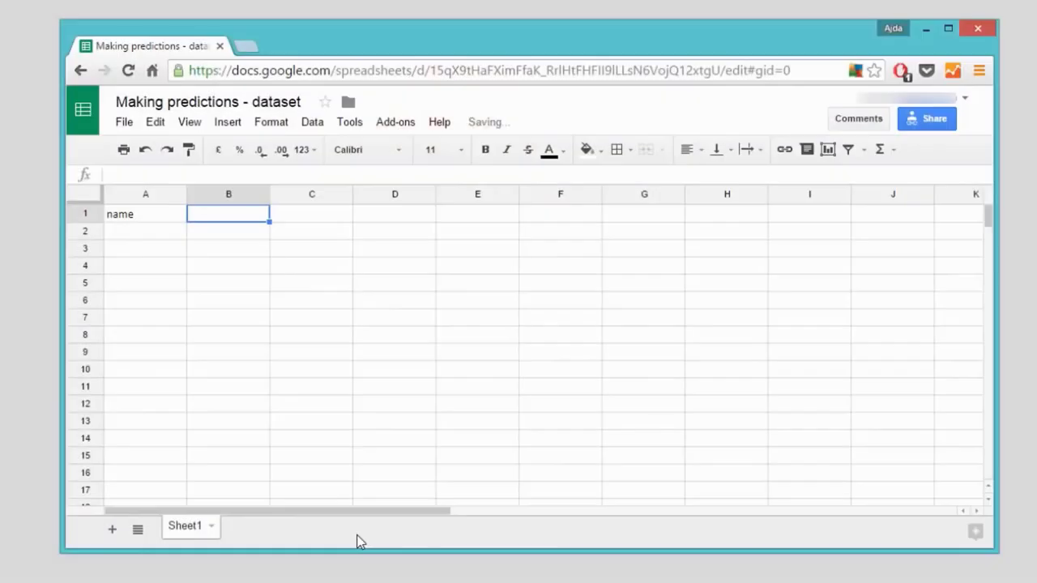
# Step: Enter the 'vitamin A' and 'vitamin C %' column headers
pyautogui.write('vitamin A %')
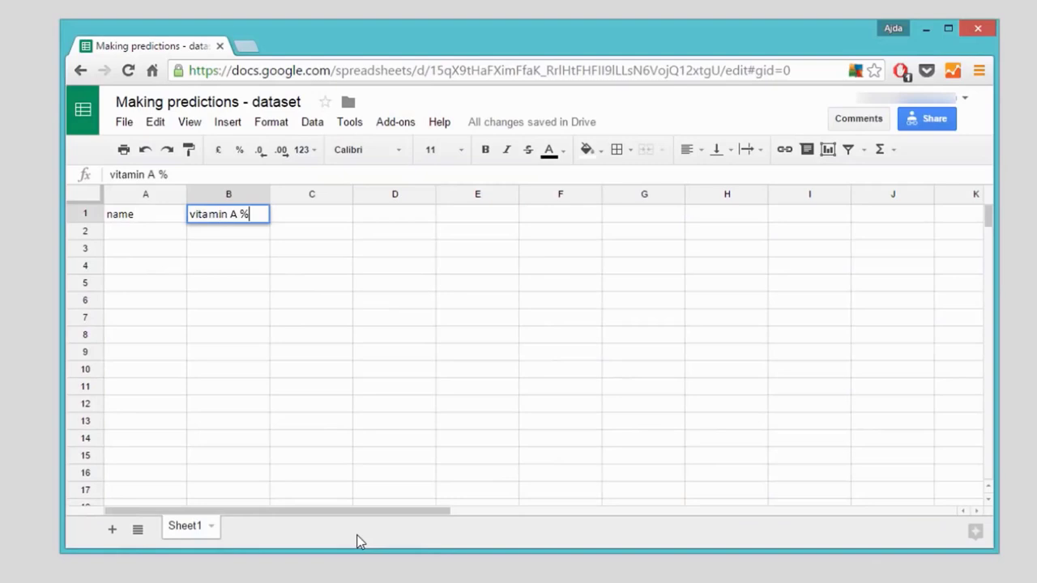
pyautogui.press('Tab')
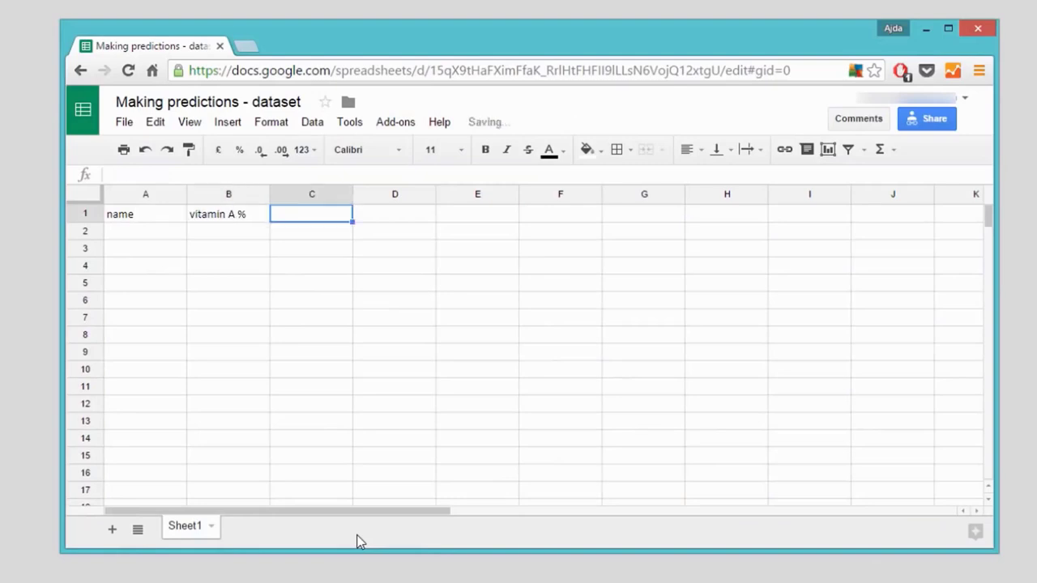
pyautogui.write('vitamin')
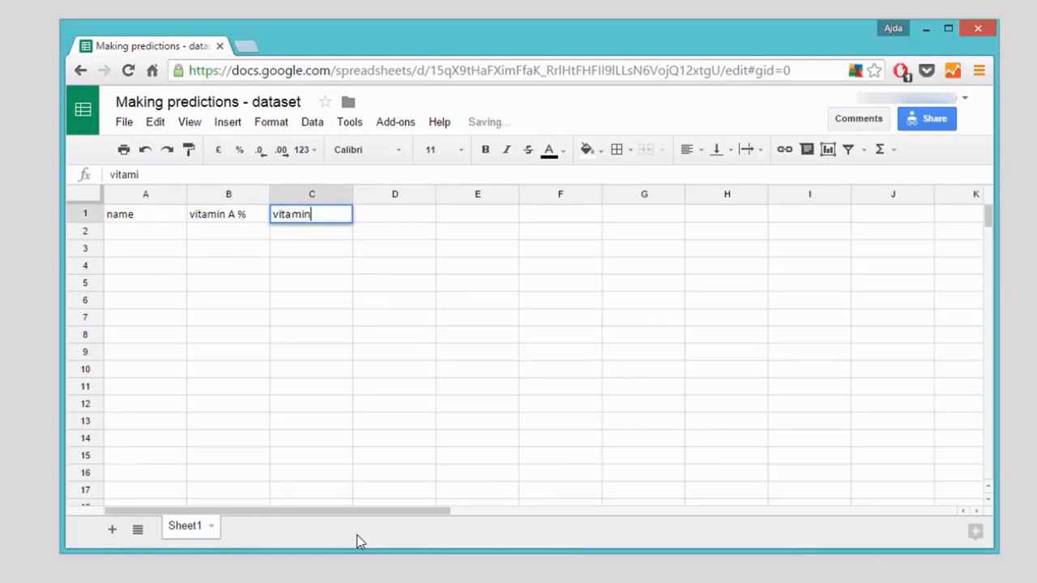
pyautogui.write(' C %')
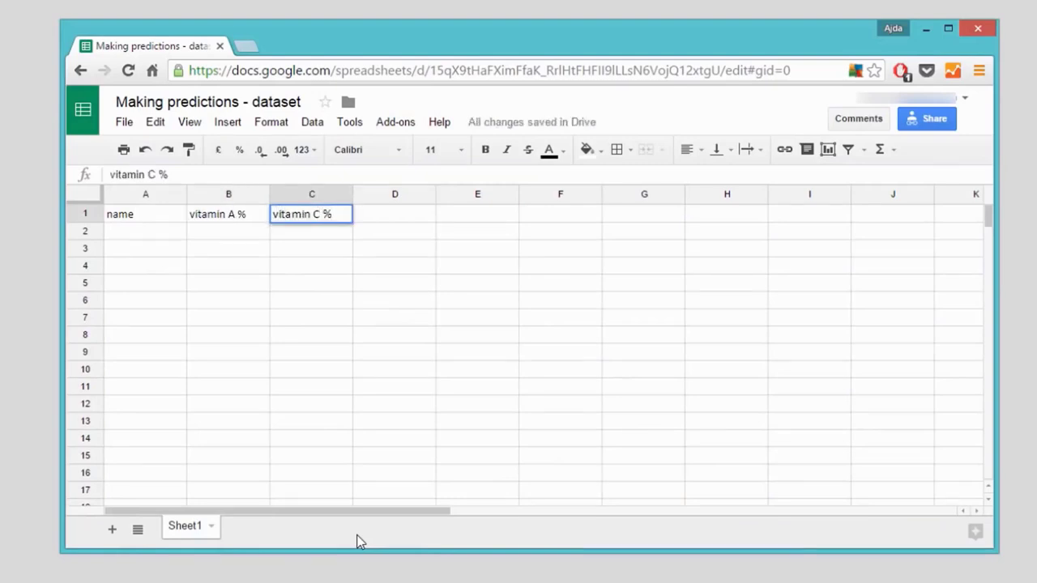
# Step: Fill in the nutrient values 1, 15, 0, 1.1 and 7 in the data rows
pyautogui.write('1')
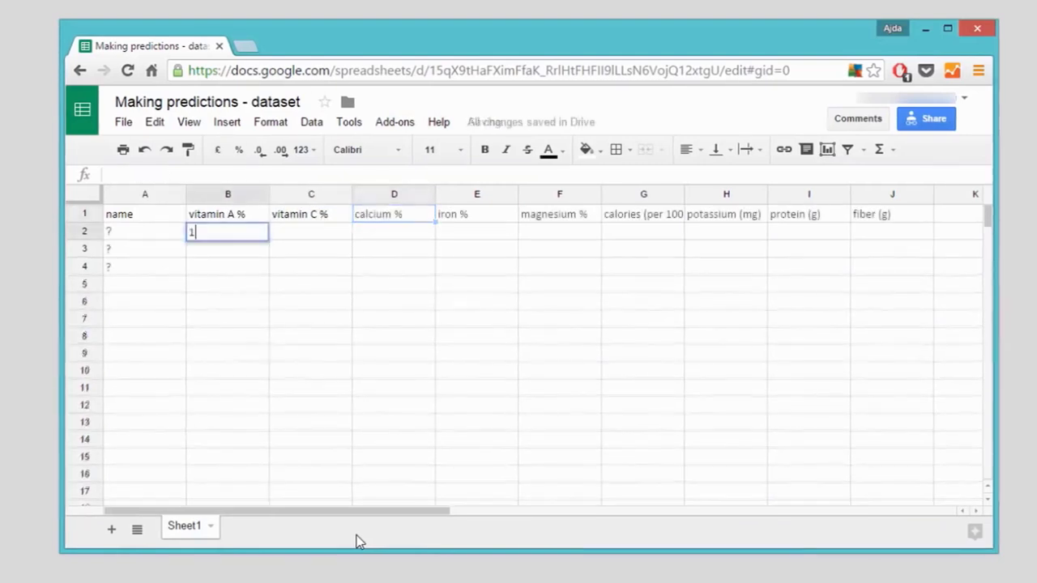
pyautogui.press('Return')
pyautogui.write('15')
pyautogui.press('Return')
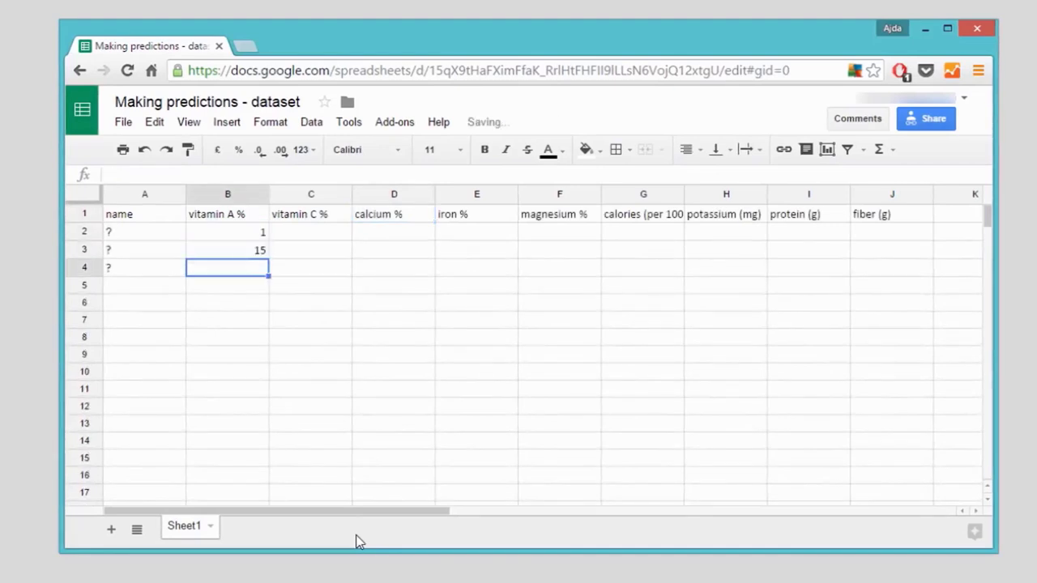
pyautogui.write('0')
pyautogui.press('Tab')
pyautogui.press('Up')
pyautogui.press('Up')
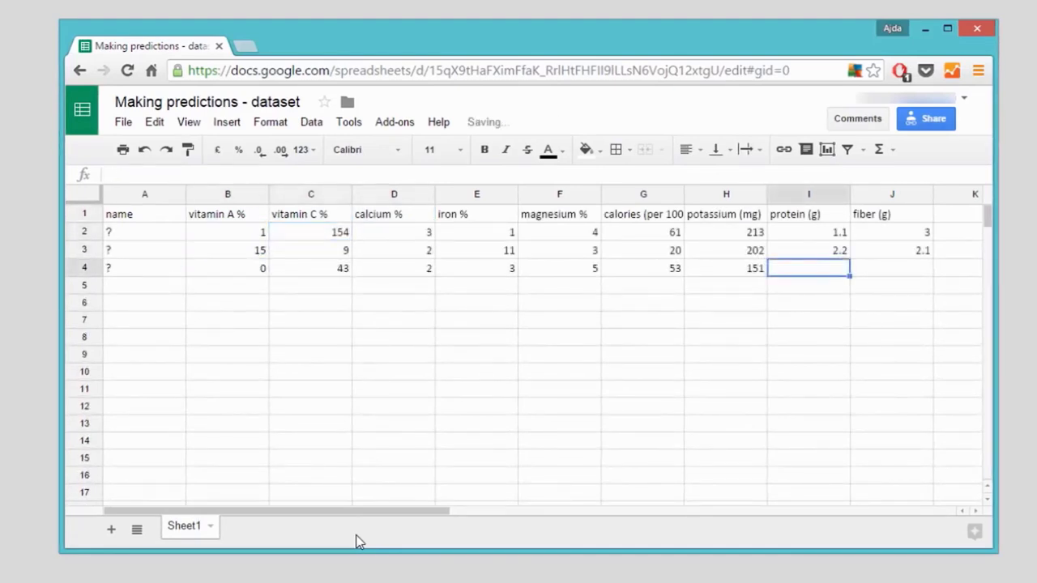
pyautogui.write('1.1')
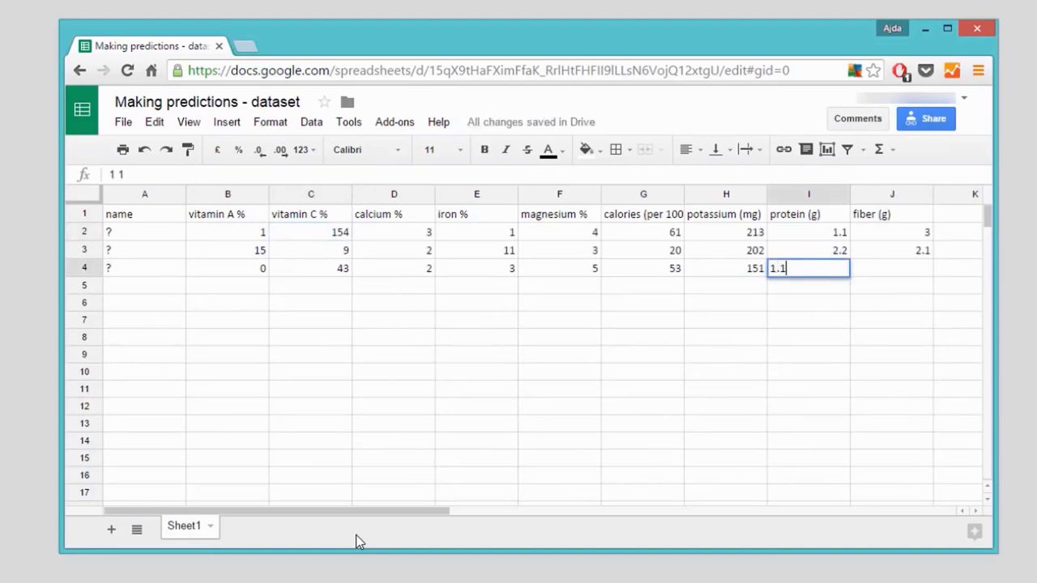
pyautogui.press('Tab')
pyautogui.write('7')
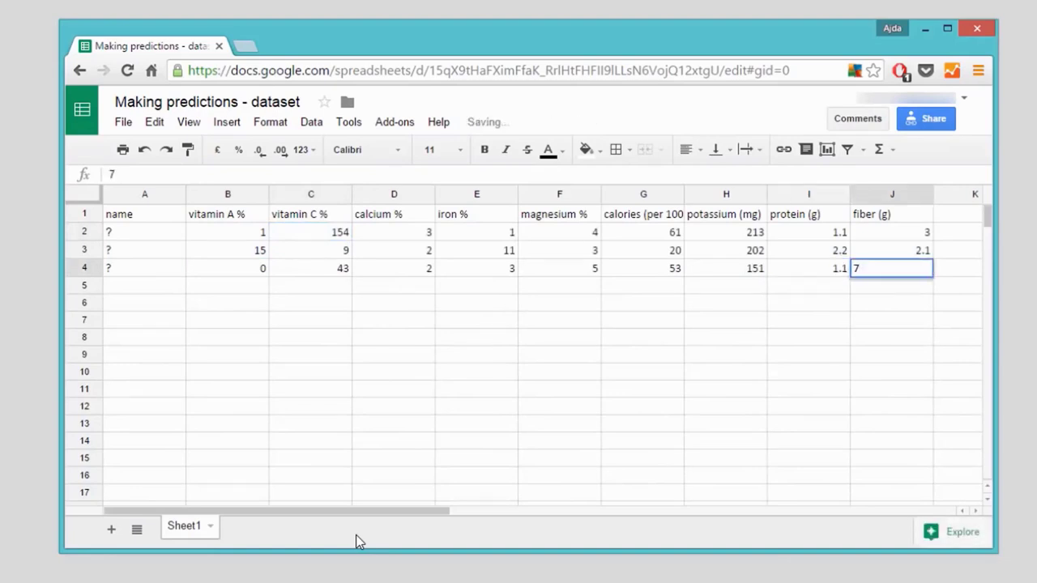
pyautogui.press('Return')
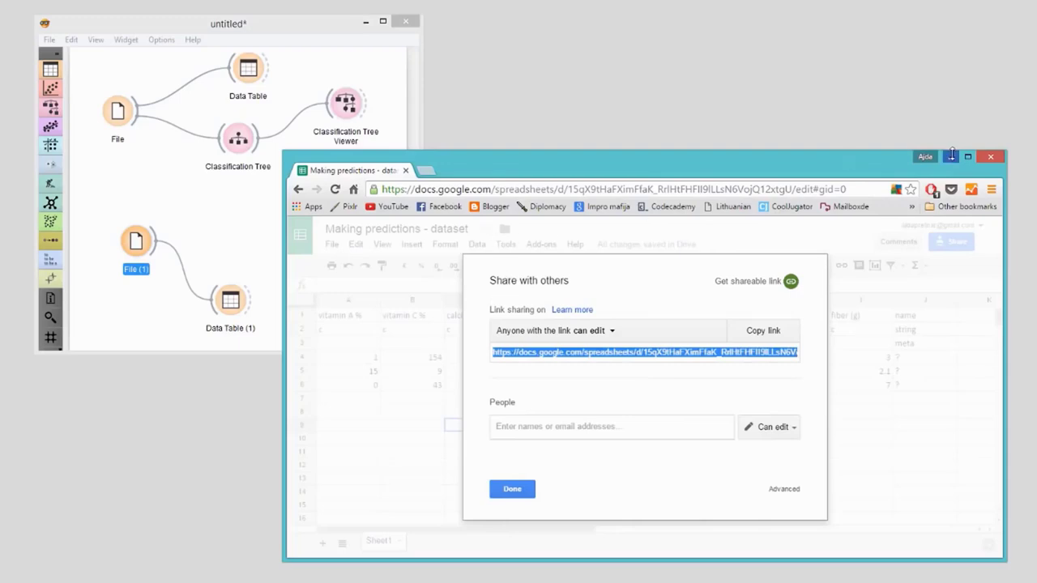
# Step: Load the shared sheet into File (1) from its pasted URL
pyautogui.click(950, 156)
pyautogui.click(481, 303)
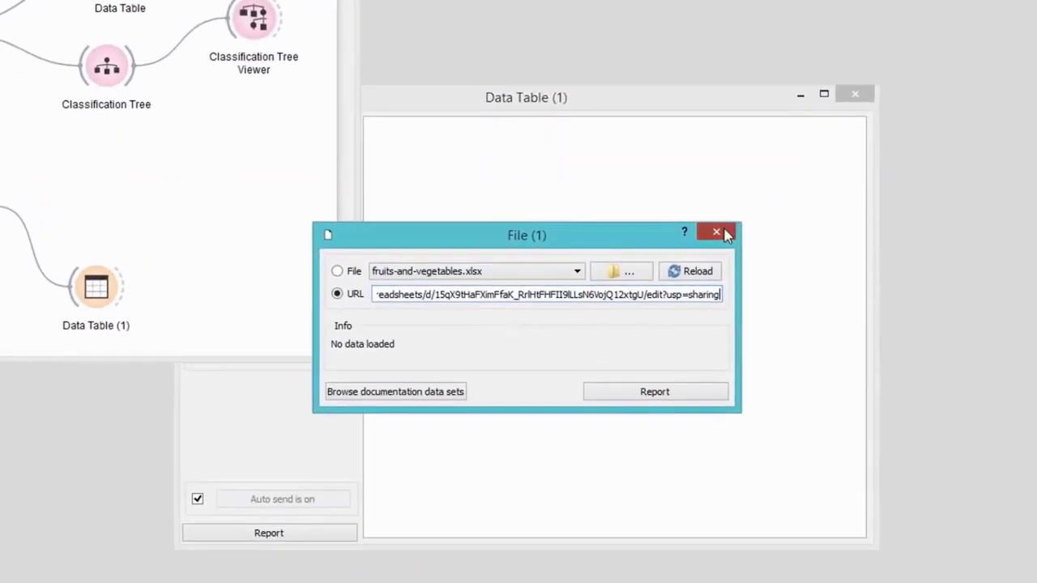
pyautogui.click(718, 233)
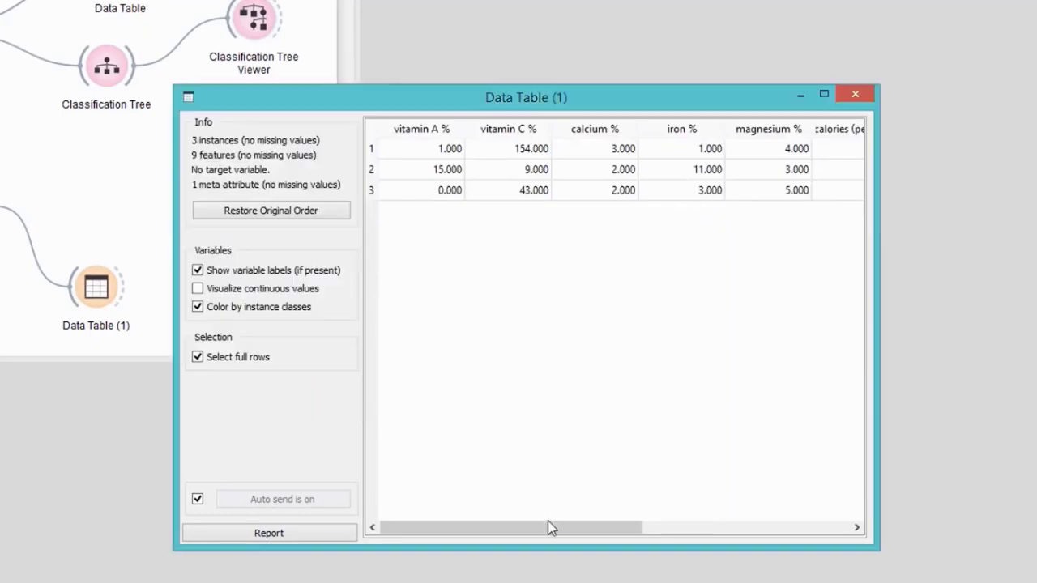
# Step: Check the three unnamed rows in Data Table (1), then close it
pyautogui.moveTo(549, 526); pyautogui.dragTo(750, 527)
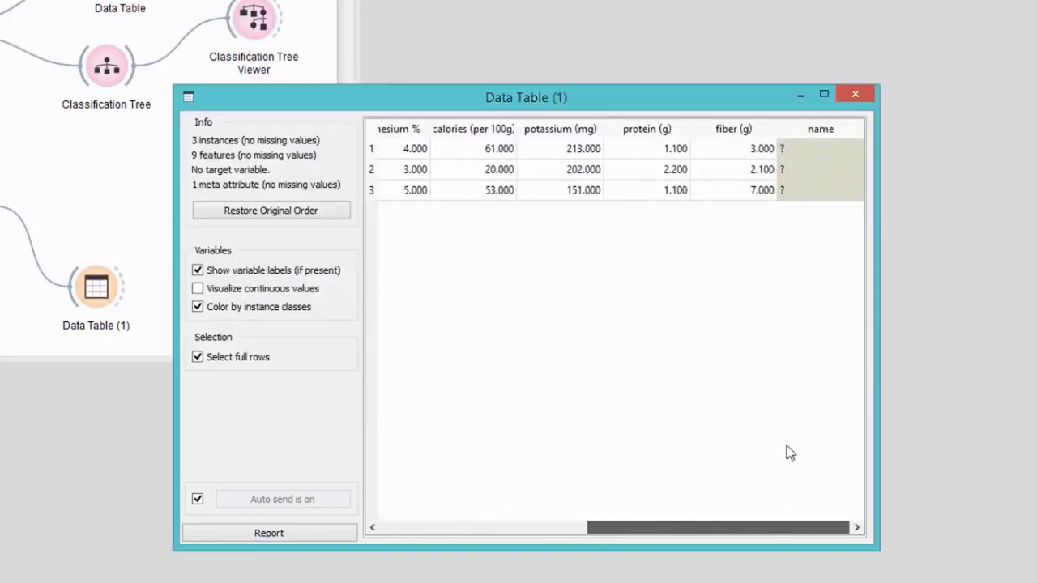
pyautogui.click(854, 97)
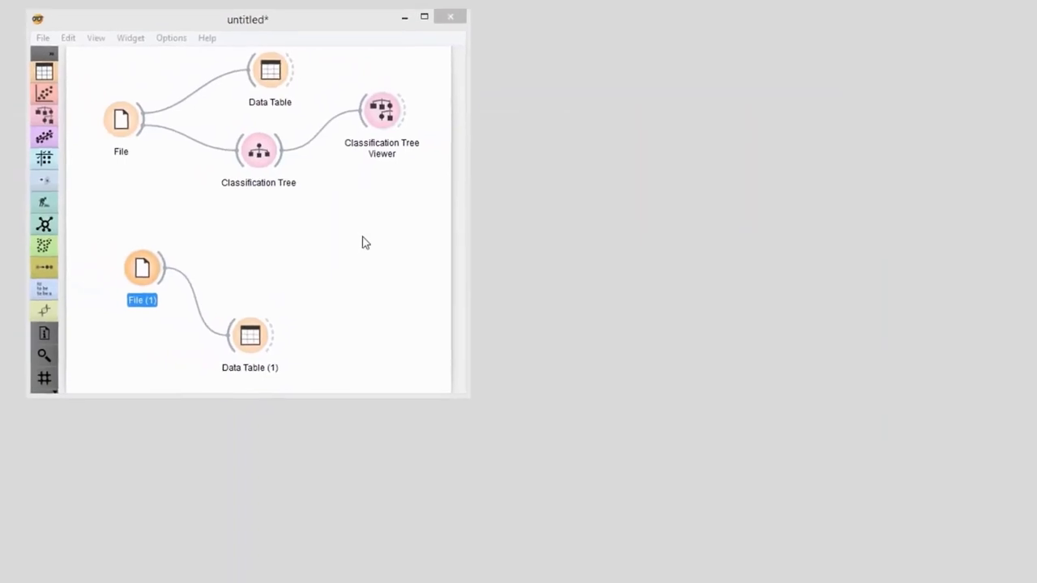
pyautogui.click(292, 207)
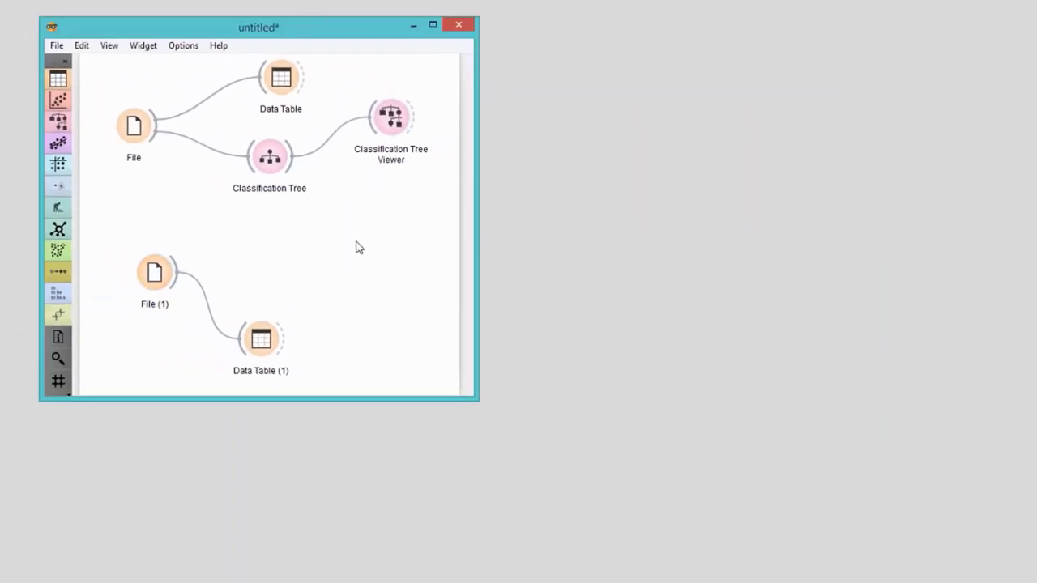
# Step: Add a Predictions widget fed by File (1), open it and enlarge its window
pyautogui.moveTo(192, 270); pyautogui.dragTo(365, 235)
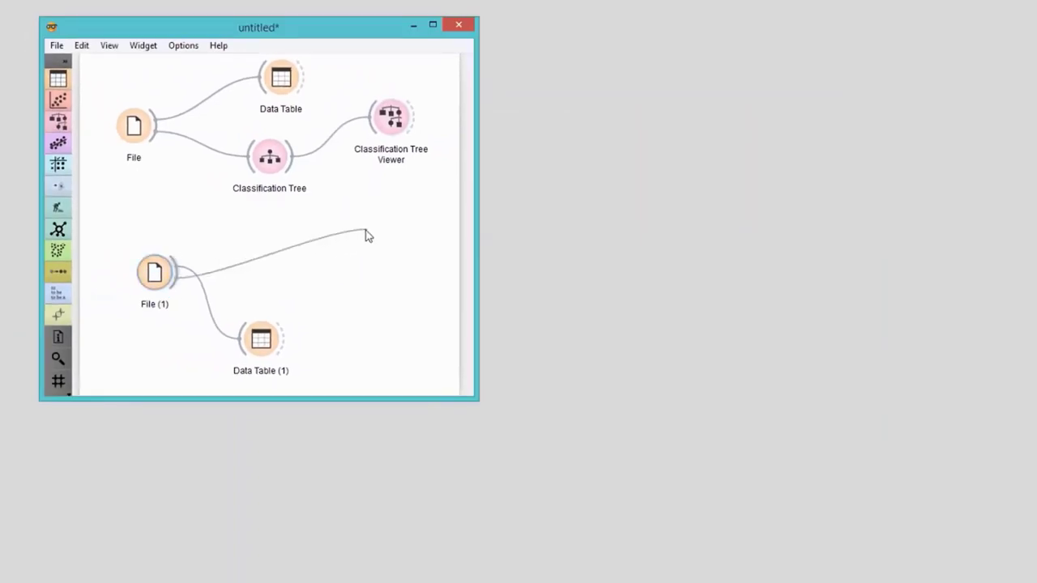
pyautogui.write('pred')
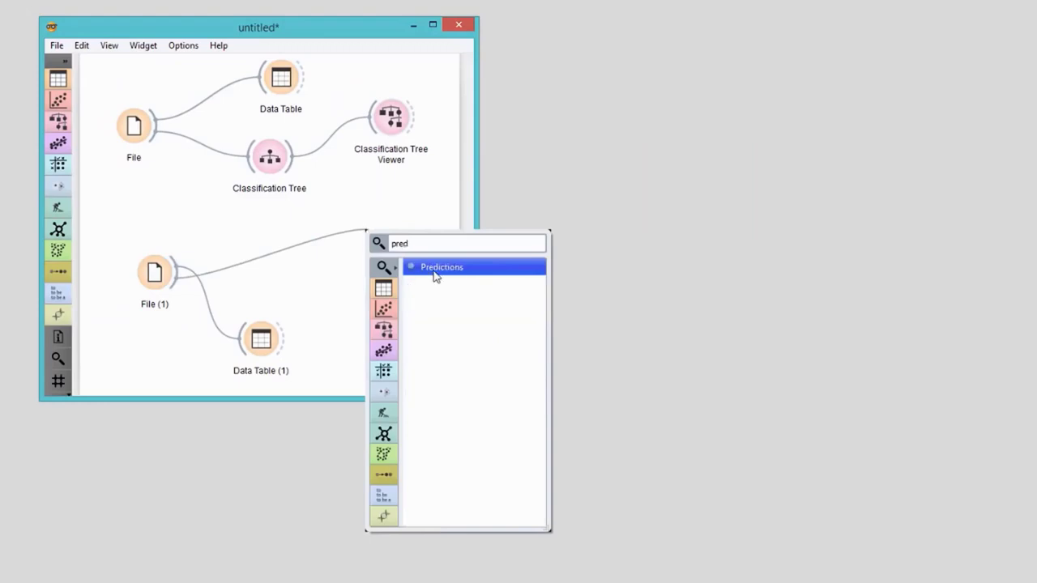
pyautogui.click(436, 269)
pyautogui.doubleClick(392, 235)
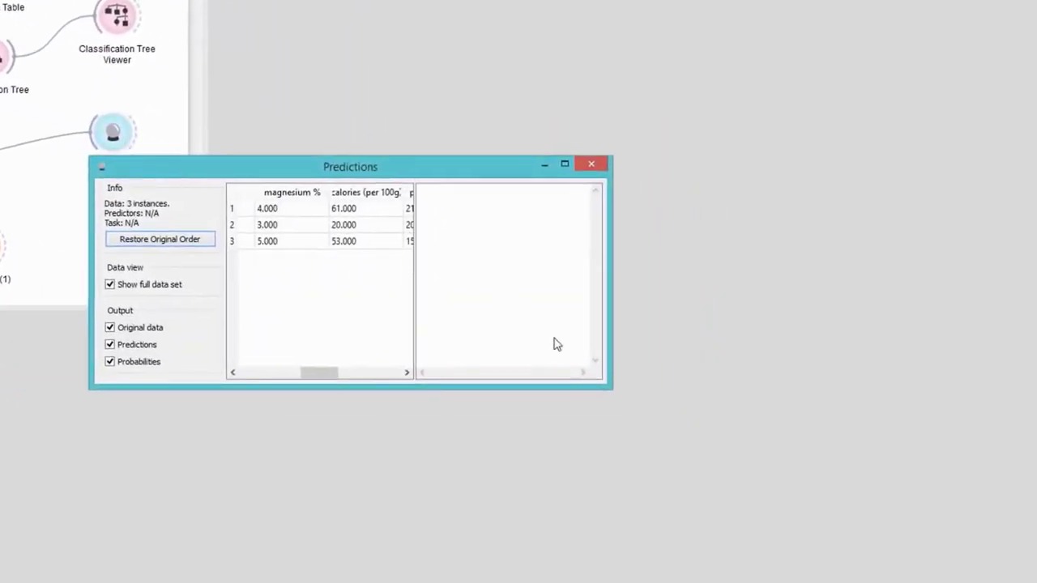
pyautogui.moveTo(681, 412); pyautogui.dragTo(718, 426)
pyautogui.moveTo(642, 398); pyautogui.dragTo(901, 439)
pyautogui.moveTo(748, 172); pyautogui.dragTo(812, 89)
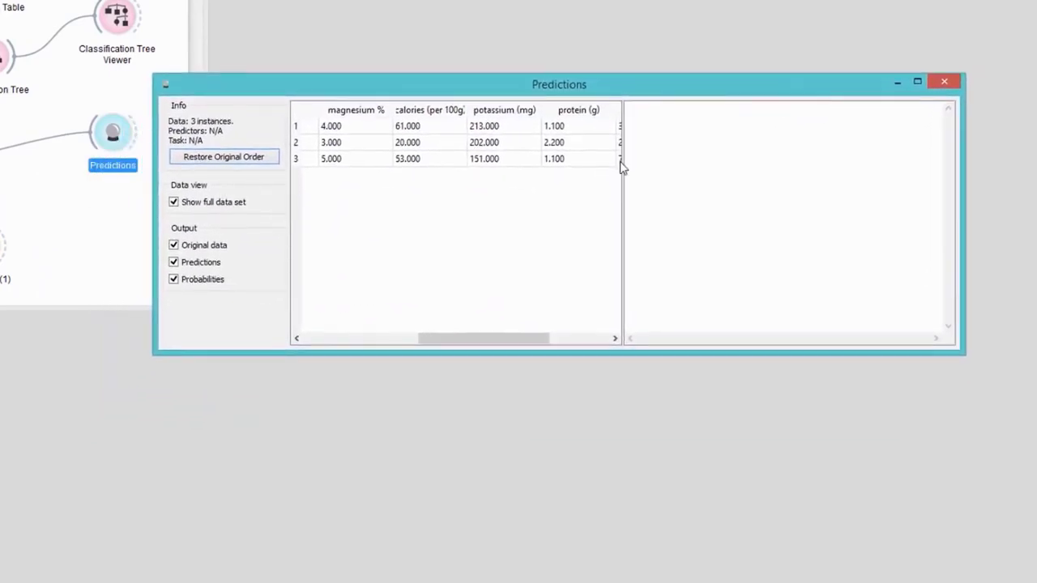
pyautogui.moveTo(544, 339); pyautogui.dragTo(610, 340)
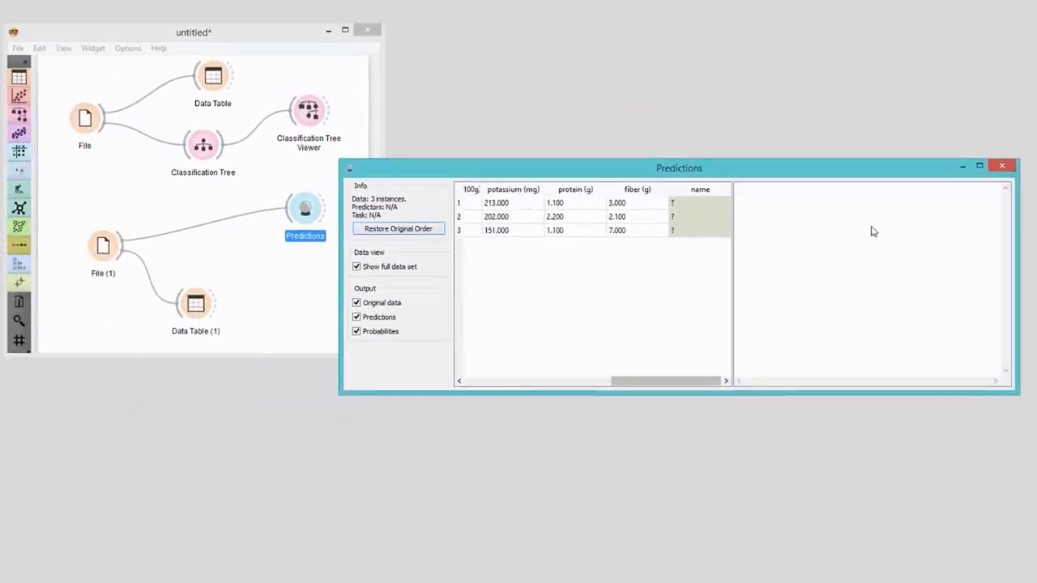
# Step: Connect the Classification Tree to Predictions, labelling the rows fruit, vegetable, fruit
pyautogui.click(252, 174)
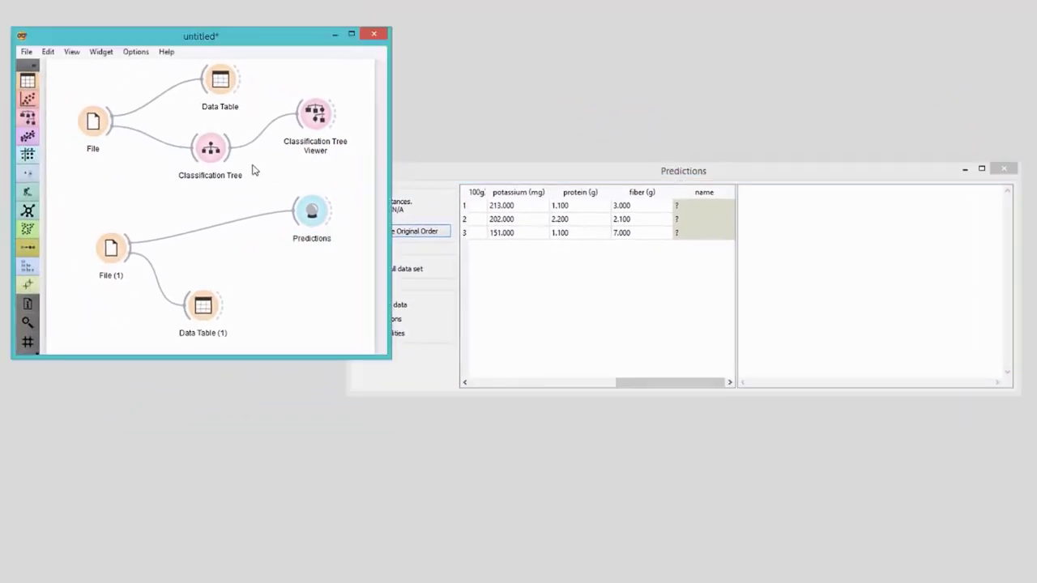
pyautogui.moveTo(233, 161); pyautogui.dragTo(308, 209)
pyautogui.click(460, 195)
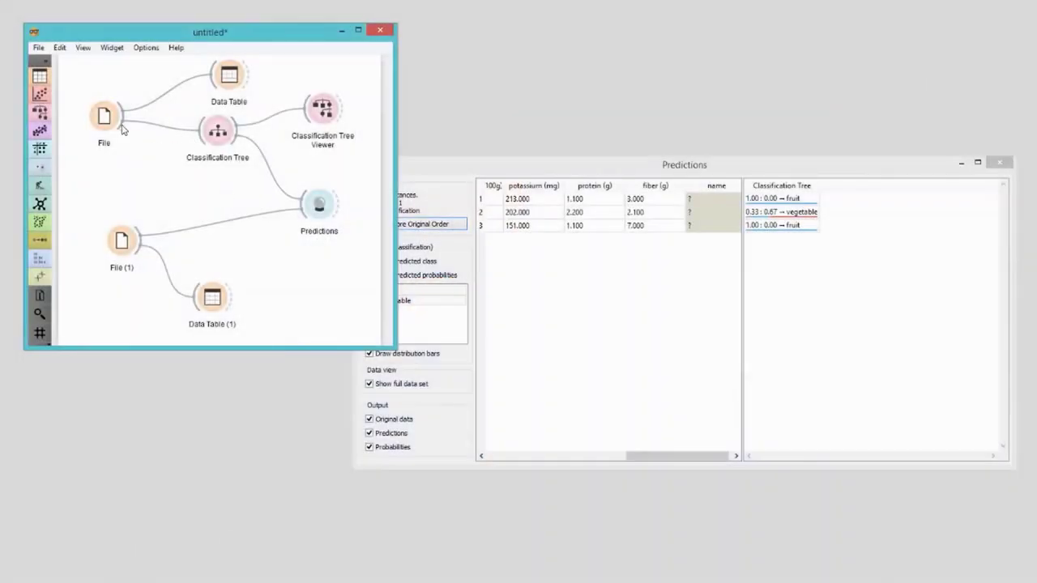
# Step: Add a Logistic Regression learner fed from File and connect it to Predictions
pyautogui.moveTo(123, 126); pyautogui.dragTo(171, 186)
pyautogui.write('log')
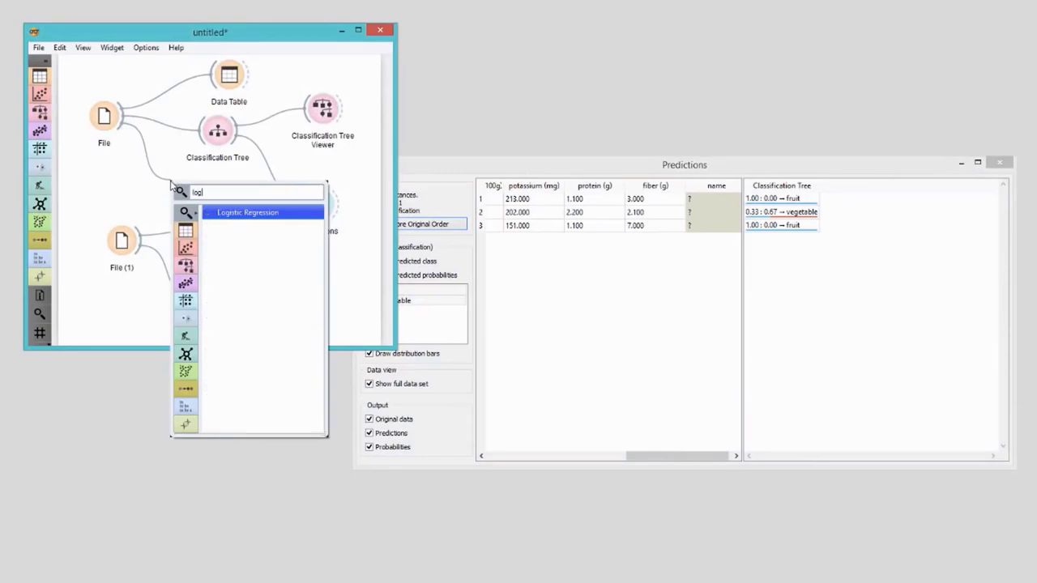
pyautogui.press('Return')
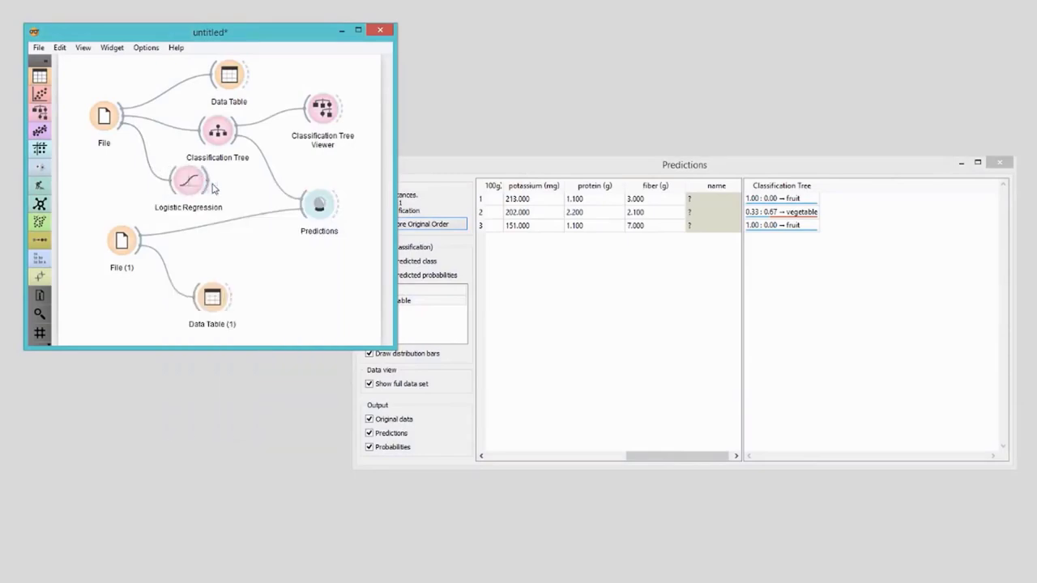
pyautogui.moveTo(208, 180); pyautogui.dragTo(302, 209)
pyautogui.click(666, 287)
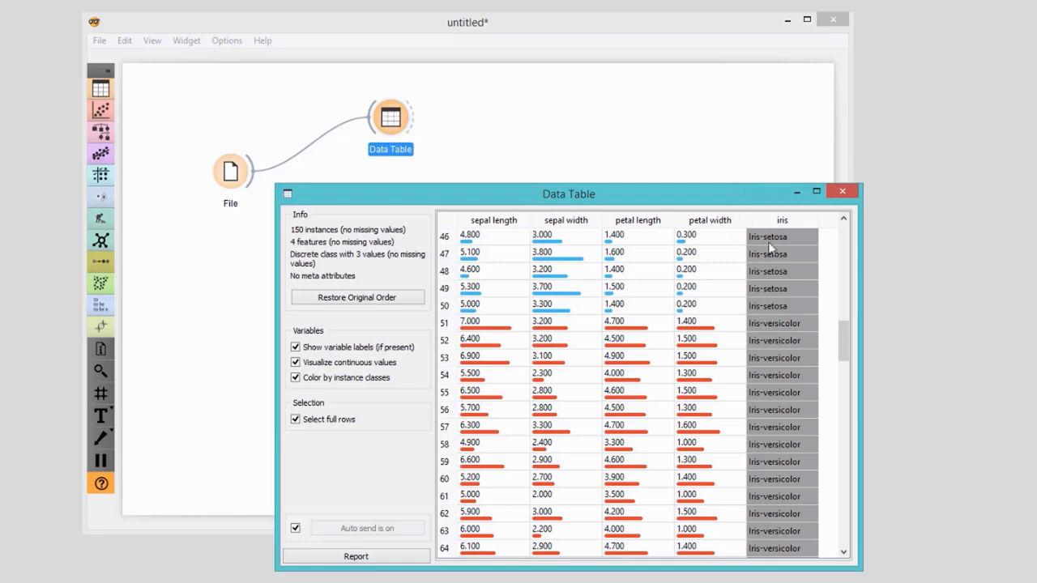
# Step: Close the iris Data Table and place a new Logistic Regression node from the canvas quick menu
pyautogui.scroll(-3, 847, 364)
pyautogui.moveTo(847, 365); pyautogui.dragTo(853, 421)
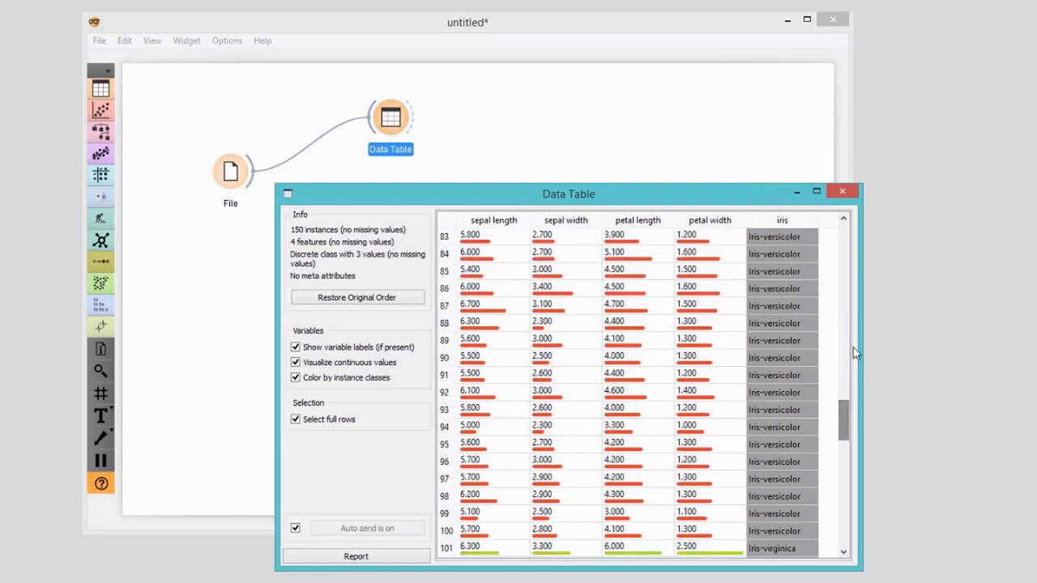
pyautogui.click(843, 192)
pyautogui.click(435, 222)
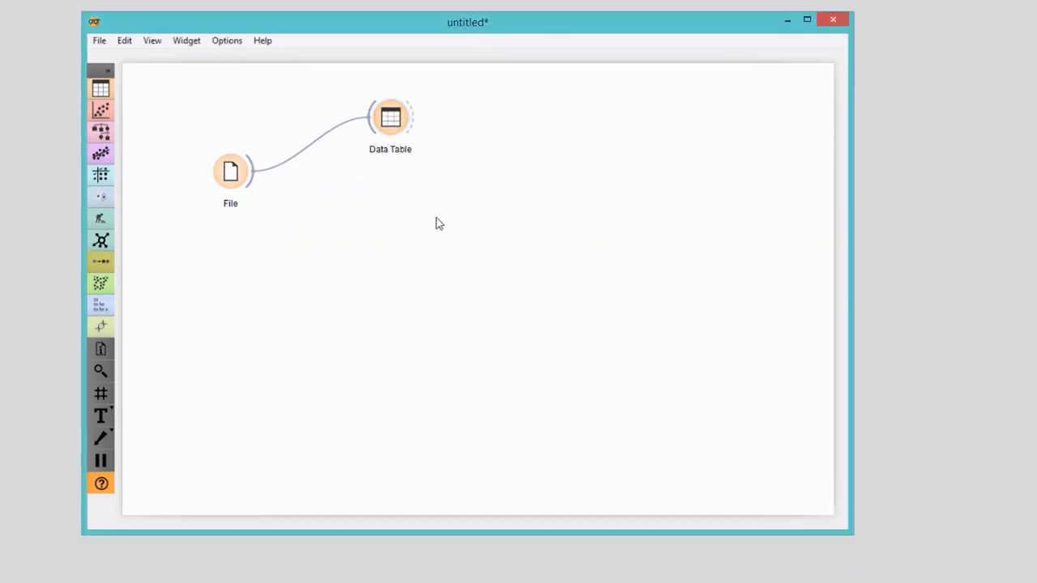
pyautogui.rightClick(261, 265)
pyautogui.click(282, 363)
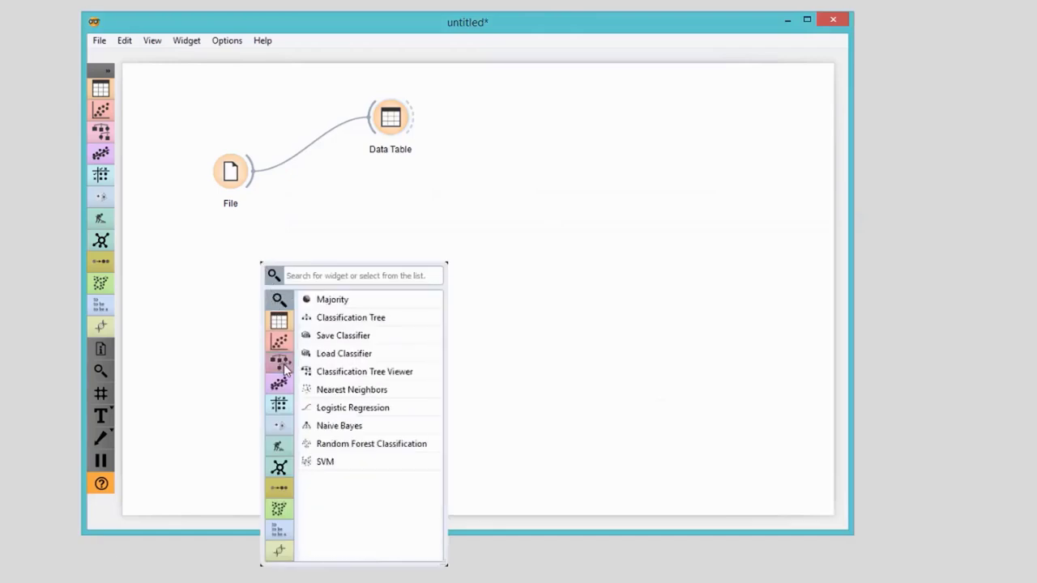
pyautogui.click(328, 407)
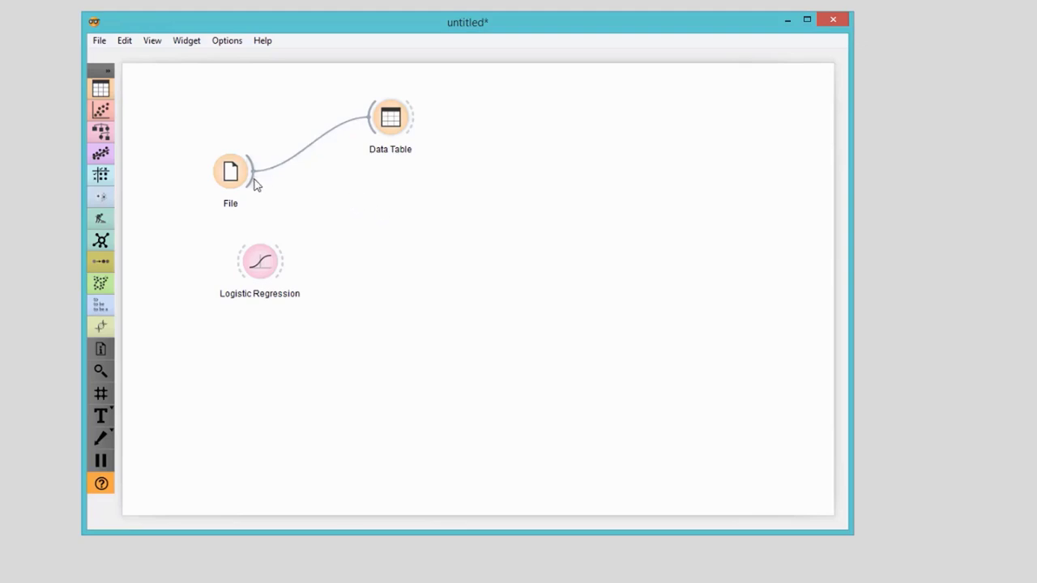
# Step: Add Test & Score fed by File, connect Logistic Regression as its learner, and view the results
pyautogui.moveTo(255, 182); pyautogui.dragTo(387, 213)
pyautogui.write('test')
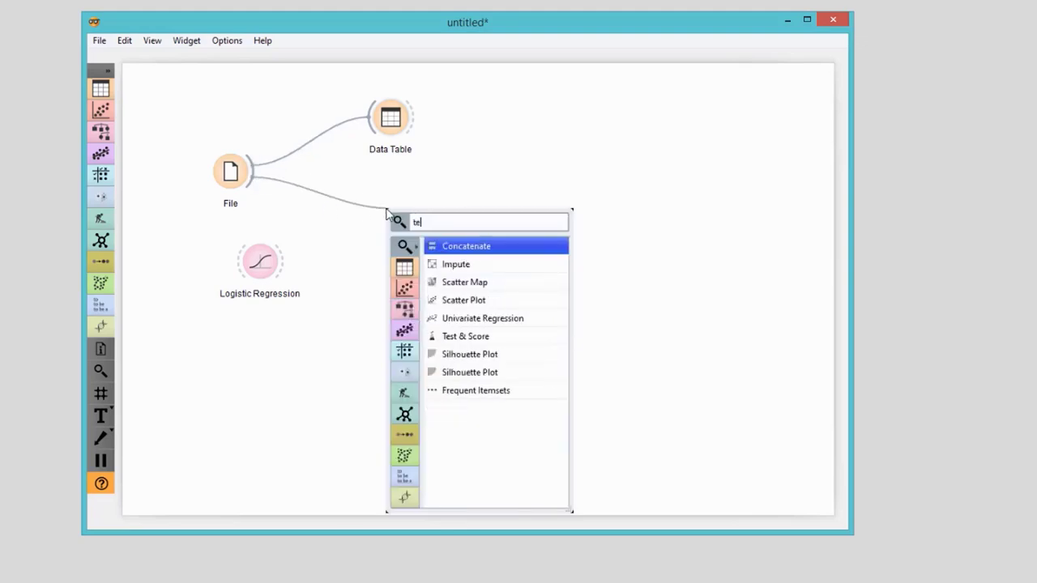
pyautogui.click(473, 245)
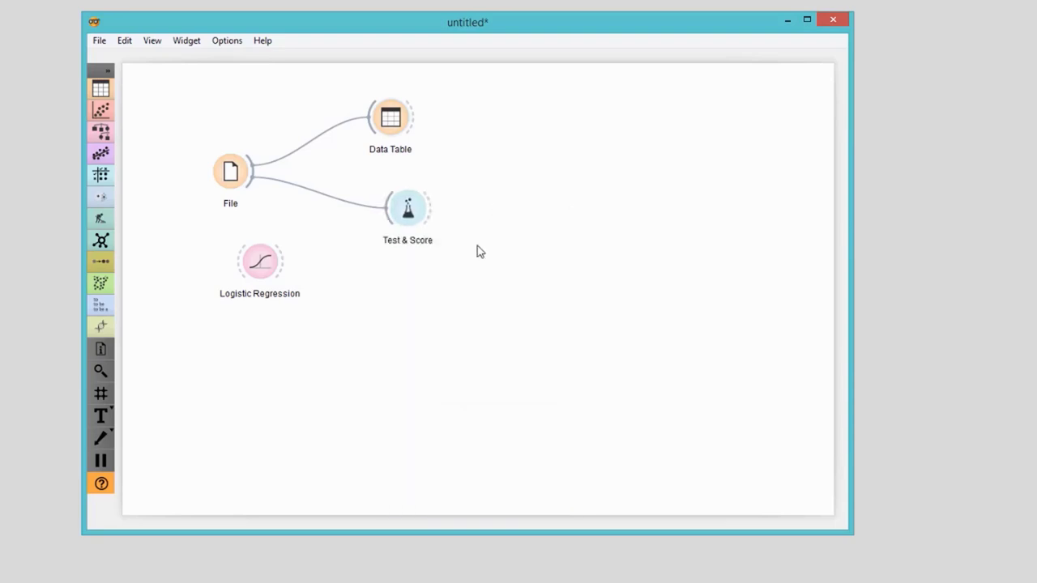
pyautogui.moveTo(286, 270); pyautogui.dragTo(394, 224)
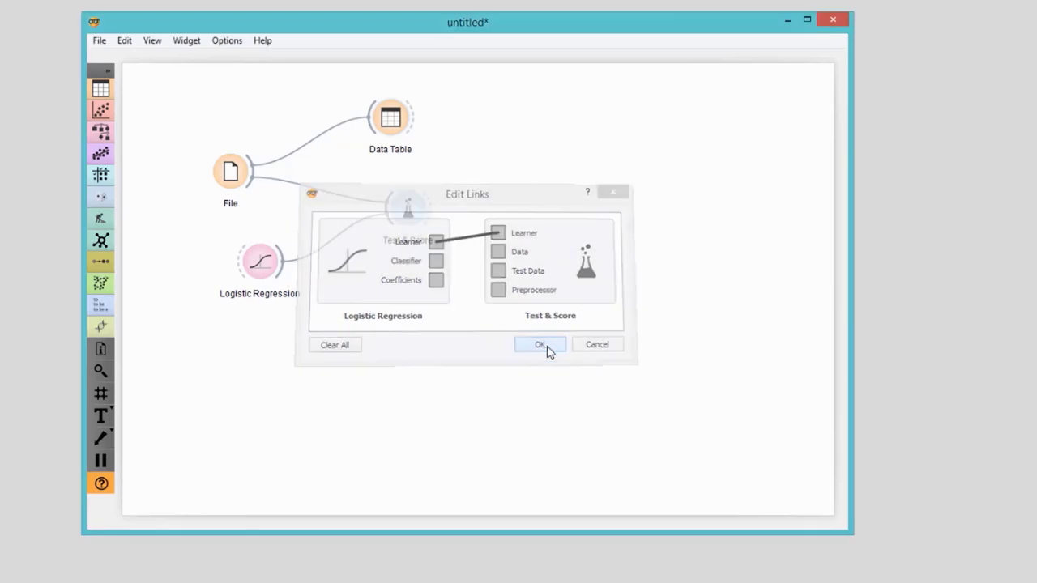
pyautogui.click(541, 345)
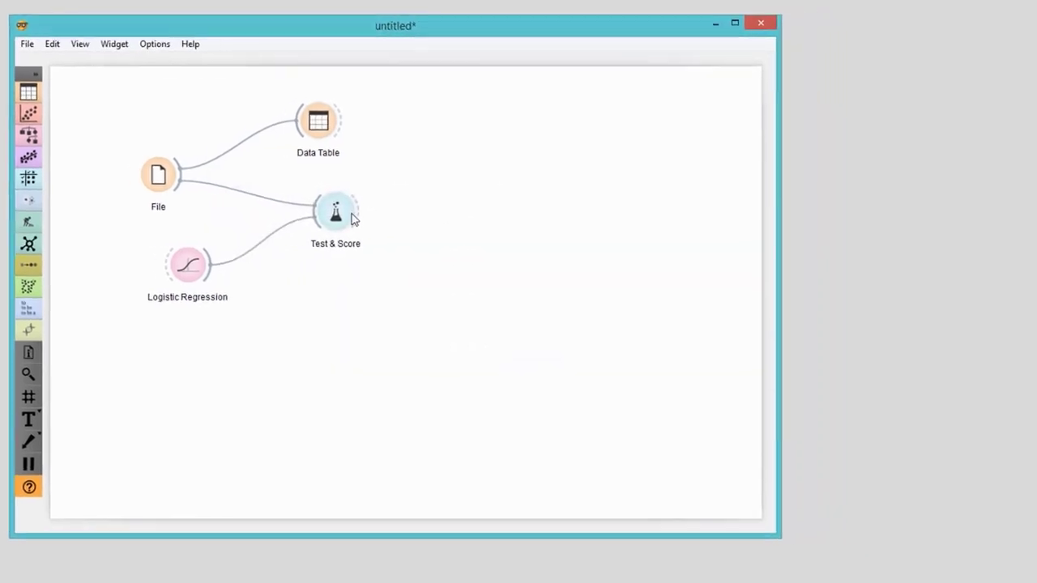
pyautogui.doubleClick(368, 212)
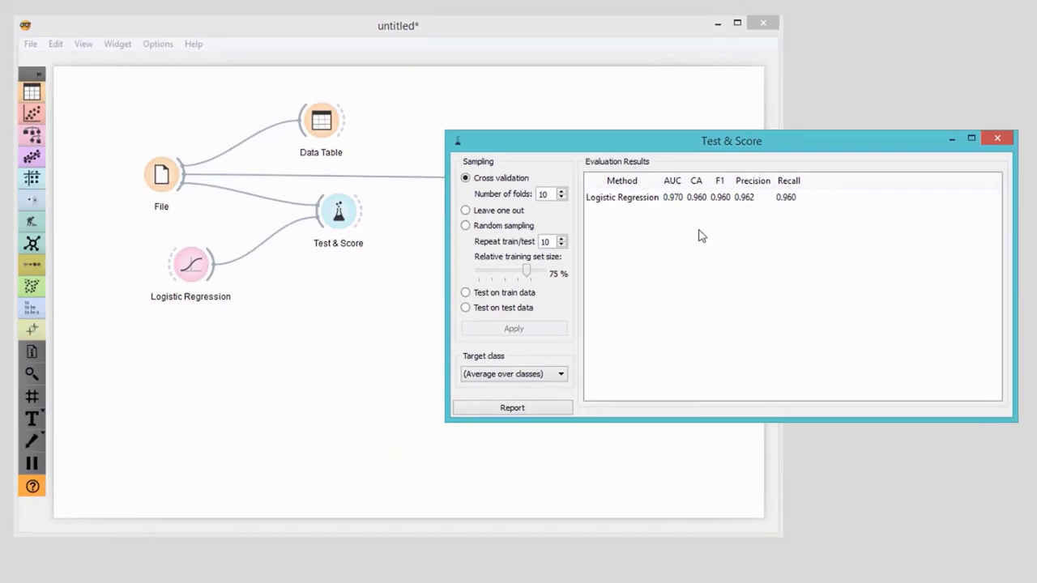
# Step: Attach a Confusion Matrix to Test & Score and open it to see Logistic Regression's errors
pyautogui.click(403, 265)
pyautogui.moveTo(359, 221); pyautogui.dragTo(471, 229)
pyautogui.write('con')
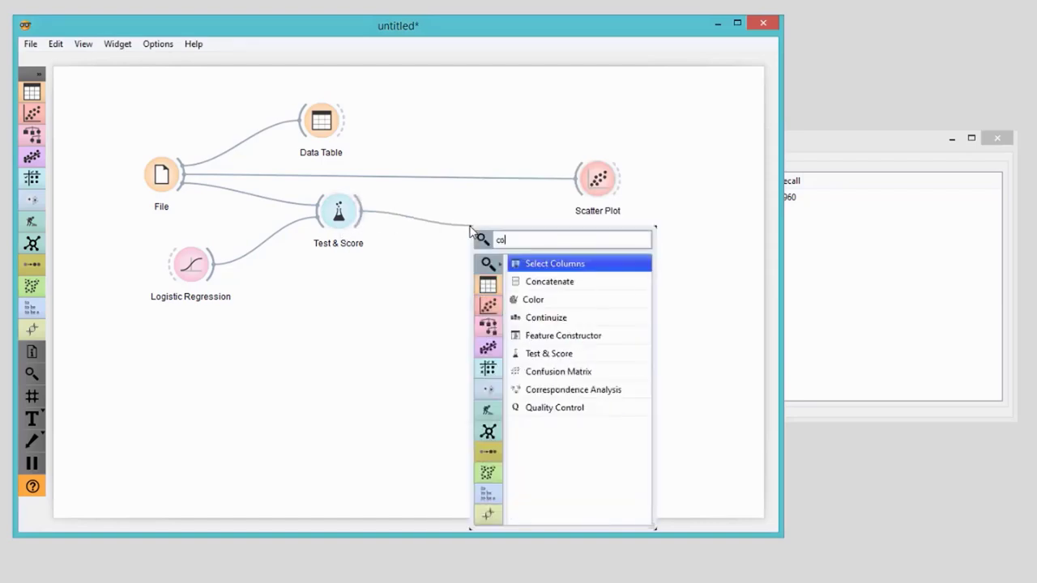
pyautogui.write('f')
pyautogui.click(524, 261)
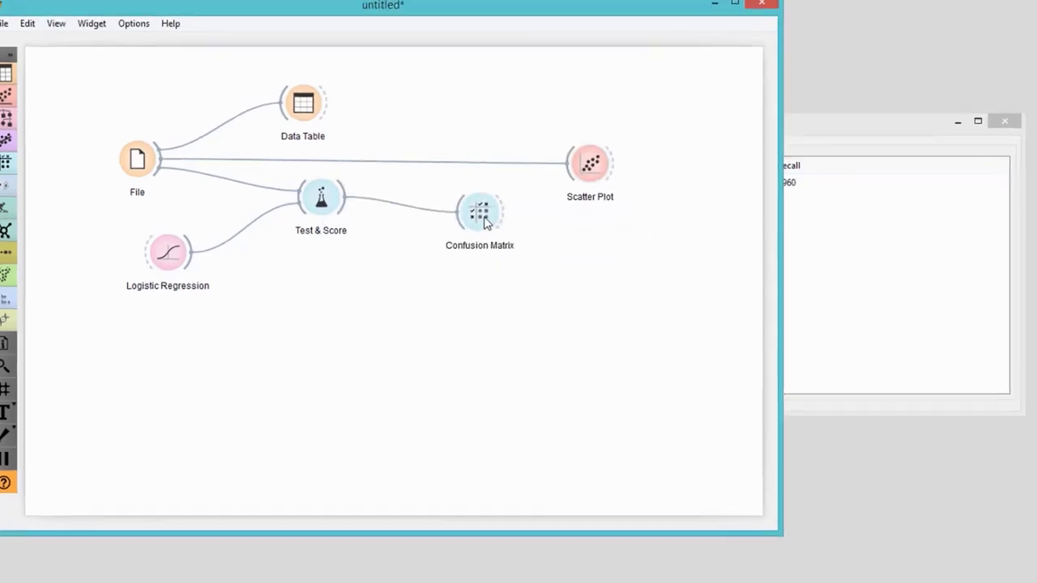
pyautogui.doubleClick(494, 229)
pyautogui.click(624, 132)
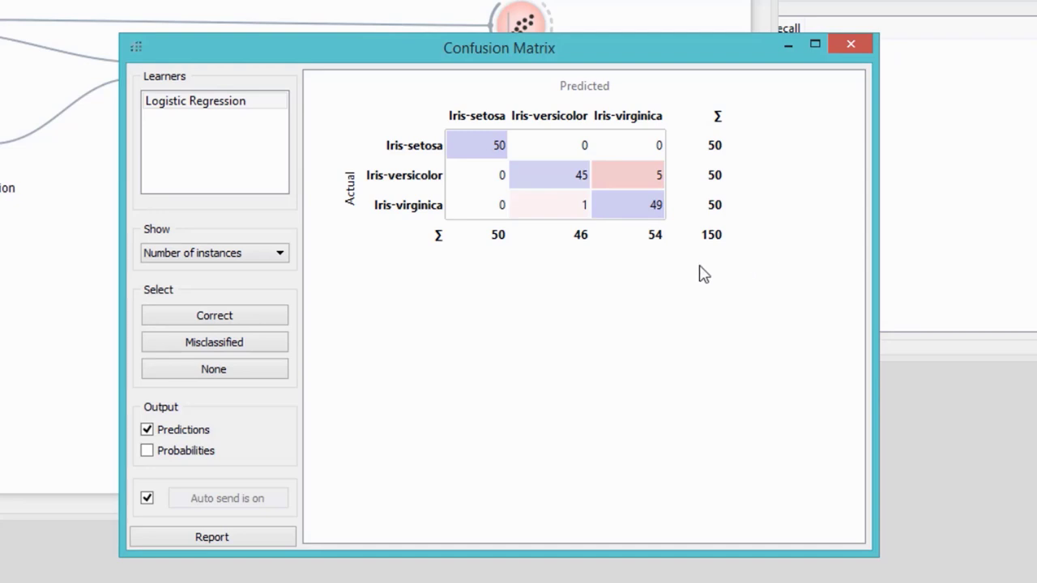
# Step: Select the misclassified irises in Confusion Matrix and send them to a new Data Table
pyautogui.click(222, 343)
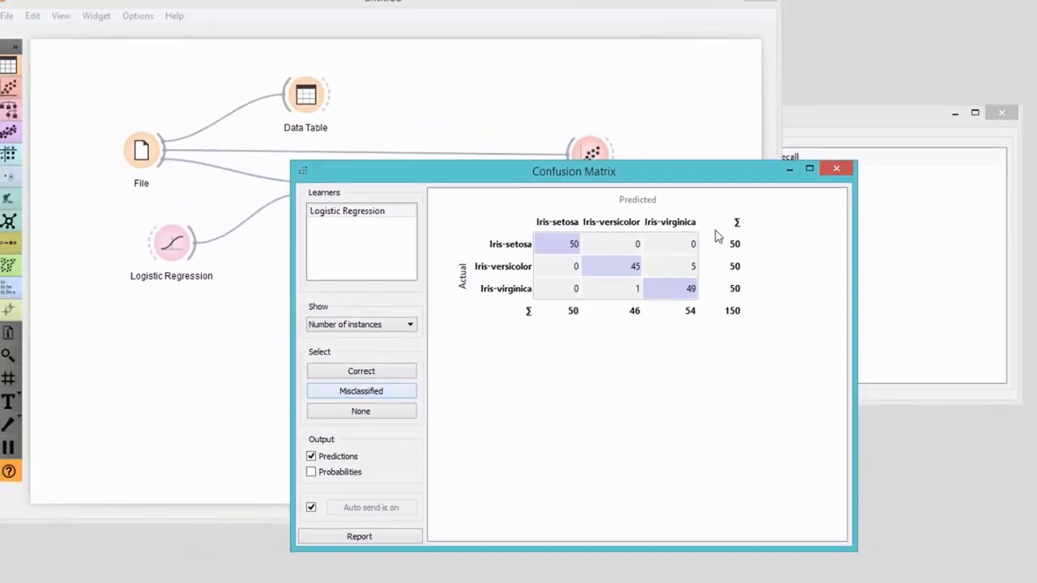
pyautogui.click(789, 100)
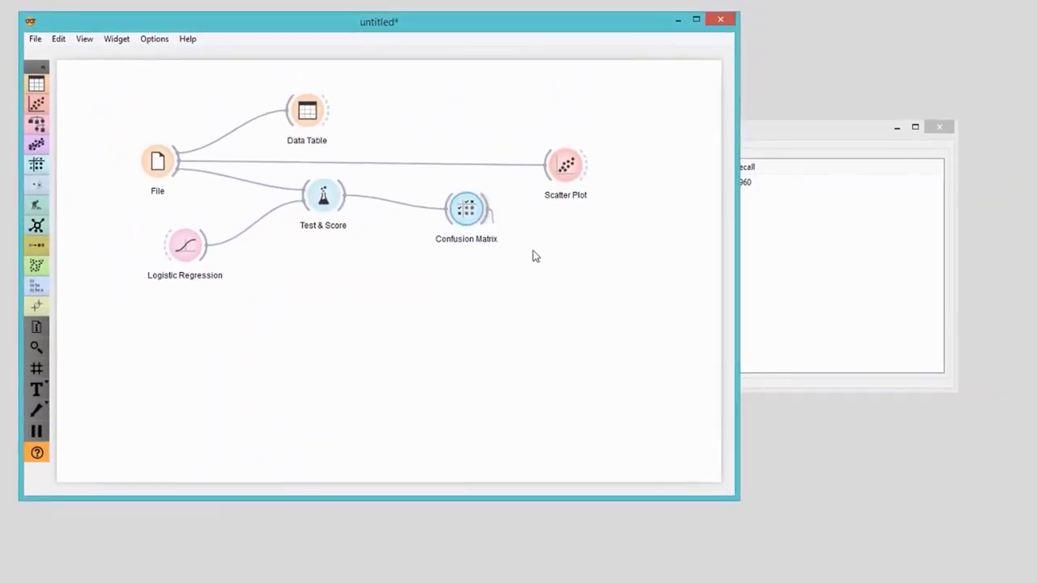
pyautogui.moveTo(507, 213); pyautogui.dragTo(568, 280)
pyautogui.write('data')
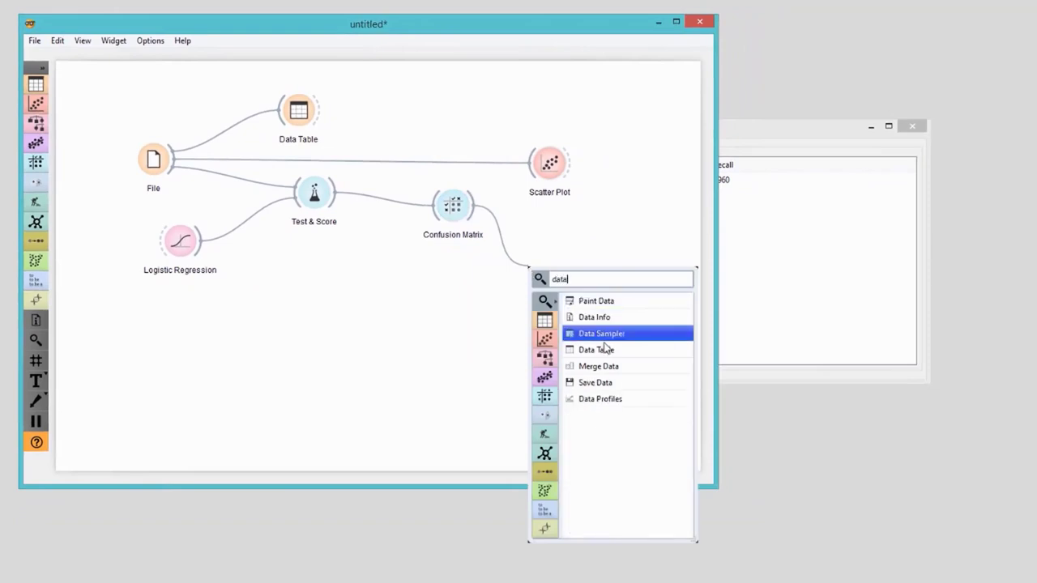
pyautogui.click(596, 349)
pyautogui.doubleClick(544, 267)
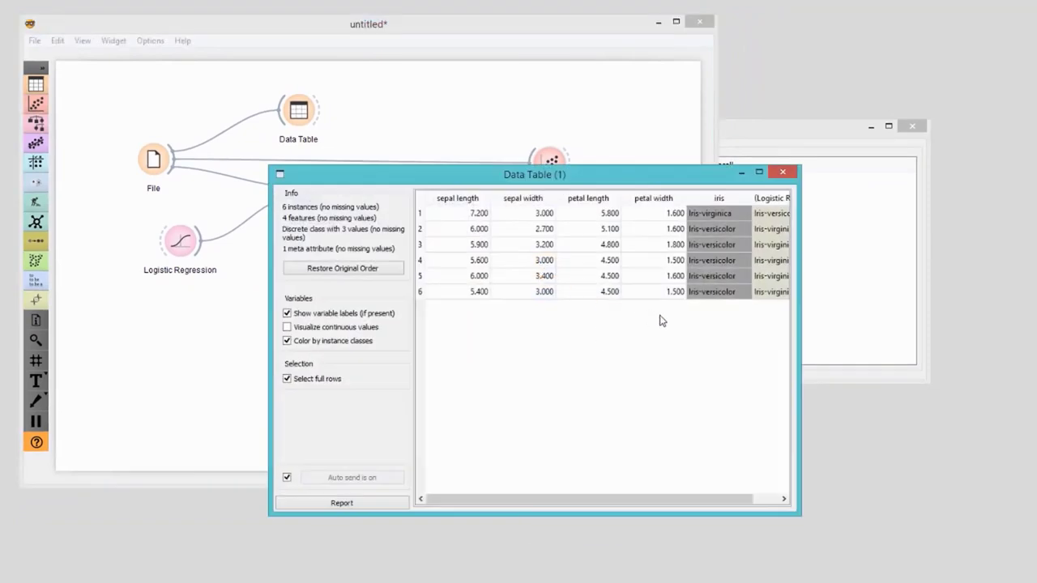
# Step: Review the 6 misclassified rows, then link Confusion Matrix to the Scatter Plot and open it
pyautogui.moveTo(800, 329); pyautogui.dragTo(850, 329)
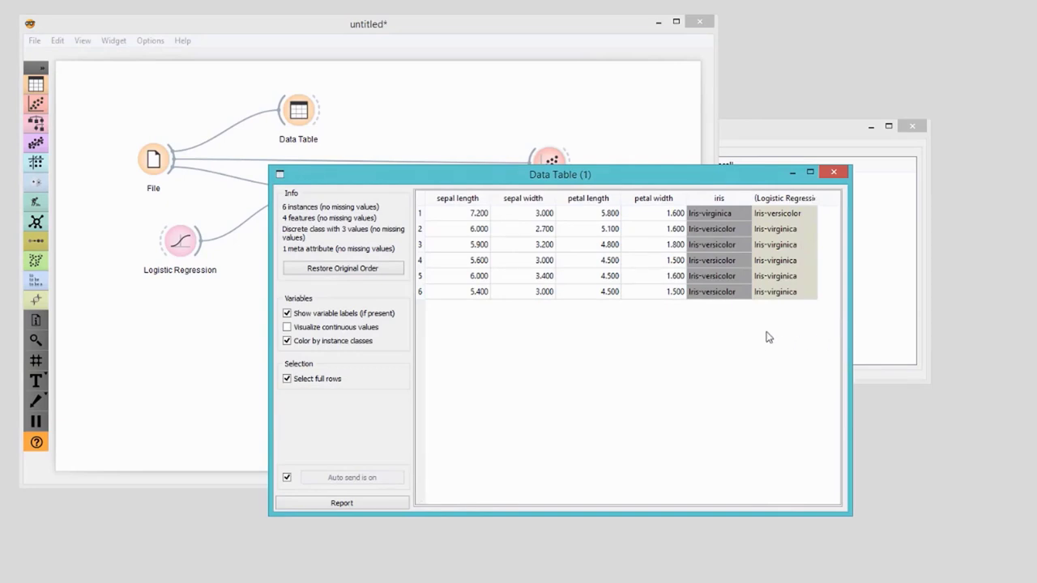
pyautogui.click(833, 173)
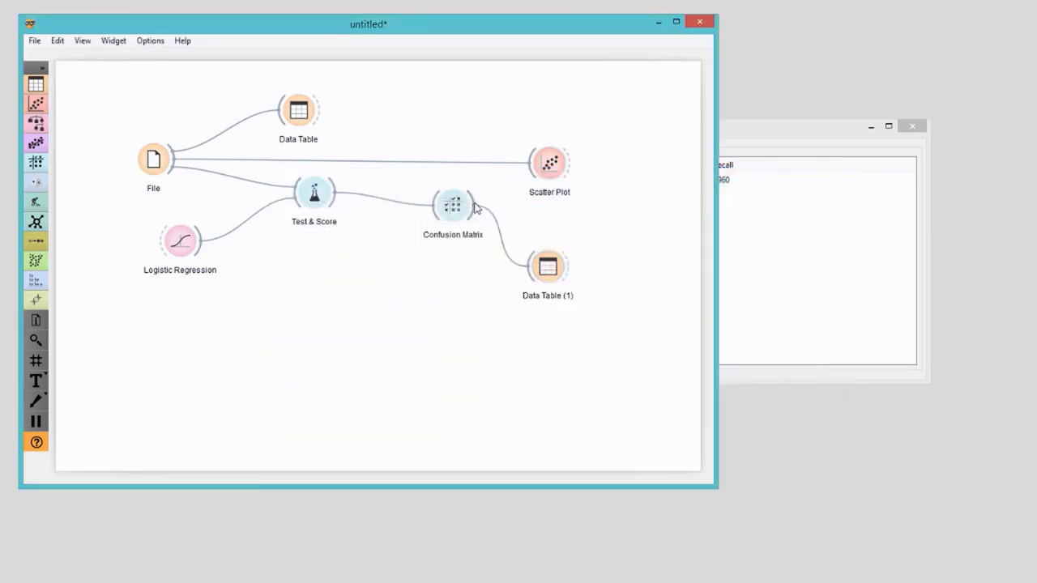
pyautogui.moveTo(480, 204); pyautogui.dragTo(543, 167)
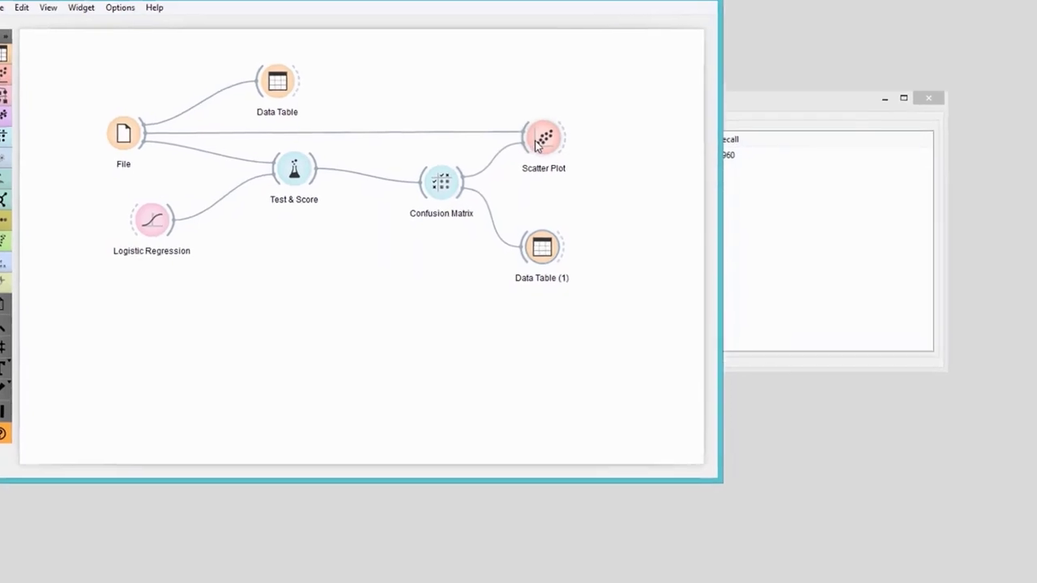
pyautogui.doubleClick(549, 164)
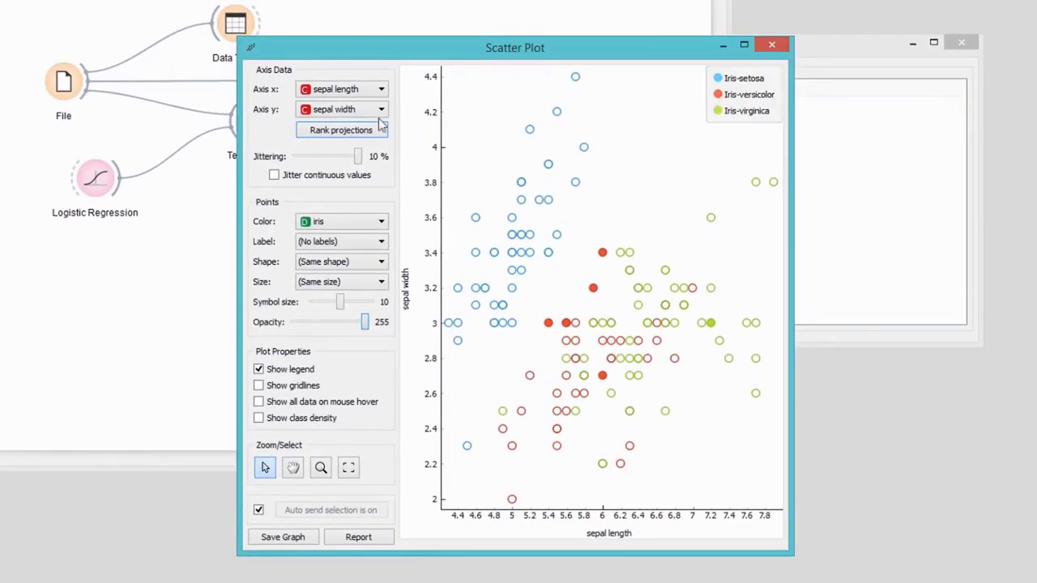
# Step: Rank projections to show petal width versus petal length, and move the legend to the middle right
pyautogui.click(366, 131)
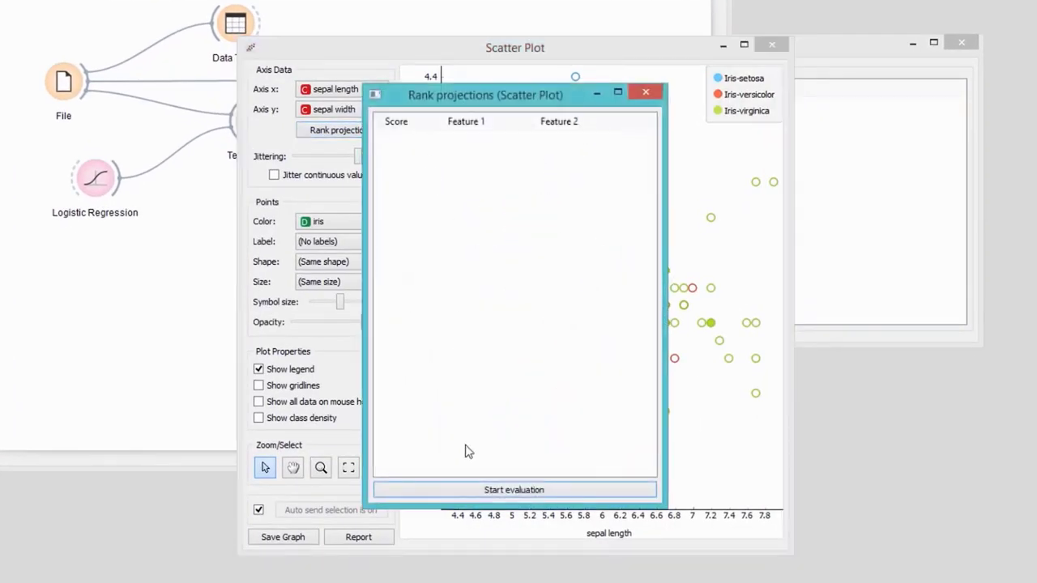
pyautogui.click(475, 490)
pyautogui.click(644, 92)
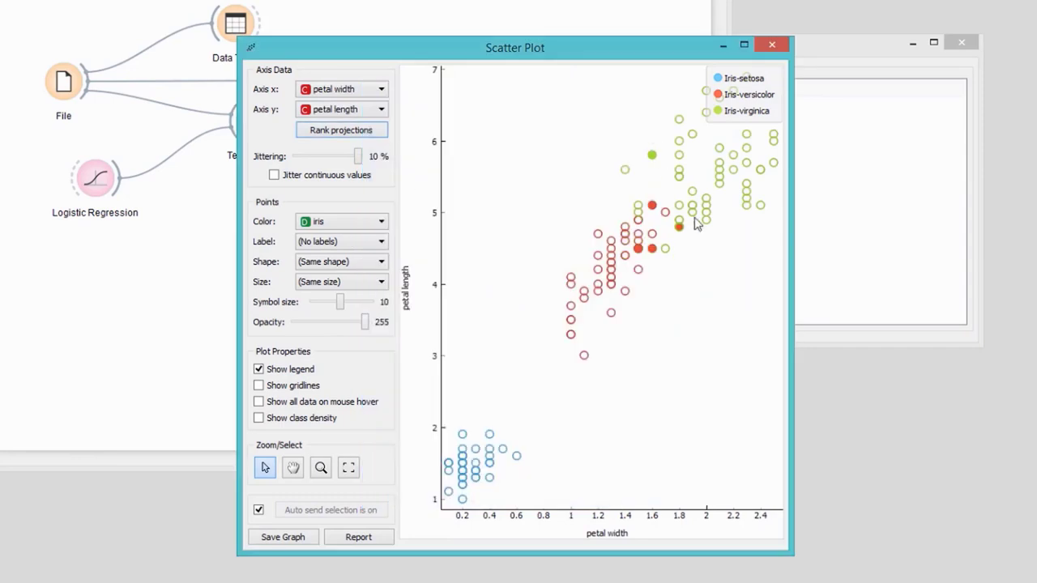
pyautogui.moveTo(770, 88); pyautogui.dragTo(764, 261)
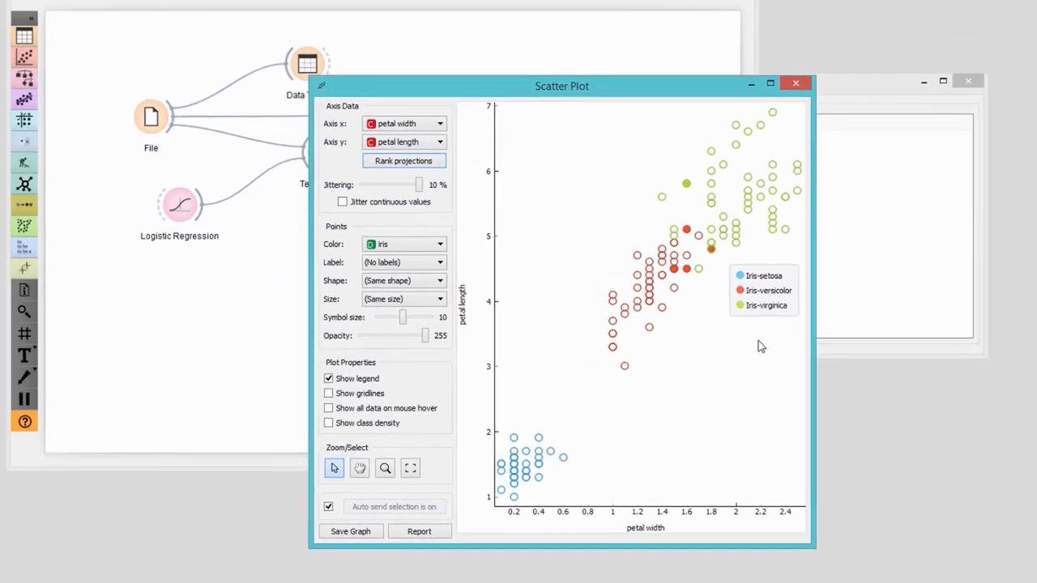
# Step: Add a Random Forest Classification learner and connect it to Test & Score to compare results
pyautogui.click(816, 119)
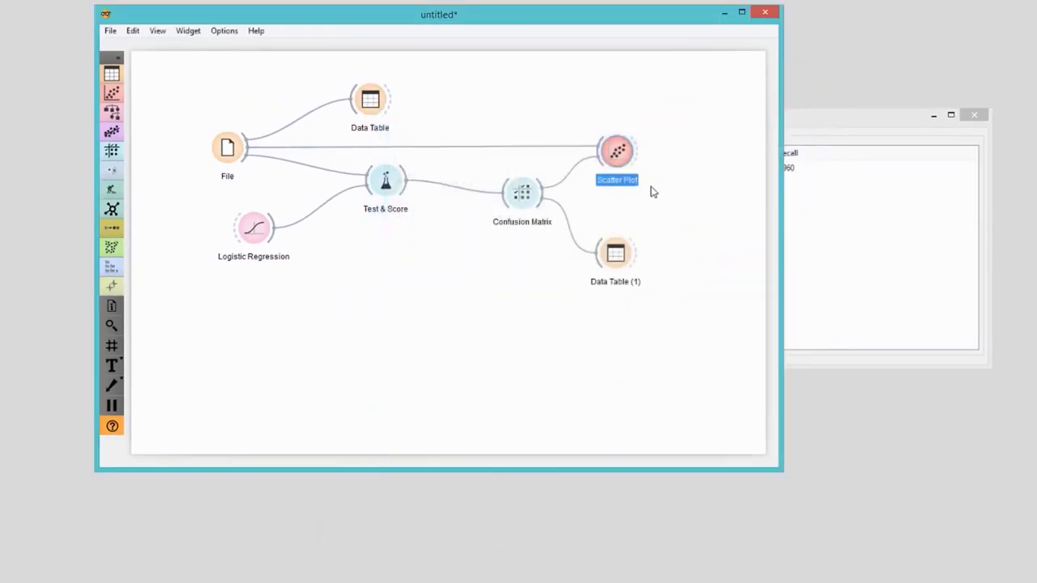
pyautogui.rightClick(241, 304)
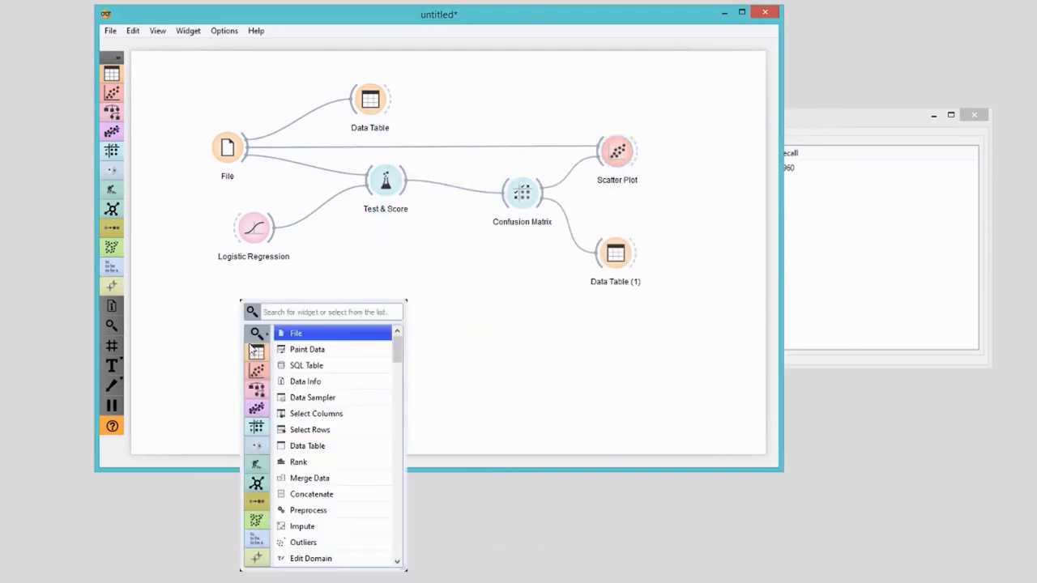
pyautogui.moveTo(256, 391)
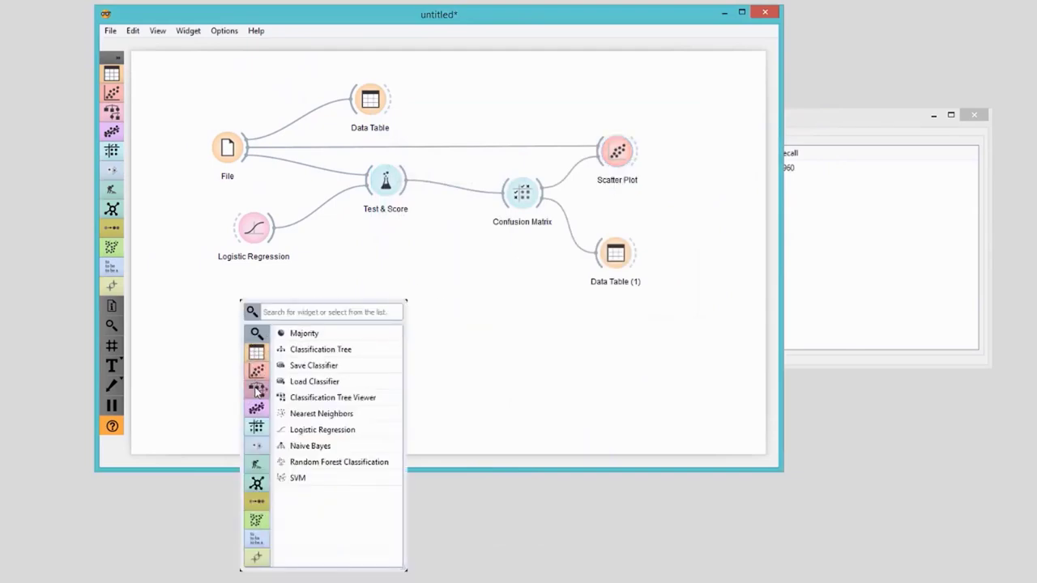
pyautogui.click(312, 462)
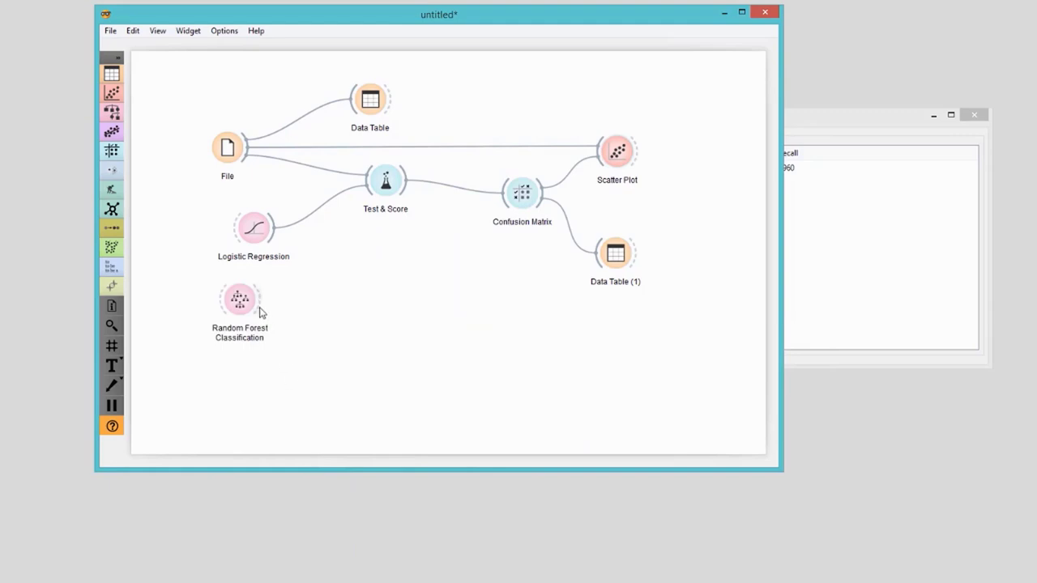
pyautogui.moveTo(261, 313); pyautogui.dragTo(366, 197)
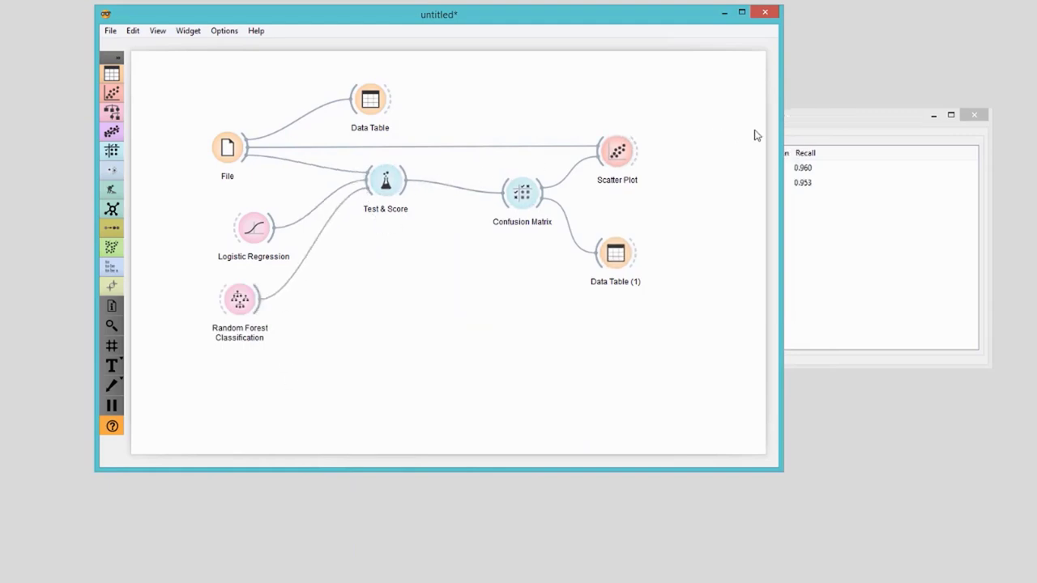
pyautogui.click(798, 124)
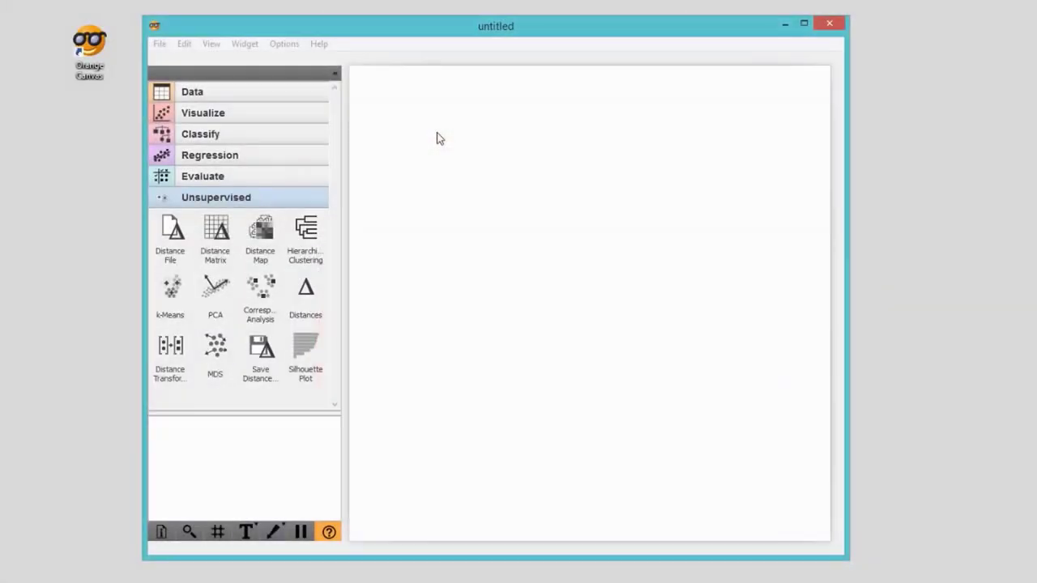
# Step: In Options > Add-ons, mark Orange-Bioinformatics and start its installation
pyautogui.click(299, 46)
pyautogui.click(310, 127)
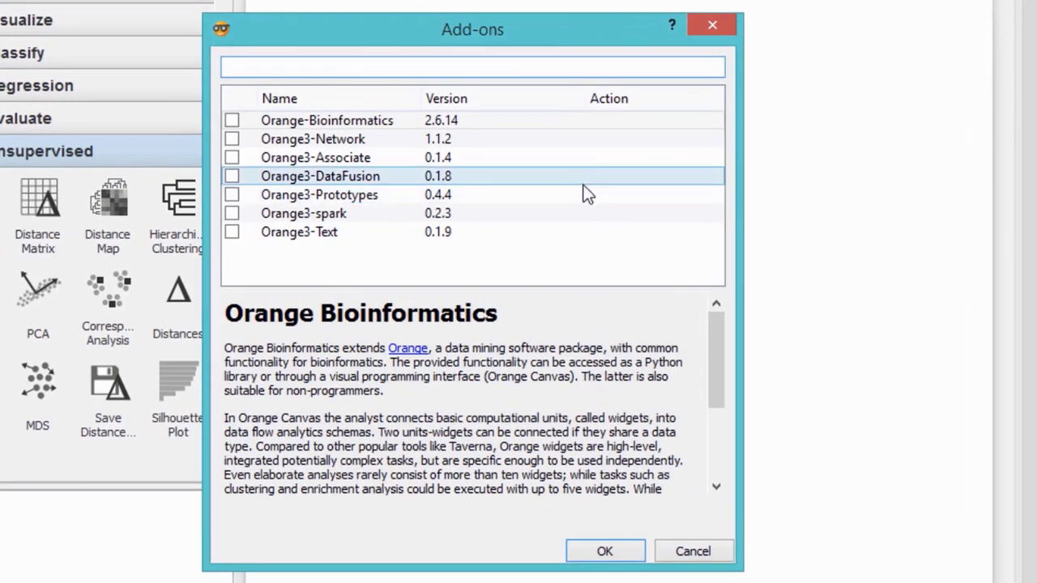
pyautogui.click(550, 125)
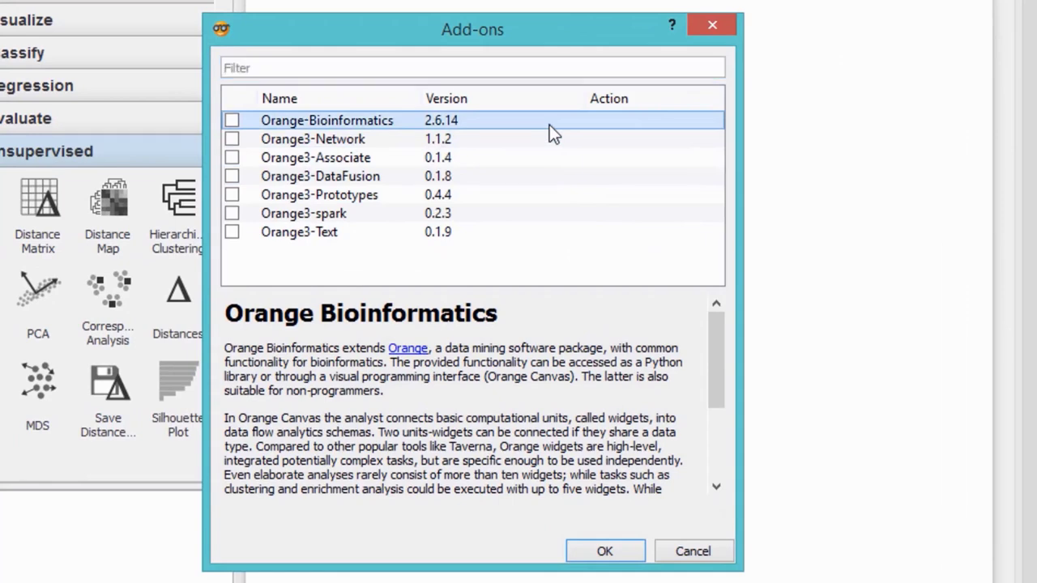
pyautogui.click(232, 121)
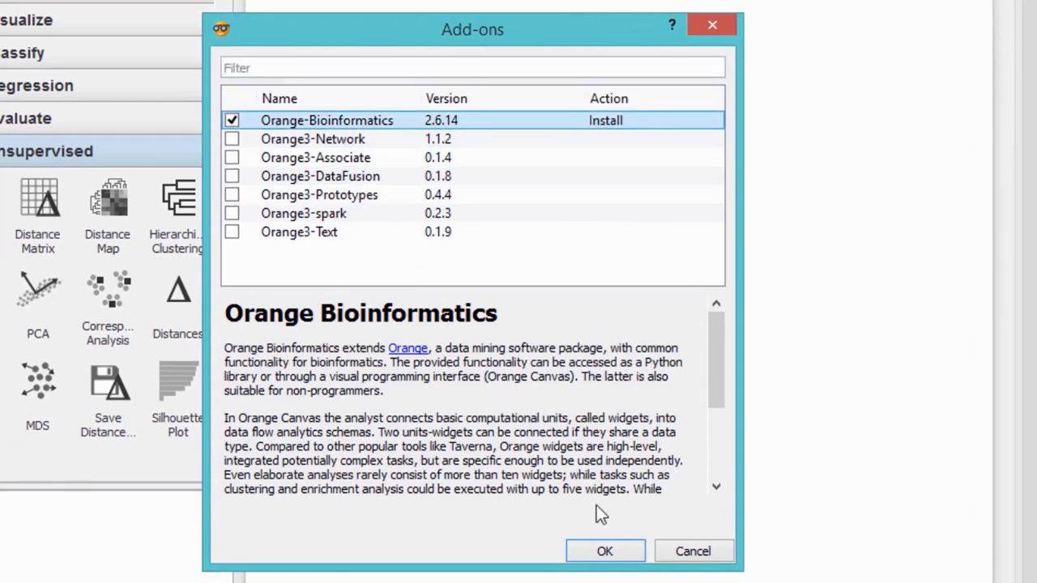
pyautogui.click(604, 548)
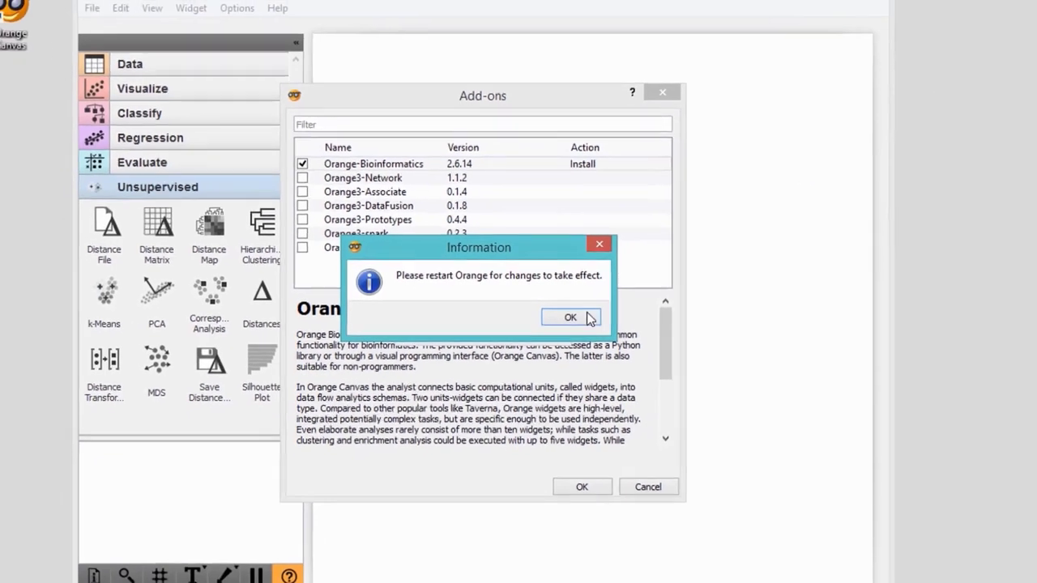
# Step: Relaunch Orange Canvas after the install and place a GEO Data Sets widget from Bioinformatics
pyautogui.click(589, 317)
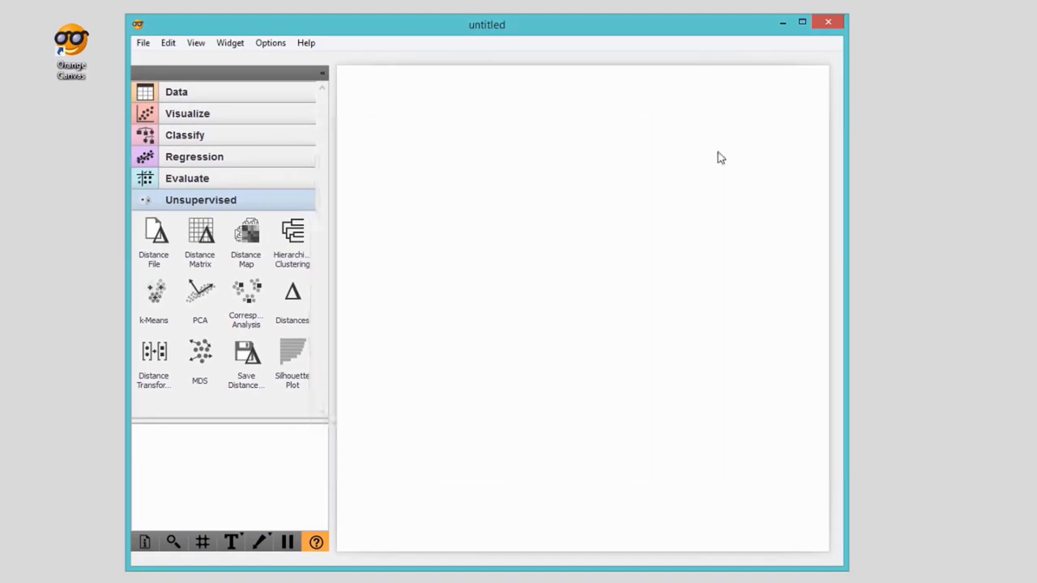
pyautogui.click(854, 0)
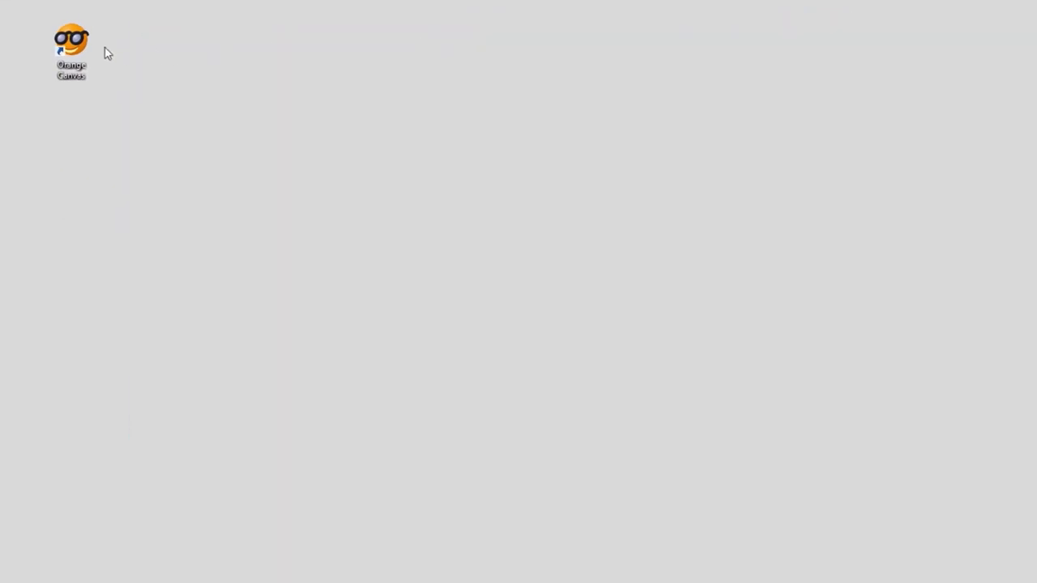
pyautogui.doubleClick(78, 47)
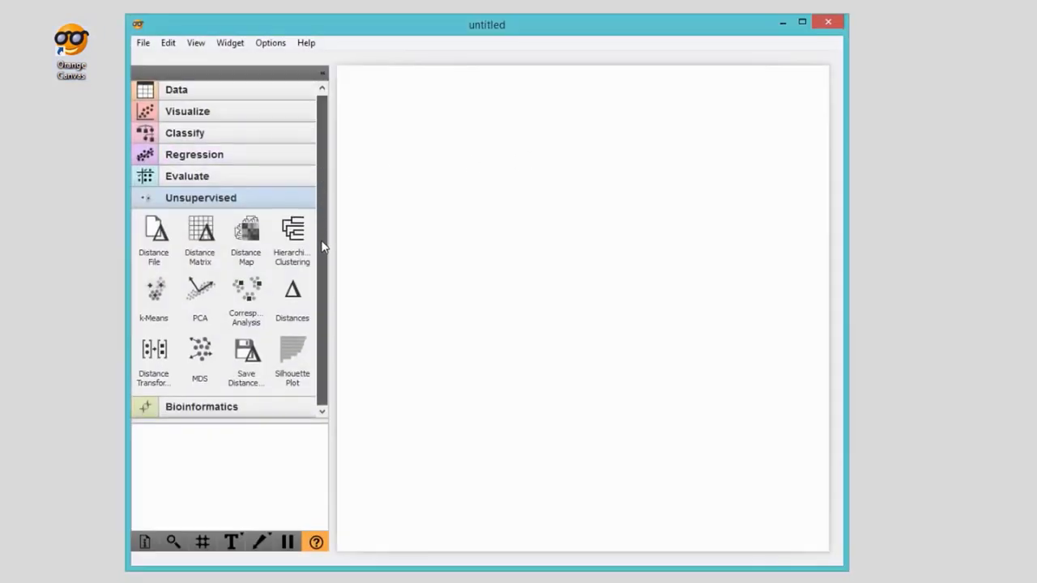
pyautogui.click(288, 406)
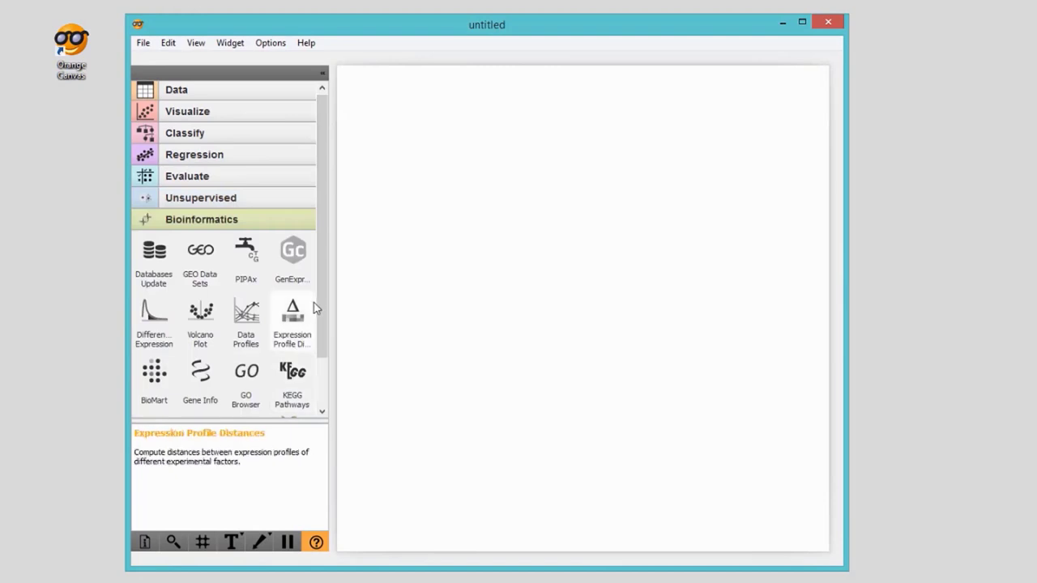
pyautogui.moveTo(322, 299); pyautogui.dragTo(338, 389)
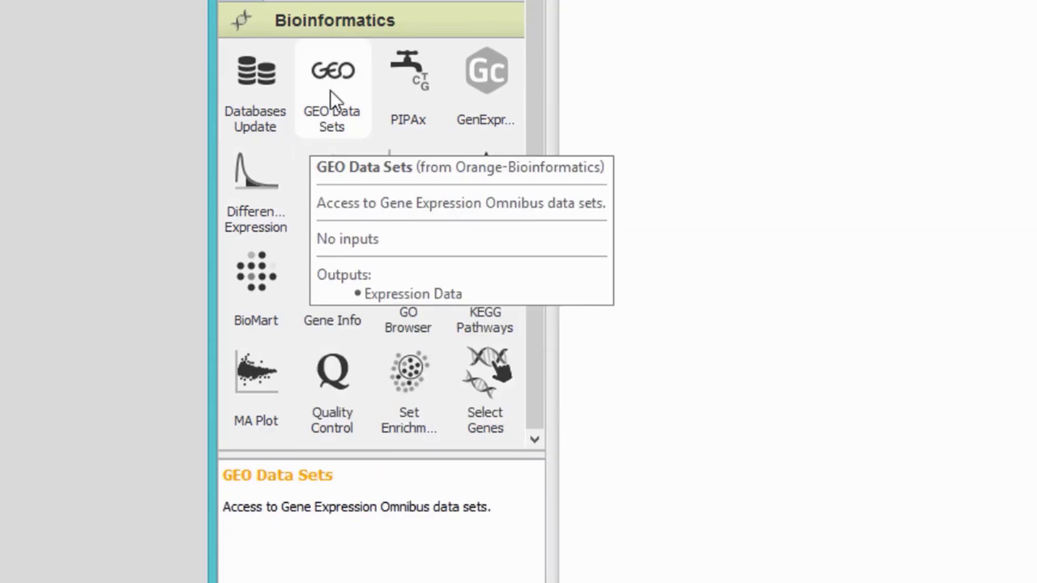
pyautogui.click(333, 98)
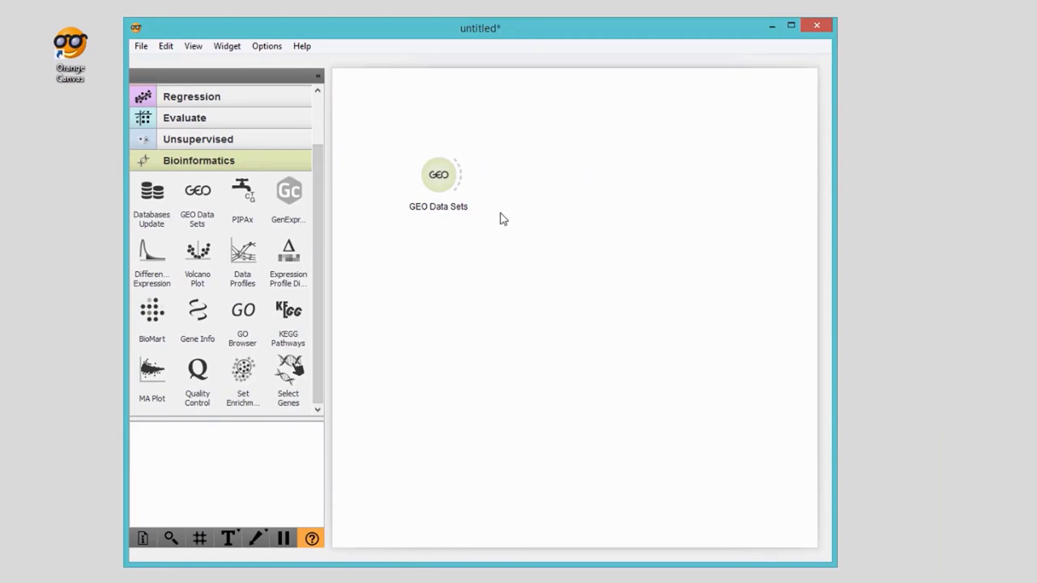
# Step: Filter GEO Data Sets by 'smoking', sort by genes, select GDS1436, and enable automatic commit
pyautogui.click(454, 188)
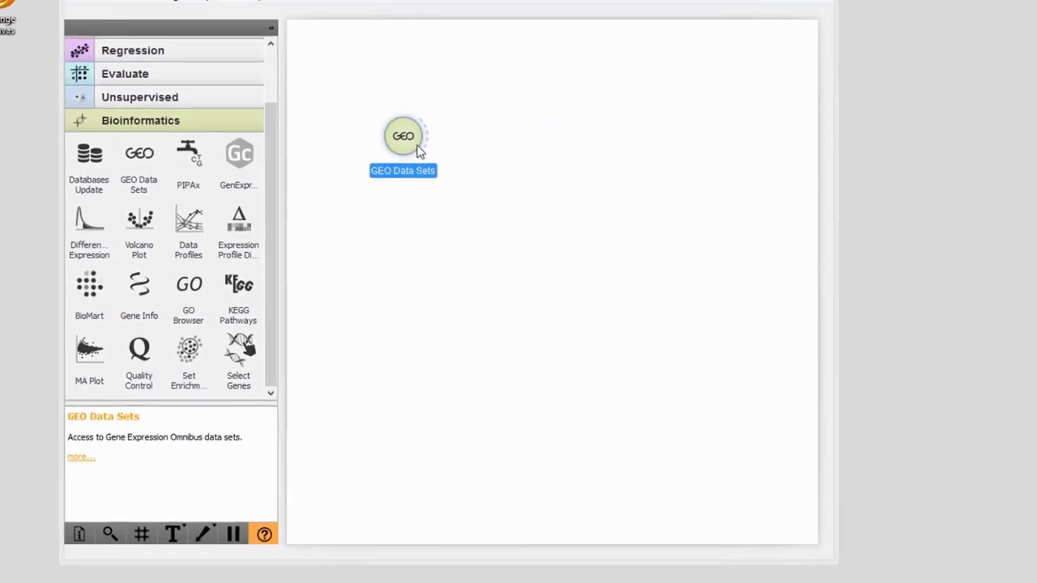
pyautogui.doubleClick(418, 148)
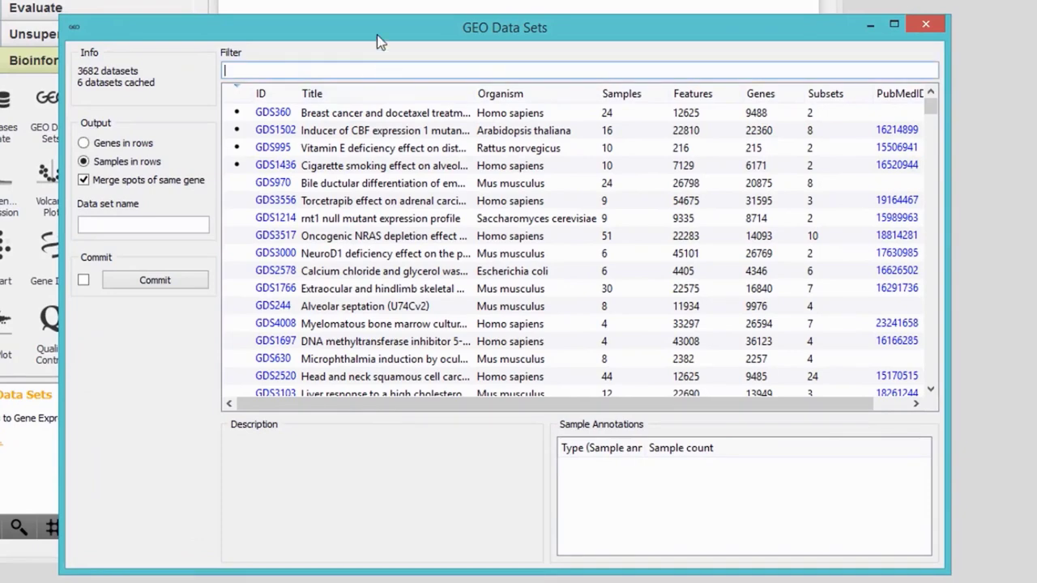
pyautogui.write('smoking')
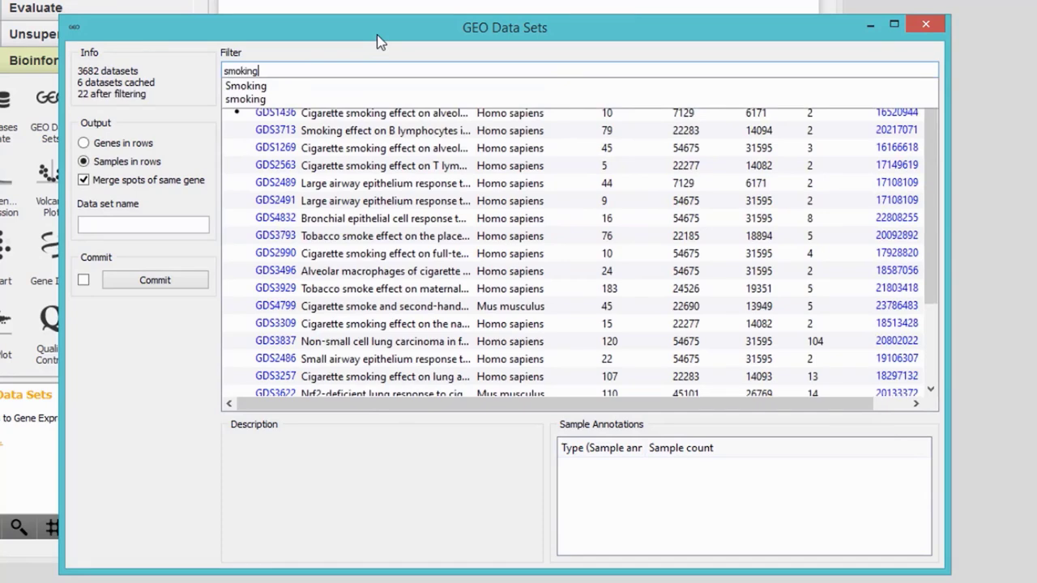
pyautogui.press('Return')
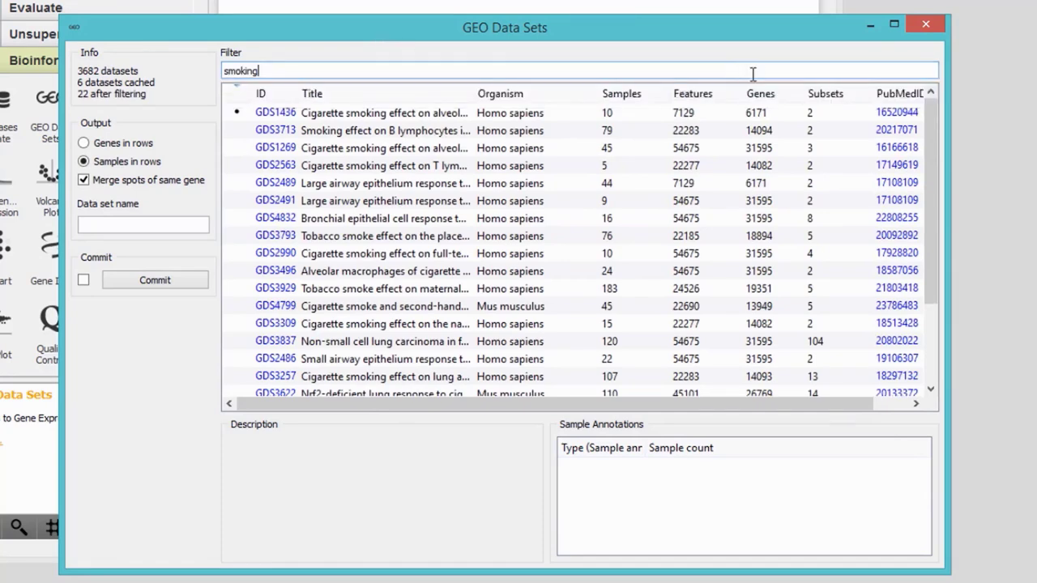
pyautogui.click(771, 96)
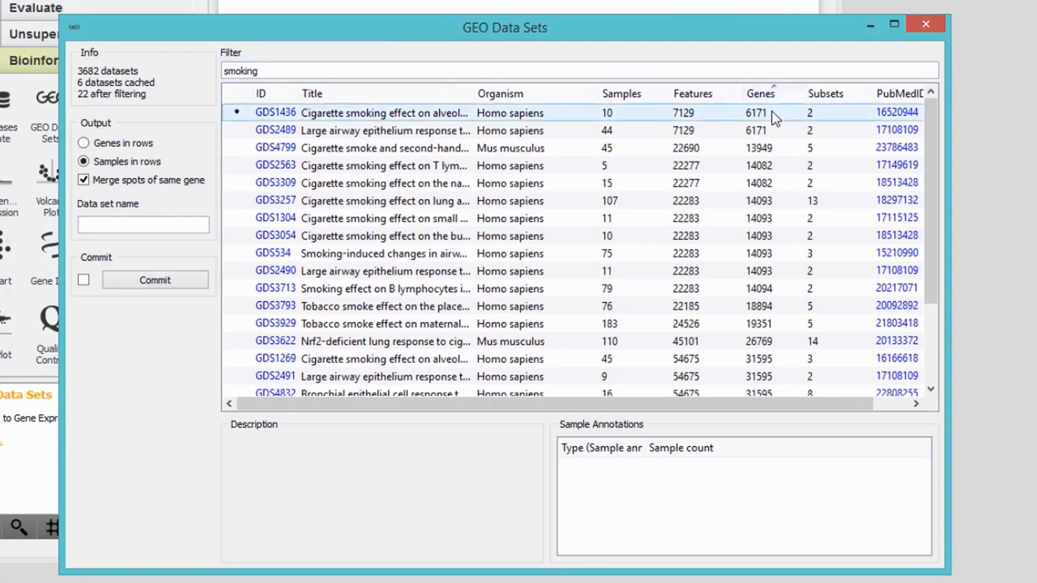
pyautogui.click(773, 118)
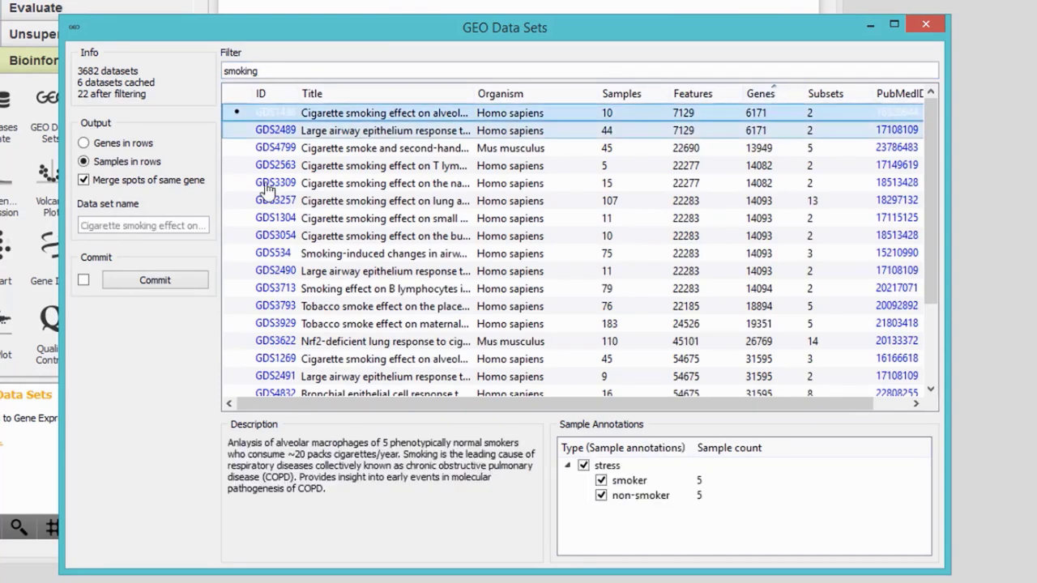
pyautogui.click(86, 282)
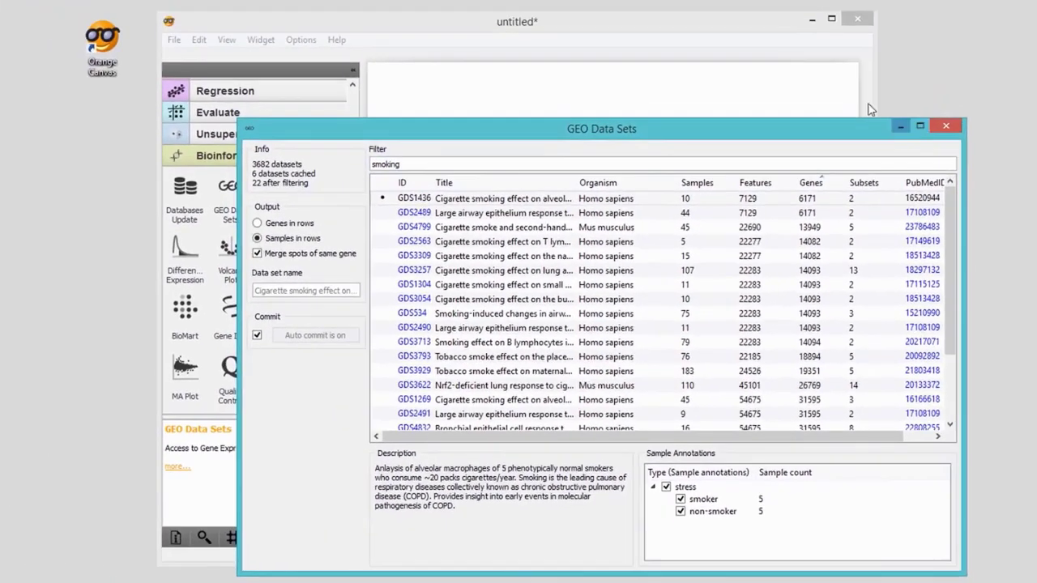
pyautogui.click(850, 102)
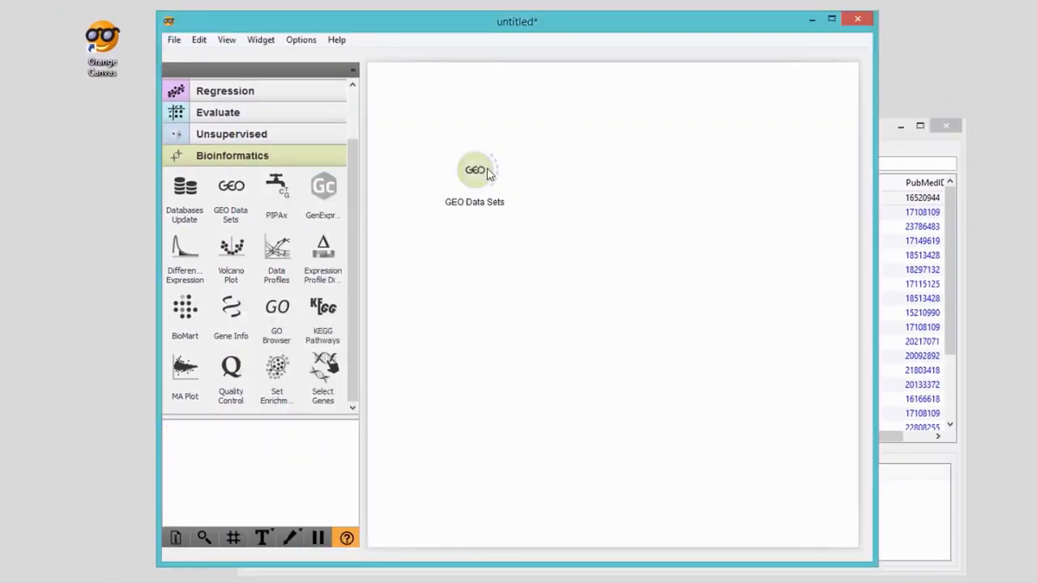
# Step: Link a Data Table to GEO Data Sets and view the 10 samples with their smoker/non-smoker stress class
pyautogui.moveTo(497, 171); pyautogui.dragTo(601, 117)
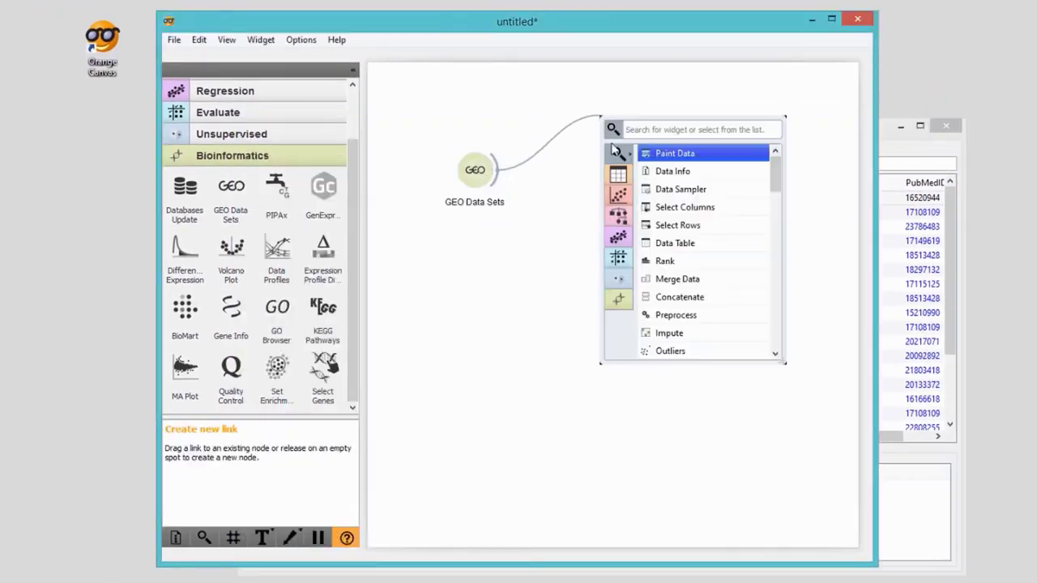
pyautogui.write('data')
pyautogui.press('Down')
pyautogui.press('Down')
pyautogui.press('Down')
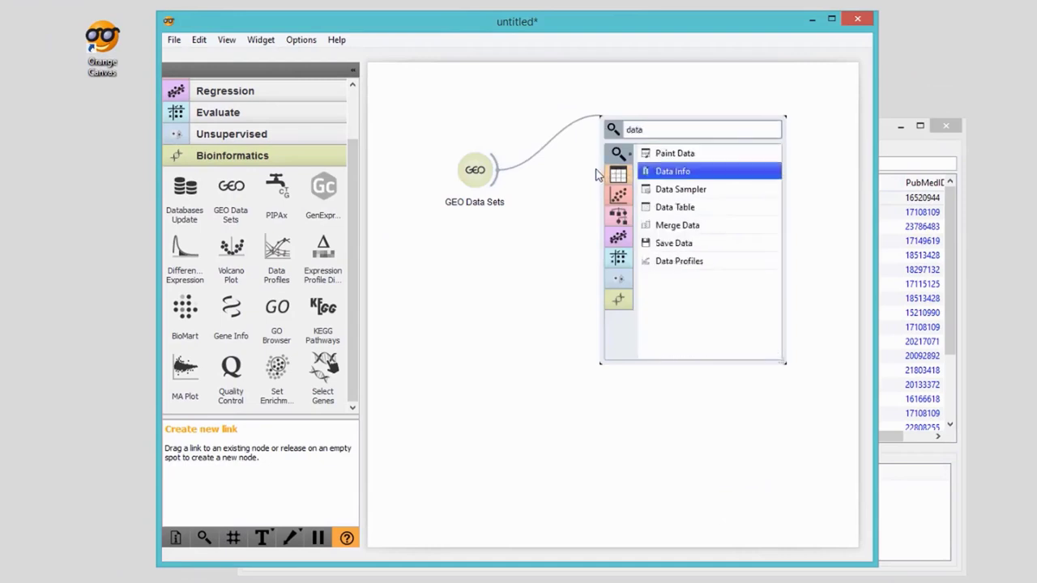
pyautogui.press('Return')
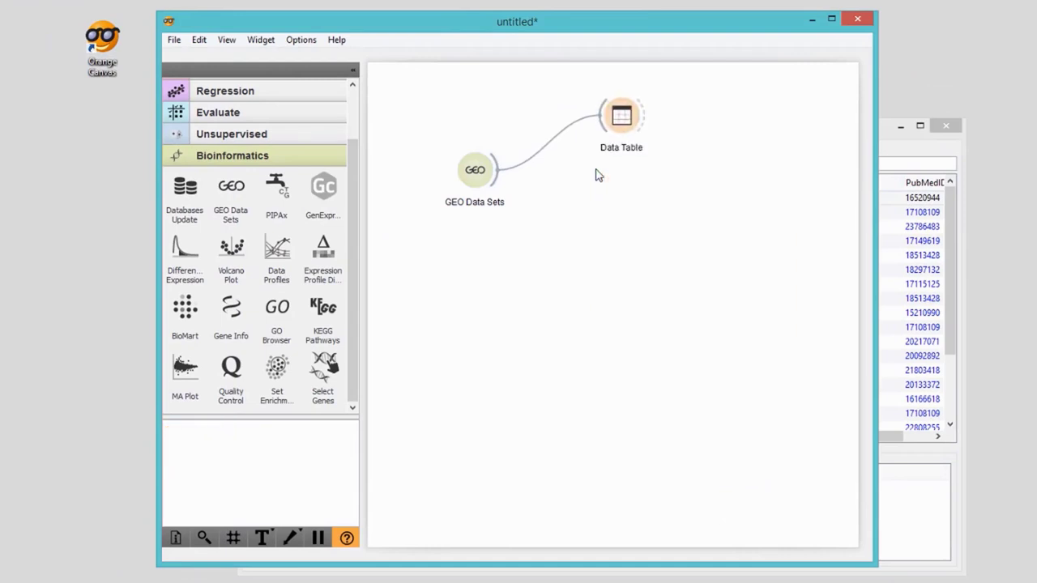
pyautogui.doubleClick(622, 118)
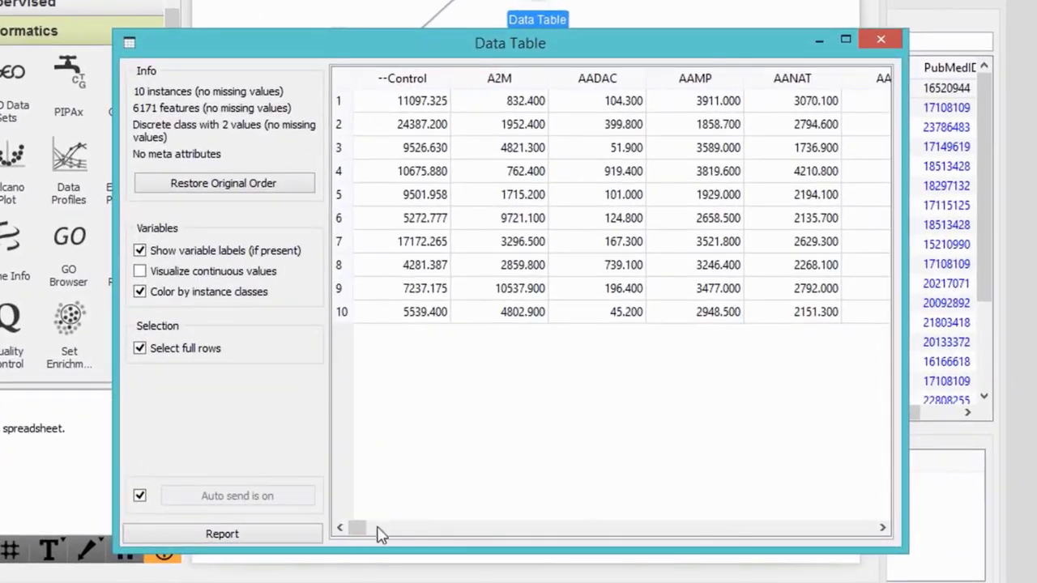
pyautogui.moveTo(359, 529); pyautogui.dragTo(886, 496)
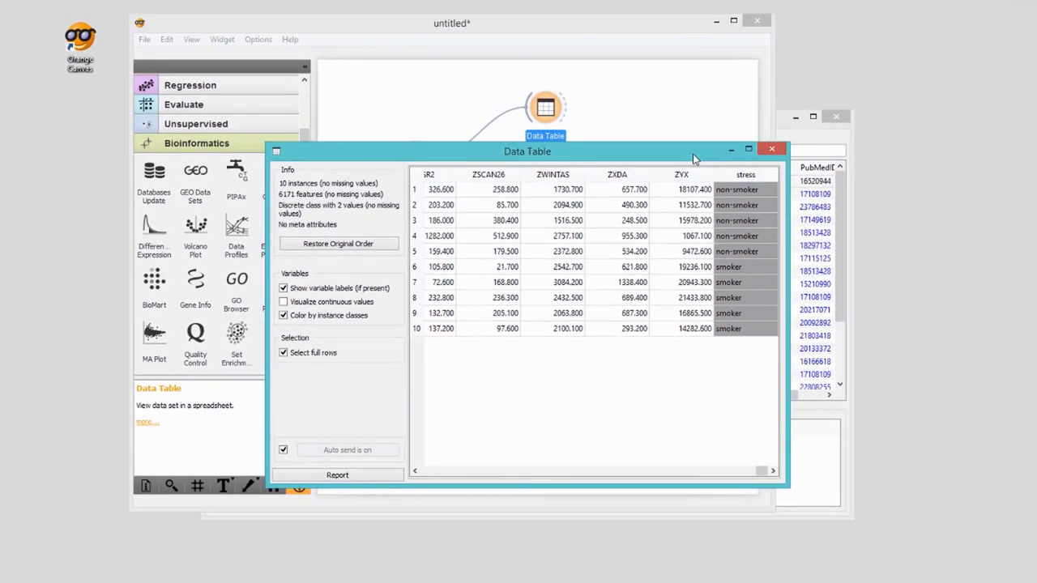
pyautogui.moveTo(761, 49); pyautogui.dragTo(948, 97)
pyautogui.moveTo(817, 186); pyautogui.dragTo(928, 182)
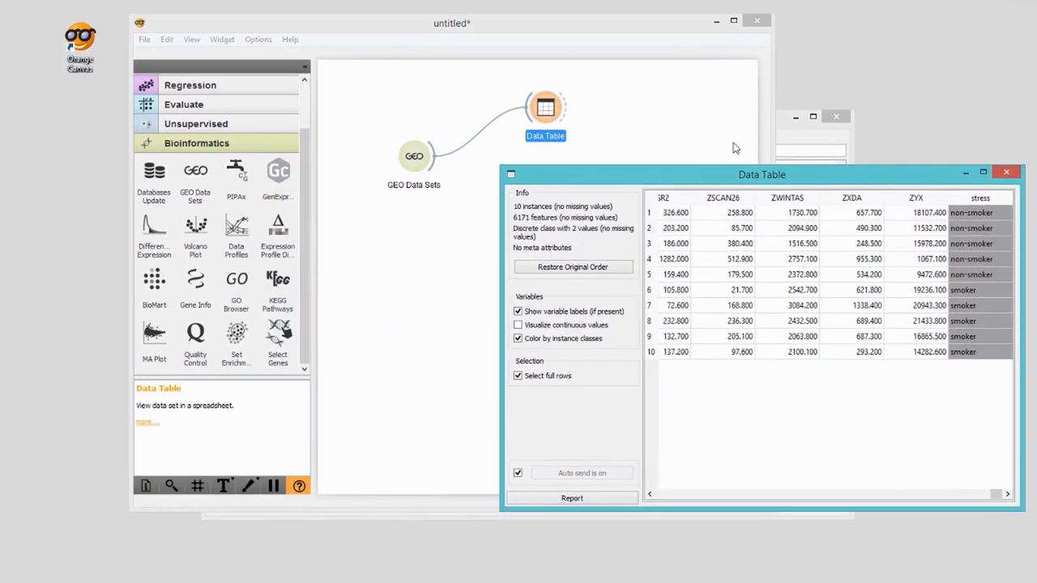
pyautogui.click(665, 139)
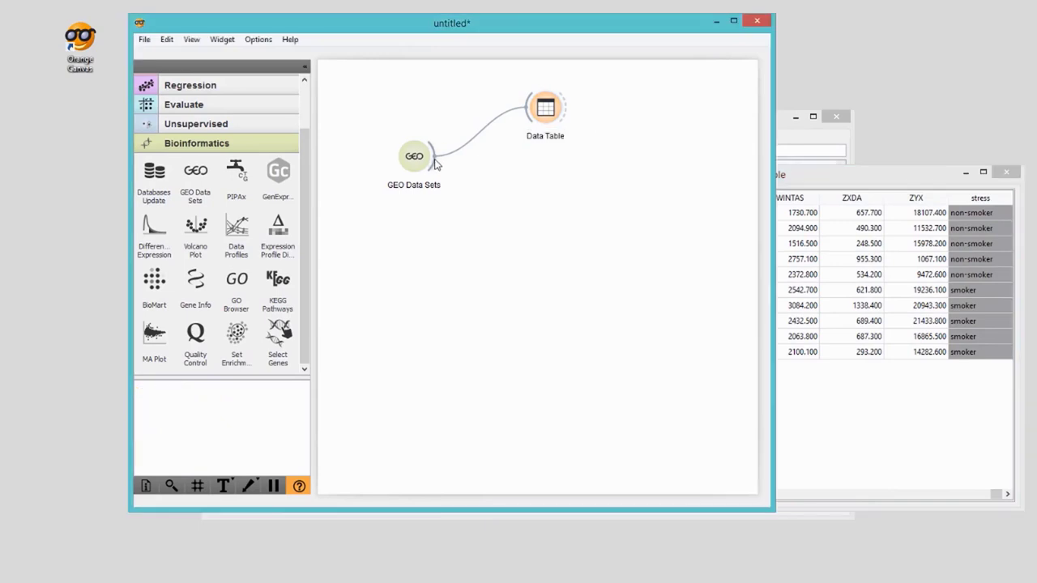
# Step: Add an MDS widget fed by GEO Data Sets, widen it, and select the lone smoker point
pyautogui.moveTo(435, 162); pyautogui.dragTo(526, 191)
pyautogui.write('mds')
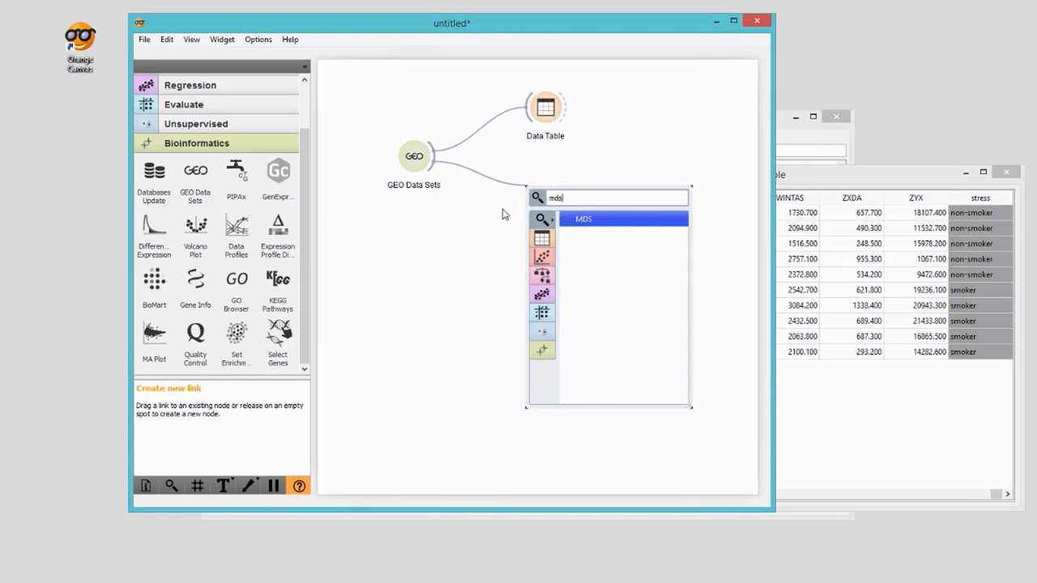
pyautogui.press('Return')
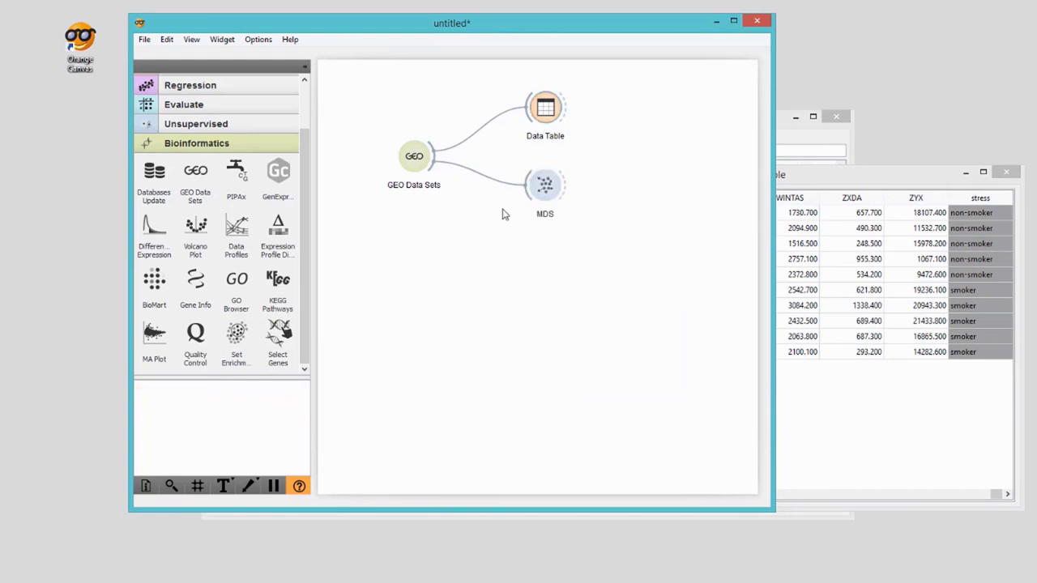
pyautogui.doubleClick(528, 191)
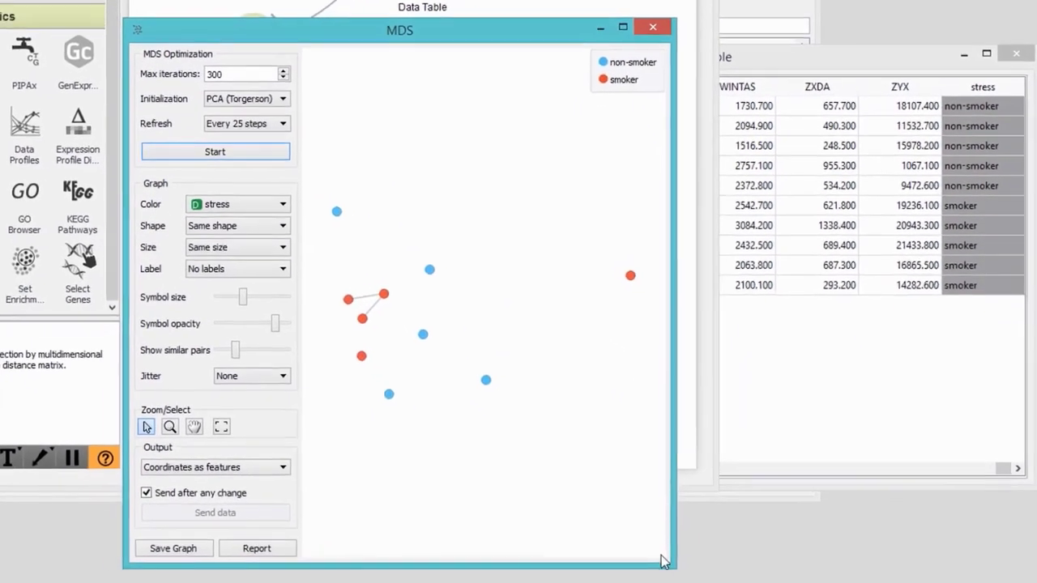
pyautogui.moveTo(666, 563); pyautogui.dragTo(871, 580)
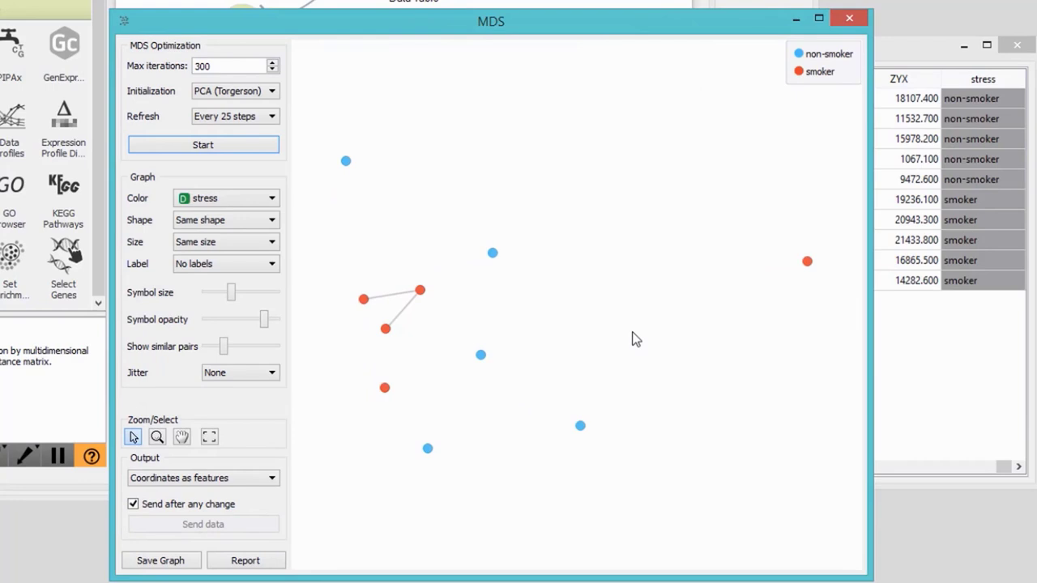
pyautogui.click(802, 272)
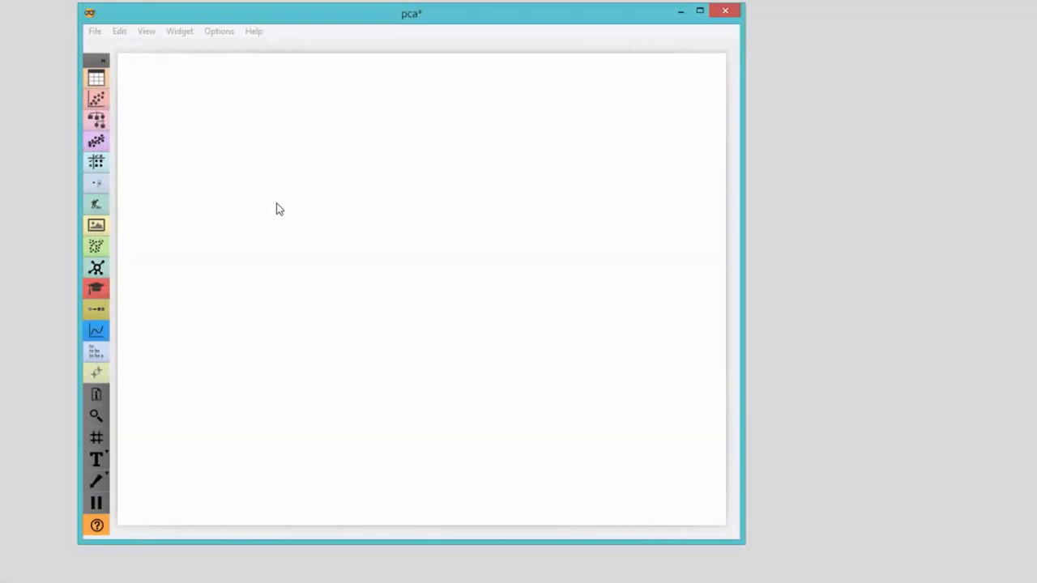
# Step: Place a PCA widget and a Paint Data widget on the empty canvas
pyautogui.rightClick(275, 209)
pyautogui.write('pca')
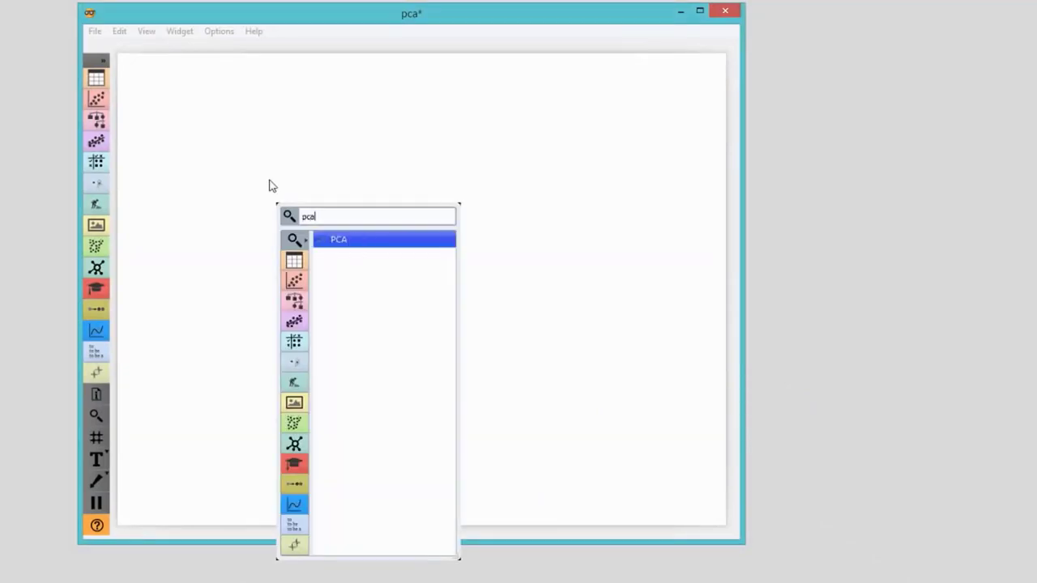
pyautogui.press('Return')
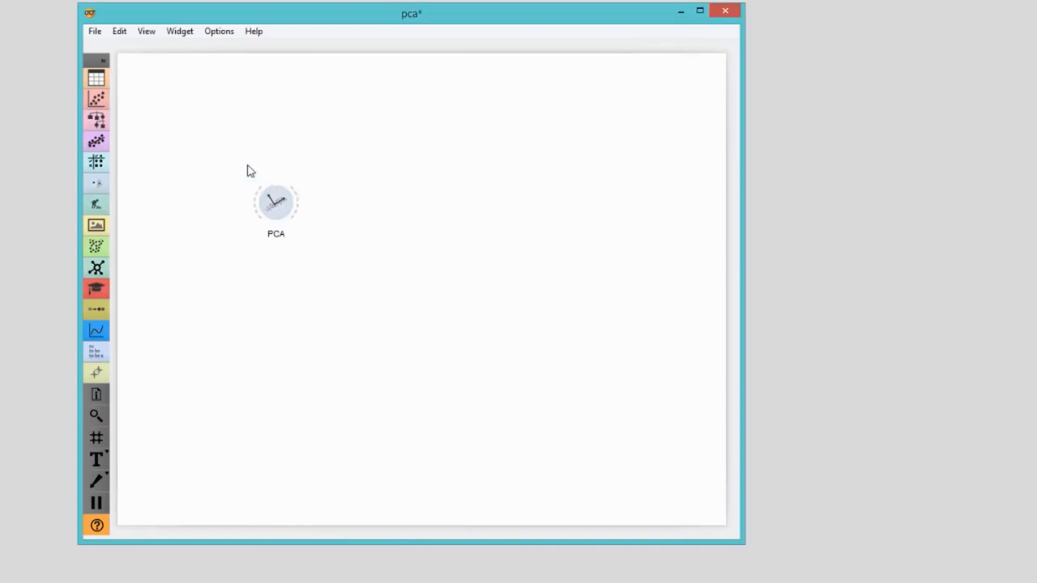
pyautogui.rightClick(173, 118)
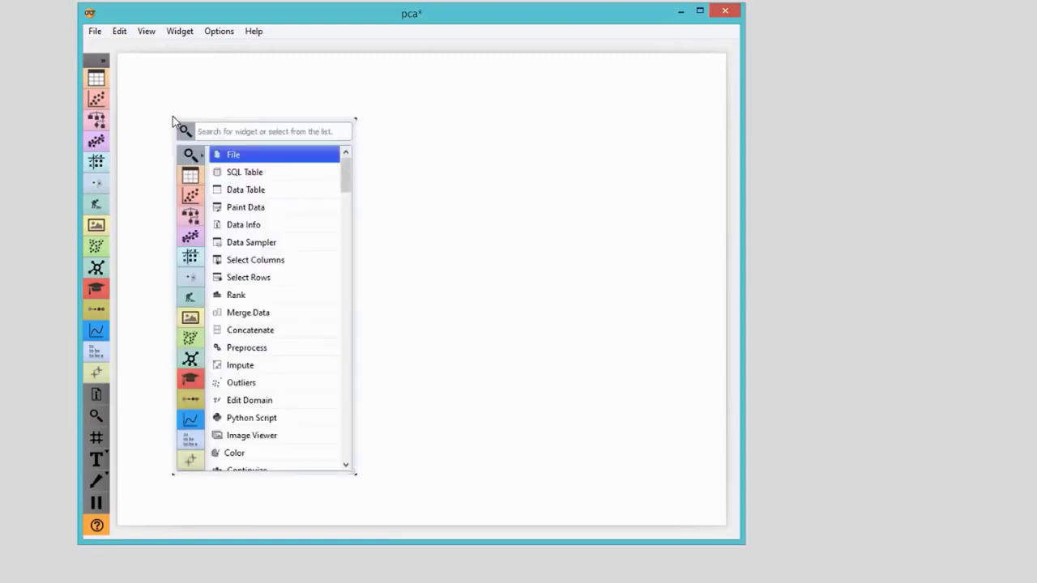
pyautogui.write('pain')
pyautogui.press('Return')
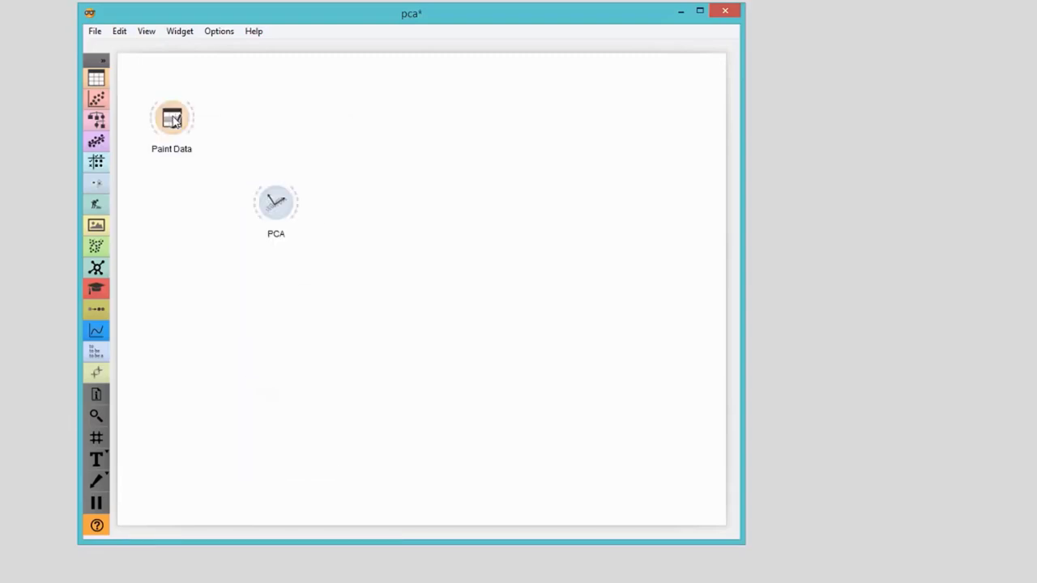
# Step: Paint a diagonal band of blue C1 points in Paint Data
pyautogui.doubleClick(172, 119)
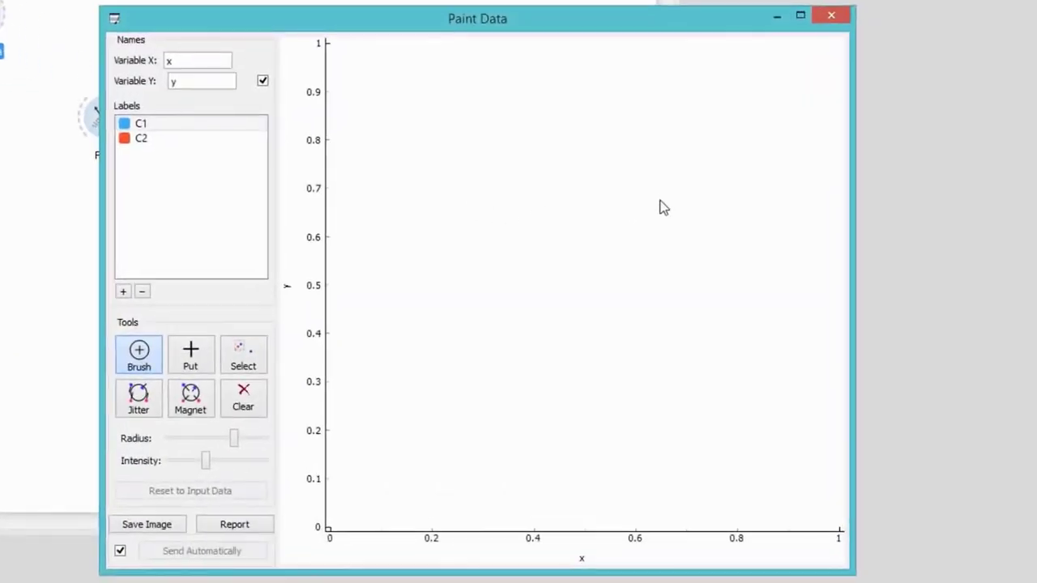
pyautogui.moveTo(660, 207); pyautogui.dragTo(551, 303)
pyautogui.moveTo(478, 368)
pyautogui.mouseDown()
pyautogui.moveTo(424, 418)
pyautogui.moveTo(668, 179)
pyautogui.mouseUp()
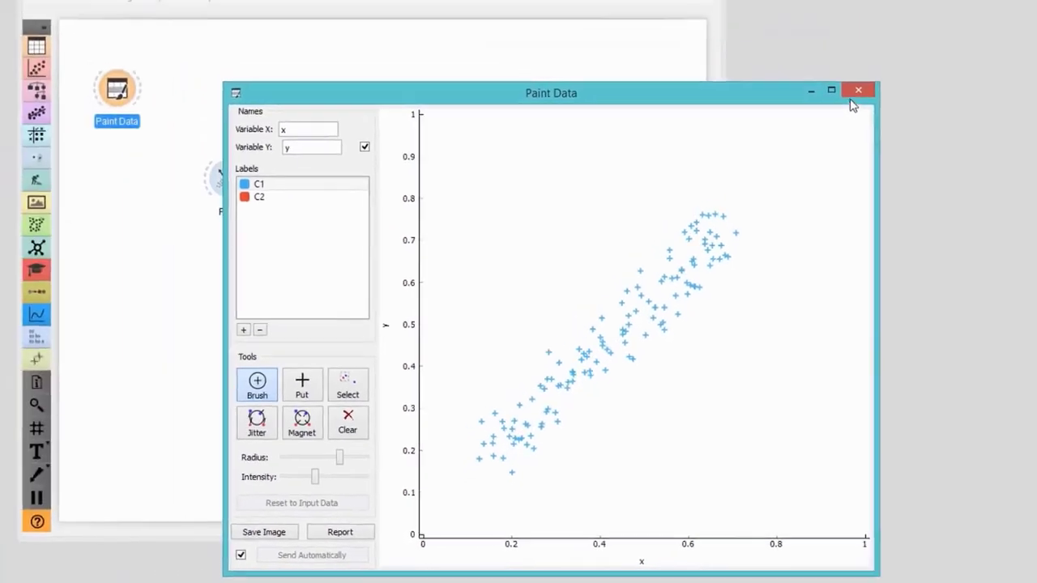
pyautogui.click(859, 90)
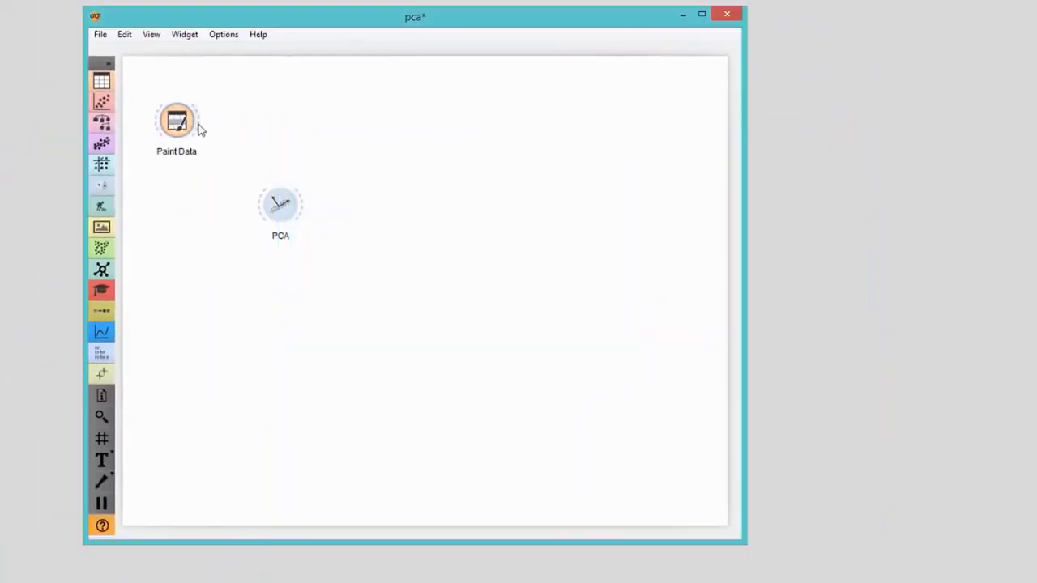
# Step: Link Paint Data to PCA, send only PCA's components to a Data Table, and view it
pyautogui.moveTo(200, 130)
pyautogui.mouseDown()
pyautogui.moveTo(259, 199)
pyautogui.moveTo(279, 204)
pyautogui.moveTo(363, 124)
pyautogui.mouseUp()
pyautogui.write('data')
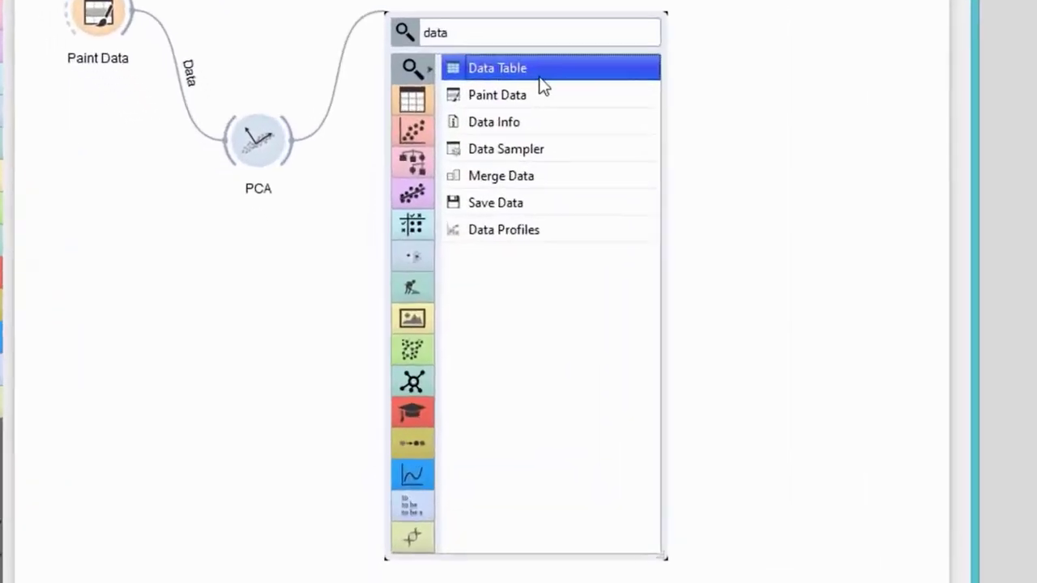
pyautogui.press('Return')
pyautogui.moveTo(459, 198); pyautogui.dragTo(587, 204)
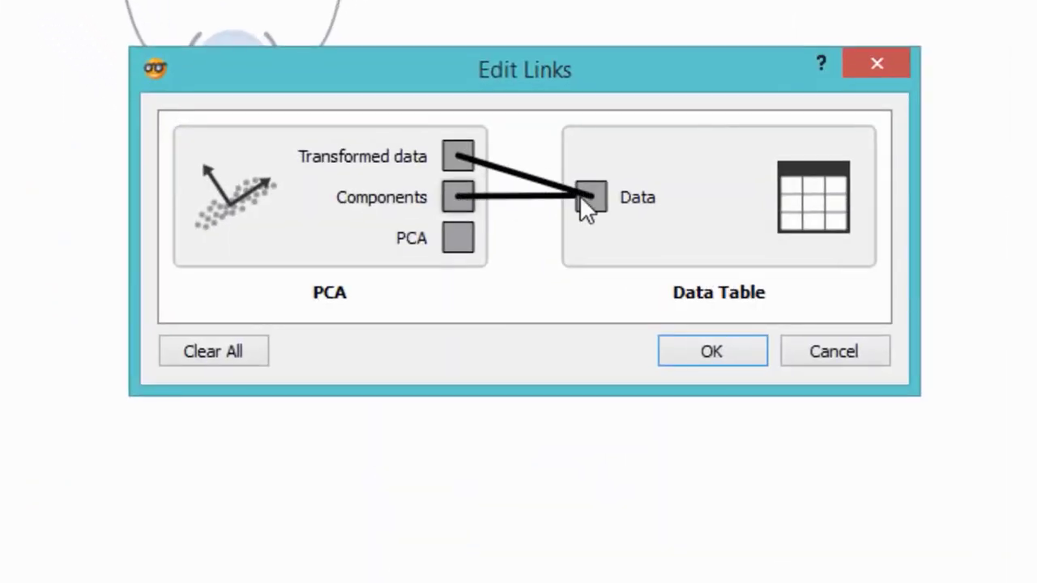
pyautogui.click(509, 174)
pyautogui.click(525, 350)
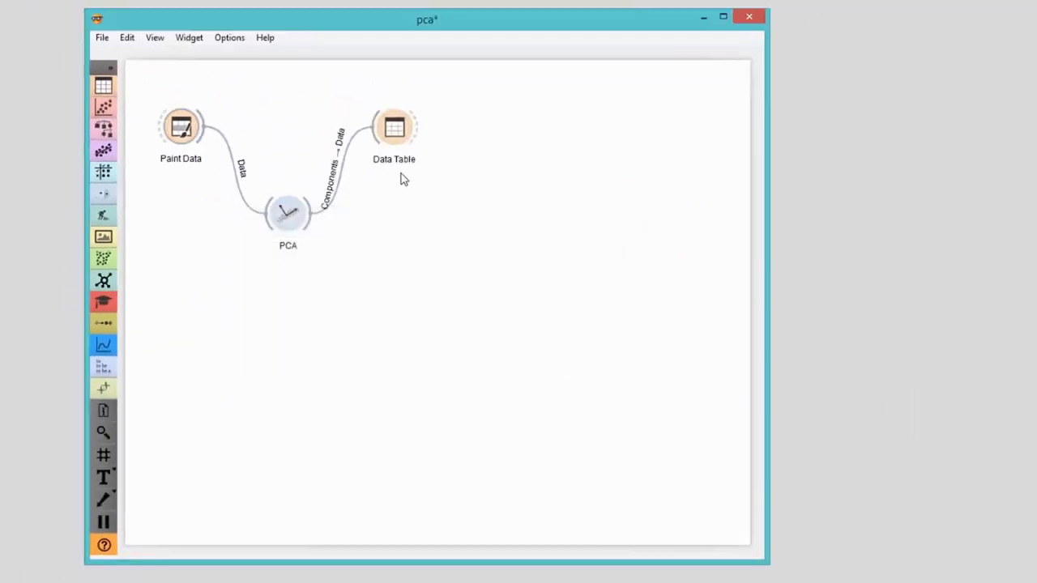
pyautogui.doubleClick(394, 143)
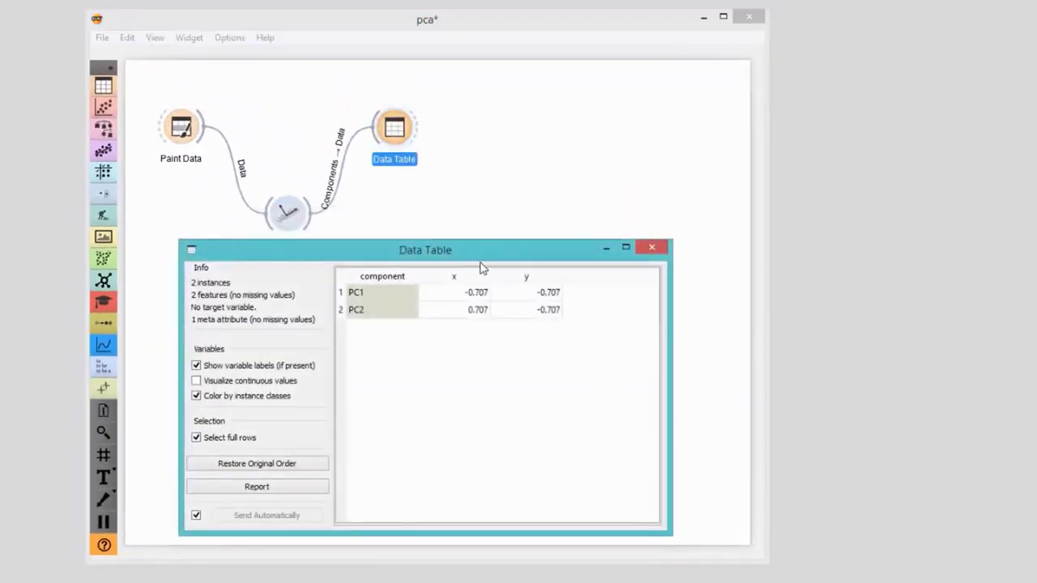
pyautogui.moveTo(474, 259); pyautogui.dragTo(465, 273)
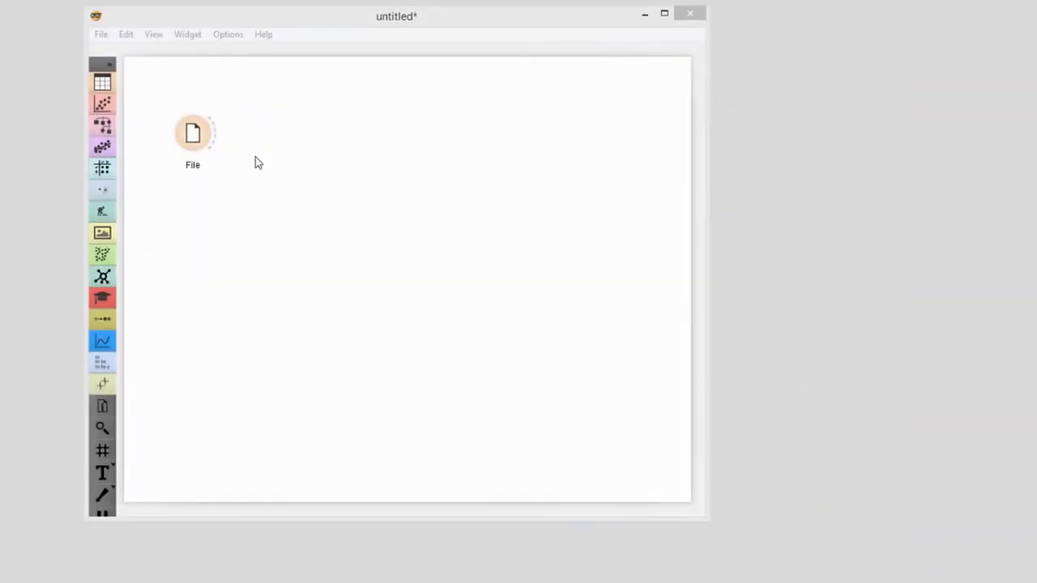
# Step: Check wine.tab in File, add a linked PCA, and keep 5 components covering 80.2% variance
pyautogui.doubleClick(209, 133)
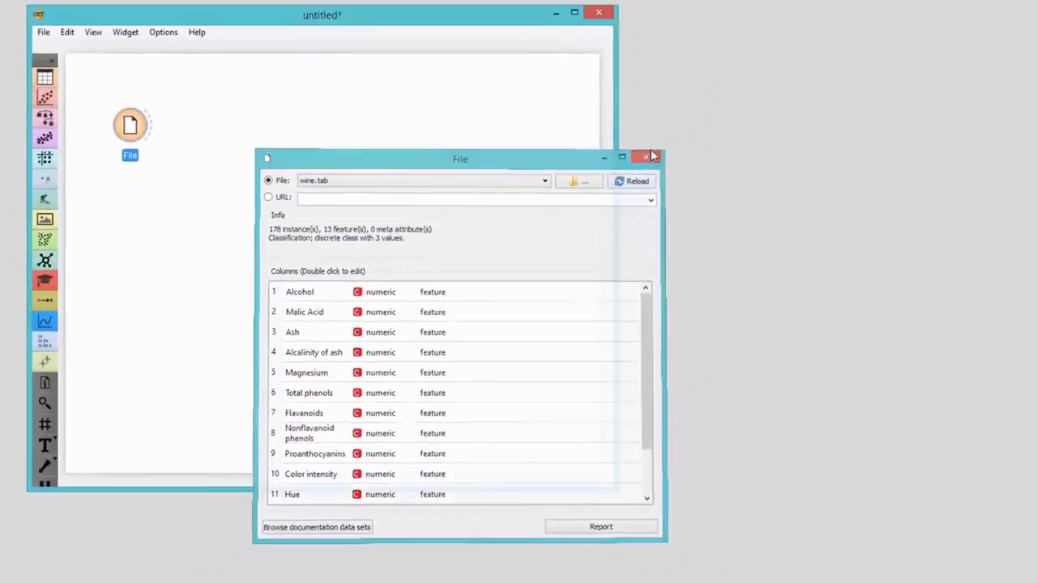
pyautogui.click(651, 156)
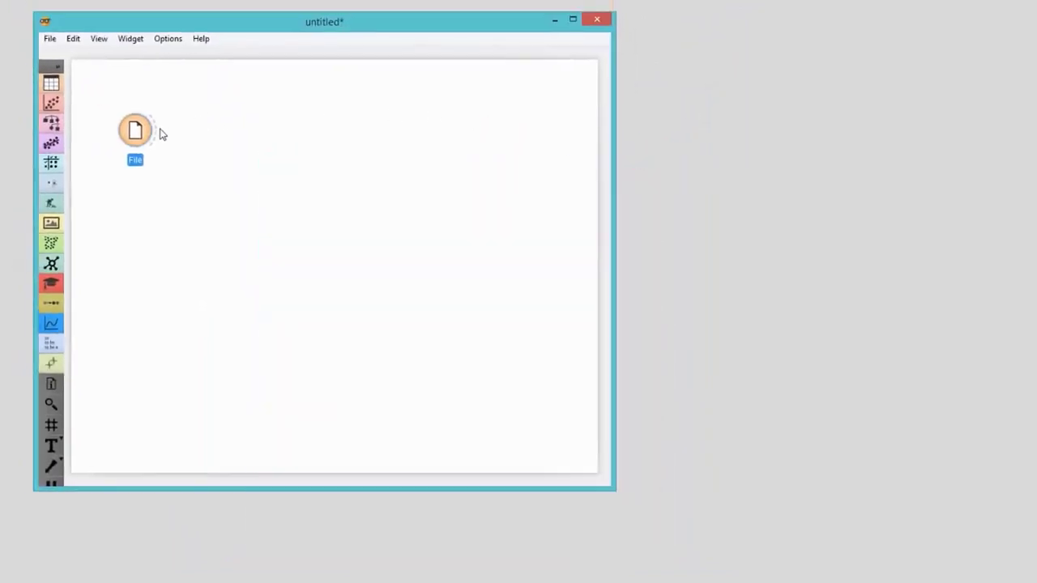
pyautogui.moveTo(161, 134); pyautogui.dragTo(209, 229)
pyautogui.write('p')
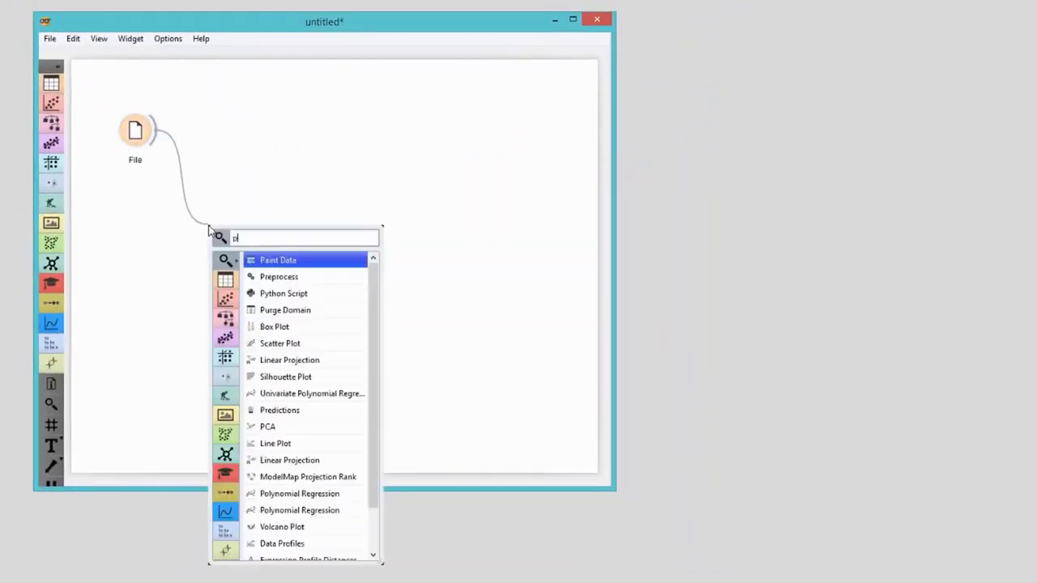
pyautogui.write('ca')
pyautogui.click(268, 260)
pyautogui.doubleClick(226, 225)
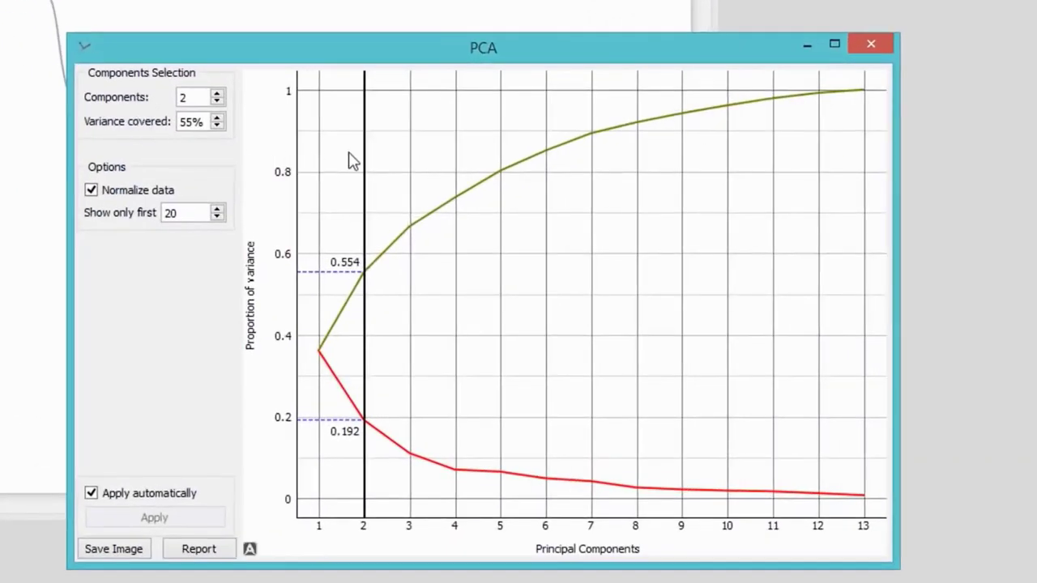
pyautogui.moveTo(372, 156); pyautogui.dragTo(491, 154)
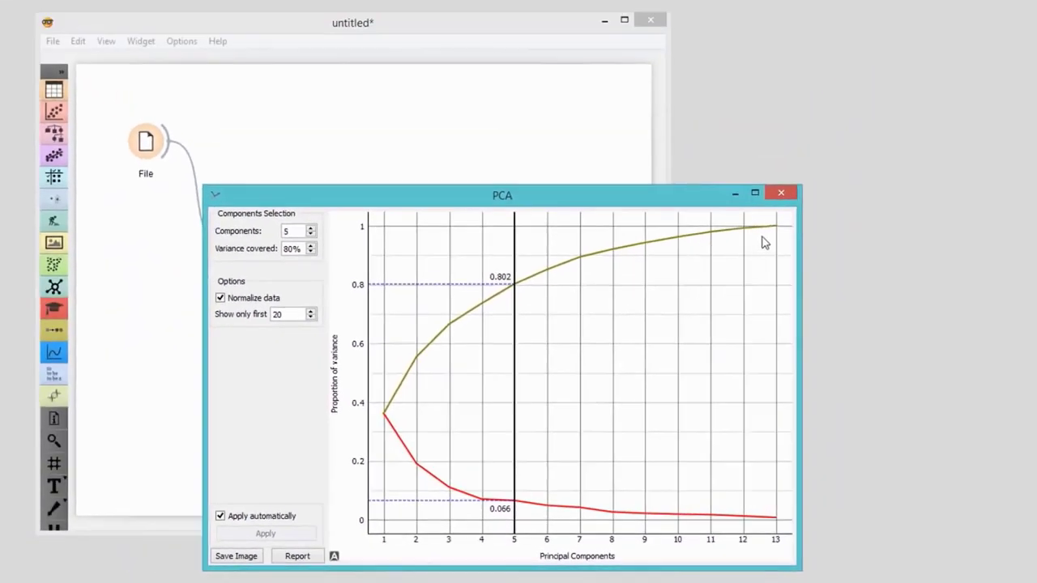
# Step: Send PCA's transformed wine data to a Data Table and inspect it
pyautogui.click(781, 195)
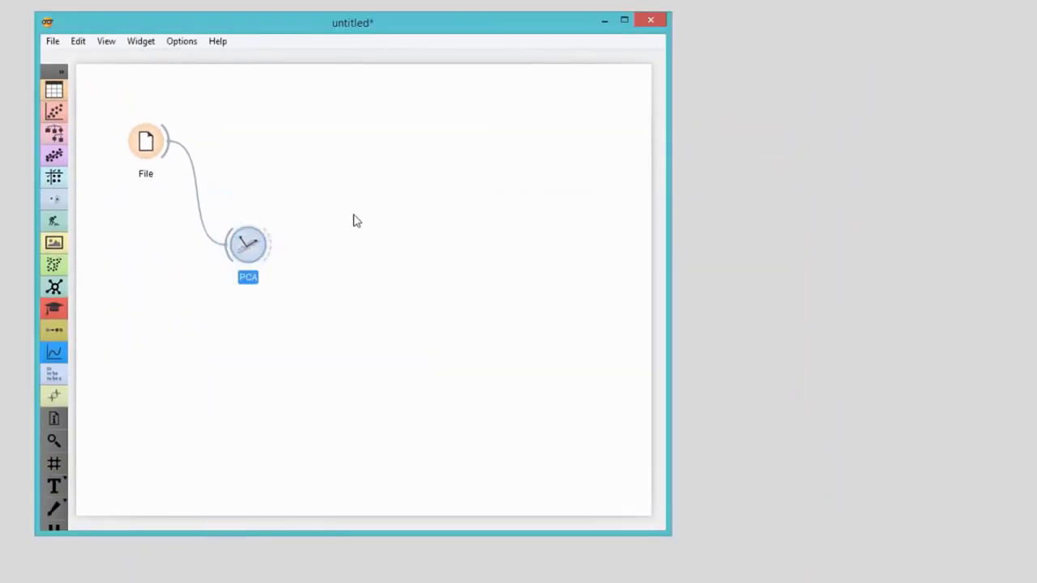
pyautogui.moveTo(268, 246); pyautogui.dragTo(344, 146)
pyautogui.write('da')
pyautogui.click(393, 179)
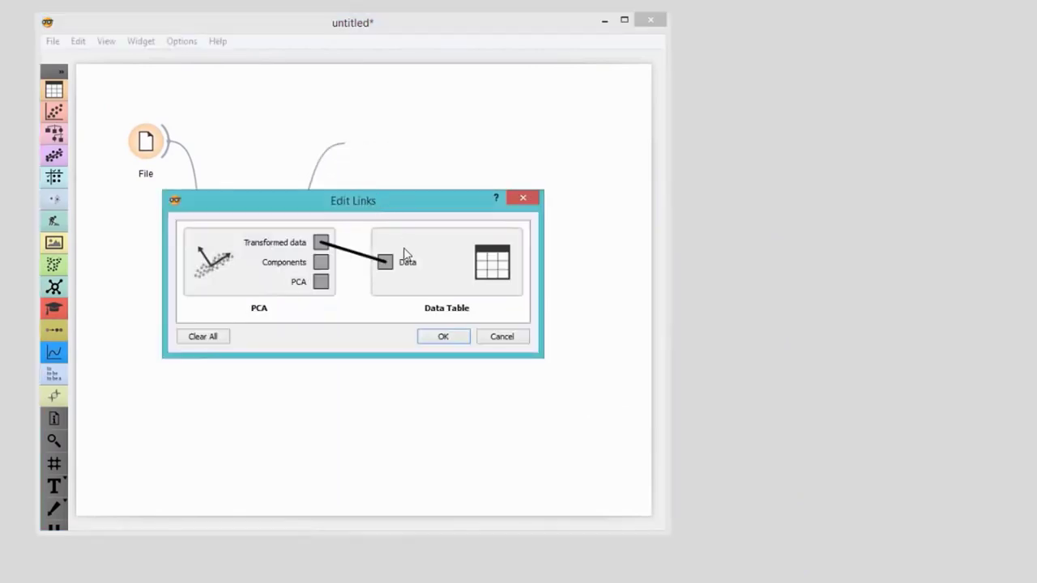
pyautogui.click(443, 336)
pyautogui.doubleClick(363, 158)
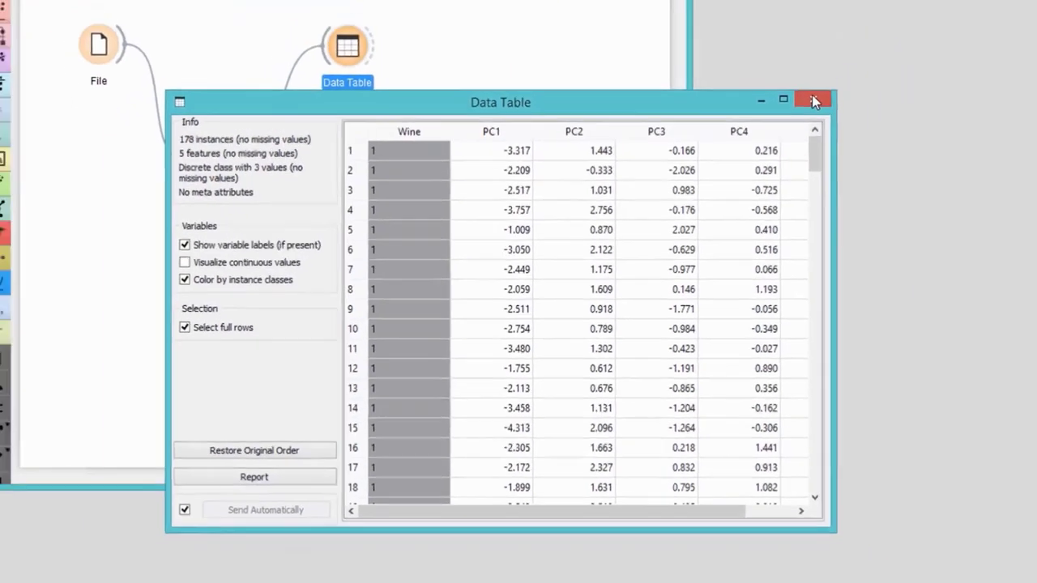
pyautogui.click(893, 31)
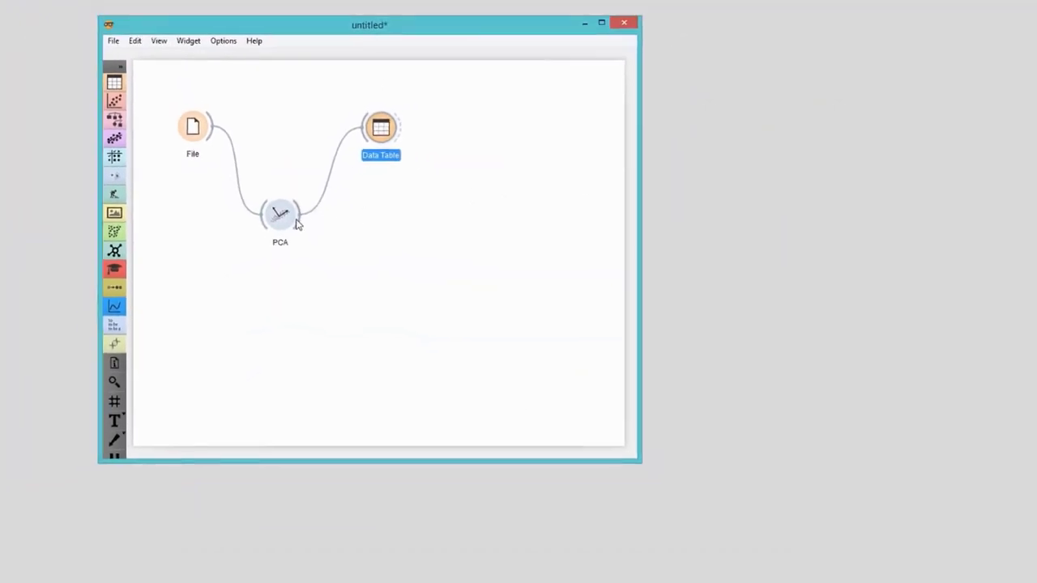
# Step: Add a Scatter Plot fed by PCA showing PC1 versus PC2 across three wine classes
pyautogui.moveTo(298, 220); pyautogui.dragTo(361, 264)
pyautogui.write('sca')
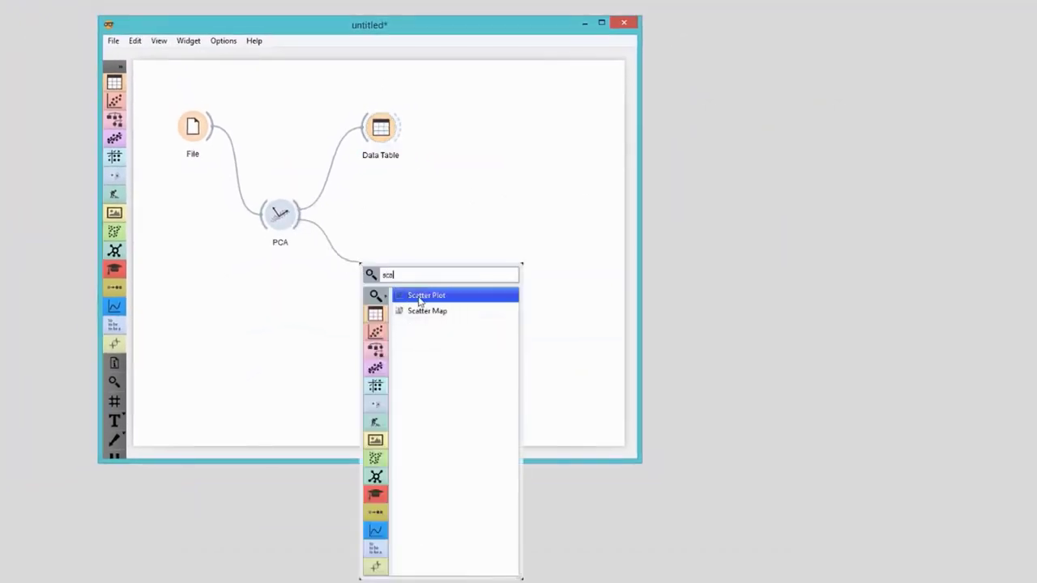
pyautogui.click(424, 301)
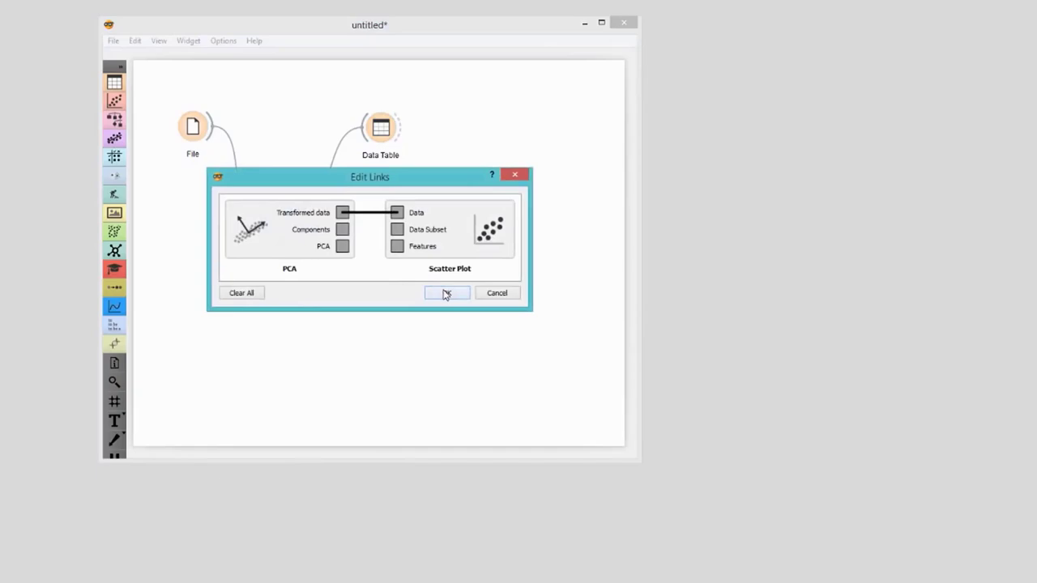
pyautogui.click(445, 295)
pyautogui.doubleClick(383, 274)
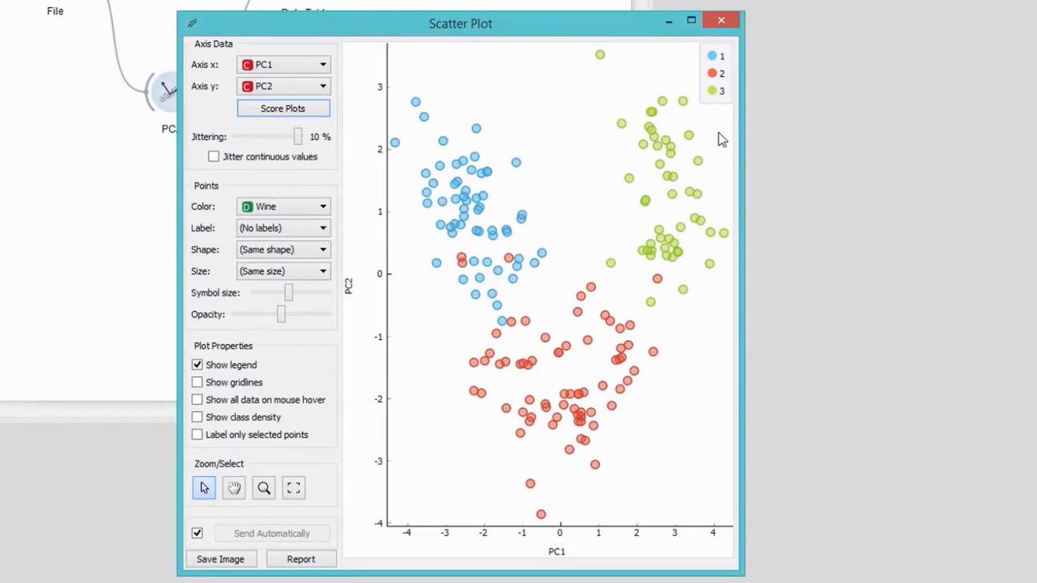
# Step: Also send PCA's components to the Data Table and review PC1–PC5 loadings over 13 wine features
pyautogui.click(720, 19)
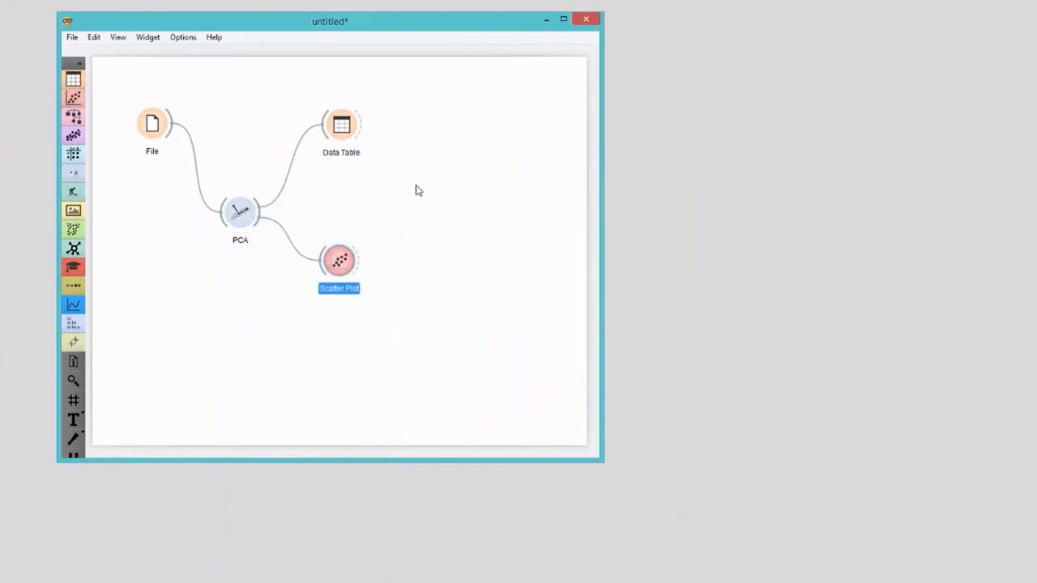
pyautogui.moveTo(259, 213); pyautogui.dragTo(324, 136)
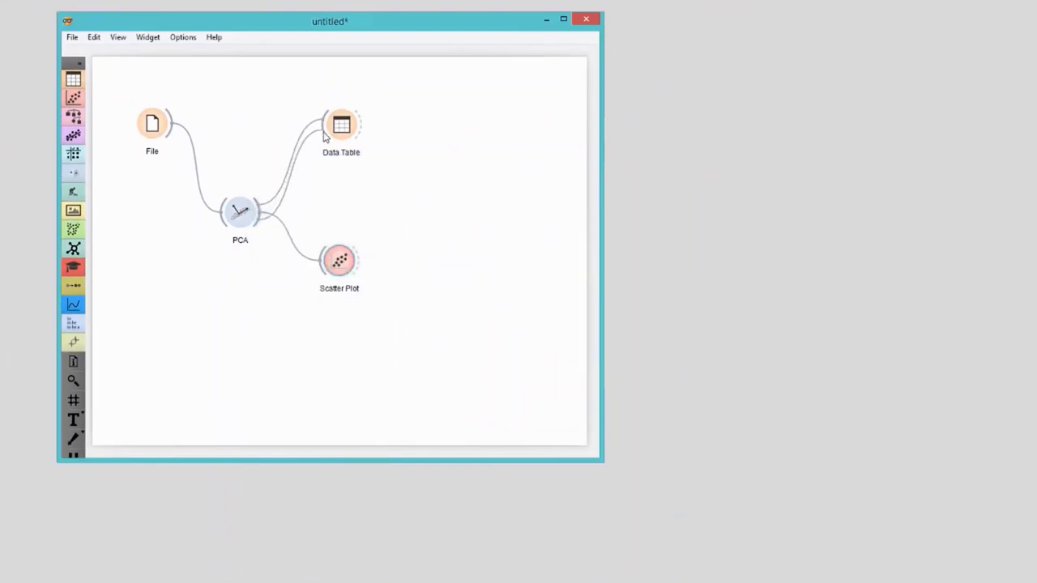
pyautogui.moveTo(302, 227); pyautogui.dragTo(353, 232)
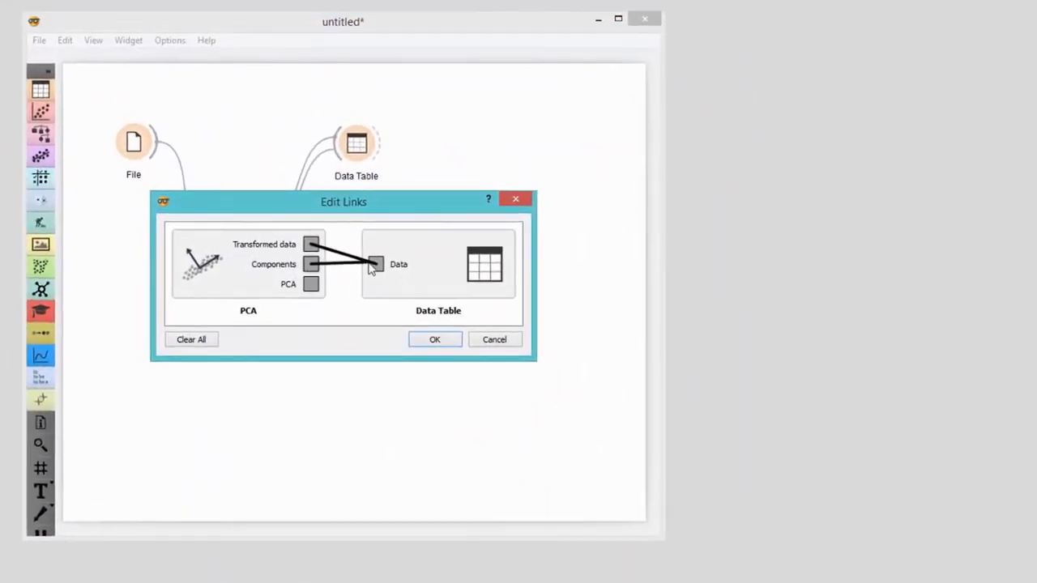
pyautogui.click(432, 339)
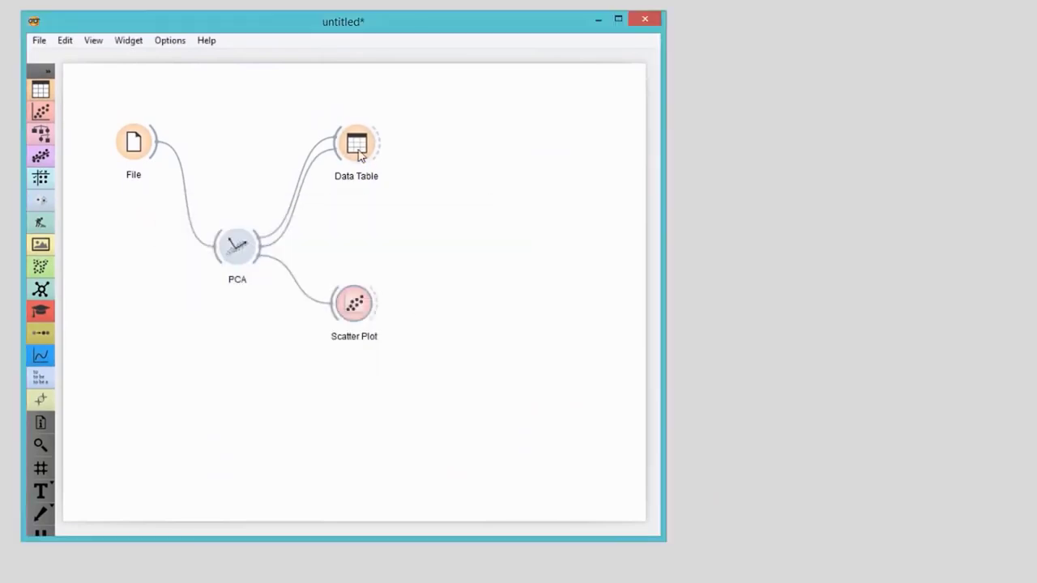
pyautogui.doubleClick(359, 154)
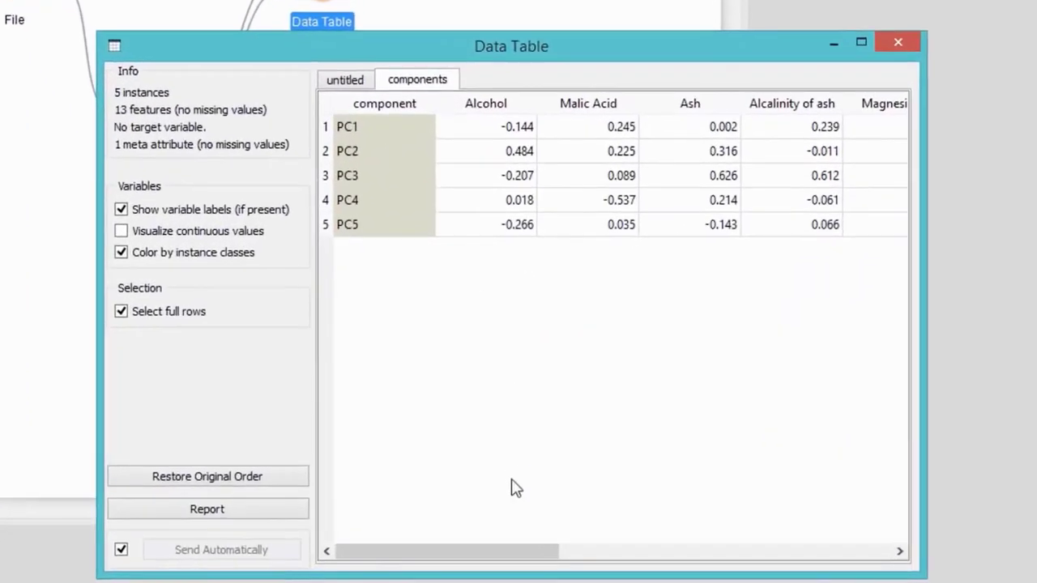
pyautogui.moveTo(512, 556); pyautogui.dragTo(720, 562)
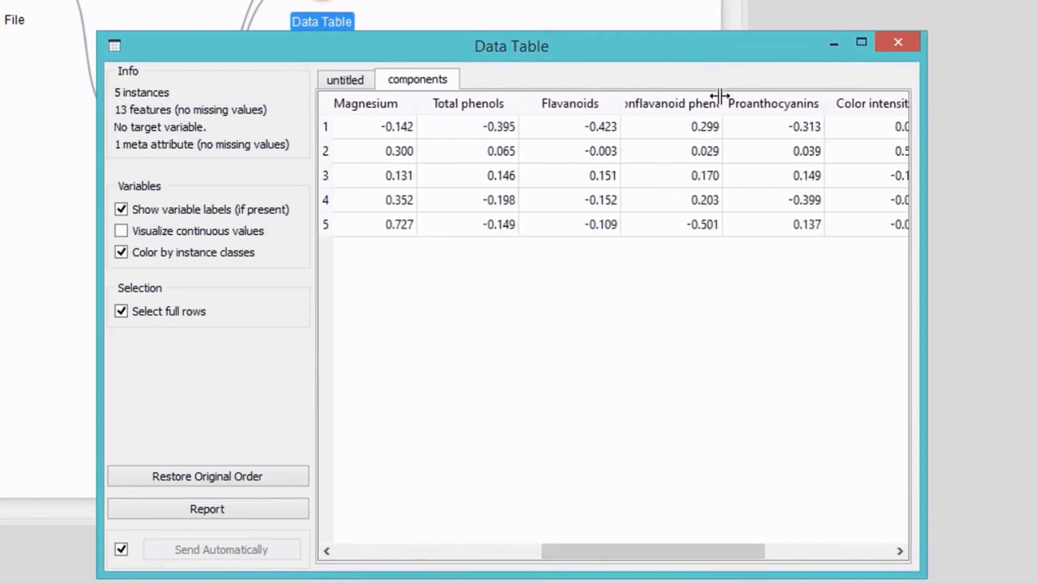
pyautogui.moveTo(718, 97); pyautogui.dragTo(766, 99)
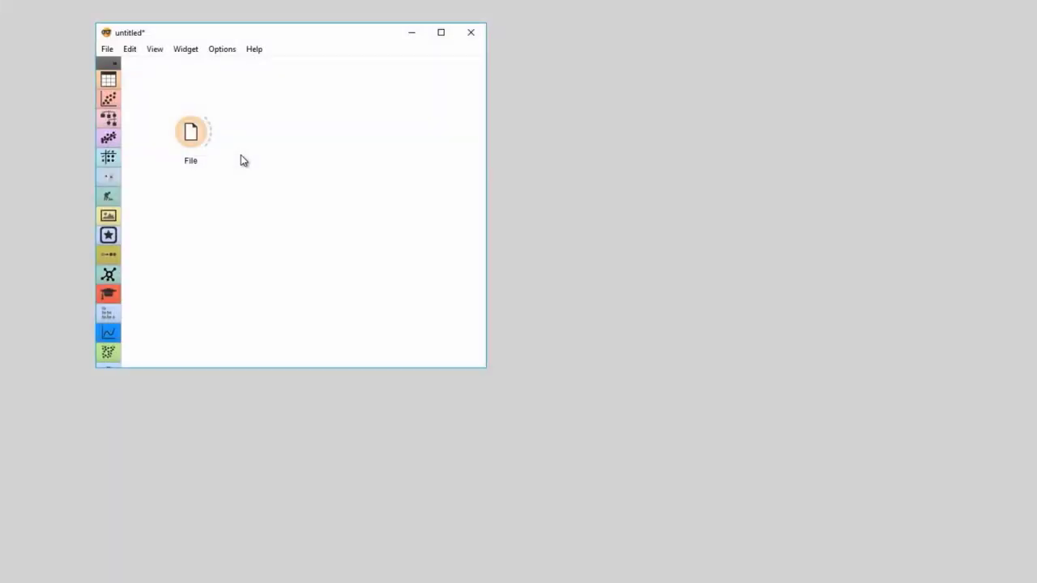
pyautogui.doubleClick(199, 139)
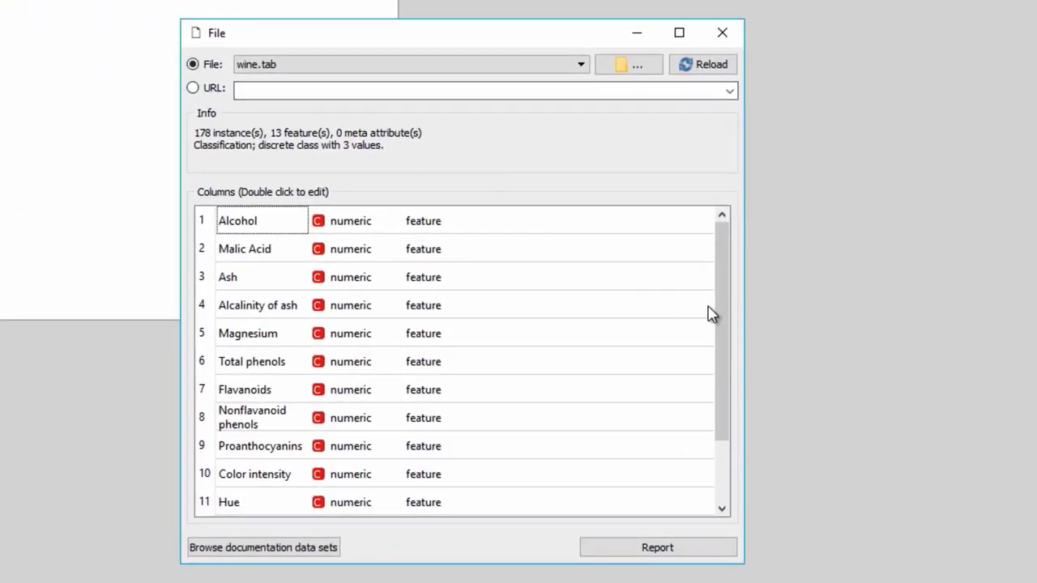
pyautogui.click(720, 316)
pyautogui.moveTo(722, 318); pyautogui.dragTo(725, 379)
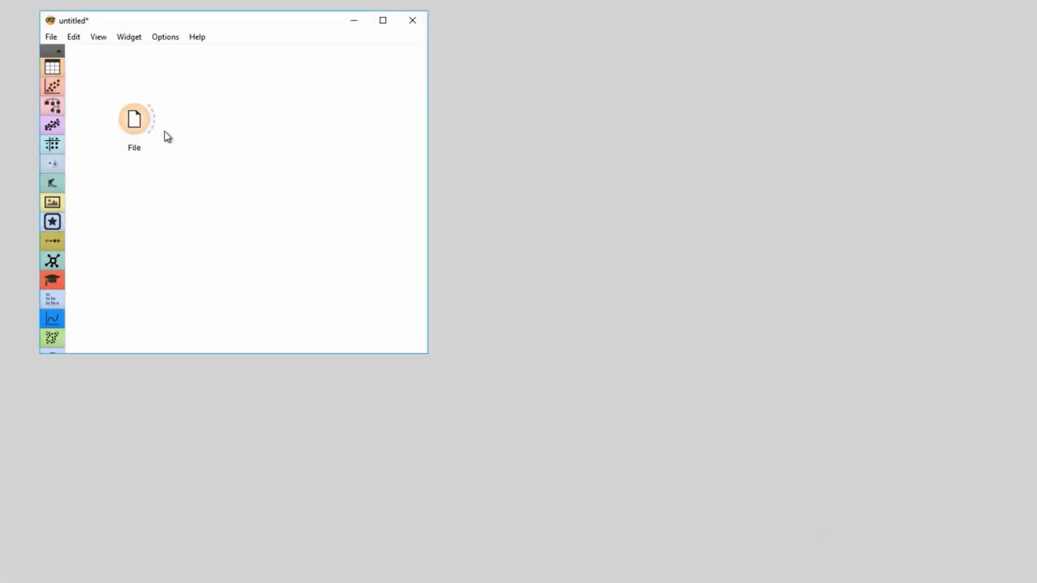
# Step: Link a Rank widget to File, add ReliefF scoring, and sort features by descending ReliefF
pyautogui.moveTo(154, 125); pyautogui.dragTo(225, 112)
pyautogui.write('ran')
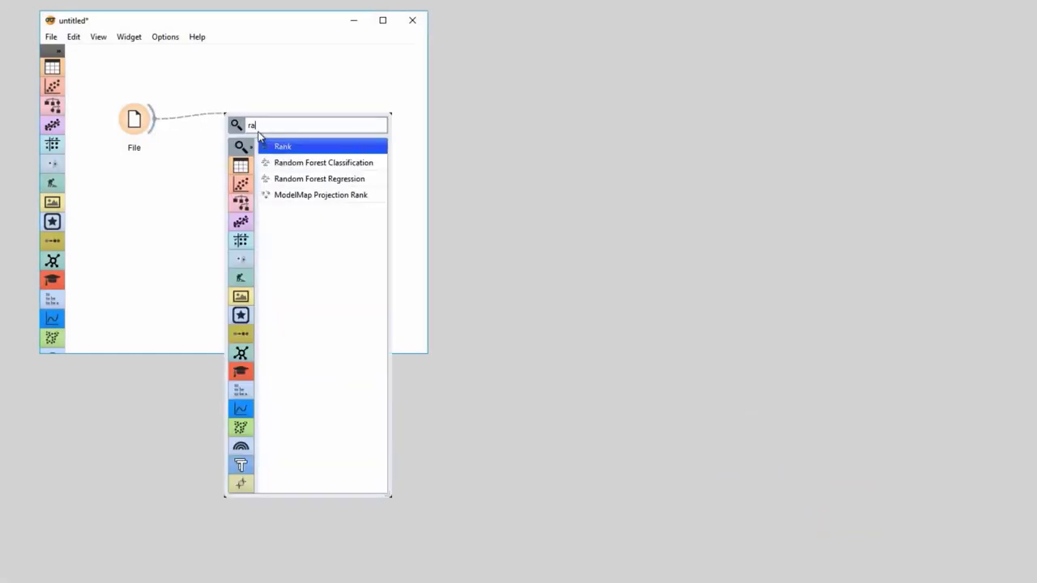
pyautogui.click(288, 148)
pyautogui.doubleClick(254, 126)
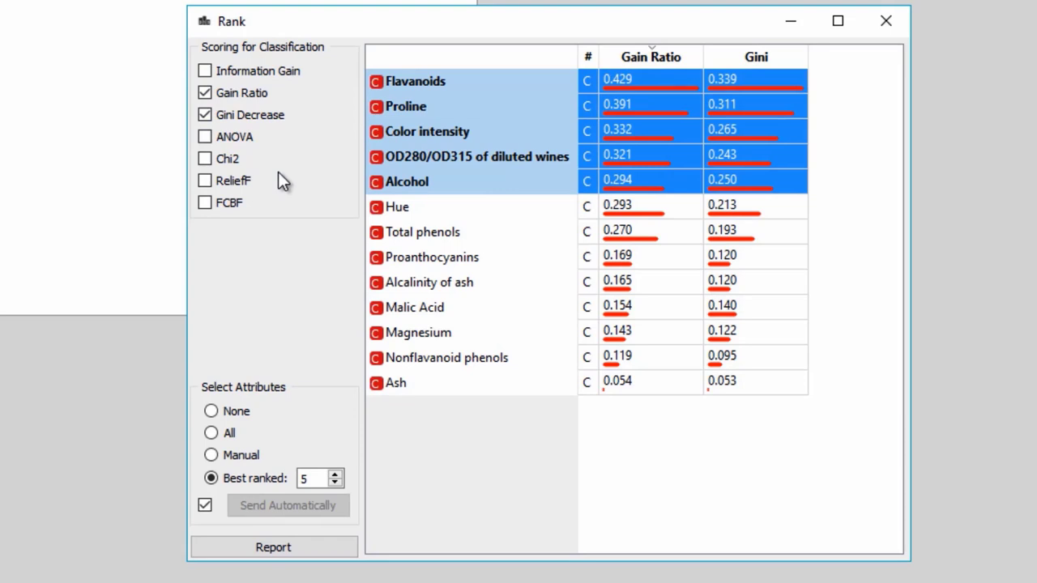
pyautogui.click(205, 181)
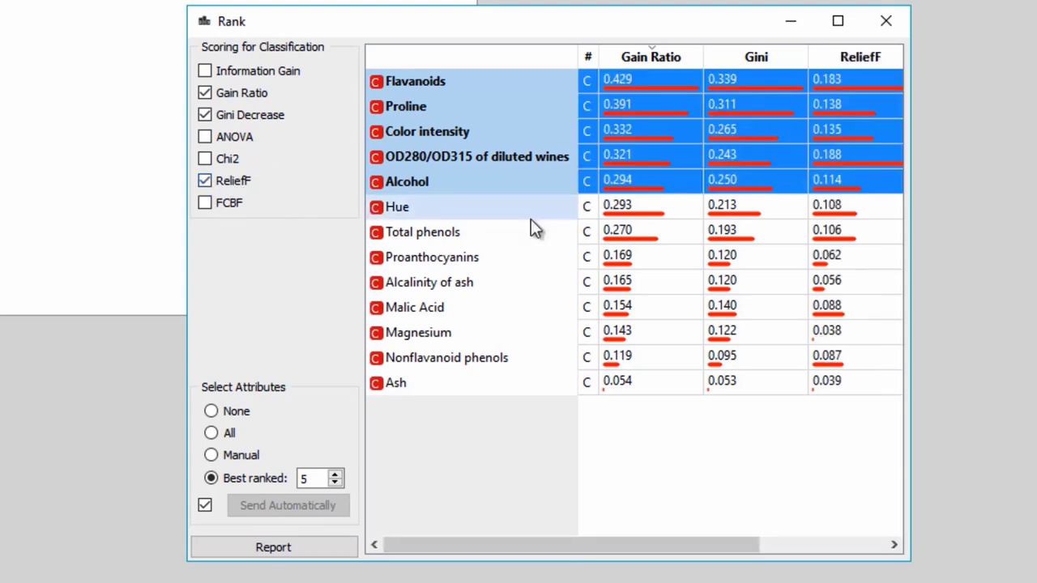
pyautogui.moveTo(911, 219); pyautogui.dragTo(969, 218)
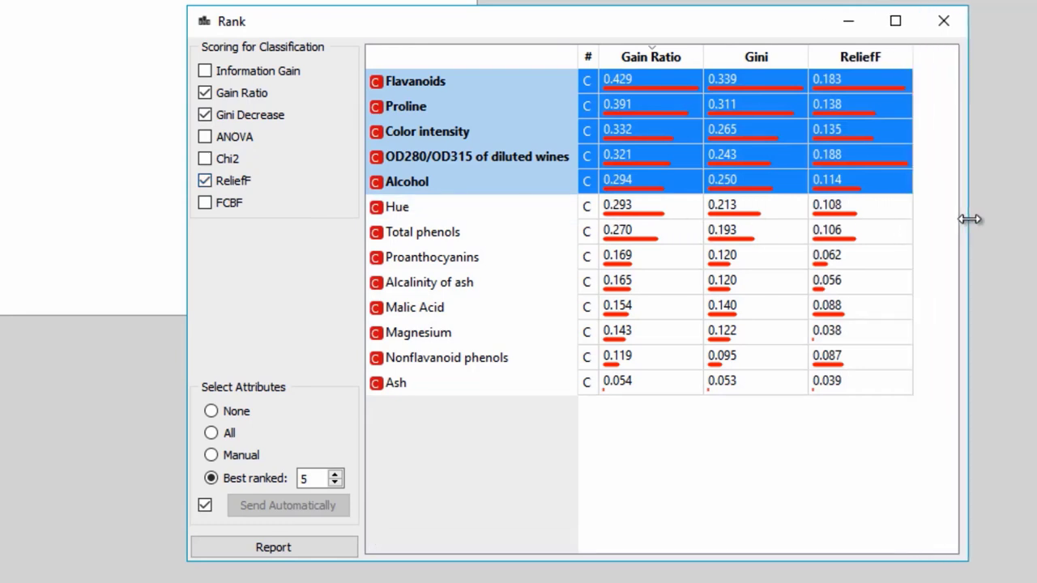
pyautogui.click(884, 59)
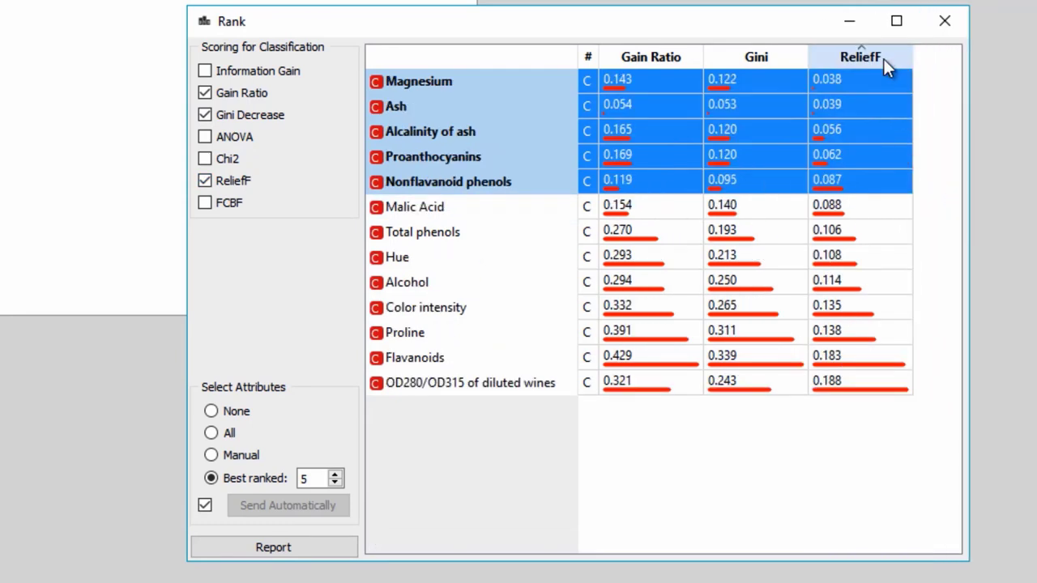
pyautogui.click(884, 59)
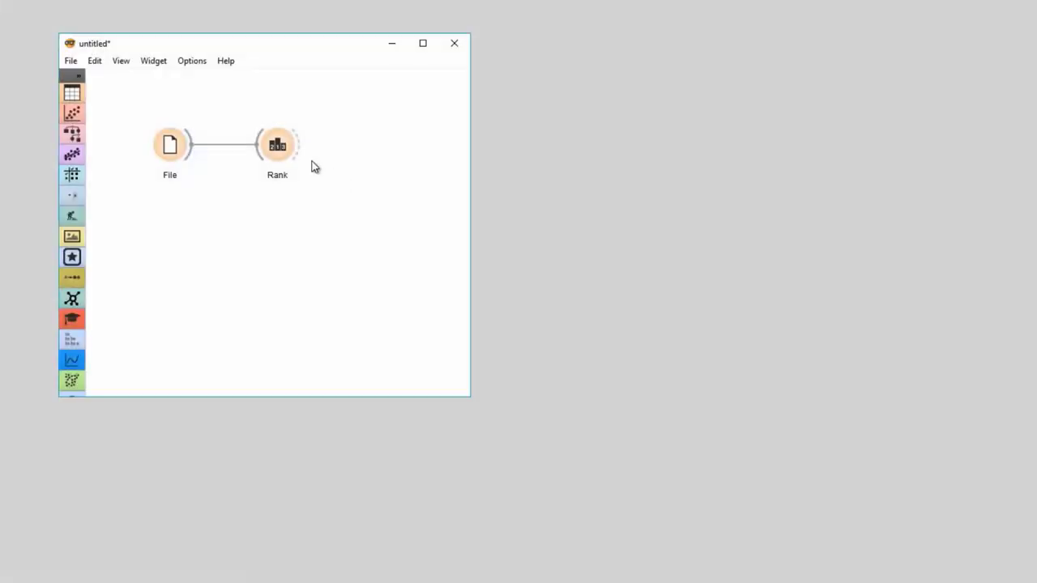
# Step: Add a Box Plot fed by Rank and group its boxes by Wine class
pyautogui.moveTo(300, 152); pyautogui.dragTo(352, 150)
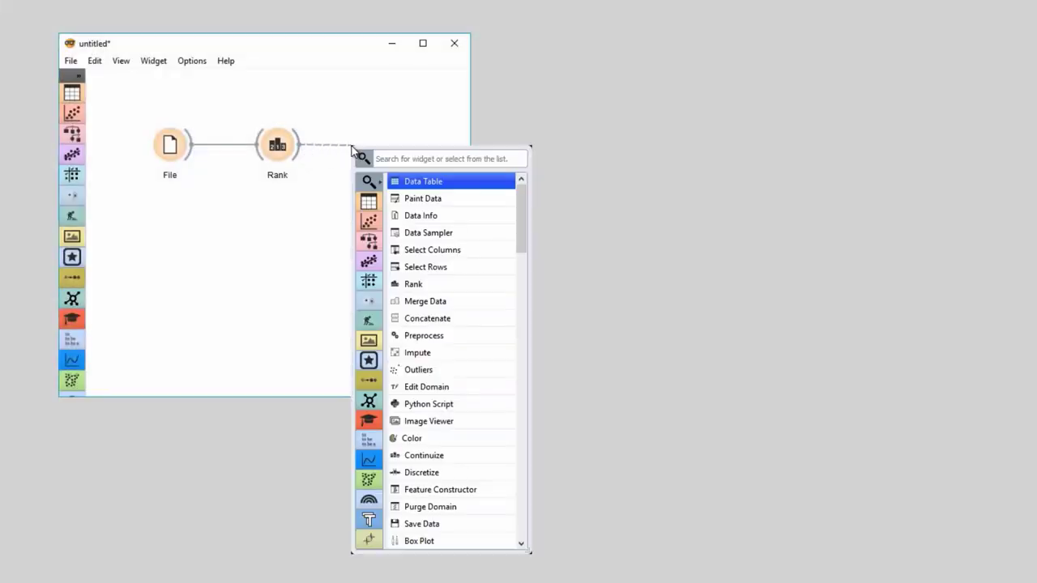
pyautogui.write('box')
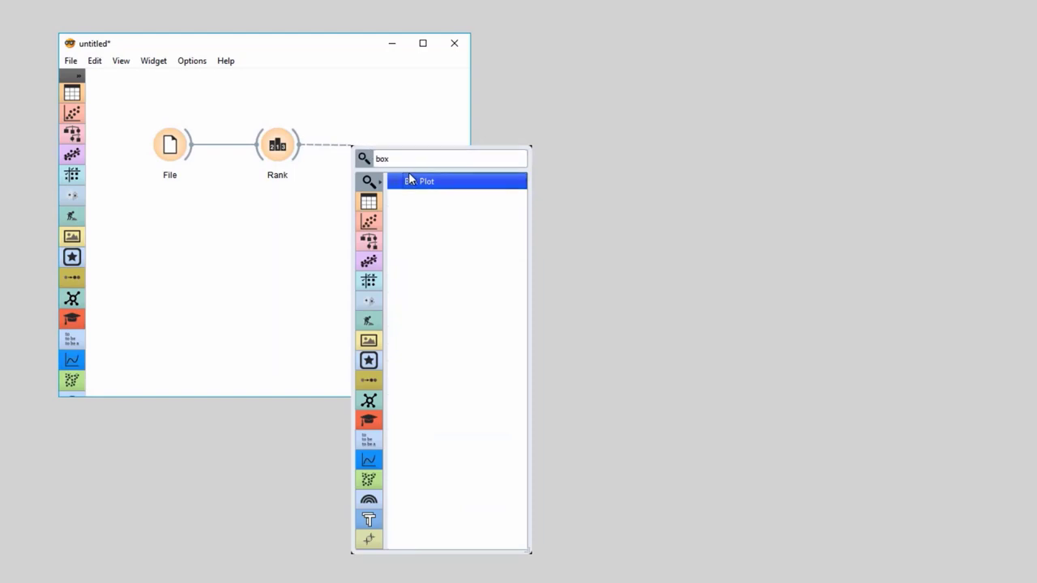
pyautogui.click(409, 180)
pyautogui.doubleClick(370, 143)
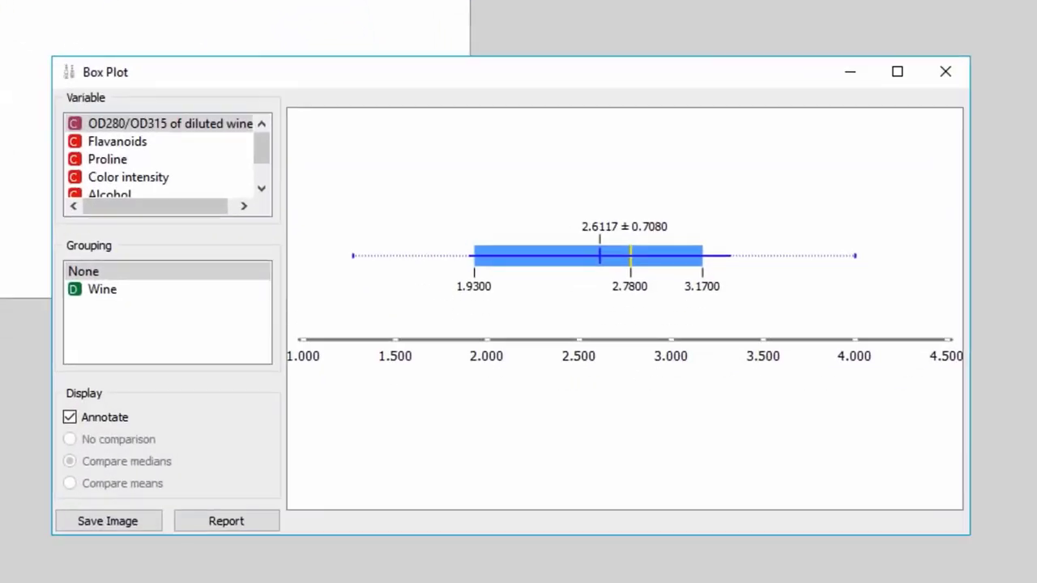
pyautogui.click(174, 293)
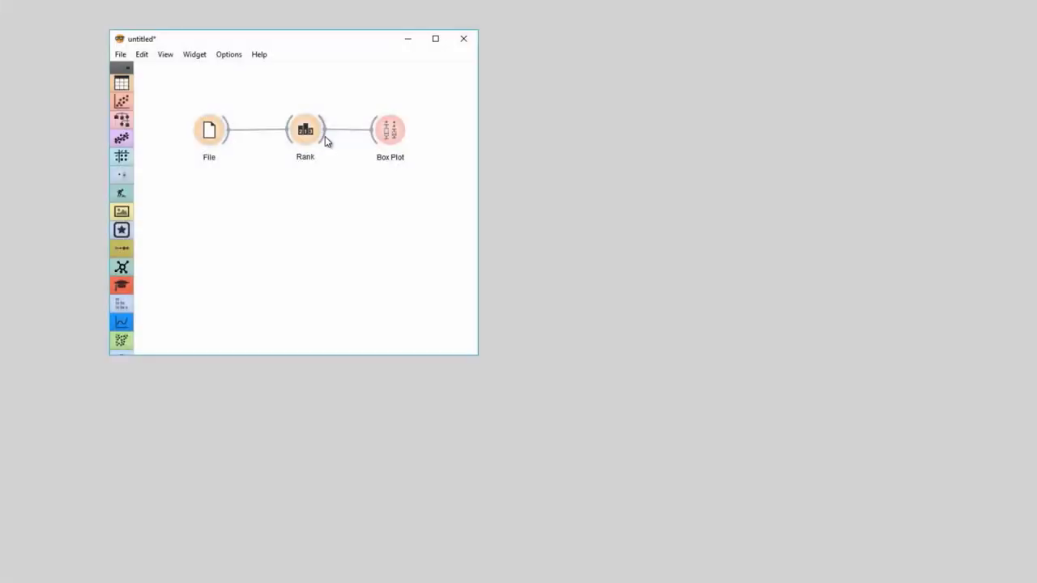
# Step: Add Distributions after Rank and view Proline, Flavanoids, Color intensity and Alcohol per wine class
pyautogui.moveTo(327, 142); pyautogui.dragTo(377, 208)
pyautogui.write('dis')
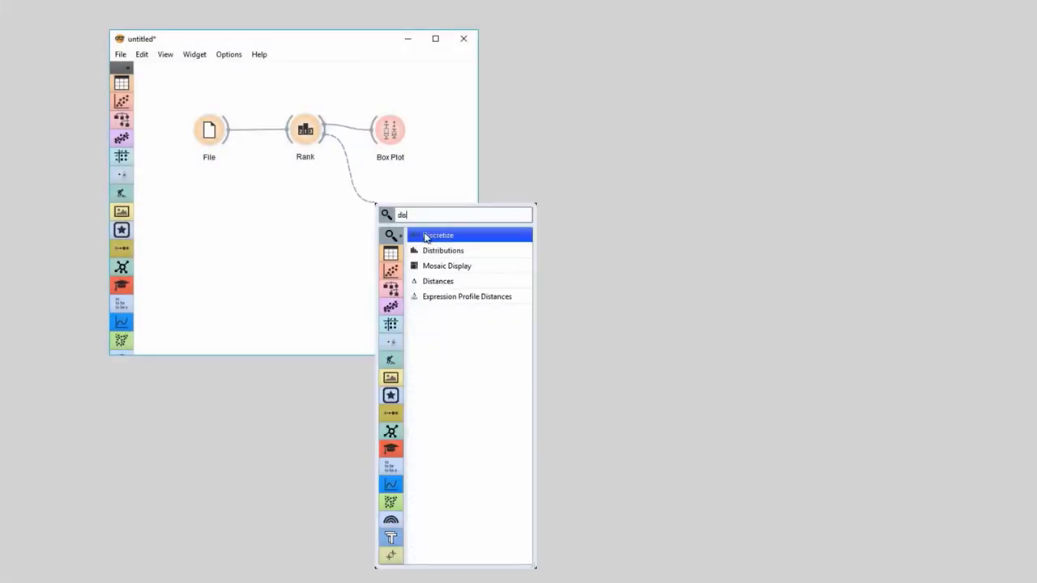
pyautogui.click(447, 250)
pyautogui.doubleClick(401, 210)
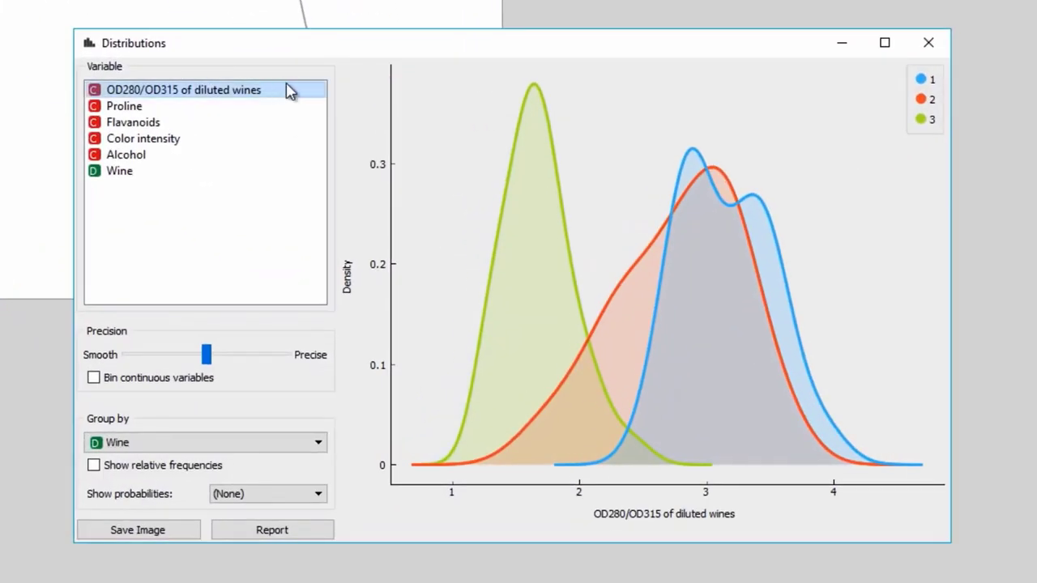
pyautogui.click(248, 111)
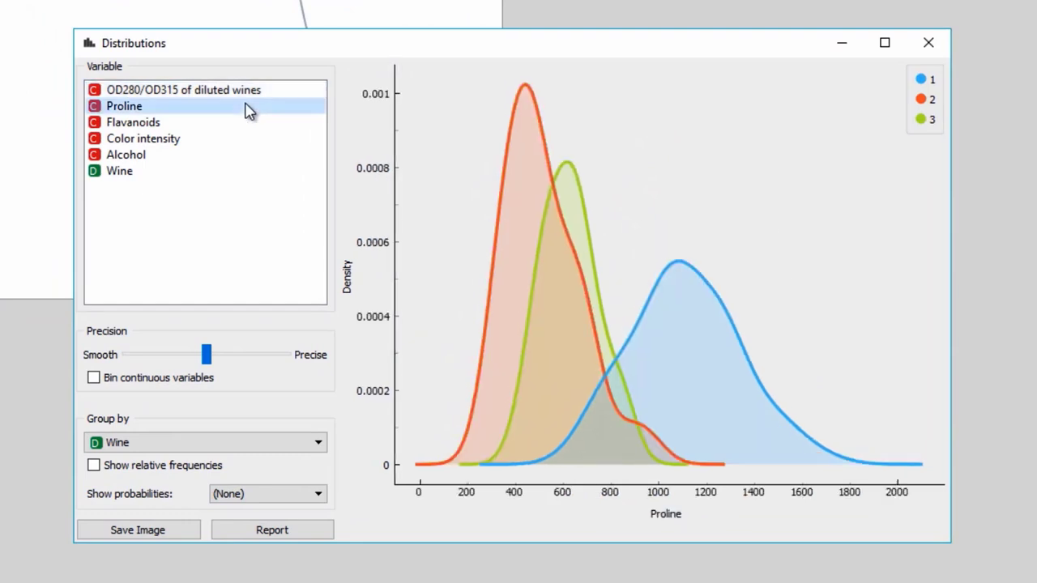
pyautogui.click(238, 124)
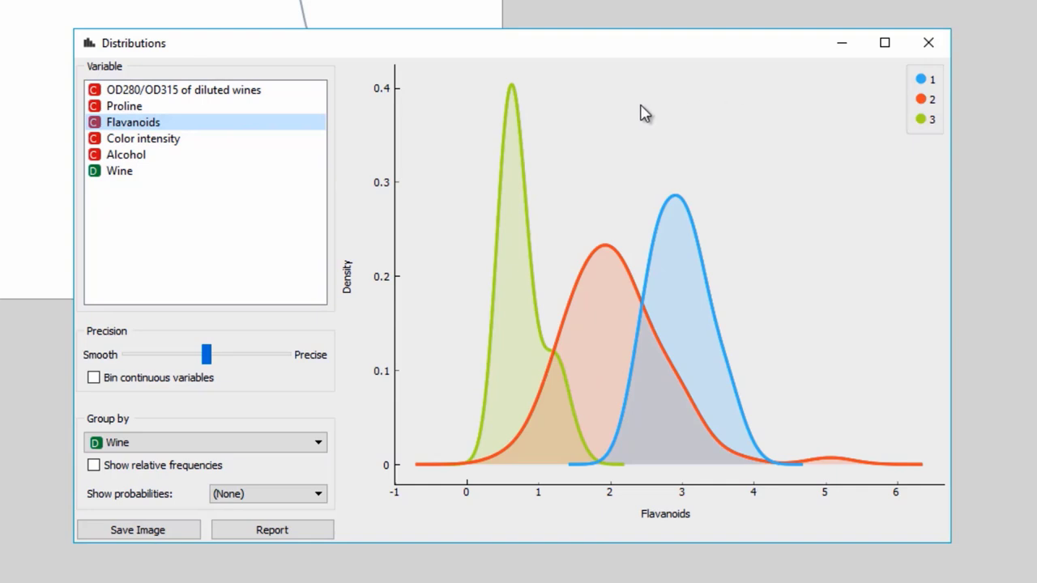
pyautogui.click(267, 147)
pyautogui.click(253, 161)
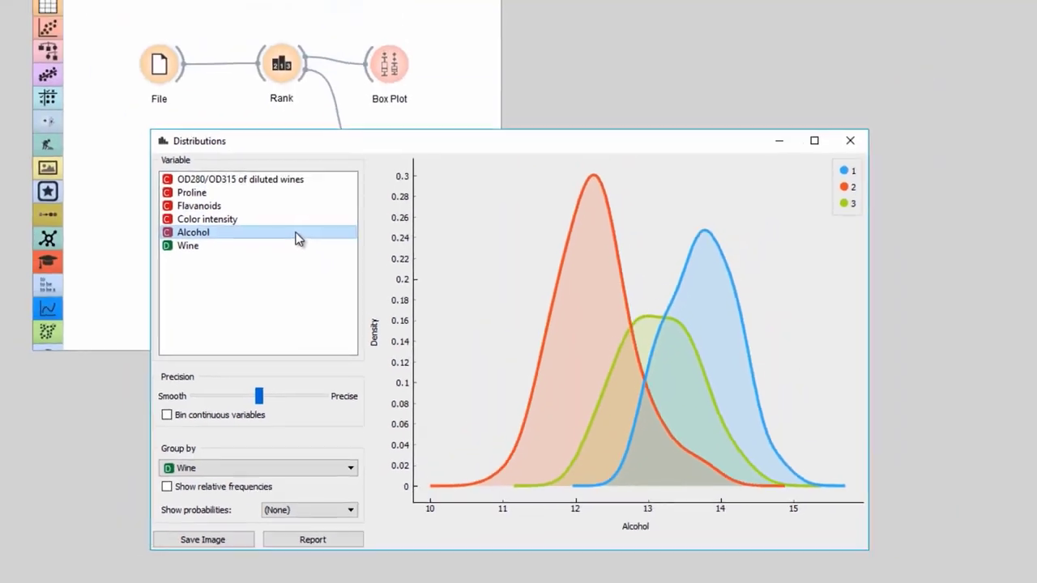
# Step: Load housing.tab in the File widget and reopen Rank to see its regression scores
pyautogui.click(811, 189)
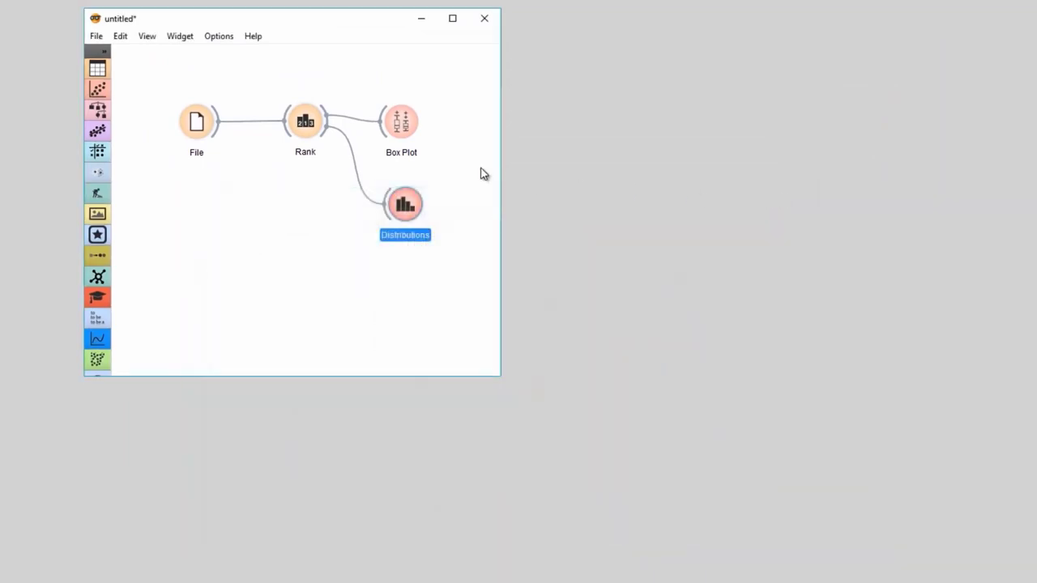
pyautogui.doubleClick(204, 122)
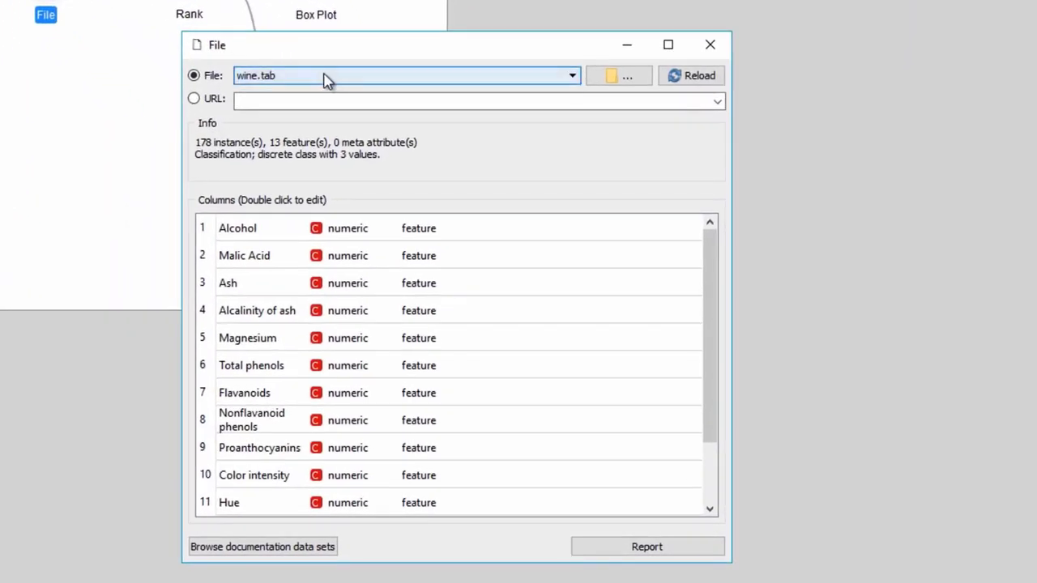
pyautogui.click(326, 79)
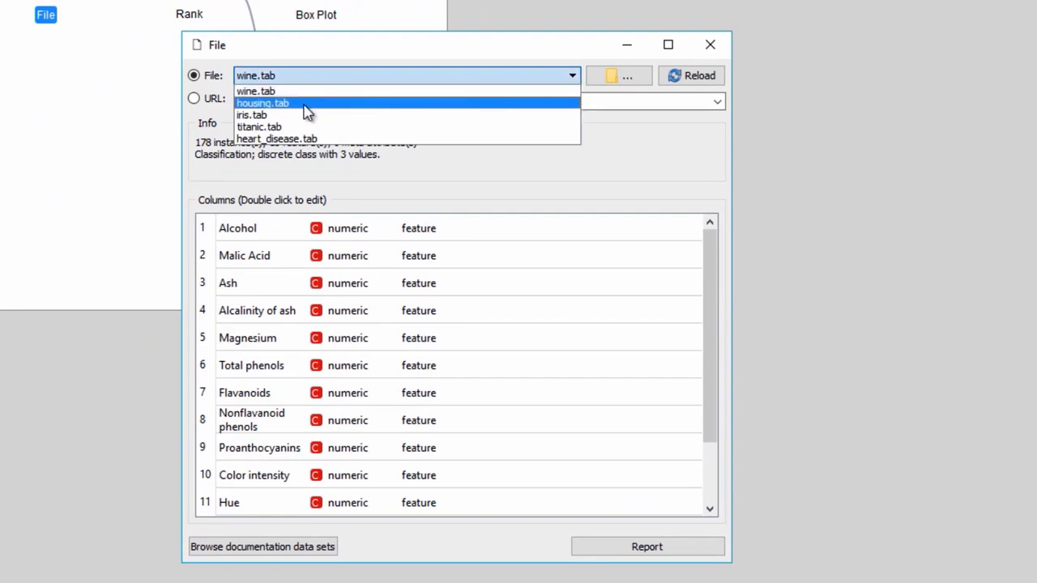
pyautogui.click(304, 105)
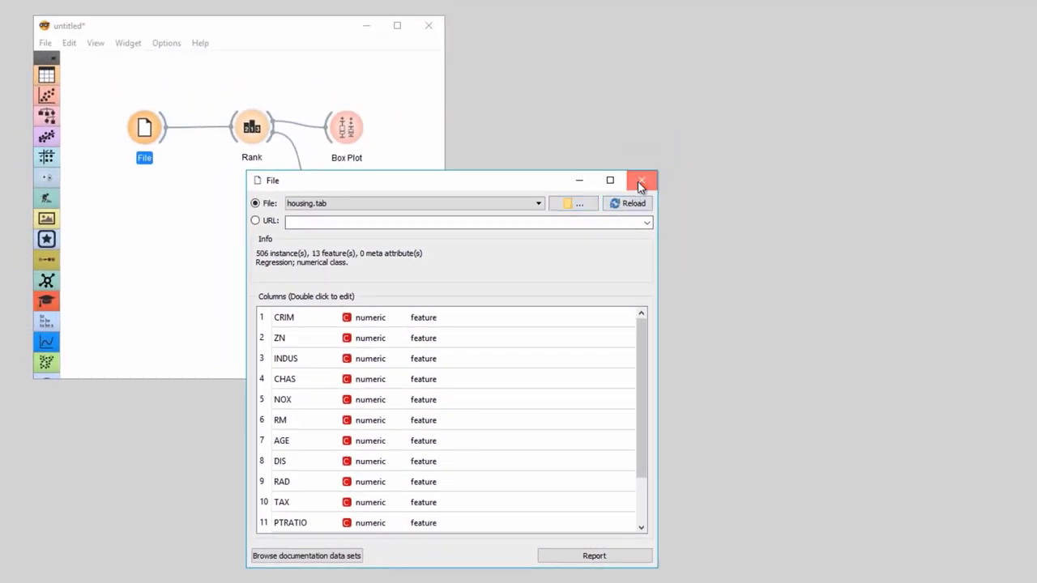
pyautogui.click(641, 181)
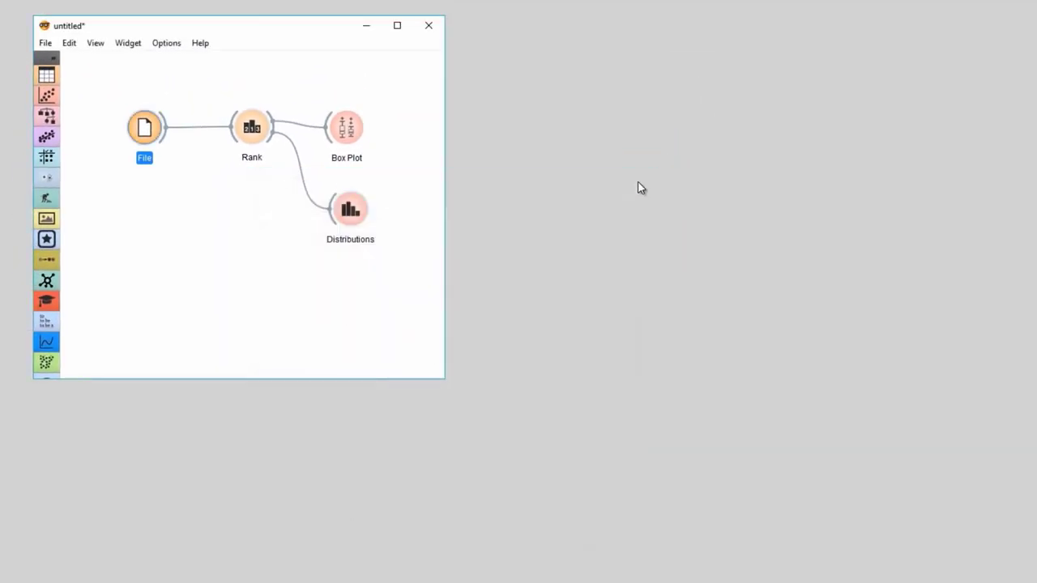
pyautogui.doubleClick(254, 134)
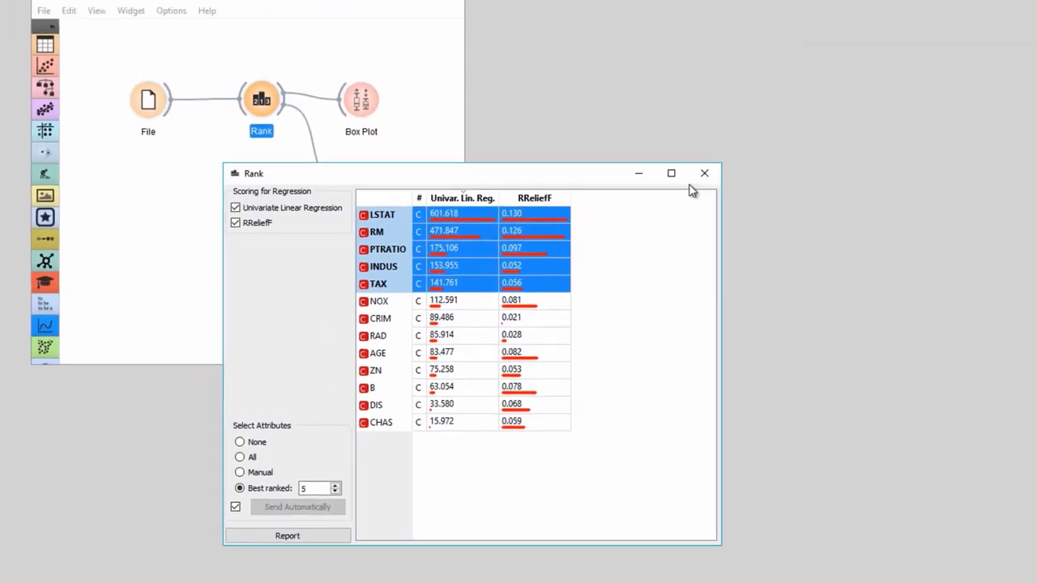
# Step: Close the Rank window after reviewing the housing feature scores, LSTAT on top
pyautogui.click(690, 195)
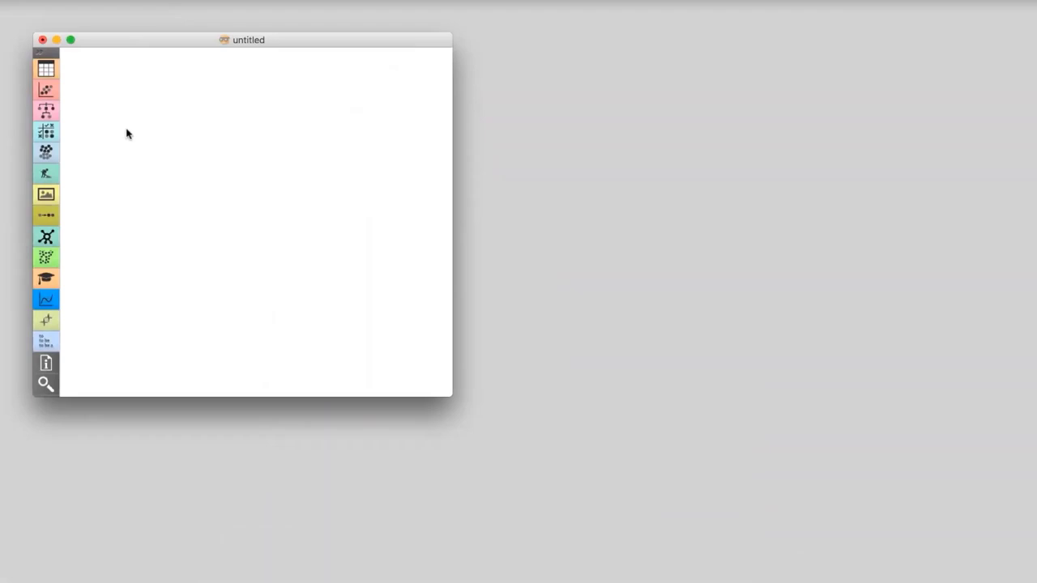
# Step: Add a Paint Data widget and brush three separate point clusters on its plot
pyautogui.rightClick(124, 134)
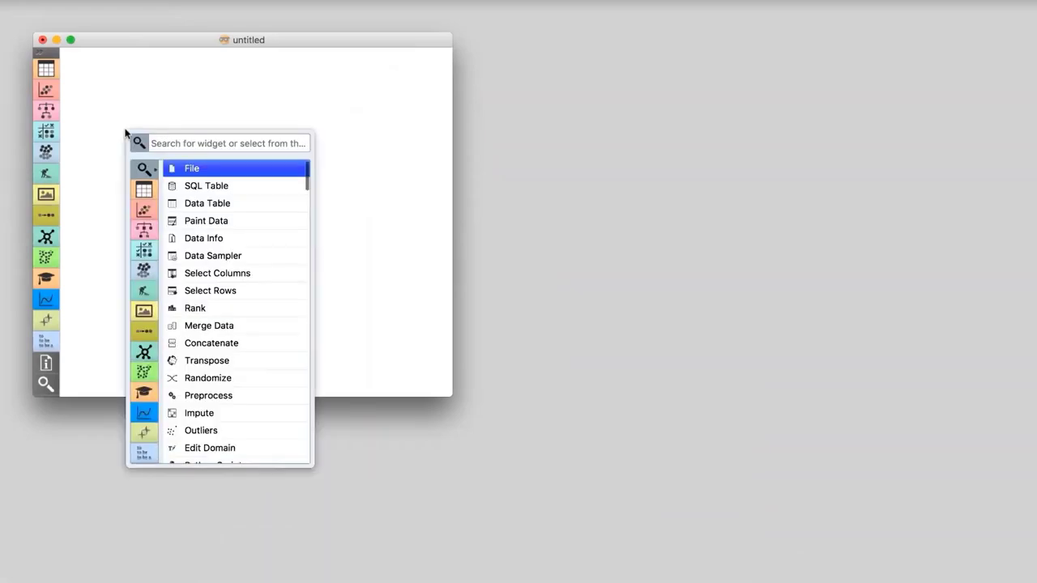
pyautogui.write('pain')
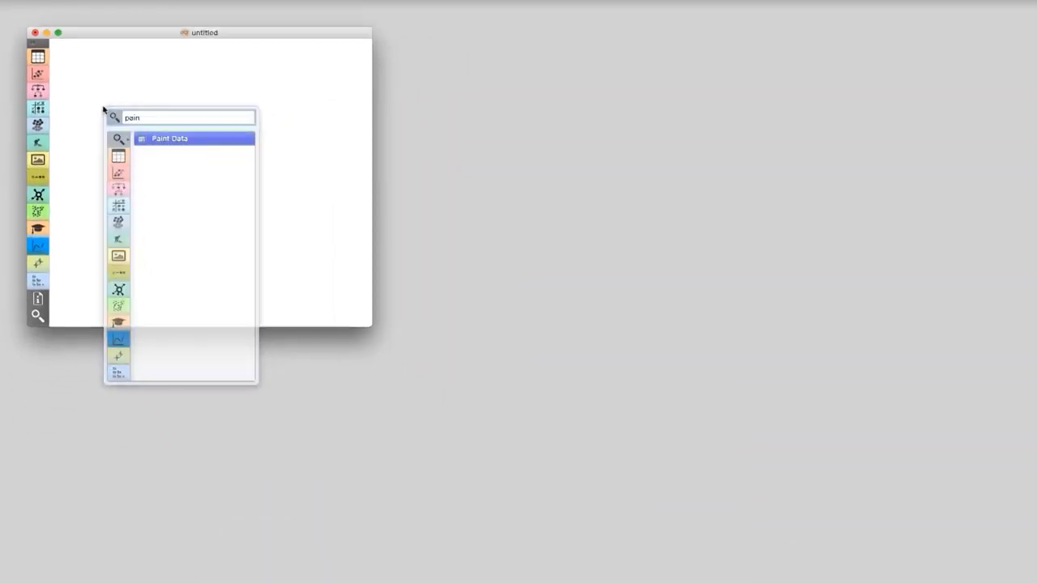
pyautogui.press('Return')
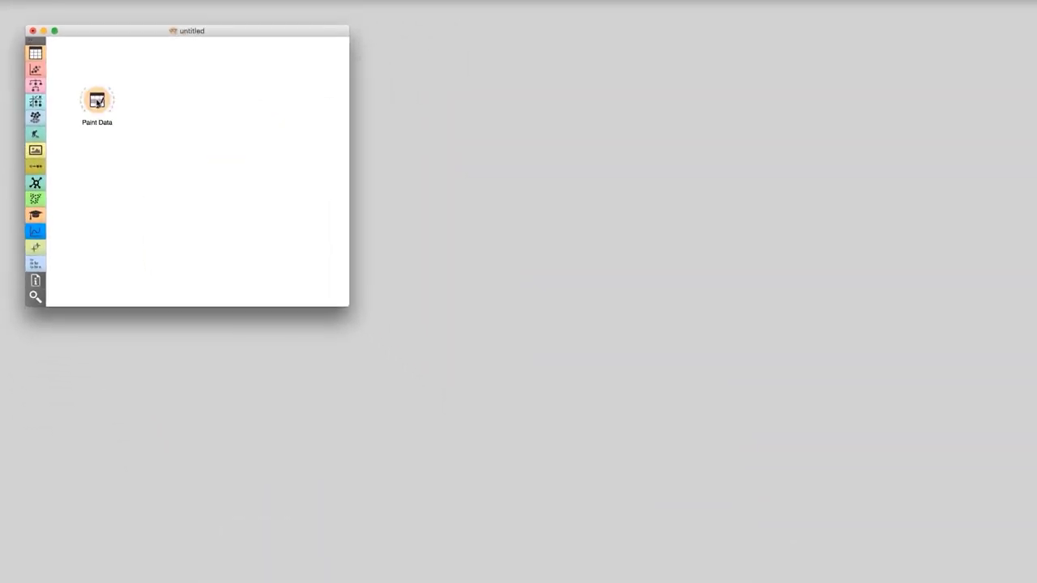
pyautogui.doubleClick(103, 108)
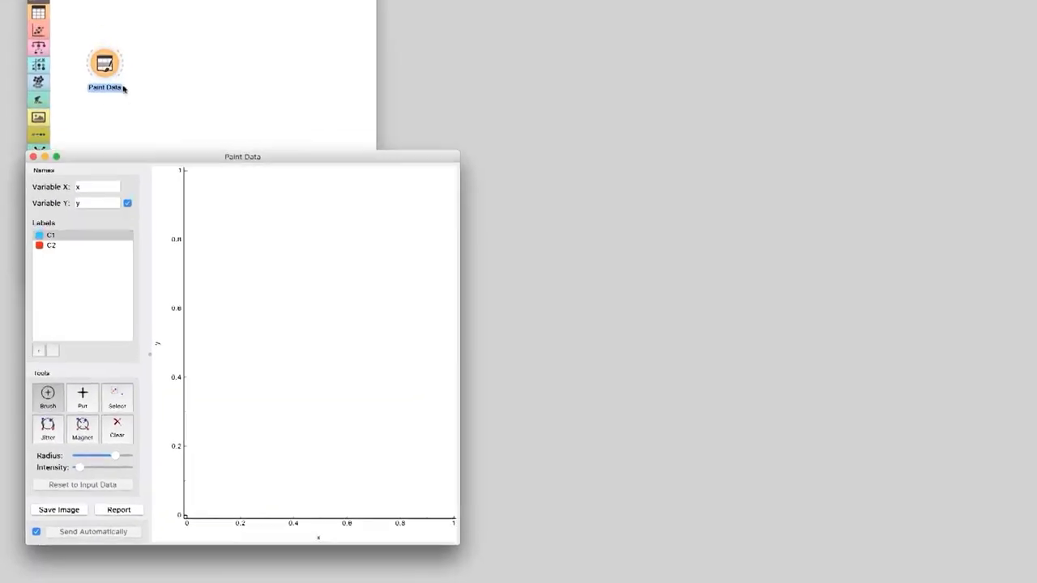
pyautogui.click(227, 404)
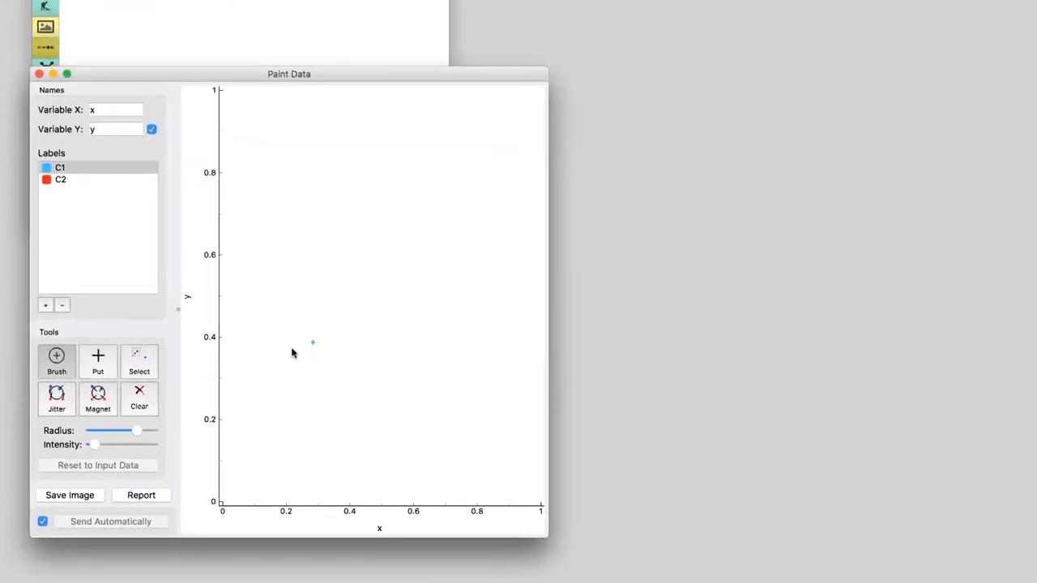
pyautogui.moveTo(293, 352)
pyautogui.mouseDown()
pyautogui.moveTo(368, 230)
pyautogui.moveTo(356, 224)
pyautogui.moveTo(429, 342)
pyautogui.moveTo(413, 350)
pyautogui.mouseUp()
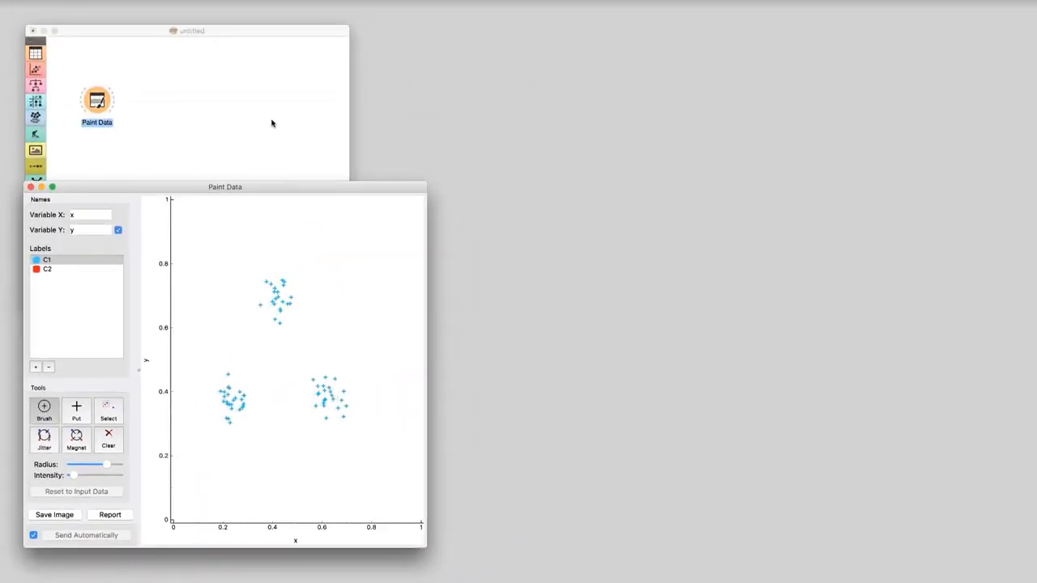
# Step: Connect Paint Data's output to a new k-Means widget
pyautogui.moveTo(113, 101); pyautogui.dragTo(165, 106)
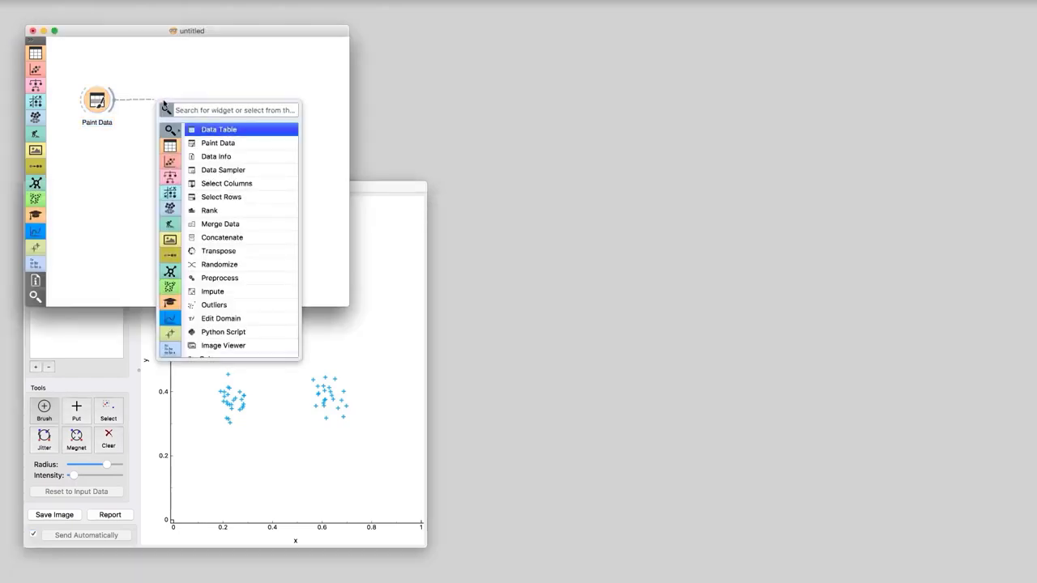
pyautogui.write('k')
pyautogui.press('Down')
pyautogui.press('Return')
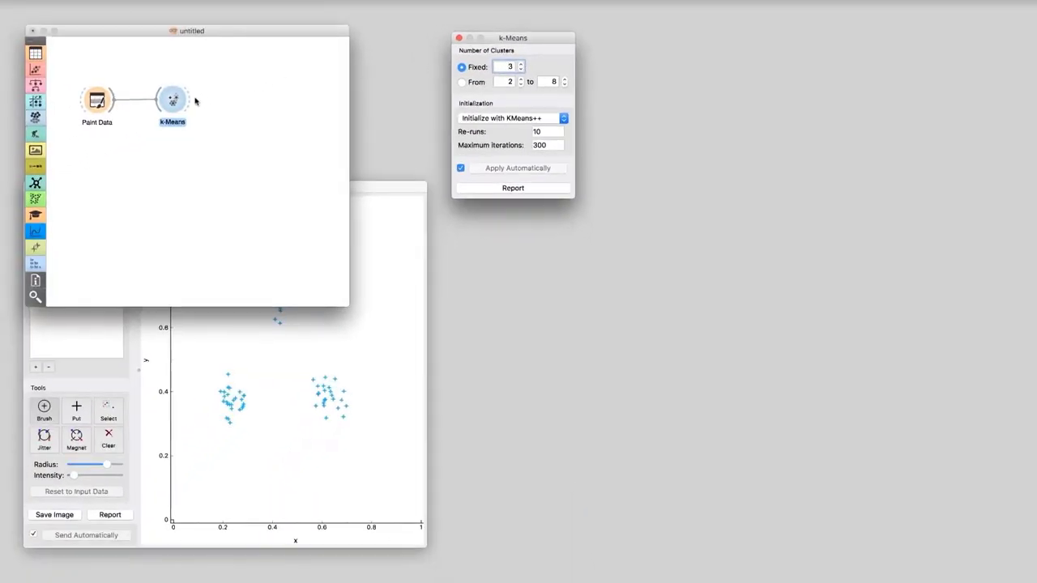
# Step: Attach a Scatter Plot to k-Means' output and open it
pyautogui.moveTo(191, 101); pyautogui.dragTo(227, 100)
pyautogui.write('sca')
pyautogui.press('Return')
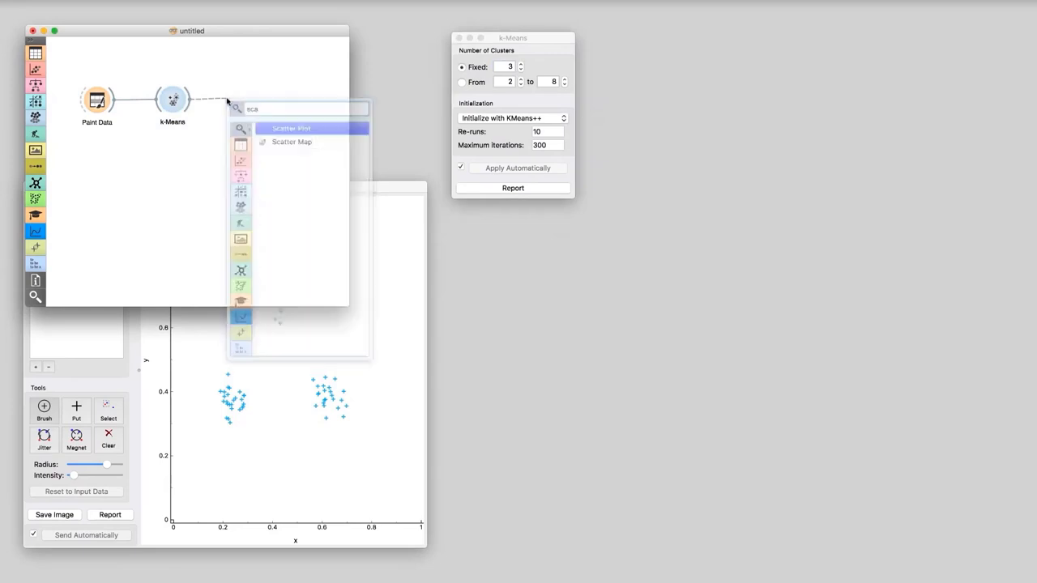
pyautogui.doubleClick(242, 99)
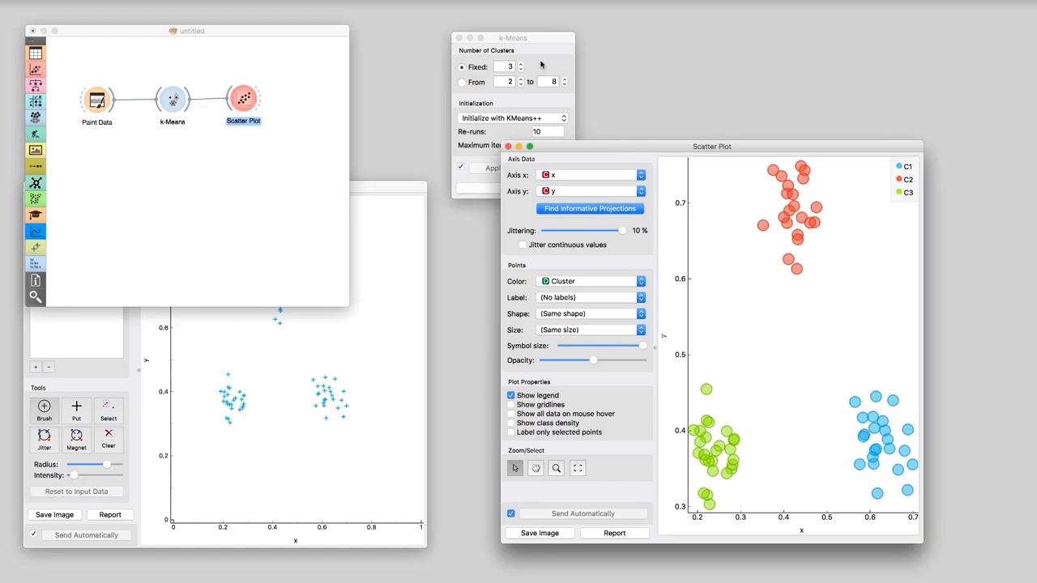
# Step: Try 2, 4 and 5 fixed clusters in k-Means, then return to 3
pyautogui.click(542, 65)
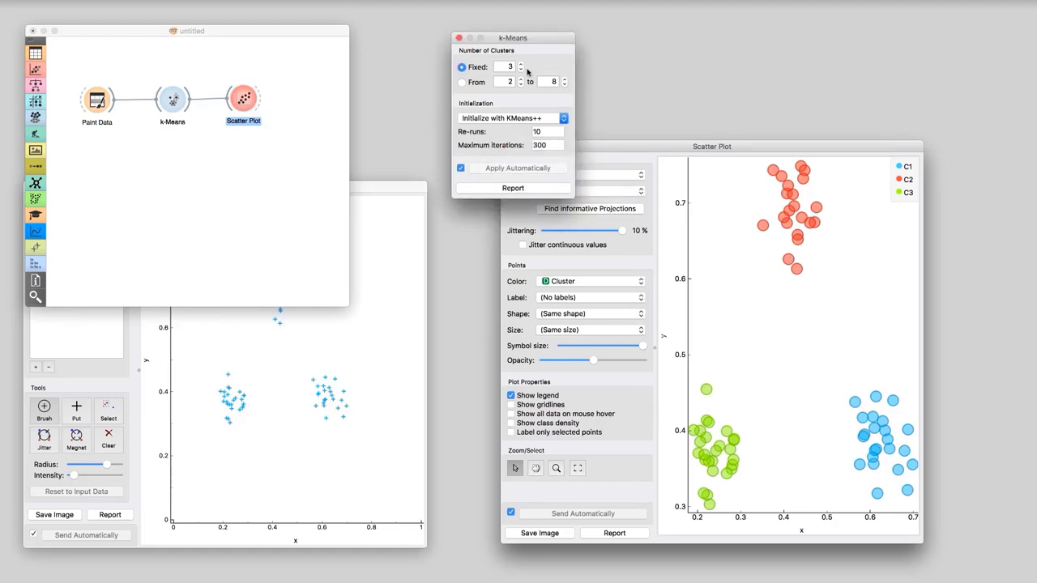
pyautogui.click(522, 71)
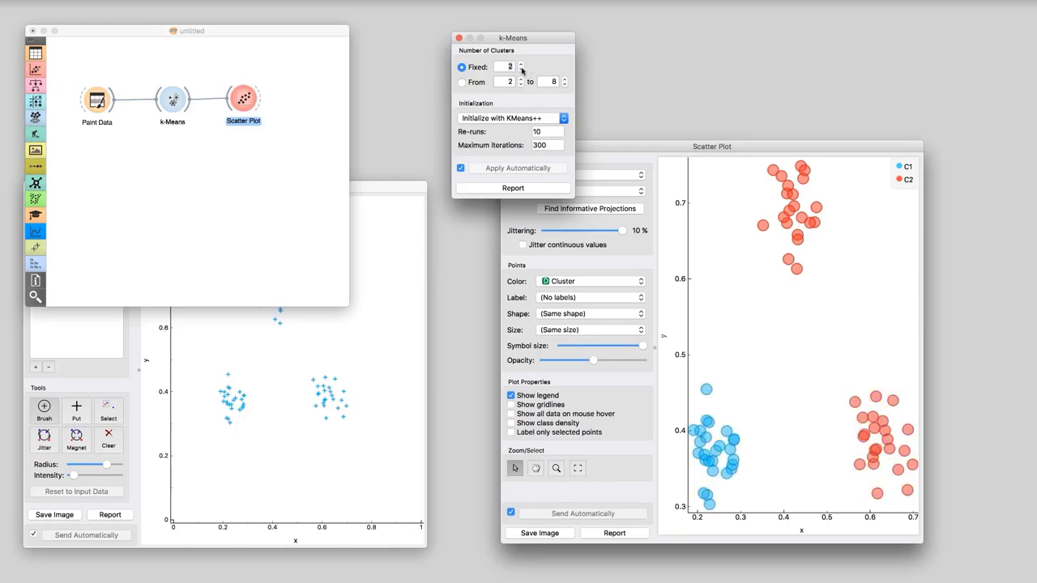
pyautogui.click(522, 65)
pyautogui.click(521, 65)
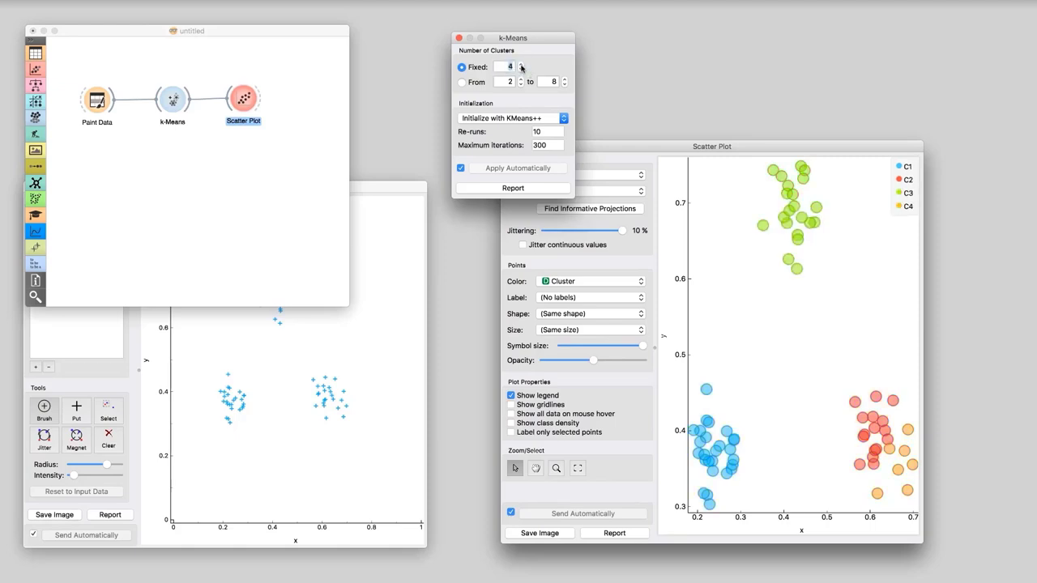
pyautogui.click(522, 65)
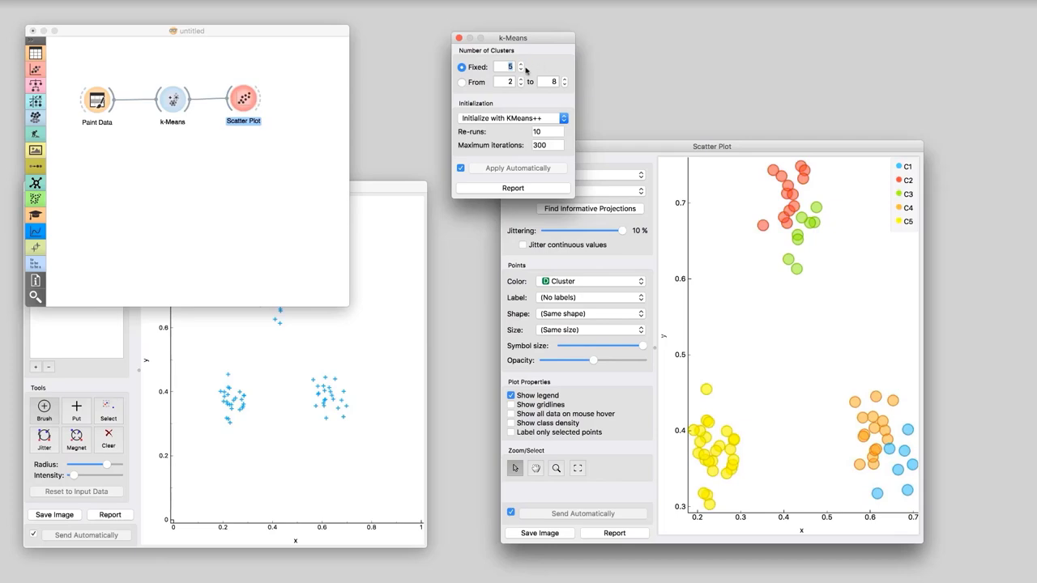
pyautogui.click(521, 71)
pyautogui.click(521, 71)
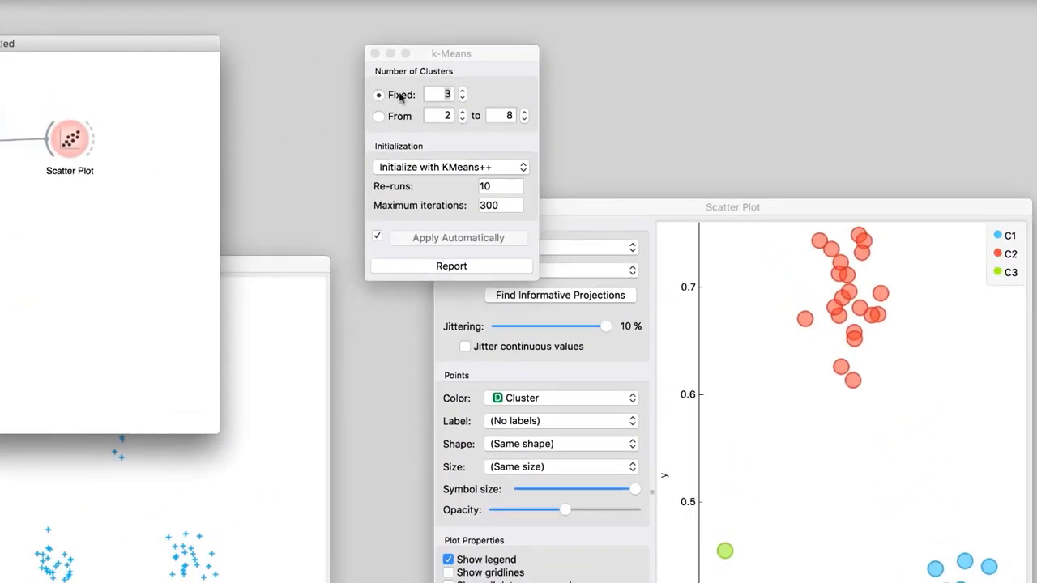
pyautogui.click(474, 68)
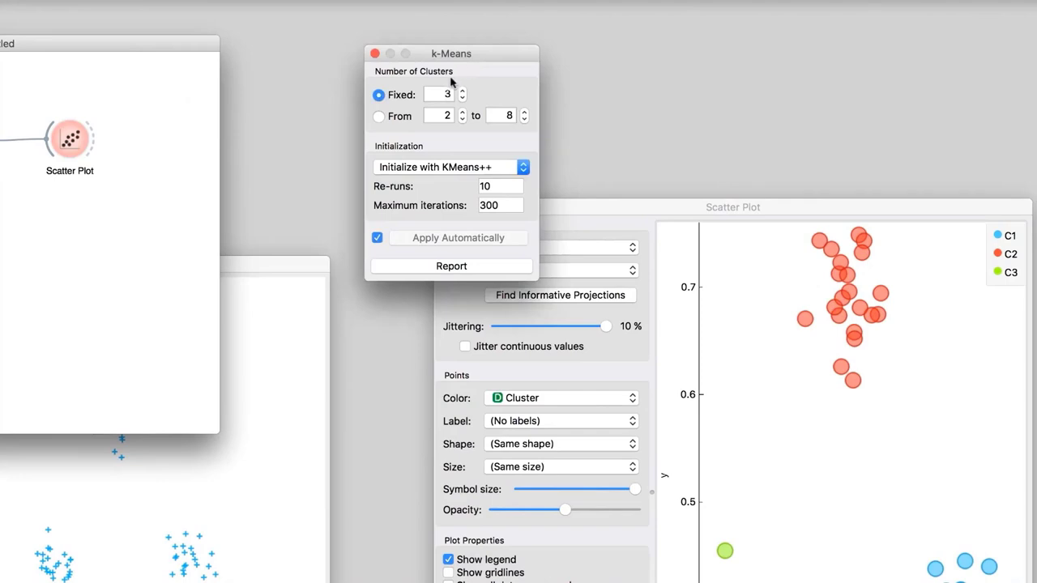
# Step: Let k-Means pick from 2 to 8 clusters, then paint a fourth cluster at the upper right
pyautogui.click(380, 116)
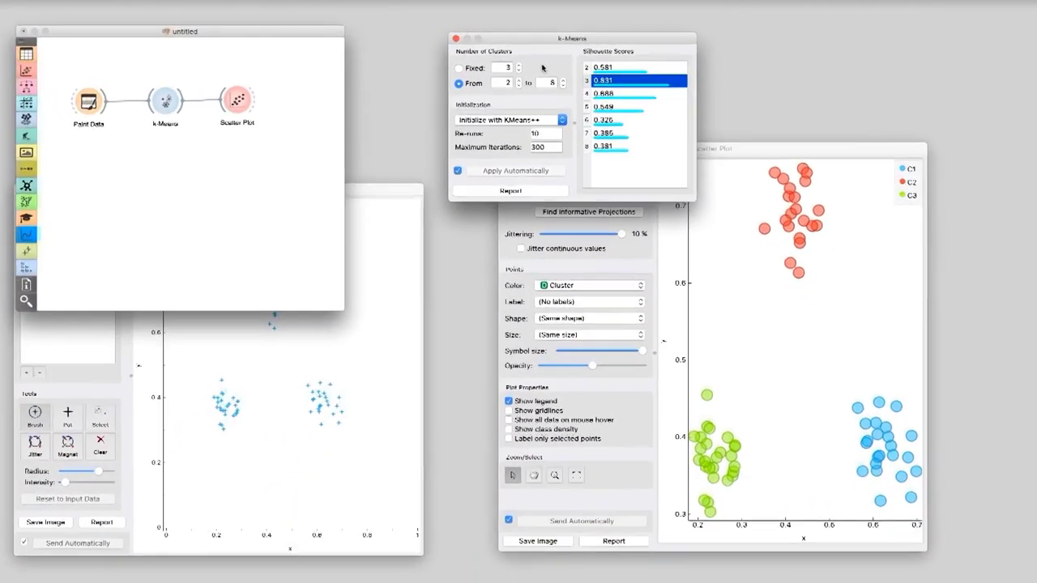
pyautogui.click(381, 191)
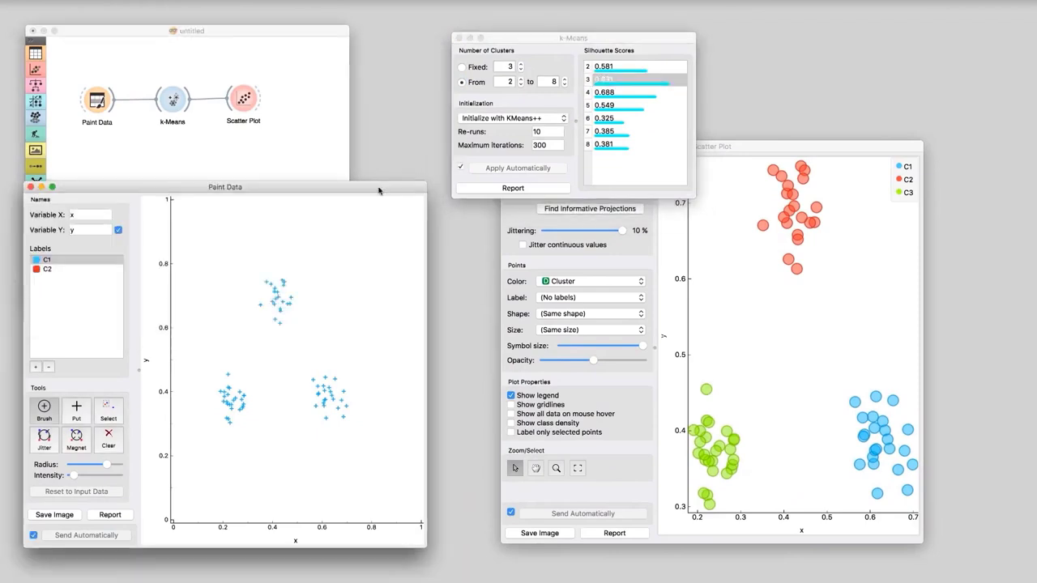
pyautogui.click(366, 312)
pyautogui.click(364, 310)
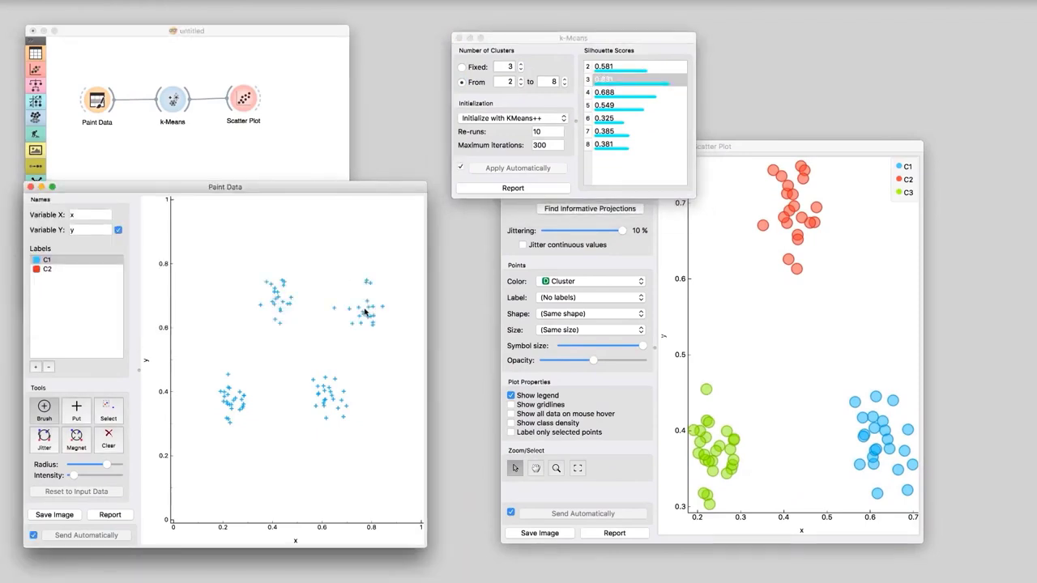
# Step: Paint more cluster points, review the six-group Scatter Plot, then clear all painted points
pyautogui.click(298, 237)
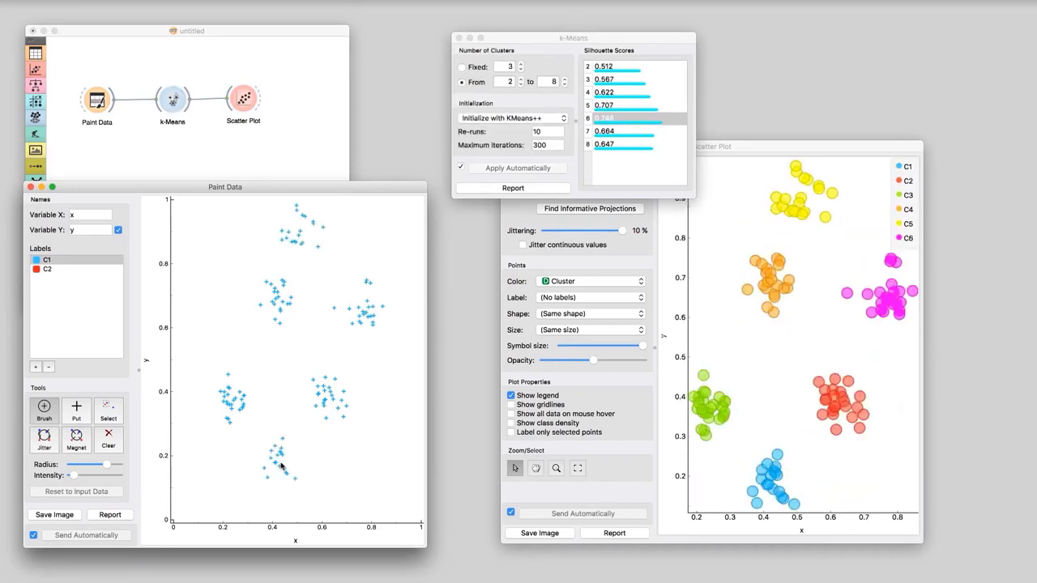
pyautogui.click(518, 212)
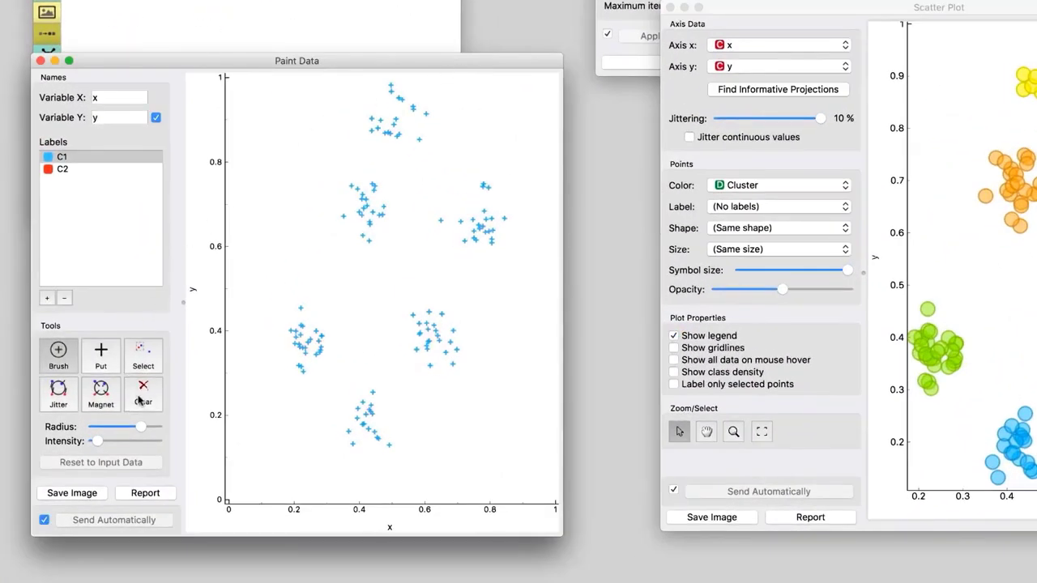
pyautogui.click(143, 392)
# Step: Paint a small blob plus two loose, sparse clusters to see how k-Means responds
pyautogui.click(310, 218)
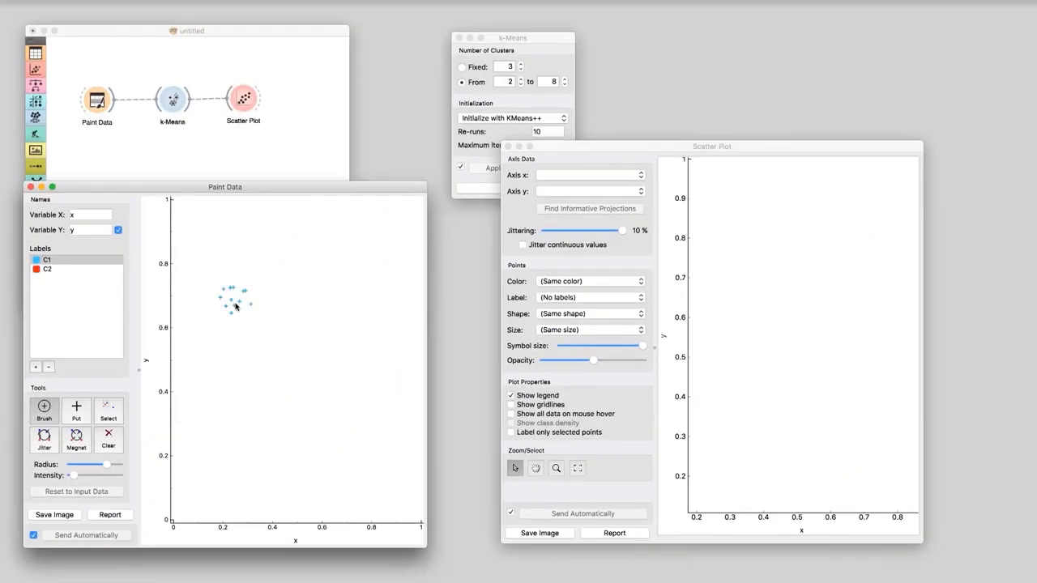
pyautogui.moveTo(235, 306); pyautogui.dragTo(359, 300)
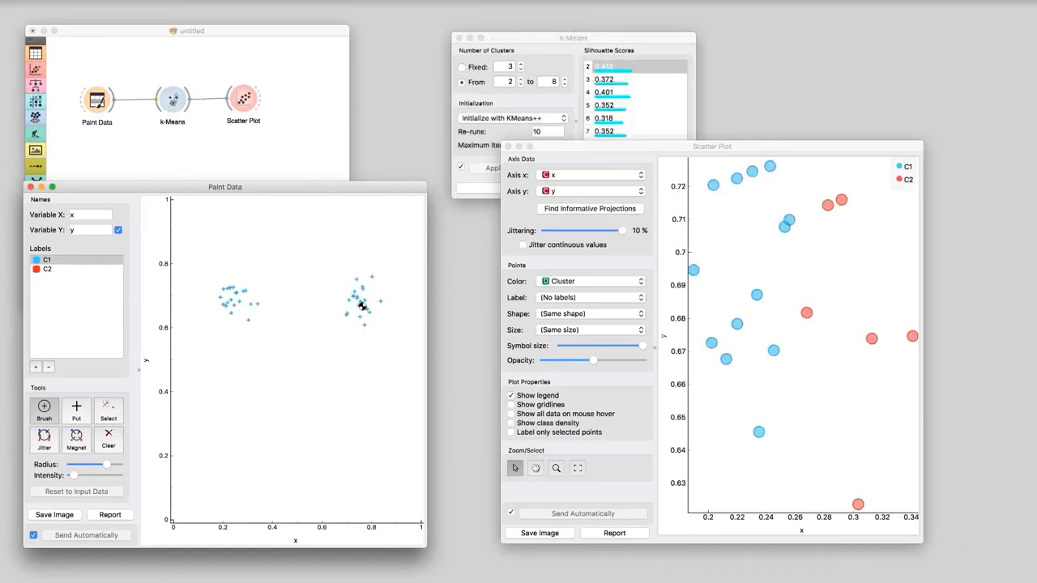
pyautogui.moveTo(225, 395)
pyautogui.mouseDown()
pyautogui.moveTo(290, 417)
pyautogui.moveTo(366, 407)
pyautogui.mouseUp()
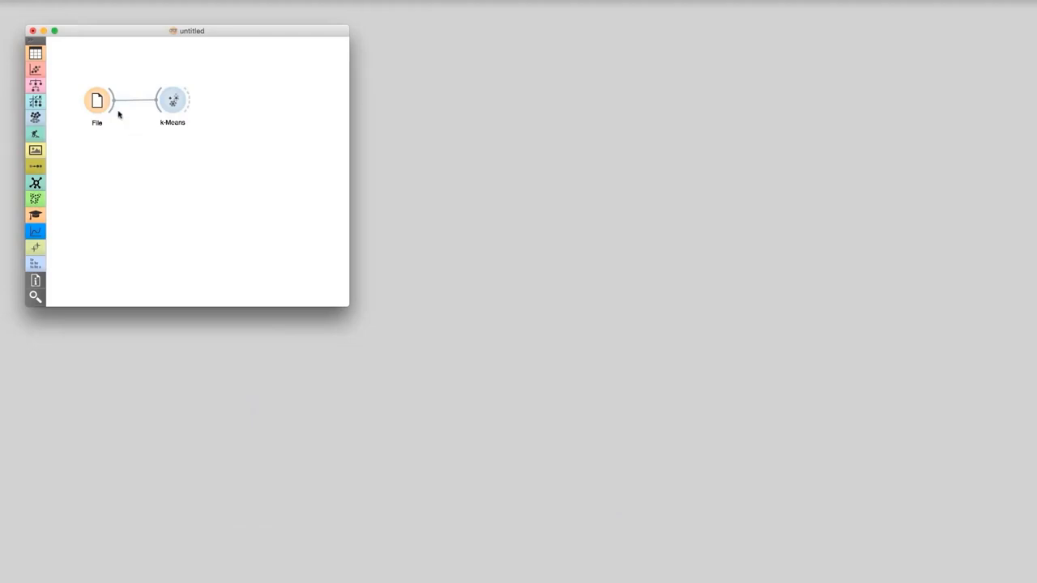
# Step: Load housing.tab into the File widget from the recent files list
pyautogui.doubleClick(97, 101)
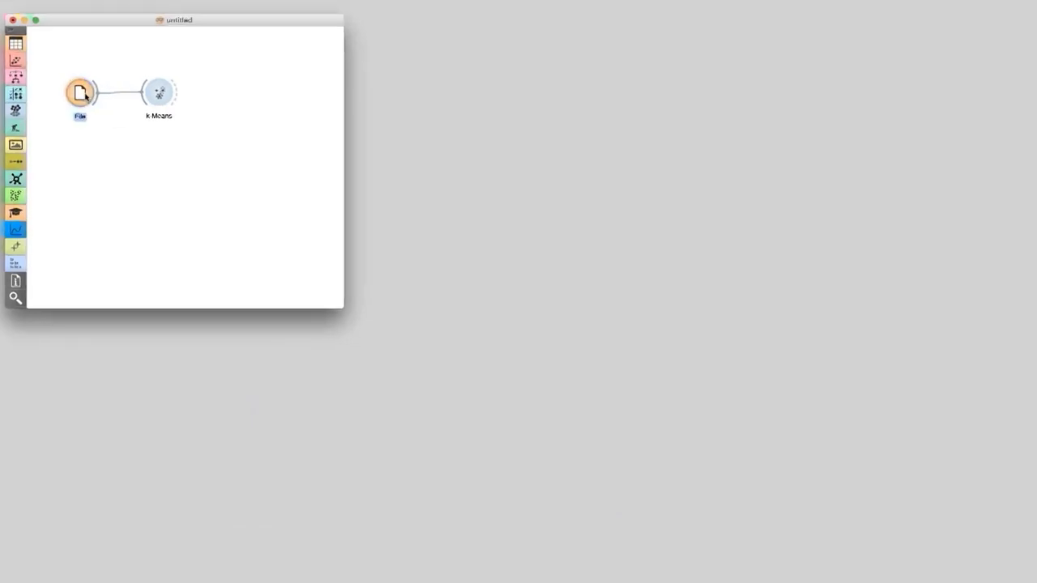
pyautogui.click(279, 122)
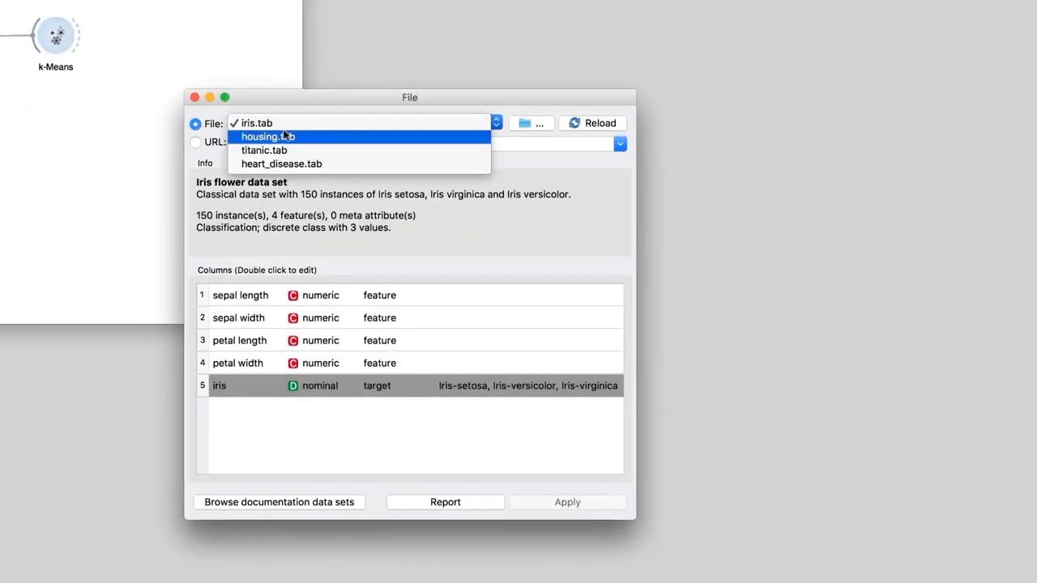
pyautogui.click(286, 136)
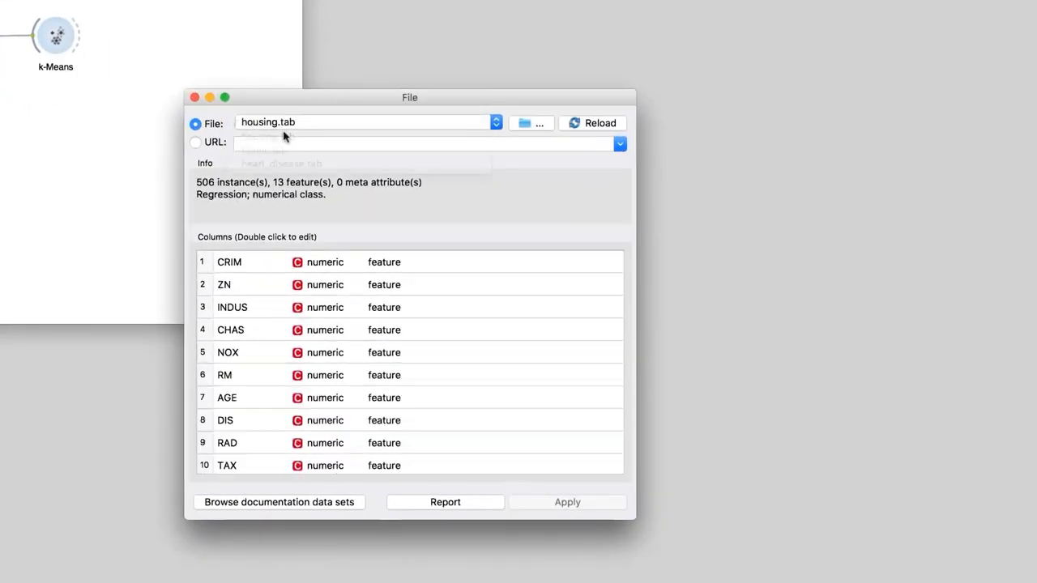
pyautogui.click(273, 145)
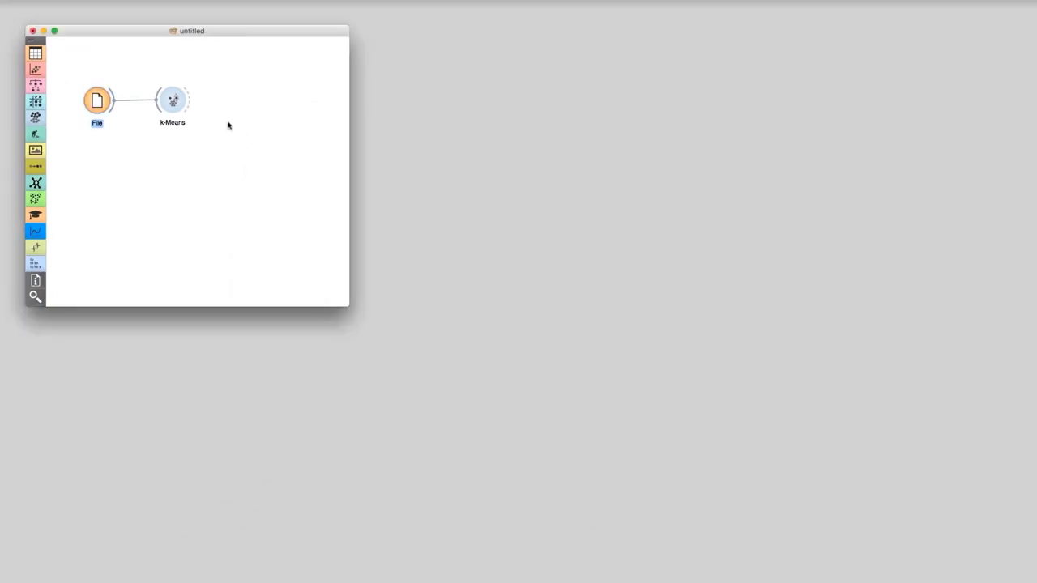
# Step: Confirm k-Means uses 2 fixed clusters and start linking a new widget from its output
pyautogui.doubleClick(173, 101)
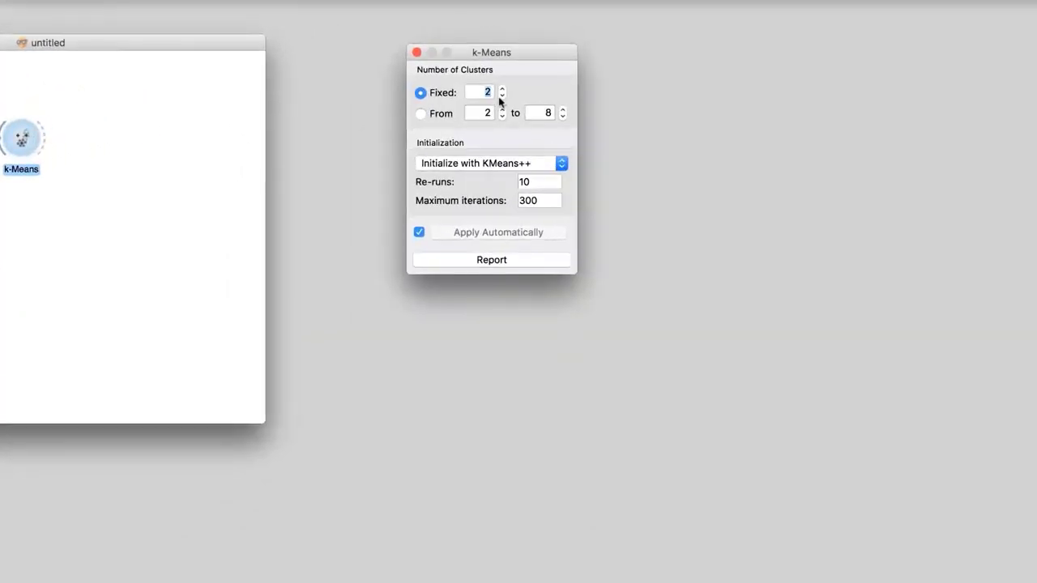
pyautogui.press('super+w')
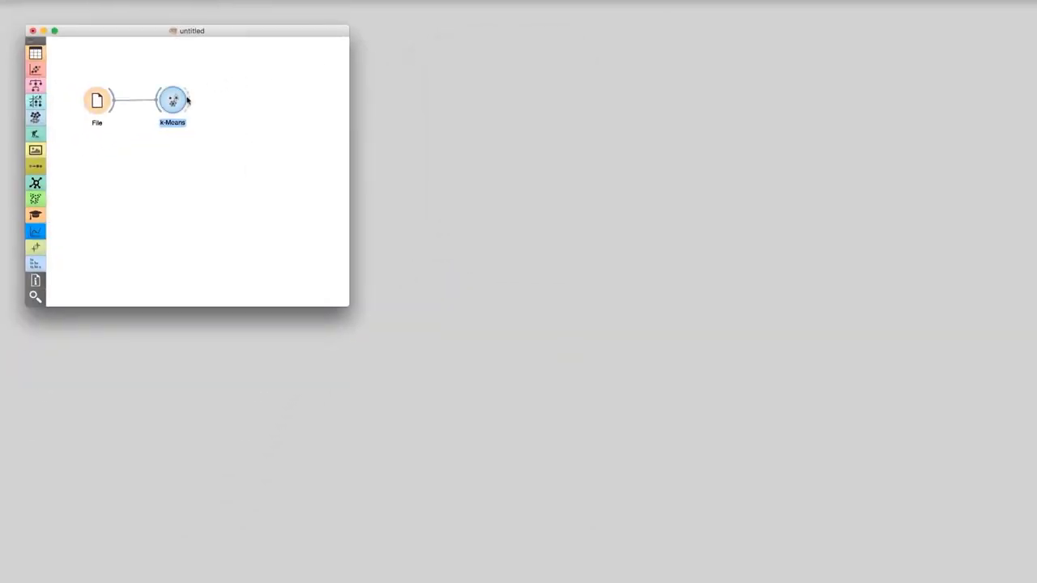
pyautogui.moveTo(187, 100); pyautogui.dragTo(252, 103)
# Step: Add a Box Plot widget after k-Means and open it
pyautogui.write('box')
pyautogui.press('Return')
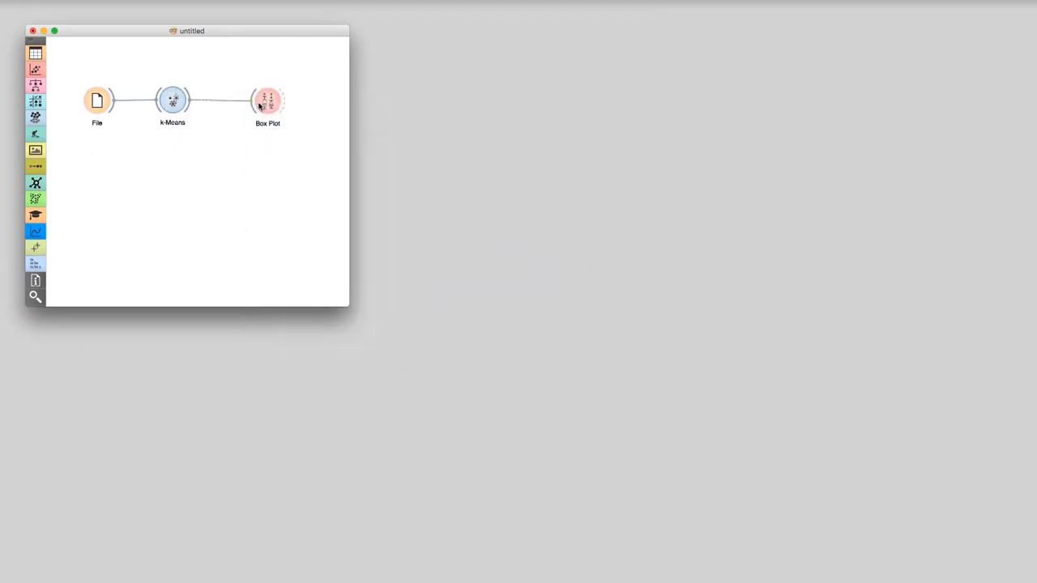
pyautogui.doubleClick(260, 105)
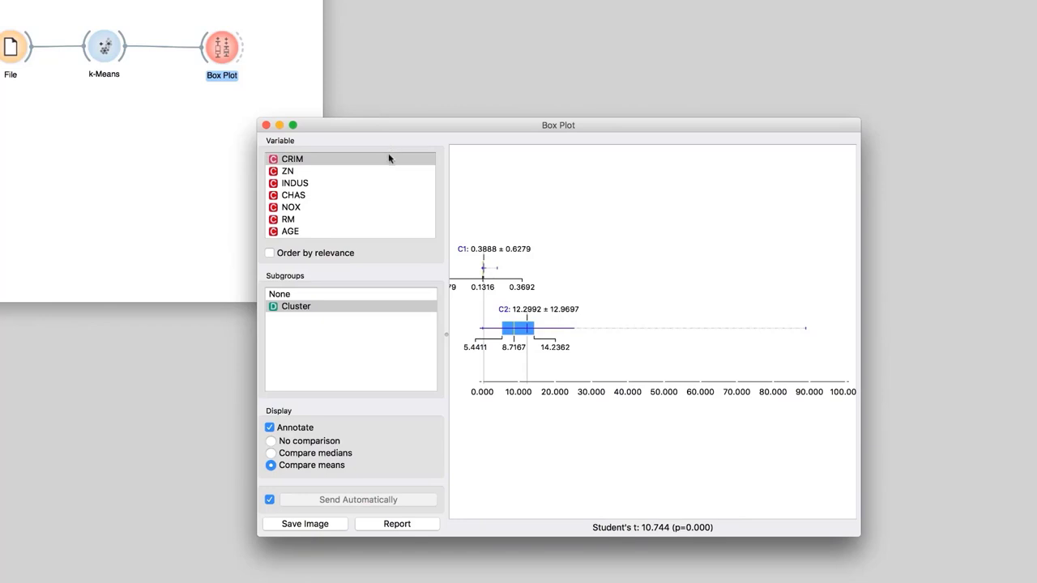
# Step: Compare the two clusters on NOX, then AGE, and close the Box Plot
pyautogui.click(300, 207)
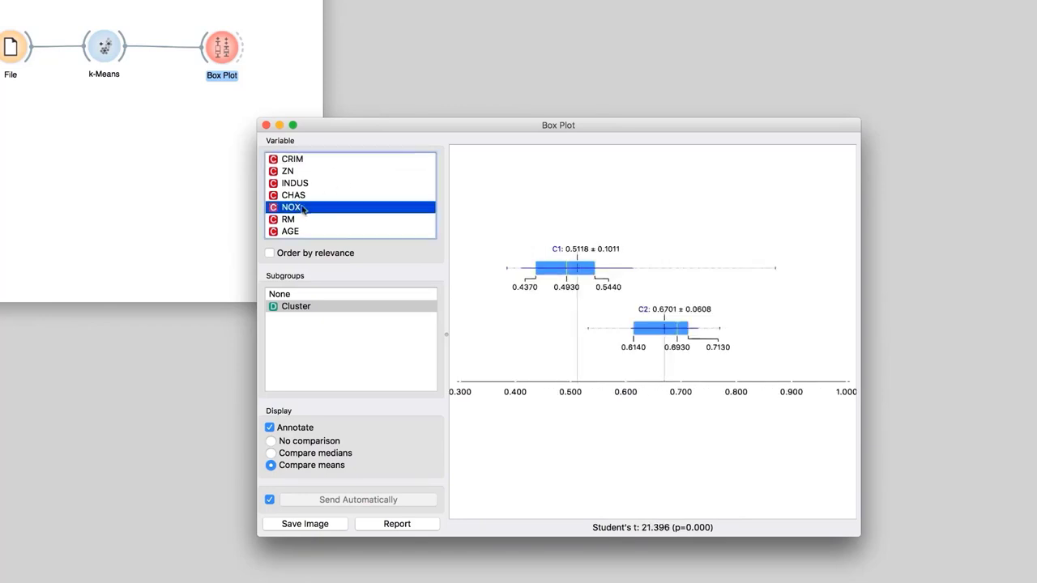
pyautogui.click(306, 232)
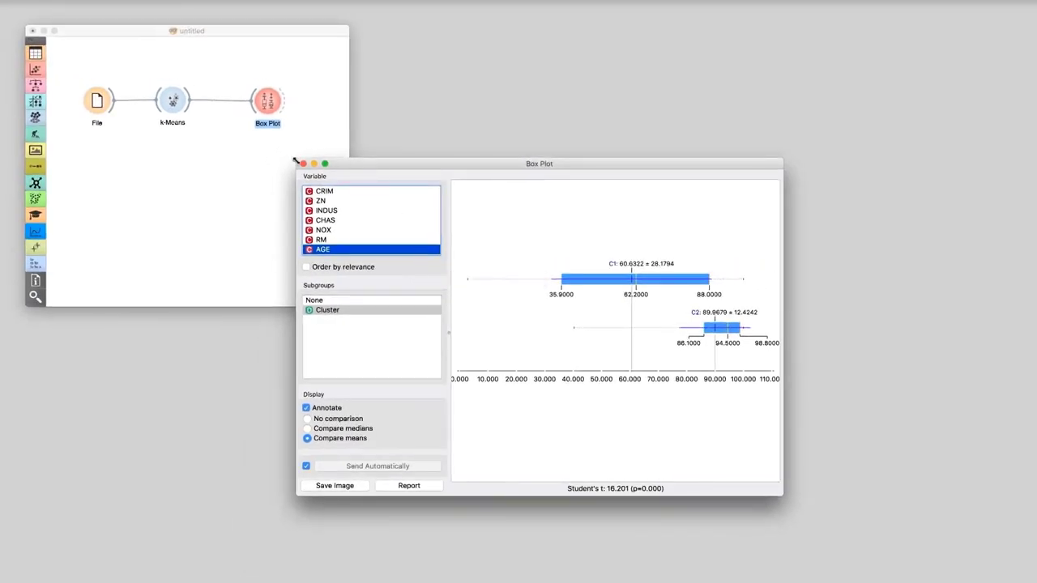
pyautogui.click(302, 164)
# Step: Add an MDS widget linked to k-Means' output and open its projection window
pyautogui.moveTo(188, 102); pyautogui.dragTo(246, 157)
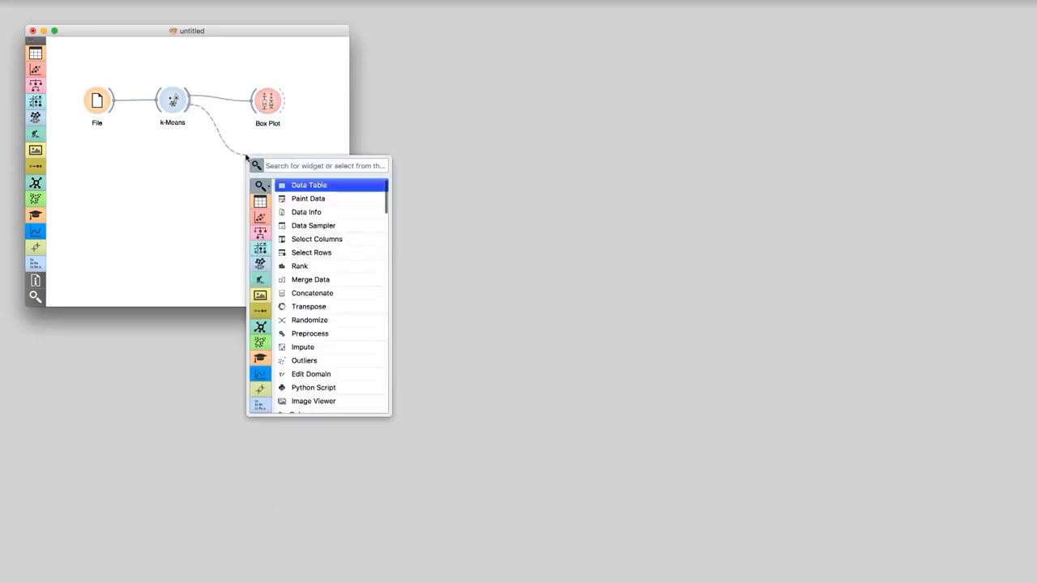
pyautogui.write('mds')
pyautogui.press('Return')
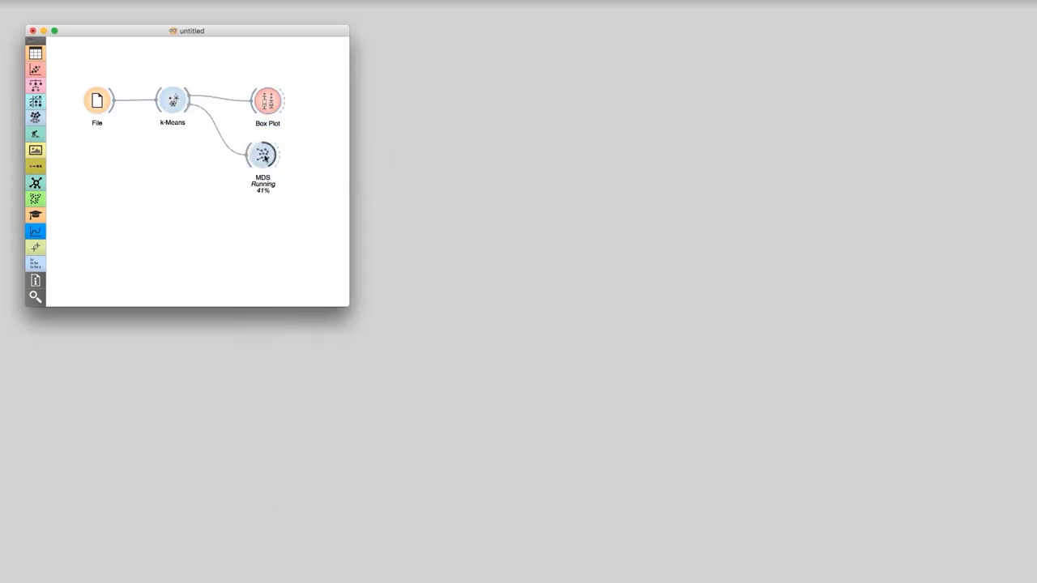
pyautogui.click(263, 156)
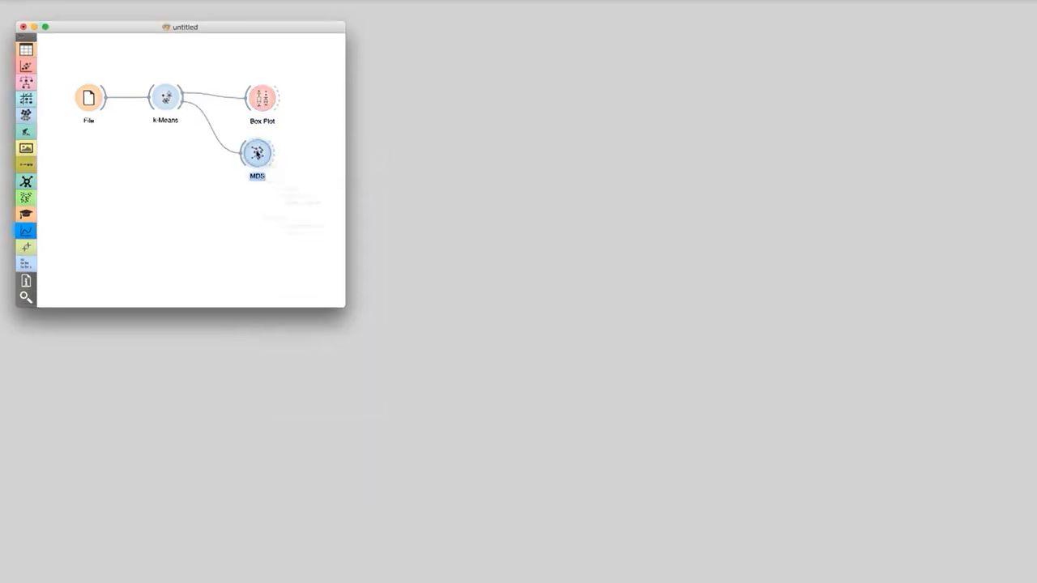
pyautogui.doubleClick(257, 153)
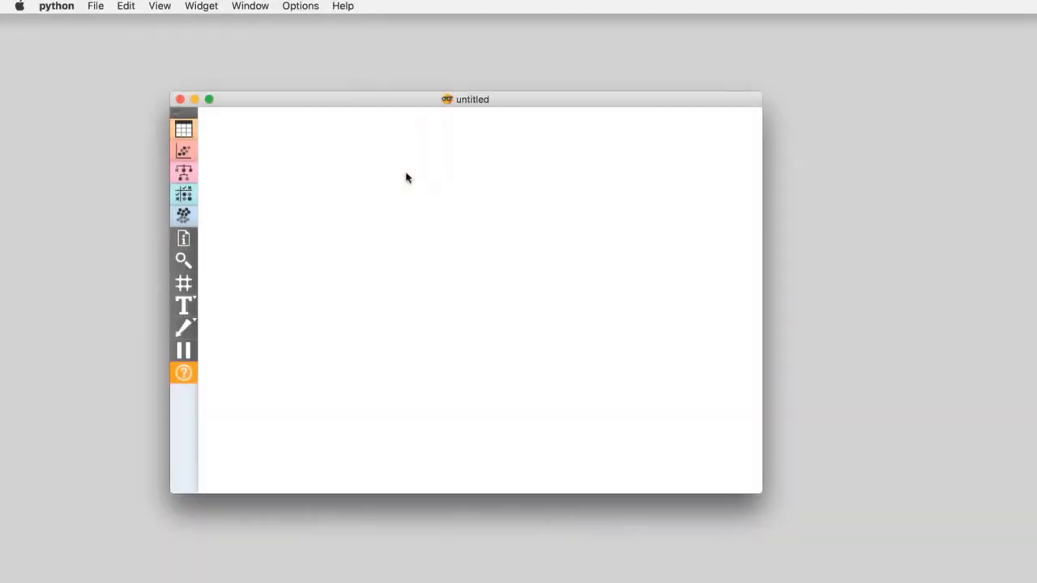
# Step: Install the Educational add-on via Options > Add-ons and acknowledge the restart notice
pyautogui.click(305, 6)
pyautogui.click(312, 37)
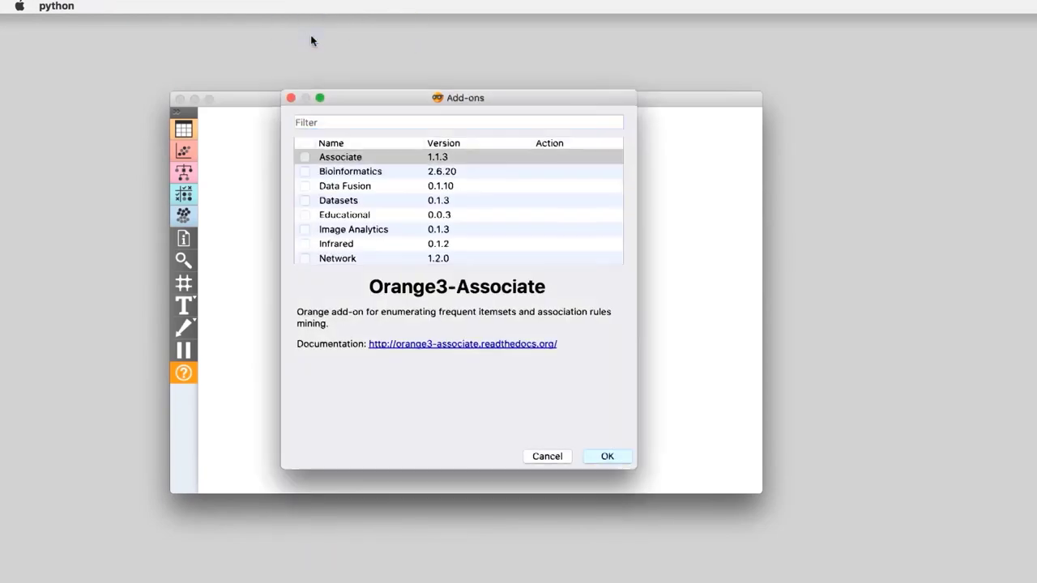
pyautogui.click(305, 215)
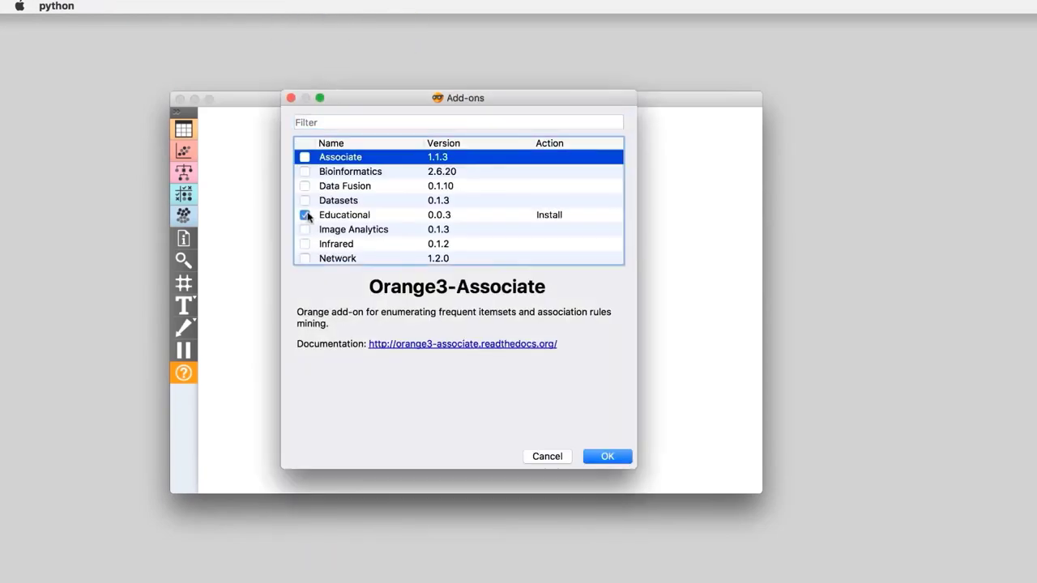
pyautogui.click(602, 455)
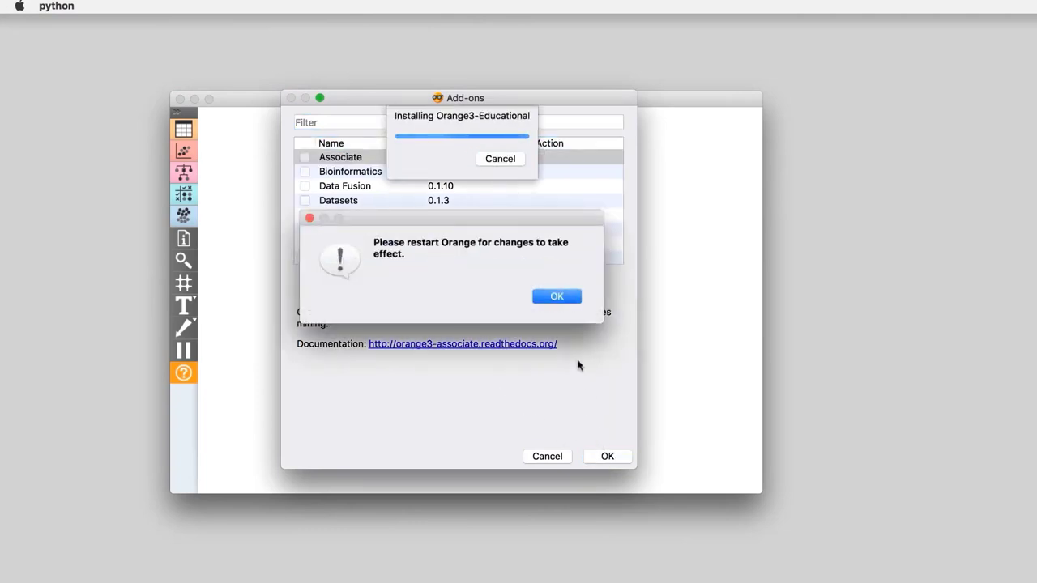
pyautogui.click(560, 303)
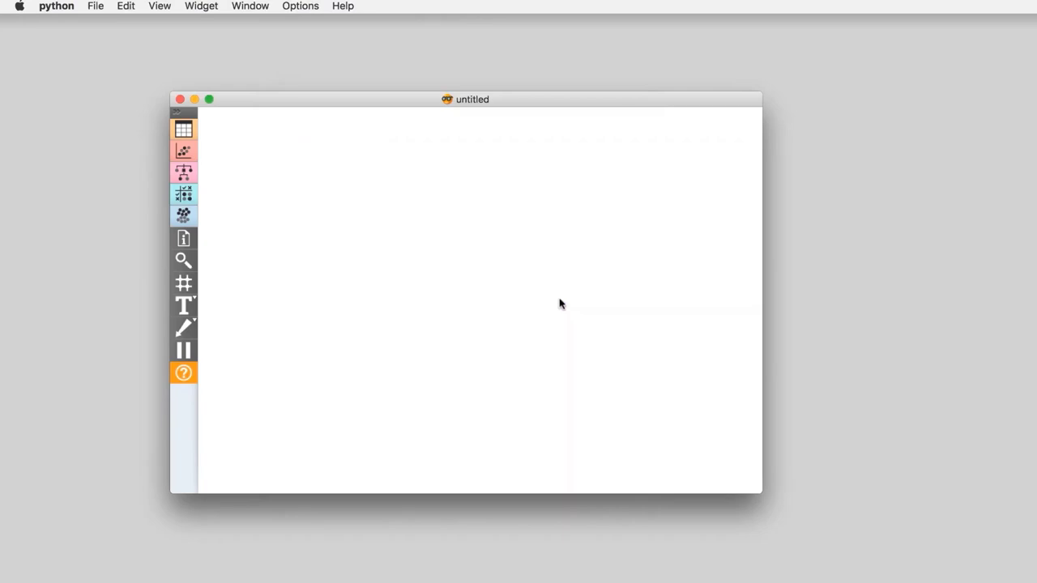
# Step: Restart Orange and add a Paint Data widget to the empty canvas
pyautogui.click(181, 99)
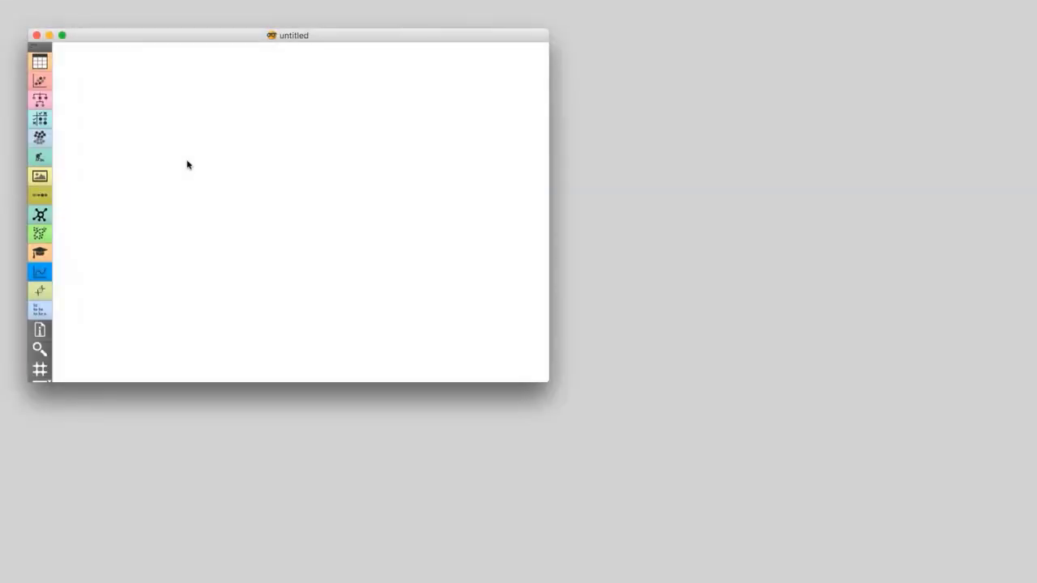
pyautogui.rightClick(122, 119)
pyautogui.write('pain')
pyautogui.press('Return')
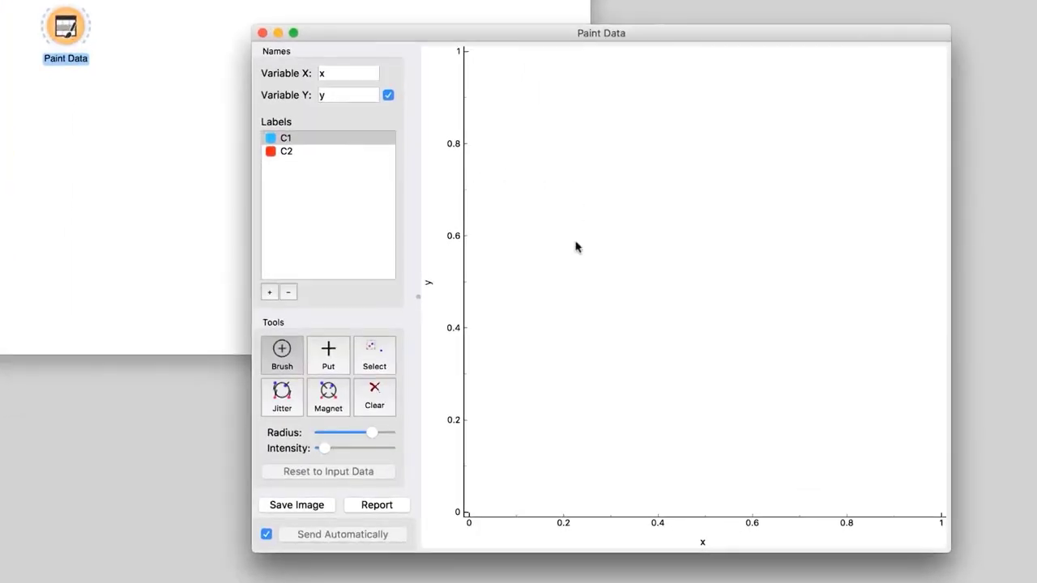
# Step: Paint three clusters around (0.25, 0.4), (0.5, 0.7) and (0.7, 0.4)
pyautogui.moveTo(585, 334); pyautogui.dragTo(587, 340)
pyautogui.click(697, 197)
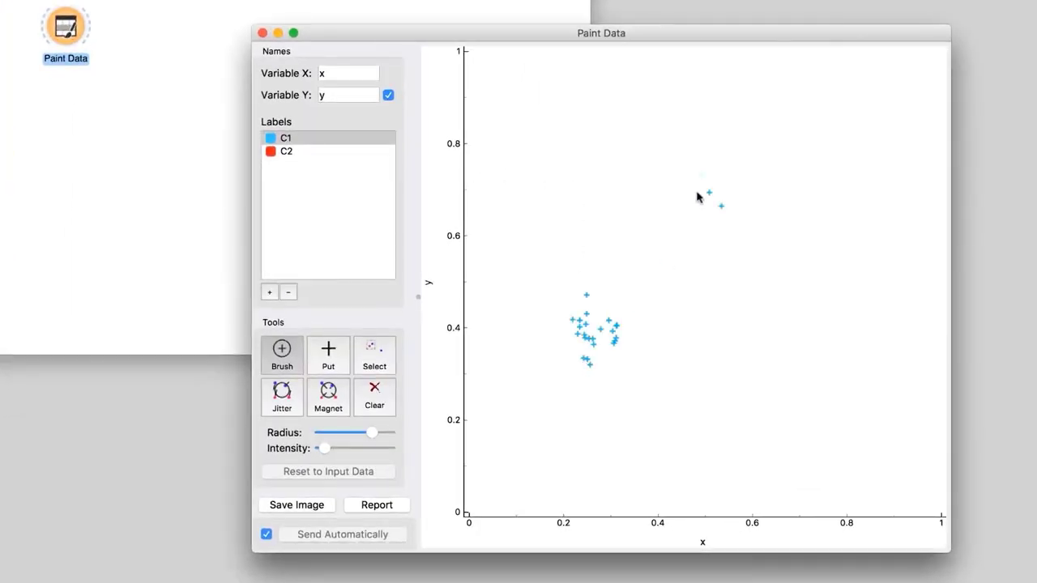
pyautogui.moveTo(696, 197); pyautogui.dragTo(700, 197)
pyautogui.moveTo(804, 319); pyautogui.dragTo(805, 321)
pyautogui.click(262, 32)
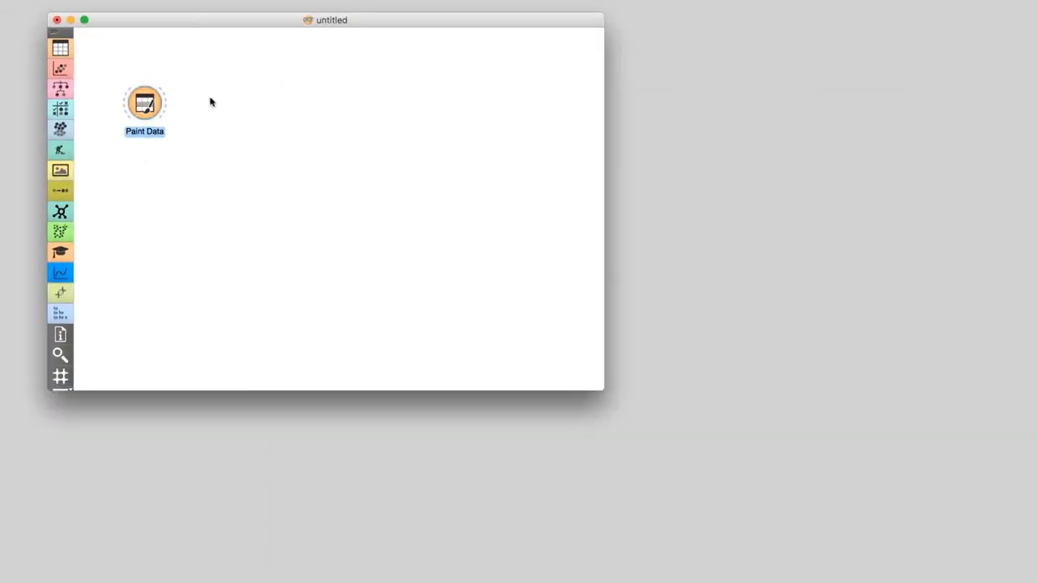
# Step: Feed the painted data into a new Interactive k-Means widget and open it
pyautogui.moveTo(164, 103); pyautogui.dragTo(269, 107)
pyautogui.write('int')
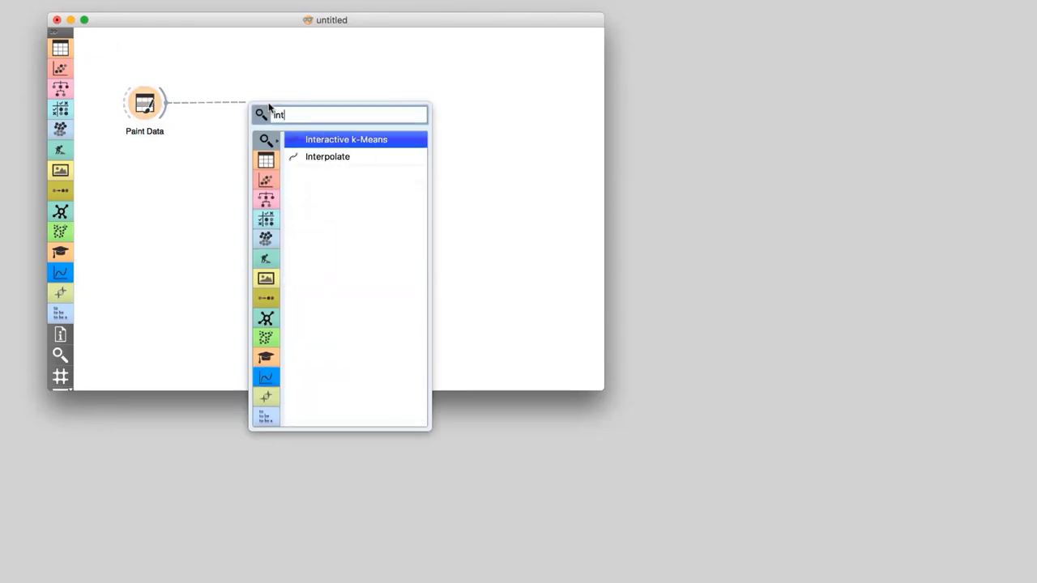
pyautogui.press('Return')
pyautogui.doubleClick(270, 99)
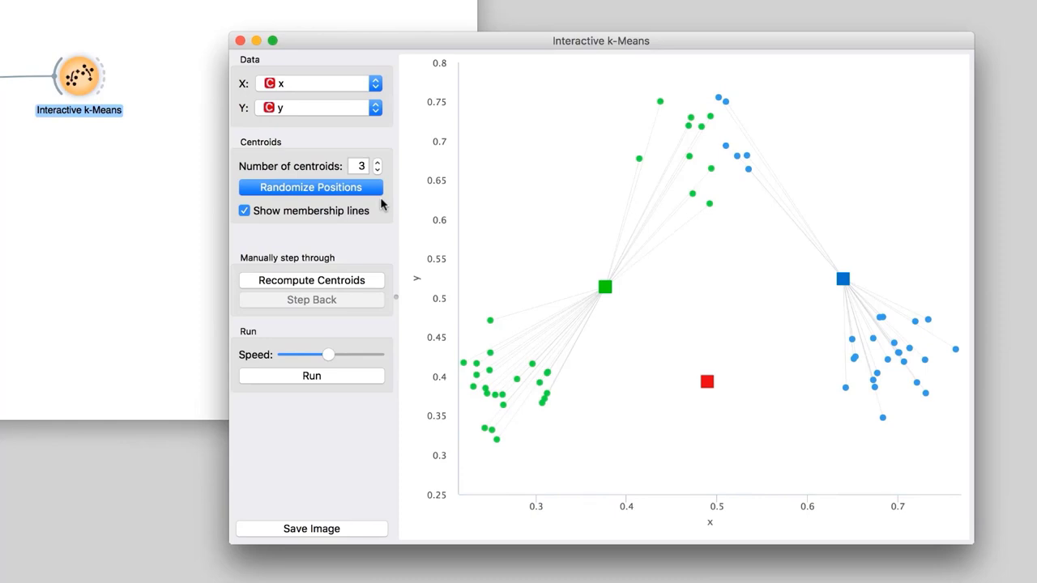
# Step: Randomize the three centroids, then alternate Recompute Centroids and Reassign Membership until each sits at its cluster's centre
pyautogui.click(358, 190)
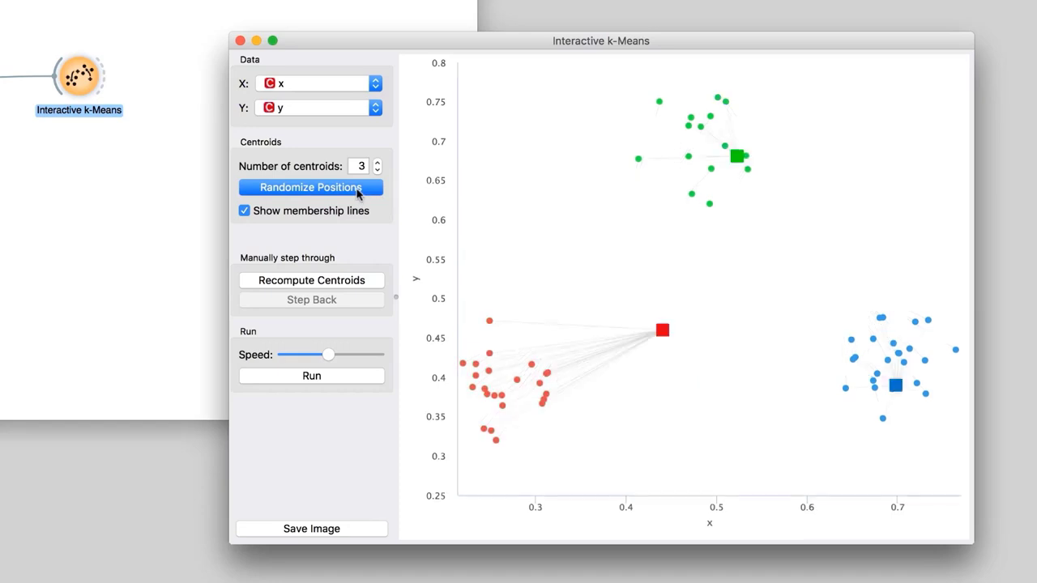
pyautogui.click(357, 191)
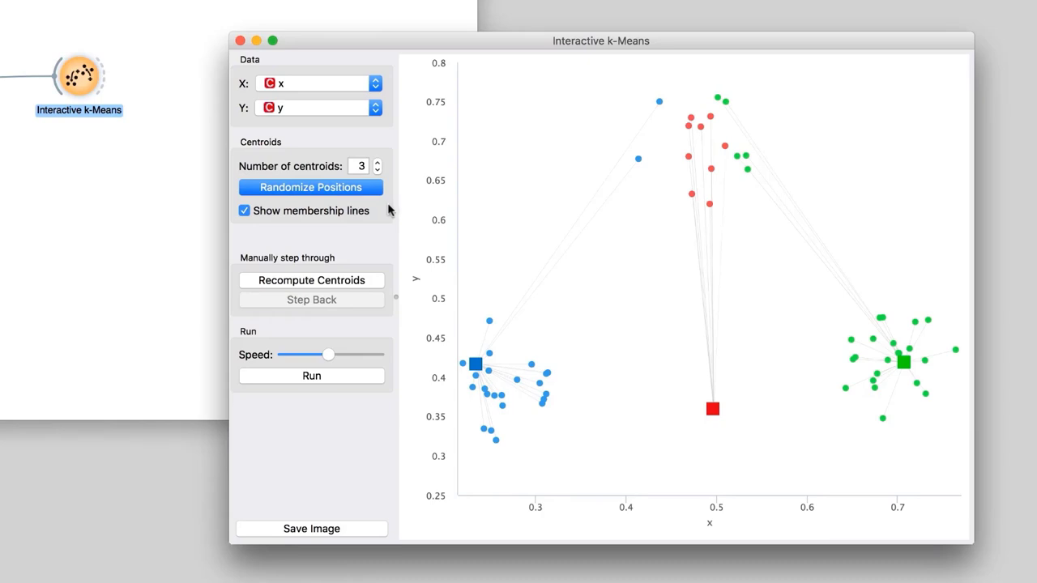
pyautogui.click(348, 280)
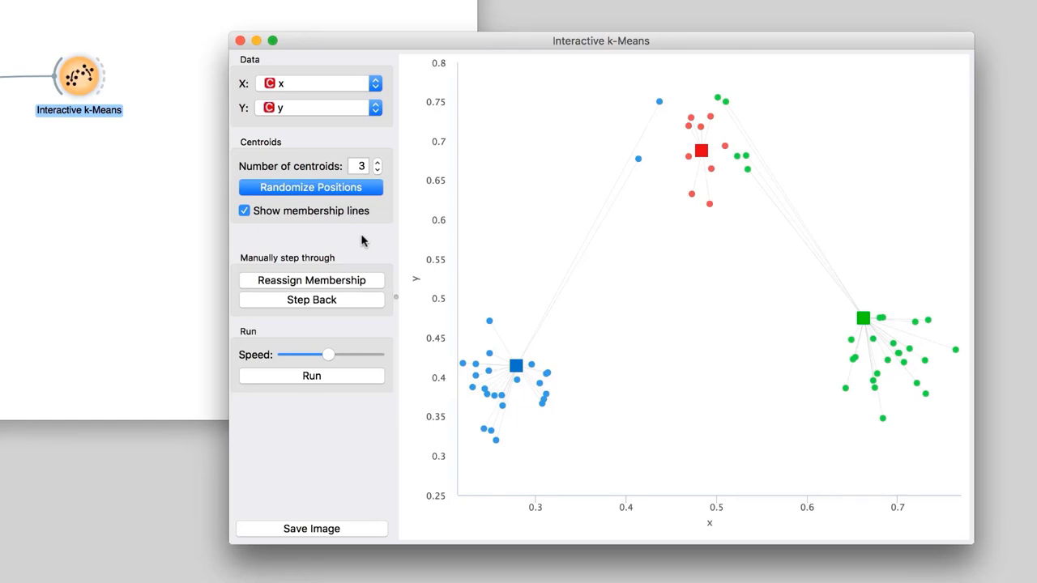
pyautogui.click(359, 280)
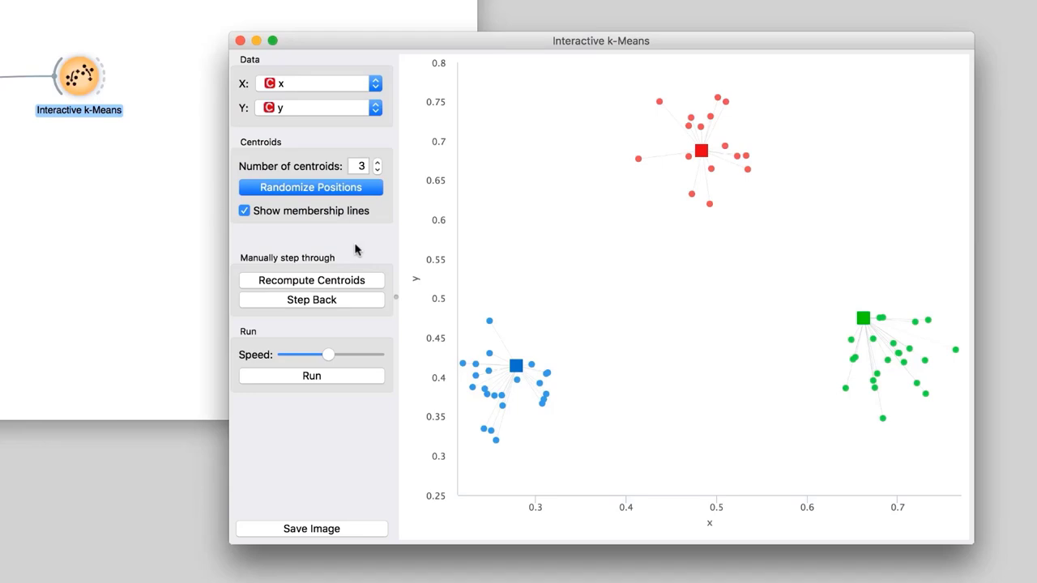
pyautogui.click(358, 281)
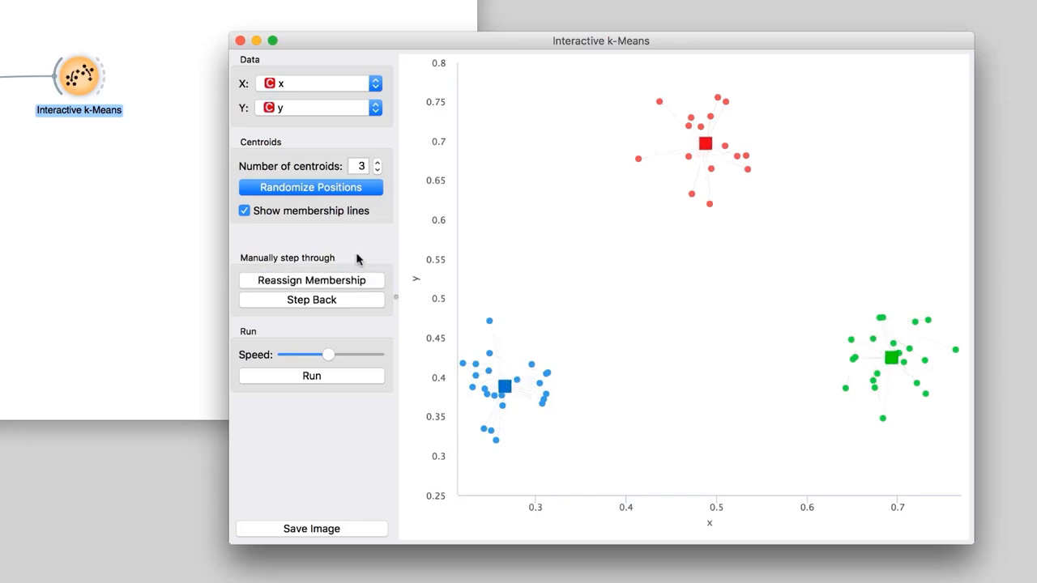
pyautogui.click(353, 280)
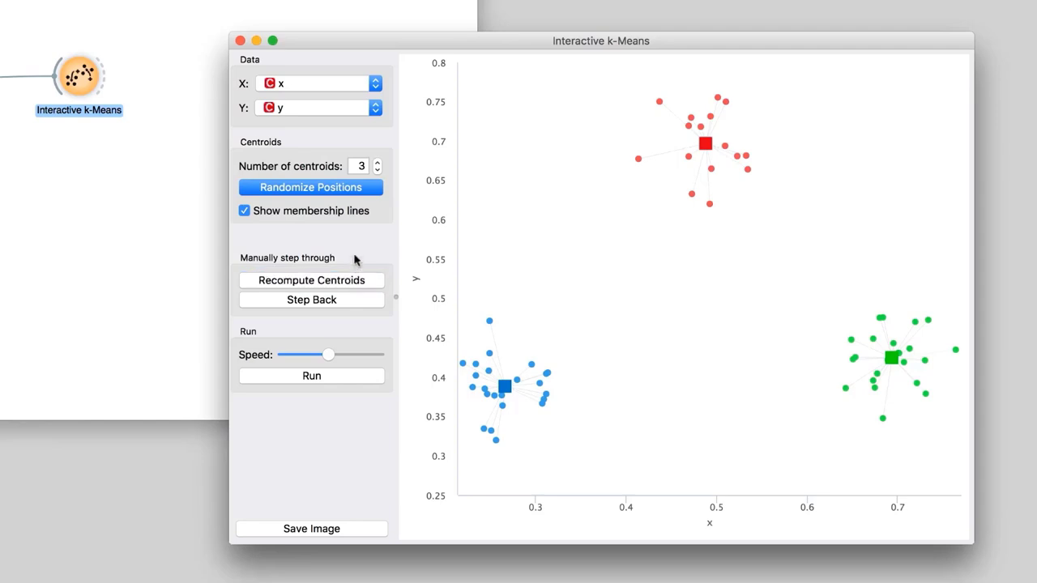
pyautogui.click(342, 282)
pyautogui.click(343, 281)
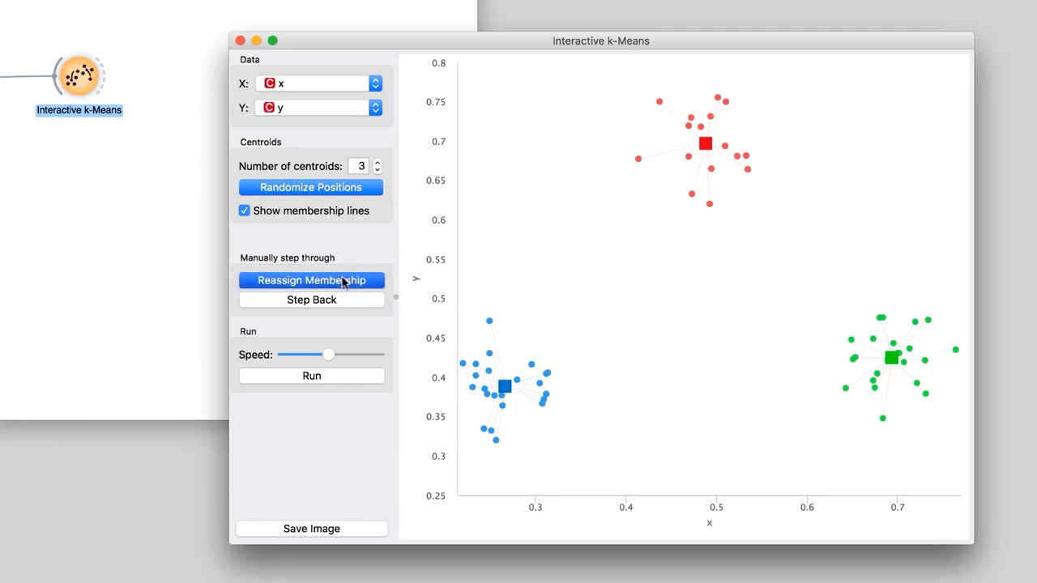
# Step: Recompute once more, then drag the red centroid to about x 0.59, y 0.55 and green beside blue
pyautogui.click(343, 281)
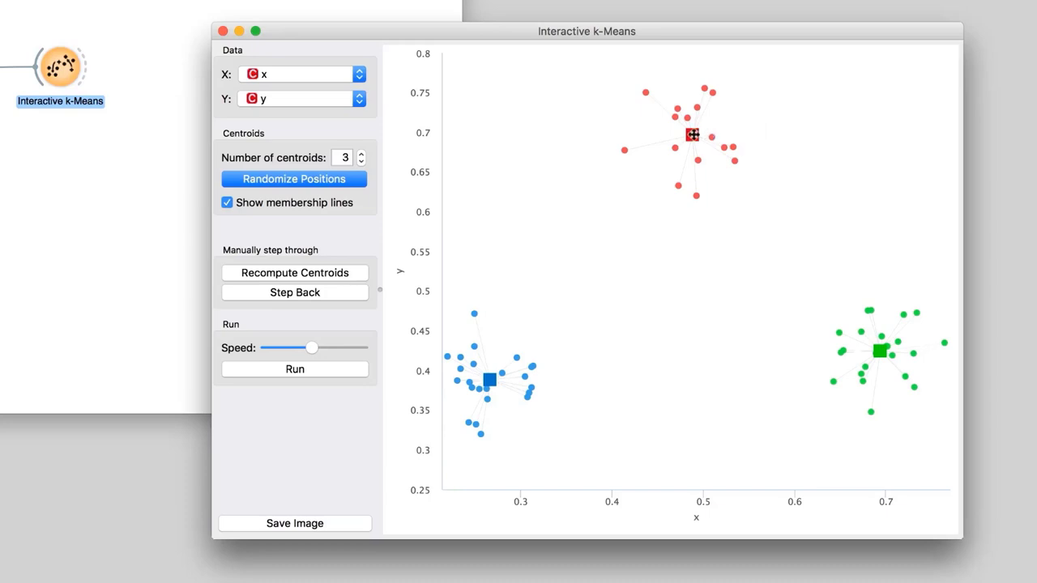
pyautogui.moveTo(692, 134); pyautogui.dragTo(782, 256)
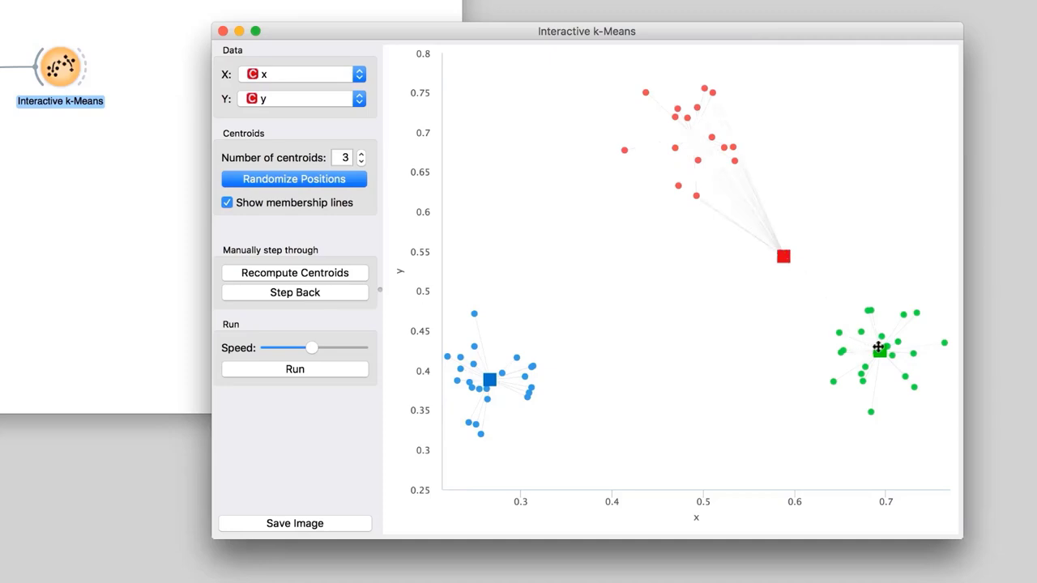
pyautogui.moveTo(880, 350); pyautogui.dragTo(494, 391)
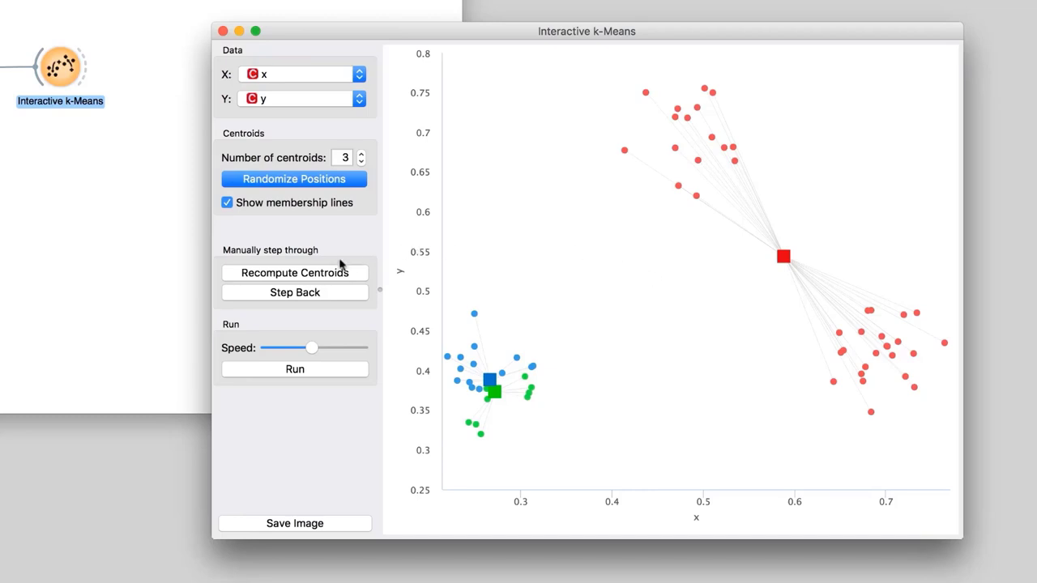
# Step: Alternate Recompute Centroids and Reassign Membership until blue and green split the lower-left cluster
pyautogui.click(319, 274)
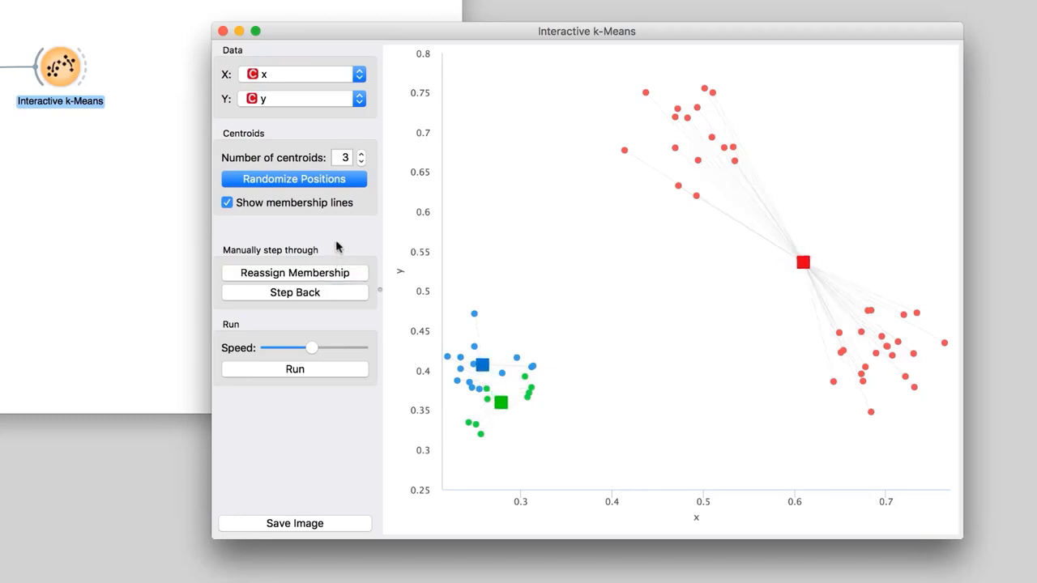
pyautogui.click(329, 275)
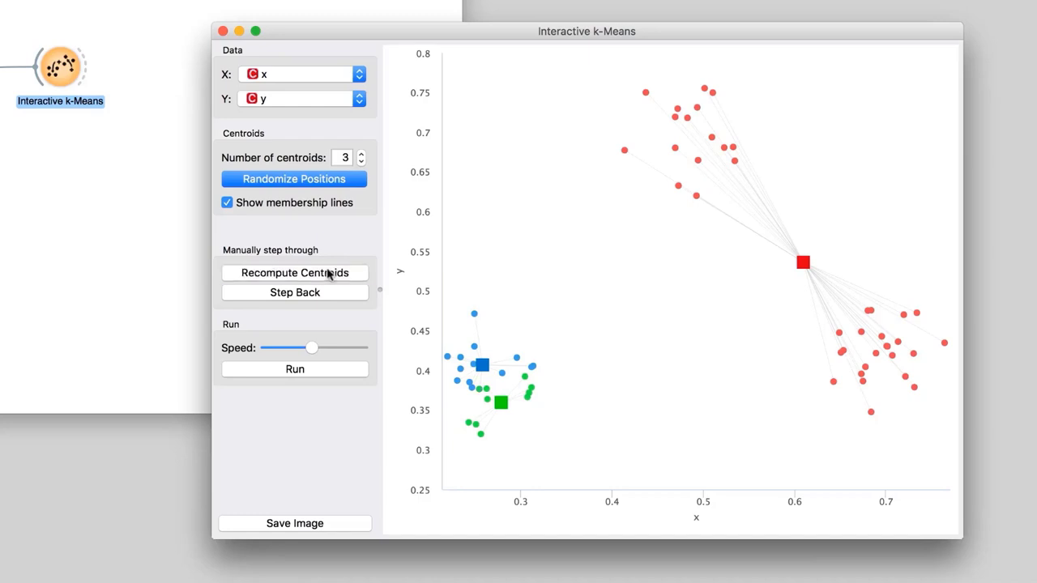
pyautogui.click(330, 275)
pyautogui.click(330, 274)
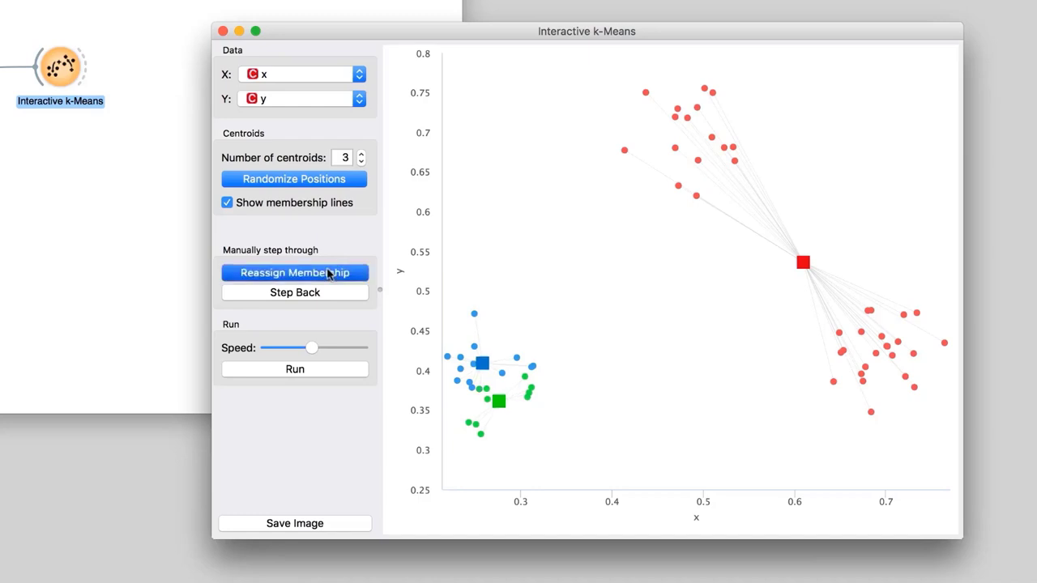
pyautogui.click(330, 275)
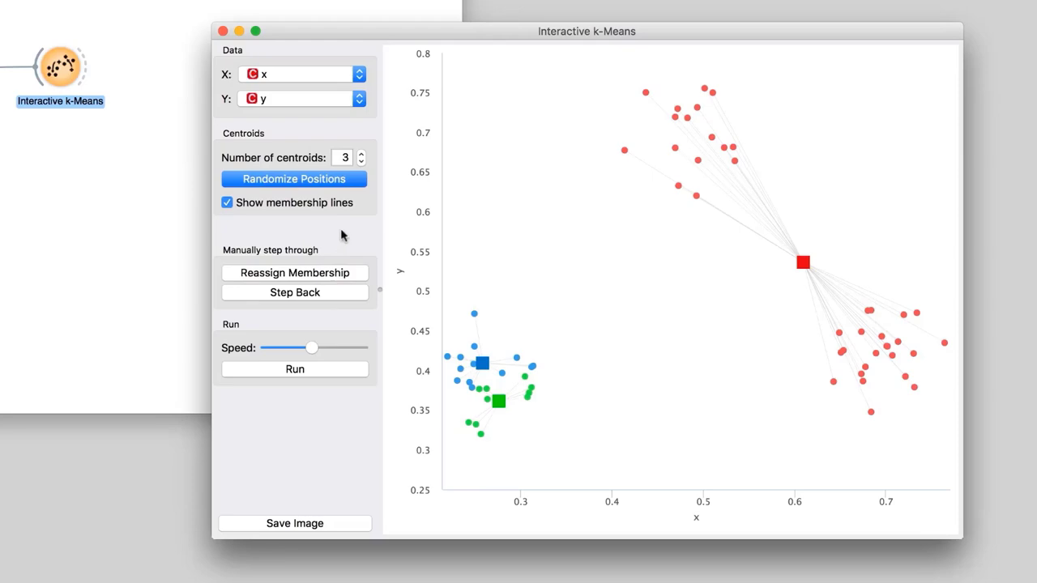
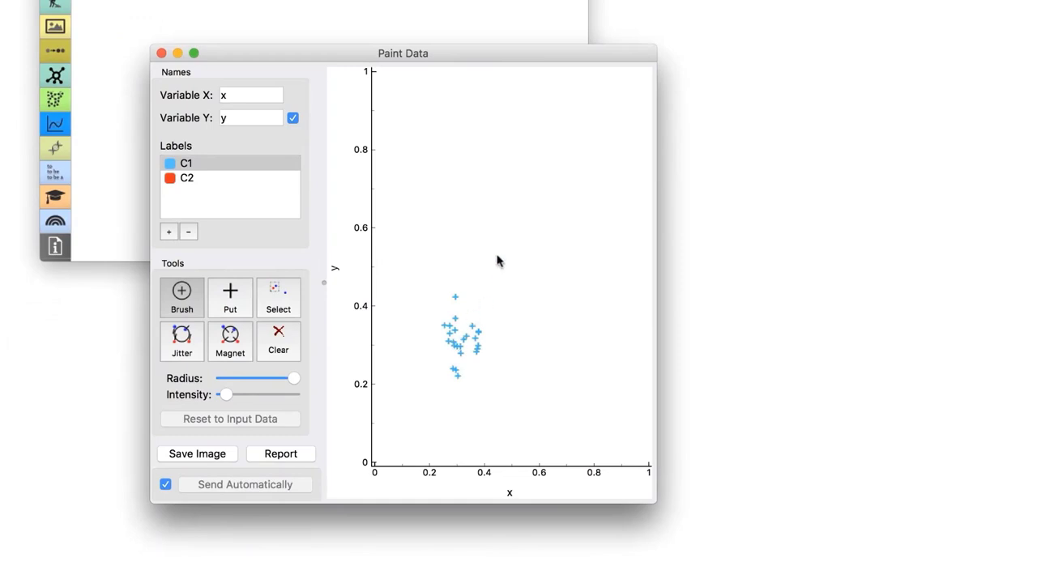
# Step: Paint two more point clusters and add k-Means clustering after Paint Data
pyautogui.moveTo(497, 260); pyautogui.dragTo(539, 345)
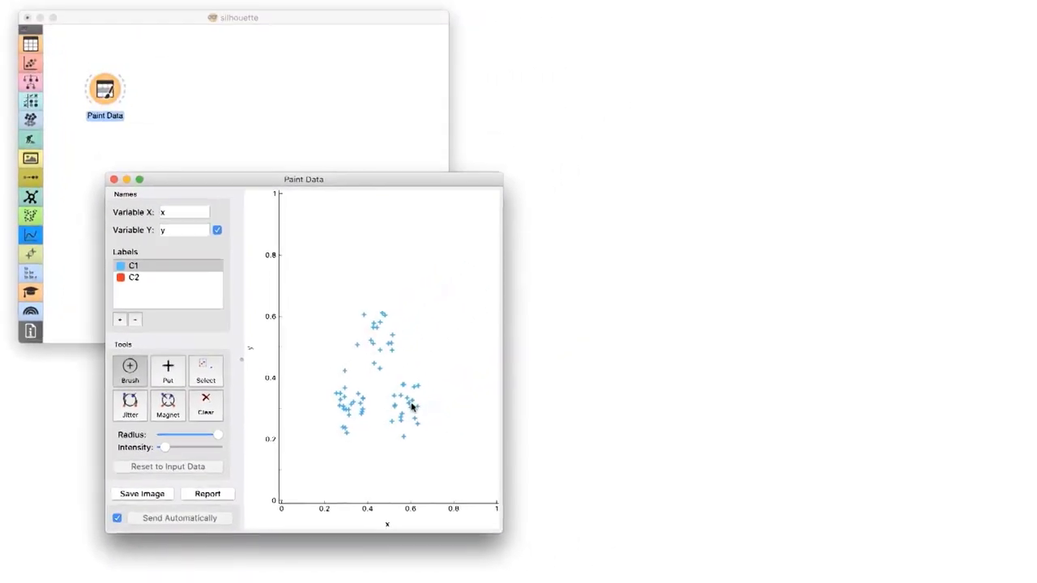
pyautogui.click(114, 179)
pyautogui.moveTo(121, 92); pyautogui.dragTo(319, 98)
pyautogui.write('k')
pyautogui.press('Down')
pyautogui.press('Return')
# Step: Add a Scatter Plot linked to k-Means and open its view
pyautogui.write('sca')
pyautogui.press('Return')
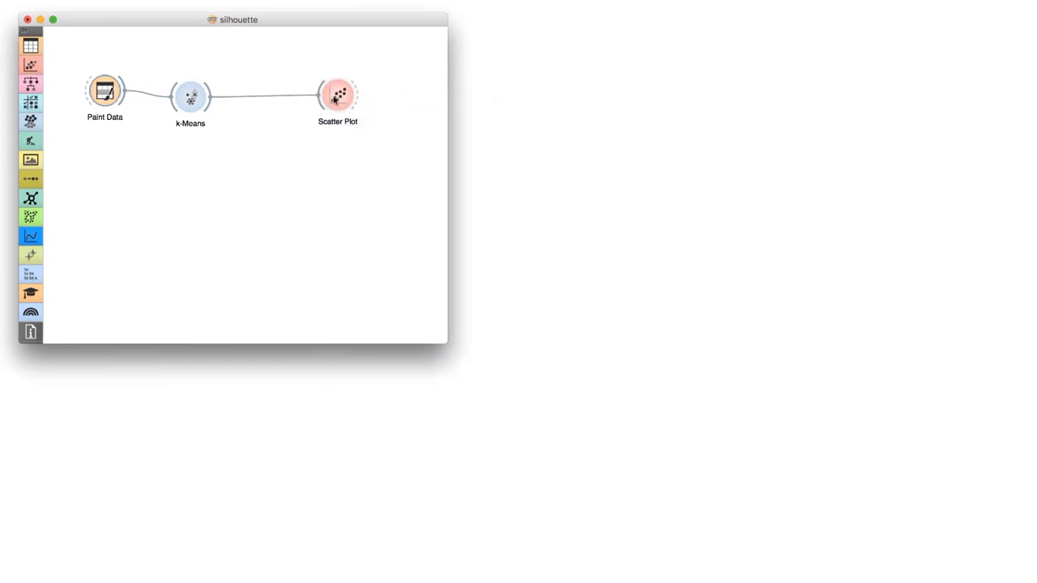
pyautogui.doubleClick(339, 97)
# Step: Add a Silhouette Plot after k-Means and send its selection to the Scatter Plot
pyautogui.moveTo(209, 101); pyautogui.dragTo(239, 166)
pyautogui.write('sil')
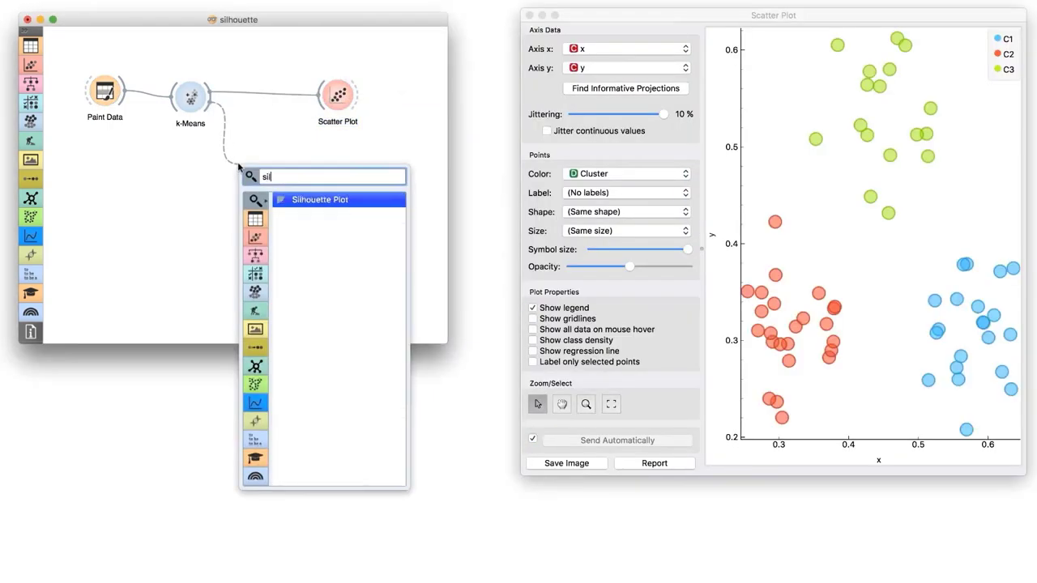
pyautogui.press('Return')
pyautogui.doubleClick(259, 166)
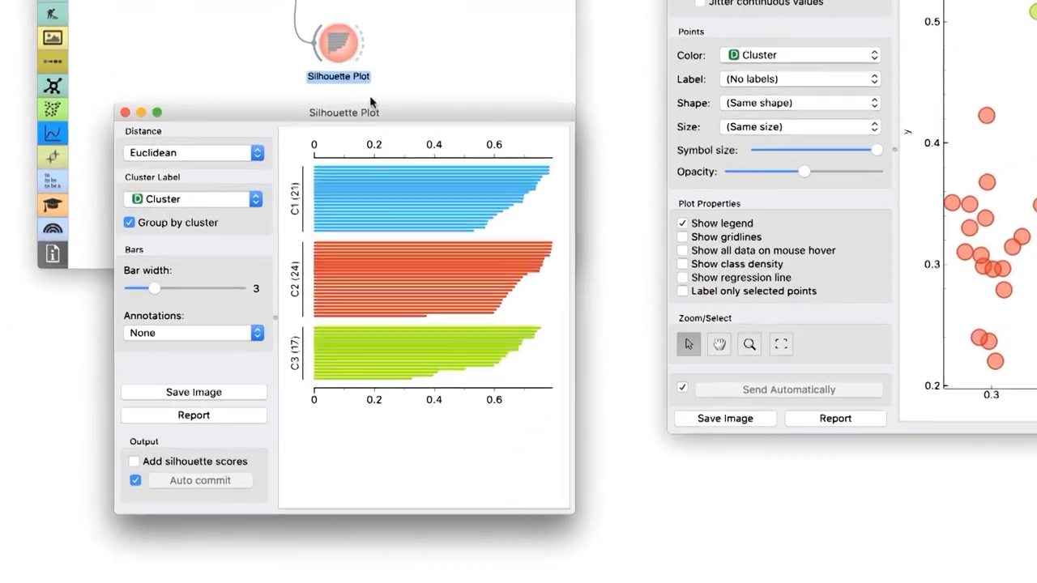
pyautogui.moveTo(323, 195); pyautogui.dragTo(338, 213)
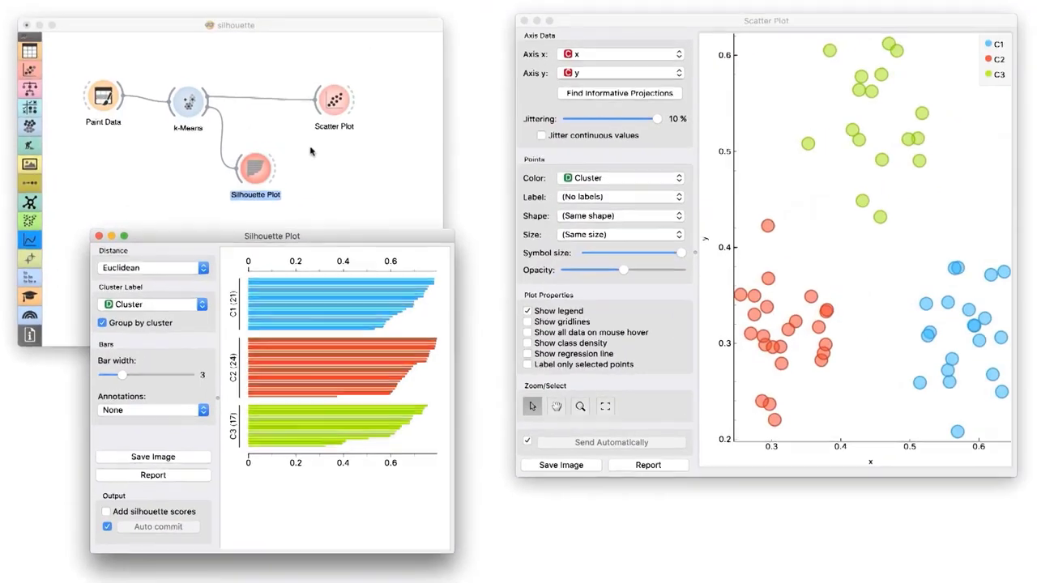
pyautogui.moveTo(276, 168); pyautogui.dragTo(315, 112)
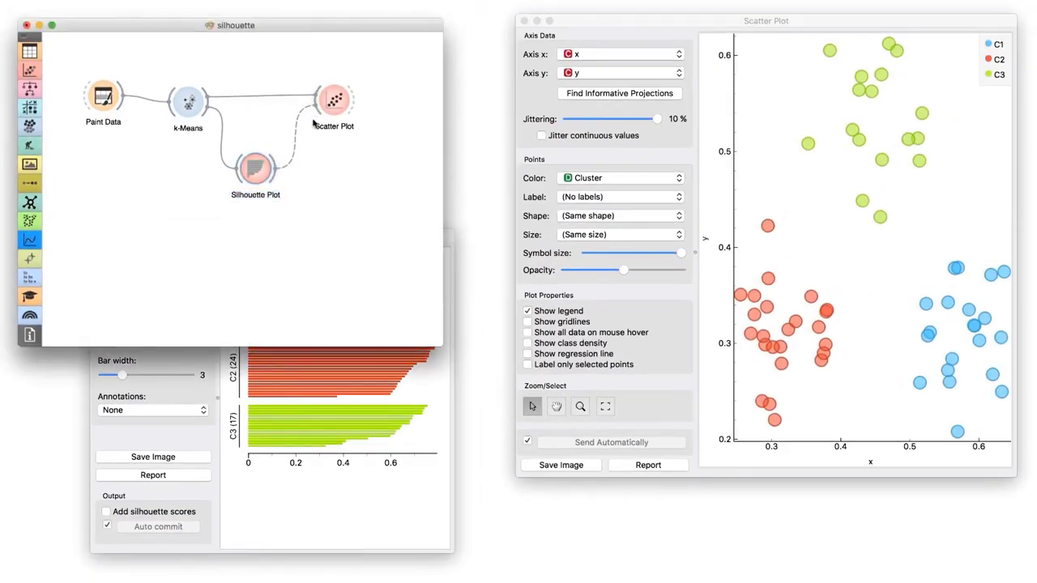
# Step: Select the top C2 silhouette bars, then switch to the lowest-scoring C2 bars
pyautogui.click(205, 365)
pyautogui.moveTo(315, 337); pyautogui.dragTo(314, 355)
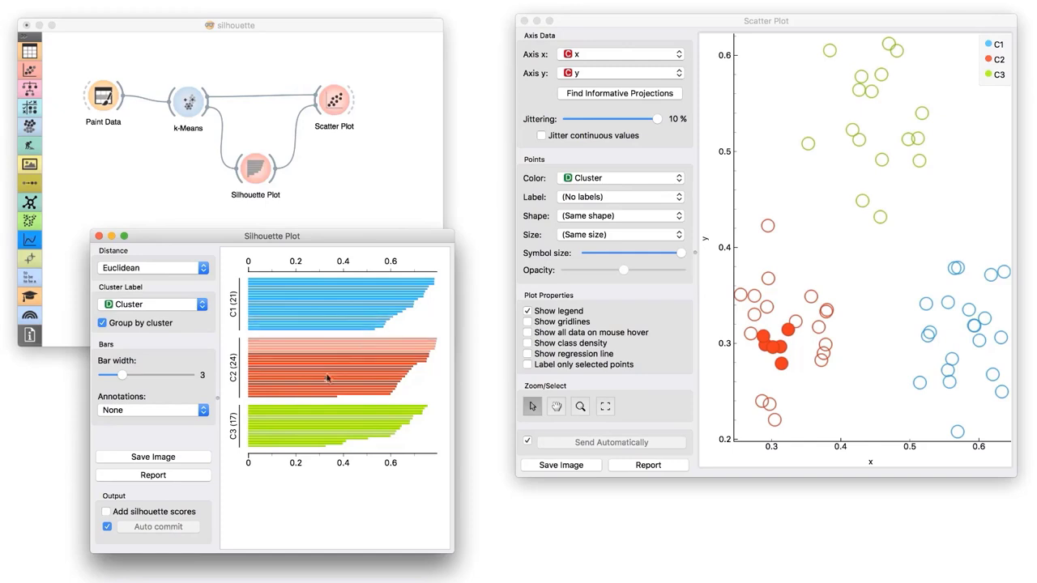
pyautogui.click(316, 398)
pyautogui.moveTo(316, 397); pyautogui.dragTo(318, 393)
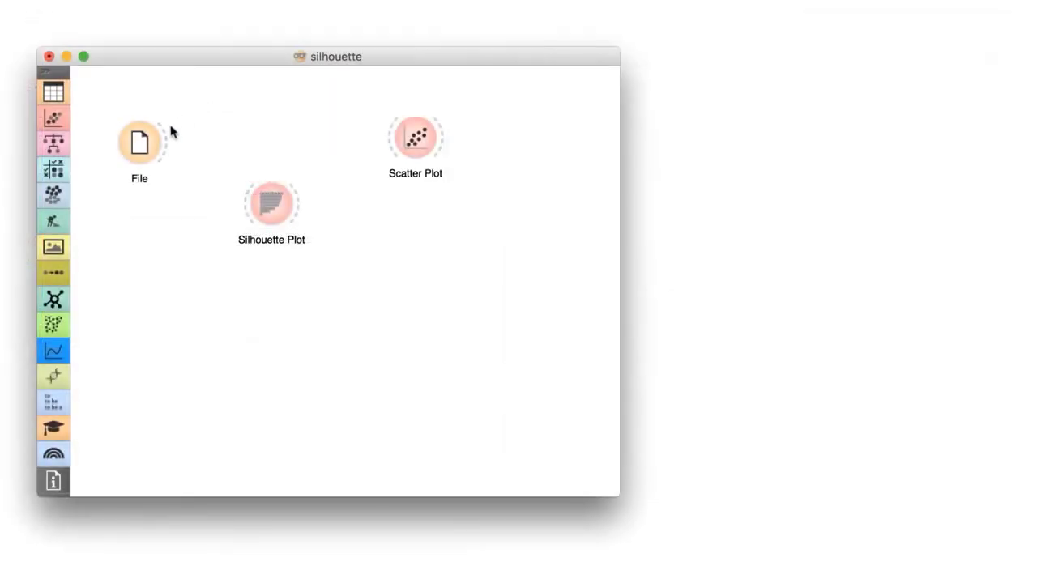
# Step: Connect the File widget to Scatter Plot and Silhouette Plot and check its loaded dataset
pyautogui.moveTo(166, 140); pyautogui.dragTo(409, 139)
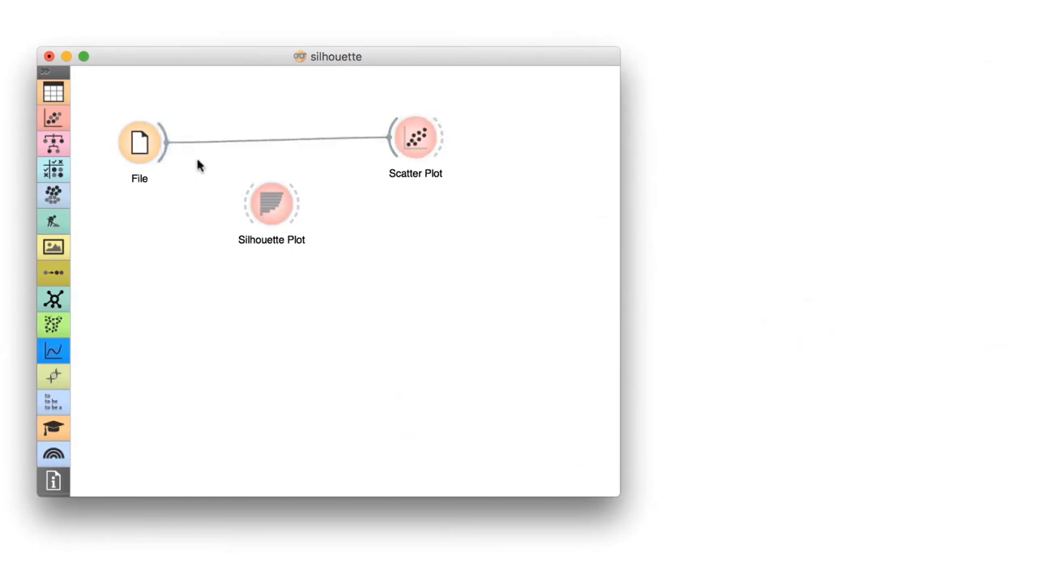
pyautogui.moveTo(168, 154); pyautogui.dragTo(392, 141)
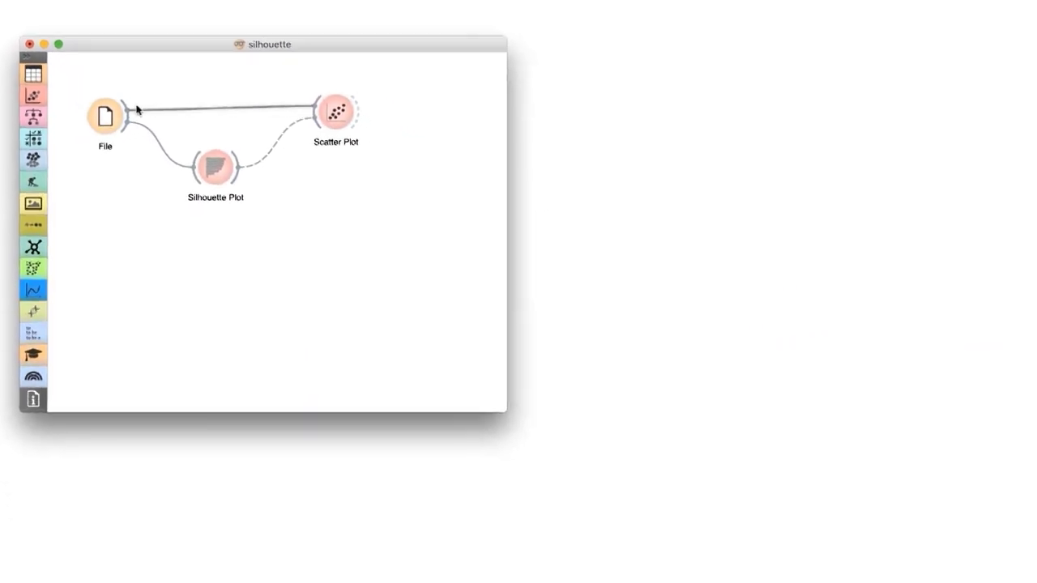
pyautogui.doubleClick(107, 117)
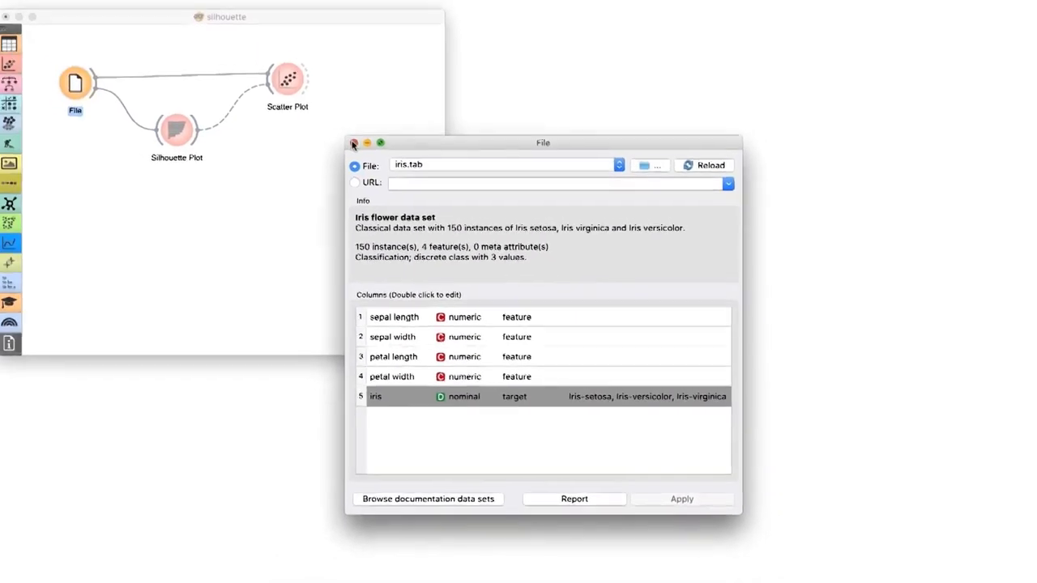
pyautogui.click(262, 42)
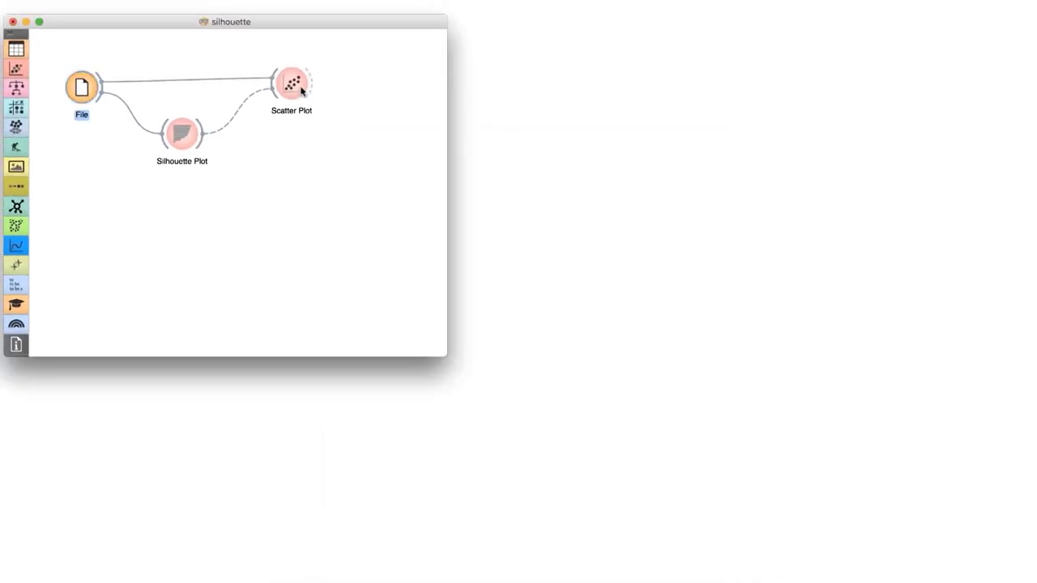
# Step: Open both plots and select the negative, then the highest-scoring silhouette bars
pyautogui.doubleClick(302, 93)
pyautogui.doubleClick(199, 129)
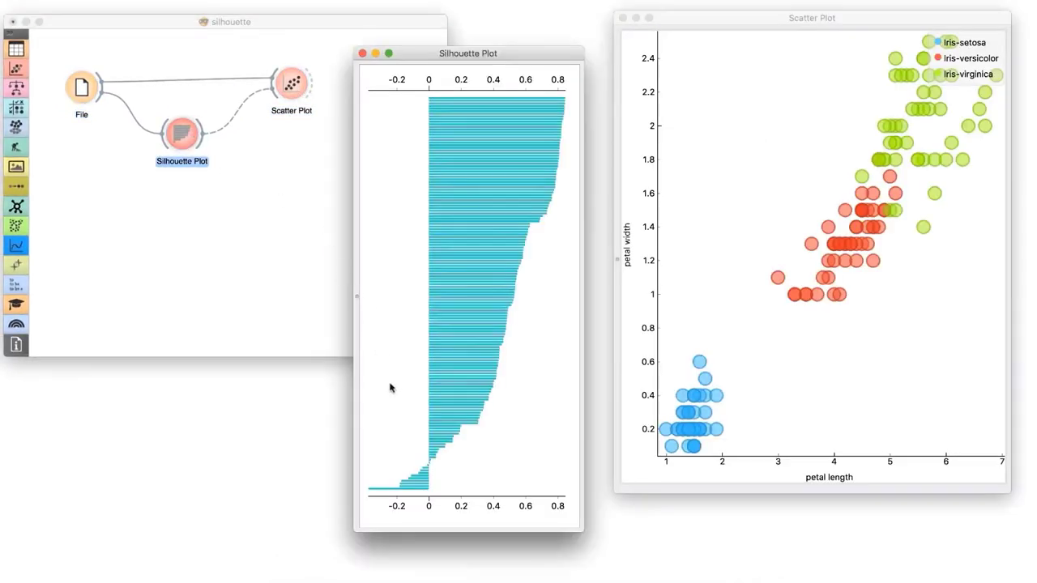
pyautogui.moveTo(423, 464); pyautogui.dragTo(423, 492)
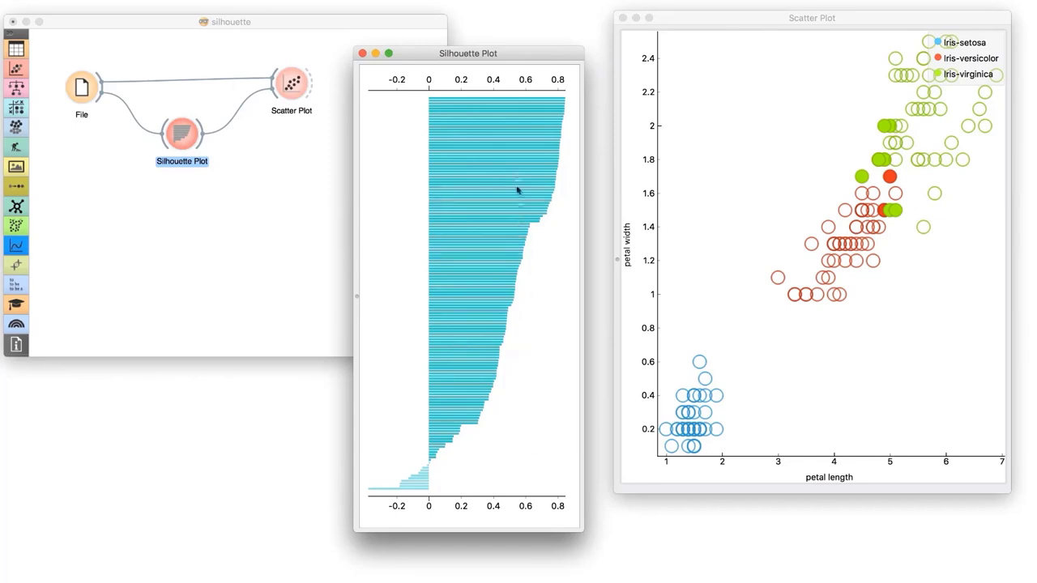
pyautogui.click(497, 100)
pyautogui.moveTo(498, 101); pyautogui.dragTo(506, 214)
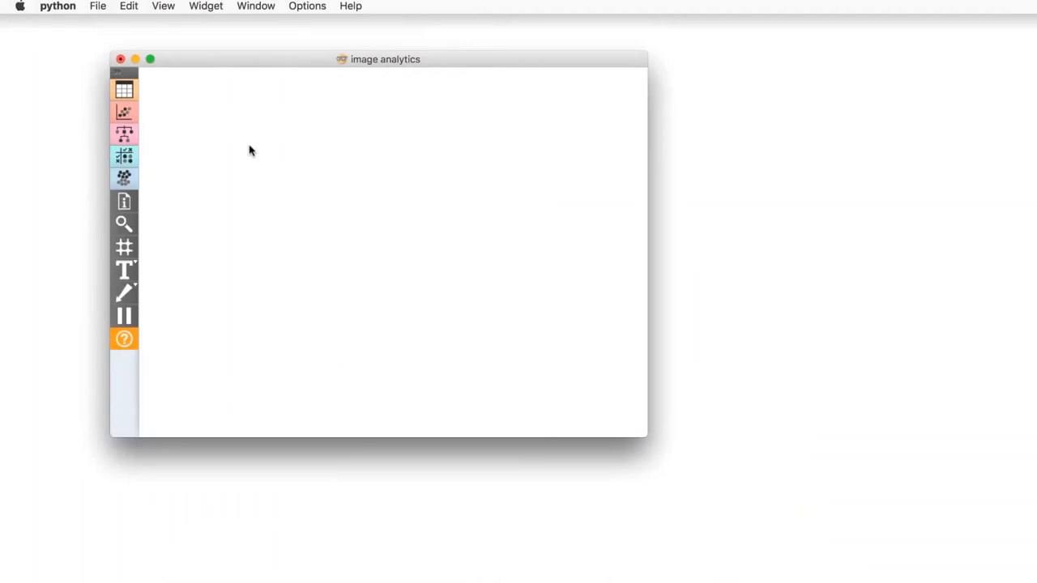
# Step: Install the Image Analytics add-on from Options > Add-ons and acknowledge the restart notice
pyautogui.click(302, 7)
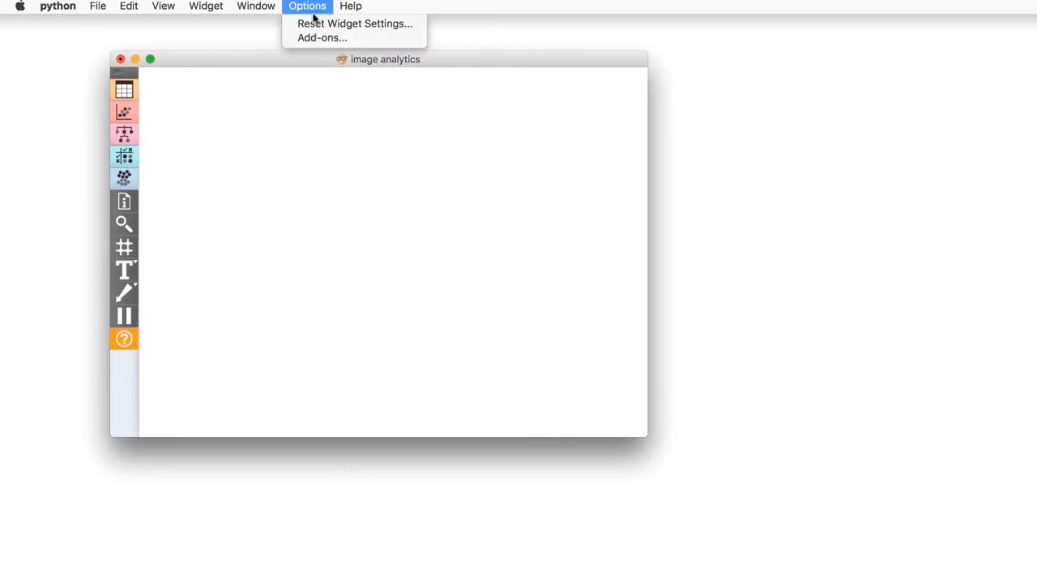
pyautogui.click(357, 38)
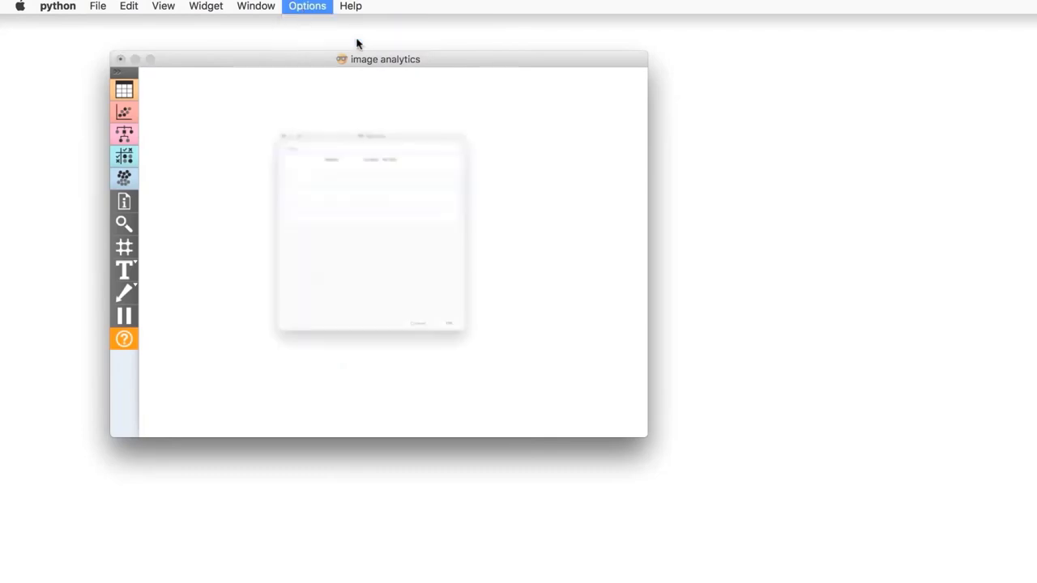
pyautogui.click(257, 167)
pyautogui.click(214, 165)
pyautogui.click(517, 412)
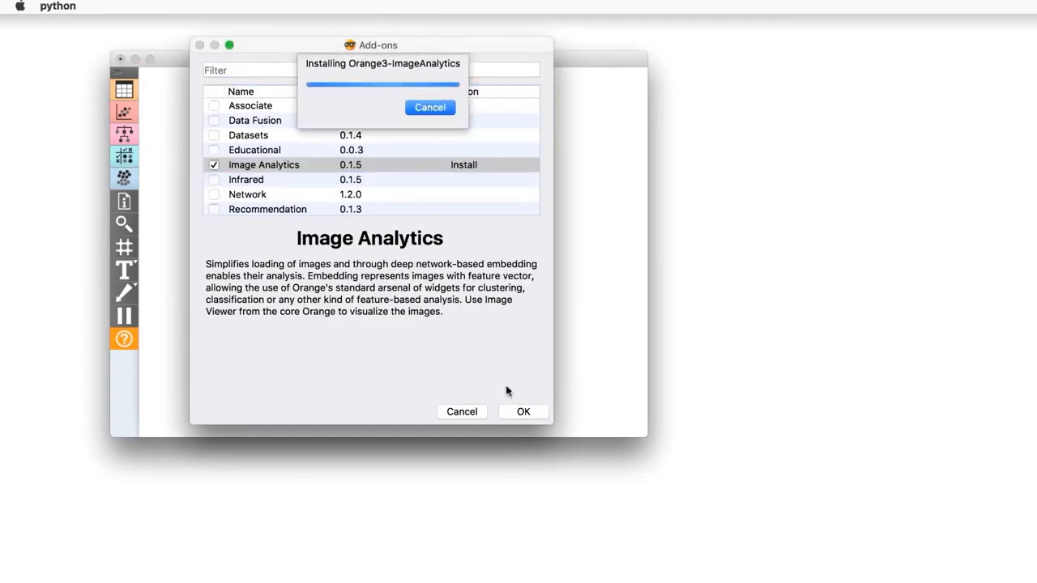
pyautogui.click(472, 249)
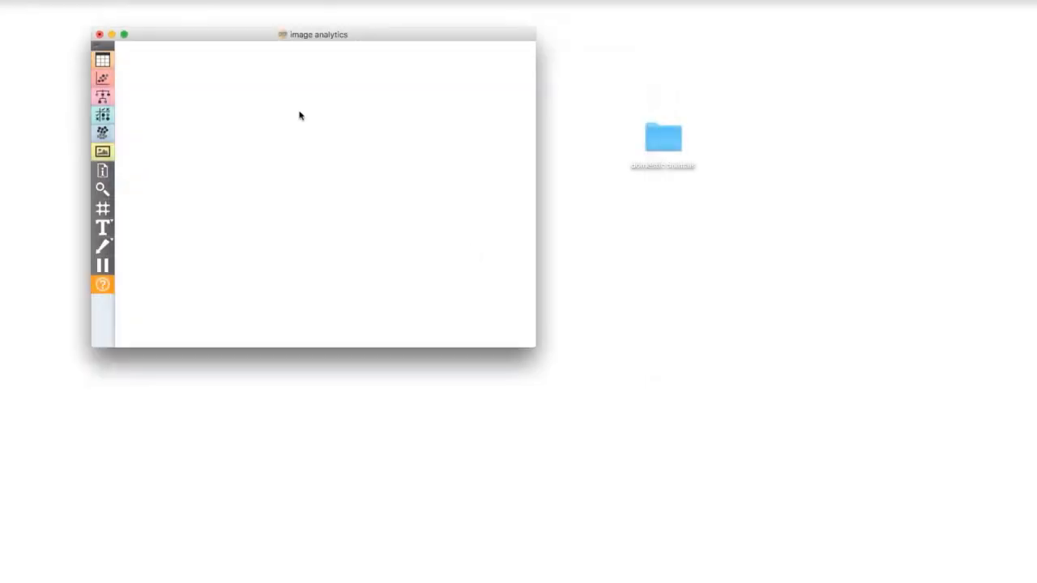
# Step: Add an Import Images widget loading the Desktop 'domestic animals' folder
pyautogui.doubleClick(663, 136)
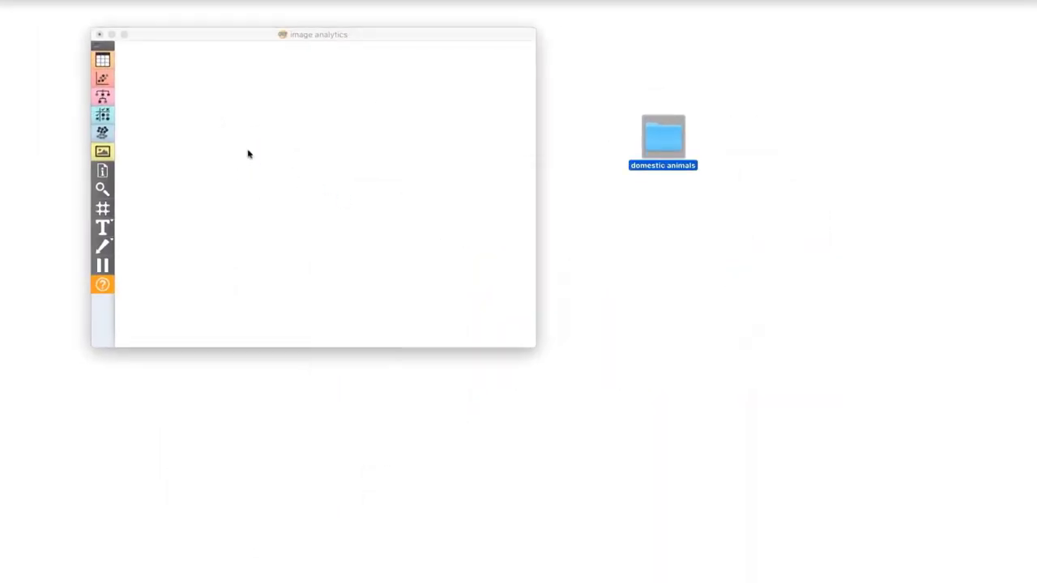
pyautogui.doubleClick(203, 135)
pyautogui.write('impo')
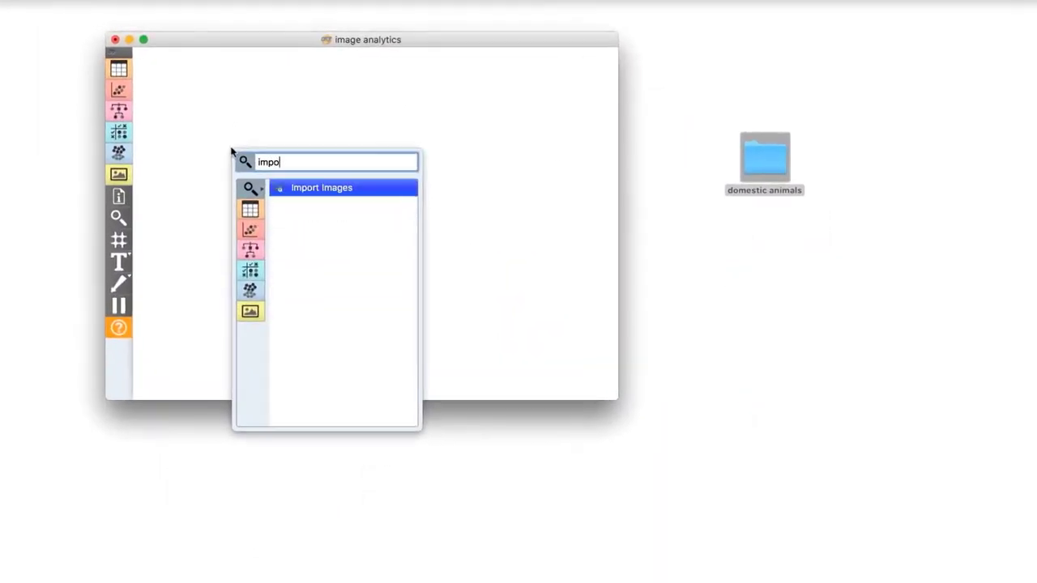
pyautogui.press('Return')
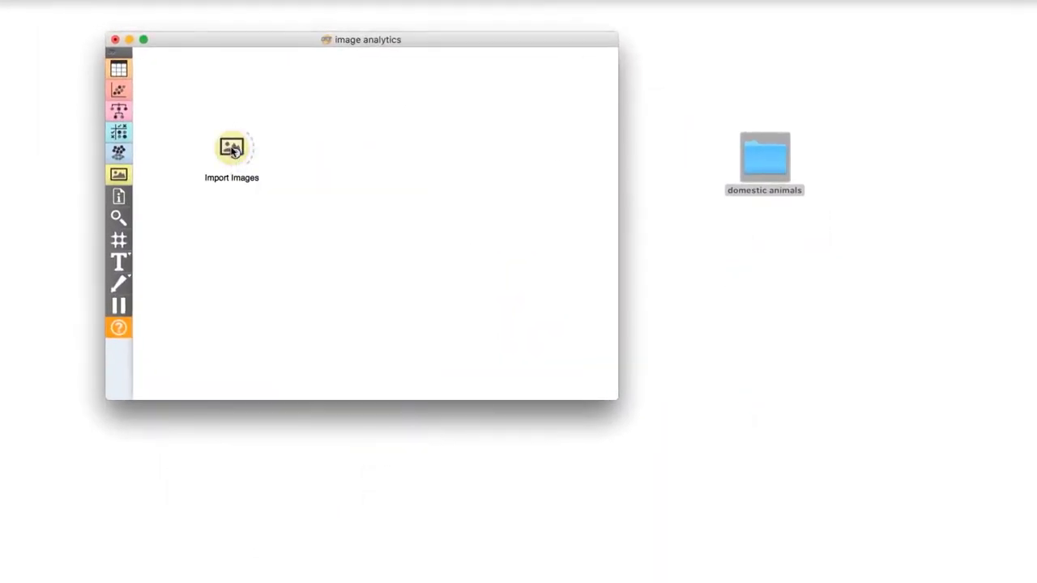
pyautogui.doubleClick(233, 150)
pyautogui.click(709, 367)
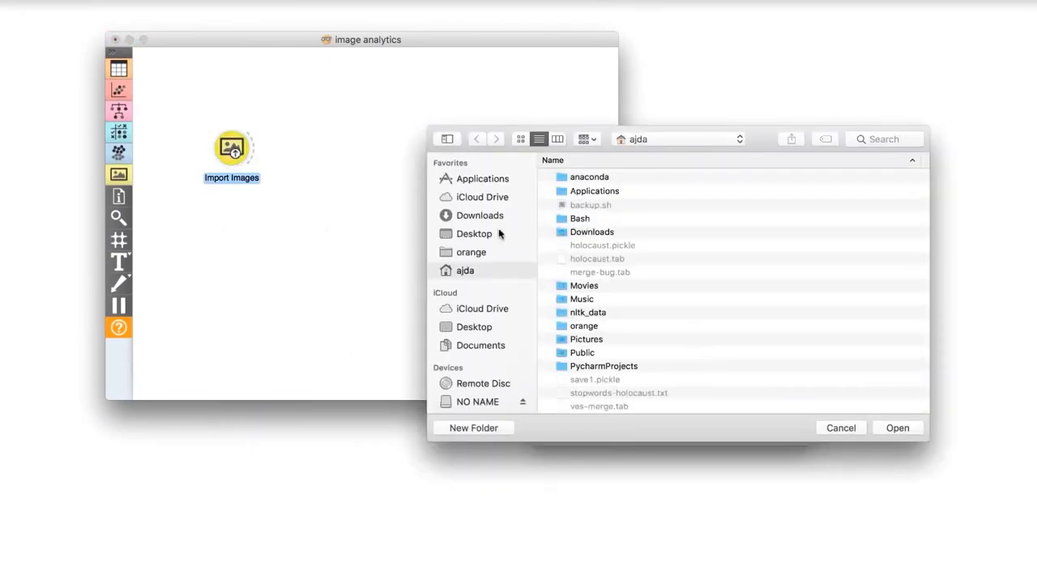
pyautogui.click(503, 231)
pyautogui.click(589, 178)
pyautogui.click(895, 427)
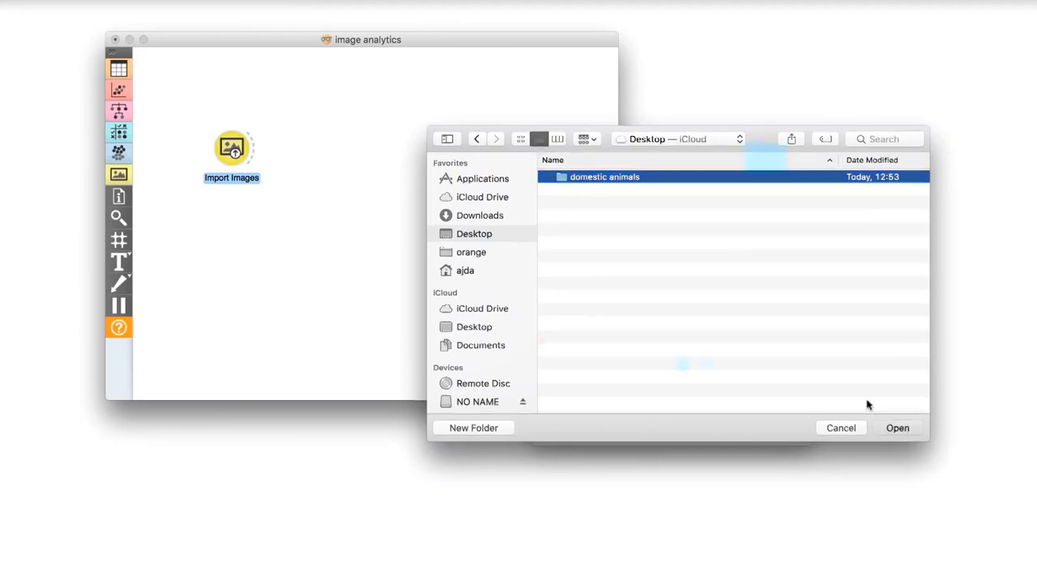
pyautogui.click(542, 342)
# Step: Link an Image Viewer to Import Images and widen it to five thumbnail columns
pyautogui.moveTo(259, 148); pyautogui.dragTo(359, 156)
pyautogui.write('ima')
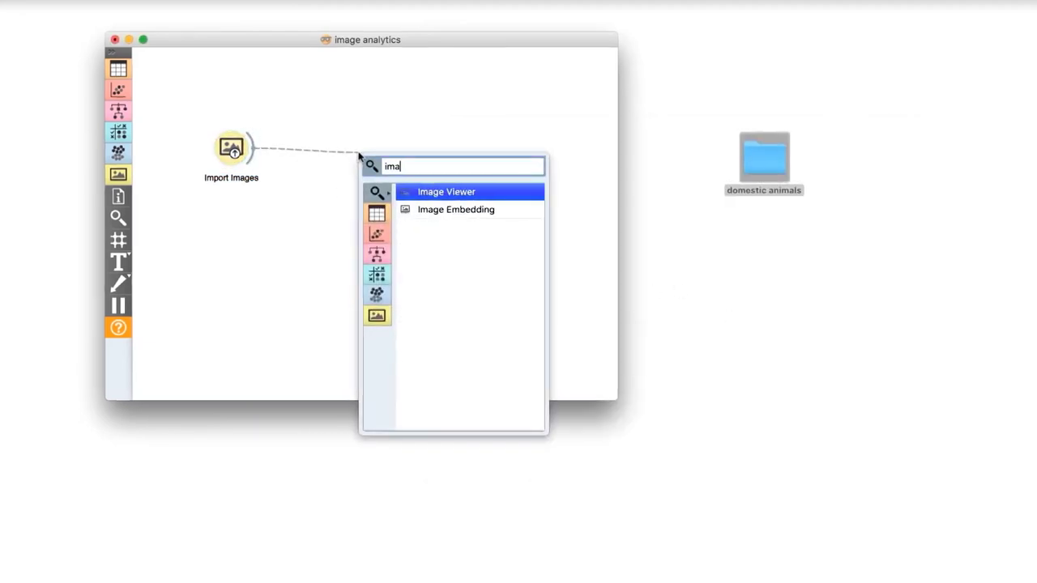
pyautogui.press('Return')
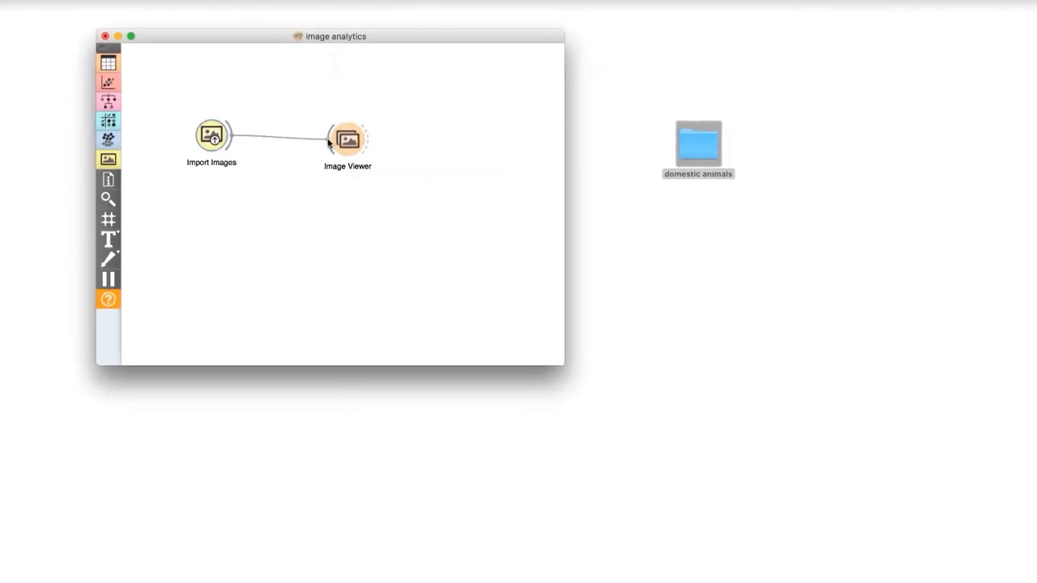
pyautogui.doubleClick(341, 142)
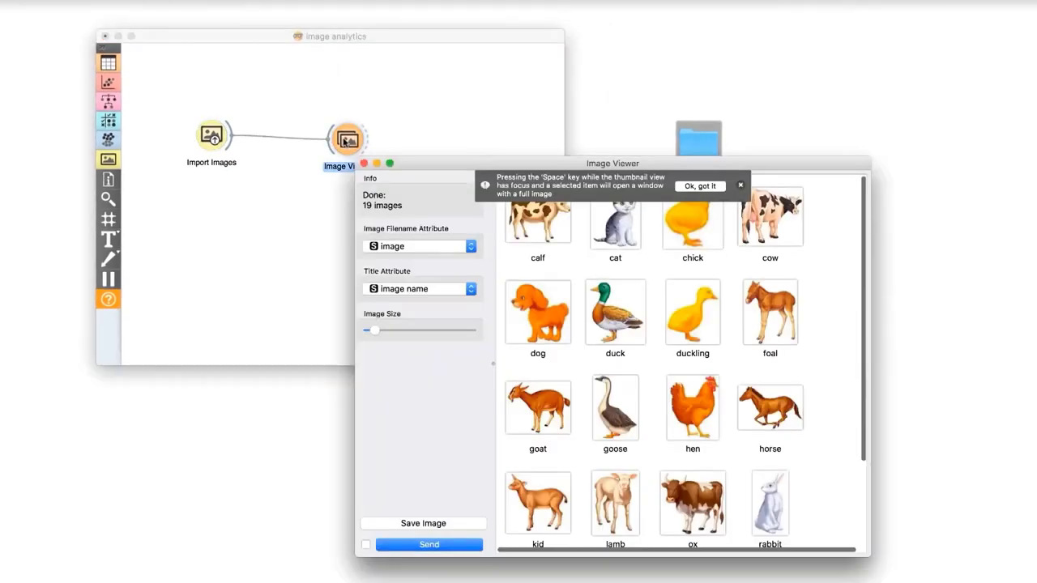
pyautogui.click(740, 187)
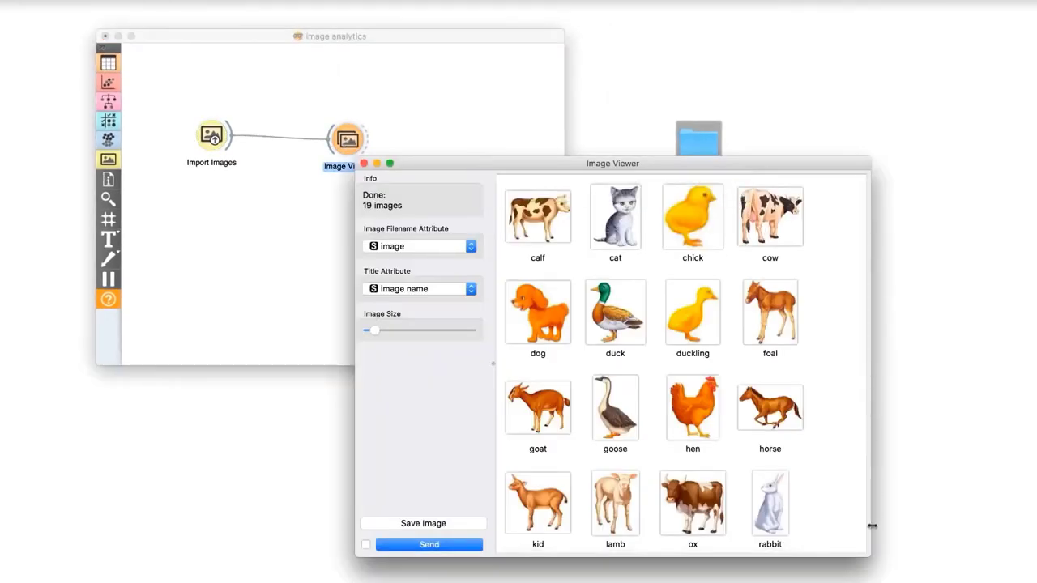
pyautogui.moveTo(871, 552); pyautogui.dragTo(910, 555)
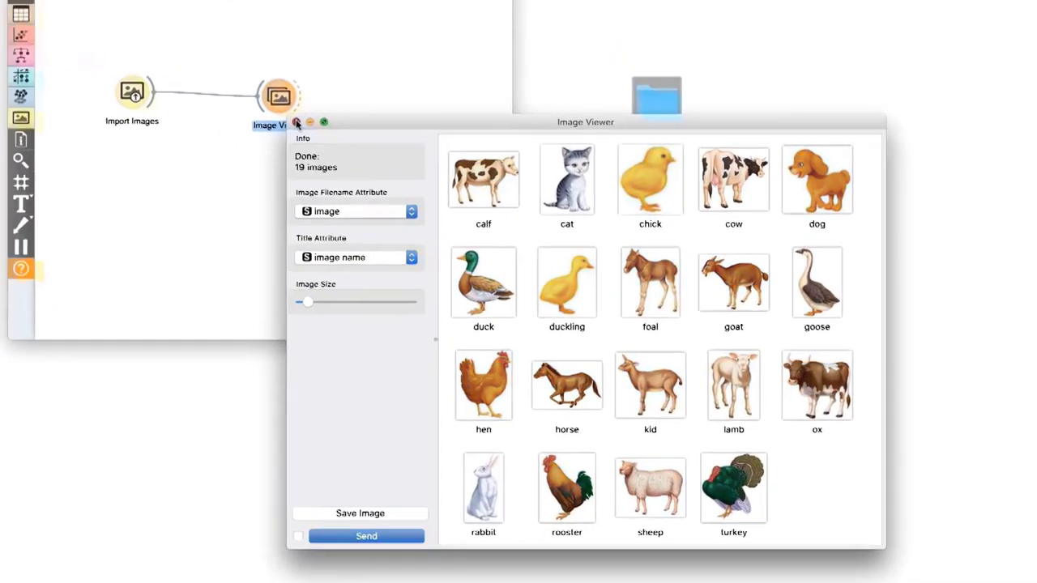
pyautogui.click(243, 90)
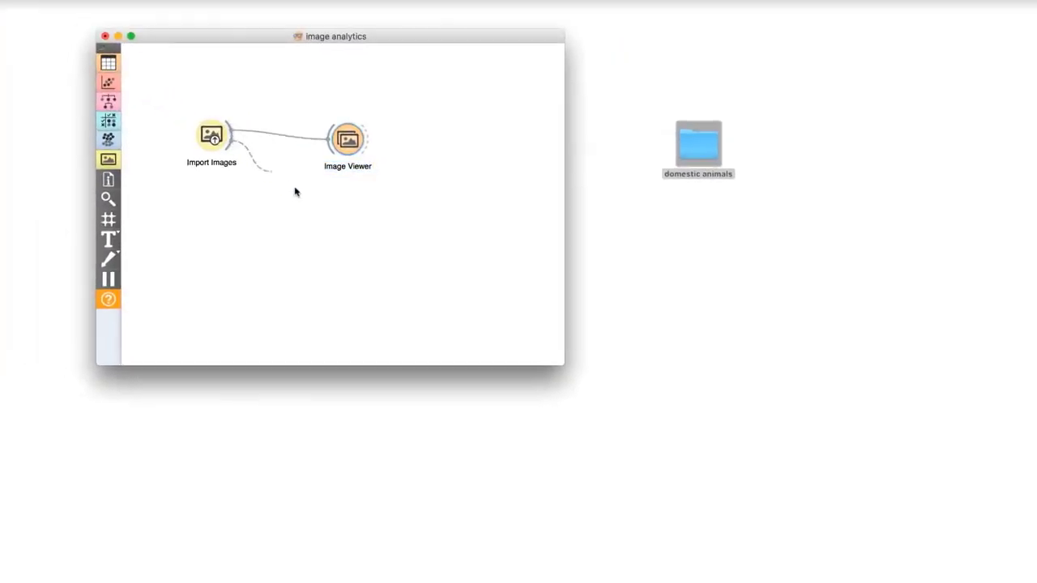
# Step: Link a Data Table to Import Images and open it to inspect the image data
pyautogui.moveTo(94, 58); pyautogui.dragTo(197, 145)
pyautogui.write('data')
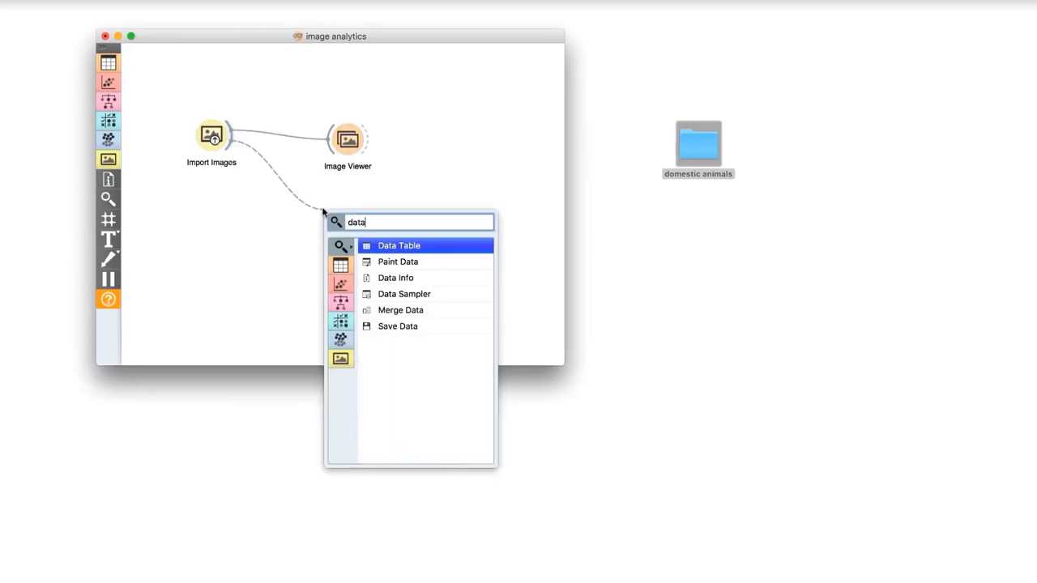
pyautogui.press('Return')
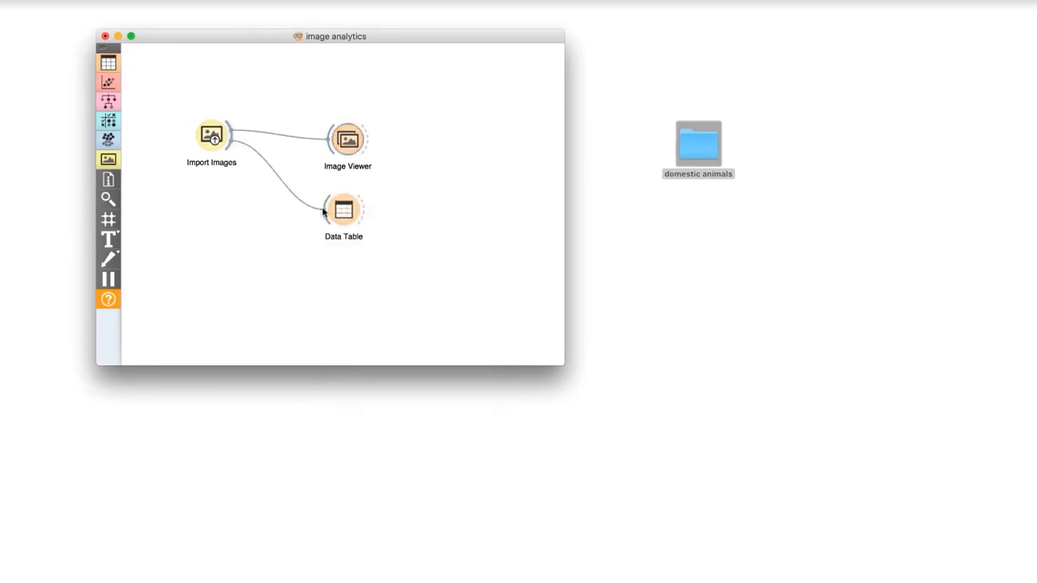
pyautogui.doubleClick(333, 210)
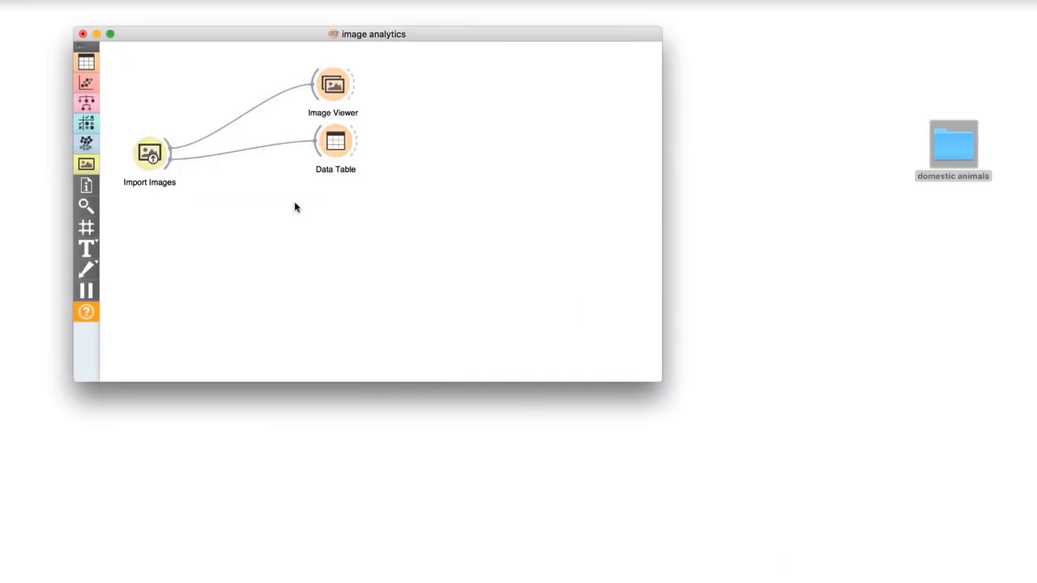
# Step: Add an Image Embedding widget linked to Import Images and review its settings
pyautogui.moveTo(167, 164); pyautogui.dragTo(294, 208)
pyautogui.write('image')
pyautogui.press('Down')
pyautogui.press('Return')
pyautogui.doubleClick(275, 187)
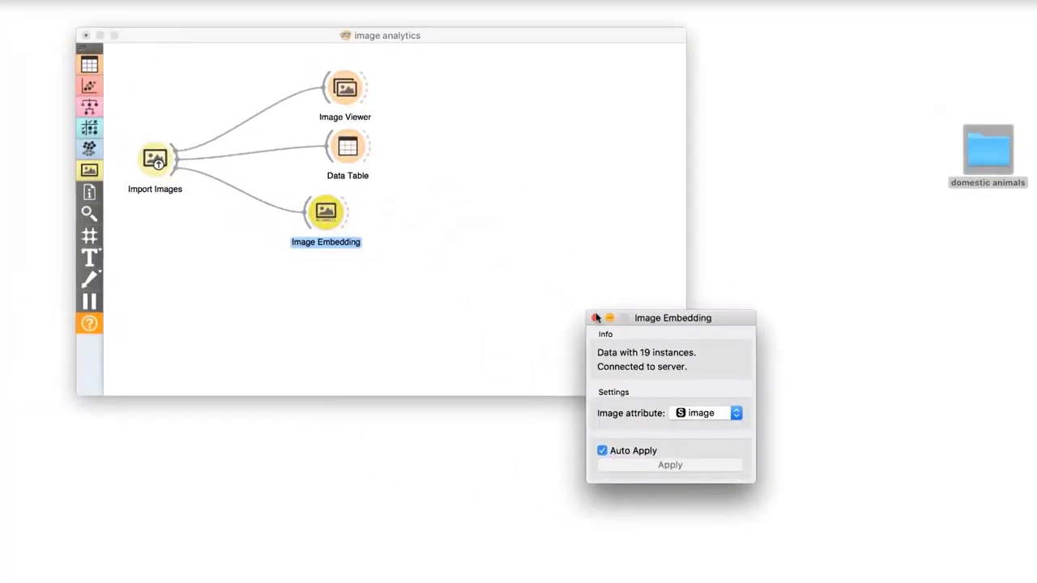
pyautogui.click(597, 318)
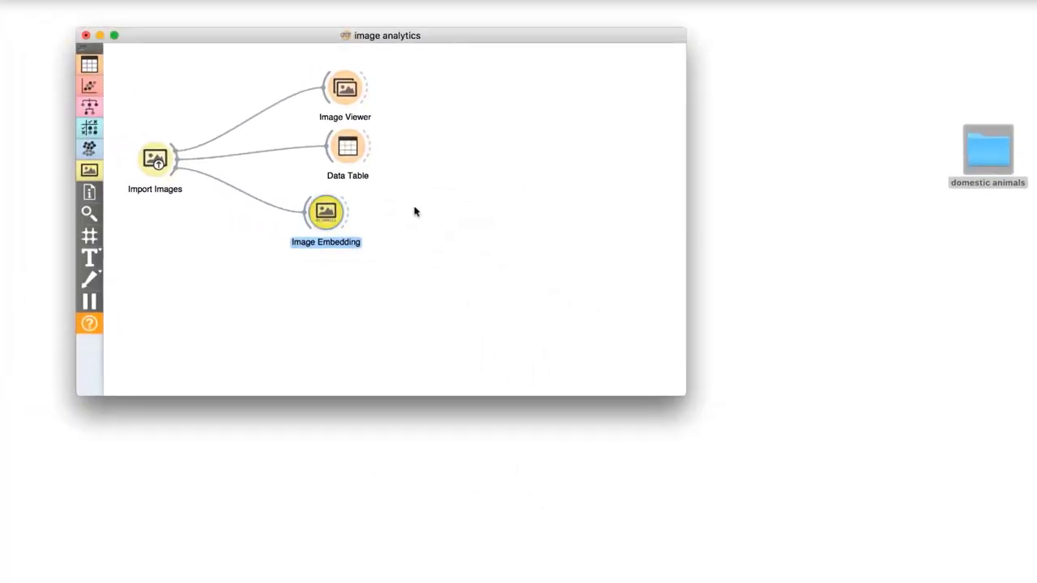
# Step: Attach Data Table (1) to Image Embedding and scroll through the 2048 embedding features
pyautogui.moveTo(348, 209); pyautogui.dragTo(430, 184)
pyautogui.write('data')
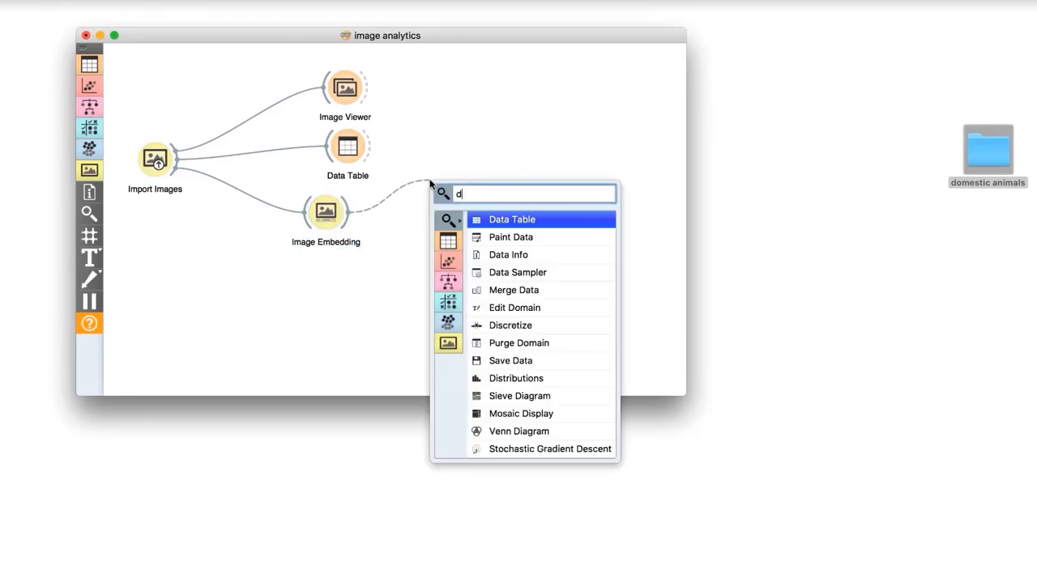
pyautogui.press('Return')
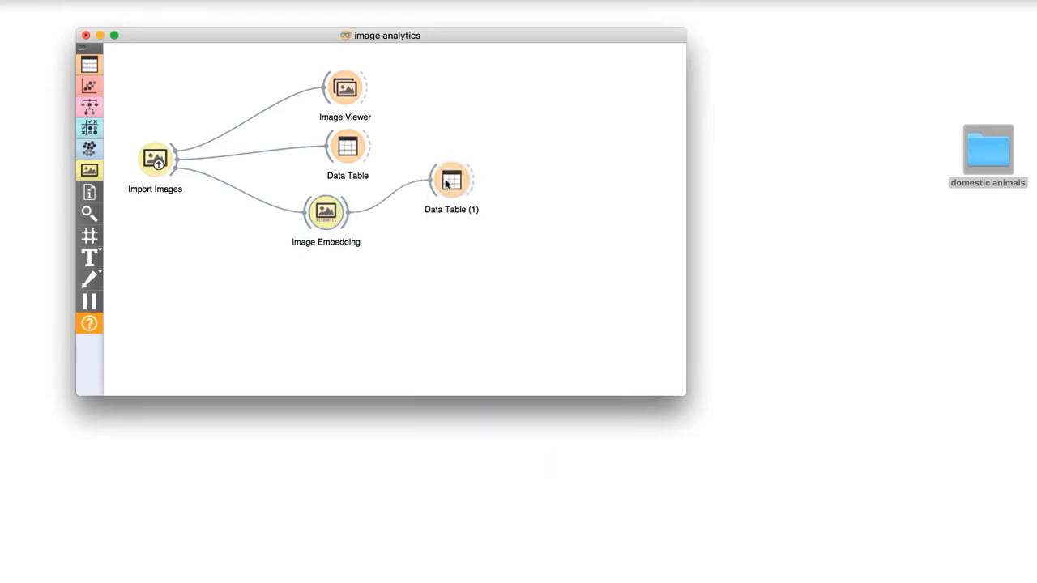
pyautogui.doubleClick(448, 182)
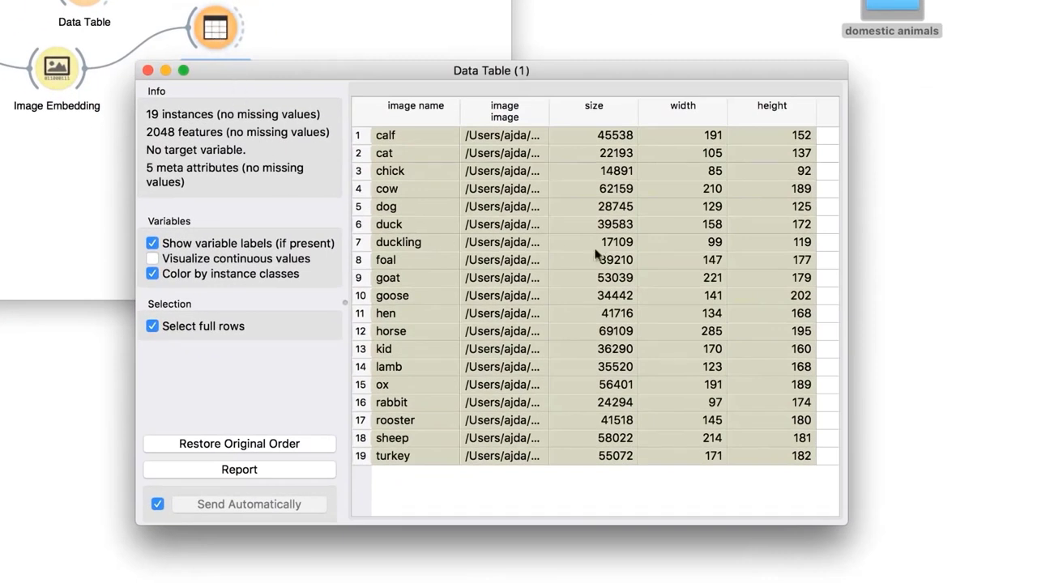
pyautogui.hscroll(10, 668, 236)
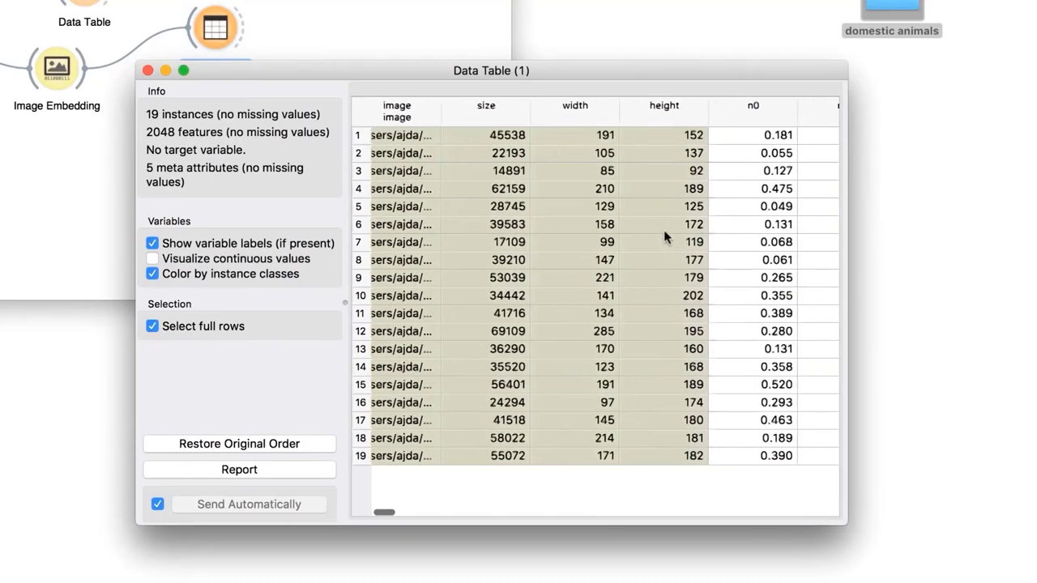
pyautogui.hscroll(2, 663, 236)
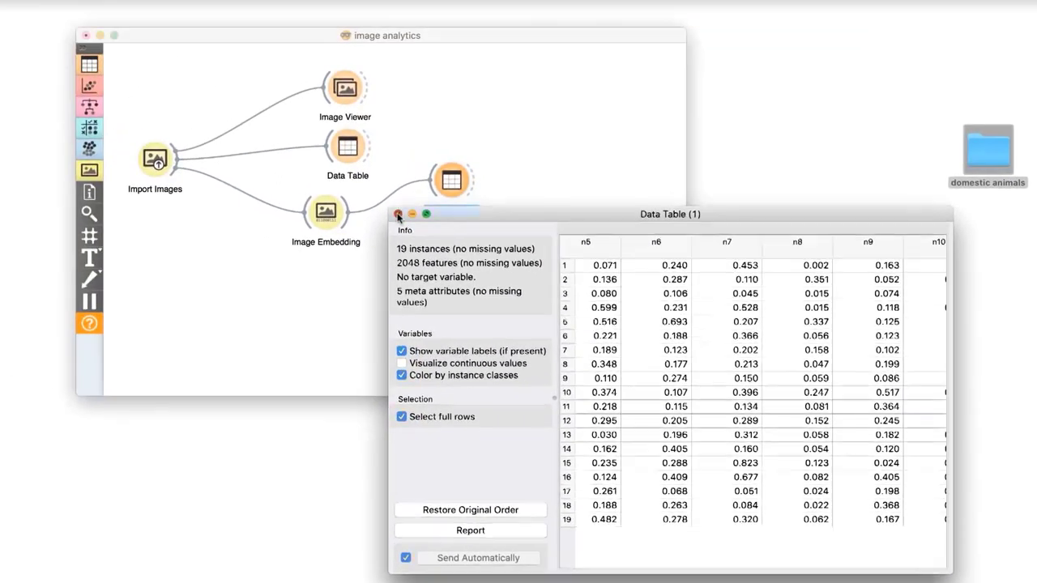
# Step: Add a Distances widget after Image Embedding and set its metric to Cosine
pyautogui.press('super+w')
pyautogui.moveTo(351, 217); pyautogui.dragTo(420, 246)
pyautogui.write('dist')
pyautogui.press('Down')
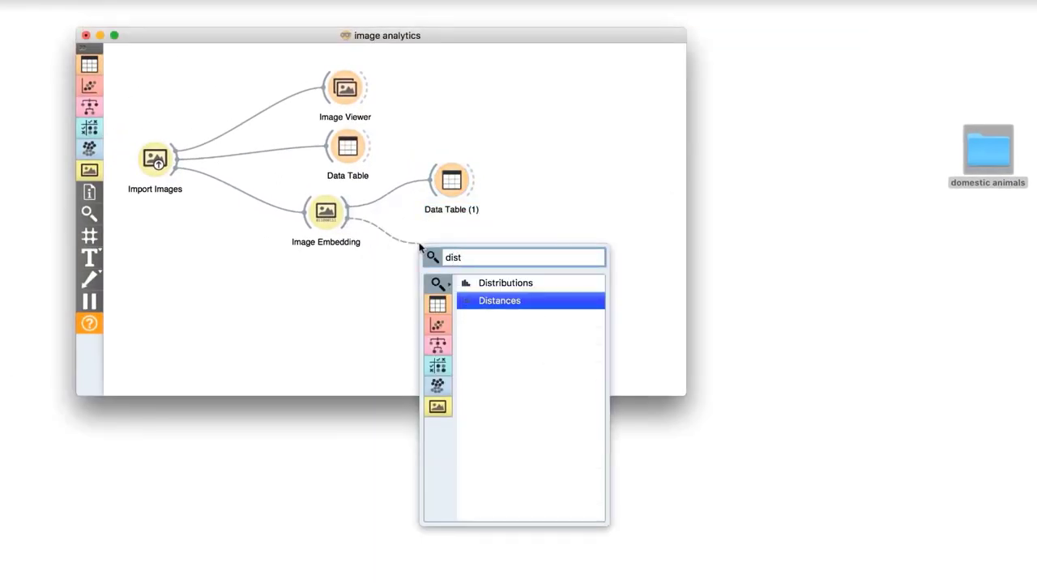
pyautogui.press('Return')
pyautogui.doubleClick(430, 248)
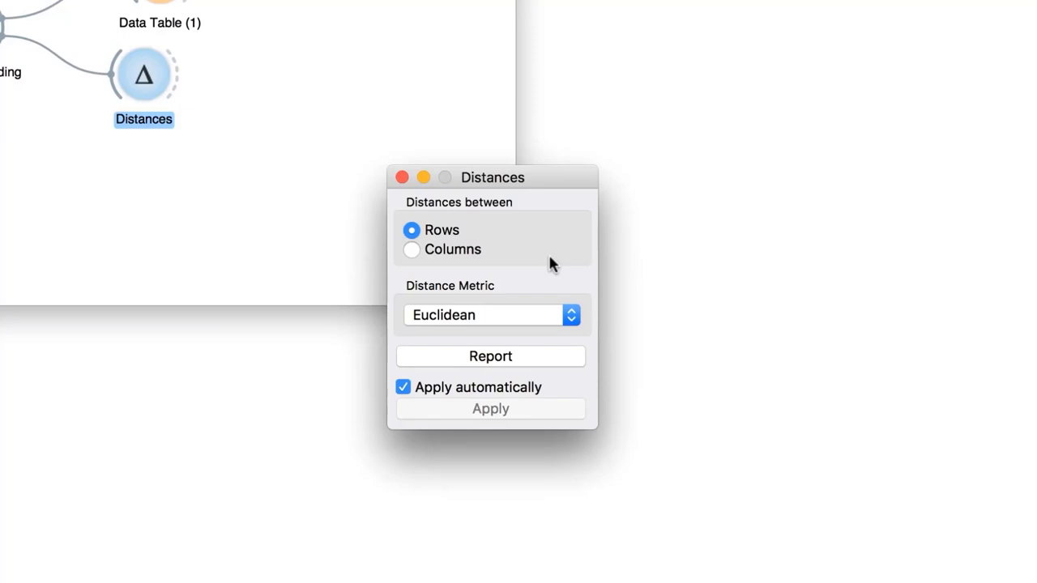
pyautogui.click(572, 316)
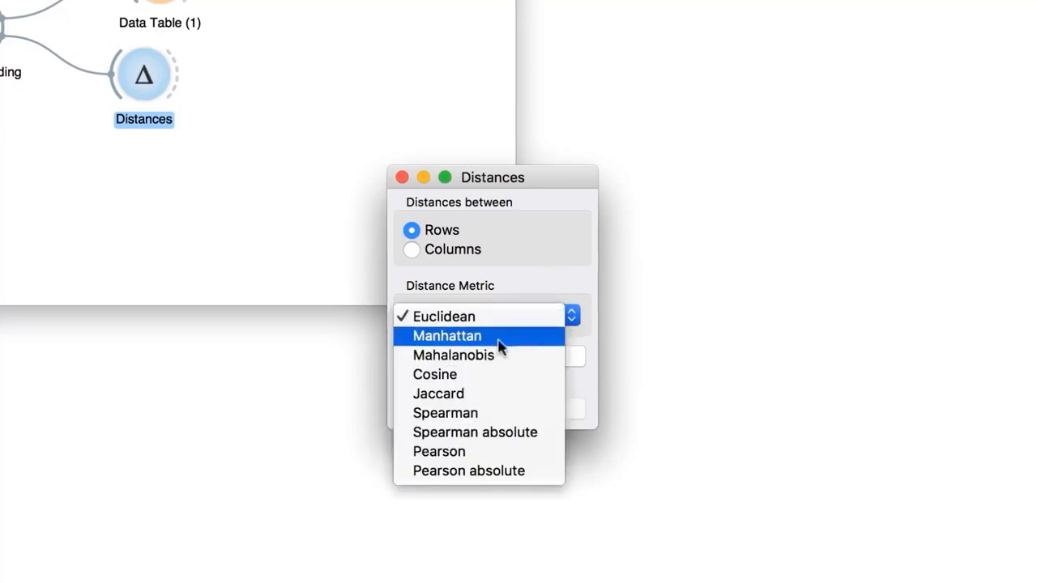
pyautogui.click(453, 375)
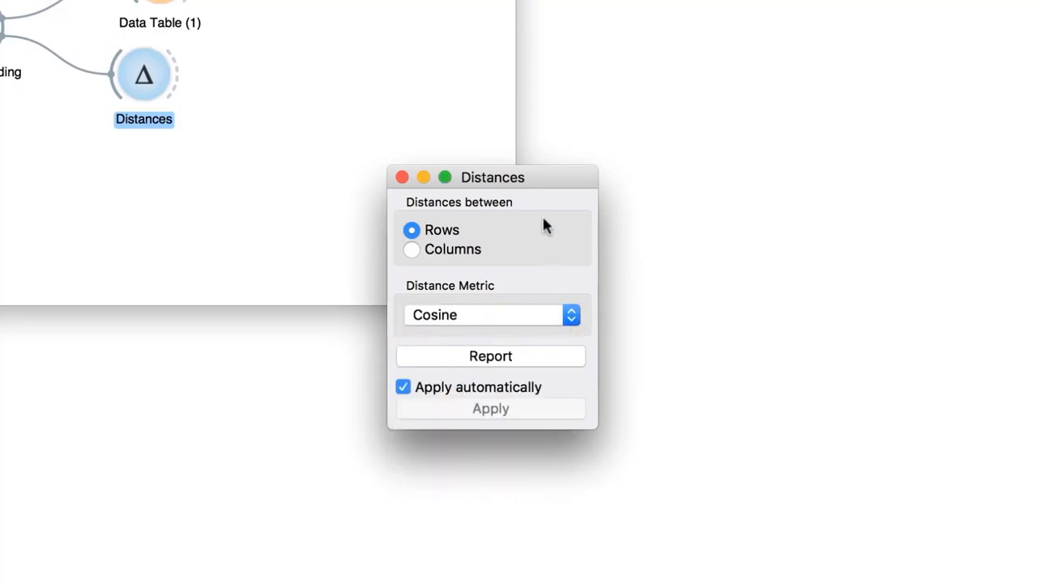
pyautogui.click(402, 177)
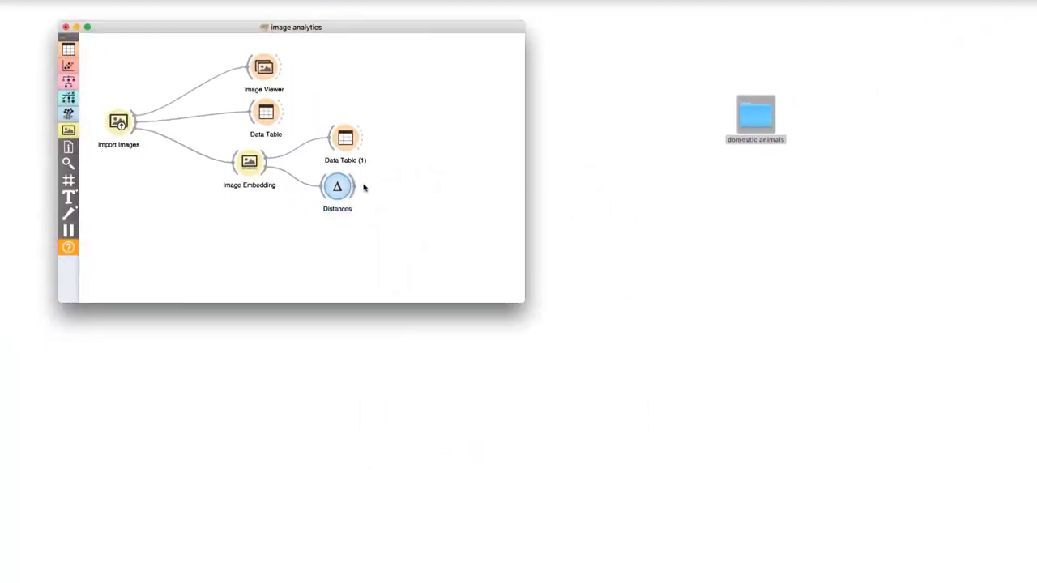
# Step: Add Hierarchical Clustering after Distances and select the ox, calf and cow cluster
pyautogui.moveTo(357, 187); pyautogui.dragTo(399, 188)
pyautogui.write('hi')
pyautogui.press('Return')
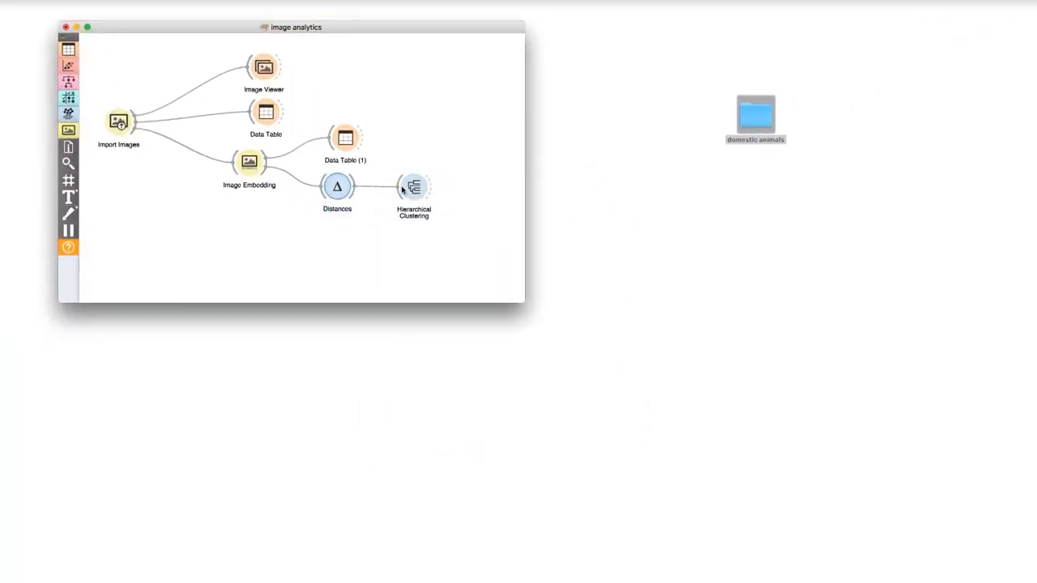
pyautogui.doubleClick(405, 189)
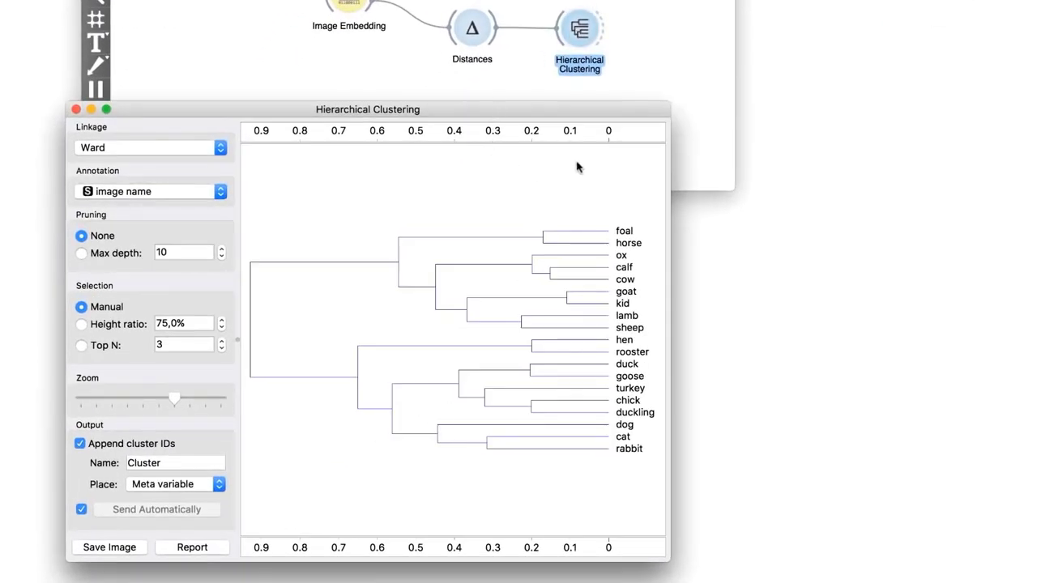
pyautogui.click(500, 403)
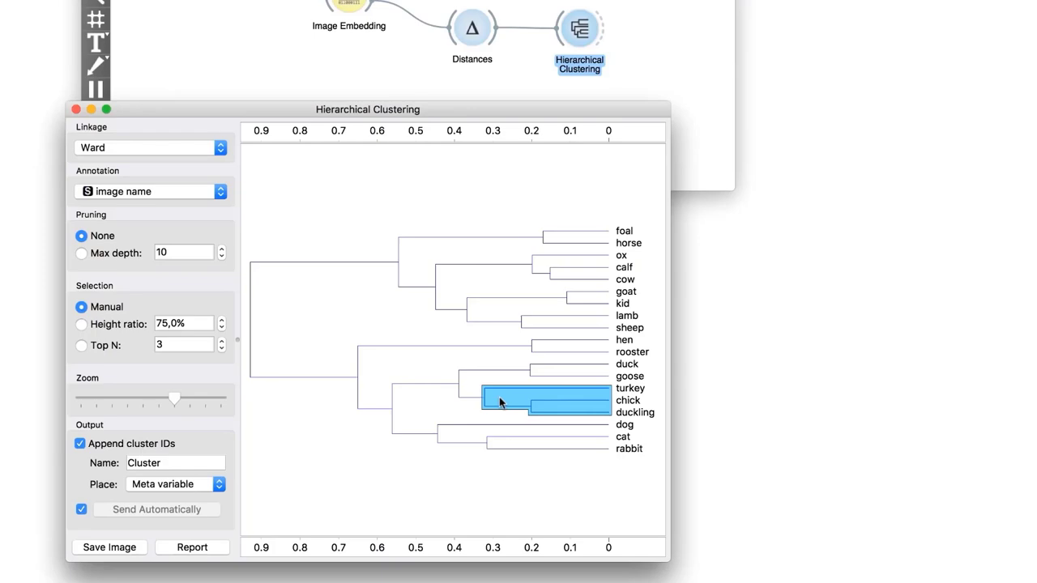
pyautogui.click(539, 267)
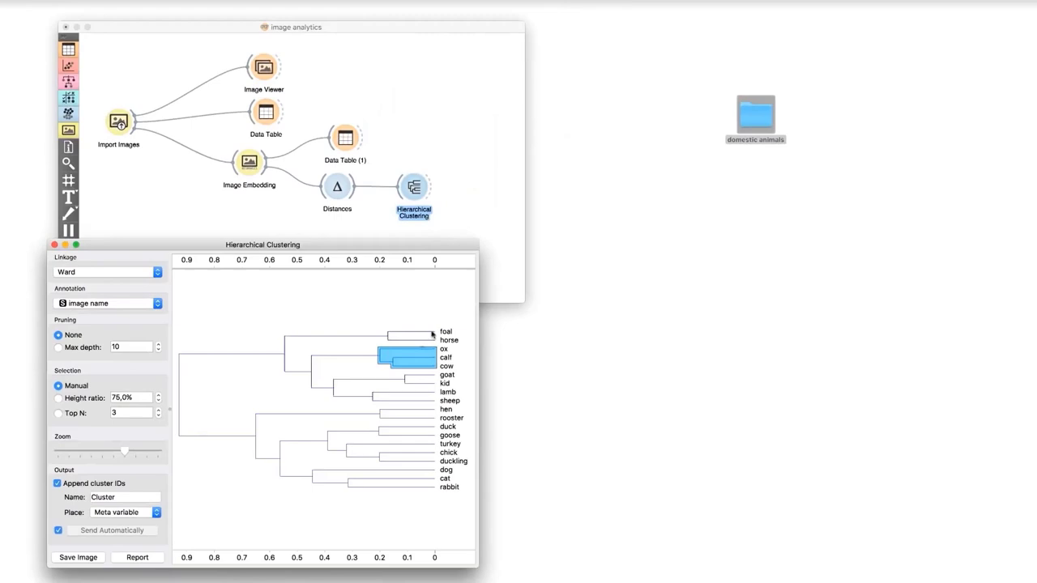
# Step: Link Image Viewer (1) to Hierarchical Clustering to show the selected cluster's images
pyautogui.click(430, 192)
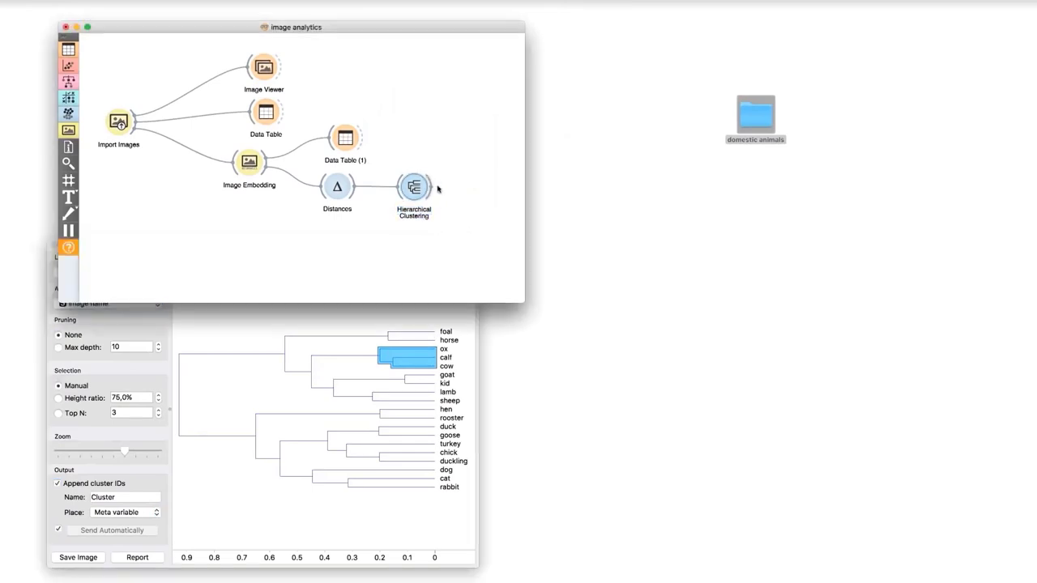
pyautogui.moveTo(430, 192); pyautogui.dragTo(456, 190)
pyautogui.write('image')
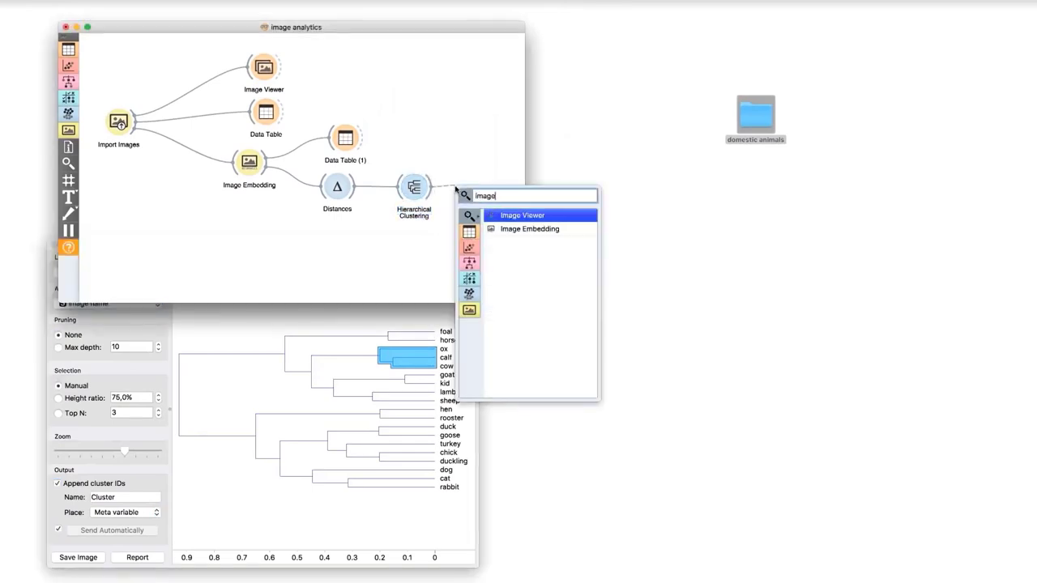
pyautogui.press('Return')
pyautogui.doubleClick(472, 188)
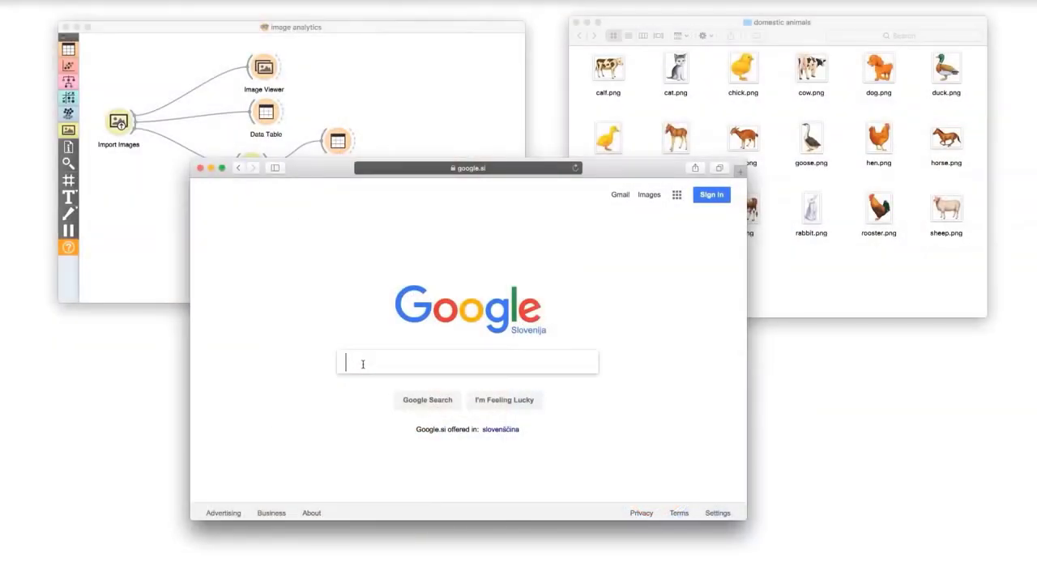
# Step: Search images for 'milka cow' and save the blue-sky cow photo into the domestic animals folder
pyautogui.write('milka cow')
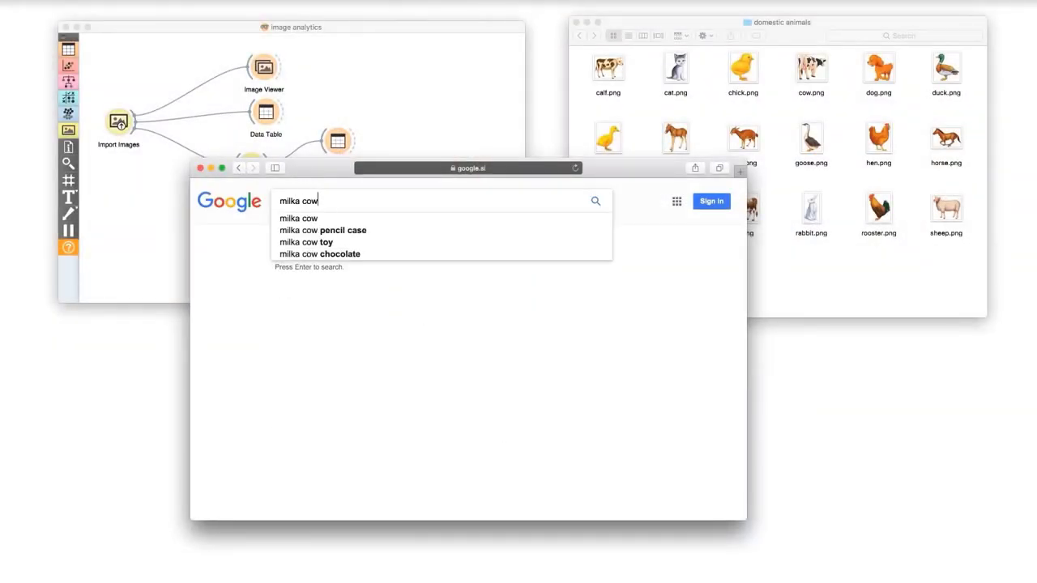
pyautogui.press('Return')
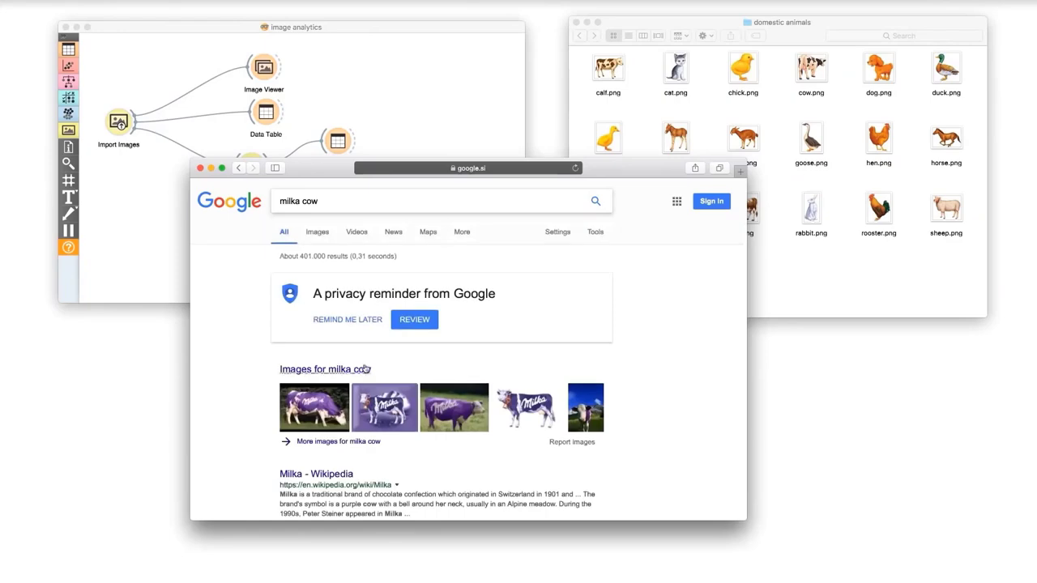
pyautogui.click(318, 235)
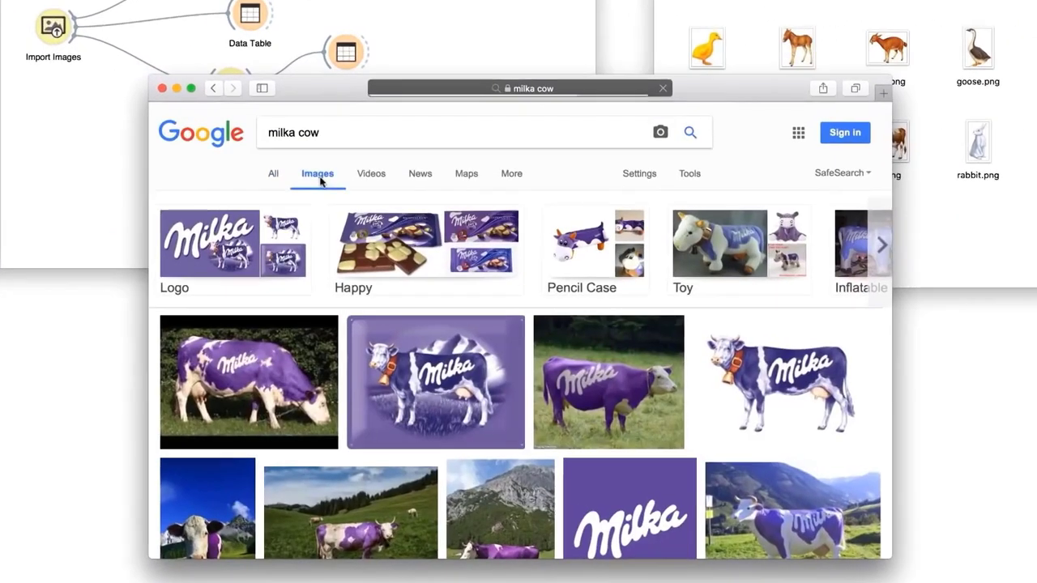
pyautogui.scroll(-2, 361, 284)
pyautogui.scroll(-3, 377, 293)
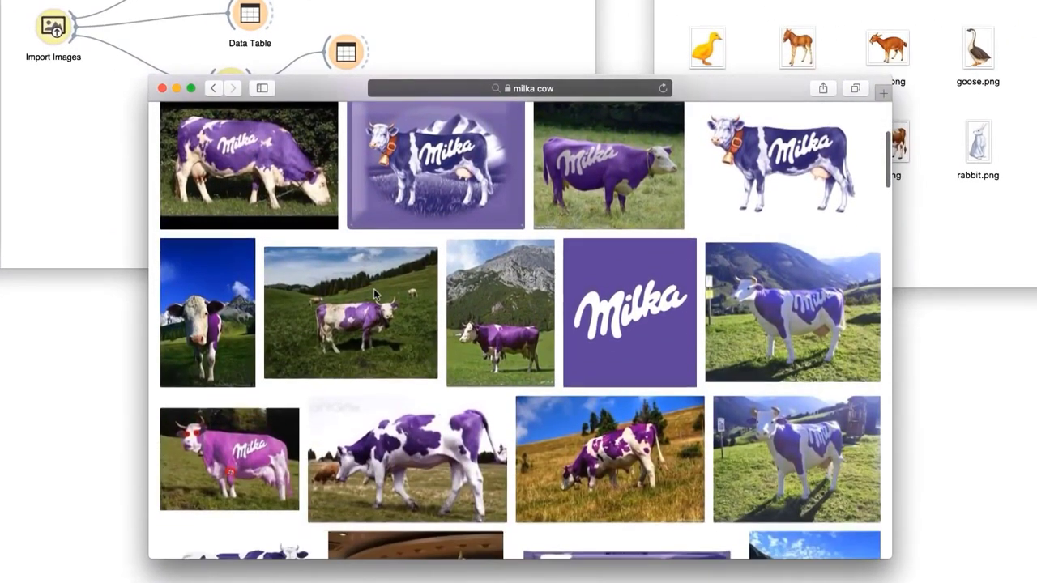
pyautogui.click(239, 294)
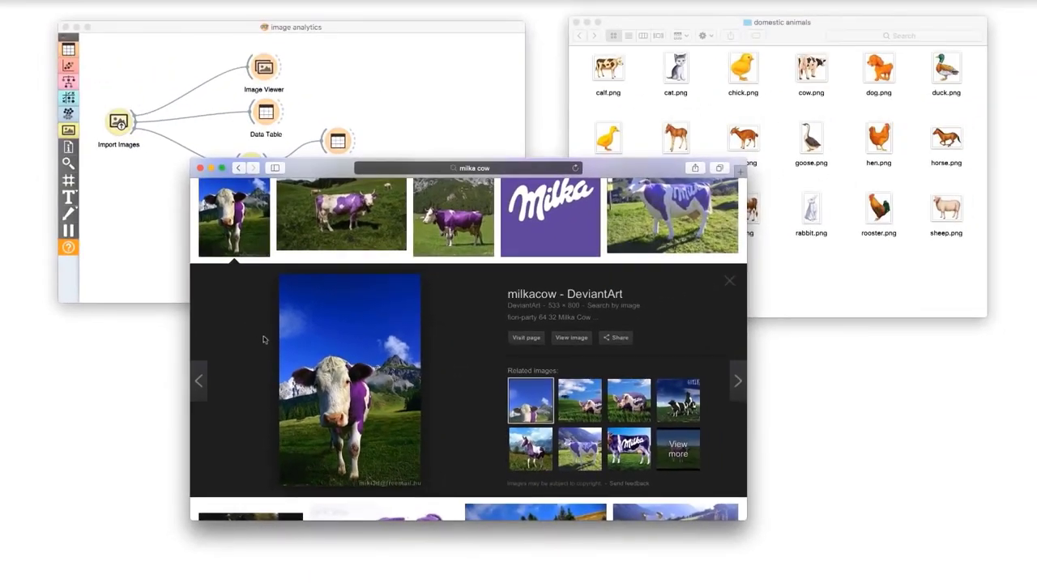
pyautogui.moveTo(322, 355); pyautogui.dragTo(779, 276)
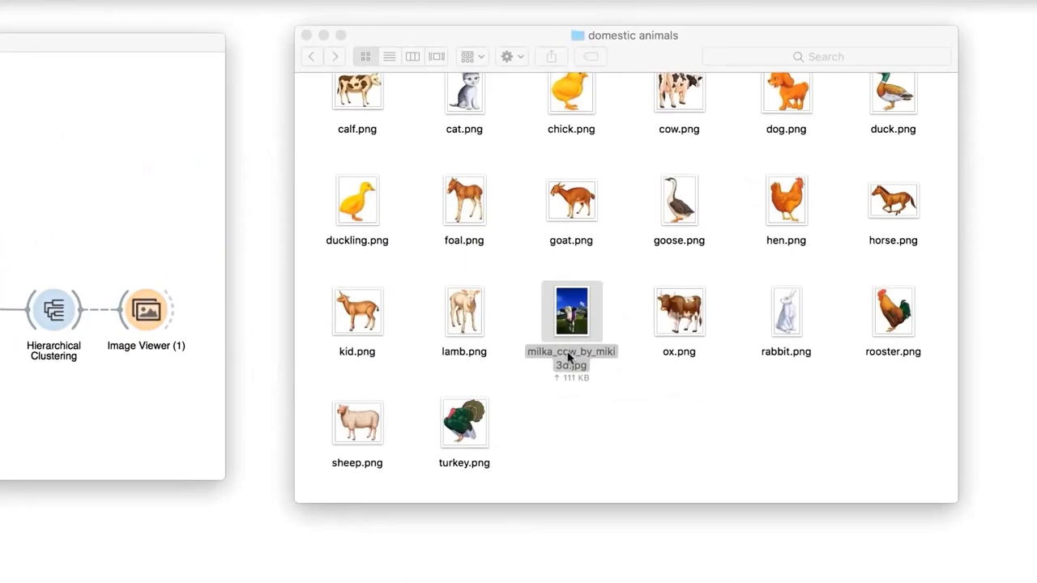
# Step: Rename the downloaded cow photo to milka.jpg
pyautogui.click(570, 358)
pyautogui.click(570, 358)
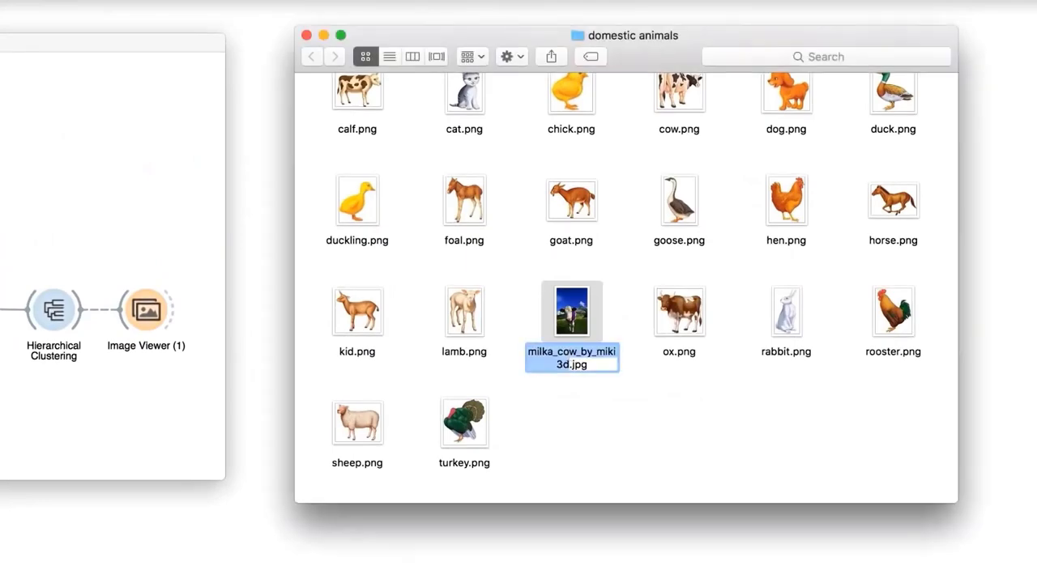
pyautogui.write('milka')
pyautogui.press('Return')
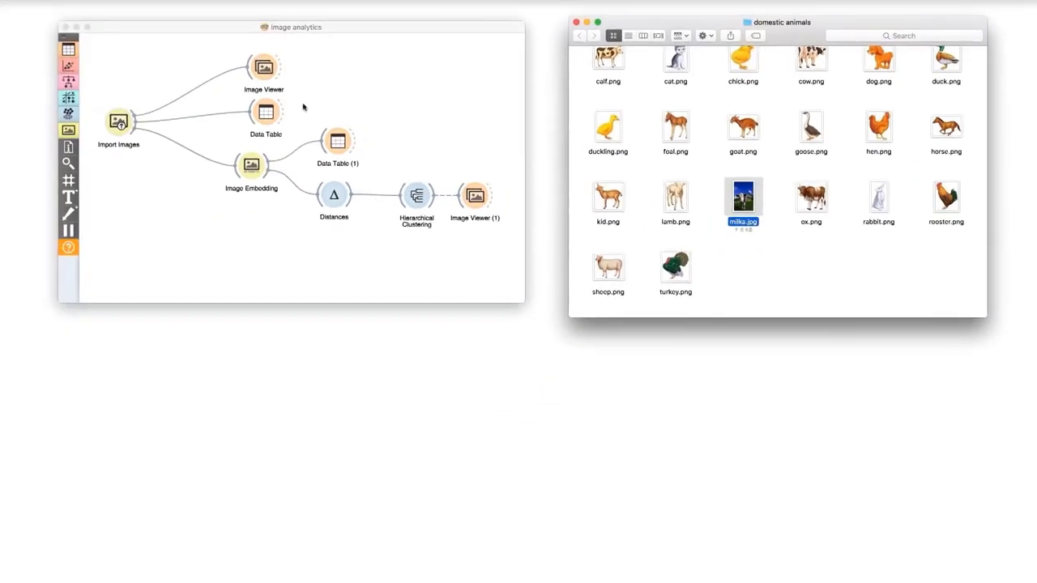
# Step: Reload Import Images to pick up milka.jpg and select the milka, ox, calf and cow cluster
pyautogui.doubleClick(119, 121)
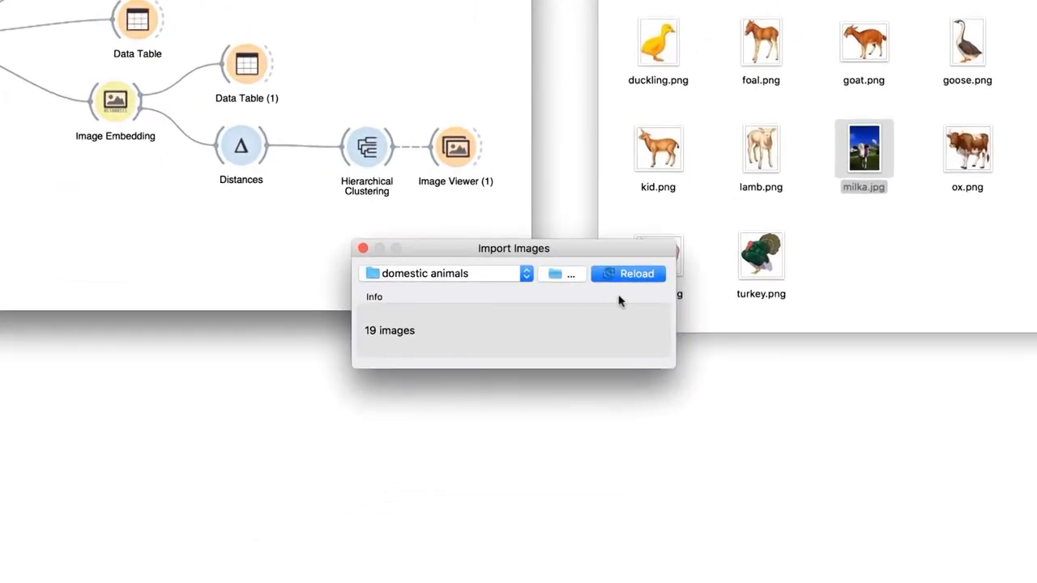
pyautogui.click(625, 276)
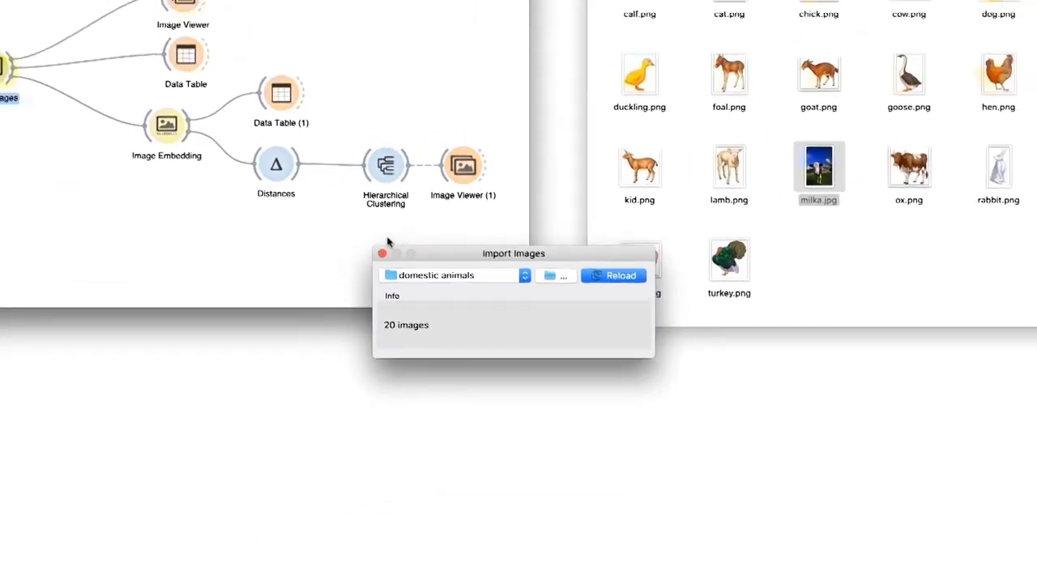
pyautogui.click(378, 252)
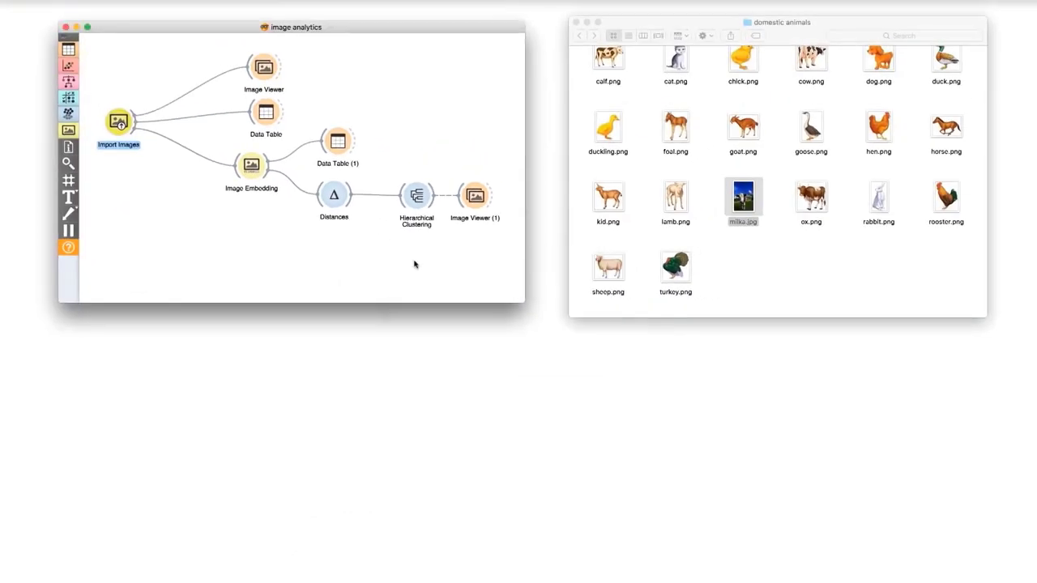
pyautogui.doubleClick(417, 196)
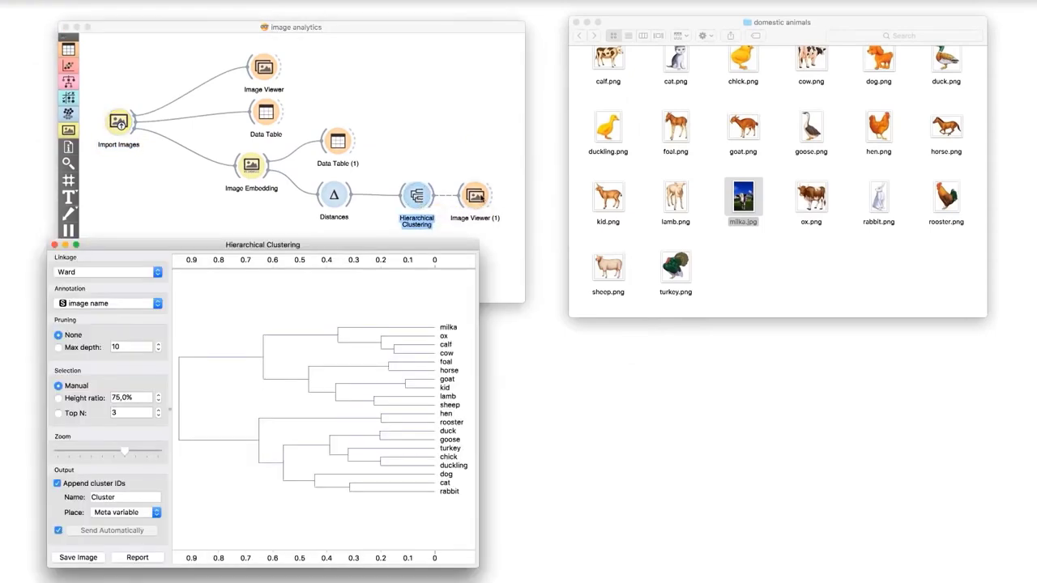
pyautogui.doubleClick(476, 196)
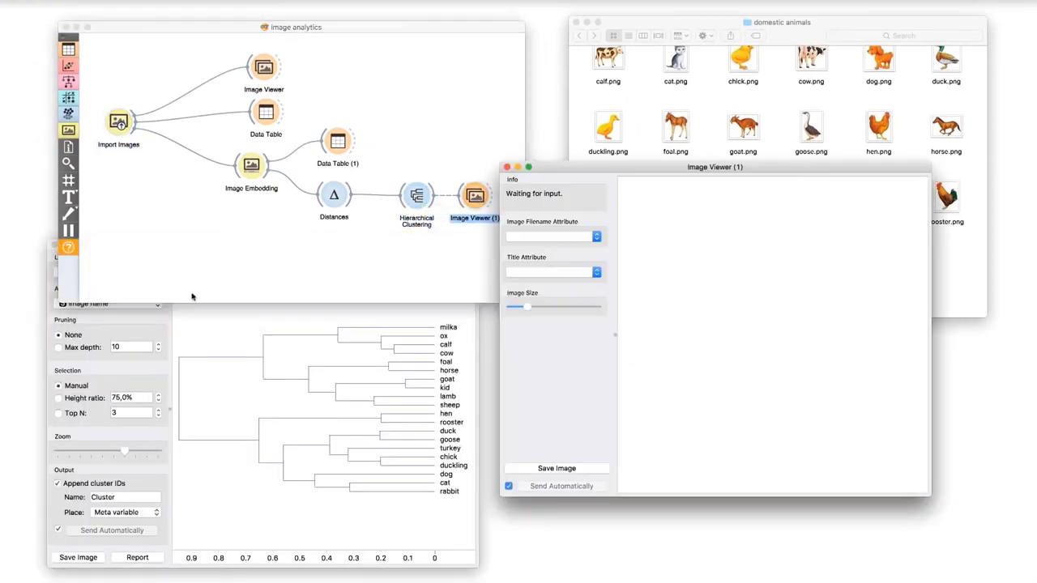
pyautogui.click(168, 321)
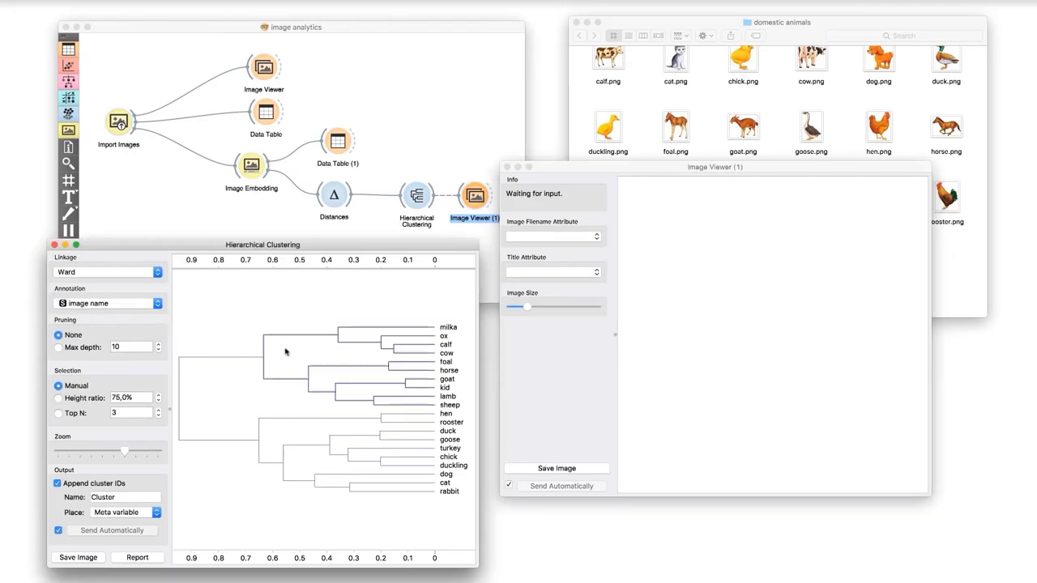
pyautogui.click(374, 335)
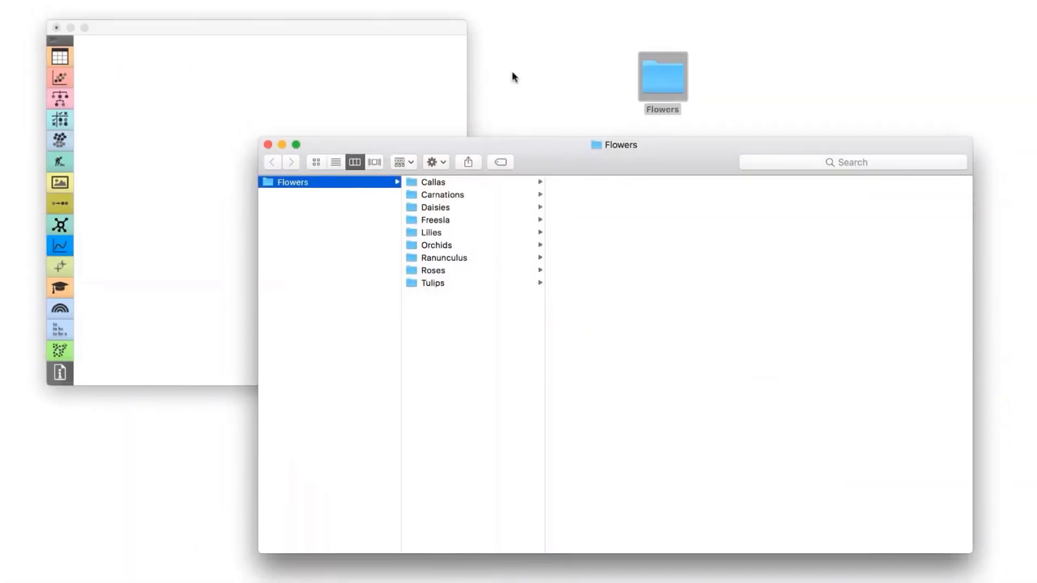
# Step: Enter the Callas folder in Finder and preview calla_roses.jpg, then calla_roses2.jpg
pyautogui.press('Right')
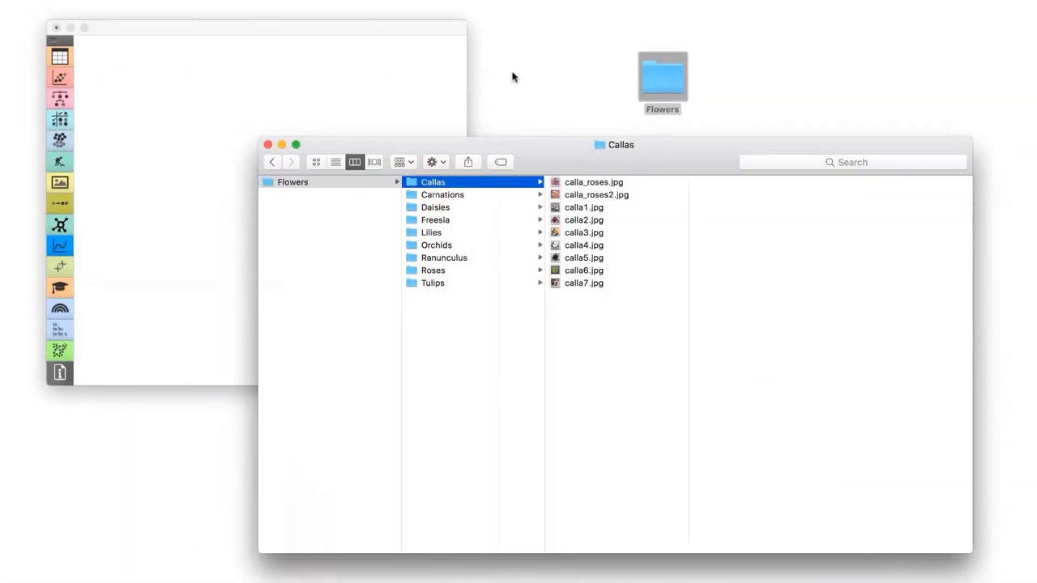
pyautogui.press('Right')
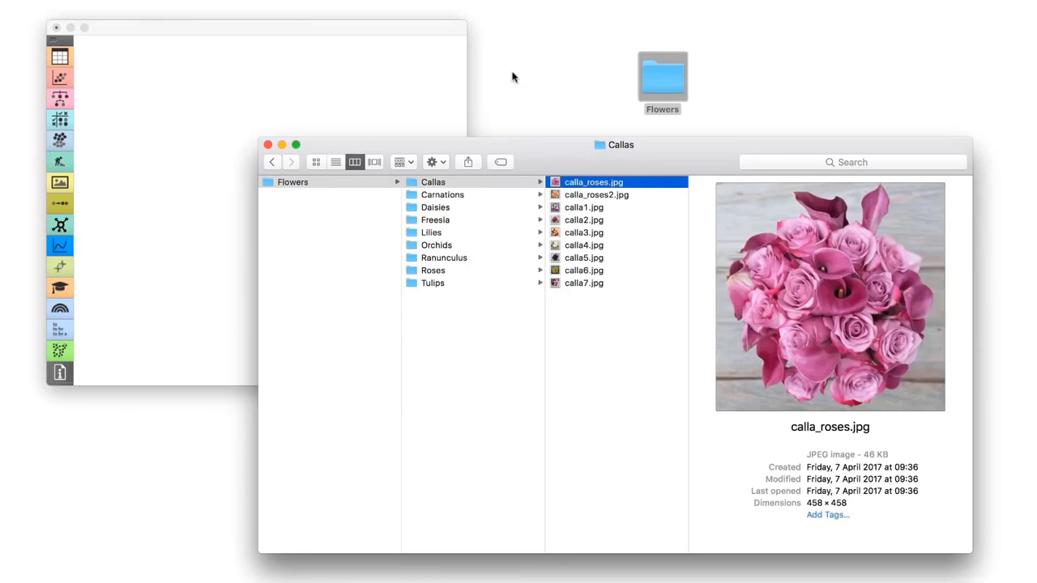
pyautogui.press('Down')
pyautogui.press('Down')
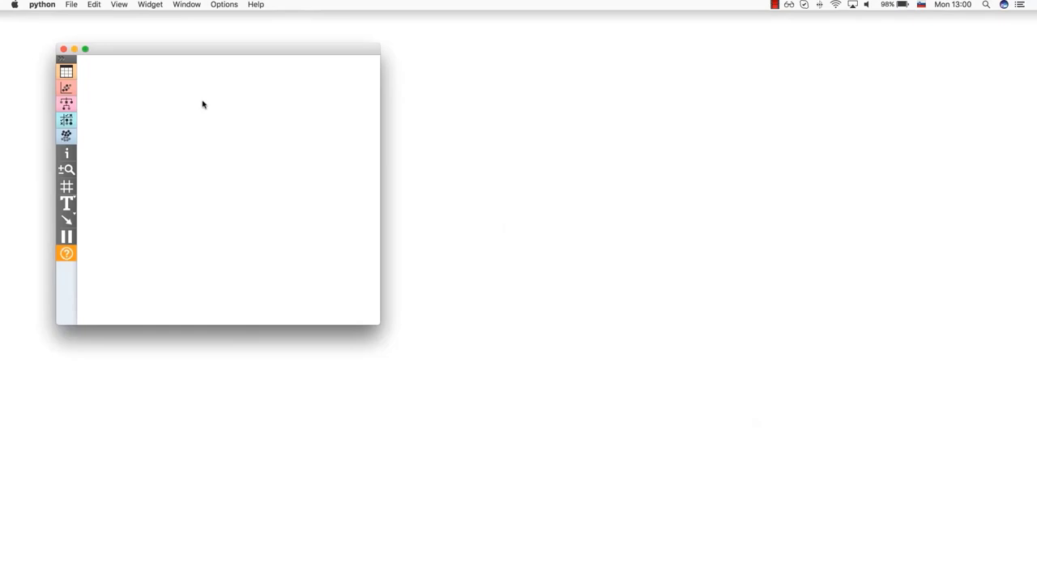
# Step: Install the Text add-on from the Add-ons manager and dismiss the restart notice
pyautogui.click(221, 6)
pyautogui.click(226, 28)
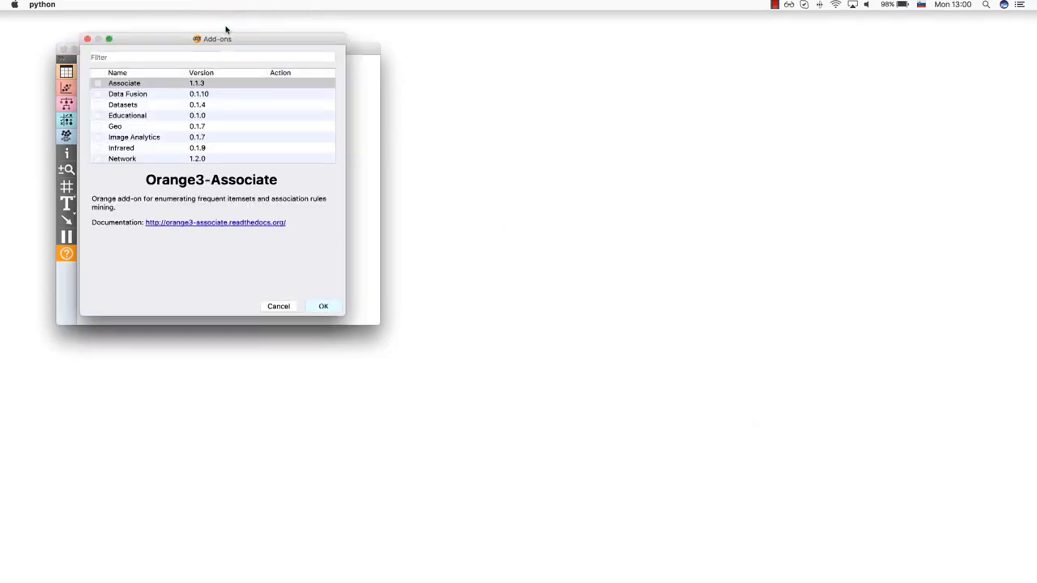
pyautogui.write('text')
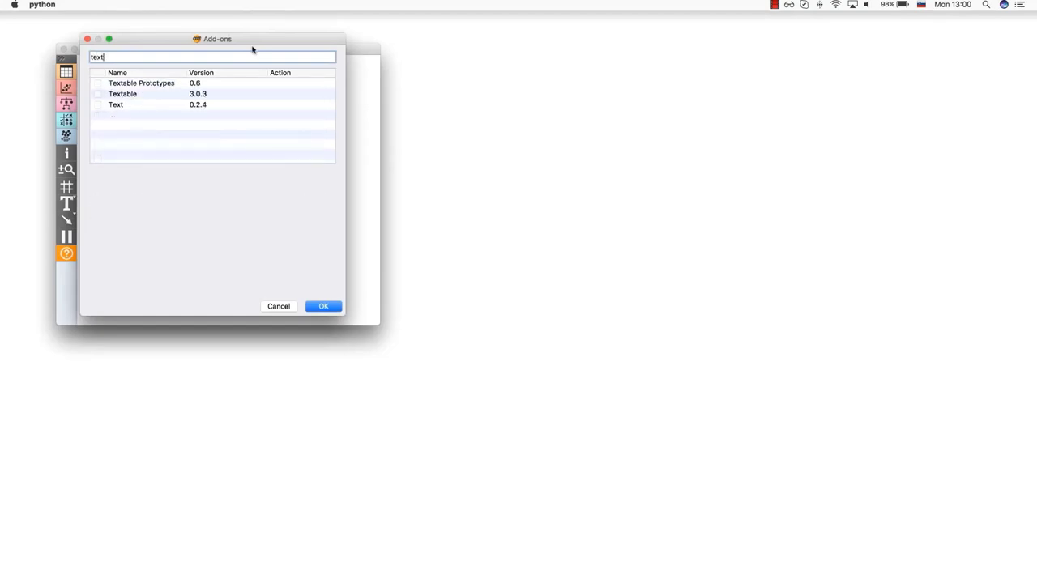
pyautogui.click(98, 104)
pyautogui.click(317, 305)
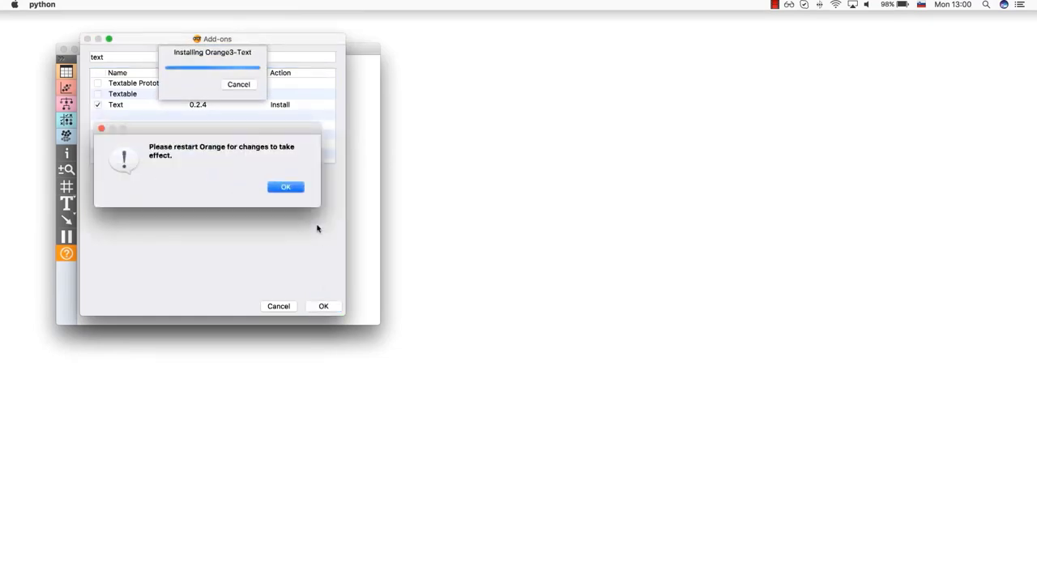
pyautogui.click(284, 188)
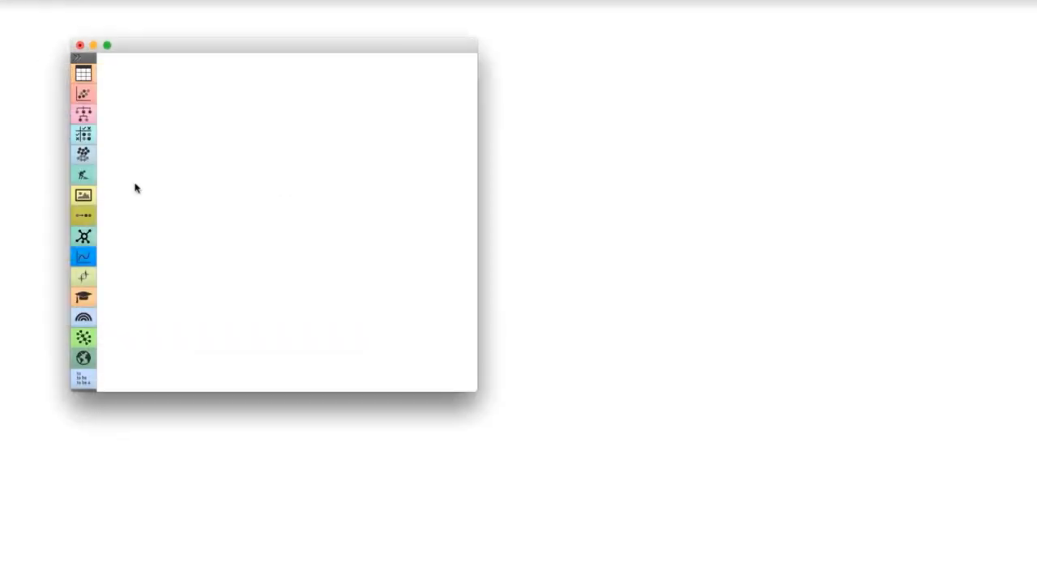
# Step: Place a Corpus widget on the canvas and open its settings
pyautogui.rightClick(135, 188)
pyautogui.write('cor')
pyautogui.press('Down')
pyautogui.press('Down')
pyautogui.press('Down')
pyautogui.press('Return')
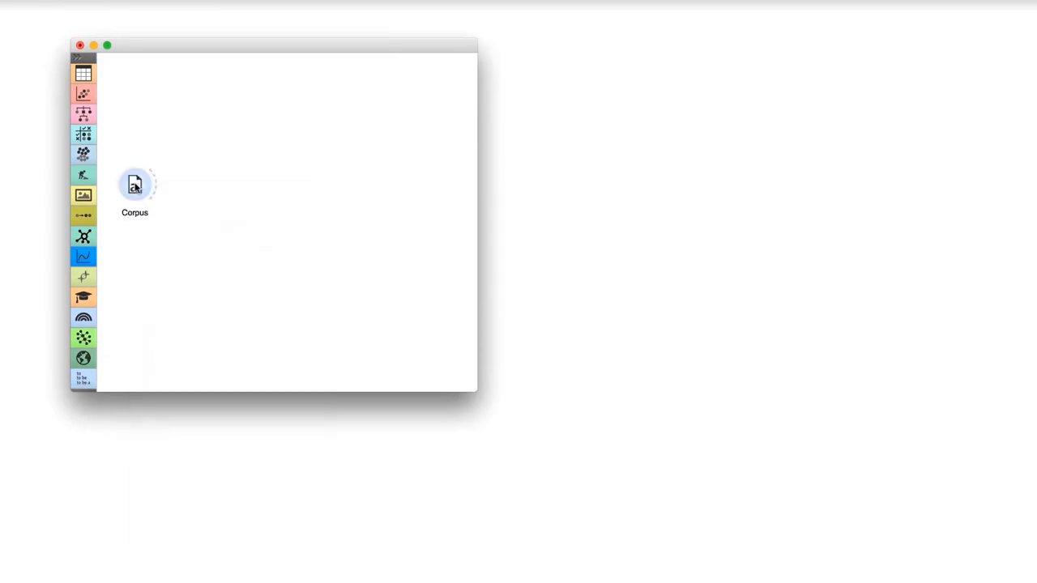
pyautogui.doubleClick(135, 186)
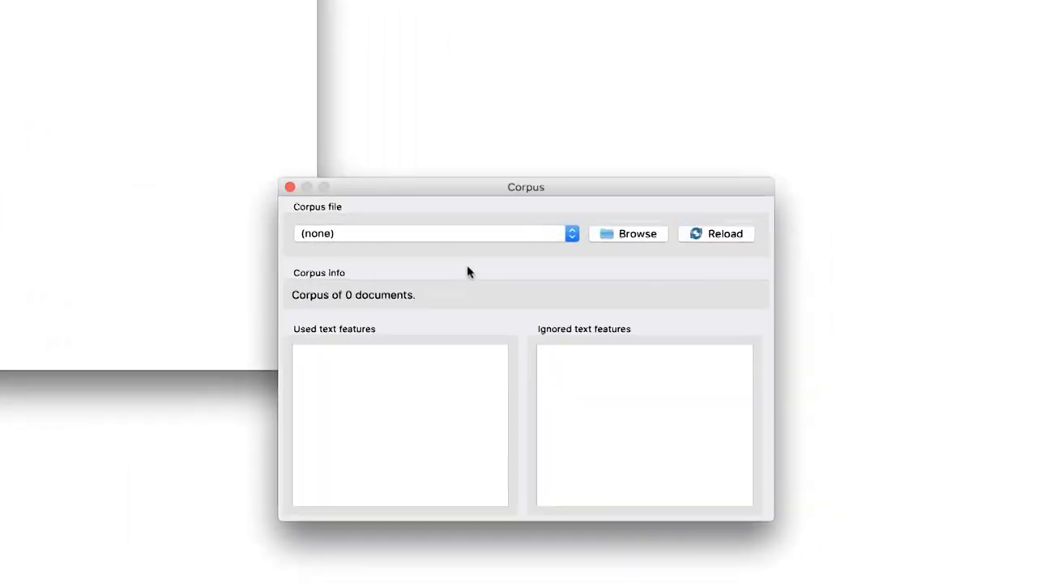
# Step: Load Grimm-tales-selected.tab from the documentation corpora into Corpus, then close the widget
pyautogui.click(463, 224)
pyautogui.click(430, 237)
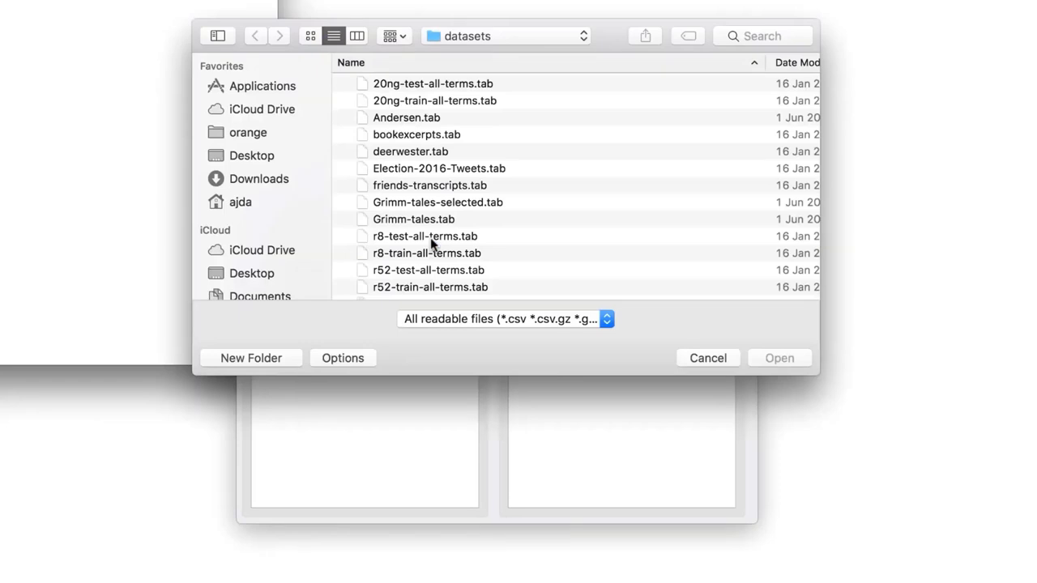
pyautogui.click(435, 203)
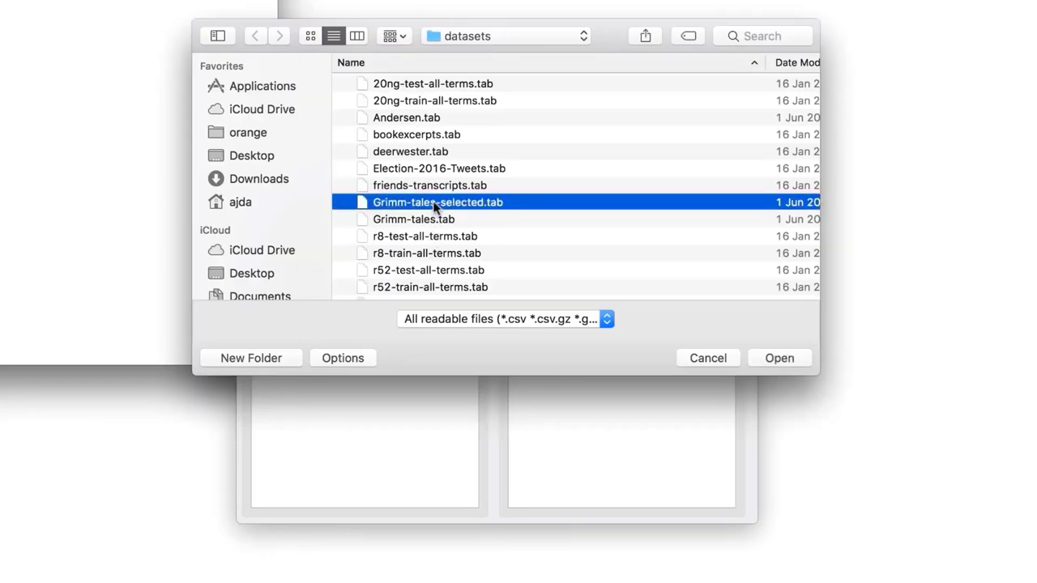
pyautogui.click(780, 358)
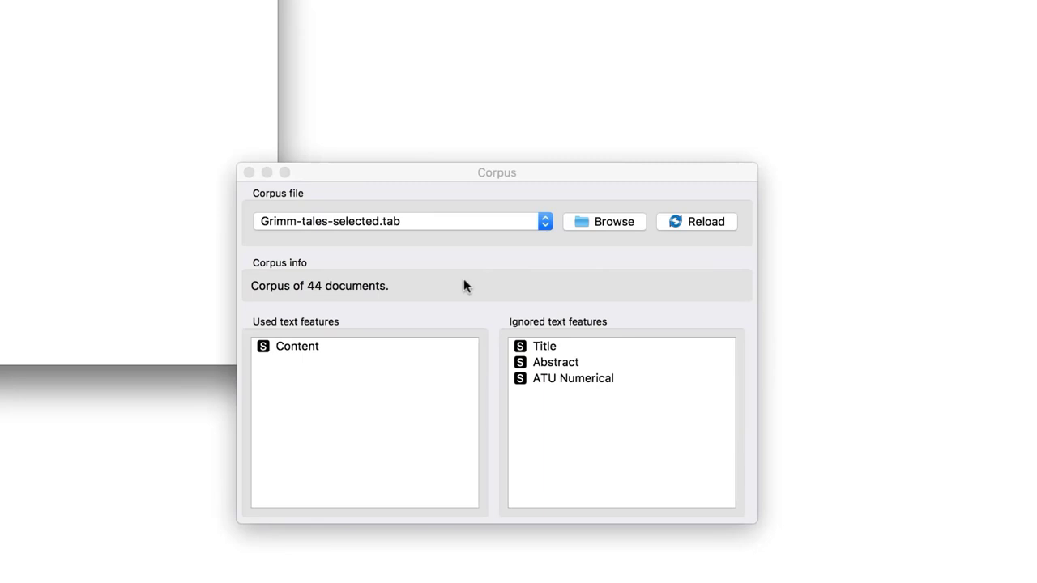
pyautogui.click(249, 173)
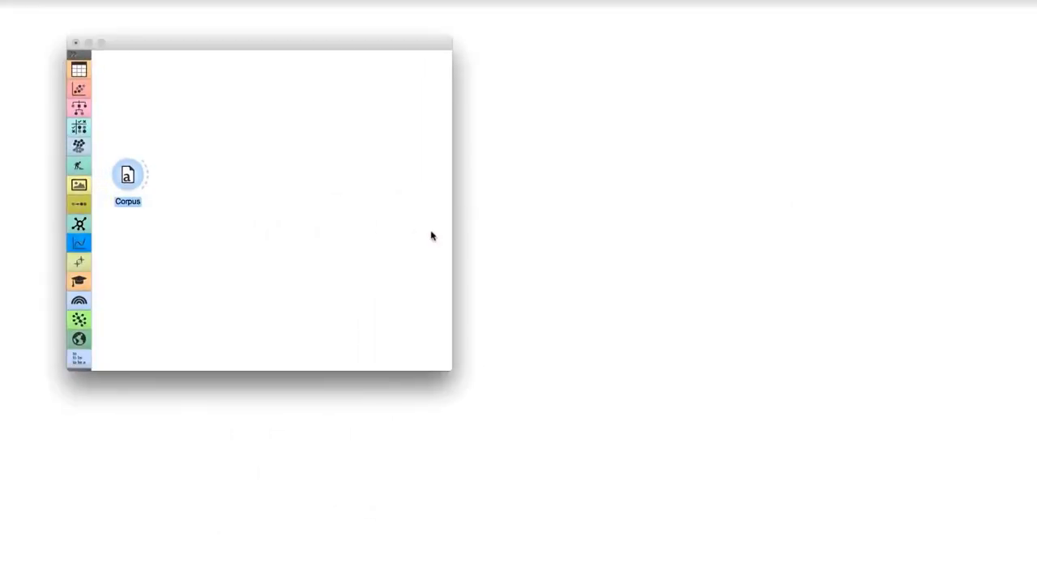
pyautogui.click(246, 197)
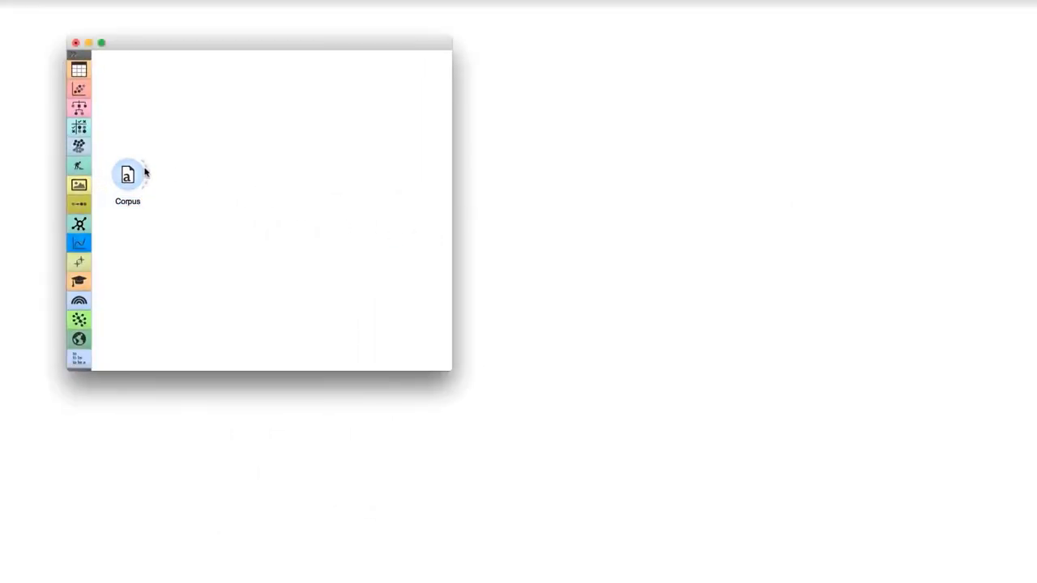
# Step: Add a Corpus Viewer linked to the Corpus output and open it
pyautogui.moveTo(157, 171); pyautogui.dragTo(204, 117)
pyautogui.write('corpus')
pyautogui.press('Return')
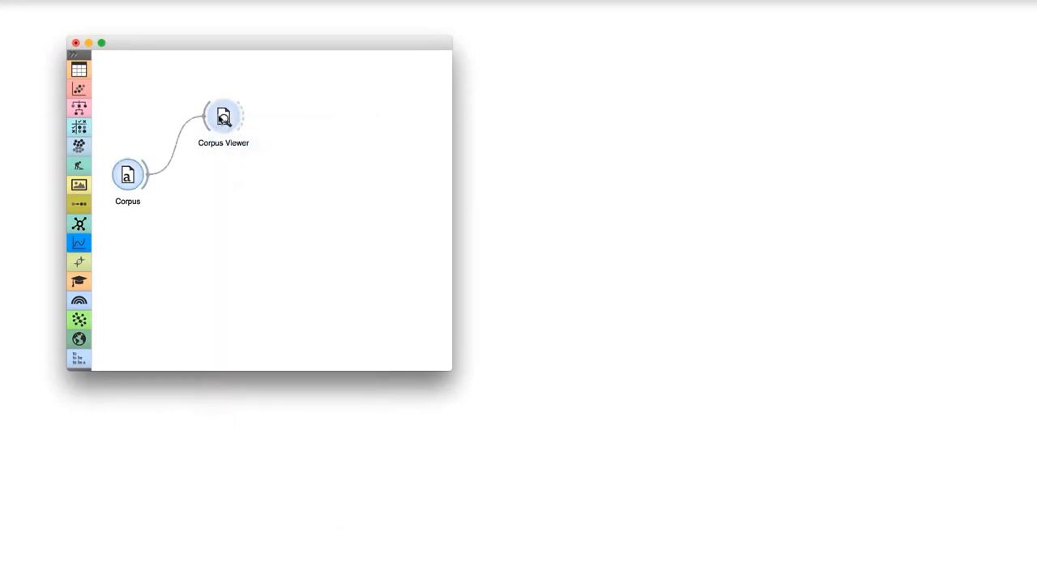
pyautogui.doubleClick(224, 119)
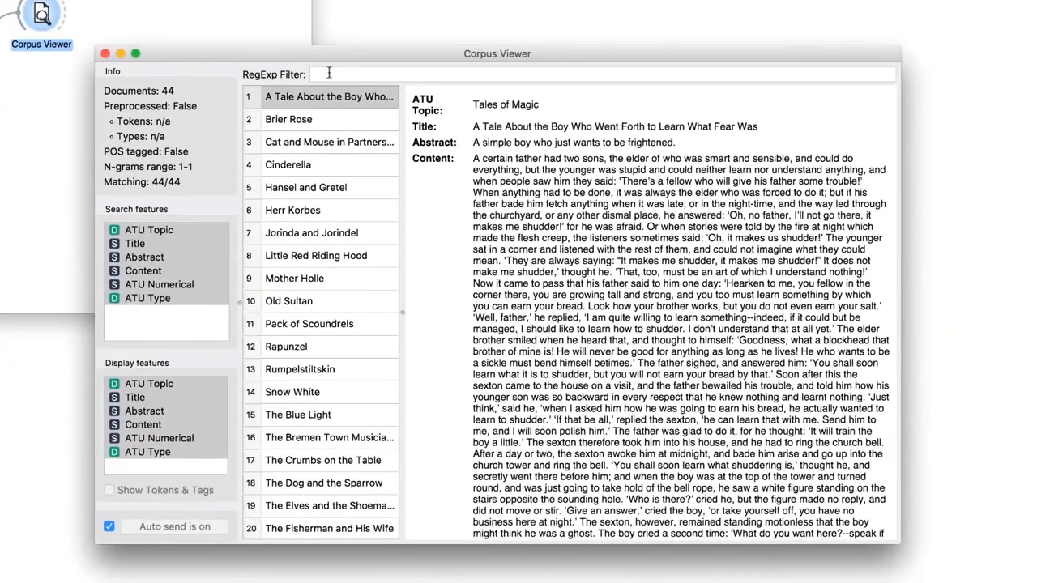
# Step: Filter the tales for 'king', read Brier Rose with matches highlighted, then close the viewer
pyautogui.click(329, 73)
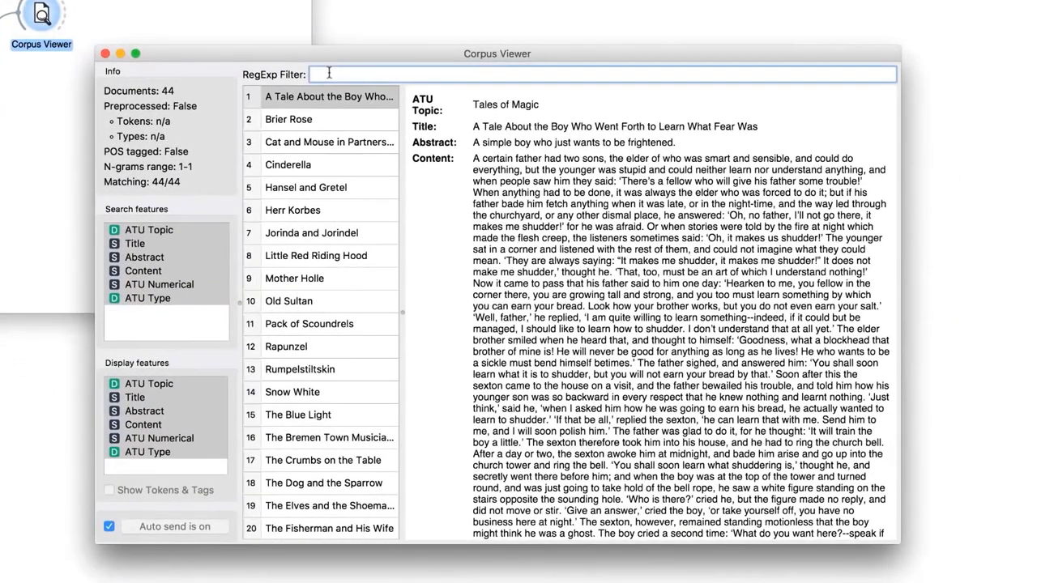
pyautogui.write('king')
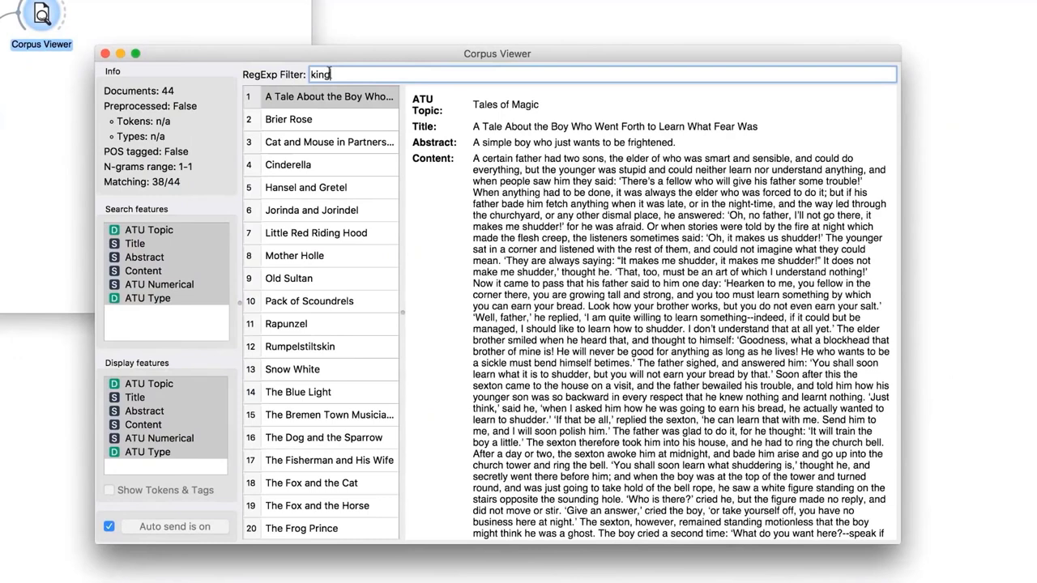
pyautogui.click(329, 120)
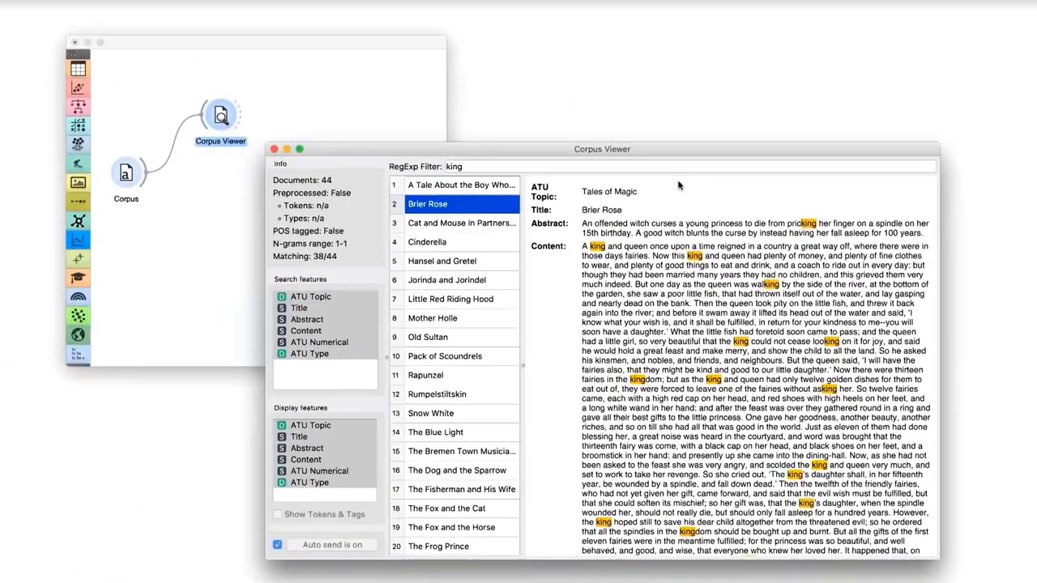
pyautogui.click(273, 150)
# Step: Add a Word Cloud fed by Corpus and inspect its 3894 words dominated by 'the' and 'and'
pyautogui.moveTo(147, 180); pyautogui.dragTo(195, 233)
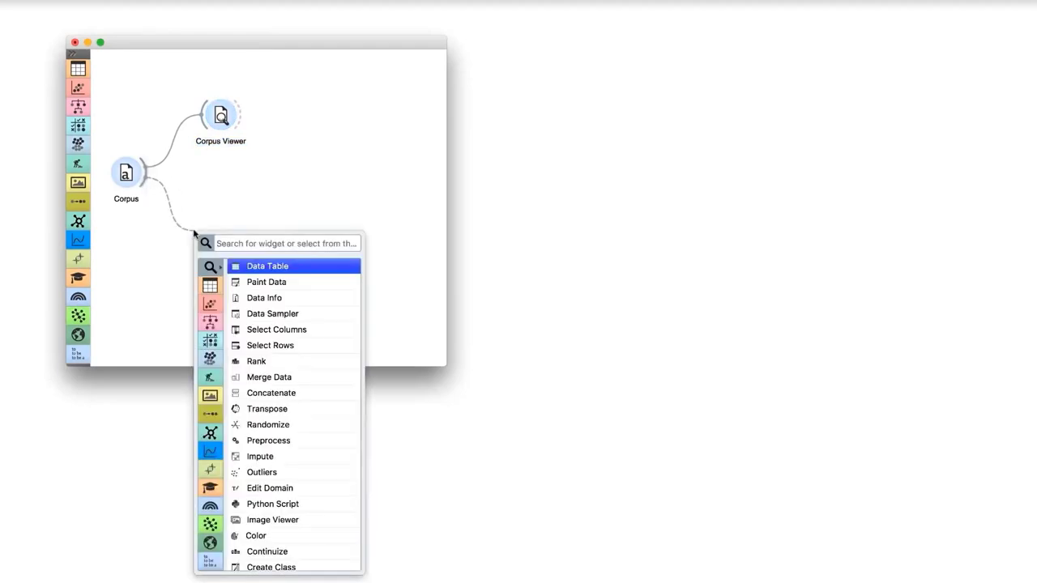
pyautogui.write('words')
pyautogui.press('BackSpace')
pyautogui.press('Down')
pyautogui.press('Down')
pyautogui.press('Return')
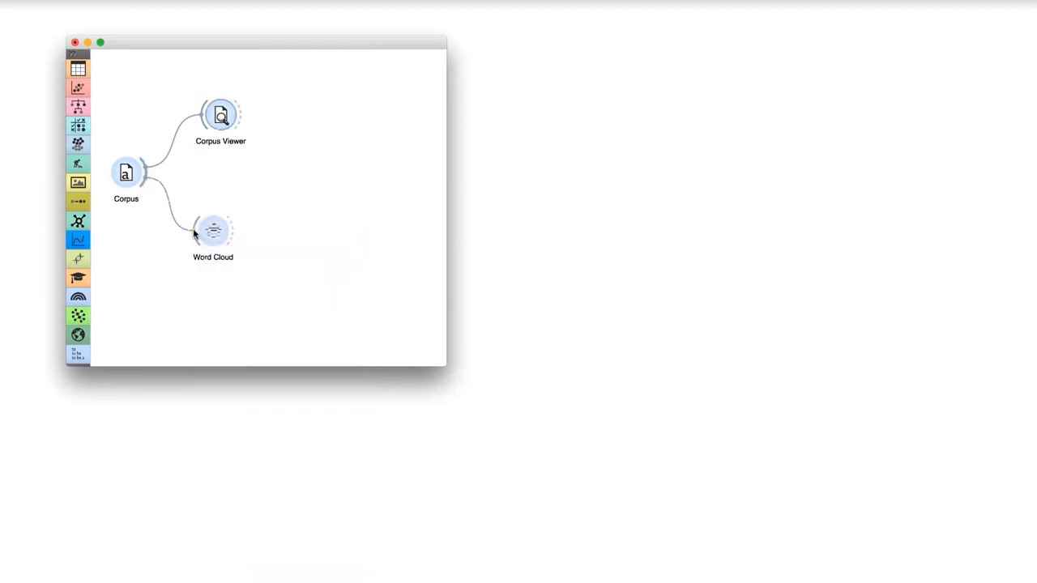
pyautogui.click(212, 232)
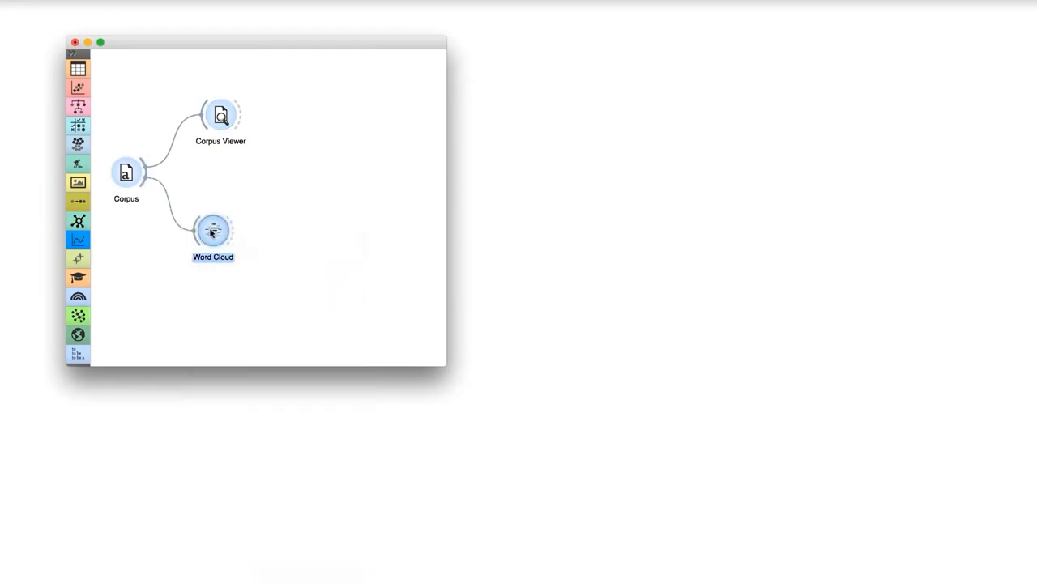
pyautogui.doubleClick(211, 233)
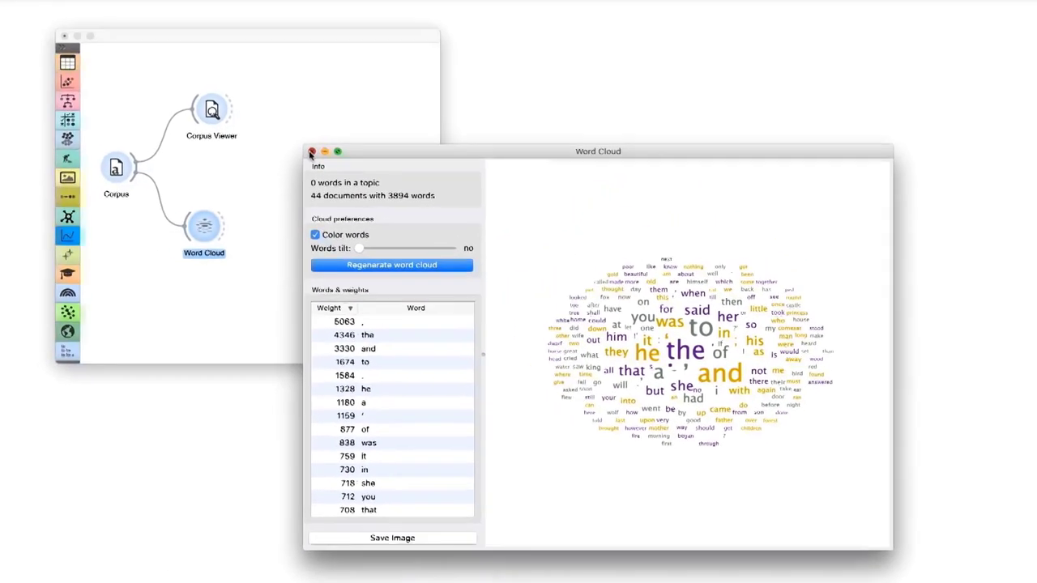
pyautogui.click(168, 43)
# Step: Add Preprocess Text after Corpus and review its lowercase, \w+ token and English stopword settings
pyautogui.moveTo(145, 171); pyautogui.dragTo(202, 176)
pyautogui.write('pre')
pyautogui.press('Down')
pyautogui.press('Down')
pyautogui.press('Down')
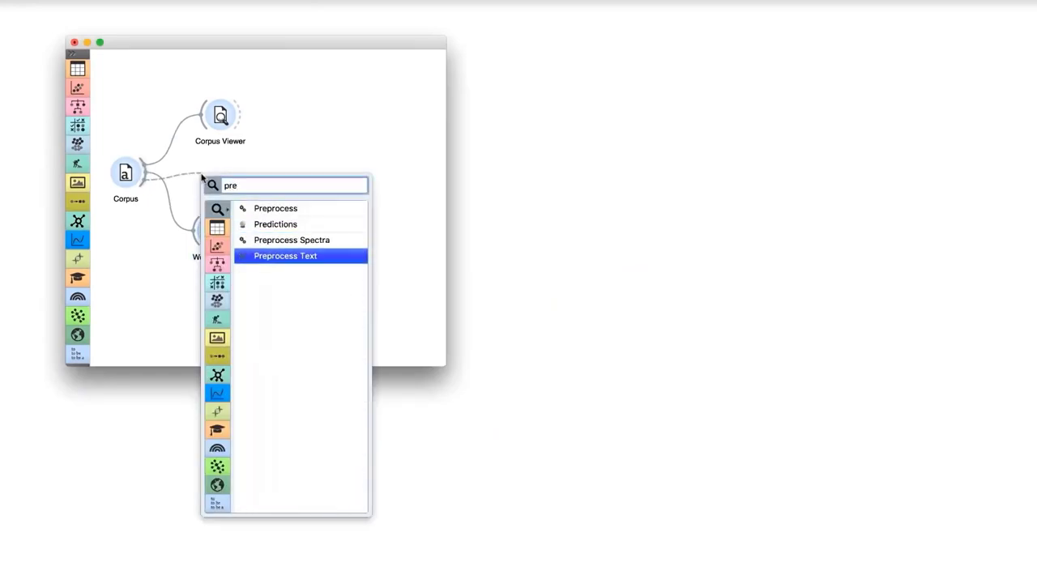
pyautogui.press('Return')
pyautogui.doubleClick(220, 177)
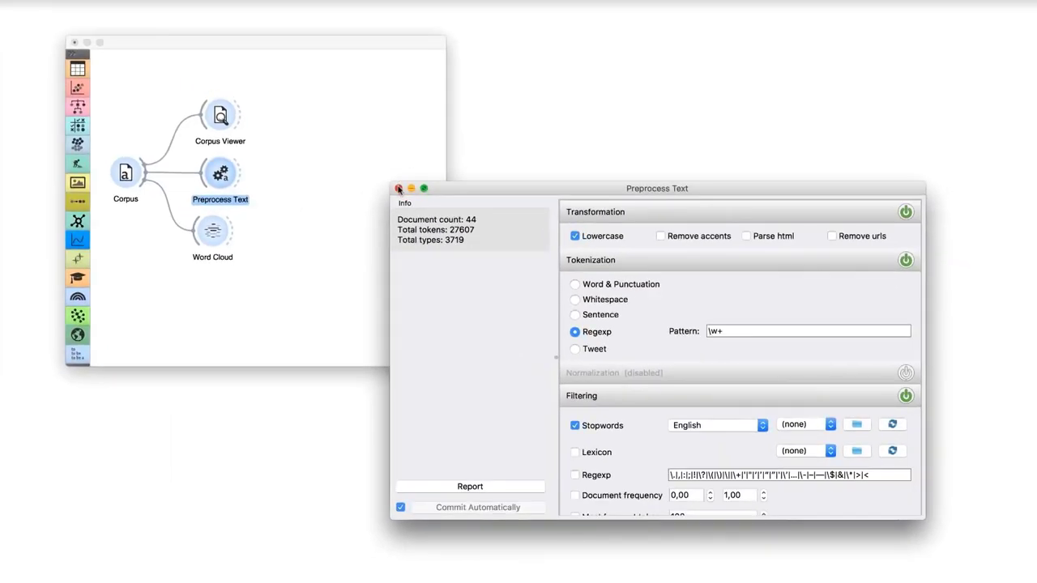
pyautogui.click(399, 189)
# Step: Connect a new Word Cloud (1) to the Preprocess Text output
pyautogui.moveTo(241, 173); pyautogui.dragTo(286, 174)
pyautogui.write('word')
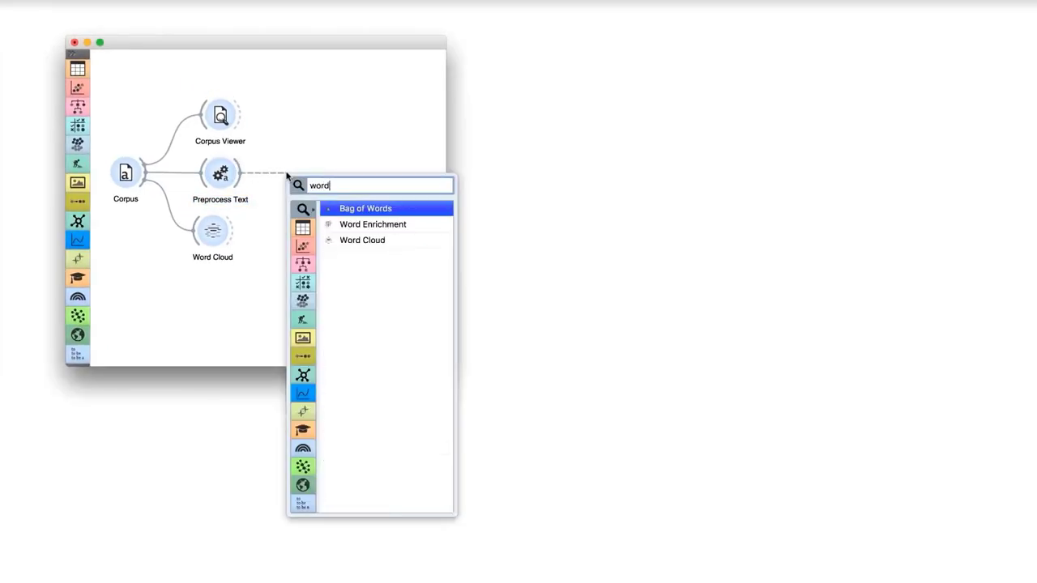
pyautogui.press('Down')
pyautogui.press('Down')
pyautogui.press('Return')
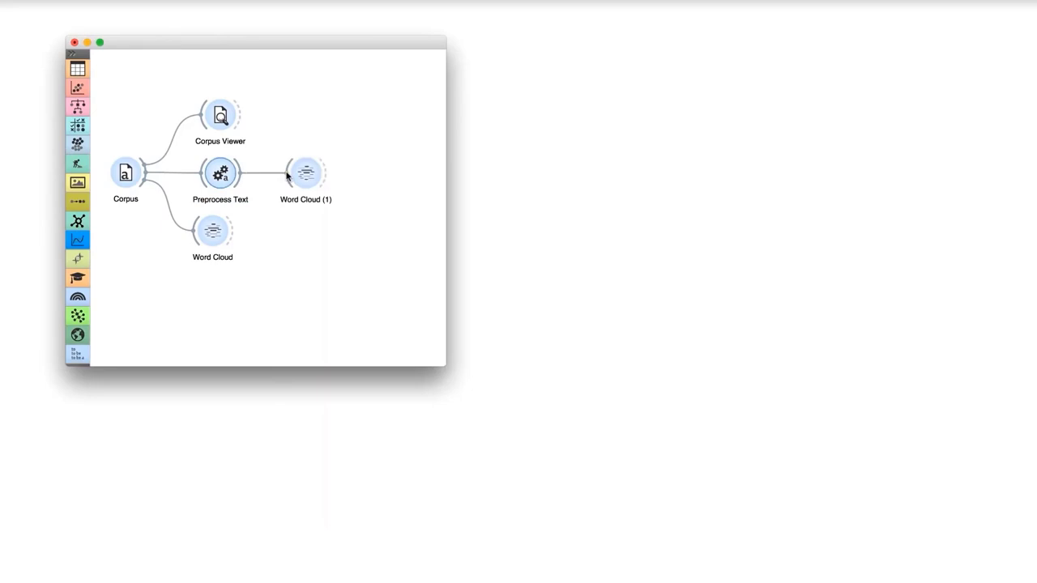
pyautogui.click(298, 177)
# Step: Open Word Cloud (1), showing 3719 words led by said, came, little and went, at the upper right
pyautogui.doubleClick(299, 177)
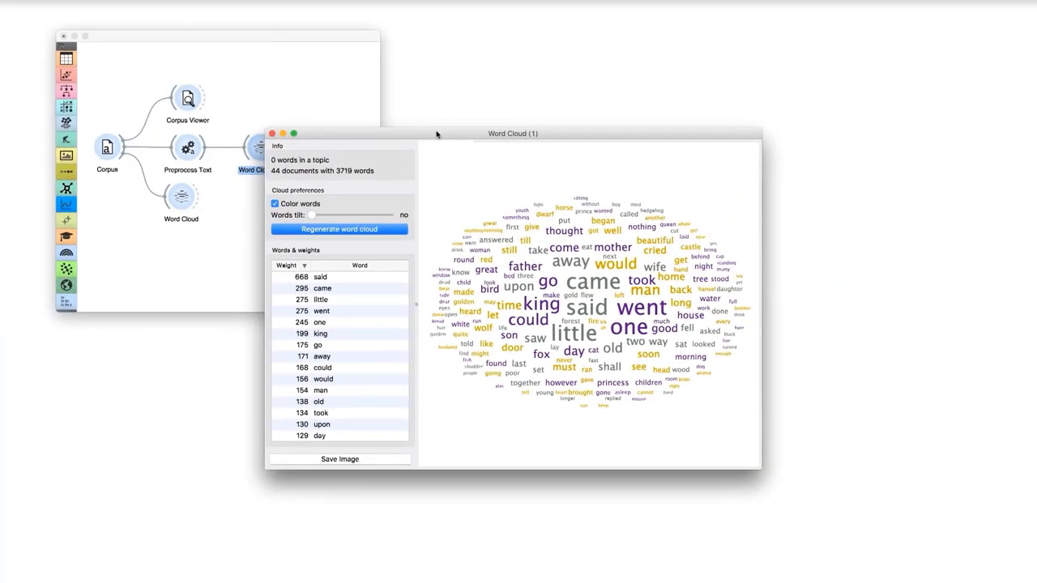
pyautogui.moveTo(436, 134); pyautogui.dragTo(675, 29)
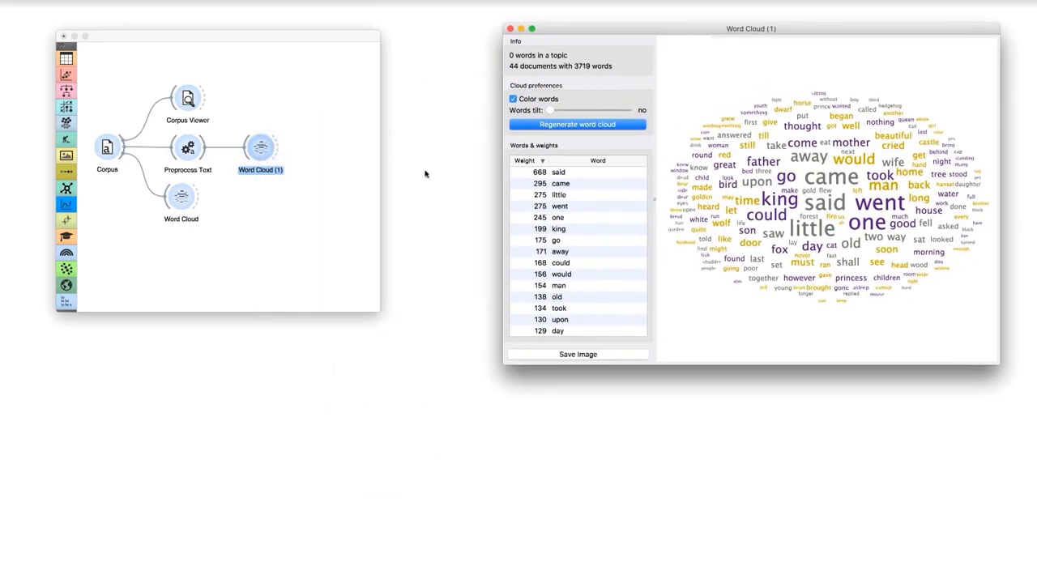
# Step: Launch Sublime Text and type could, would, said and should on separate lines
pyautogui.press('super+space')
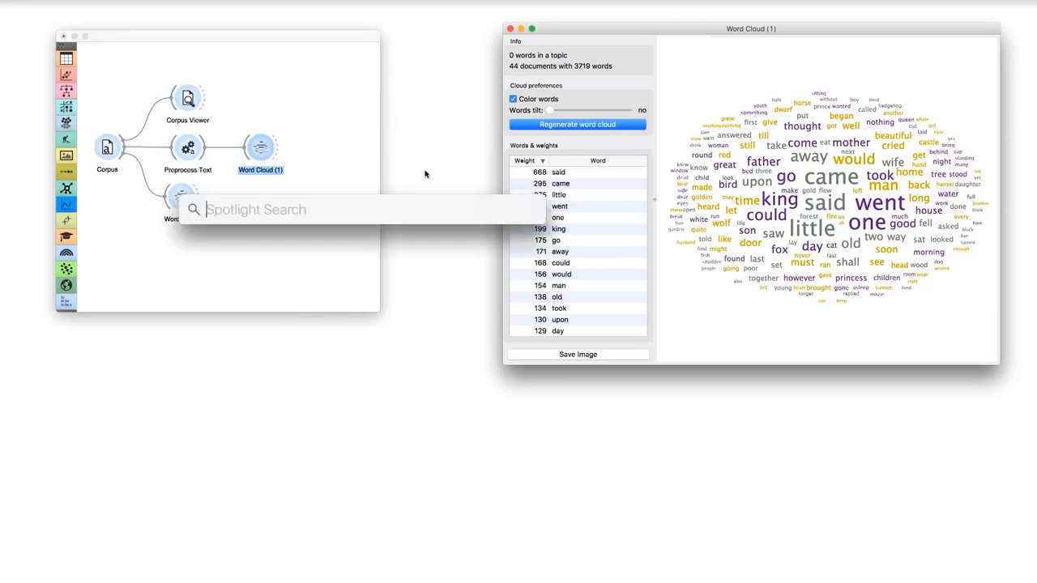
pyautogui.write('sublime')
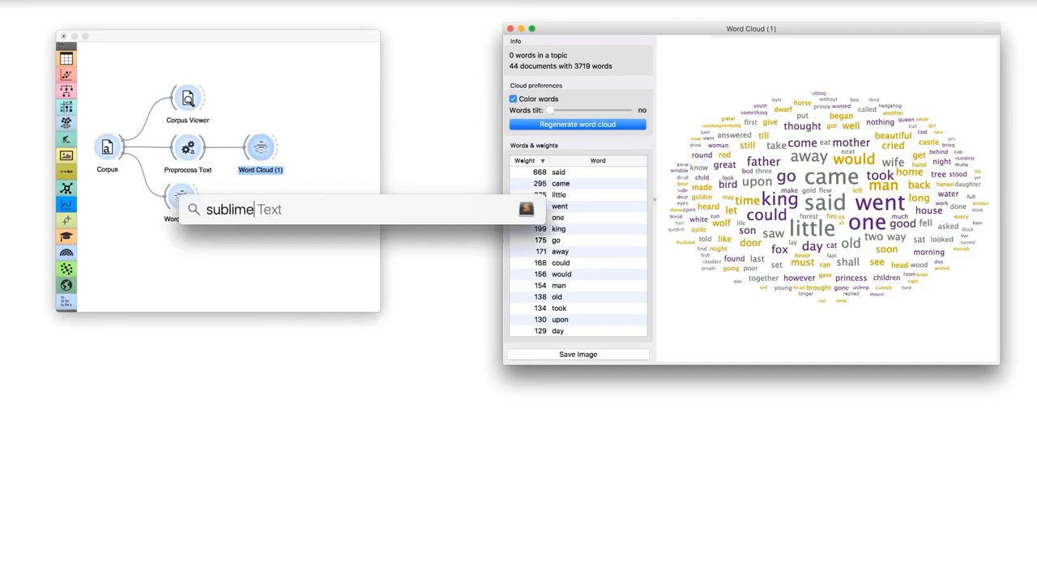
pyautogui.press('Return')
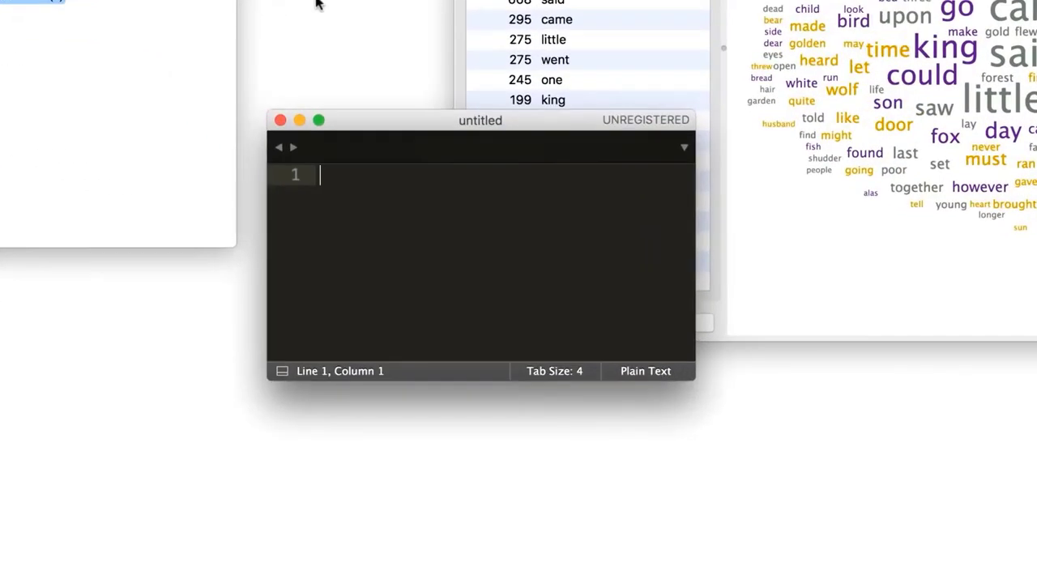
pyautogui.write('could')
pyautogui.press('Return')
pyautogui.write('would')
pyautogui.press('Return')
pyautogui.write('said')
pyautogui.press('Return')
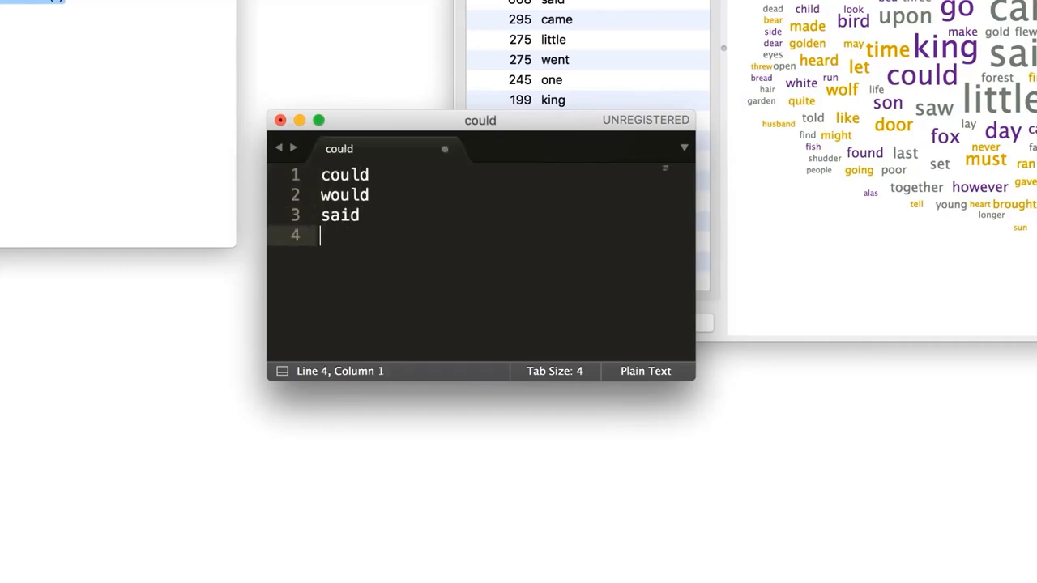
pyautogui.write('should')
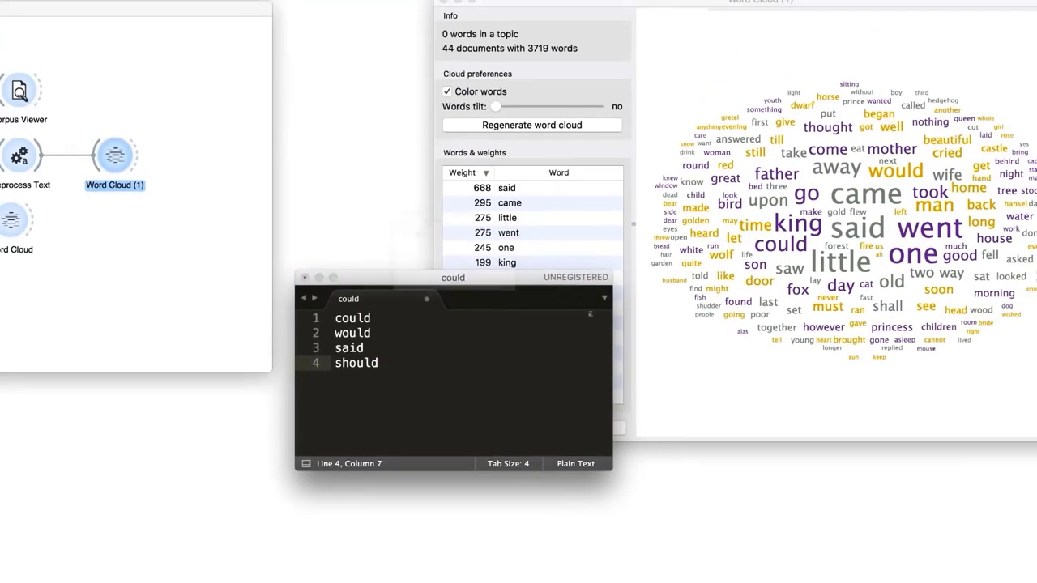
# Step: Save the list as could.txt on the Desktop and close the editor window
pyautogui.press('super+s')
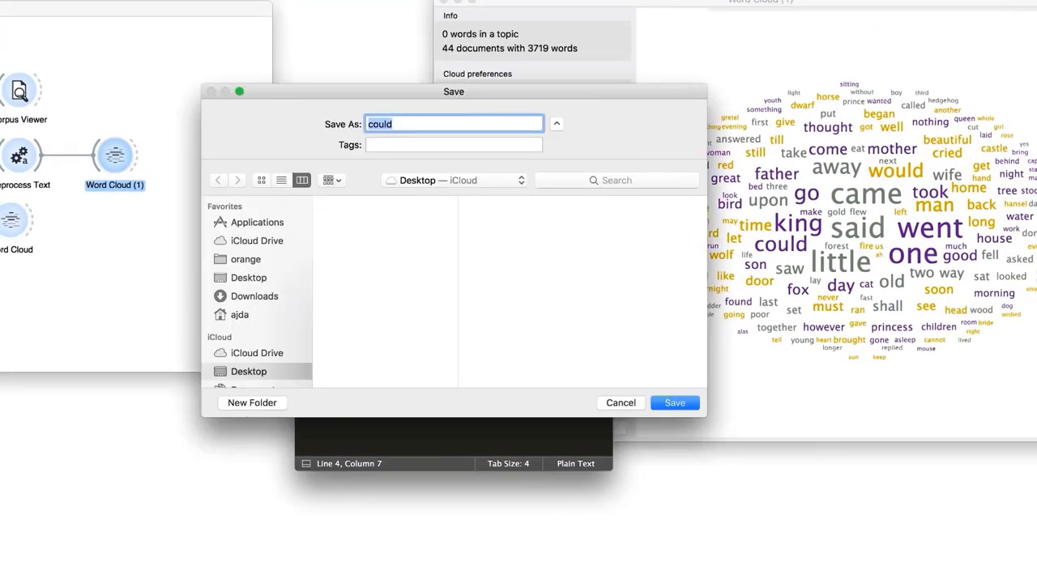
pyautogui.press('Right')
pyautogui.write('.txt')
pyautogui.press('Return')
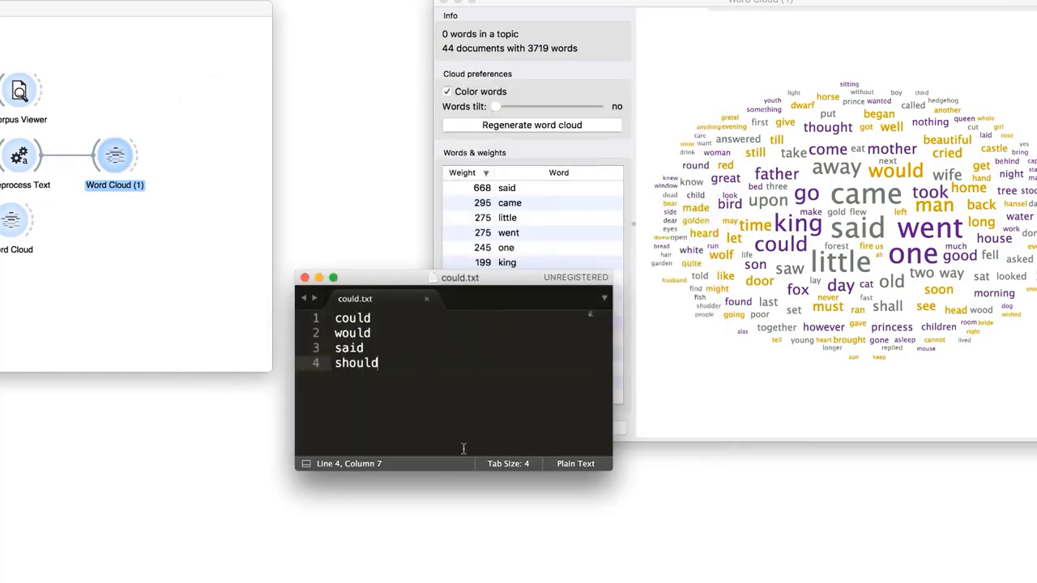
pyautogui.click(305, 278)
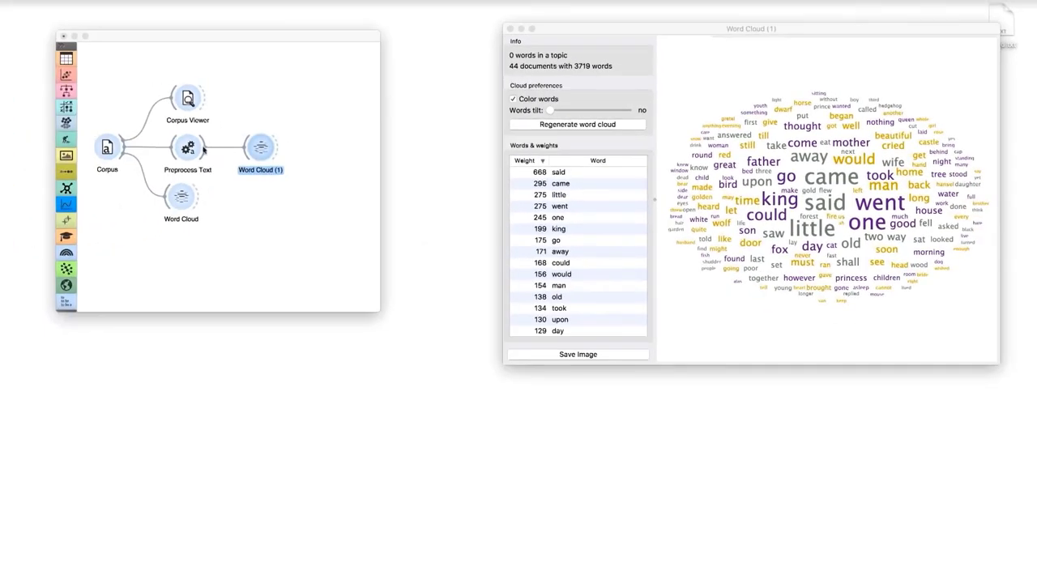
# Step: Add Desktop could.txt as a custom stopword file in Preprocess Text, then view Word Cloud (1)
pyautogui.doubleClick(153, 152)
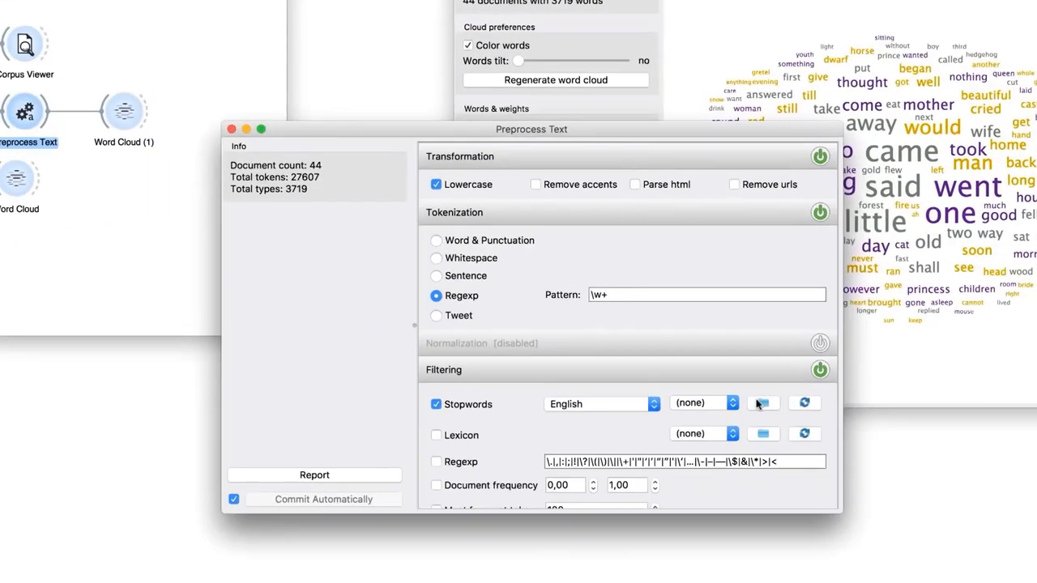
pyautogui.click(726, 363)
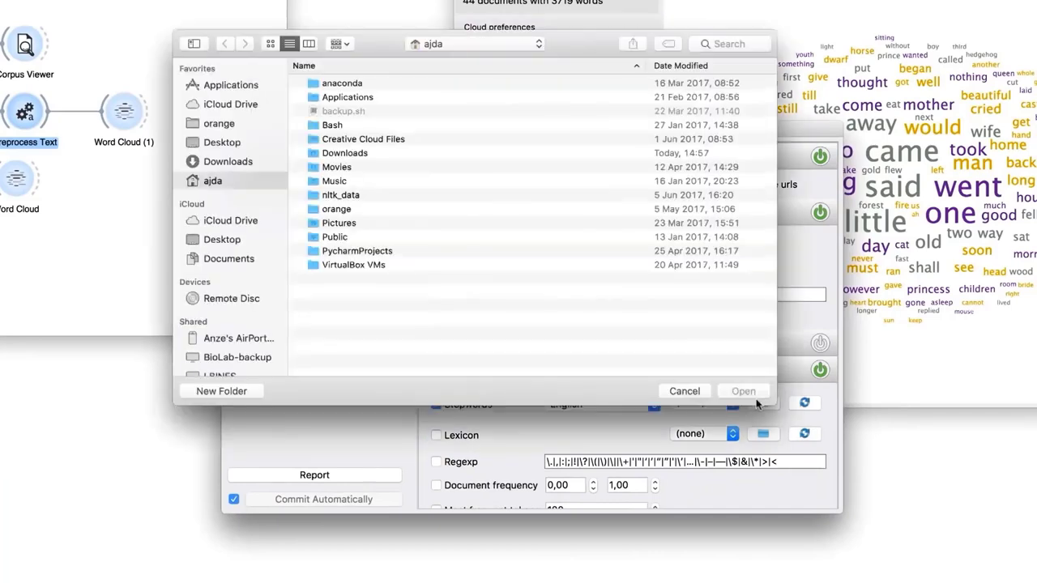
pyautogui.click(241, 143)
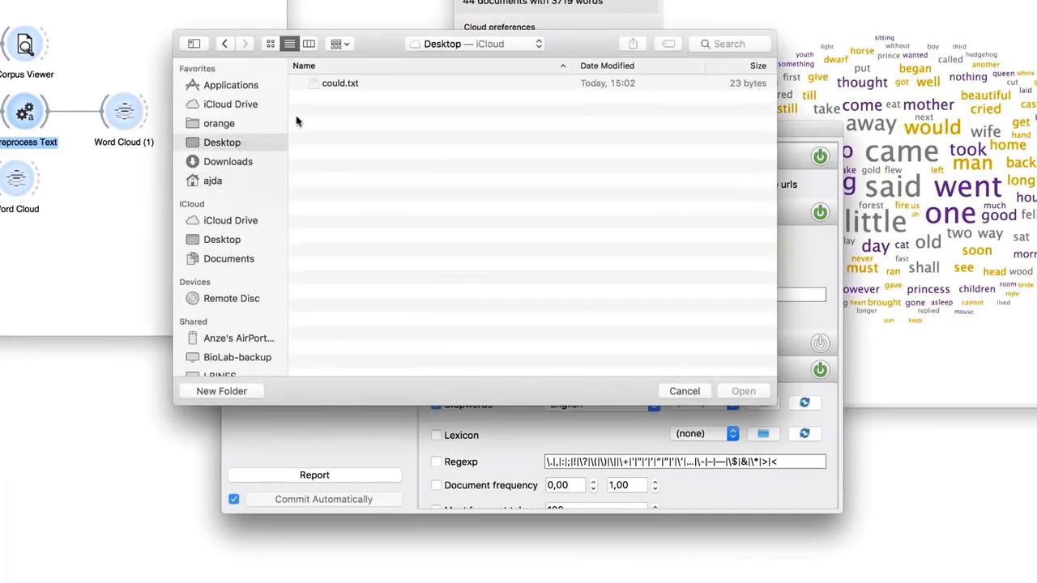
pyautogui.click(338, 84)
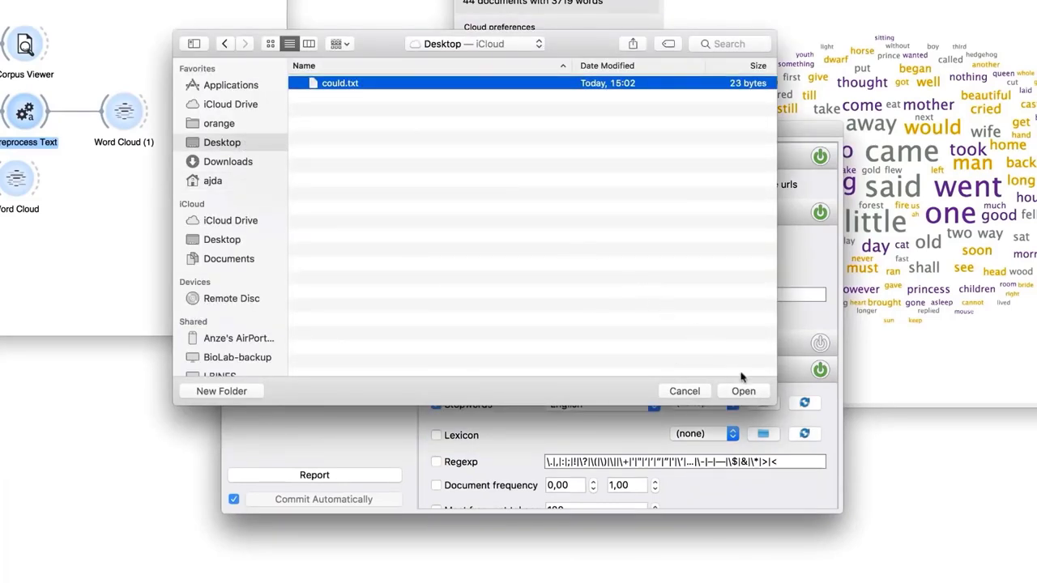
pyautogui.click(745, 391)
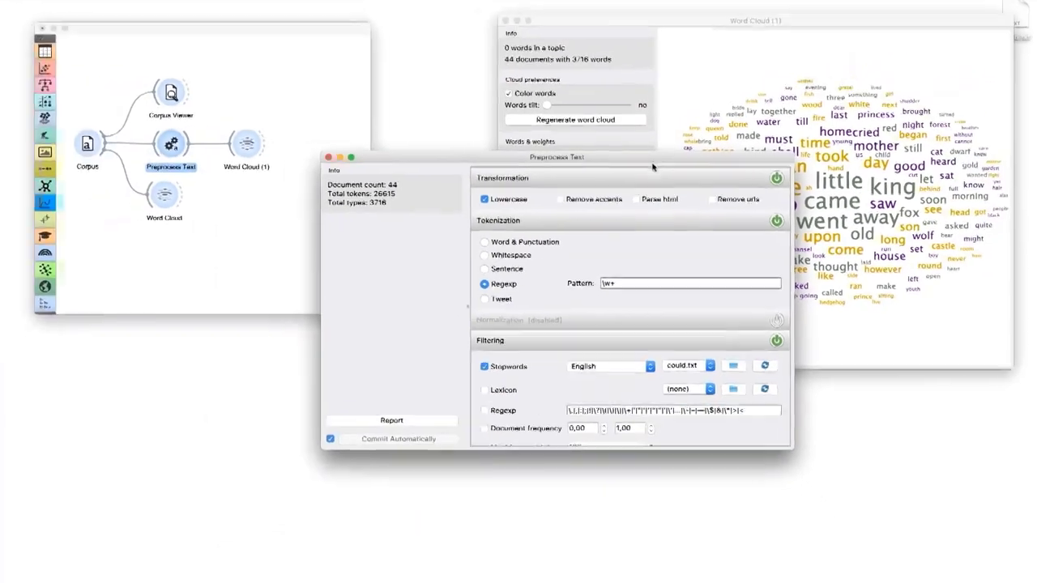
pyautogui.moveTo(653, 167); pyautogui.dragTo(561, 199)
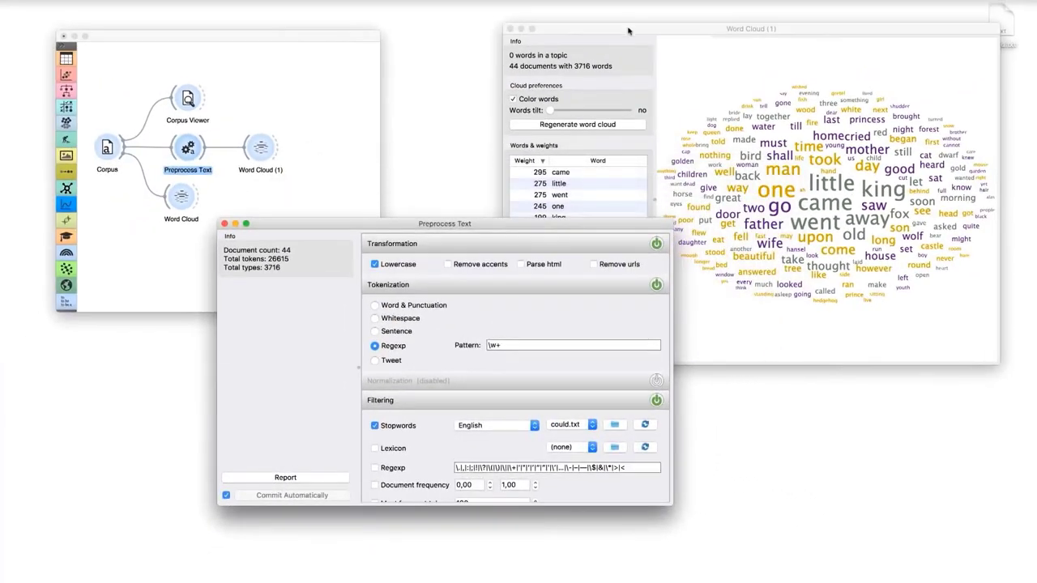
pyautogui.click(628, 30)
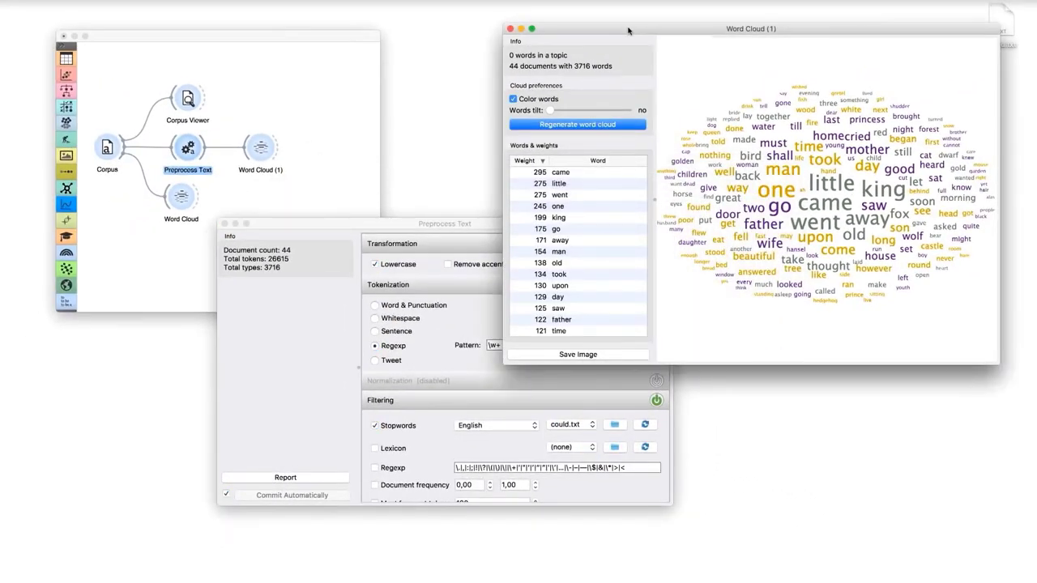
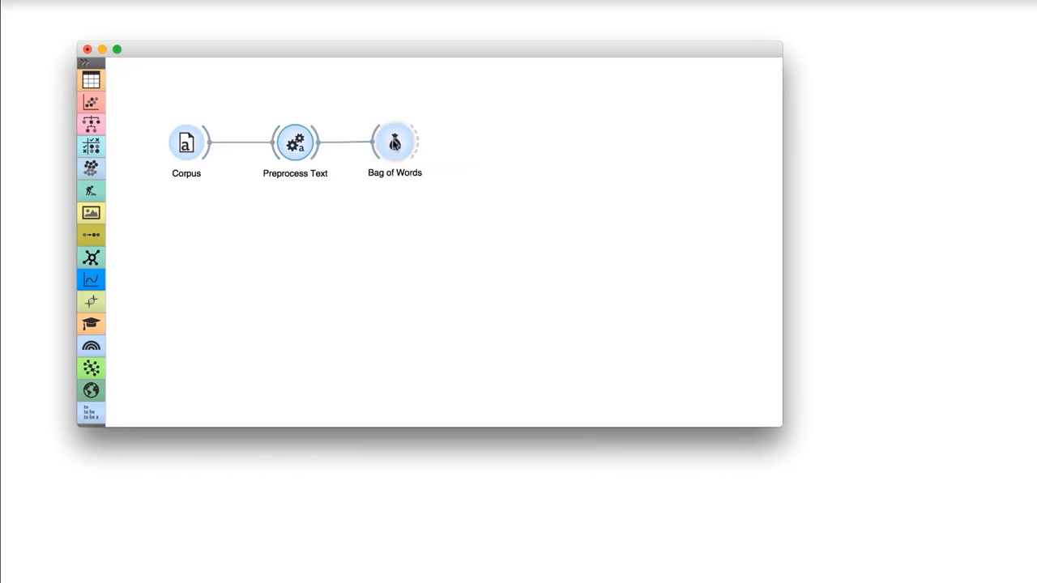
# Step: Check the Bag of Words settings, then add a Data Table fed by Bag of Words
pyautogui.doubleClick(394, 144)
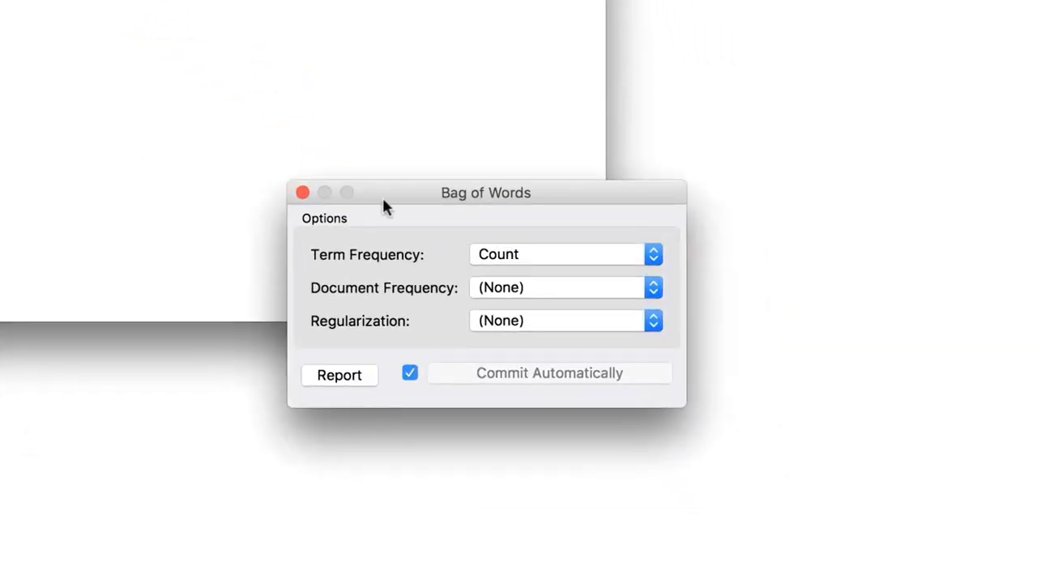
pyautogui.press('super+w')
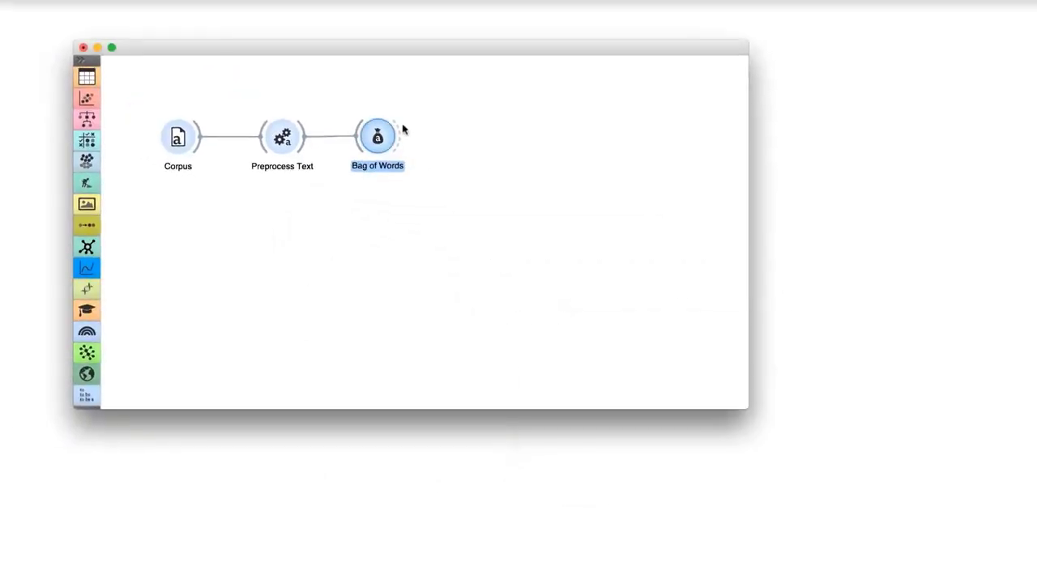
pyautogui.moveTo(403, 130); pyautogui.dragTo(471, 137)
pyautogui.write('data')
pyautogui.press('Return')
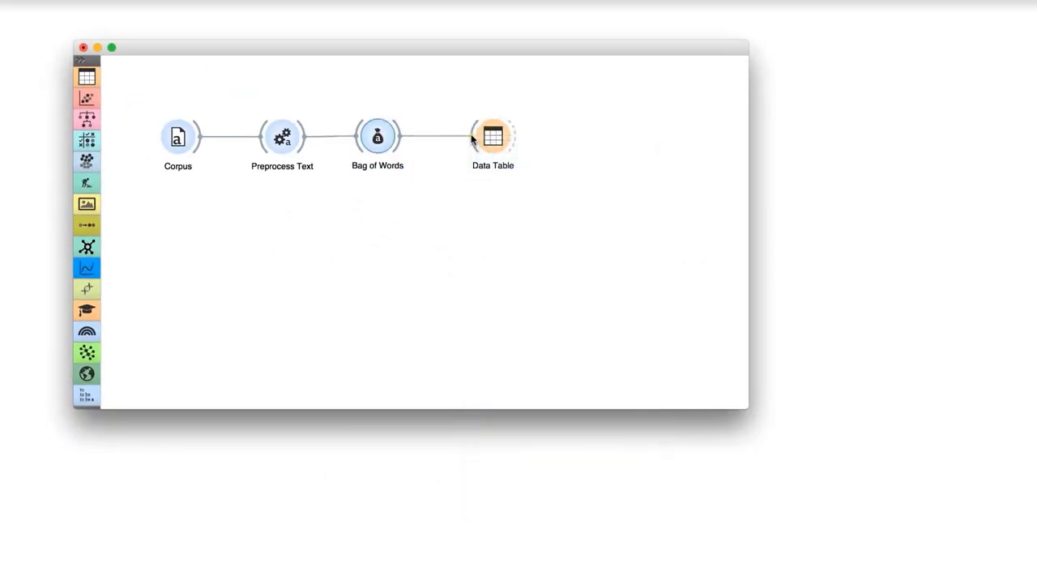
# Step: Inspect the 44 documents' 3716 word-count columns in the Data Table, widening column and window
pyautogui.doubleClick(496, 139)
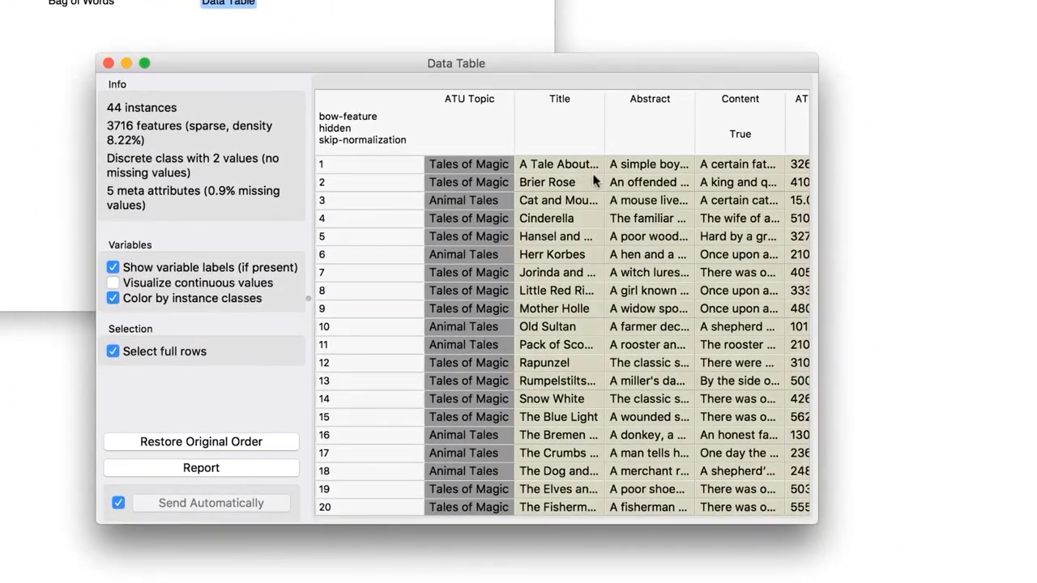
pyautogui.hscroll(5, 702, 190)
pyautogui.hscroll(5, 677, 172)
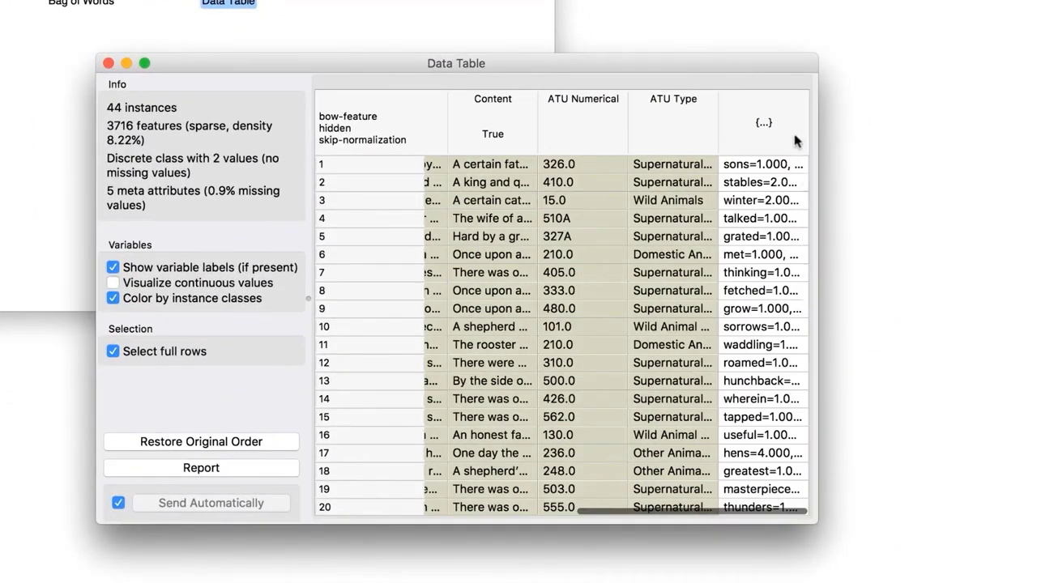
pyautogui.moveTo(808, 127); pyautogui.dragTo(886, 132)
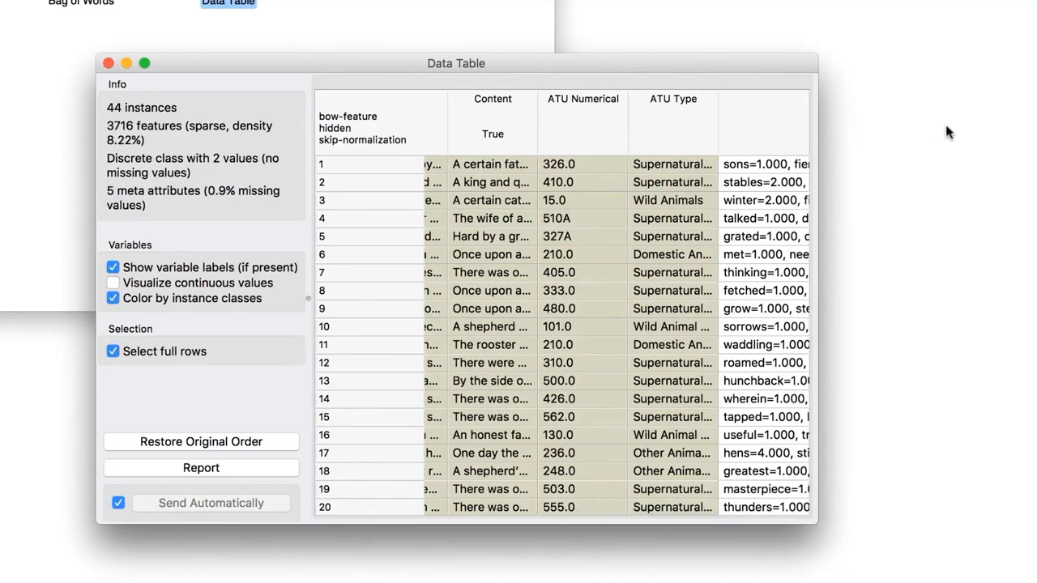
pyautogui.moveTo(819, 166); pyautogui.dragTo(992, 166)
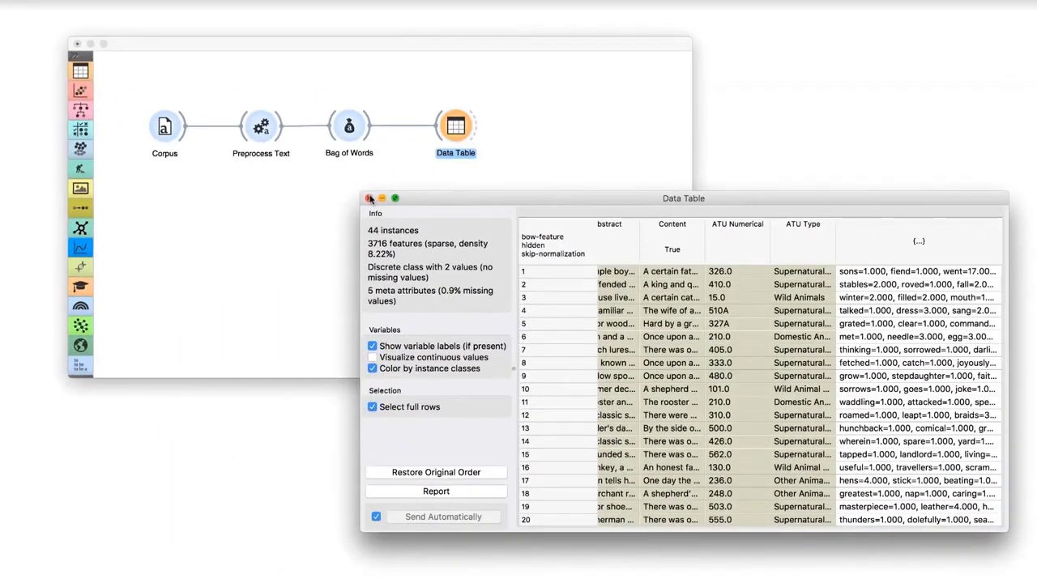
pyautogui.click(368, 198)
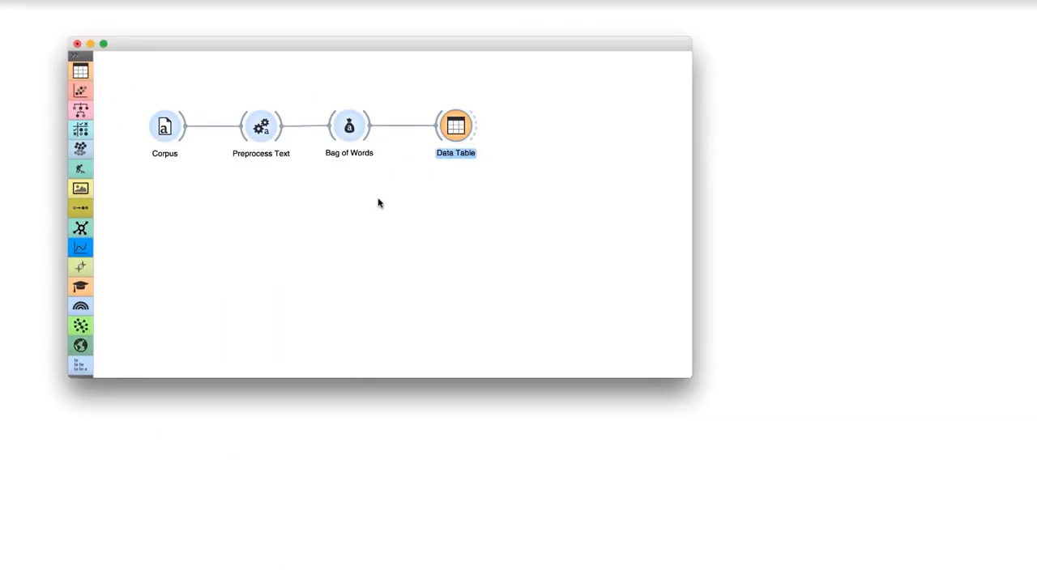
# Step: Move the Data Table up and add a Distances widget after Bag of Words using Cosine metric
pyautogui.moveTo(456, 127); pyautogui.dragTo(457, 91)
pyautogui.moveTo(370, 131); pyautogui.dragTo(432, 159)
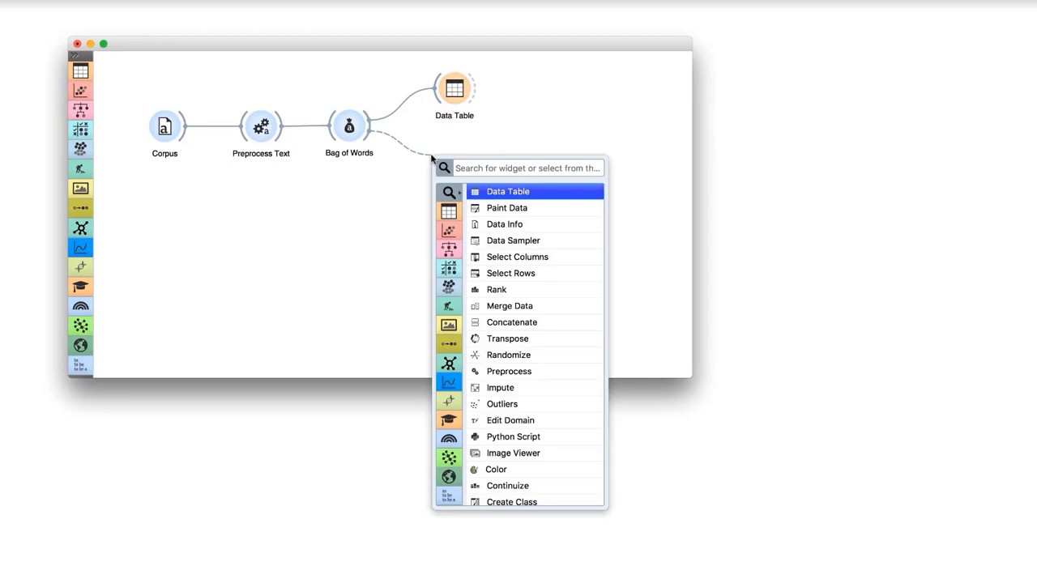
pyautogui.write('dista')
pyautogui.press('Return')
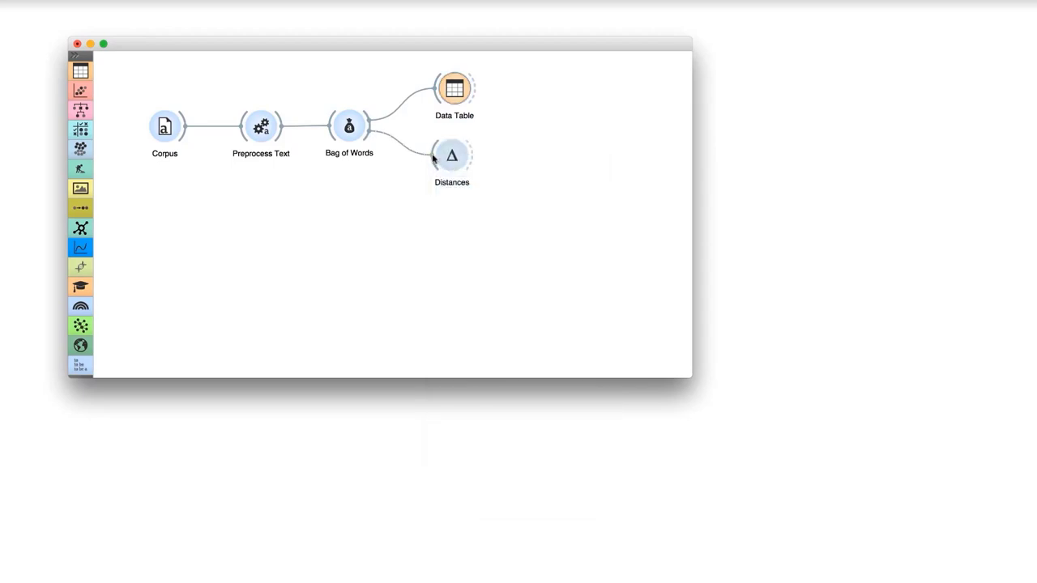
pyautogui.doubleClick(452, 157)
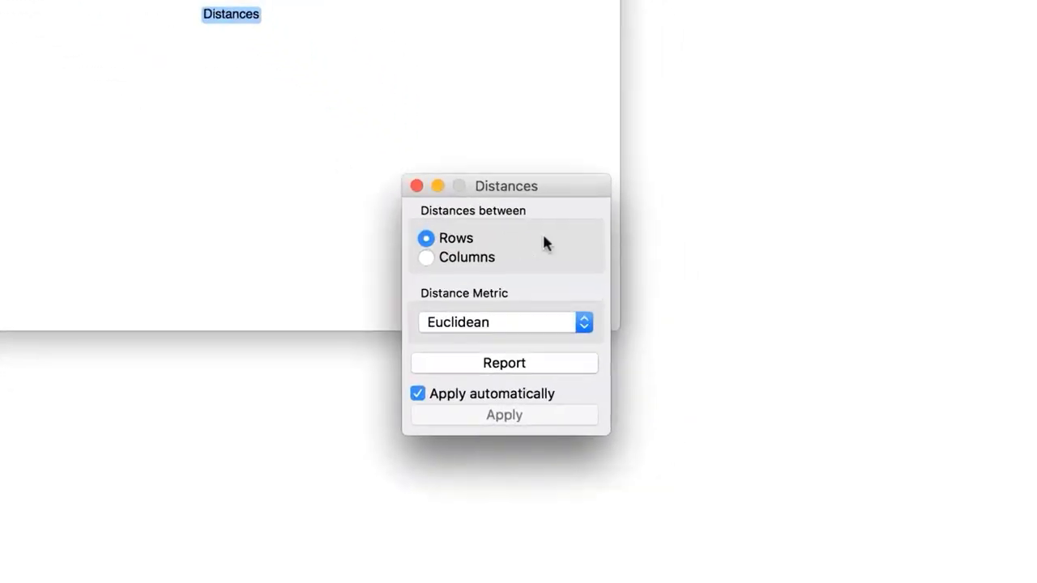
pyautogui.click(637, 360)
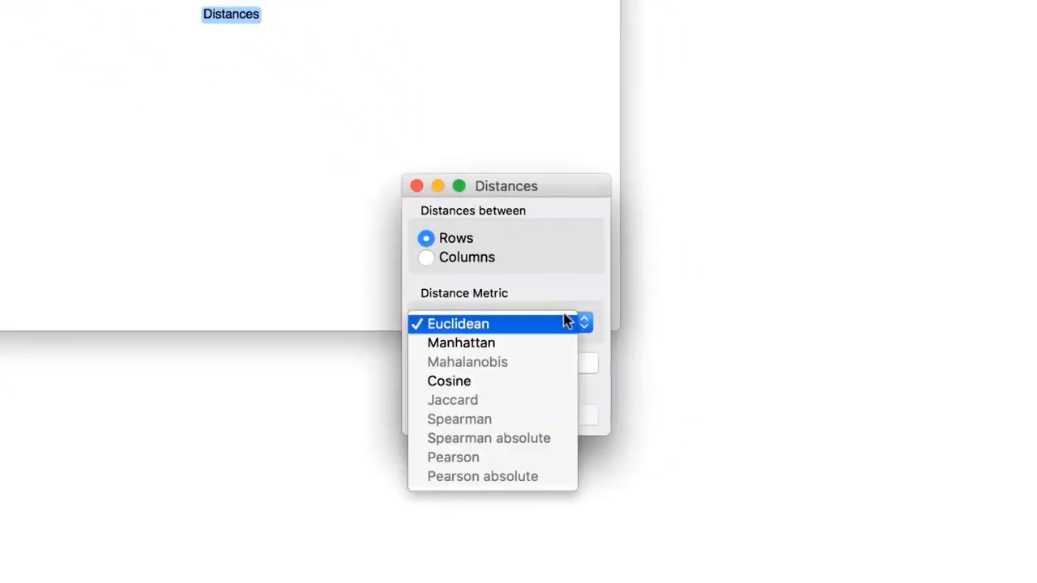
pyautogui.click(479, 382)
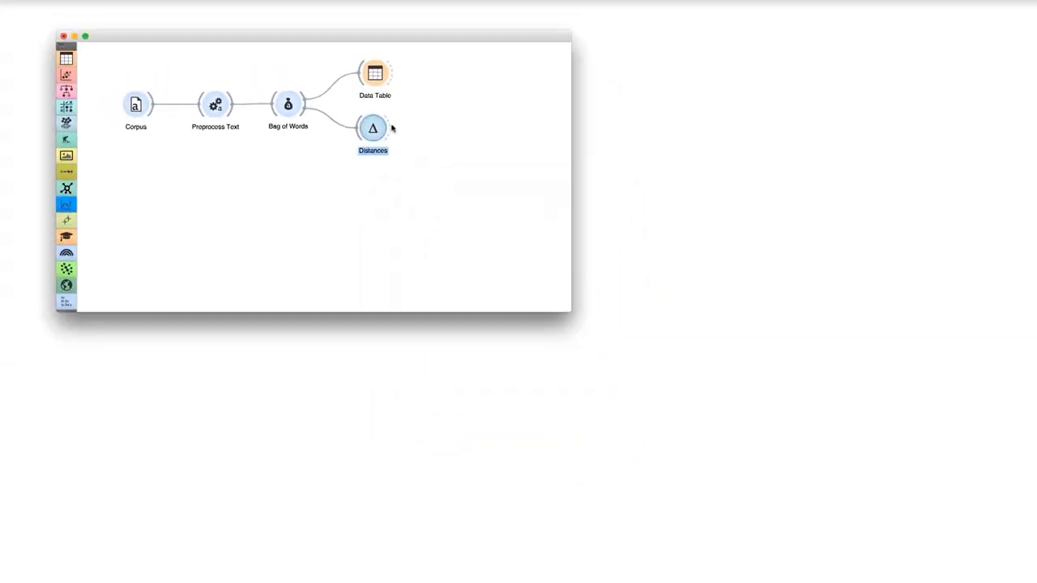
# Step: Add Hierarchical Clustering fed by Distances and open its dendrogram
pyautogui.moveTo(391, 127); pyautogui.dragTo(427, 132)
pyautogui.write('hi')
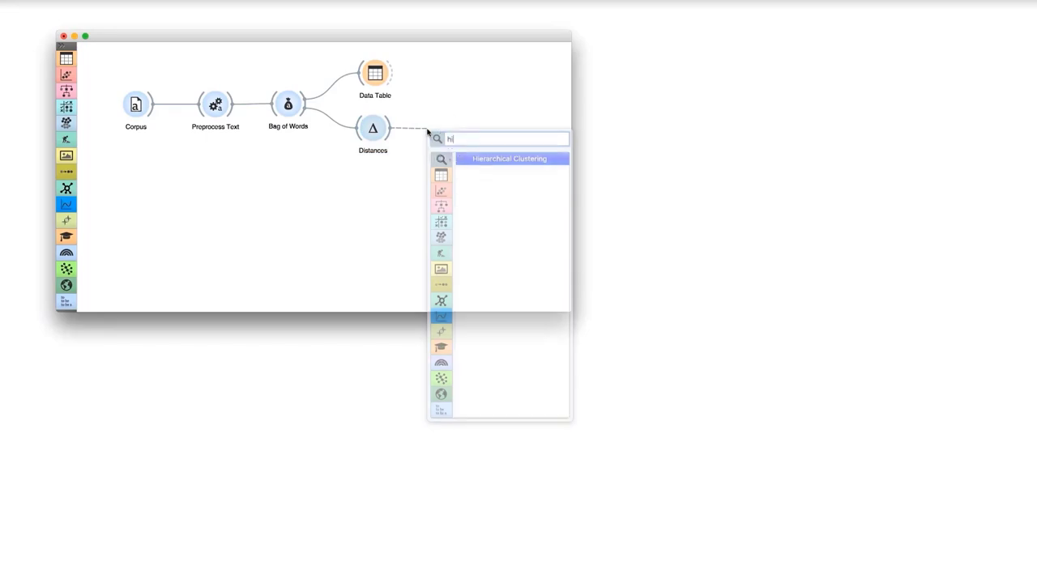
pyautogui.press('Return')
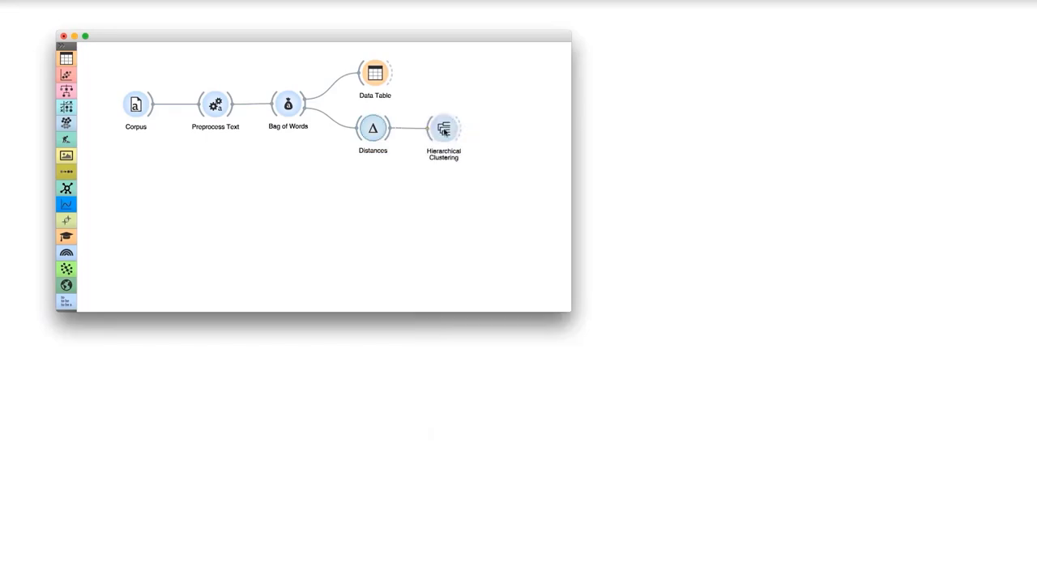
pyautogui.doubleClick(444, 131)
# Step: Switch linkage to Ward and cut the dendrogram at 86,5% height into two clusters
pyautogui.moveTo(581, 55); pyautogui.dragTo(612, 19)
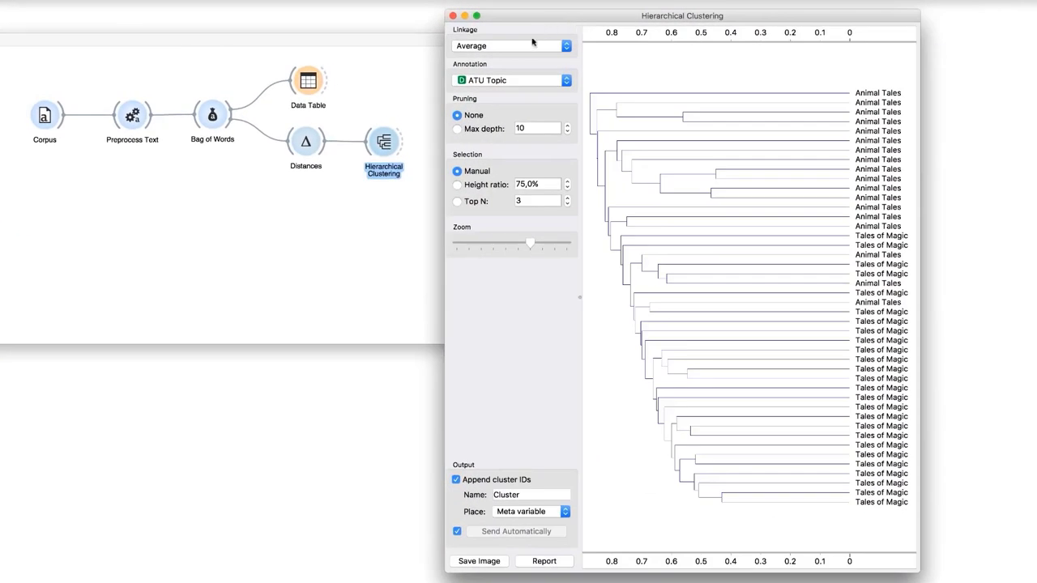
pyautogui.click(533, 45)
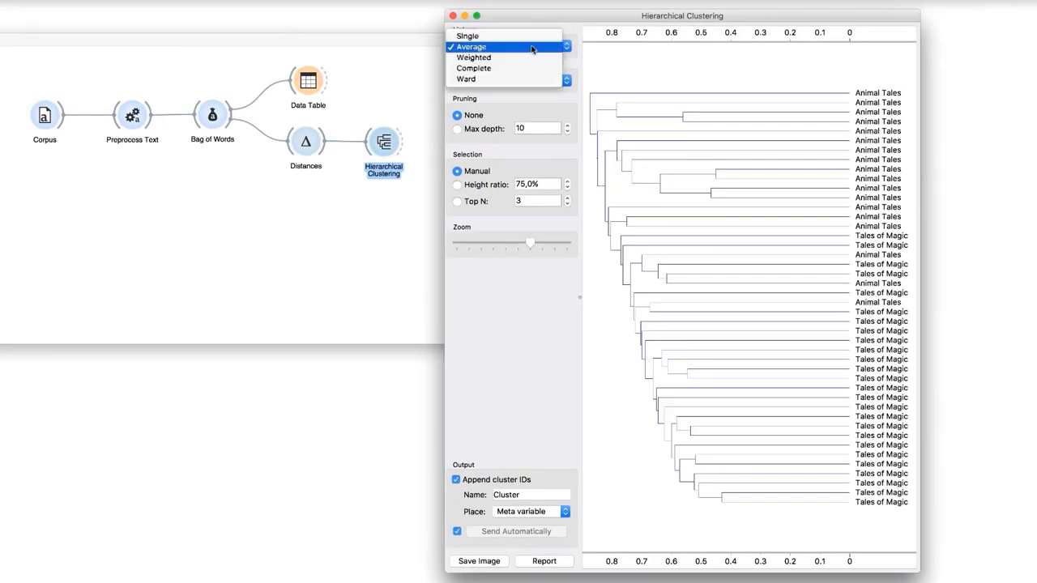
pyautogui.click(480, 78)
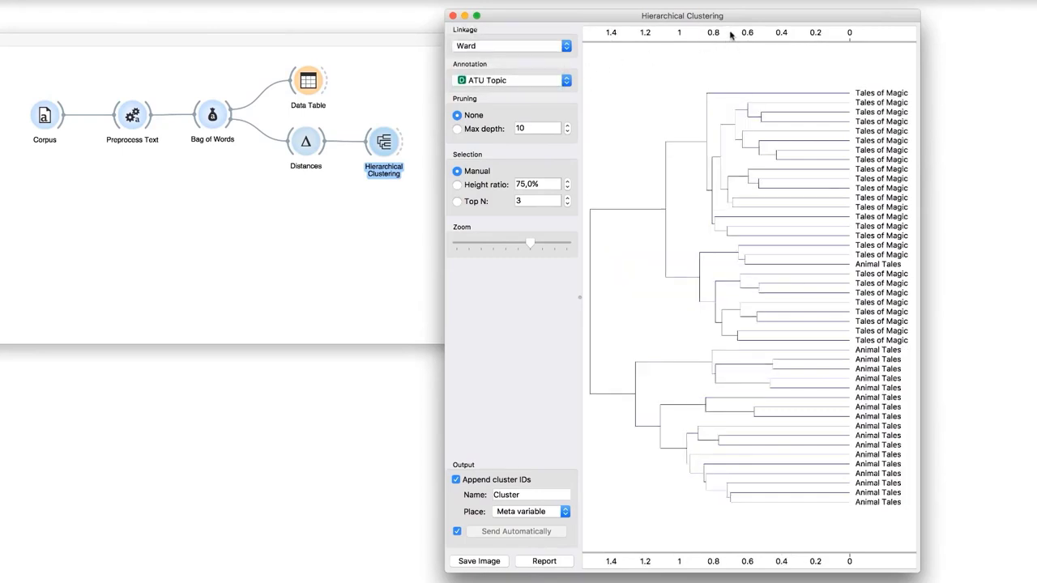
pyautogui.moveTo(731, 34); pyautogui.dragTo(621, 36)
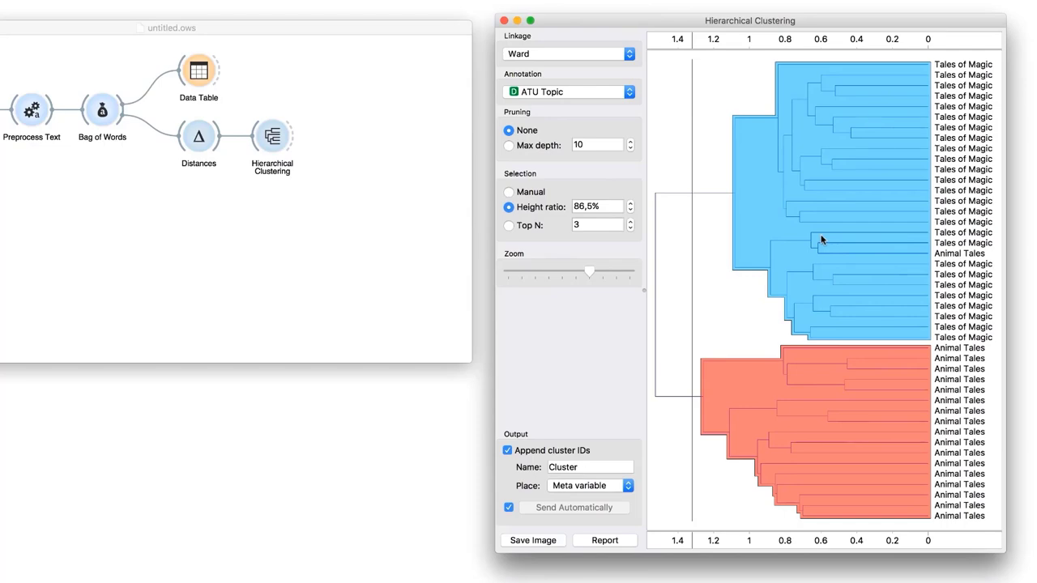
# Step: Select one small dendrogram cluster and open it in a new Corpus Viewer
pyautogui.click(821, 239)
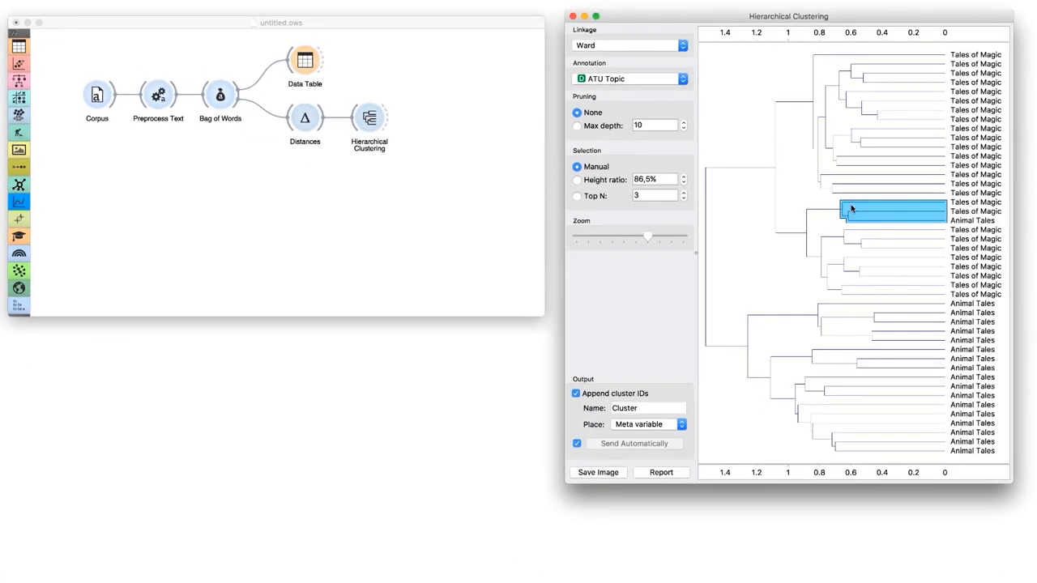
pyautogui.moveTo(387, 118); pyautogui.dragTo(432, 120)
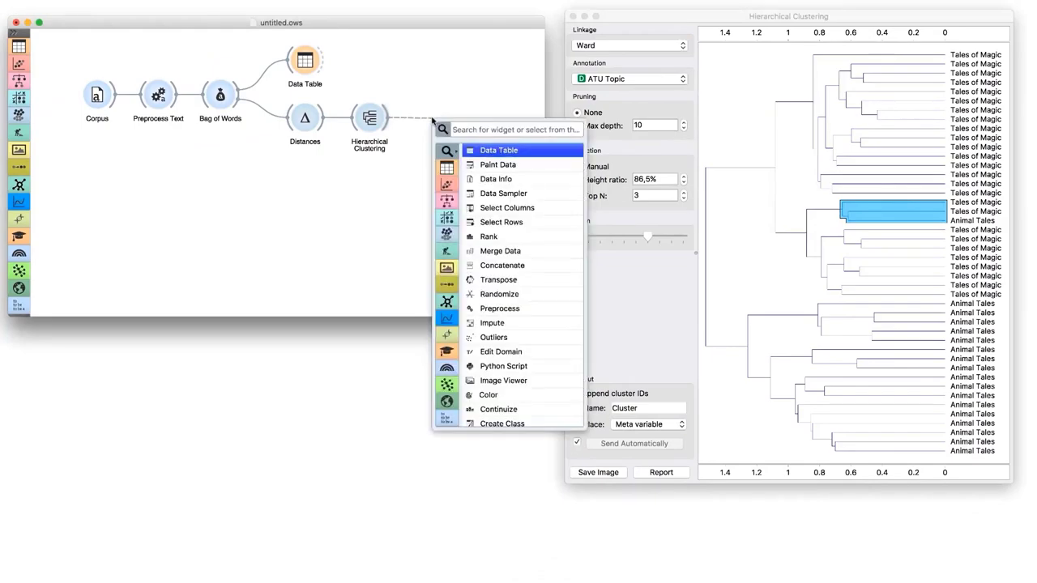
pyautogui.write('corpus')
pyautogui.press('Return')
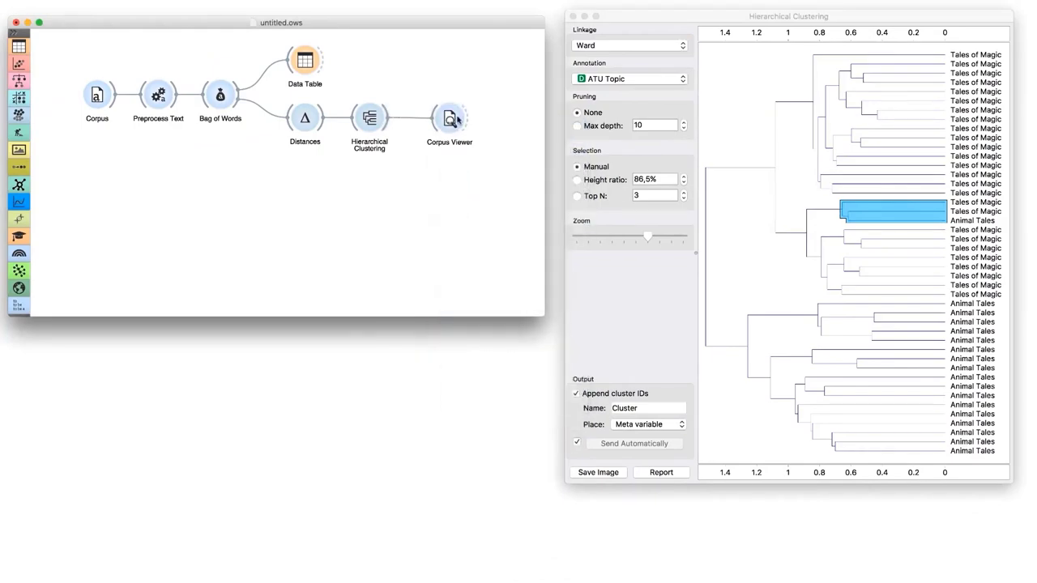
pyautogui.doubleClick(455, 119)
# Step: Read Little Red Riding Hood, Snow White and The Wolf and the Seven Young Kids
pyautogui.moveTo(456, 121); pyautogui.dragTo(336, 173)
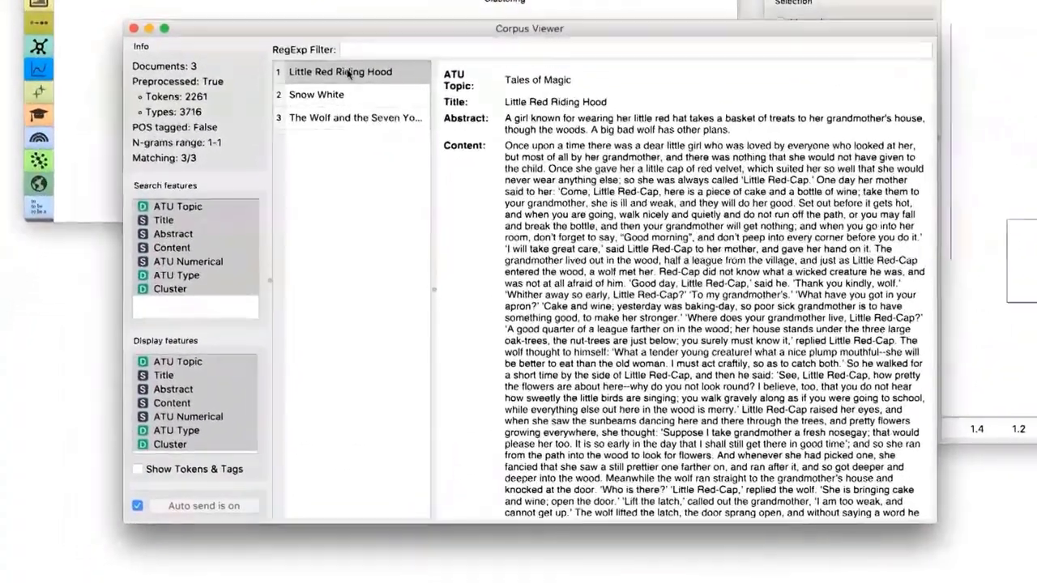
pyautogui.click(251, 206)
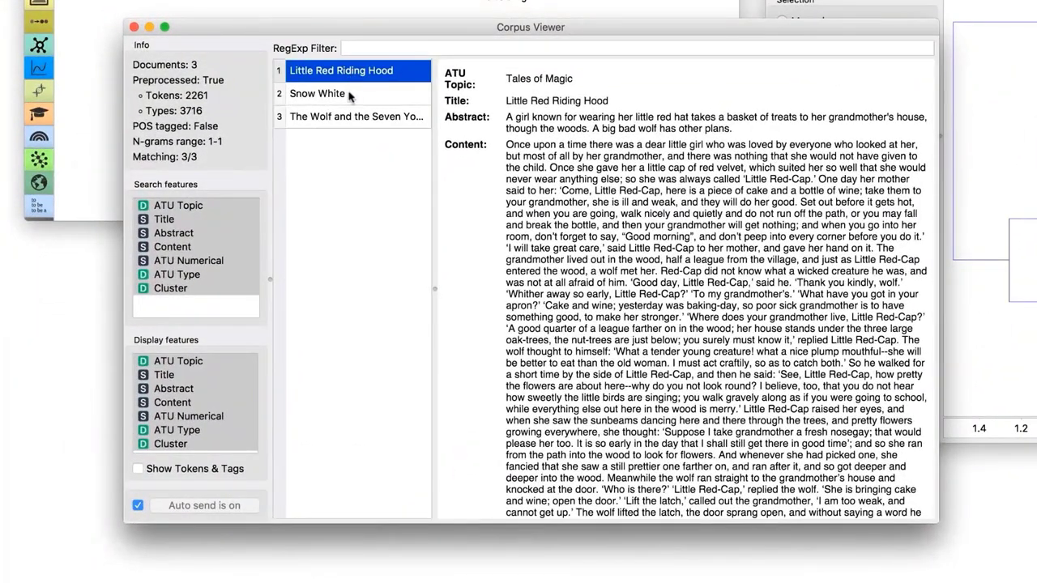
pyautogui.click(350, 94)
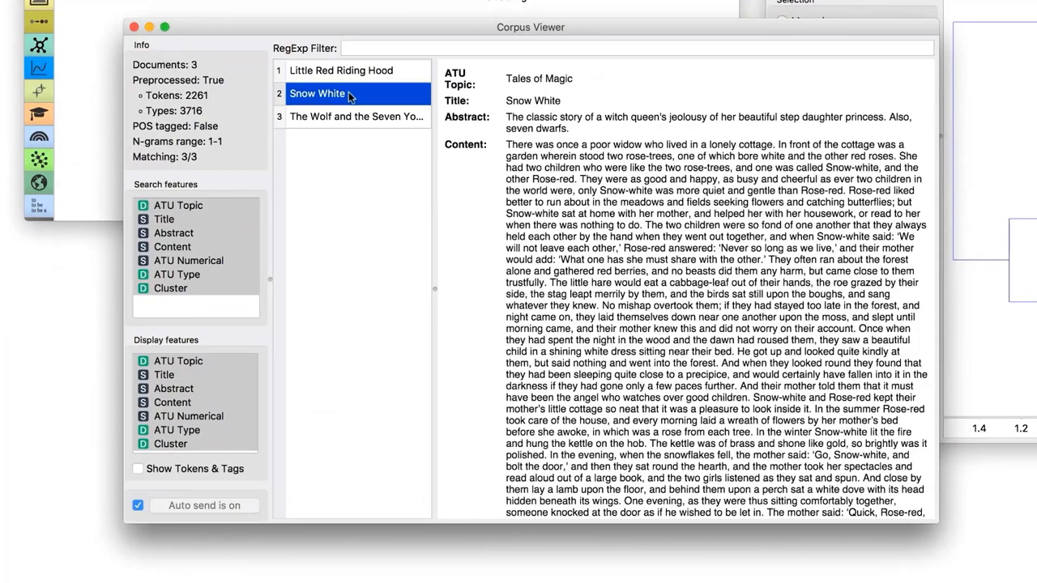
pyautogui.click(344, 119)
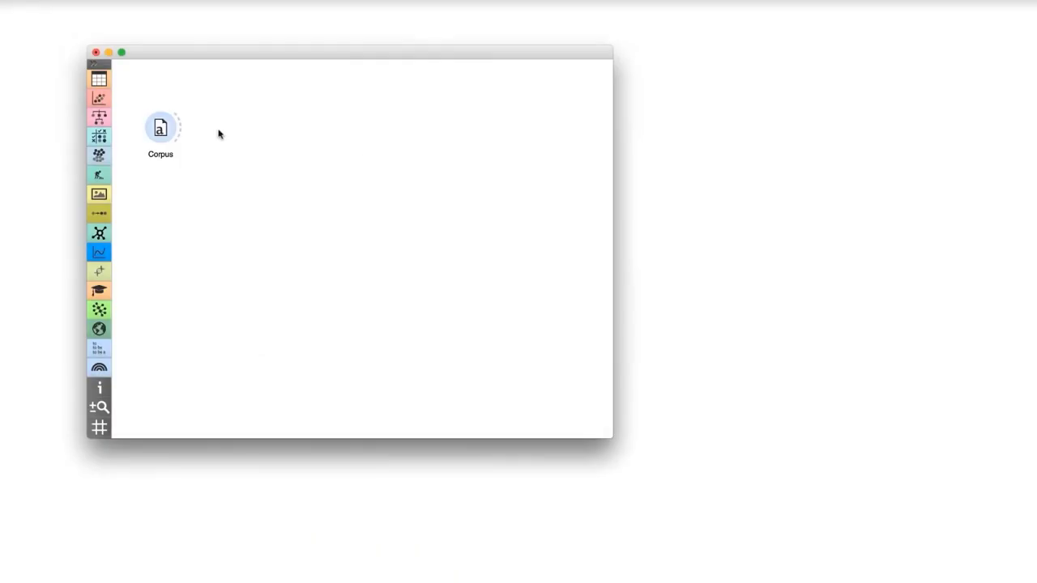
# Step: Check the Corpus file, add a Corpus Viewer fed by it, and select tales 1–9
pyautogui.doubleClick(170, 129)
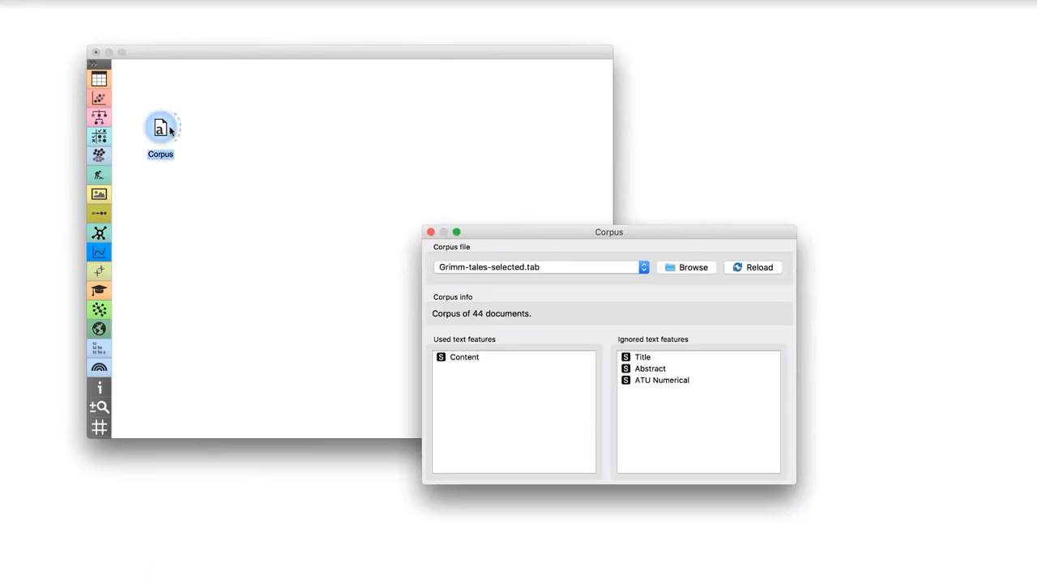
pyautogui.click(432, 234)
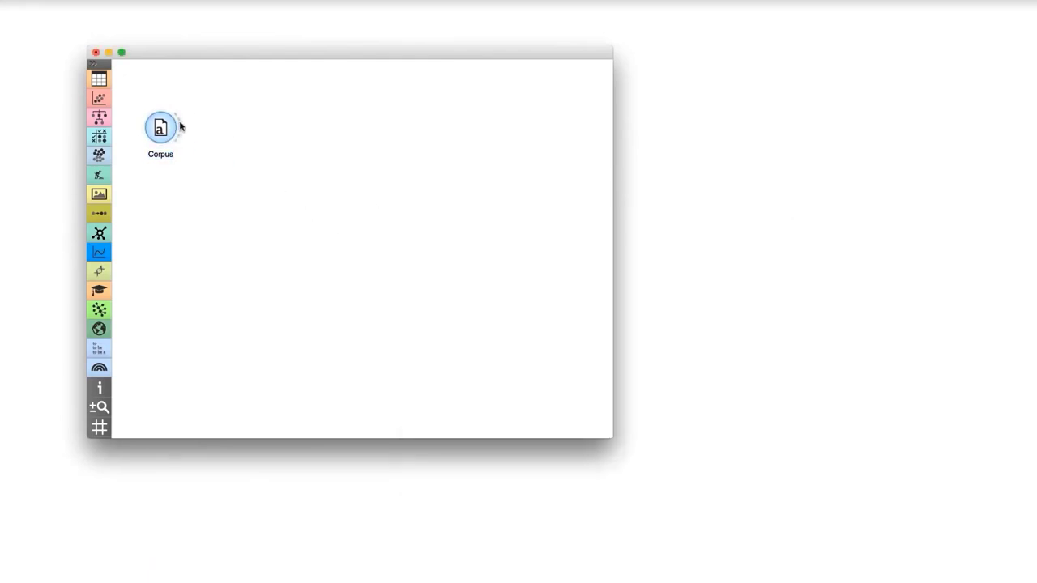
pyautogui.moveTo(179, 126); pyautogui.dragTo(272, 111)
pyautogui.write('corpus')
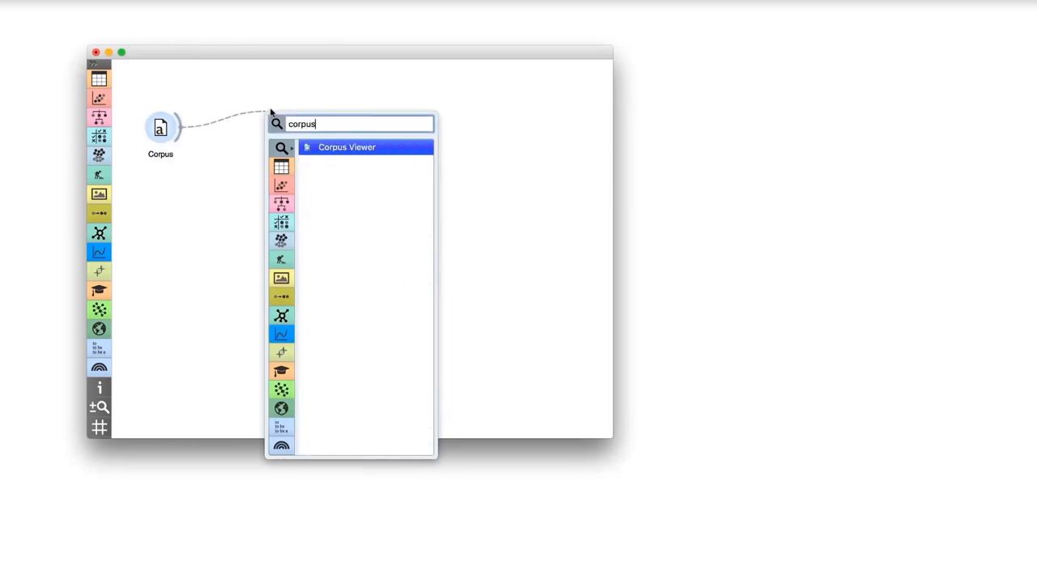
pyautogui.press('Return')
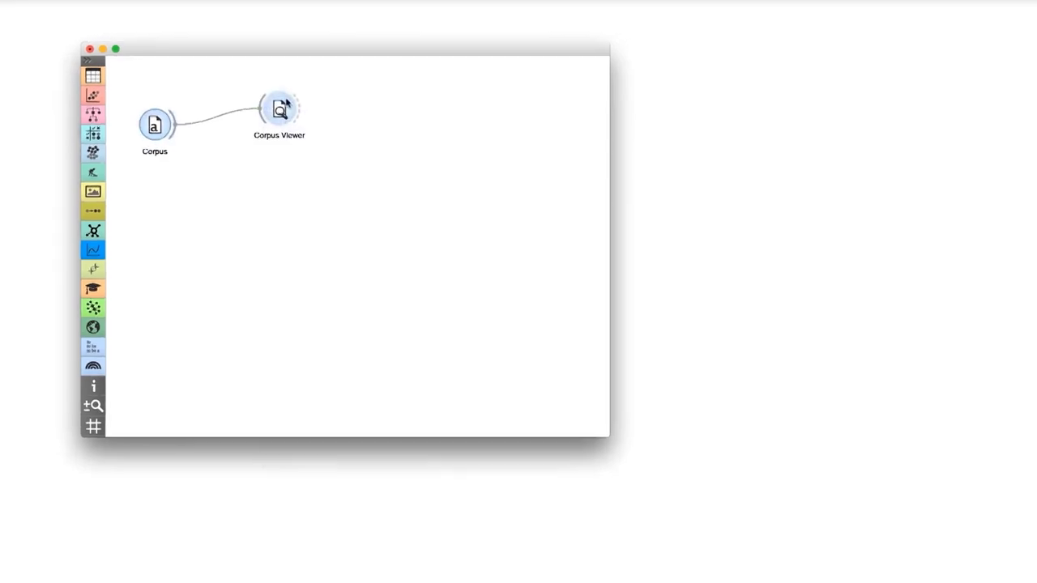
pyautogui.doubleClick(278, 110)
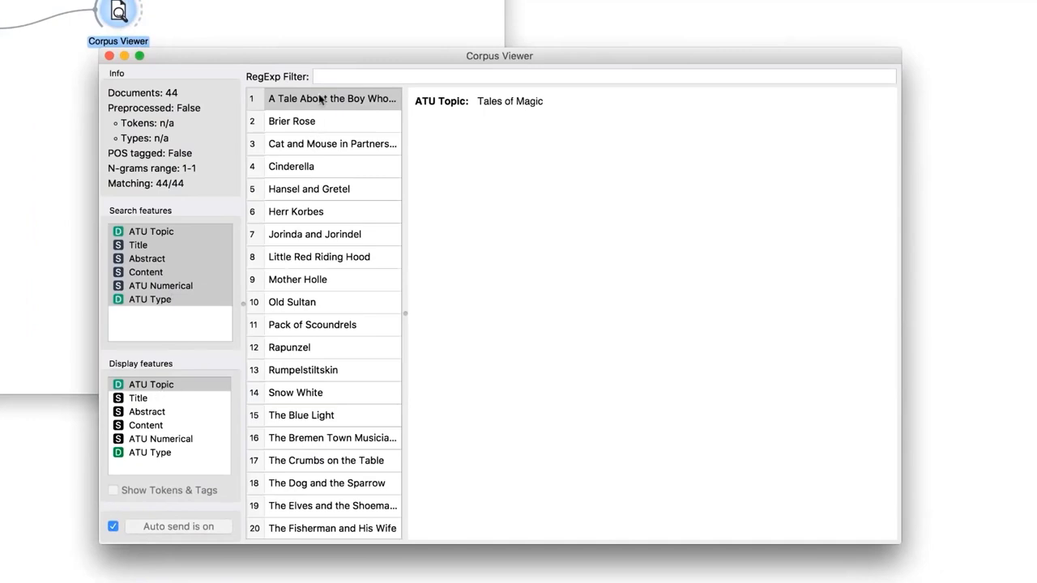
pyautogui.moveTo(321, 98); pyautogui.dragTo(324, 282)
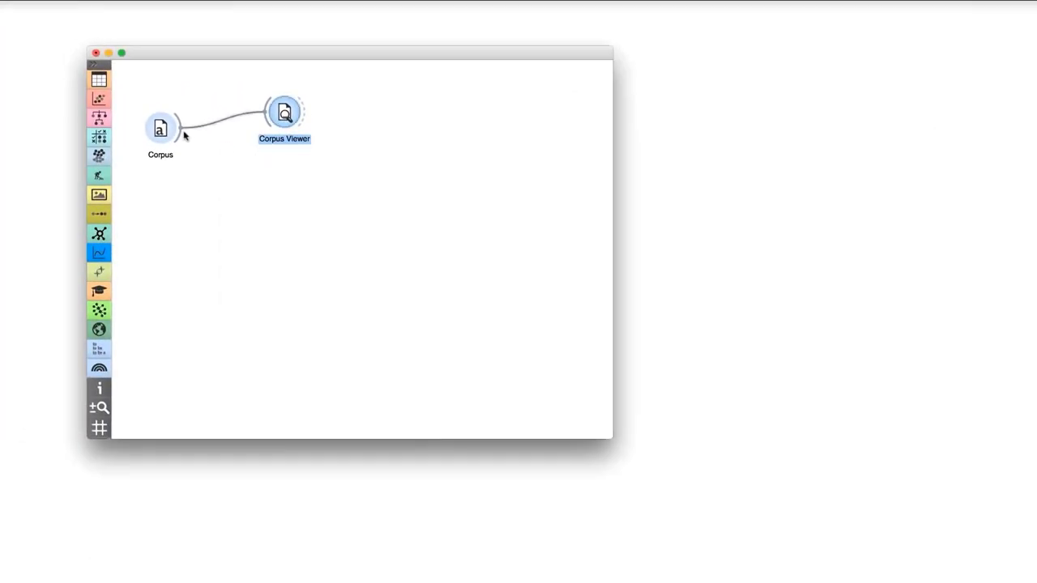
# Step: Chain Preprocess Text and then Bag of Words after the Corpus
pyautogui.moveTo(184, 136); pyautogui.dragTo(262, 173)
pyautogui.write('pre')
pyautogui.press('Down')
pyautogui.press('Down')
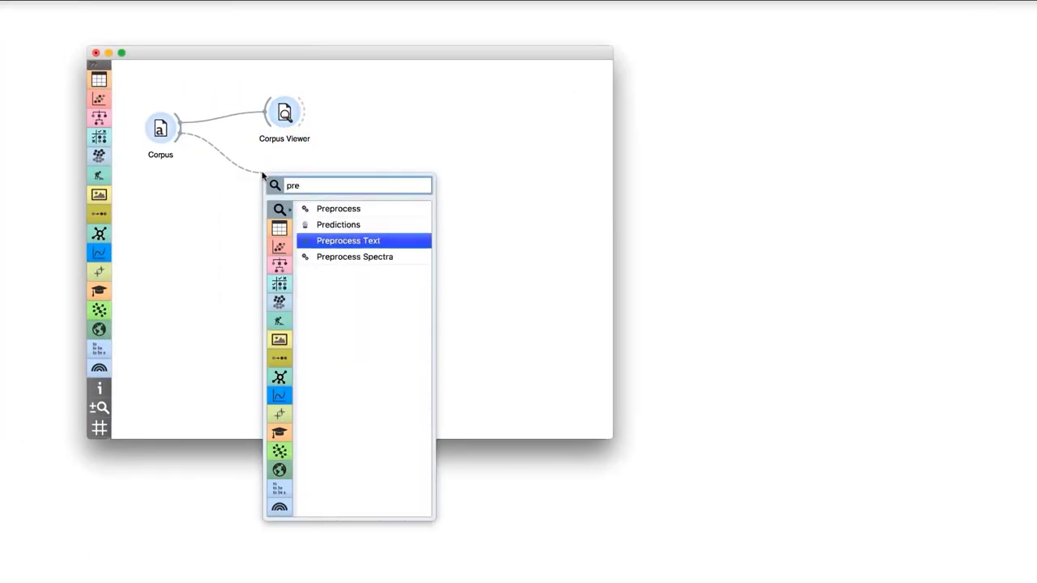
pyautogui.press('Return')
pyautogui.moveTo(301, 175); pyautogui.dragTo(354, 173)
pyautogui.write('bag')
pyautogui.press('Return')
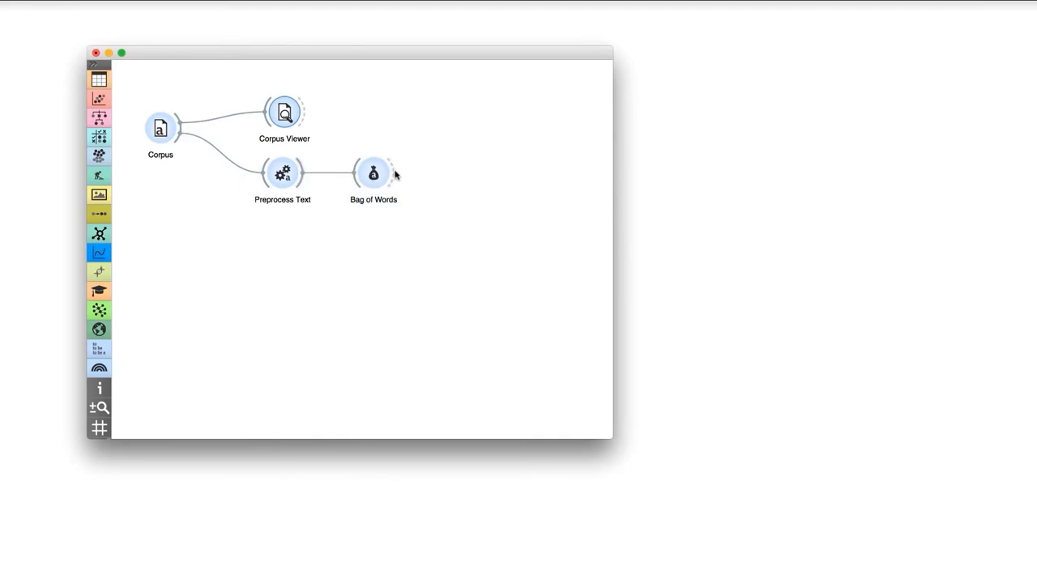
# Step: Add Logistic Regression after Bag of Words, followed by a Nomogram
pyautogui.moveTo(397, 173); pyautogui.dragTo(447, 173)
pyautogui.write('logi')
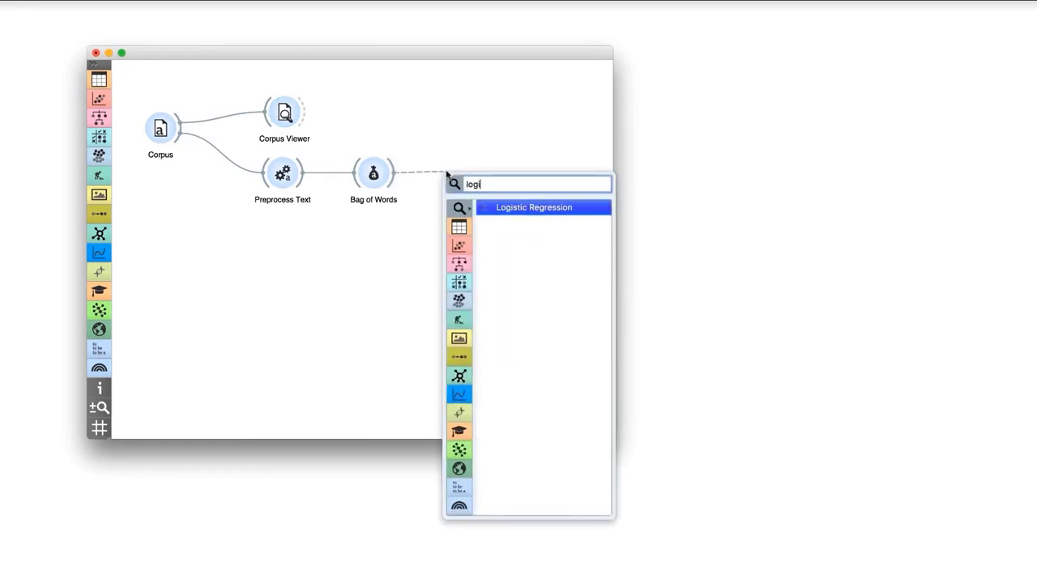
pyautogui.press('Return')
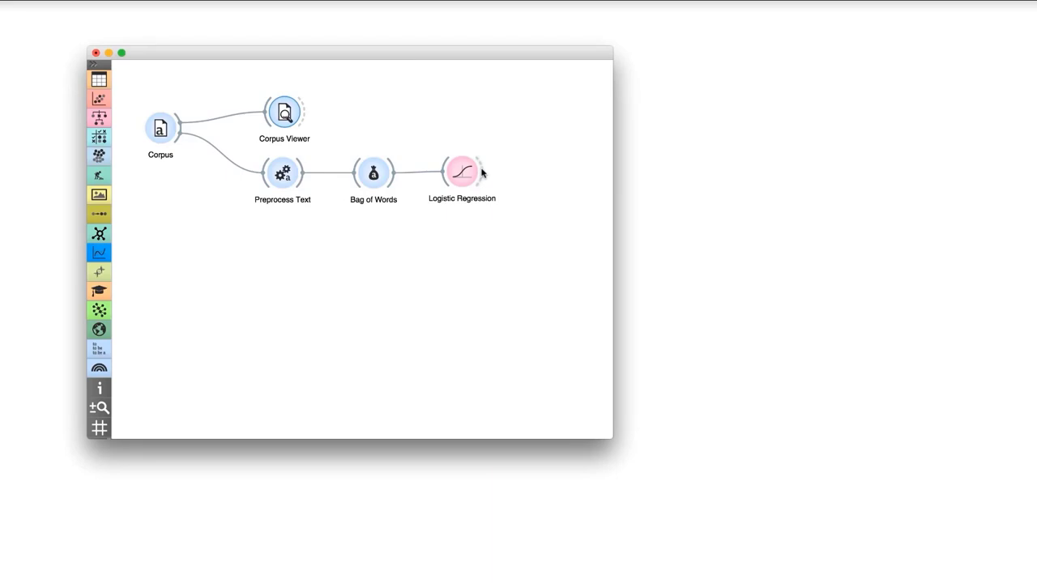
pyautogui.moveTo(481, 172); pyautogui.dragTo(527, 172)
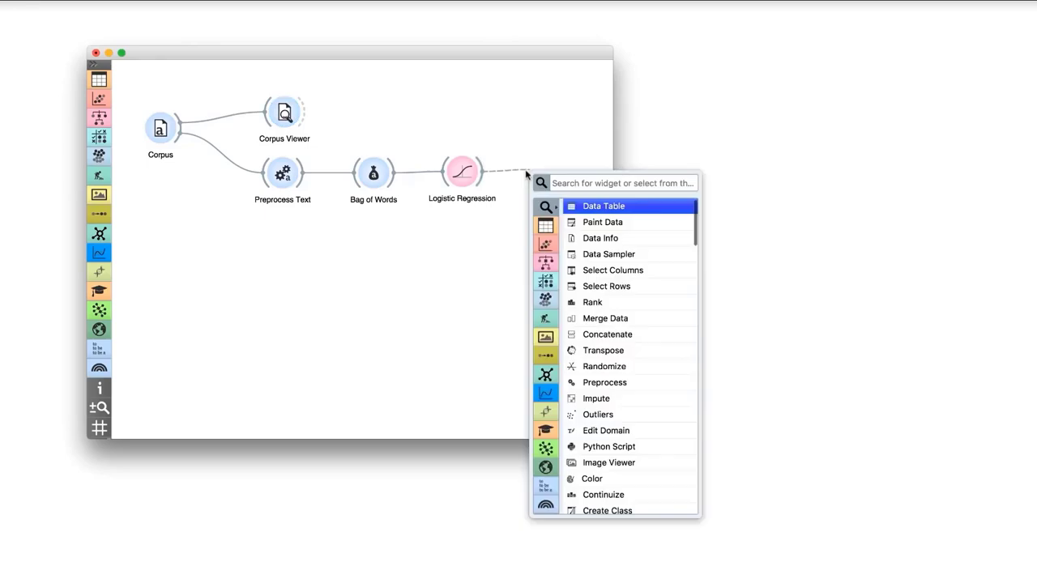
pyautogui.write('nomo')
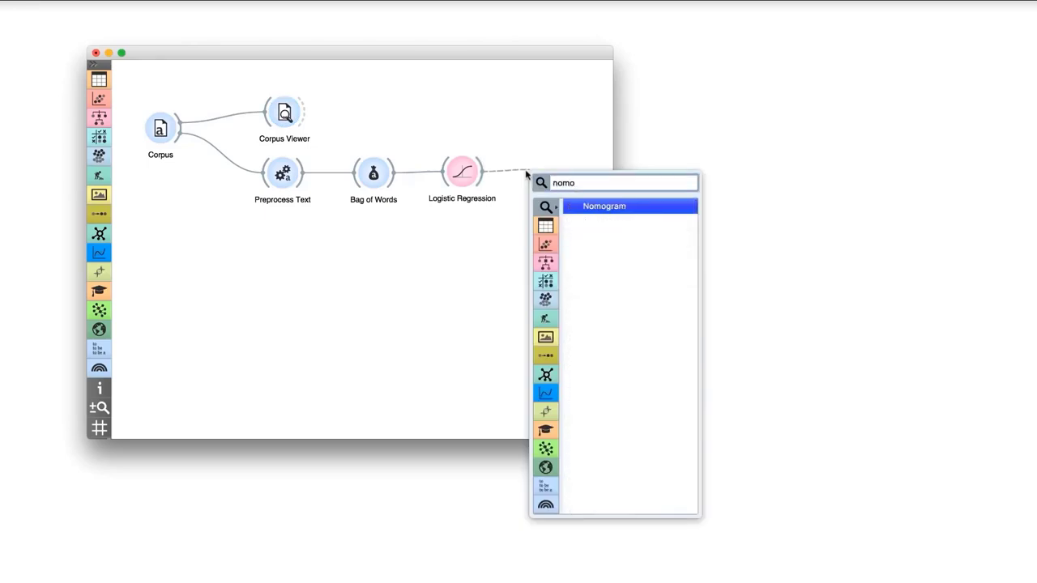
pyautogui.press('Return')
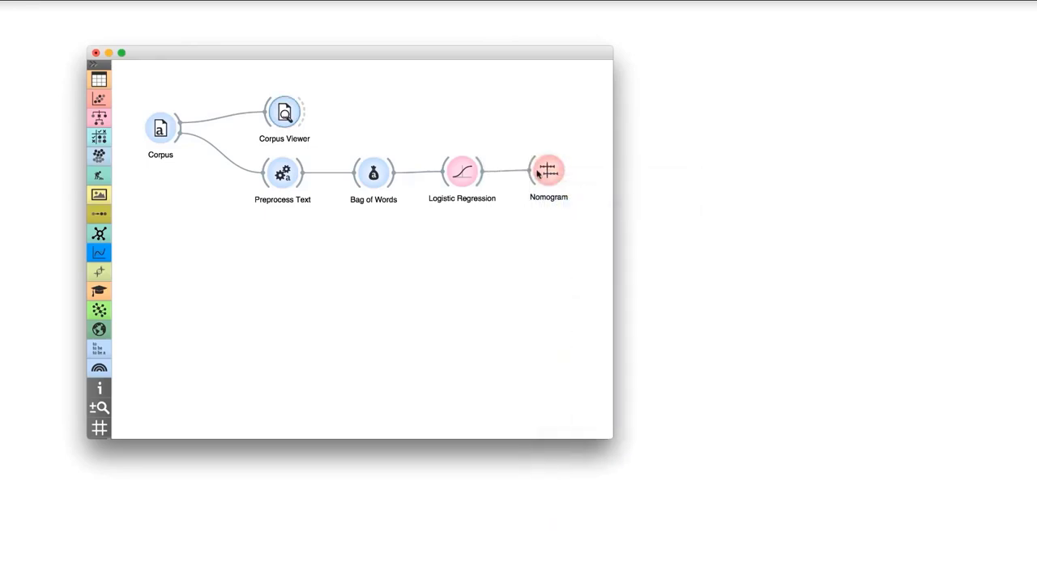
pyautogui.click(549, 171)
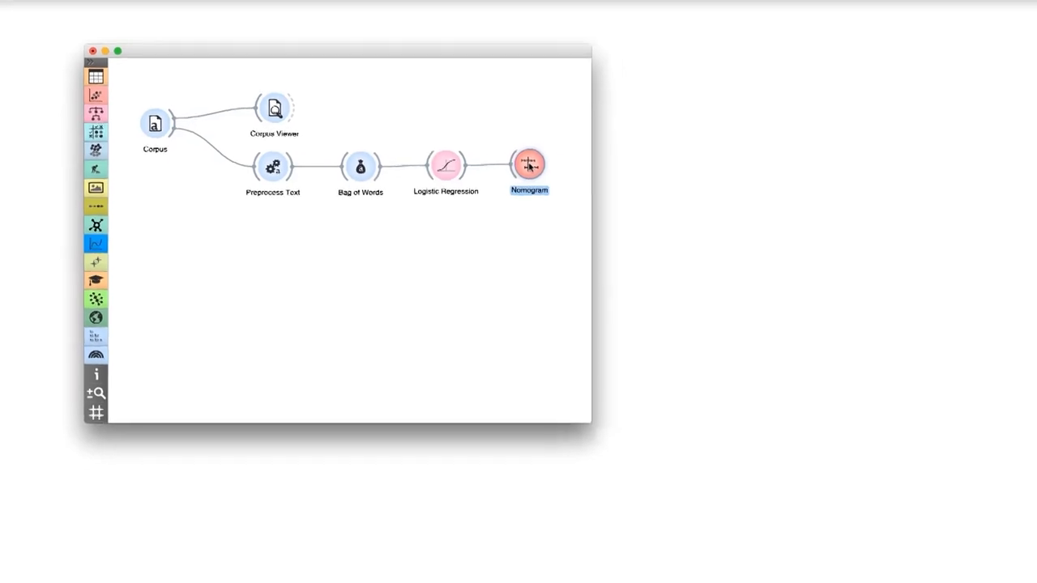
pyautogui.doubleClick(548, 171)
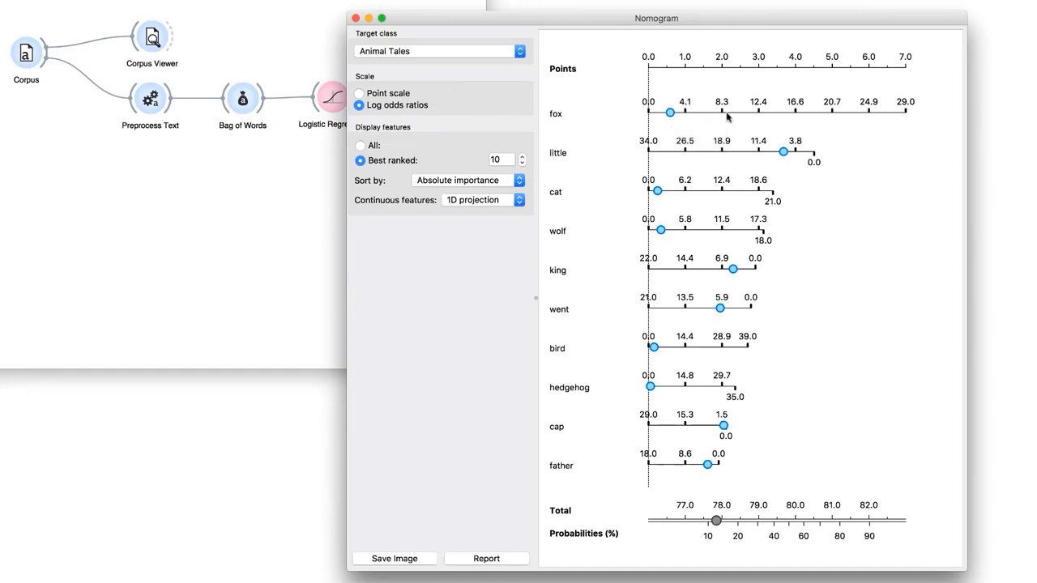
pyautogui.moveTo(670, 117)
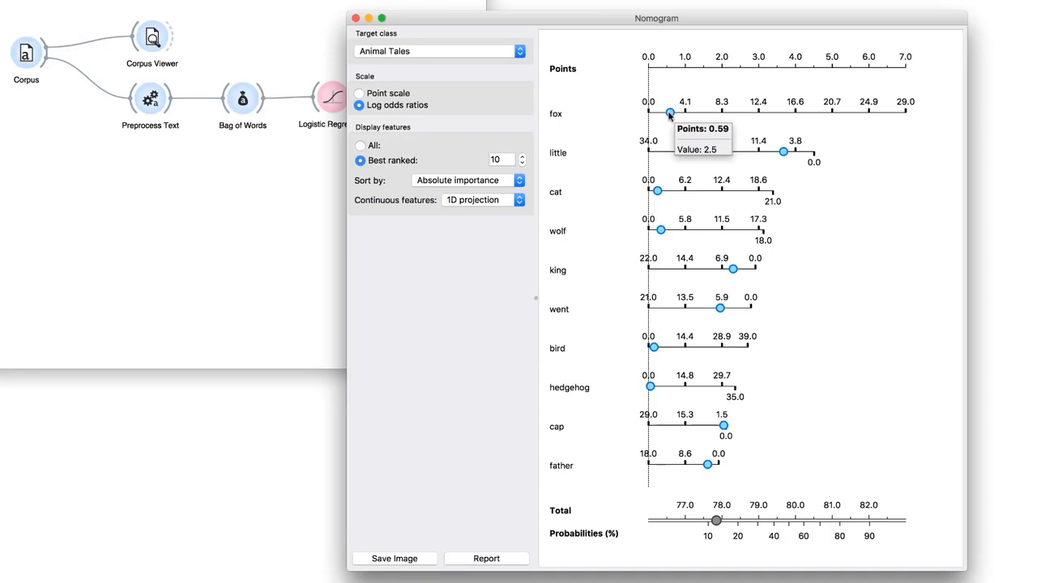
pyautogui.moveTo(670, 115)
pyautogui.mouseDown()
pyautogui.moveTo(908, 114)
pyautogui.moveTo(732, 118)
pyautogui.moveTo(665, 106)
pyautogui.moveTo(652, 115)
pyautogui.mouseUp()
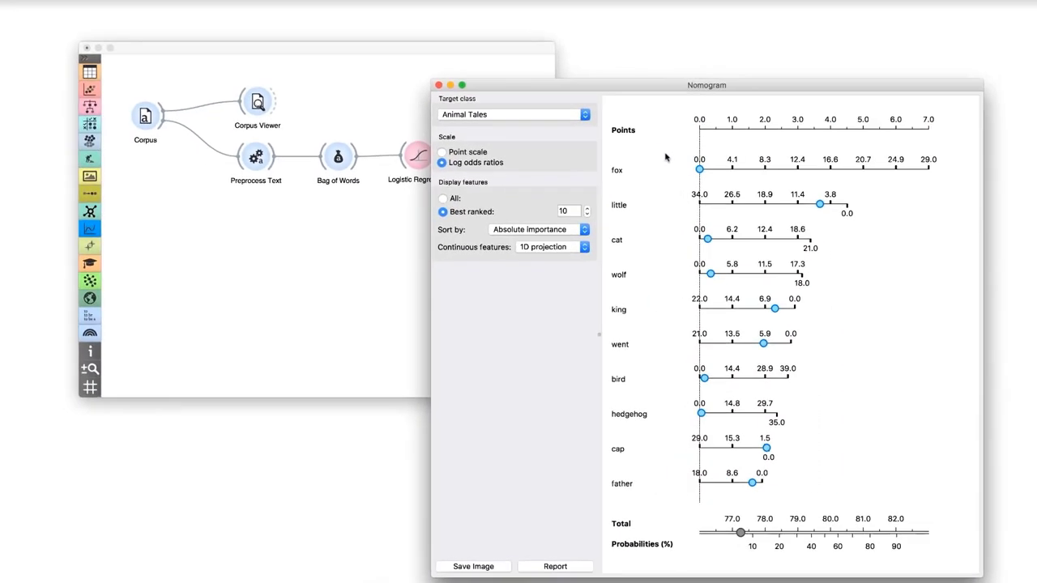
pyautogui.click(438, 85)
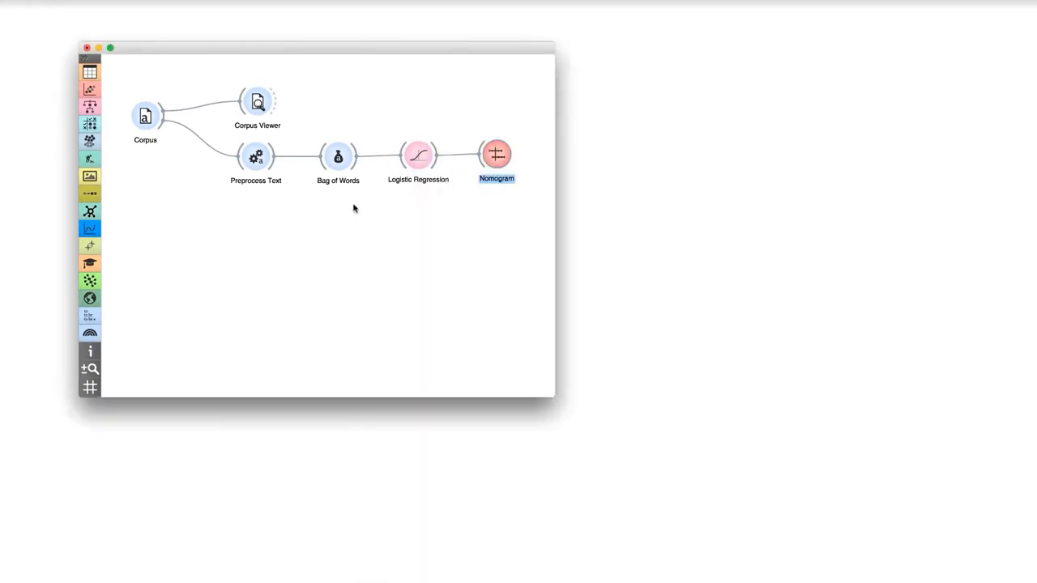
# Step: Move Logistic Regression and Nomogram up and add Test & Score fed by Bag of Words
pyautogui.moveTo(525, 138); pyautogui.dragTo(416, 109)
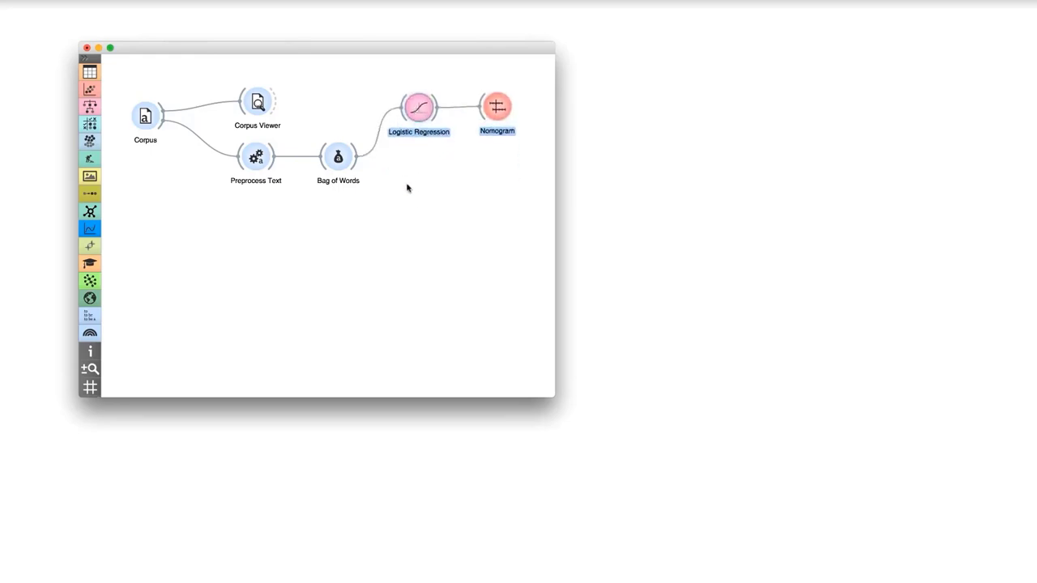
pyautogui.click(408, 188)
pyautogui.moveTo(358, 162); pyautogui.dragTo(409, 186)
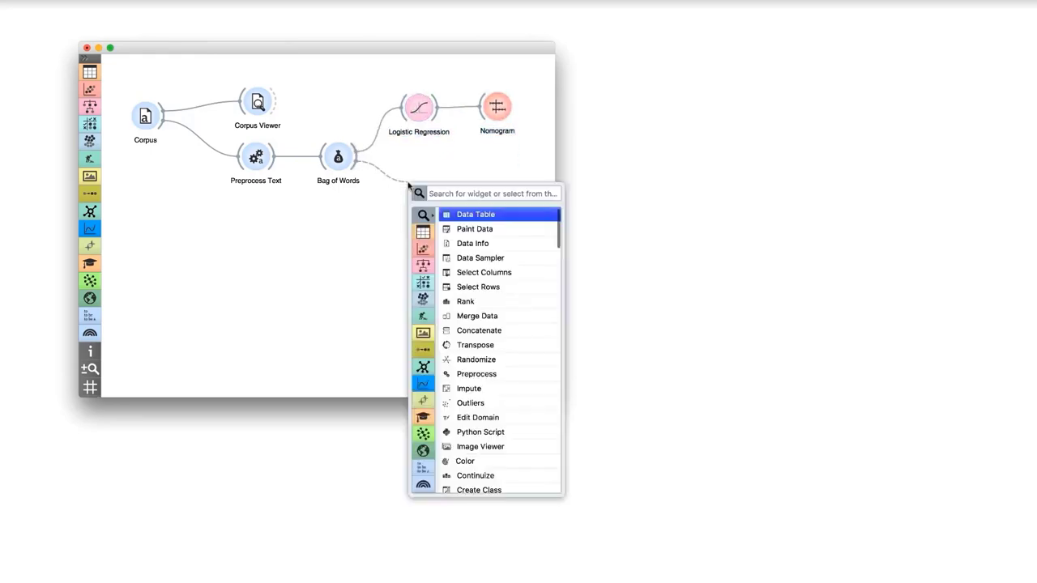
pyautogui.write('test')
pyautogui.press('Return')
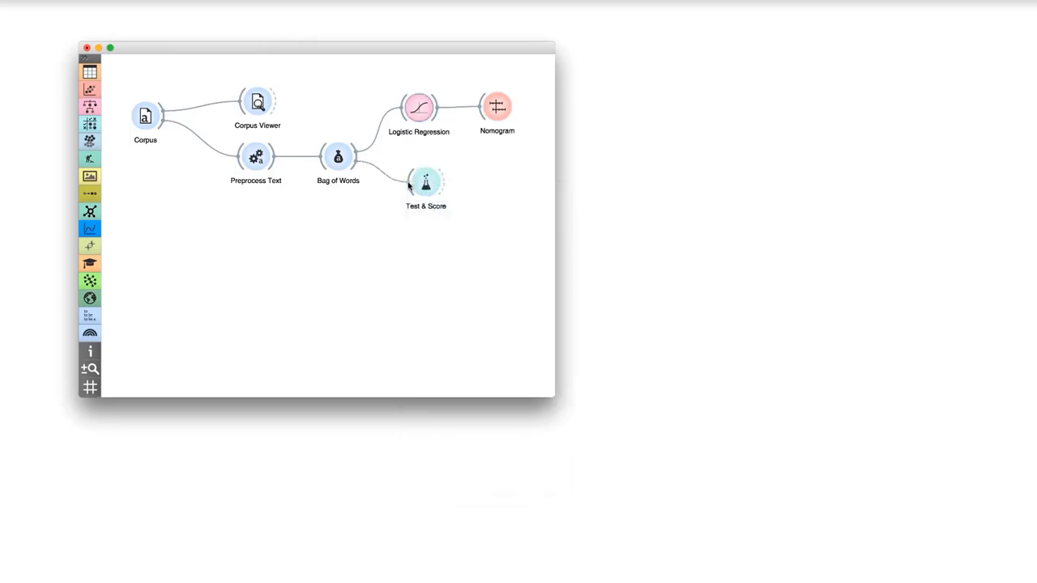
# Step: Add a second Logistic Regression as Test & Score's learner and view the evaluation results
pyautogui.moveTo(410, 186); pyautogui.dragTo(362, 212)
pyautogui.write('logi')
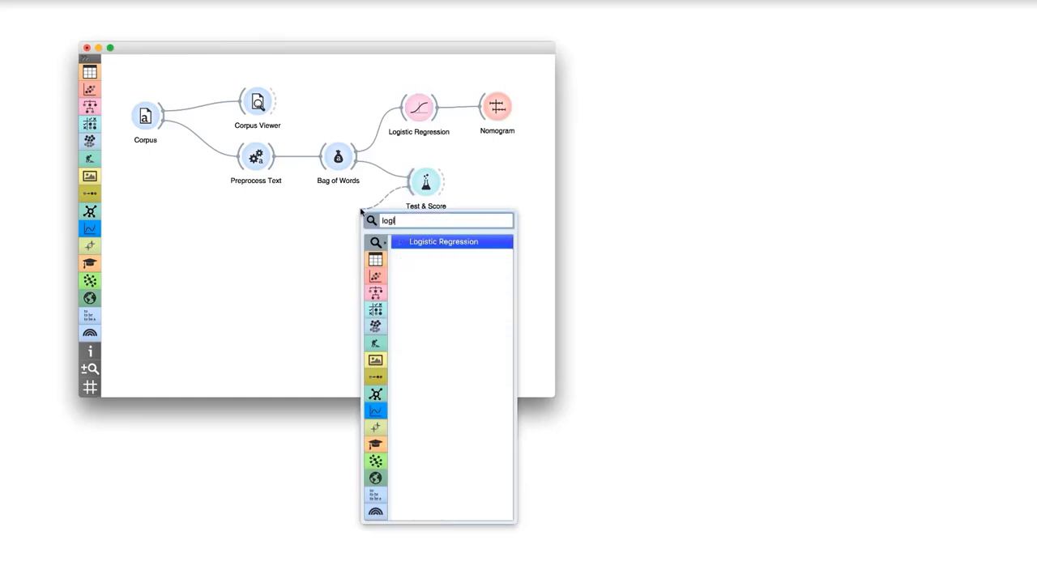
pyautogui.press('Return')
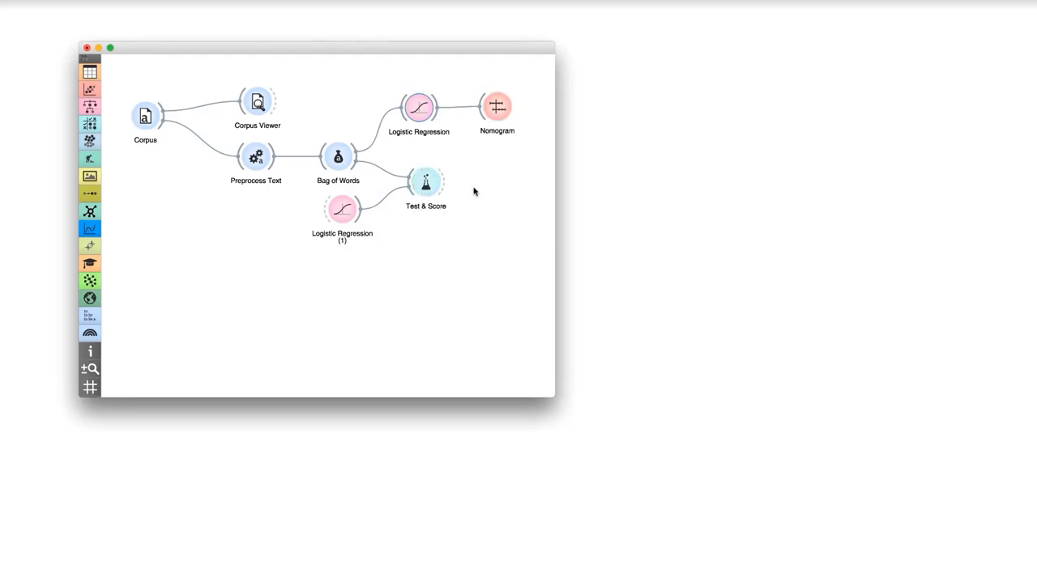
pyautogui.doubleClick(437, 186)
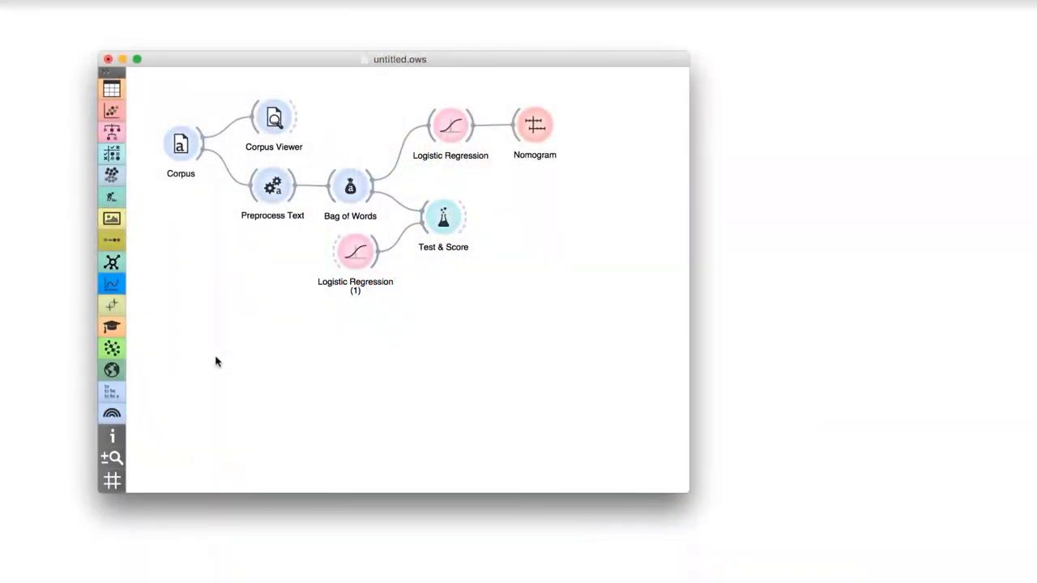
# Step: Place a new Corpus widget on the canvas loading Andersen.tab
pyautogui.rightClick(217, 362)
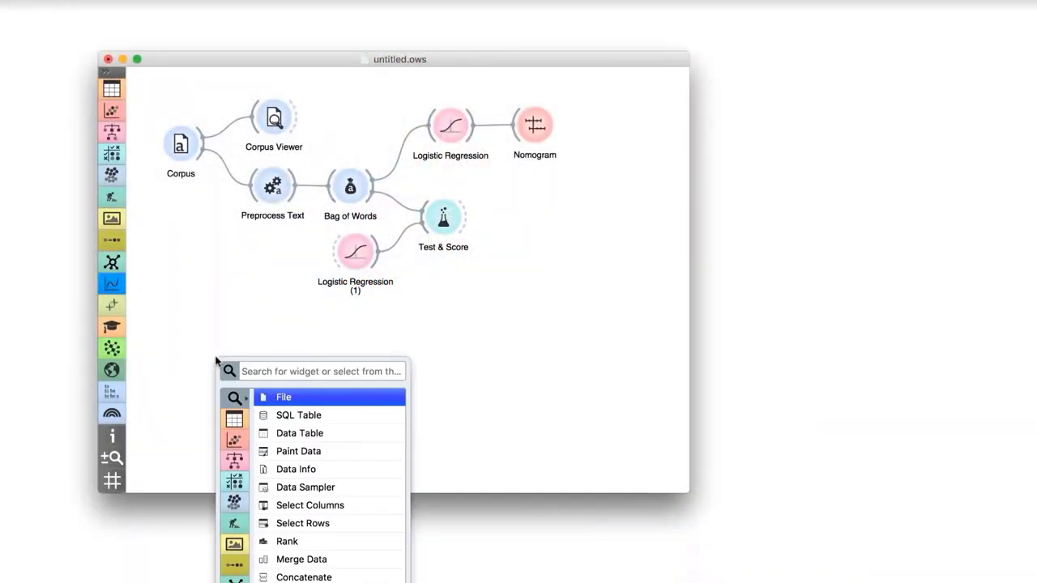
pyautogui.write('corpus')
pyautogui.press('Return')
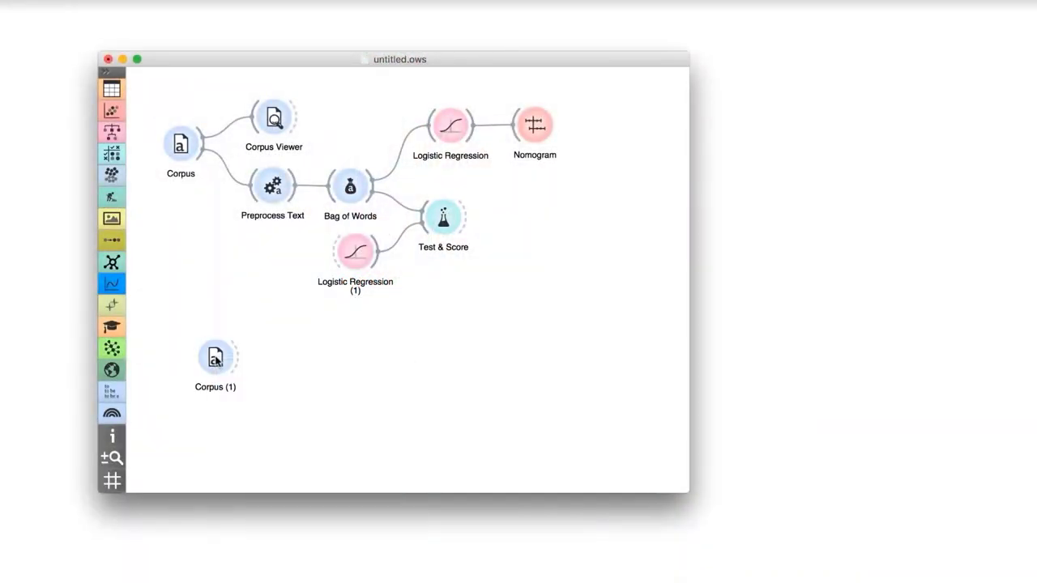
pyautogui.doubleClick(216, 362)
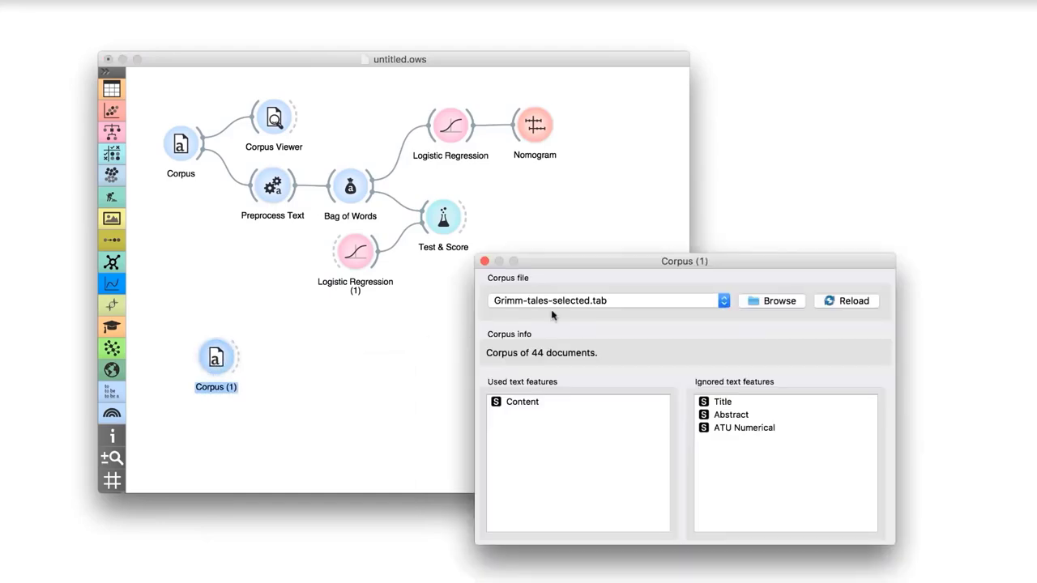
pyautogui.click(628, 305)
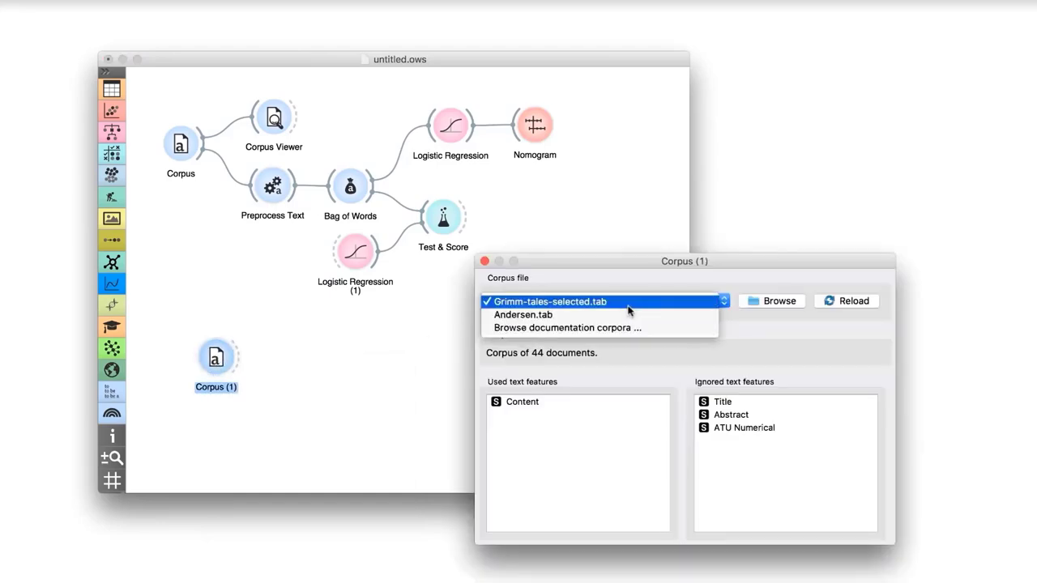
pyautogui.click(532, 316)
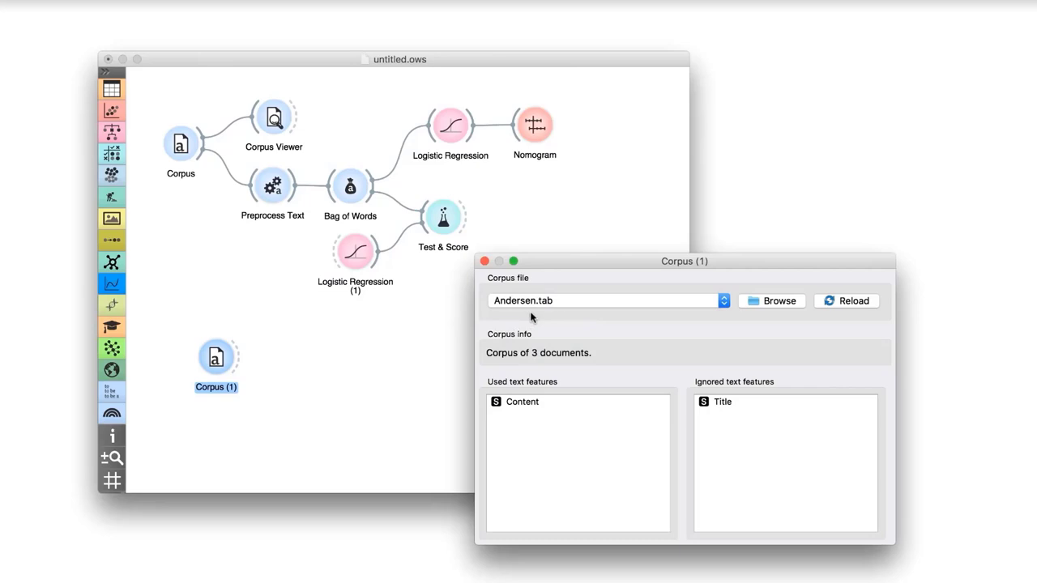
pyautogui.click(485, 261)
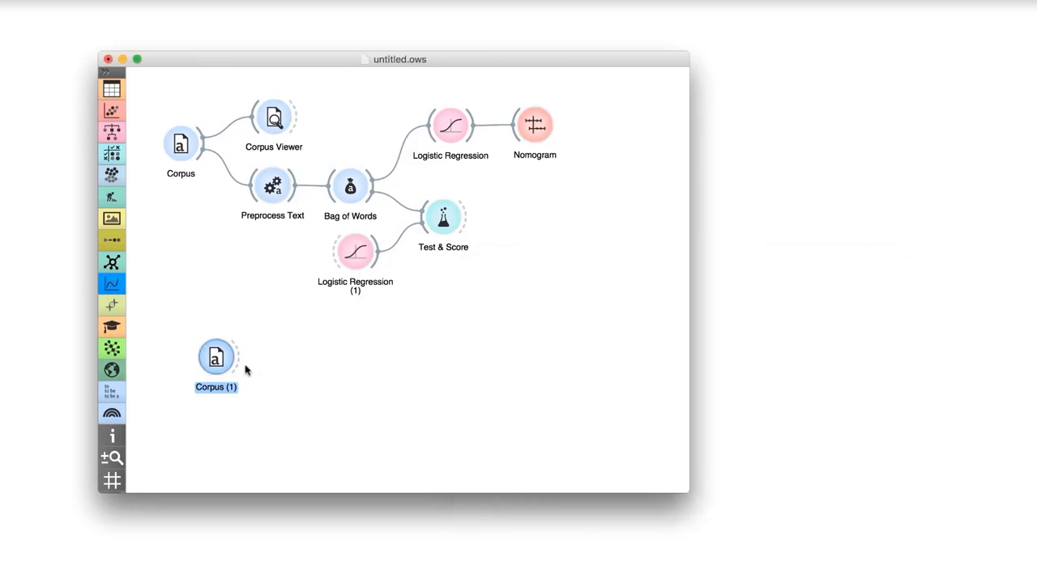
# Step: Add a Predictions widget fed by Corpus (1)
pyautogui.moveTo(241, 359)
pyautogui.mouseDown()
pyautogui.moveTo(382, 372)
pyautogui.moveTo(486, 368)
pyautogui.moveTo(563, 327)
pyautogui.mouseUp()
pyautogui.write('p')
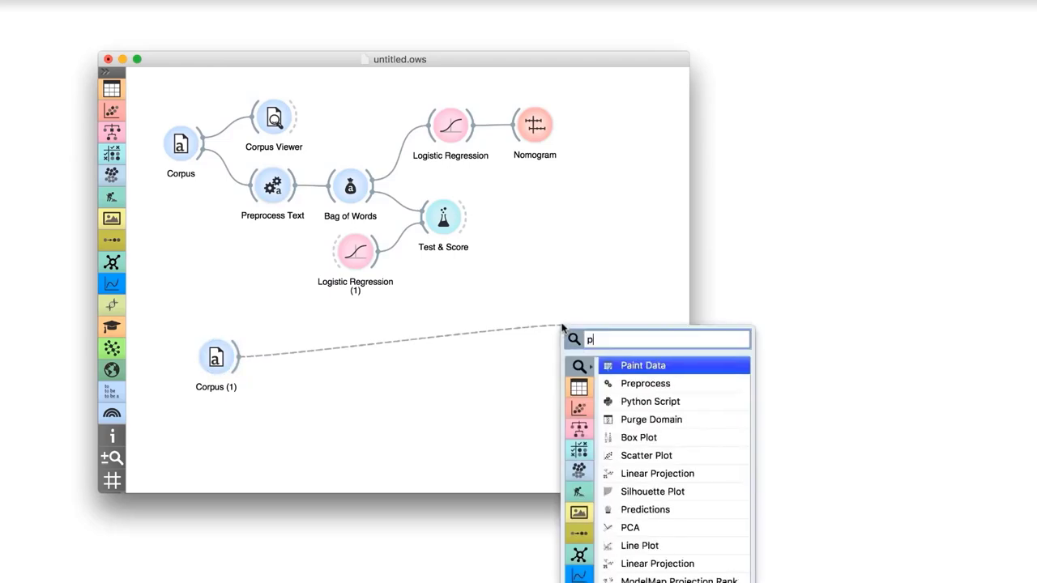
pyautogui.write('red')
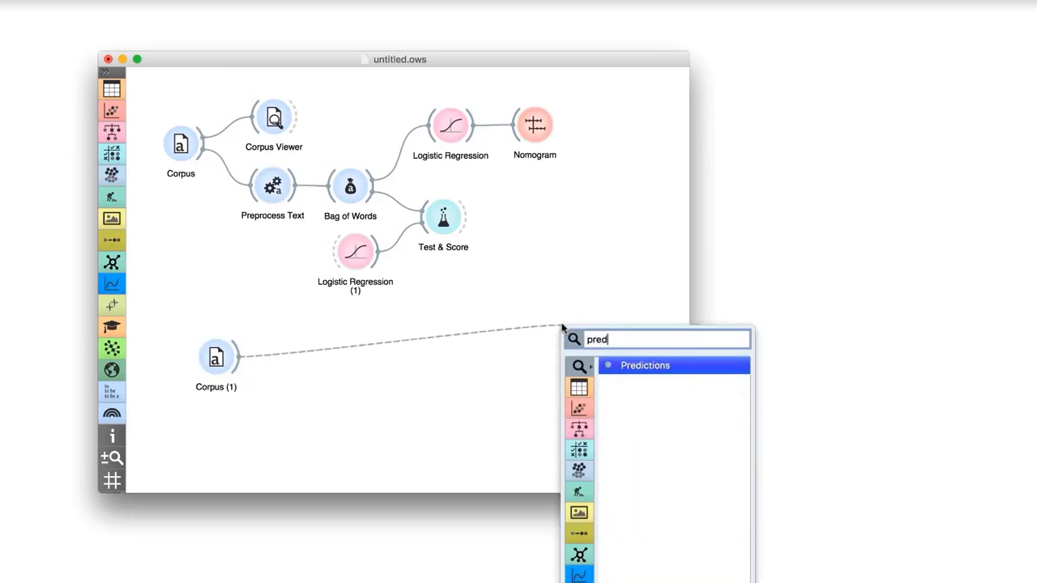
pyautogui.press('Return')
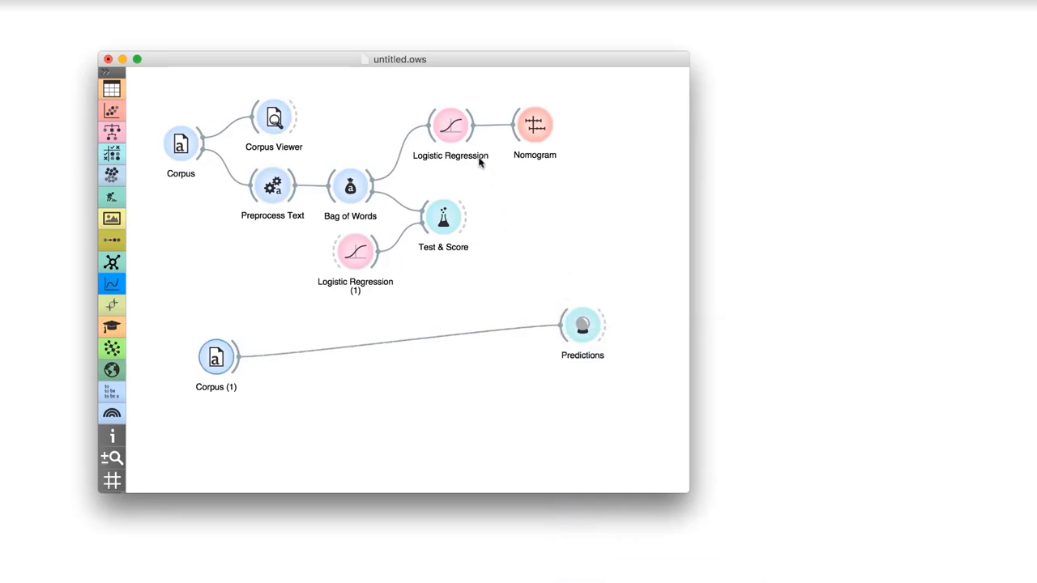
# Step: Link Logistic Regression into Predictions and view the three Andersen tales' predictions with full titles
pyautogui.moveTo(475, 134); pyautogui.dragTo(570, 325)
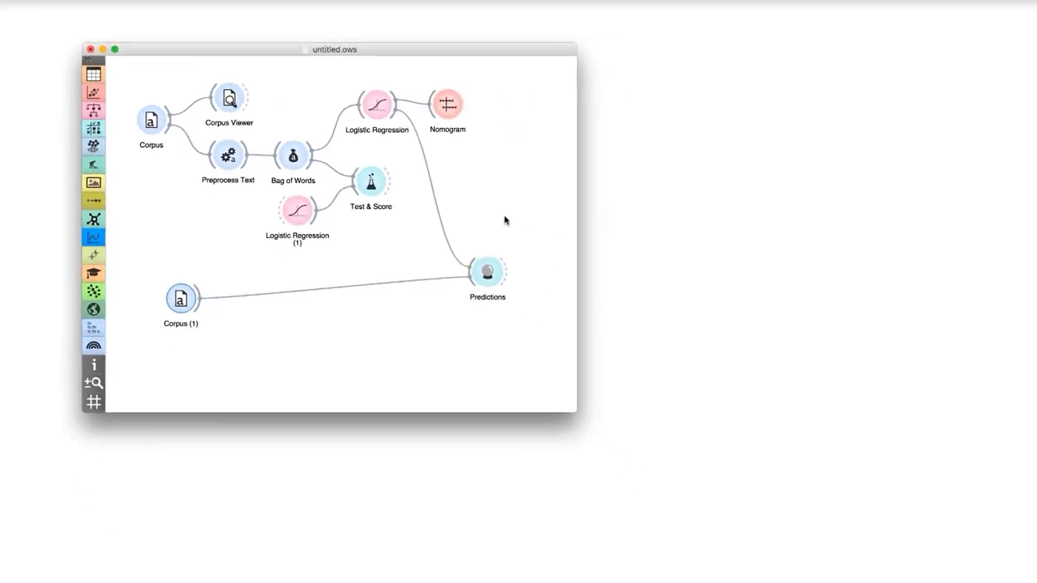
pyautogui.doubleClick(487, 272)
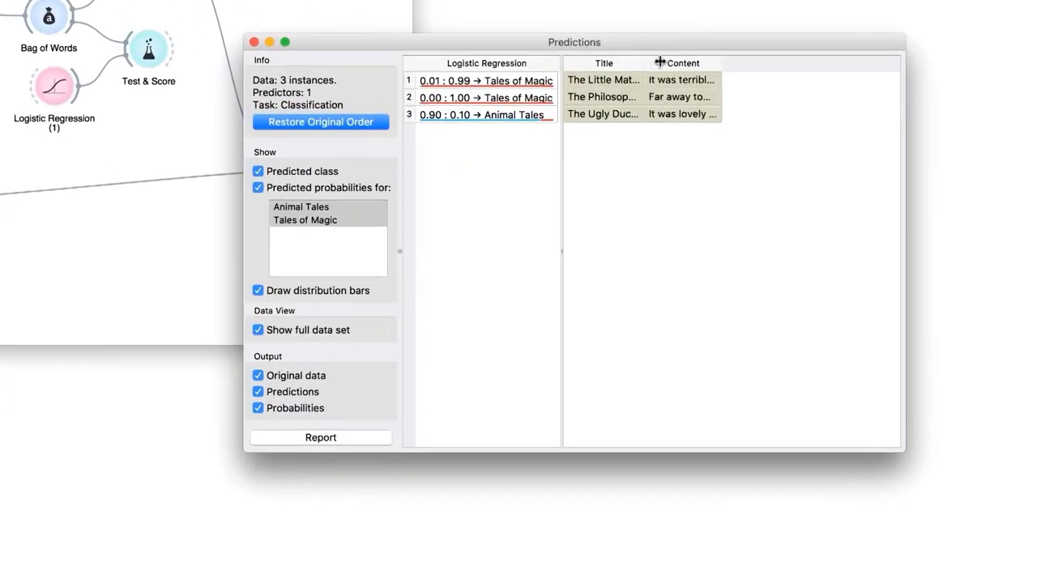
pyautogui.moveTo(660, 63); pyautogui.dragTo(726, 63)
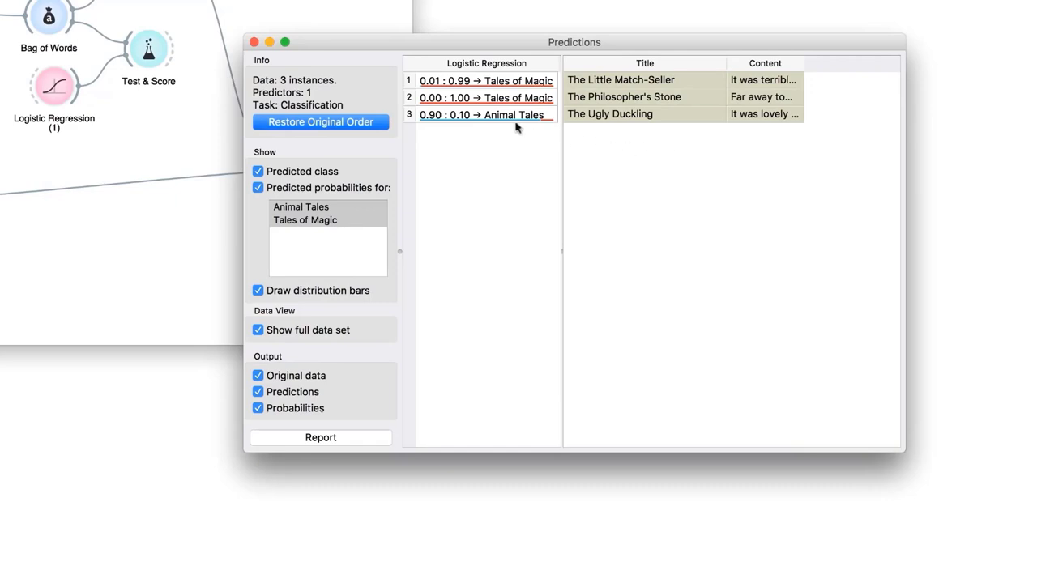
pyautogui.moveTo(504, 117)
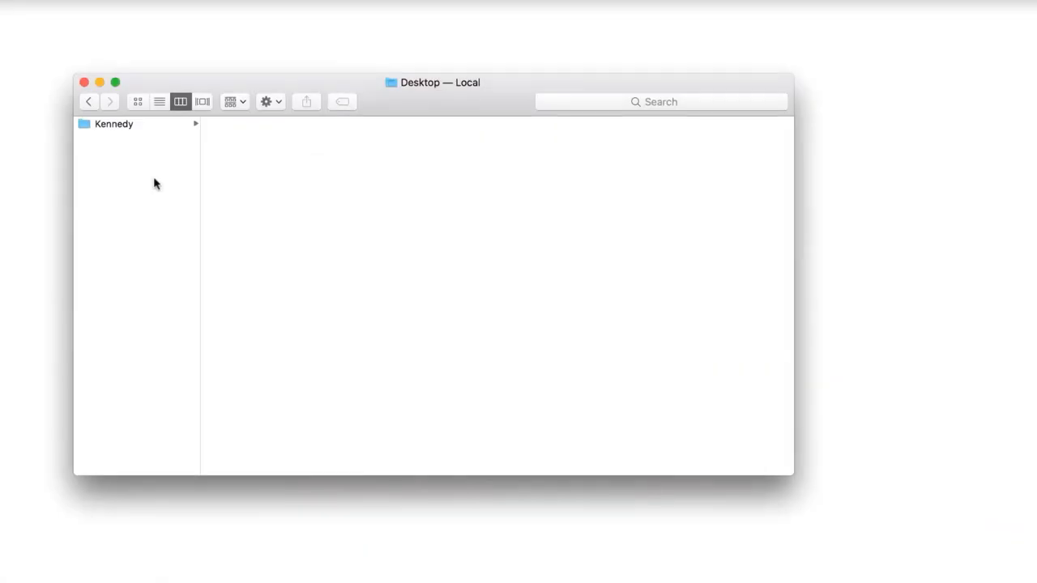
# Step: Open 1960-07-15_Democratic-National-Convention.txt from the Kennedy folder in a text editor
pyautogui.click(144, 127)
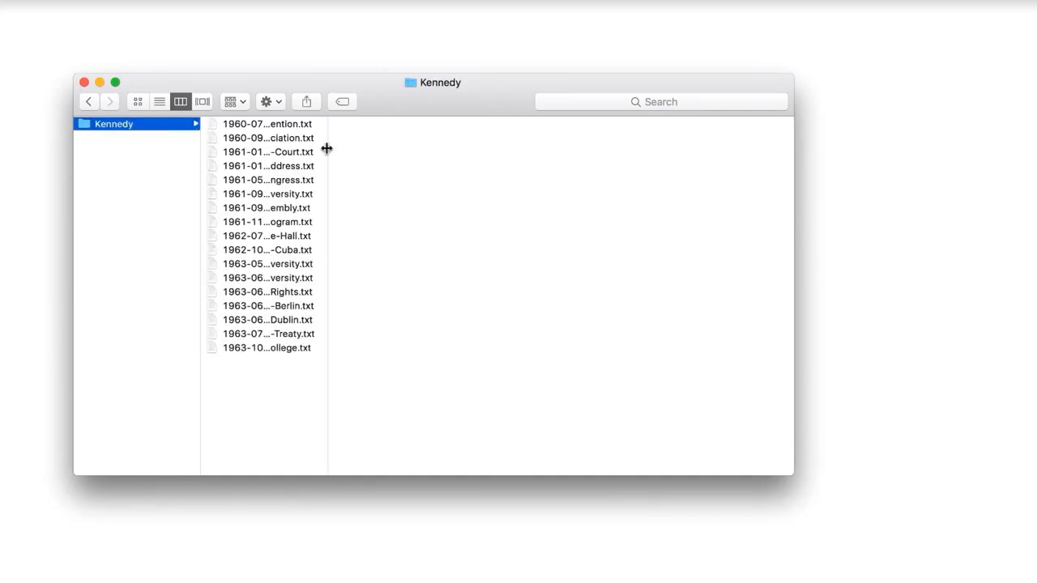
pyautogui.moveTo(327, 148); pyautogui.dragTo(512, 158)
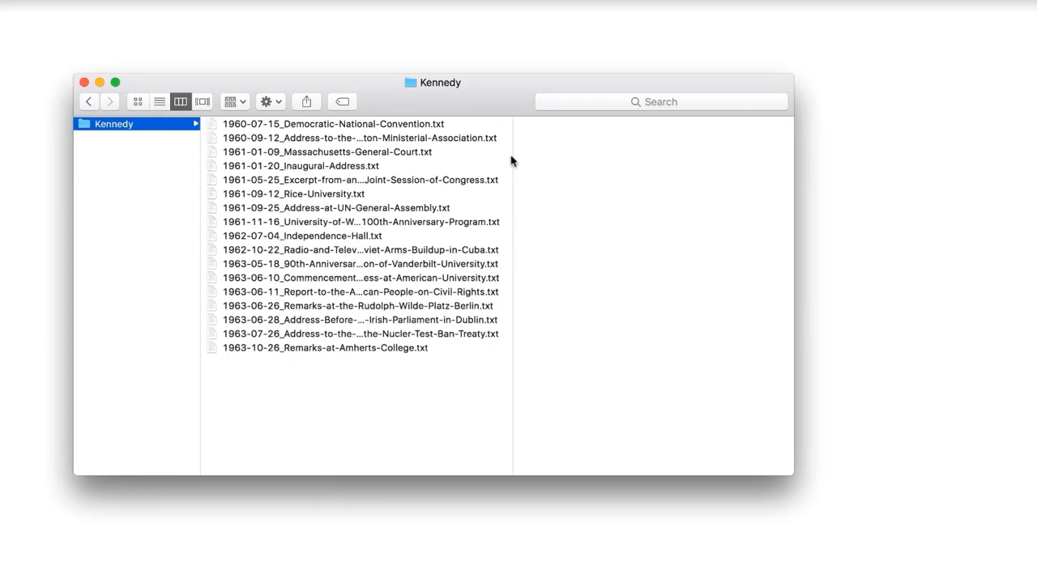
pyautogui.click(388, 127)
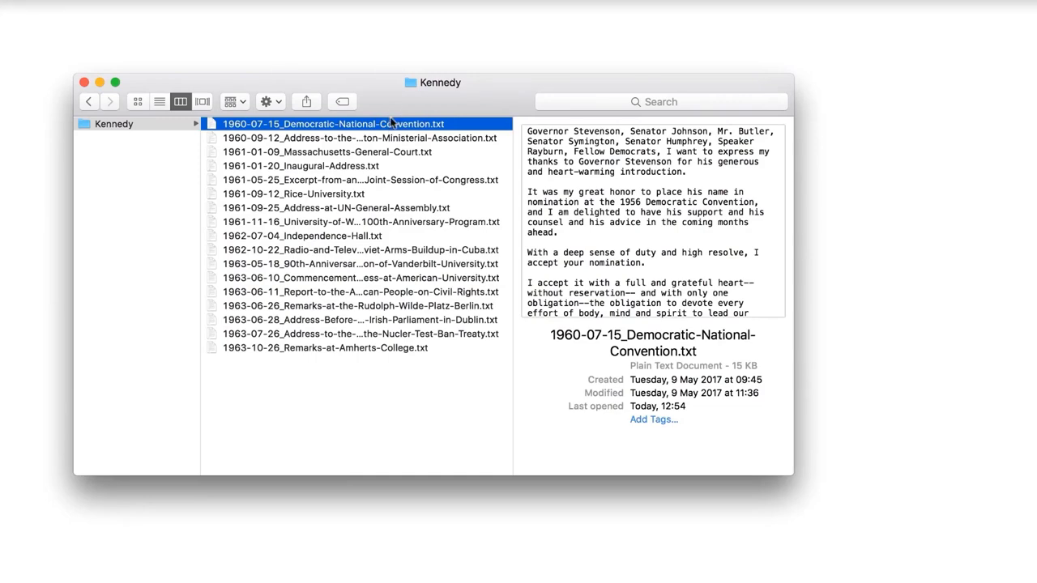
pyautogui.doubleClick(389, 124)
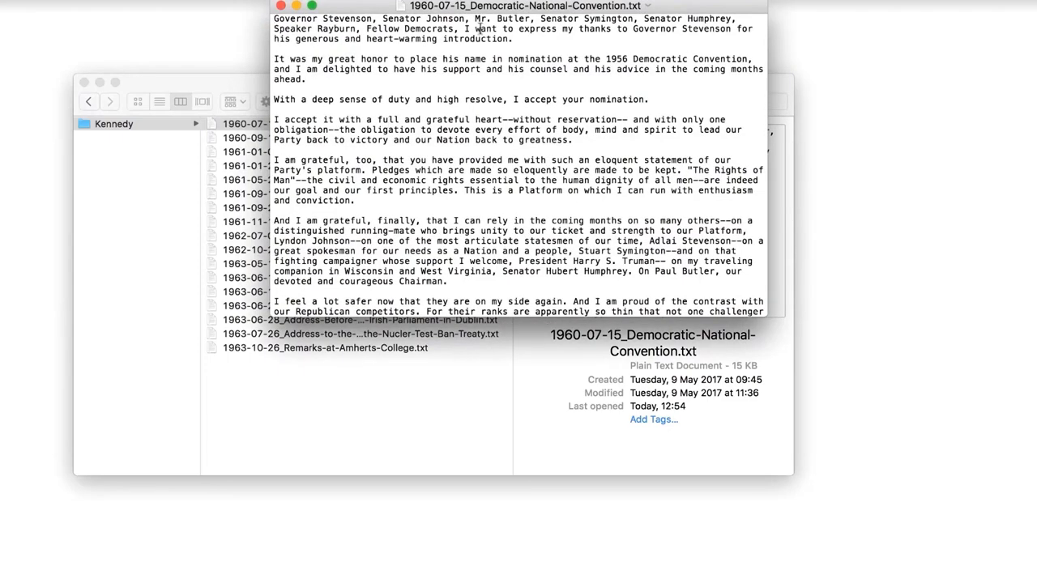
pyautogui.moveTo(483, 8); pyautogui.dragTo(497, 120)
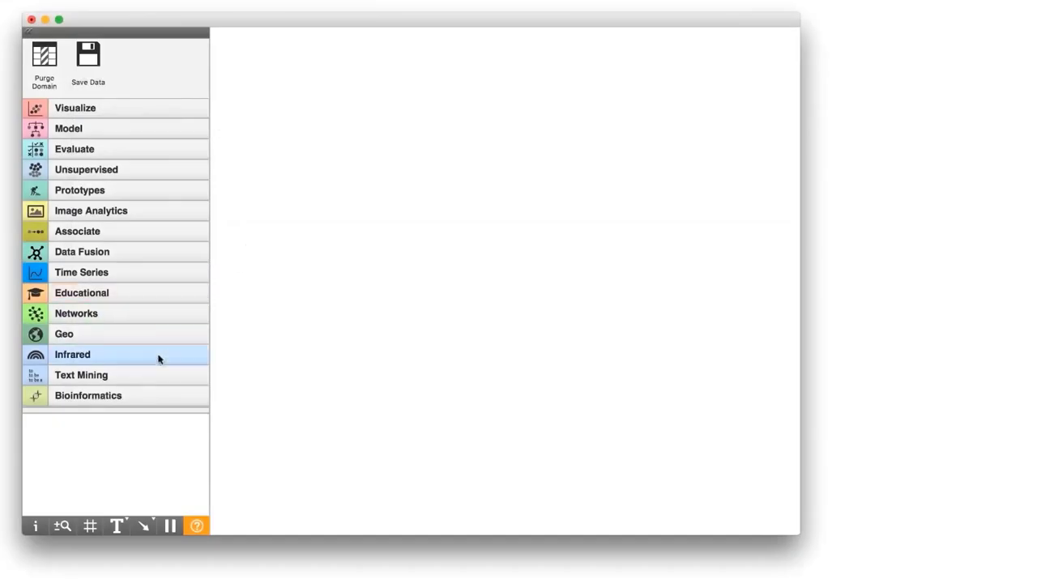
# Step: Add an Import Documents widget and load the 17 speeches from the Kennedy folder
pyautogui.click(144, 375)
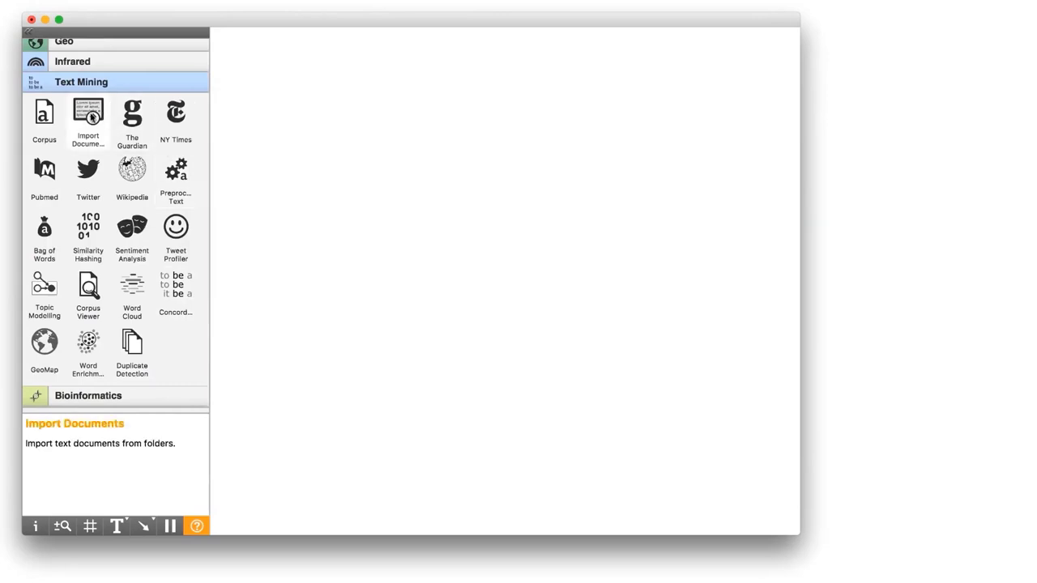
pyautogui.moveTo(88, 118); pyautogui.dragTo(324, 103)
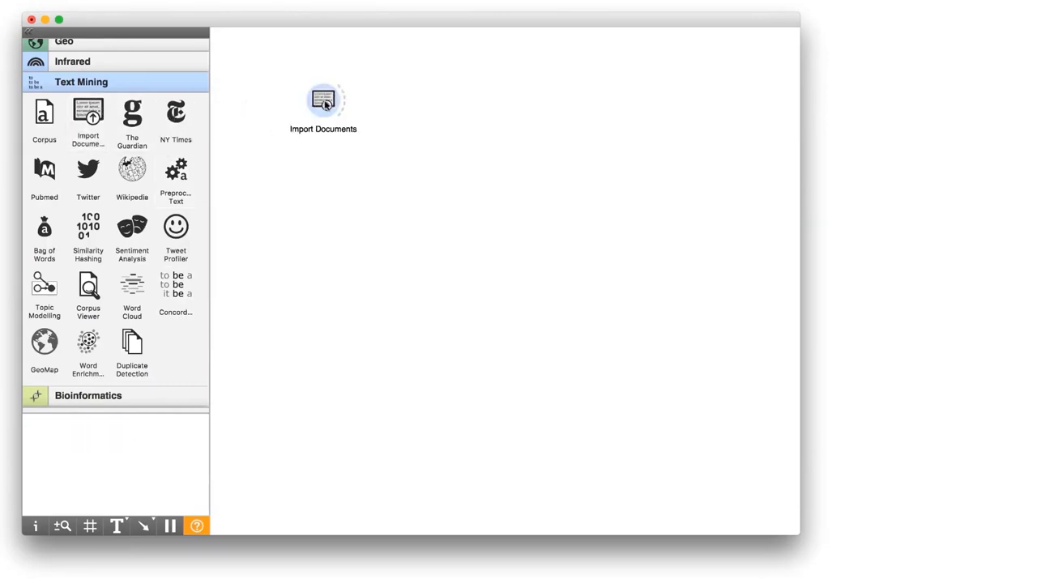
pyautogui.doubleClick(331, 103)
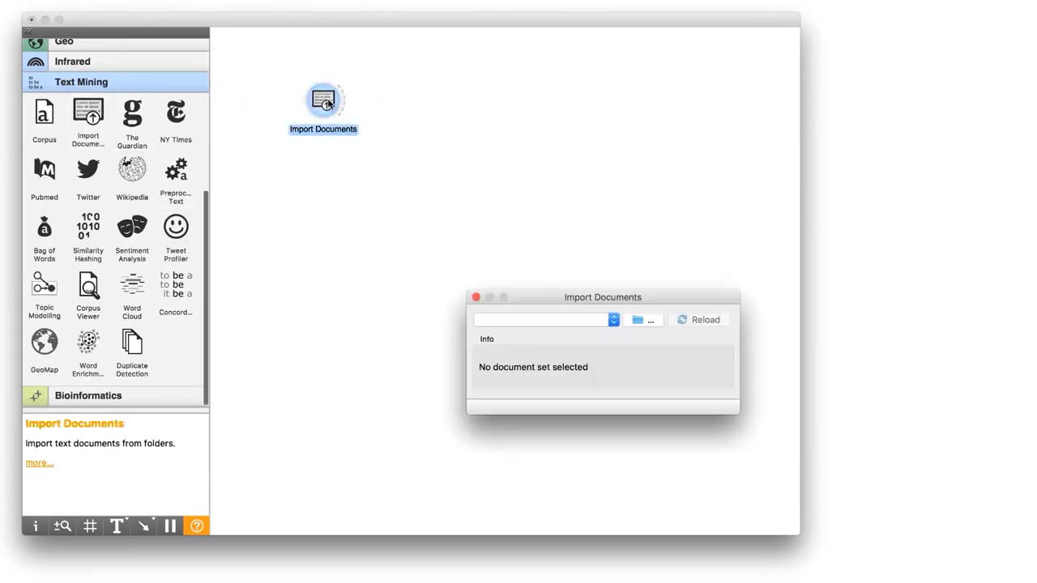
pyautogui.moveTo(551, 296); pyautogui.dragTo(473, 146)
pyautogui.click(567, 170)
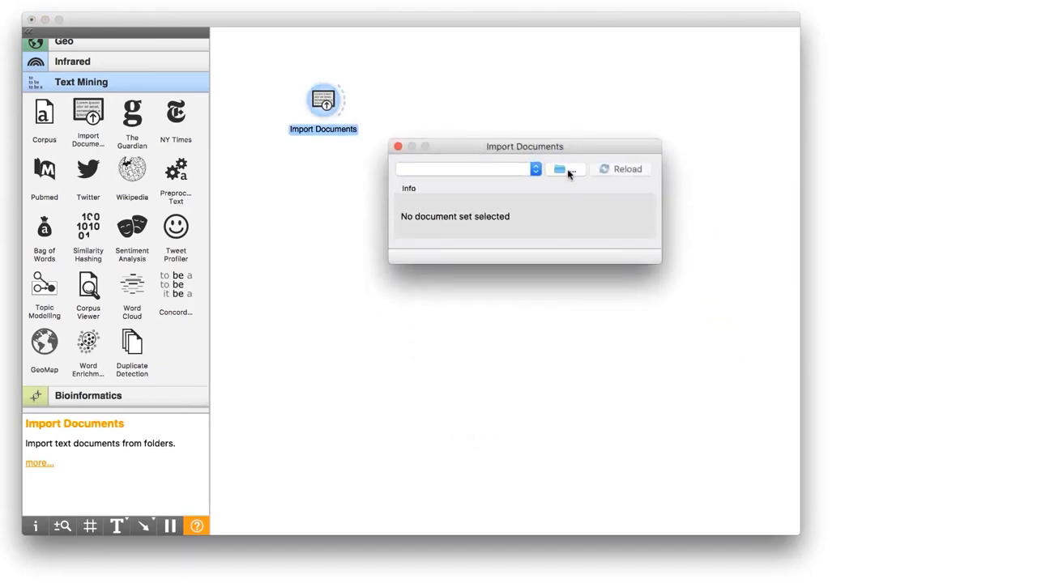
pyautogui.click(412, 166)
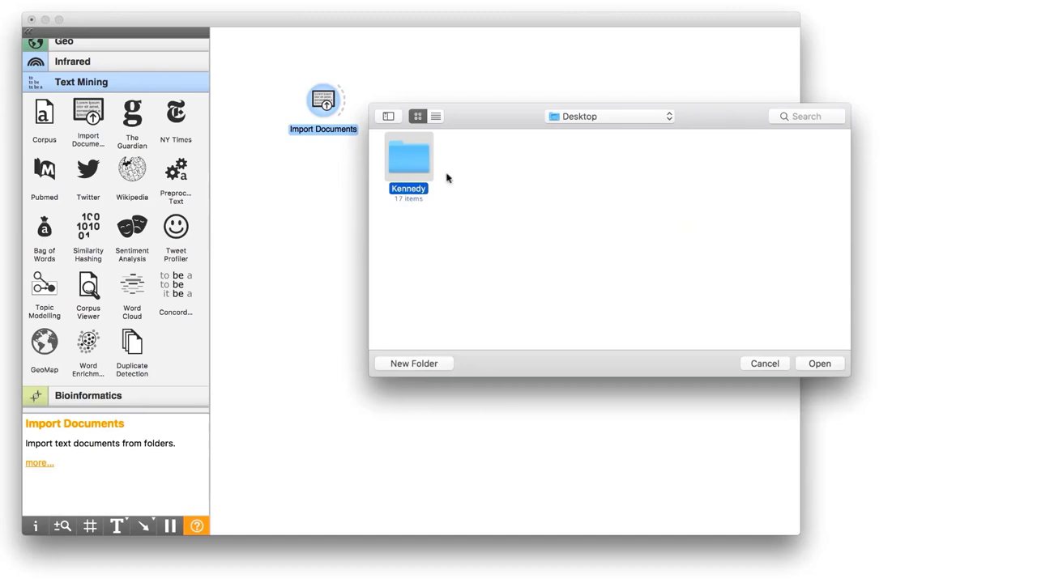
pyautogui.click(828, 369)
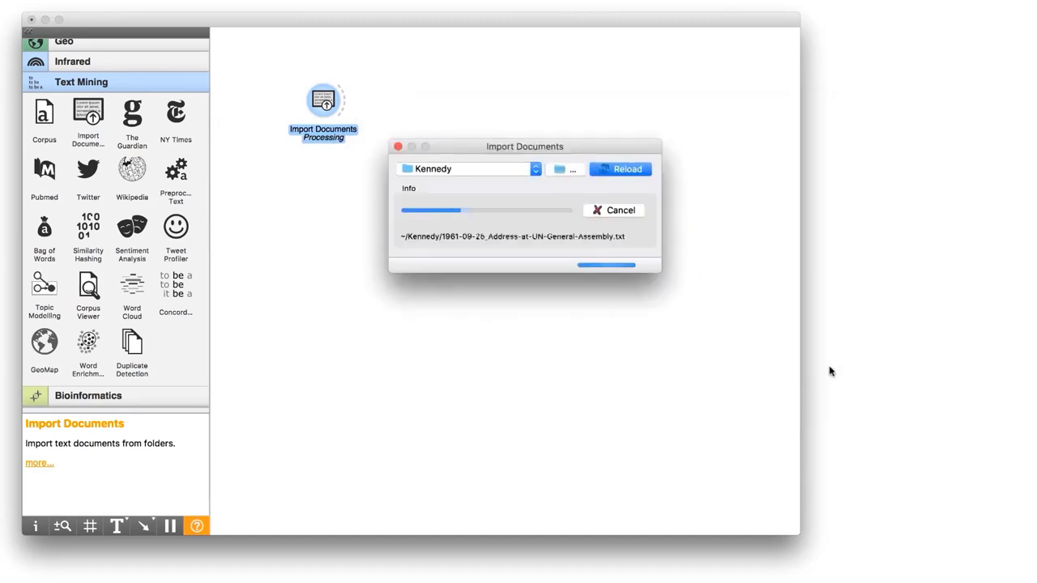
pyautogui.click(398, 147)
# Step: Link a Corpus Viewer to Import Documents and browse the speech texts
pyautogui.moveTo(343, 97); pyautogui.dragTo(419, 113)
pyautogui.write('view')
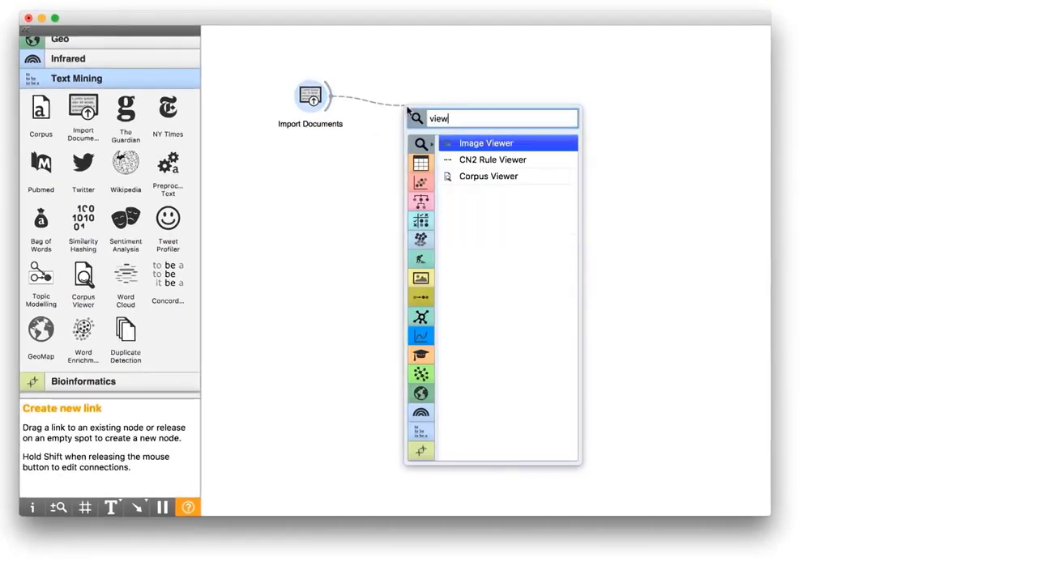
pyautogui.press('Down')
pyautogui.press('Down')
pyautogui.press('Return')
pyautogui.doubleClick(423, 104)
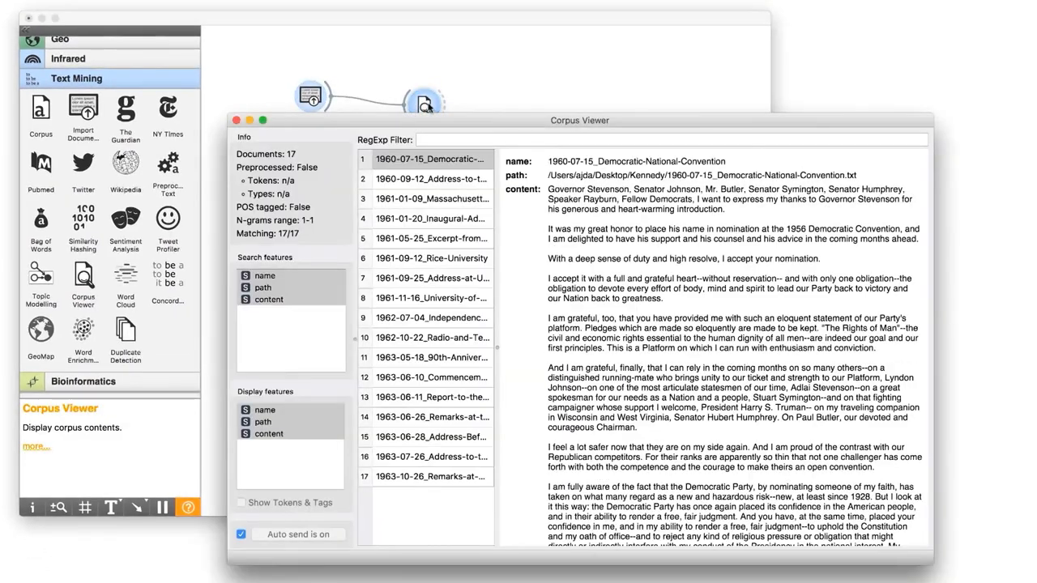
pyautogui.scroll(-5, 758, 322)
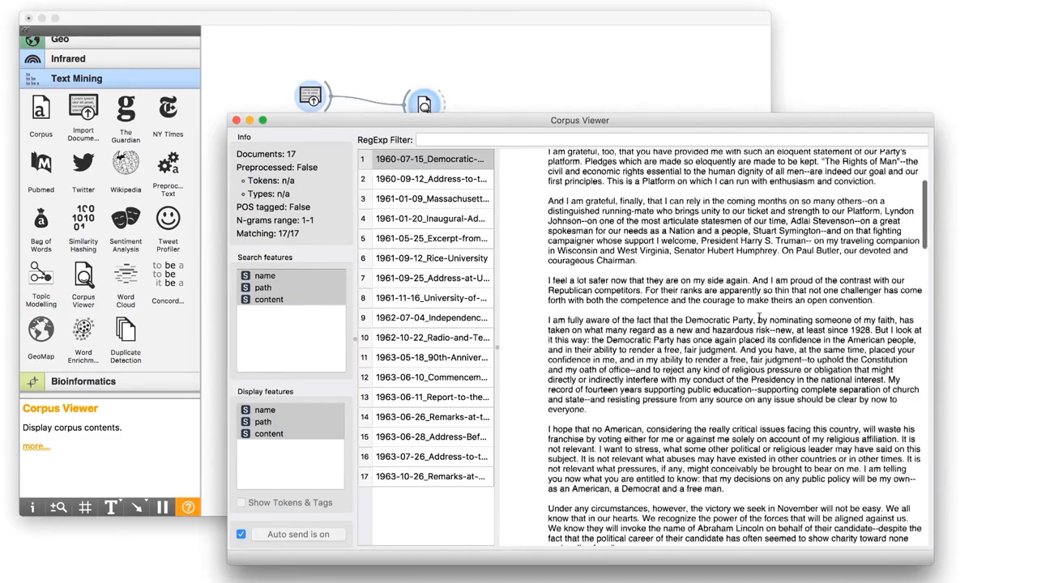
pyautogui.scroll(5, 759, 320)
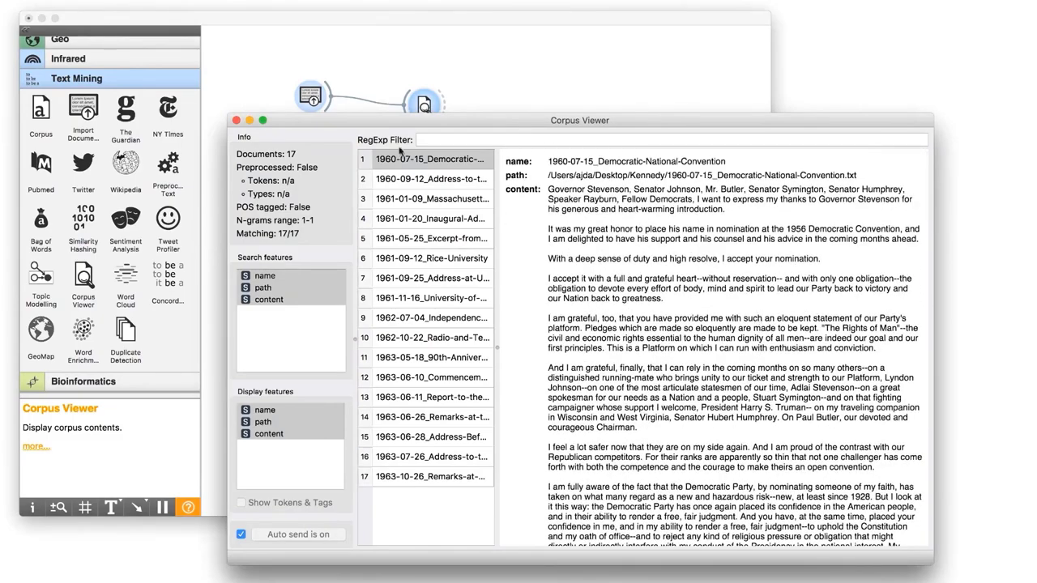
# Step: Add Preprocess Text after Import Documents, followed by Bag of Words
pyautogui.click(236, 120)
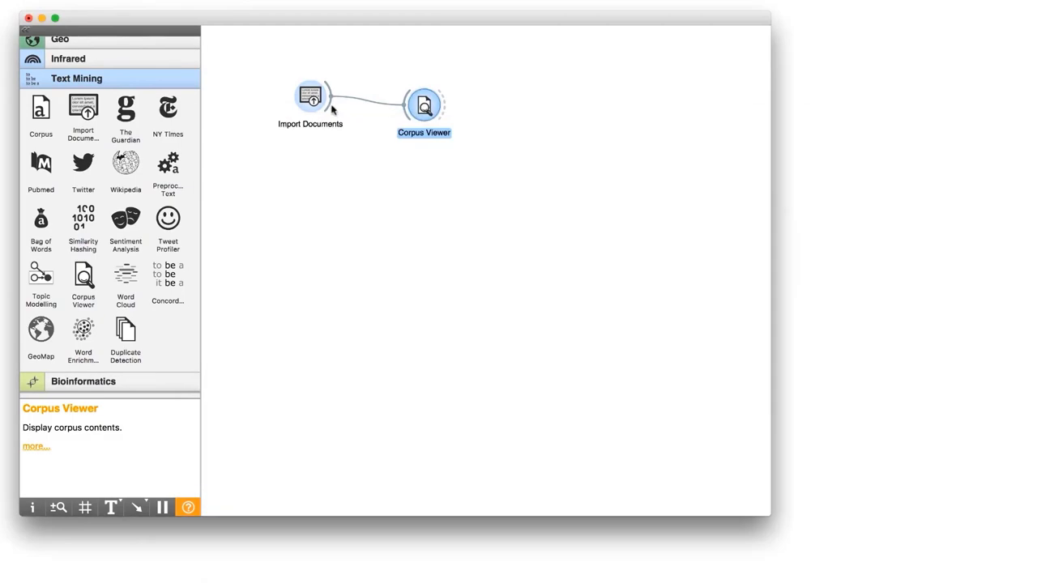
pyautogui.moveTo(331, 105); pyautogui.dragTo(379, 188)
pyautogui.write('pre')
pyautogui.press('Down')
pyautogui.press('Down')
pyautogui.press('Down')
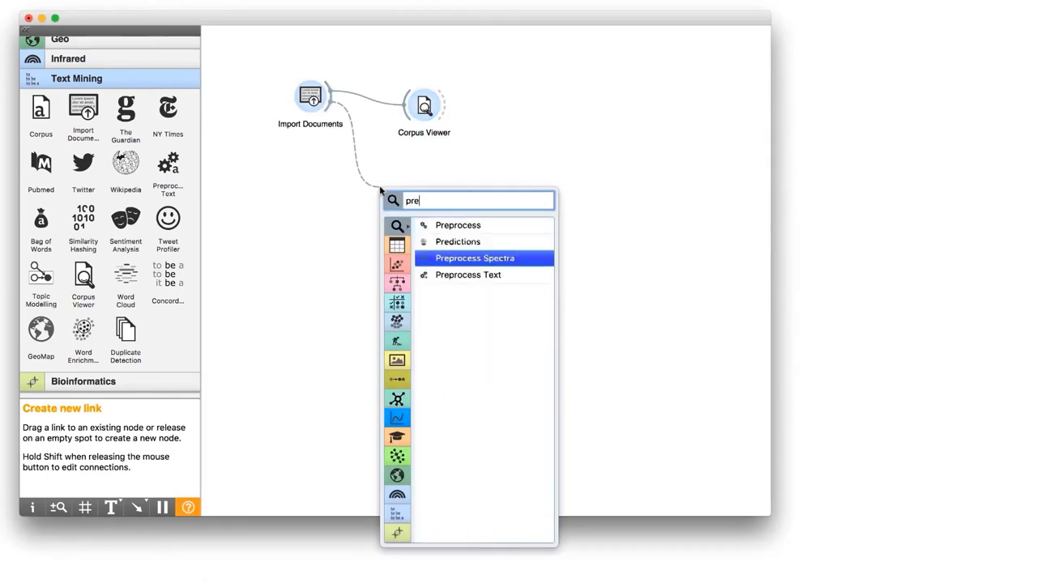
pyautogui.press('Return')
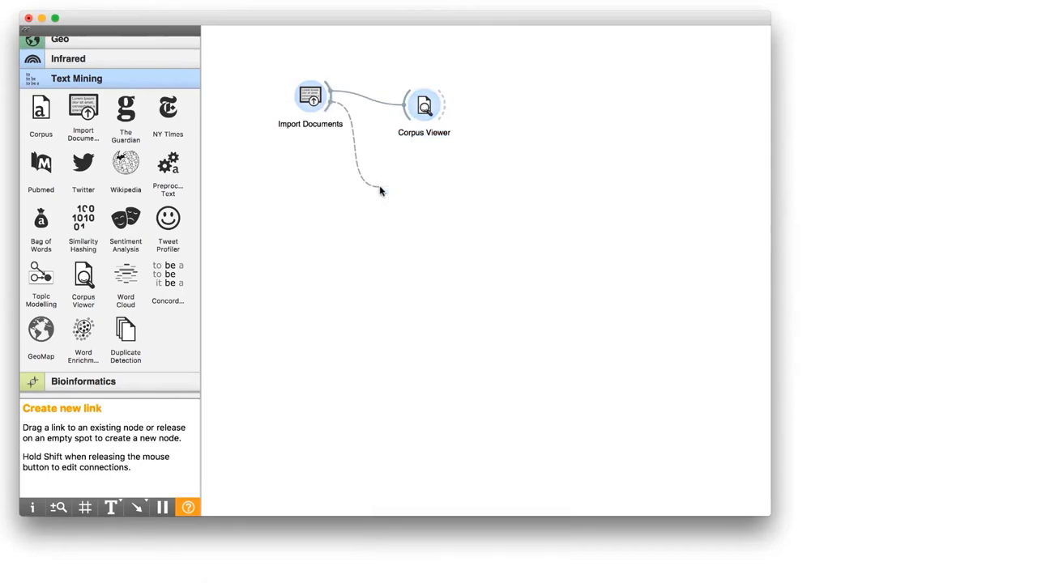
pyautogui.moveTo(421, 188); pyautogui.dragTo(451, 186)
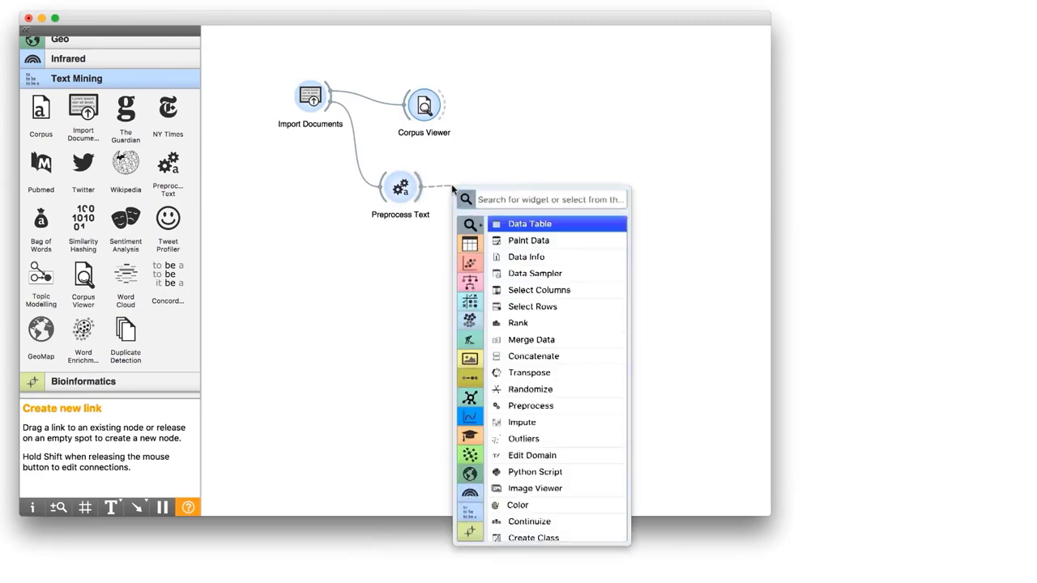
pyautogui.write('bag')
pyautogui.press('Return')
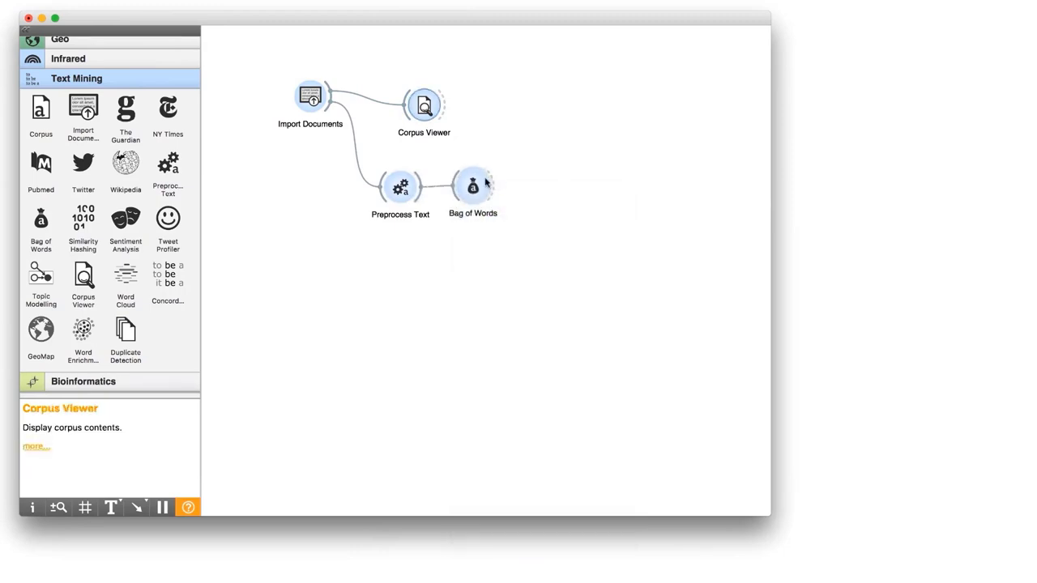
# Step: Append Distances and then Hierarchical Clustering after Bag of Words
pyautogui.moveTo(493, 182); pyautogui.dragTo(535, 185)
pyautogui.write('dist')
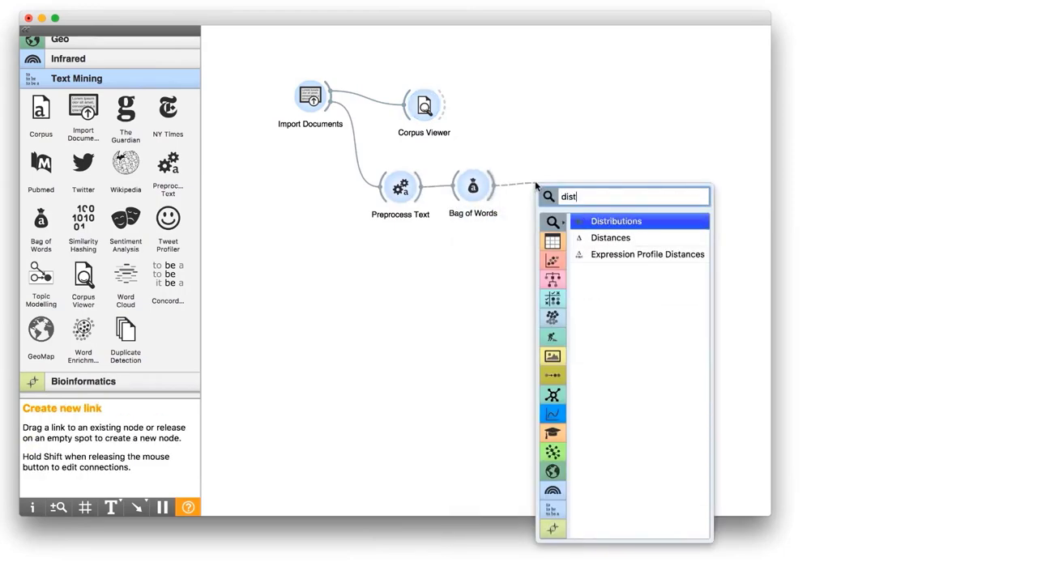
pyautogui.press('Down')
pyautogui.press('Return')
pyautogui.moveTo(575, 181); pyautogui.dragTo(614, 185)
pyautogui.write('hier')
pyautogui.press('Return')
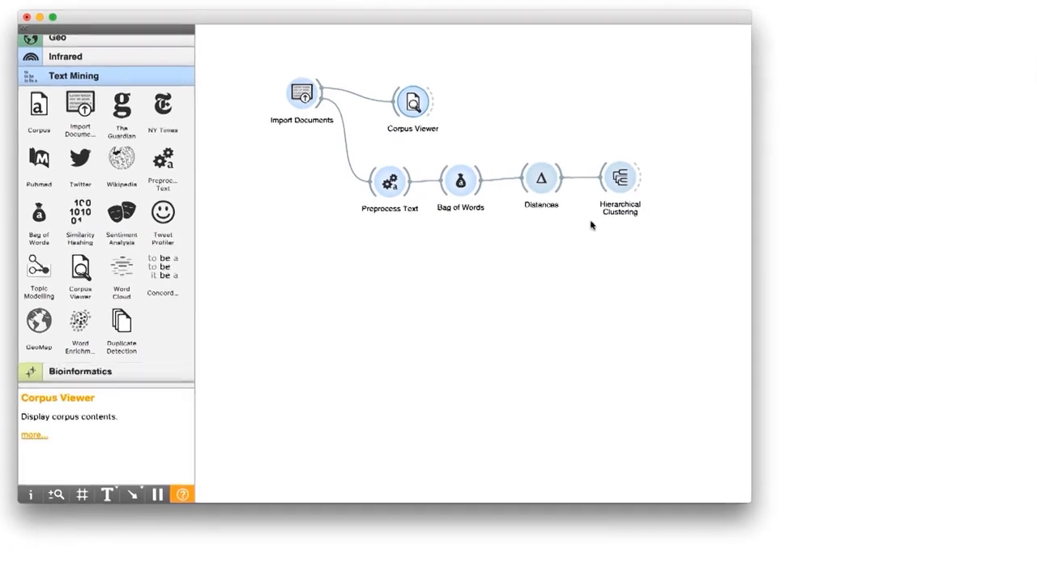
# Step: Annotate the dendrogram leaves with speech names and cut it into two clusters at an 88.5% height ratio
pyautogui.doubleClick(603, 193)
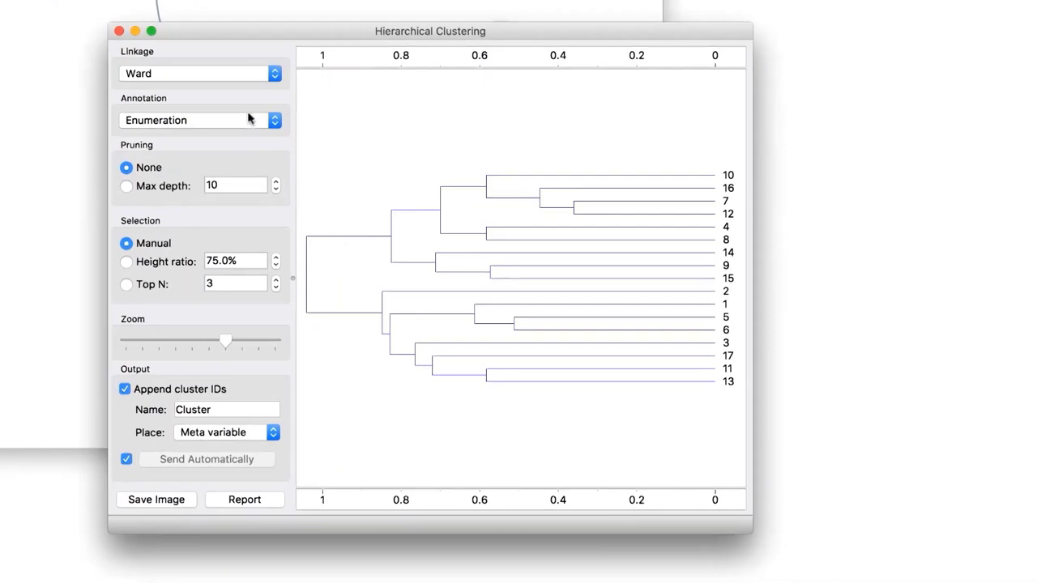
pyautogui.click(393, 237)
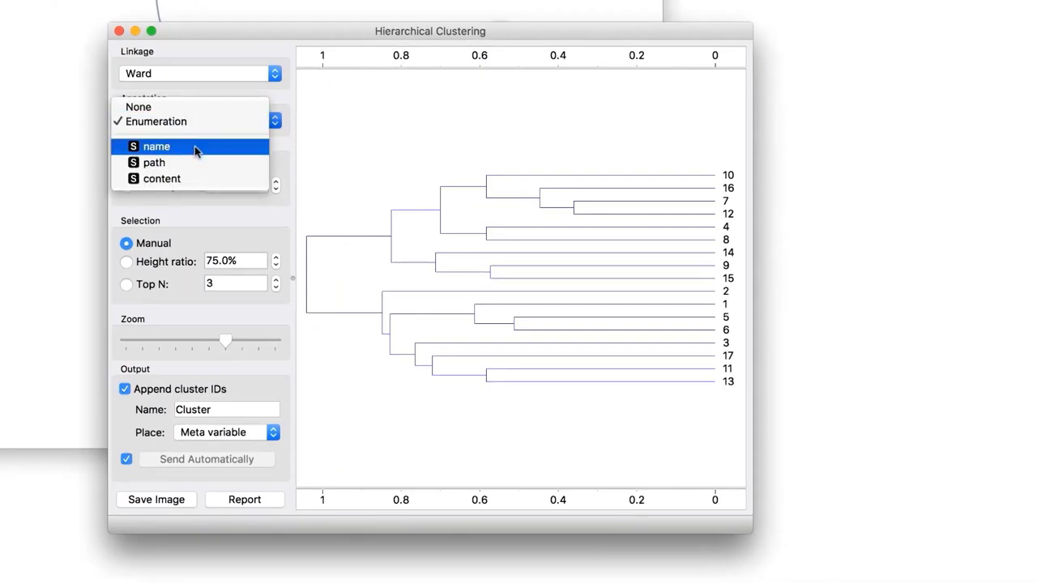
pyautogui.click(196, 147)
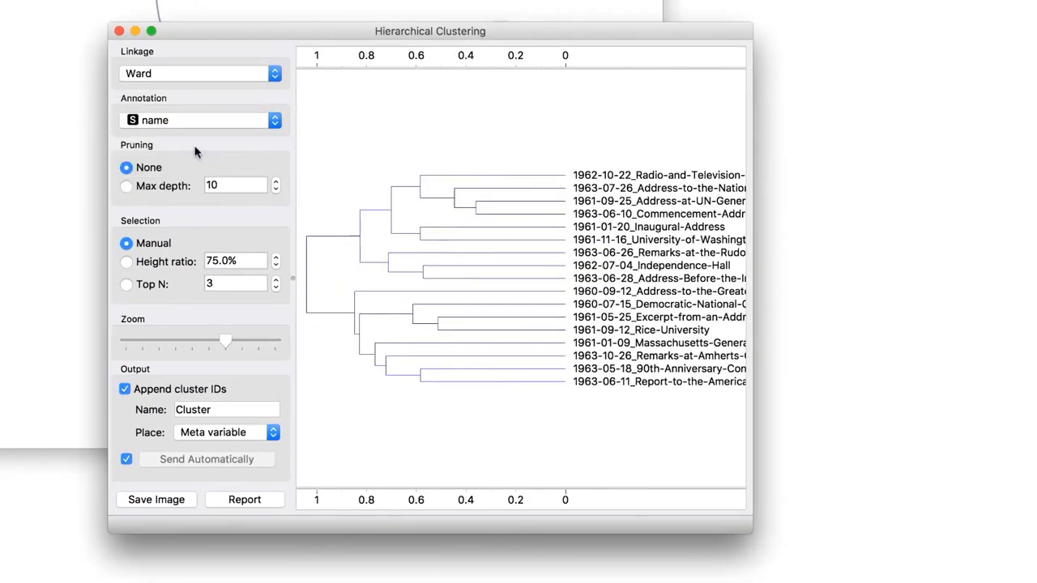
pyautogui.click(337, 57)
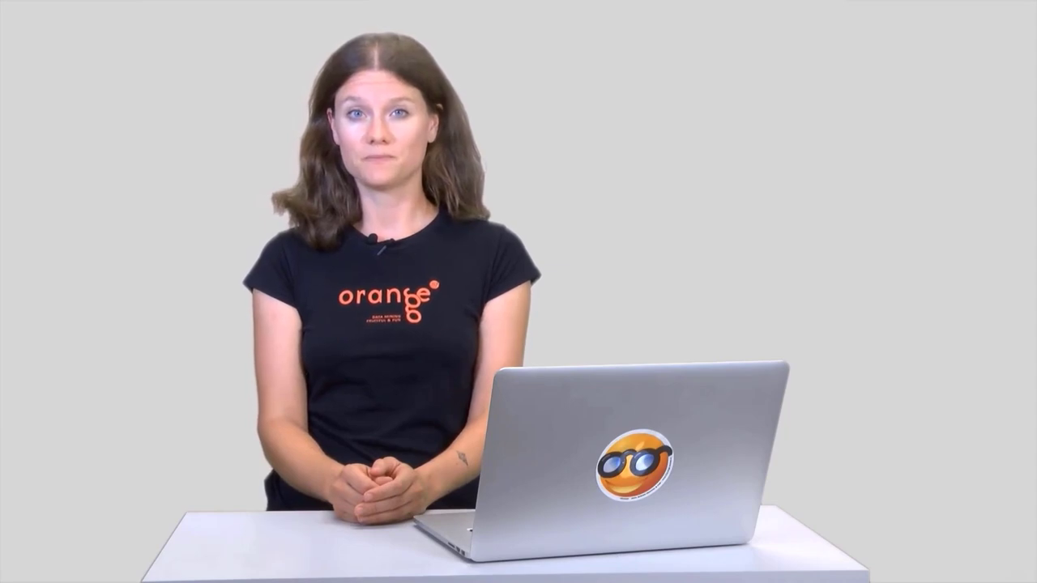
# Step: Create two new folders, pre-1962 and post-1962, inside the Kennedy folder
pyautogui.rightClick(457, 348)
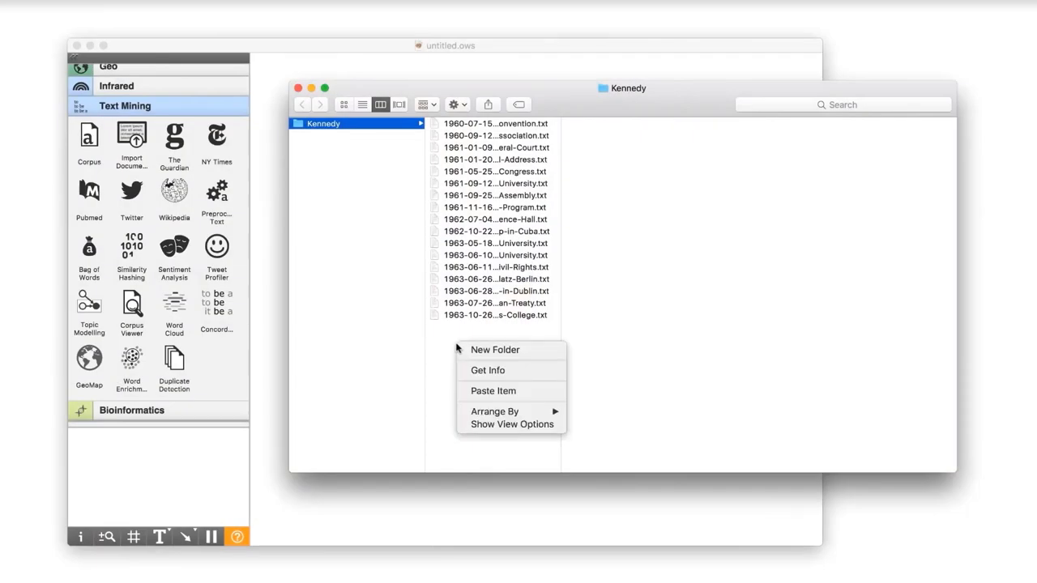
pyautogui.click(470, 349)
pyautogui.write('pr')
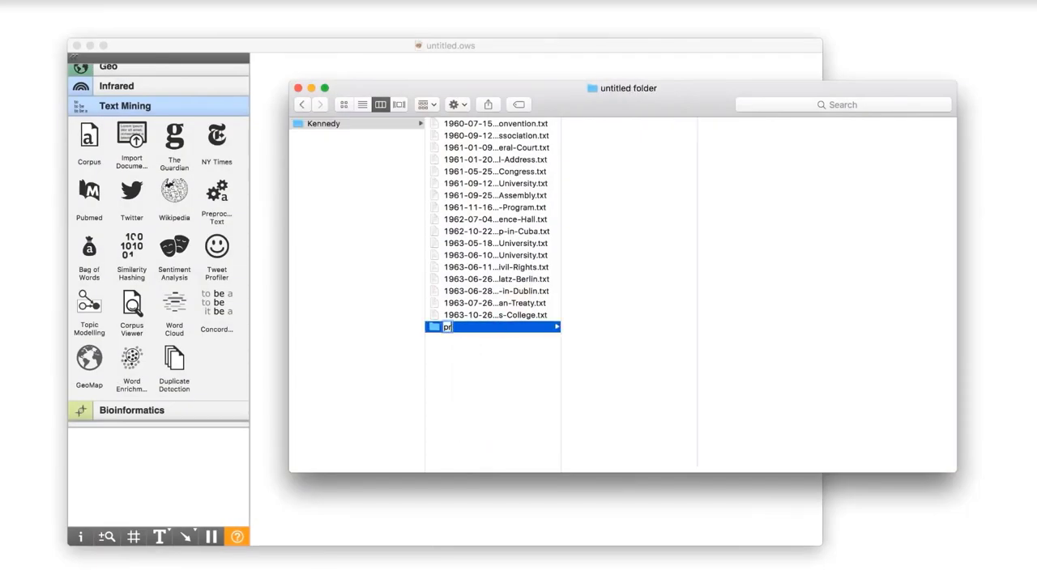
pyautogui.write('e-1962')
pyautogui.press('Return')
pyautogui.rightClick(470, 357)
pyautogui.click(486, 360)
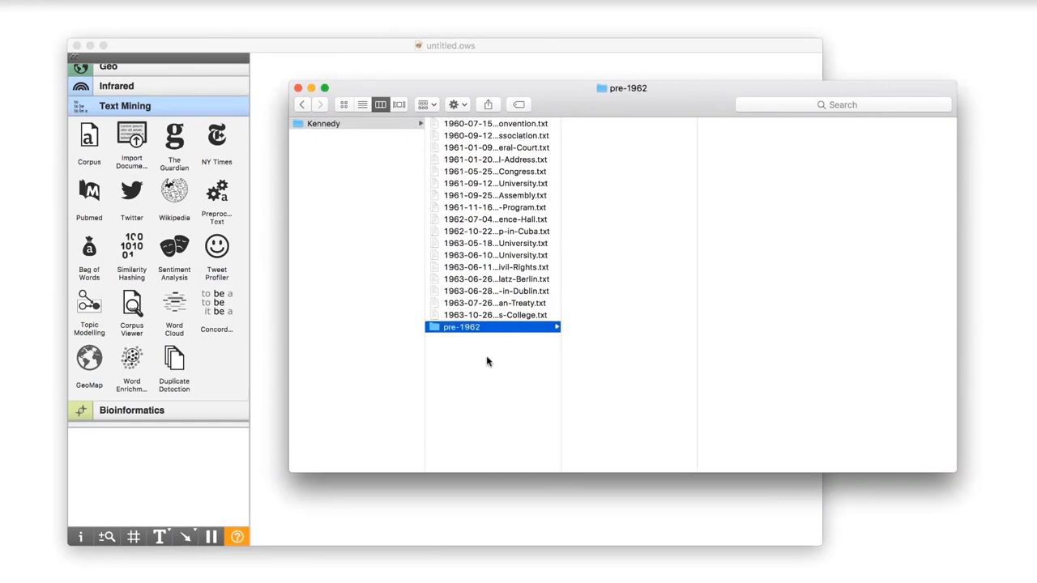
pyautogui.write('post-')
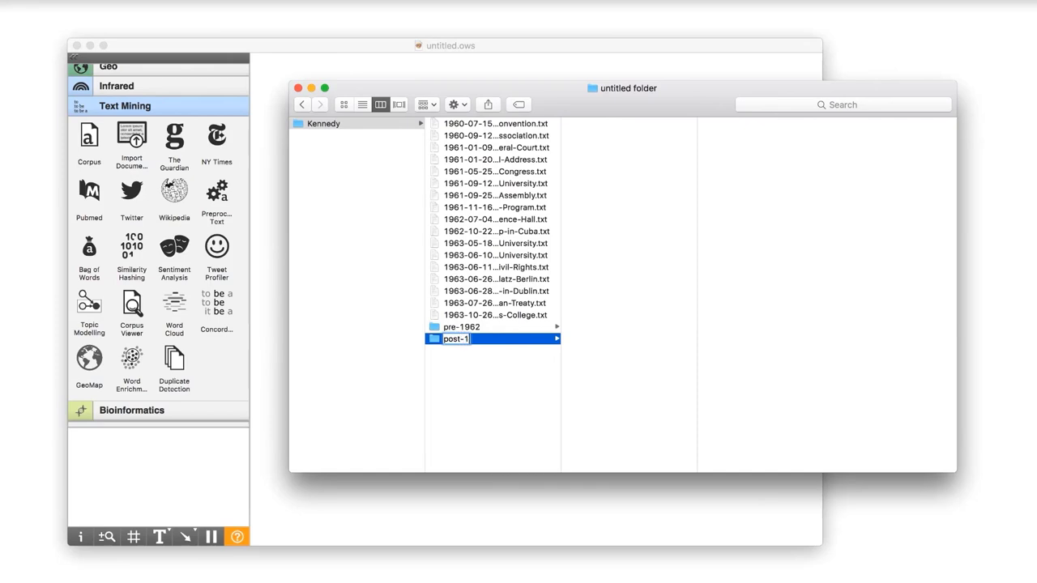
pyautogui.write('1962')
pyautogui.press('Return')
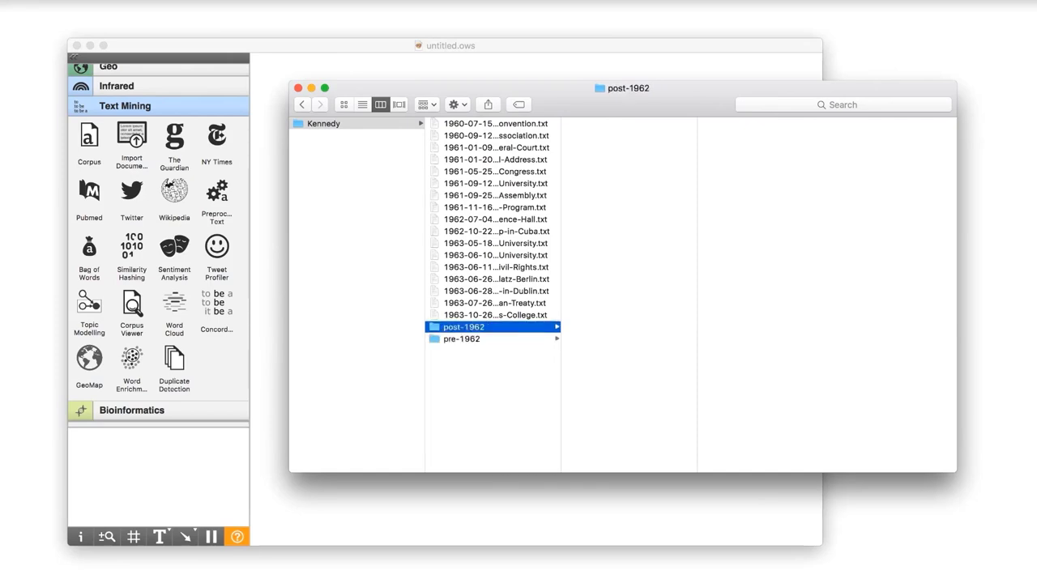
# Step: Move the eight earliest speeches into pre-1962 and the nine from 1962-07-04 onward into post-1962
pyautogui.click(489, 125)
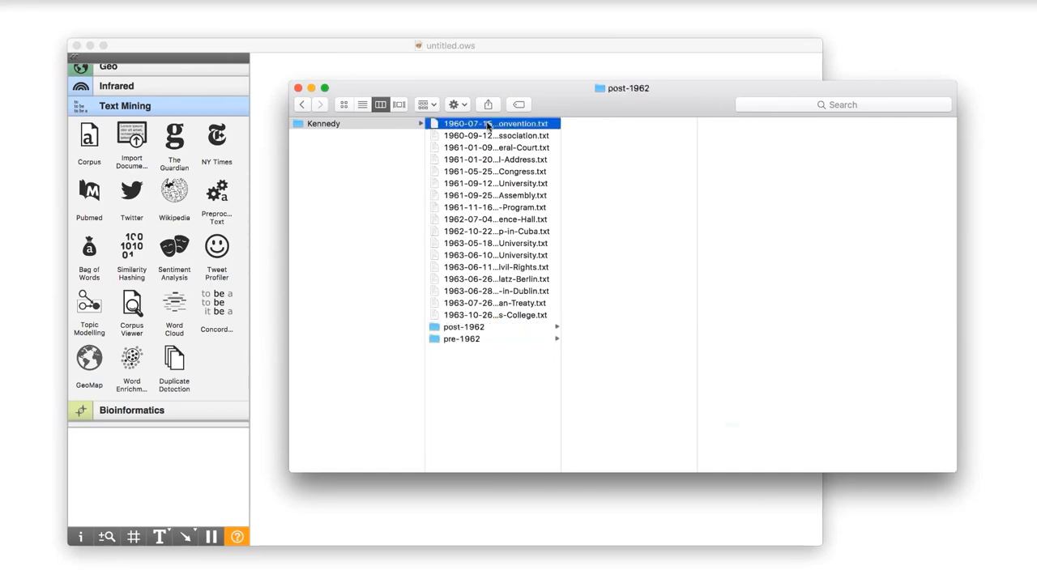
pyautogui.keyDown('shift'); pyautogui.click(486, 208); pyautogui.keyUp('shift')
pyautogui.moveTo(464, 160); pyautogui.dragTo(465, 340)
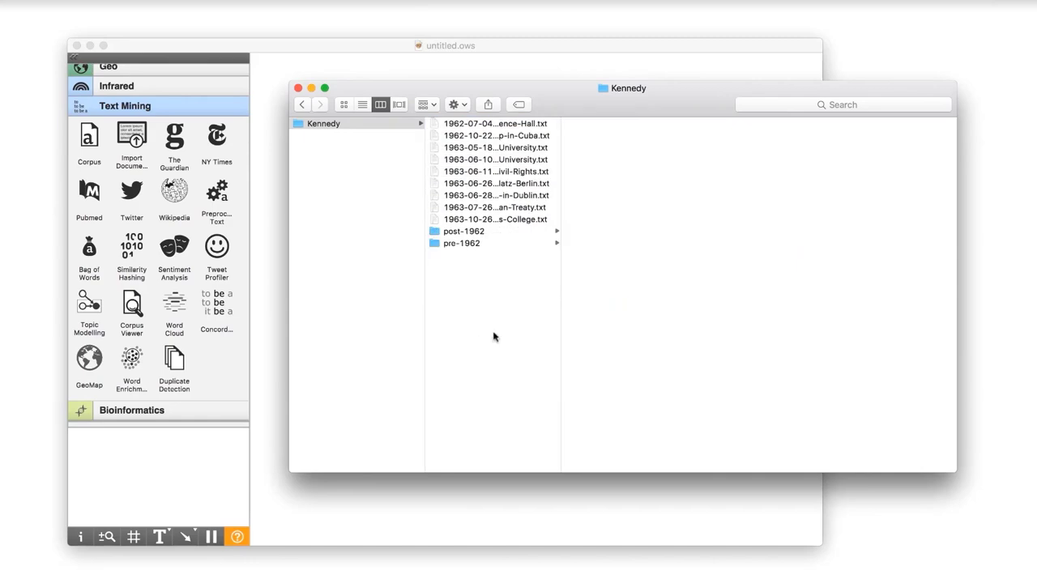
pyautogui.click(513, 124)
pyautogui.keyDown('shift'); pyautogui.click(511, 219); pyautogui.keyUp('shift')
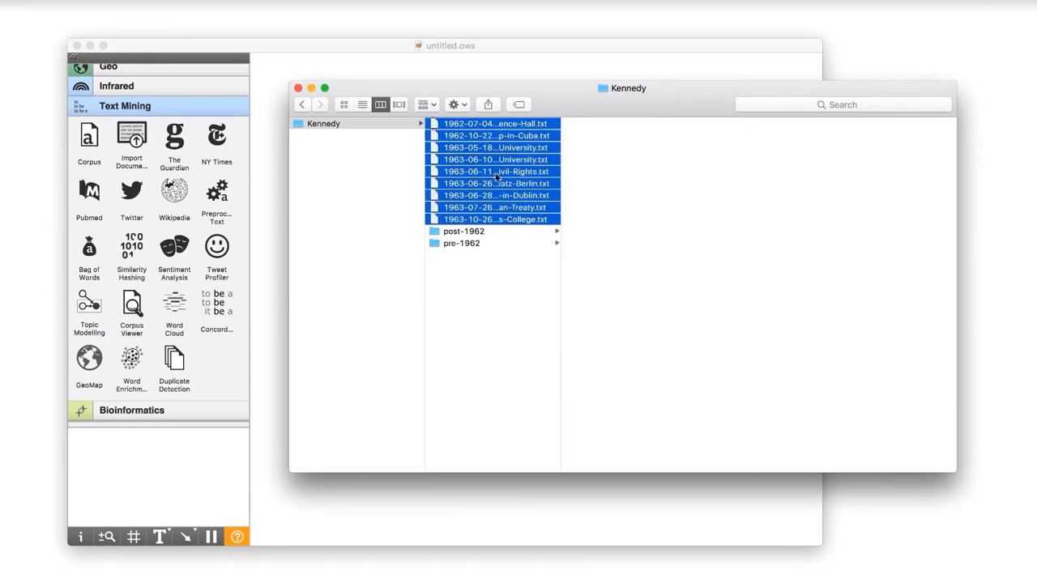
pyautogui.moveTo(469, 160); pyautogui.dragTo(486, 227)
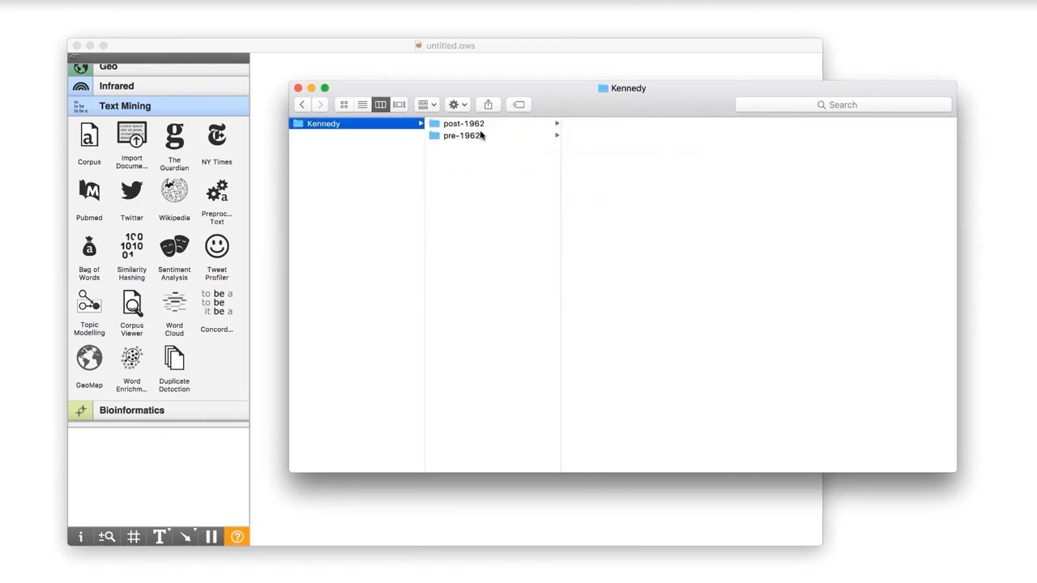
pyautogui.click(477, 126)
# Step: Reload Import Documents so the Kennedy speeches load as 17 documents in 2 categories
pyautogui.click(312, 88)
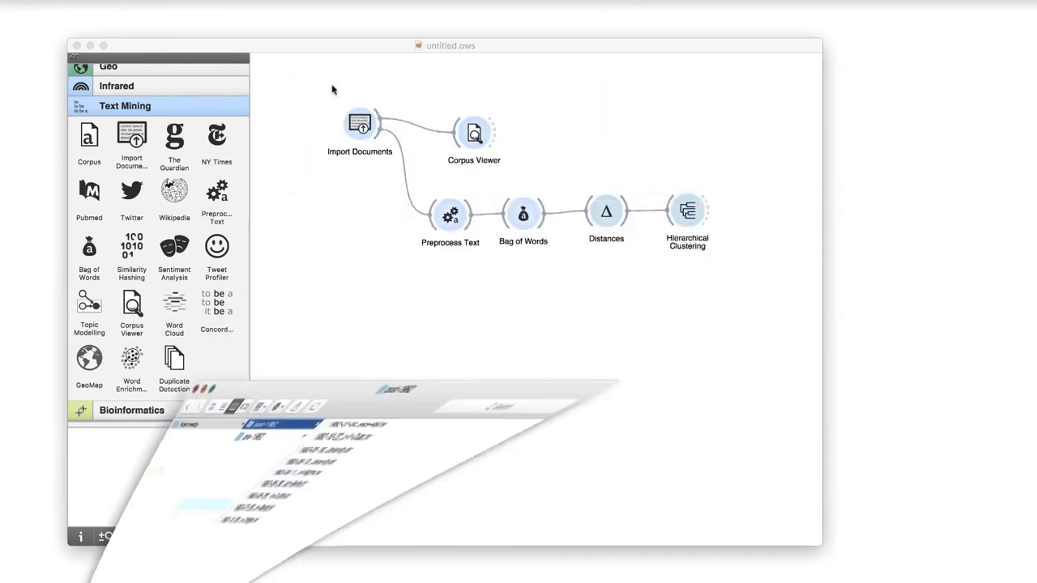
pyautogui.doubleClick(364, 125)
pyautogui.click(629, 195)
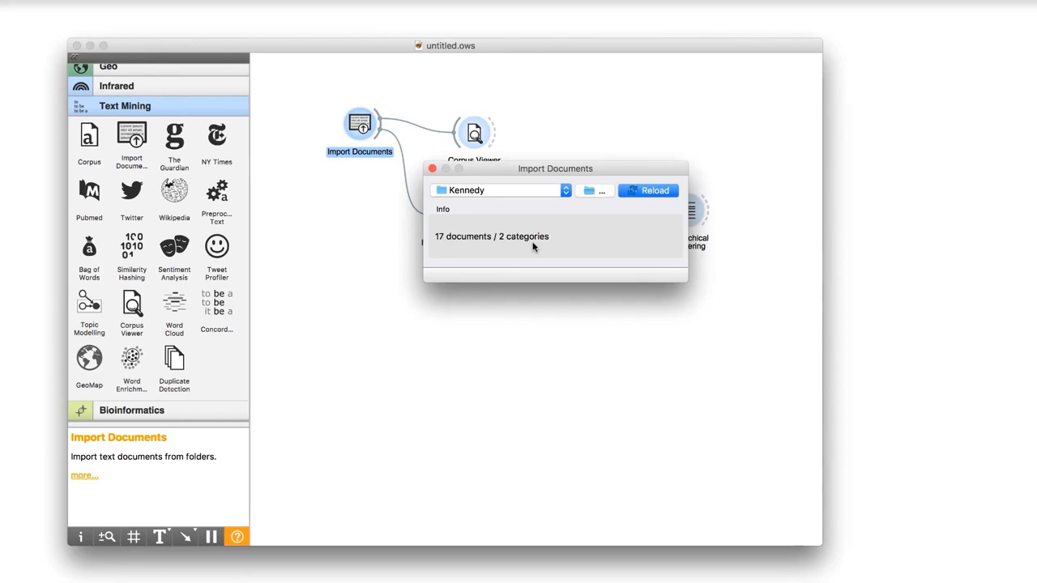
pyautogui.click(433, 169)
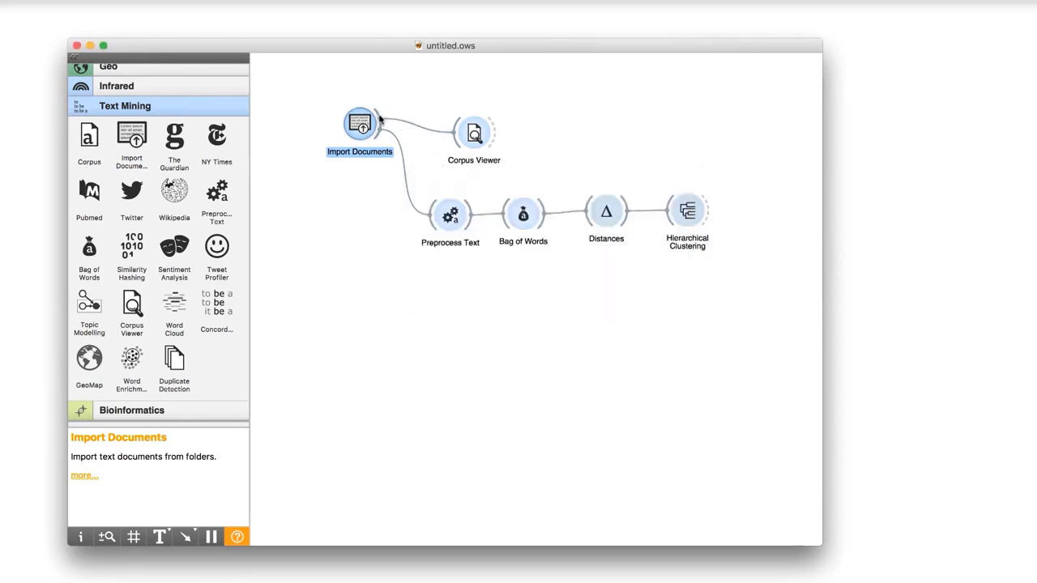
# Step: Connect a Data Table to Import Documents and view the reloaded documents
pyautogui.moveTo(381, 122); pyautogui.dragTo(456, 85)
pyautogui.write('data')
pyautogui.press('Return')
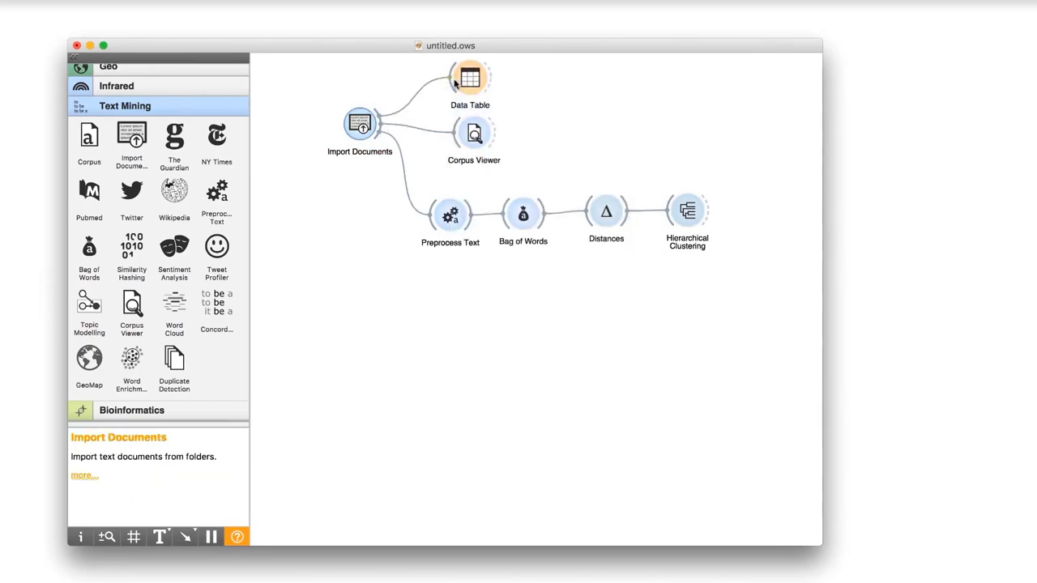
pyautogui.doubleClick(469, 79)
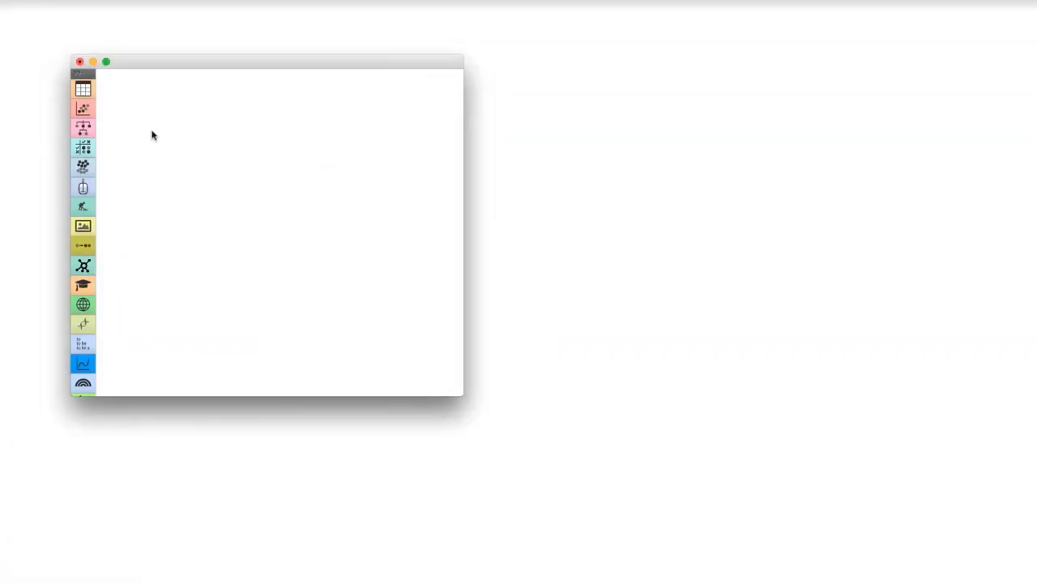
# Step: Place a File widget on the empty canvas and check that it loads the iris data
pyautogui.rightClick(151, 135)
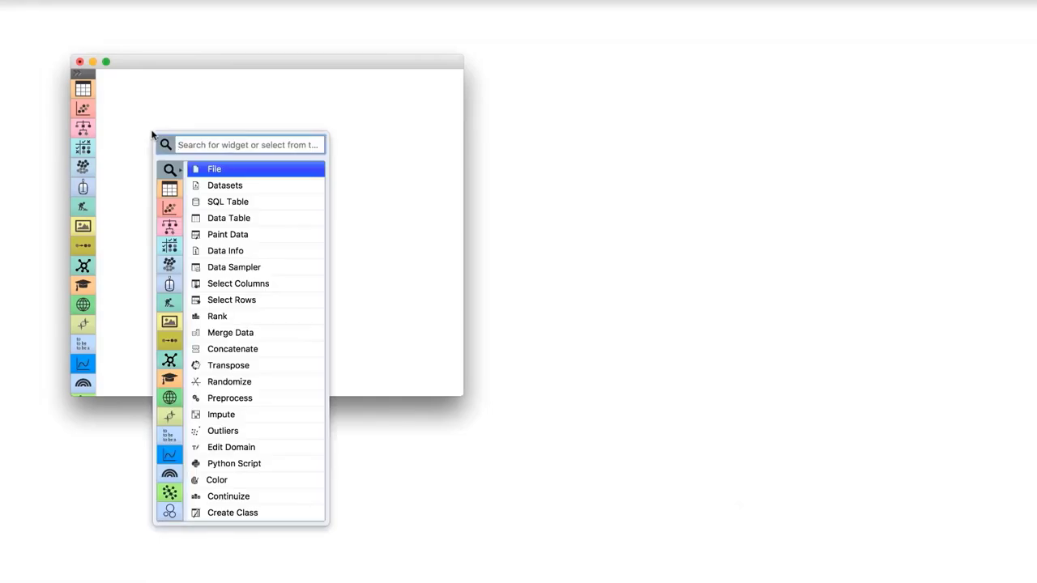
pyautogui.write('file')
pyautogui.press('Return')
pyautogui.doubleClick(153, 131)
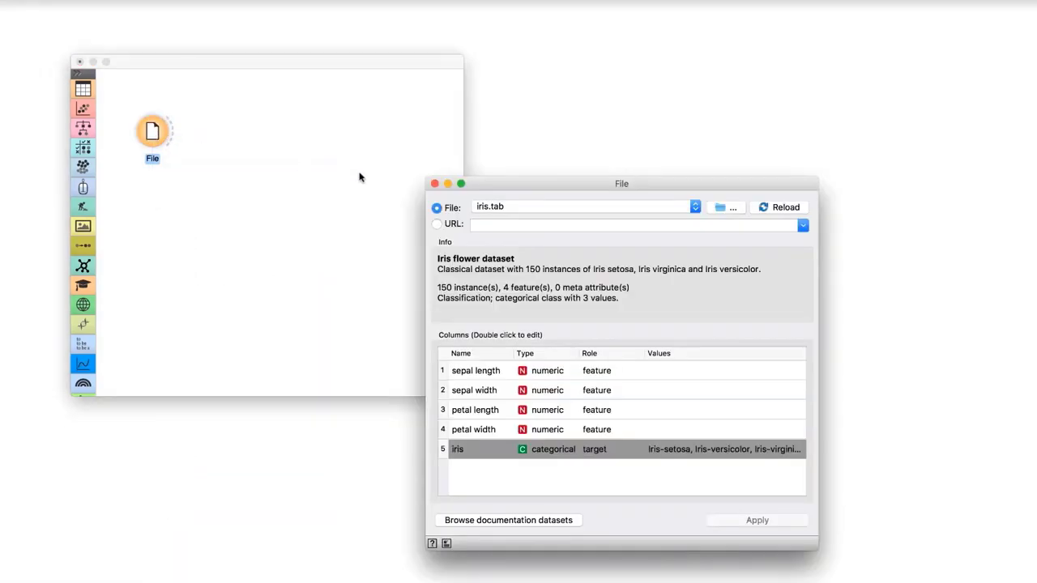
pyautogui.moveTo(486, 187); pyautogui.dragTo(306, 125)
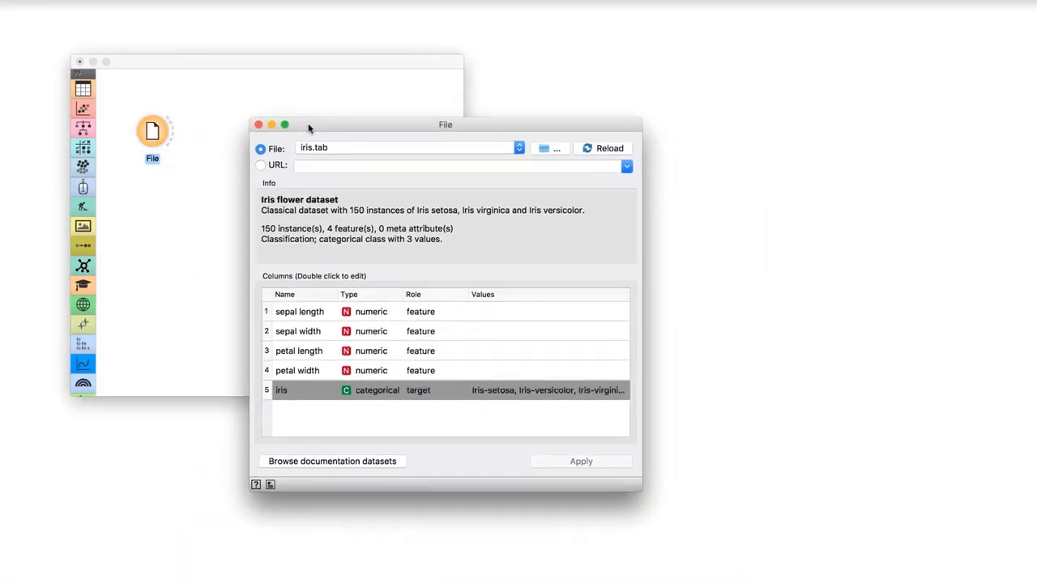
pyautogui.click(255, 124)
# Step: Link a Scatter Plot to File and review the x-axis variable choices
pyautogui.write('ca')
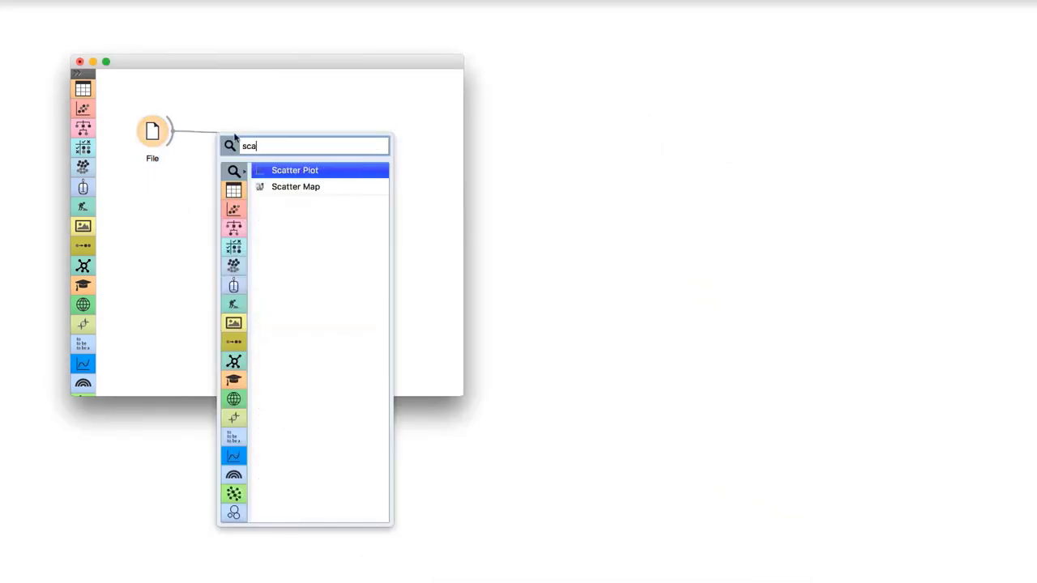
pyautogui.press('Return')
pyautogui.doubleClick(231, 136)
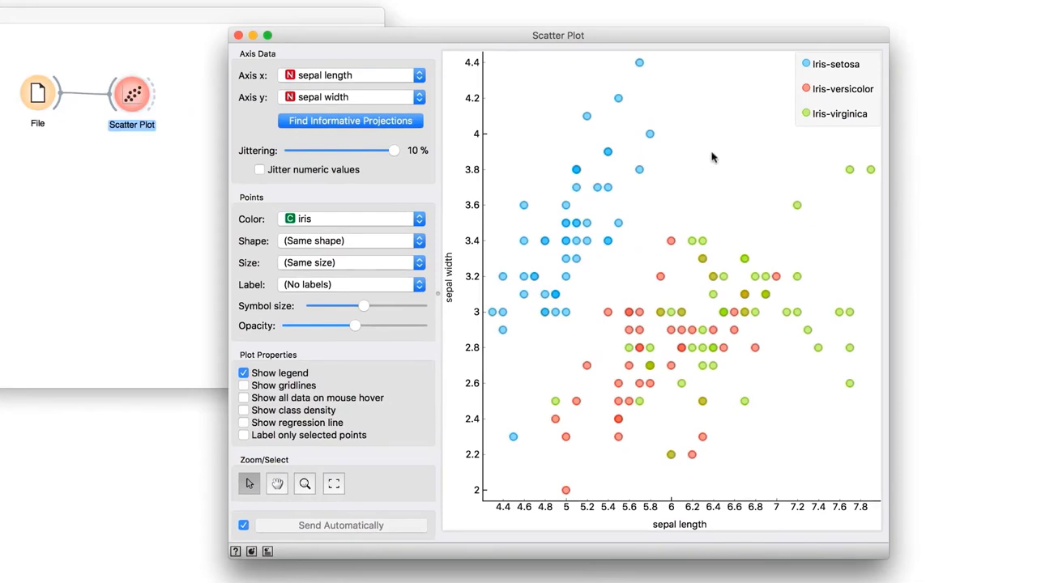
pyautogui.click(419, 76)
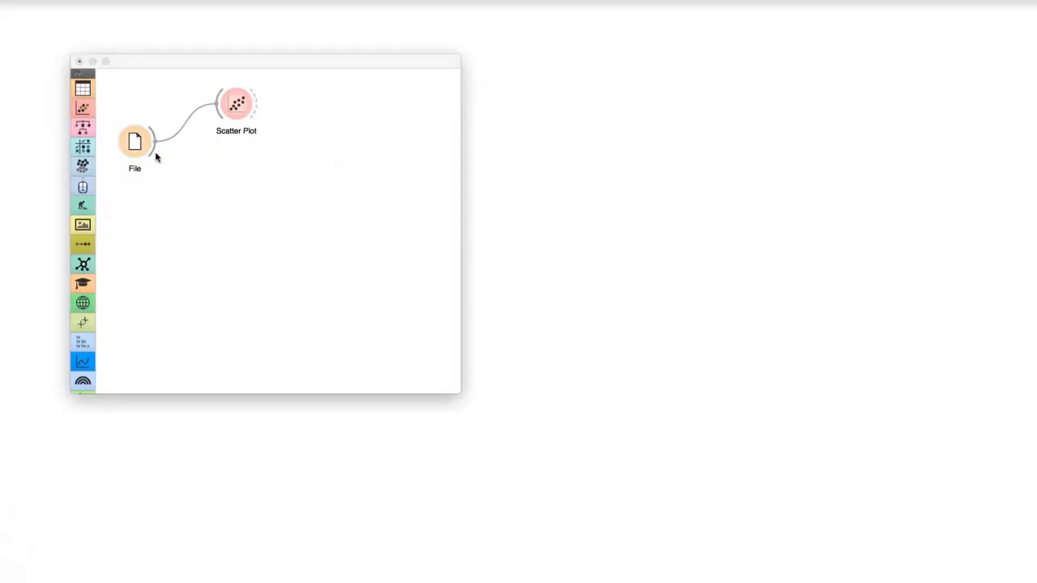
# Step: Connect a FreeViz widget to File and open its projection of the iris data
pyautogui.moveTo(156, 158); pyautogui.dragTo(219, 172)
pyautogui.write('free')
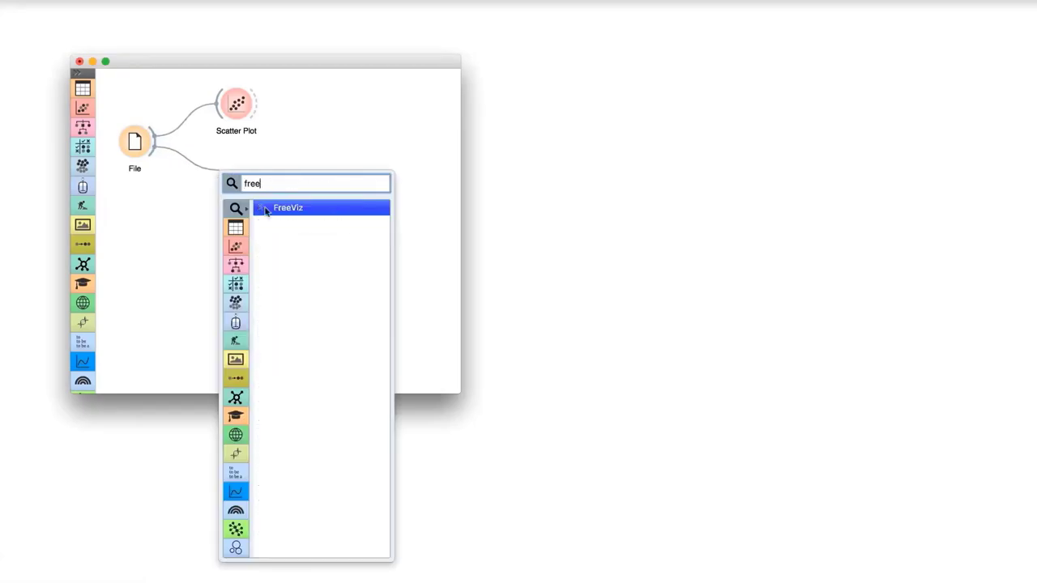
pyautogui.click(276, 205)
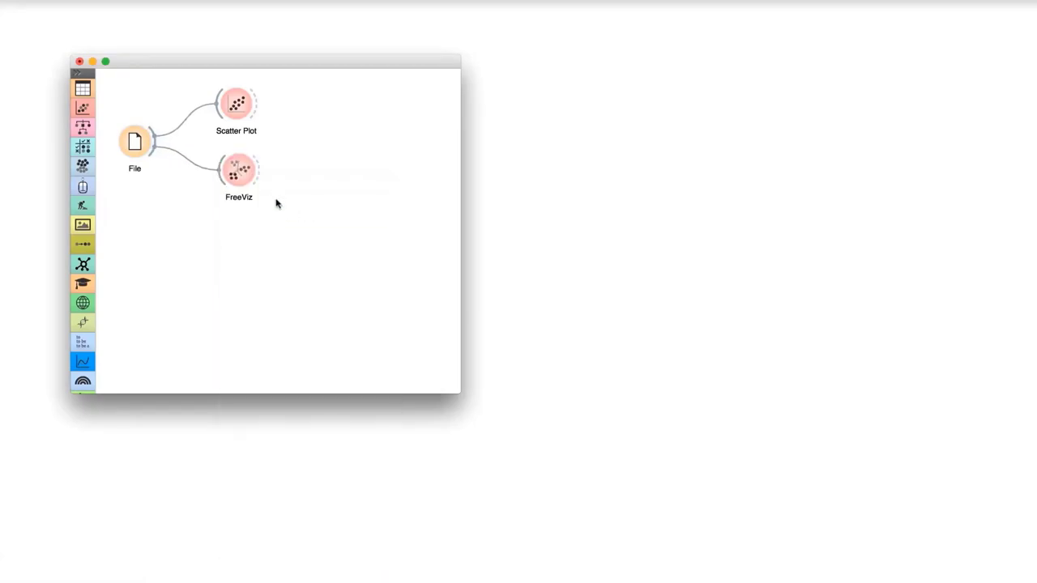
pyautogui.doubleClick(239, 171)
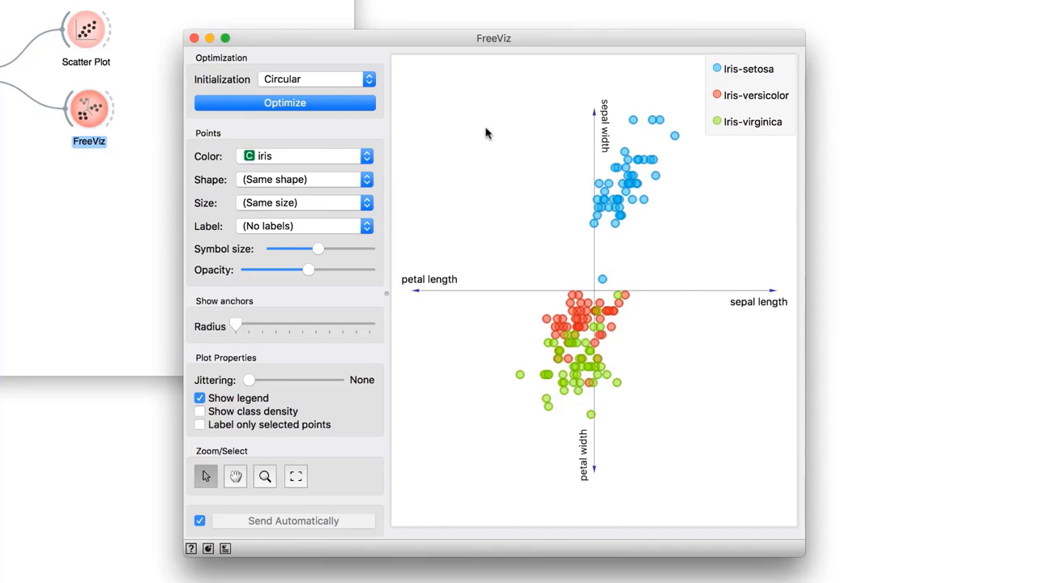
# Step: Optimize the FreeViz layout, then reposition the sepal width and petal width anchors
pyautogui.click(336, 103)
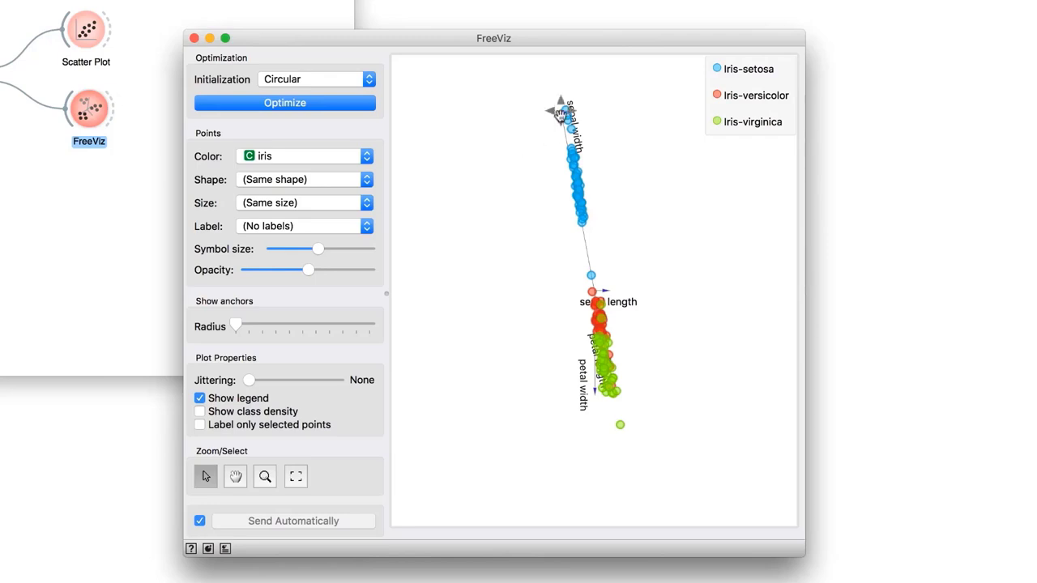
pyautogui.moveTo(560, 112); pyautogui.dragTo(514, 133)
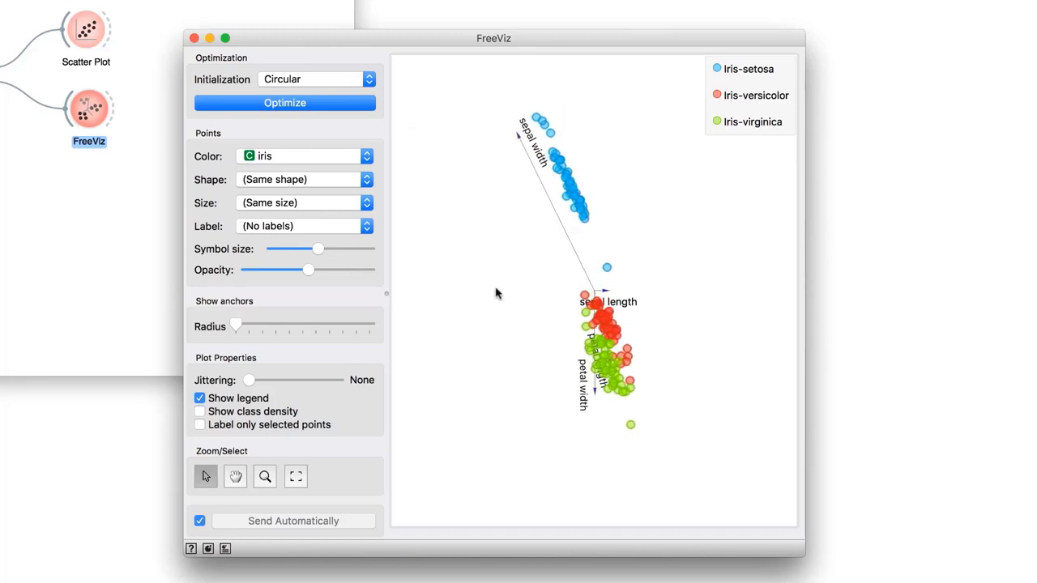
pyautogui.moveTo(594, 399); pyautogui.dragTo(562, 400)
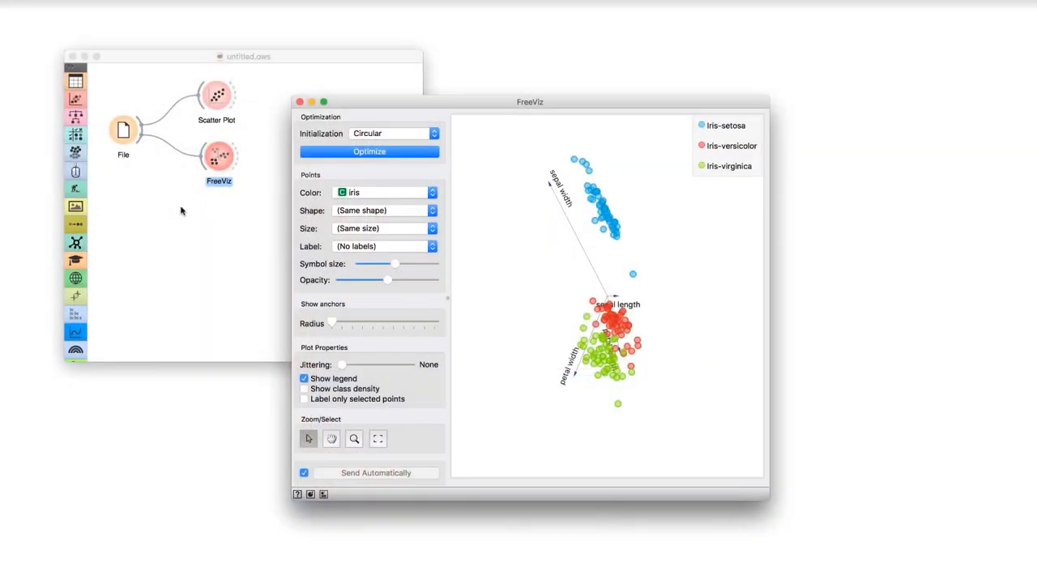
# Step: Load zoo.tab from the documentation datasets in the File widget
pyautogui.doubleClick(128, 142)
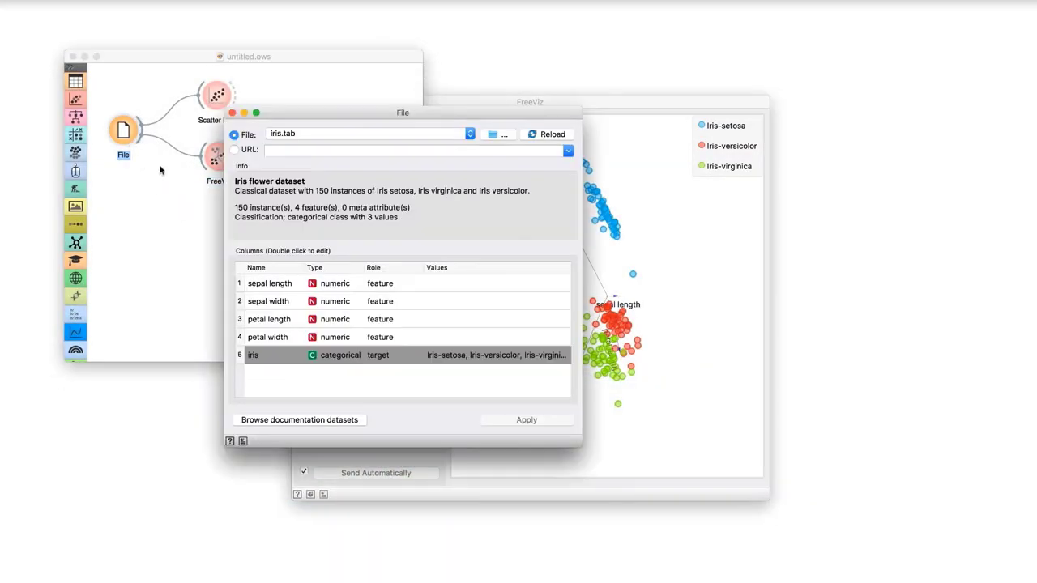
pyautogui.click(297, 420)
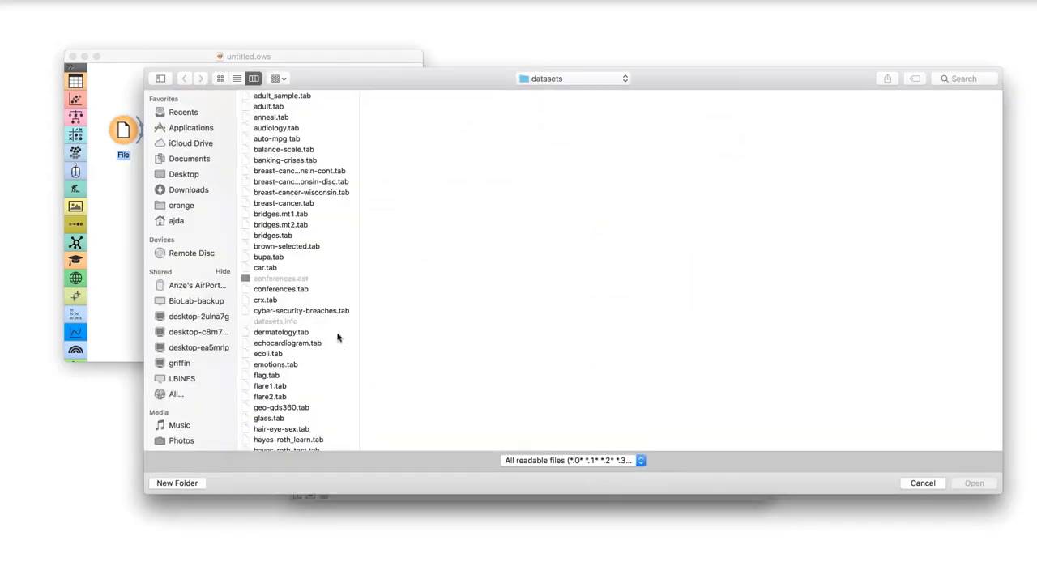
pyautogui.scroll(-5, 294, 318)
pyautogui.doubleClick(273, 448)
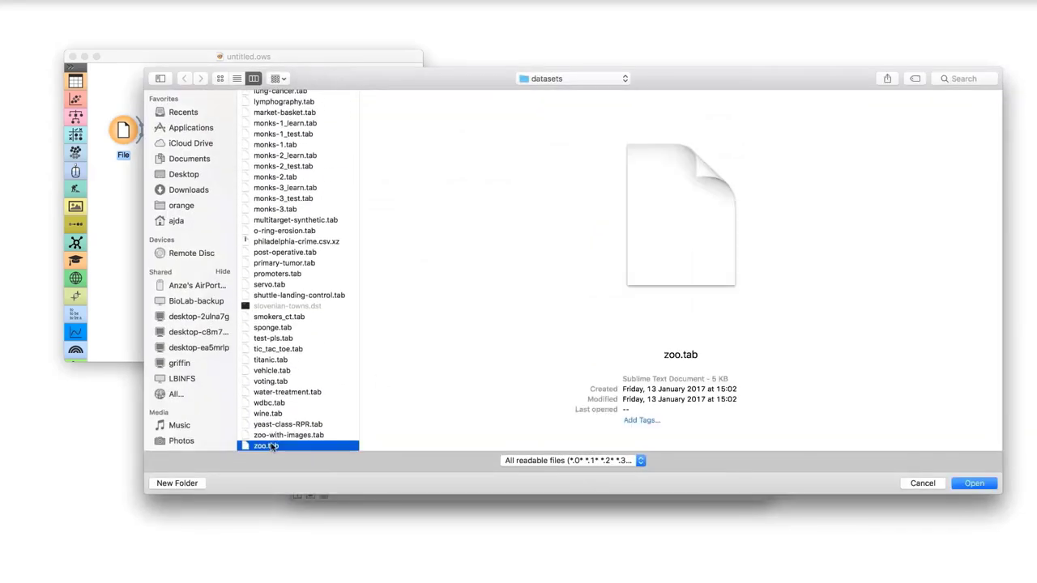
pyautogui.click(232, 112)
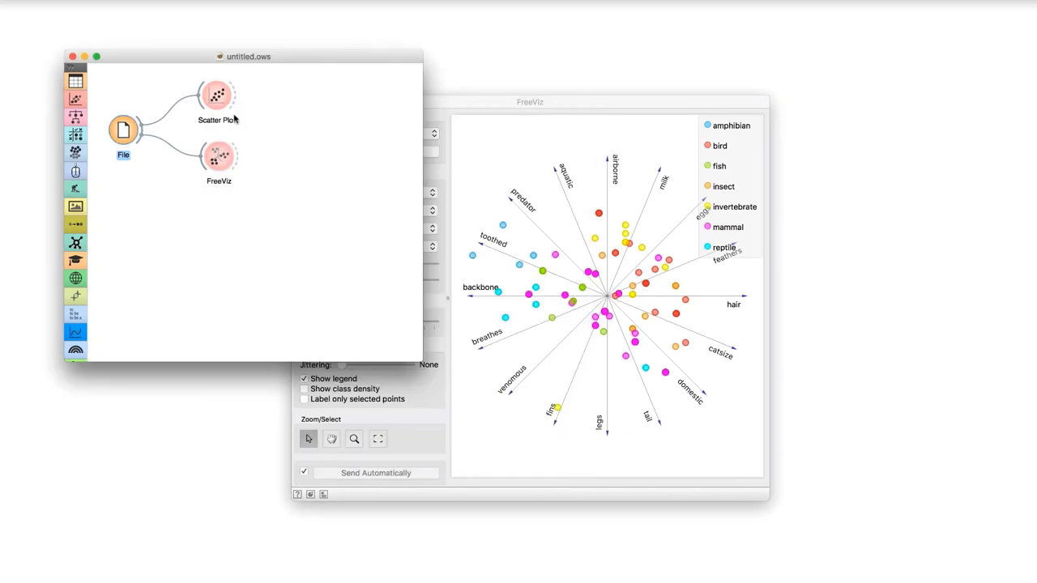
# Step: Widen FreeViz, run and stop optimization, and turn on Show class density
pyautogui.click(427, 106)
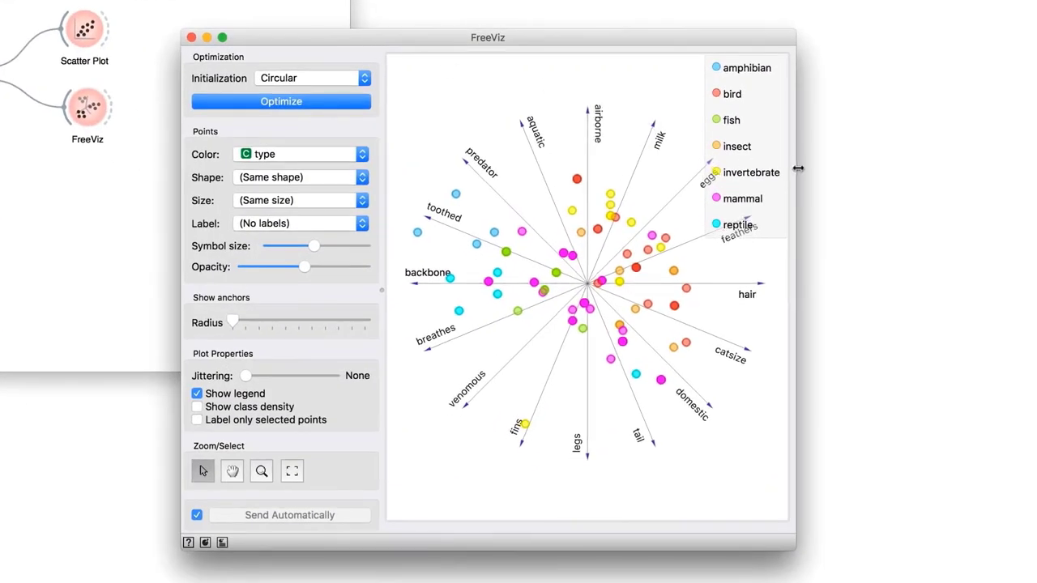
pyautogui.moveTo(796, 168); pyautogui.dragTo(982, 199)
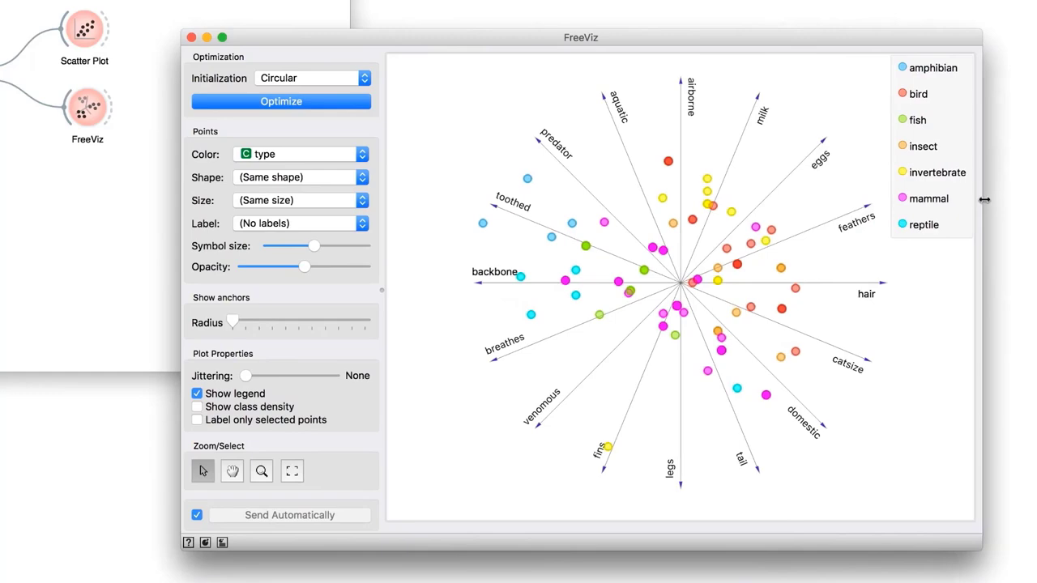
pyautogui.click(314, 105)
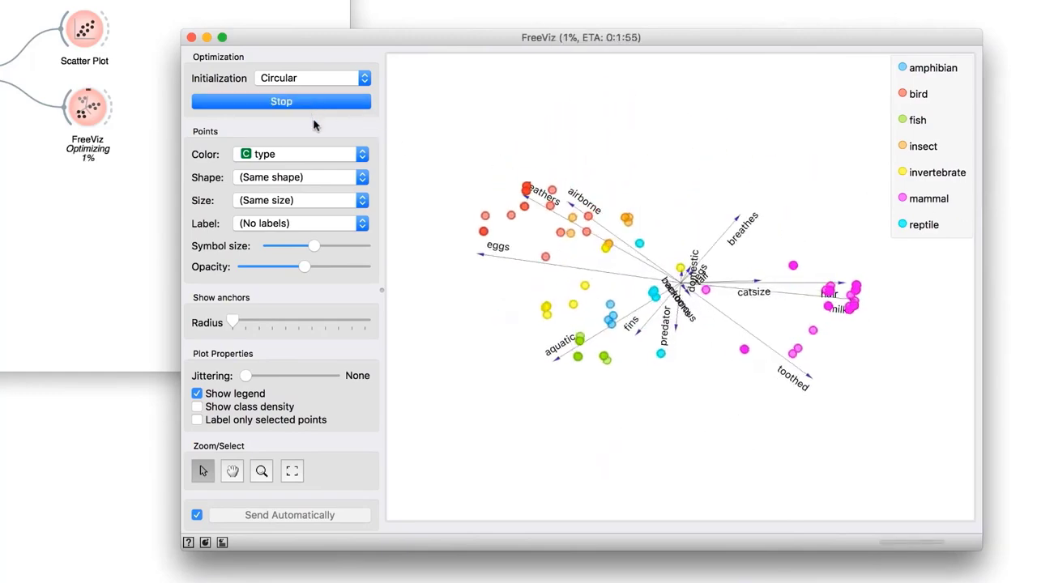
pyautogui.click(316, 105)
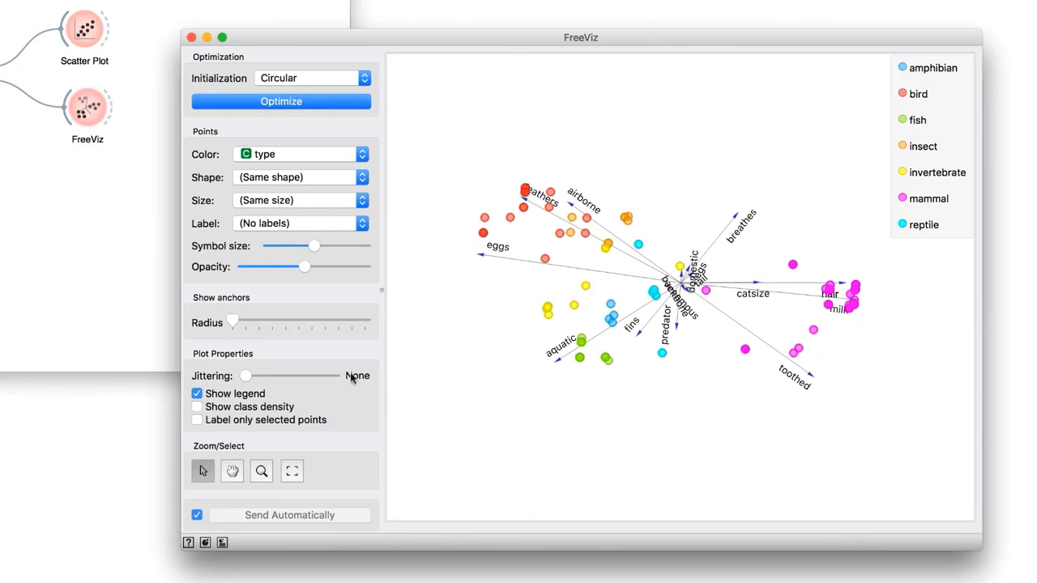
pyautogui.click(197, 407)
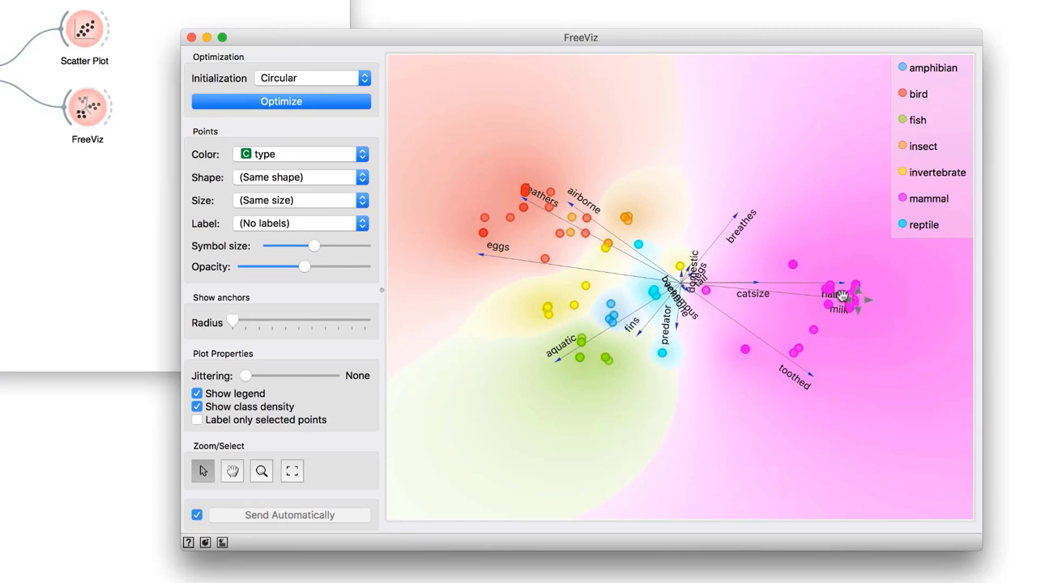
# Step: Drag the hair anchor upward and raise the anchor Radius slider to hide the short central anchors
pyautogui.moveTo(843, 283); pyautogui.dragTo(840, 253)
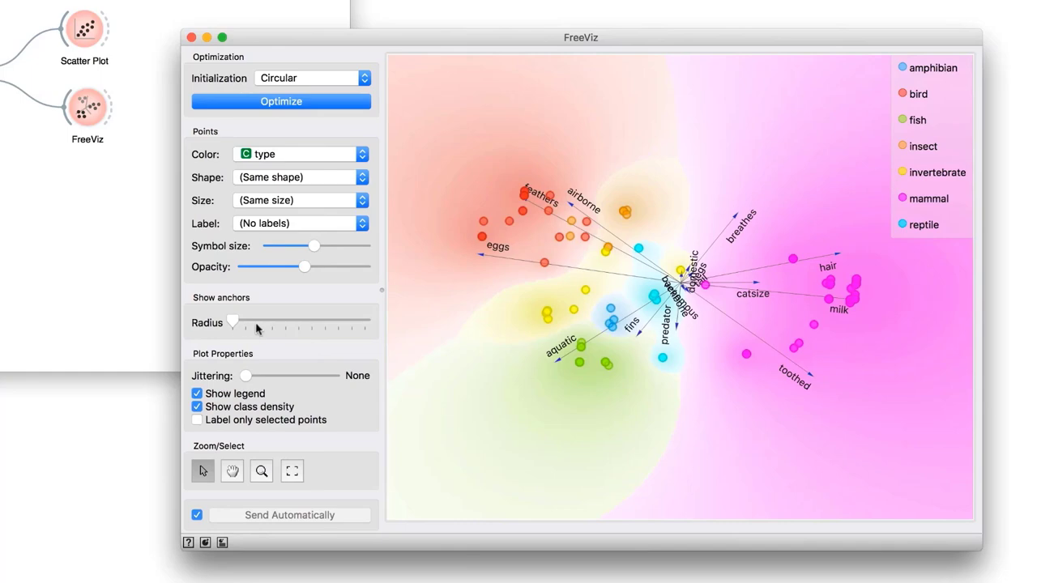
pyautogui.moveTo(233, 323); pyautogui.dragTo(257, 322)
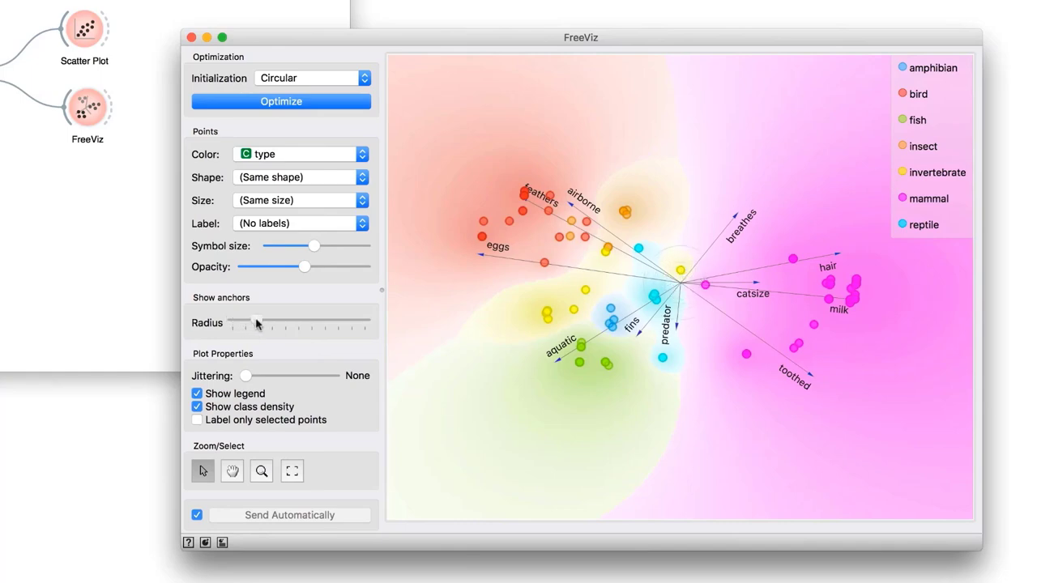
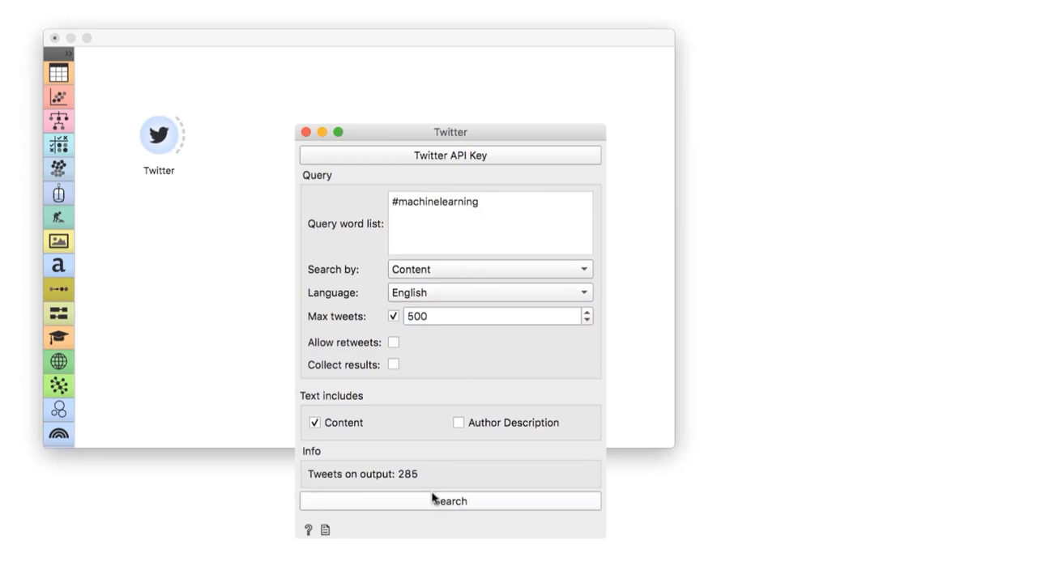
# Step: Close the Twitter settings and add a Corpus Viewer linked to Twitter's output
pyautogui.click(306, 132)
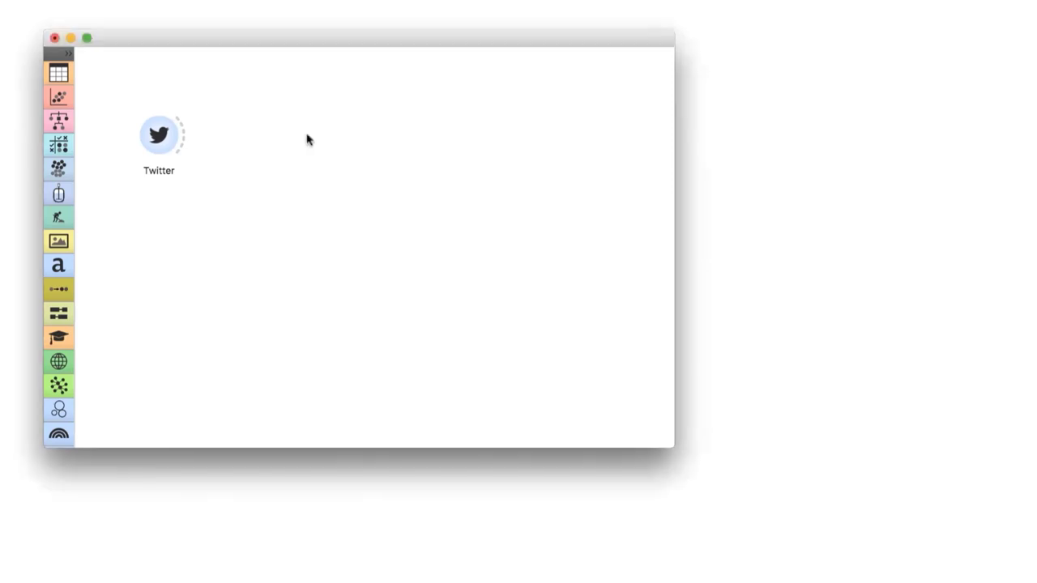
pyautogui.moveTo(183, 136); pyautogui.dragTo(286, 138)
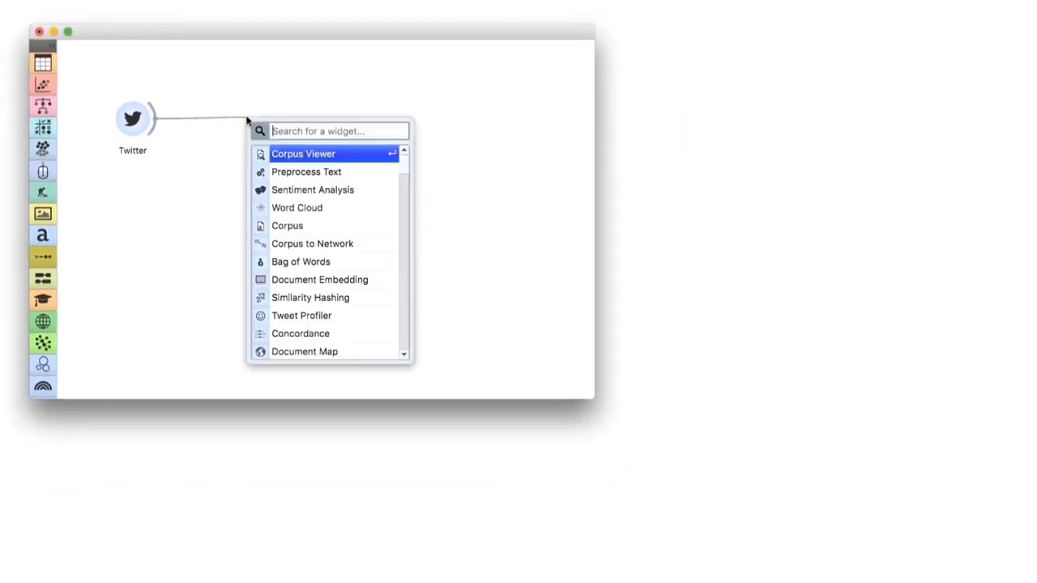
pyautogui.write('cor')
pyautogui.press('Return')
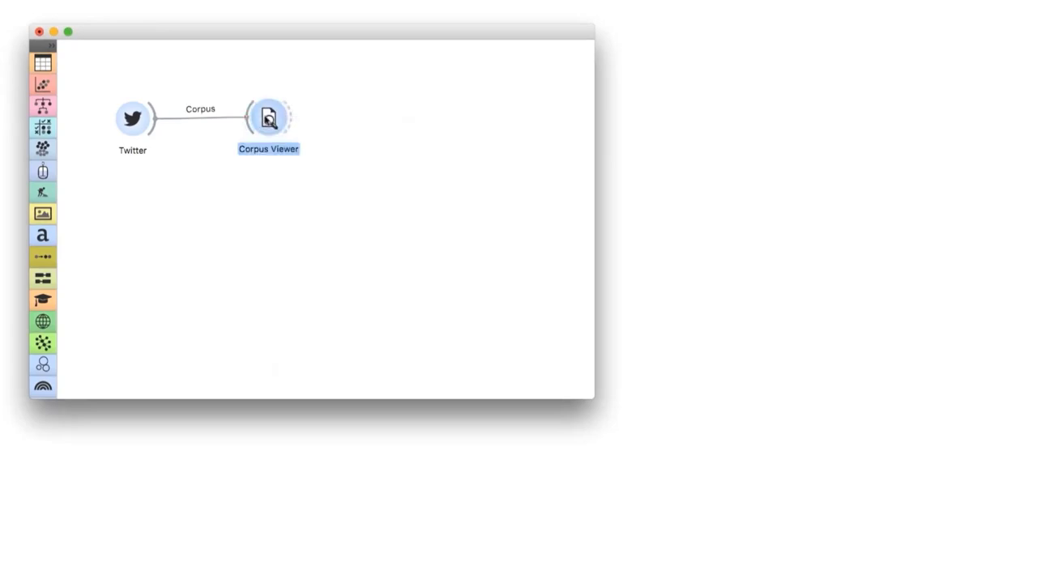
pyautogui.doubleClick(269, 120)
# Step: Browse the 285 collected tweets, reading the first and fourth in full, then close the viewer
pyautogui.click(521, 96)
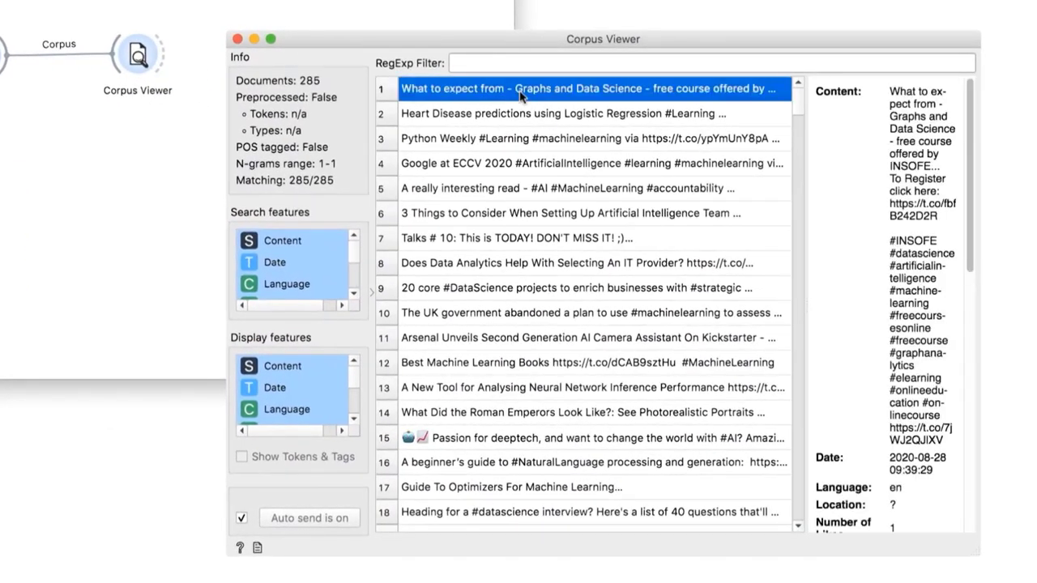
pyautogui.moveTo(472, 42); pyautogui.dragTo(318, 46)
pyautogui.click(423, 172)
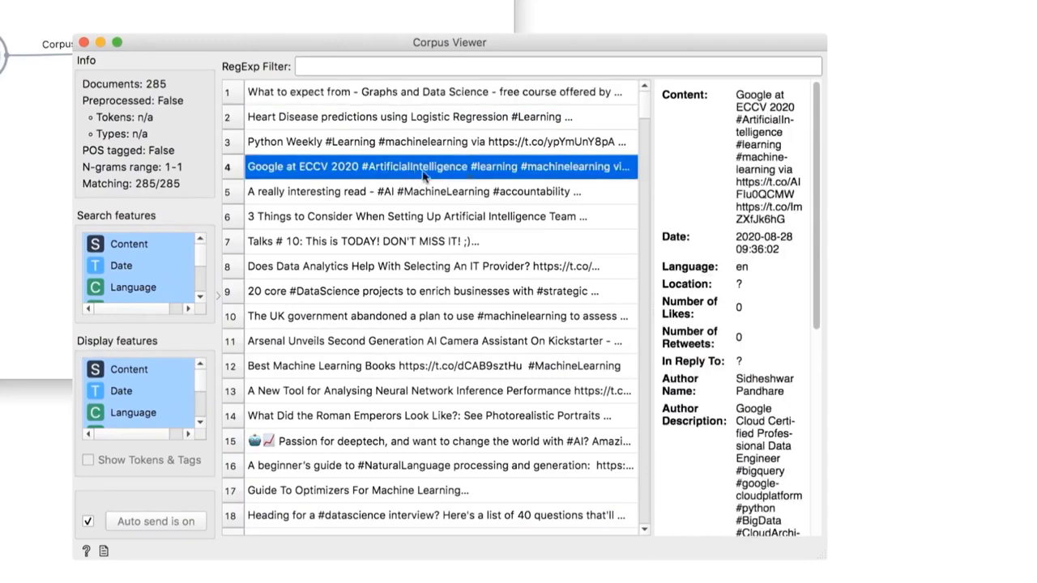
pyautogui.moveTo(826, 272); pyautogui.dragTo(924, 277)
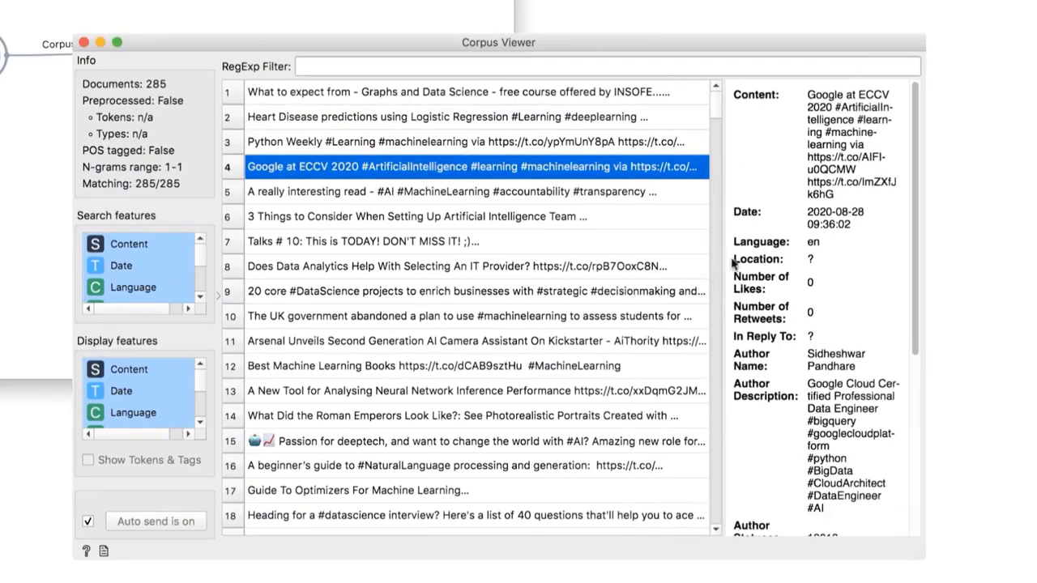
pyautogui.moveTo(721, 261); pyautogui.dragTo(581, 261)
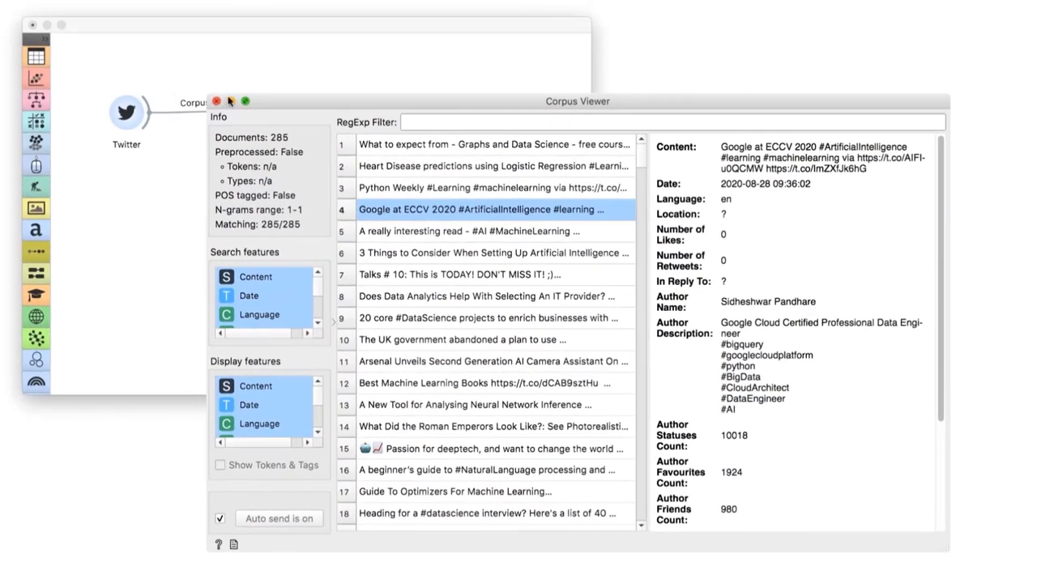
pyautogui.click(87, 43)
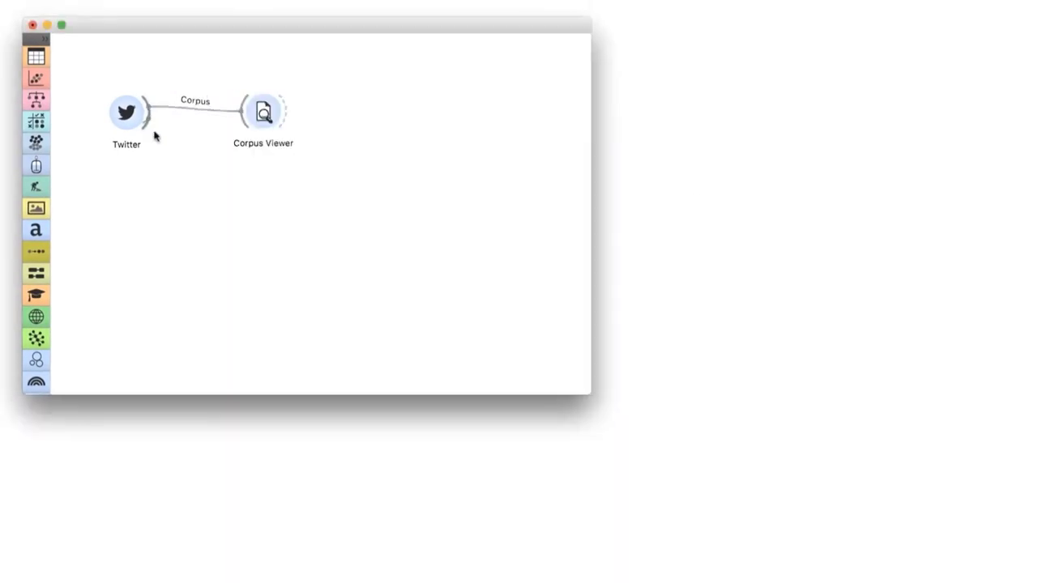
# Step: Add Preprocess Text after Twitter, removing Transformation and stopword removal, with Tweet tokenization
pyautogui.moveTo(155, 136); pyautogui.dragTo(232, 187)
pyautogui.write('pre')
pyautogui.press('Return')
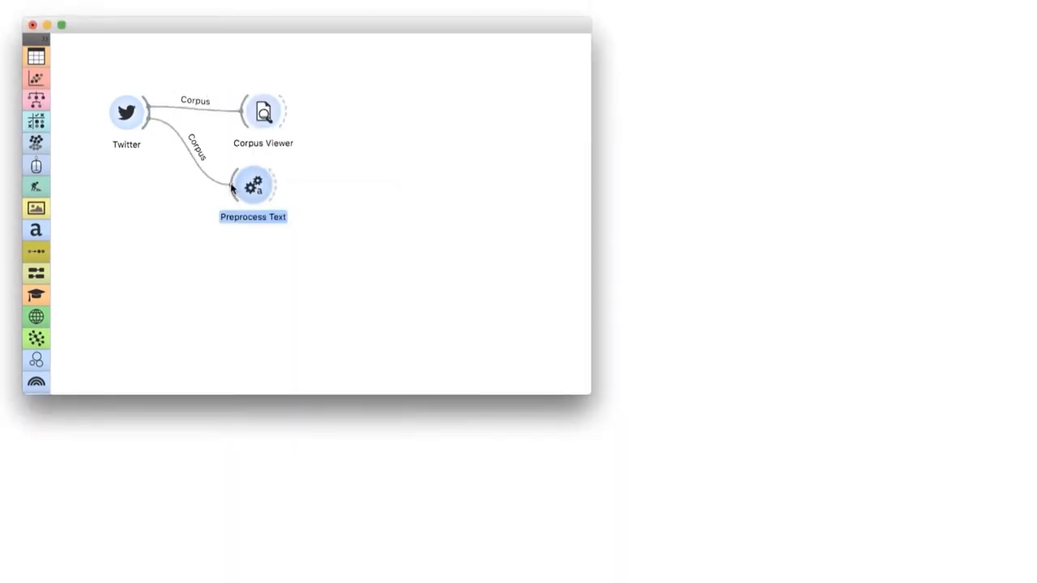
pyautogui.doubleClick(243, 187)
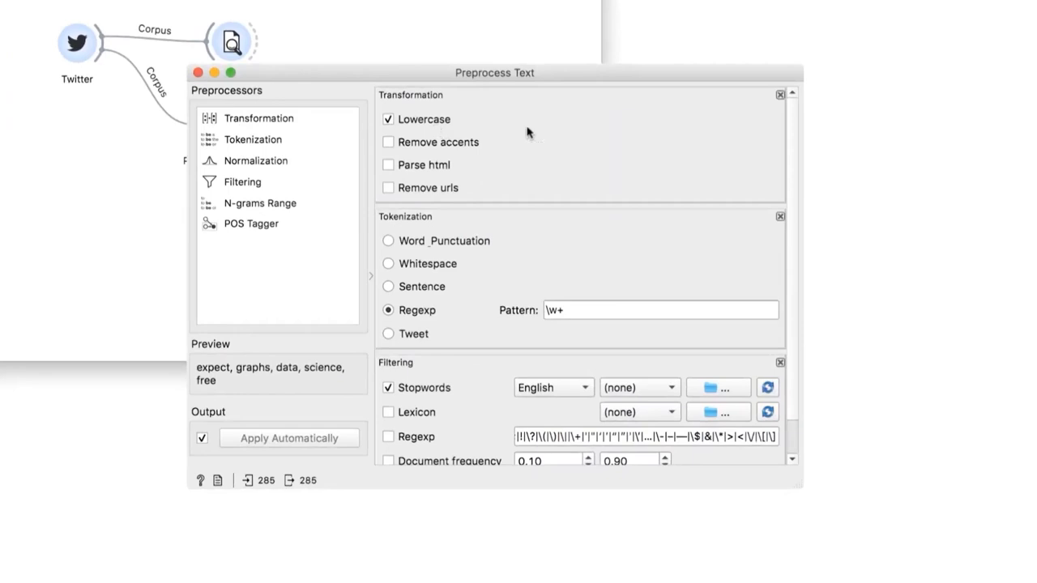
pyautogui.click(780, 96)
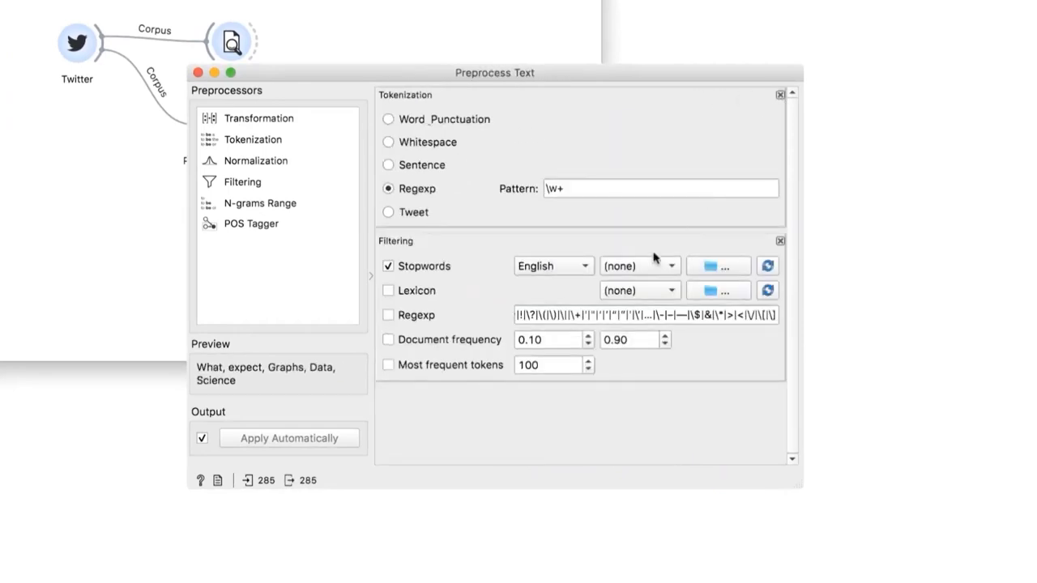
pyautogui.click(388, 268)
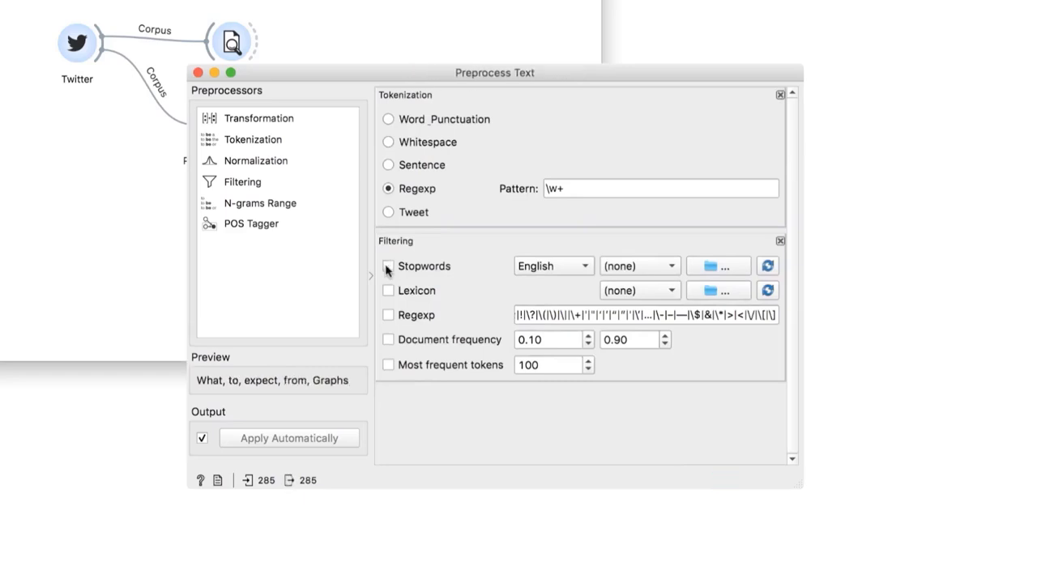
pyautogui.click(389, 213)
# Step: Enable the Regexp filter and replace its pattern with '(?!@)'
pyautogui.click(388, 315)
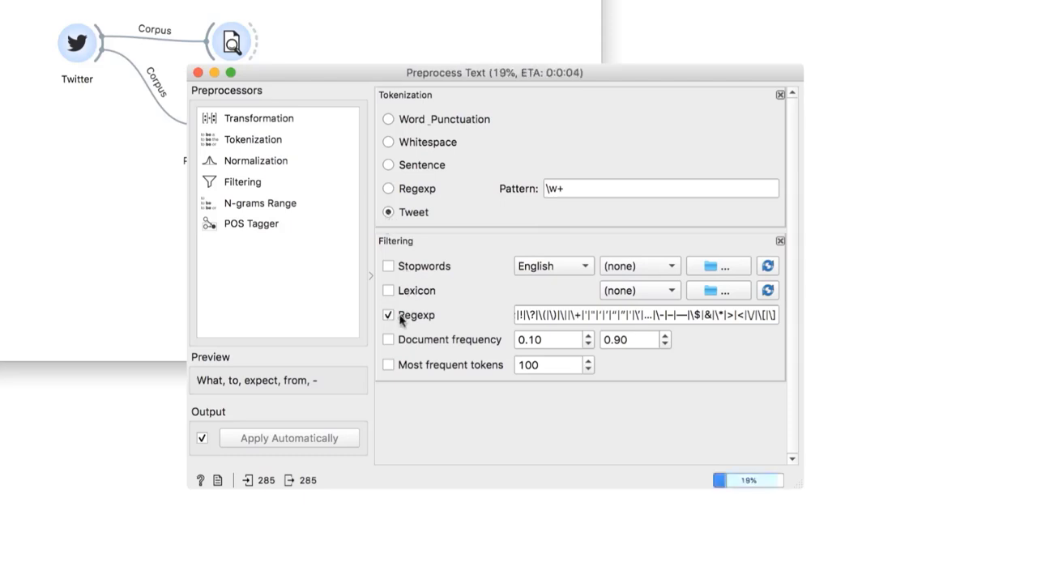
pyautogui.doubleClick(589, 318)
pyautogui.press('super+a')
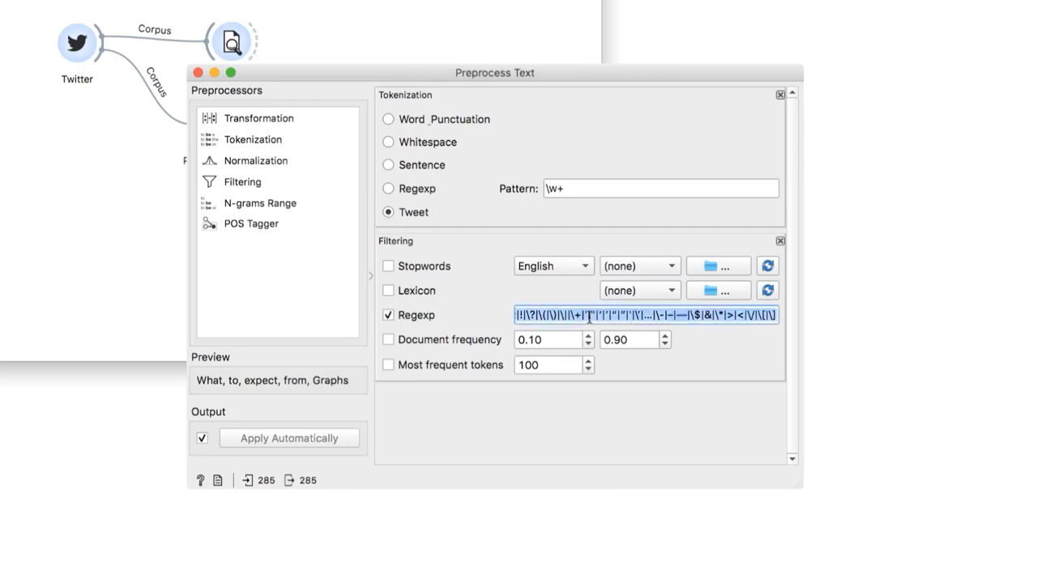
pyautogui.press('BackSpace')
pyautogui.write('(')
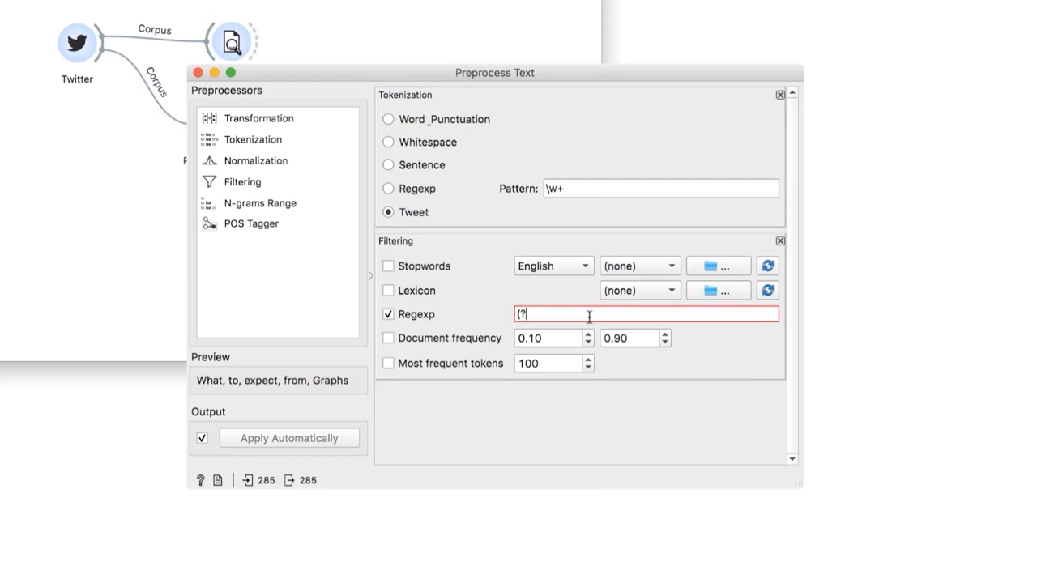
pyautogui.write('?!@)')
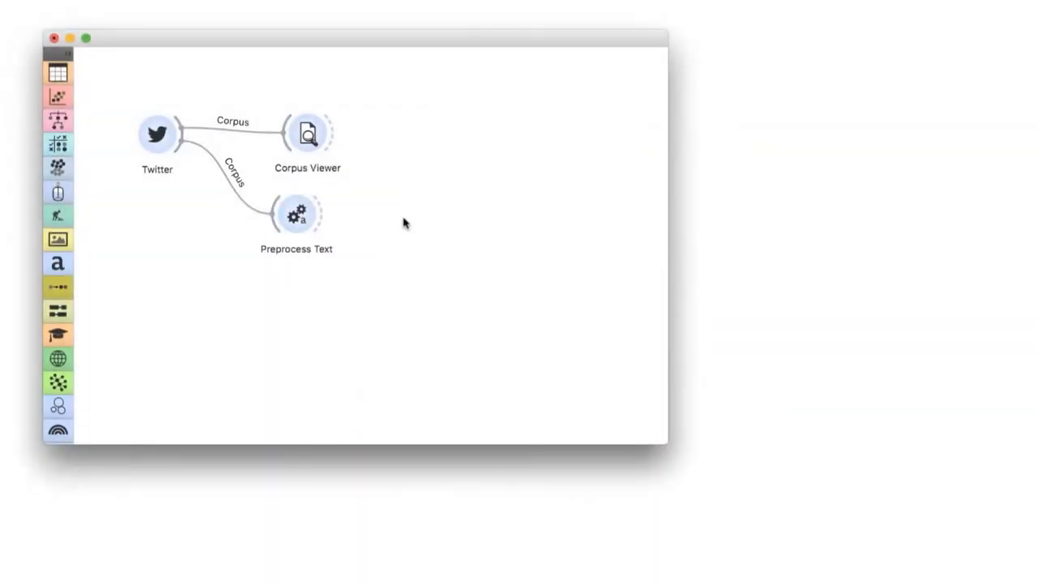
# Step: Add a Corpus to Network widget linked to Preprocess Text's output
pyautogui.moveTo(324, 214); pyautogui.dragTo(422, 212)
pyautogui.write('cor')
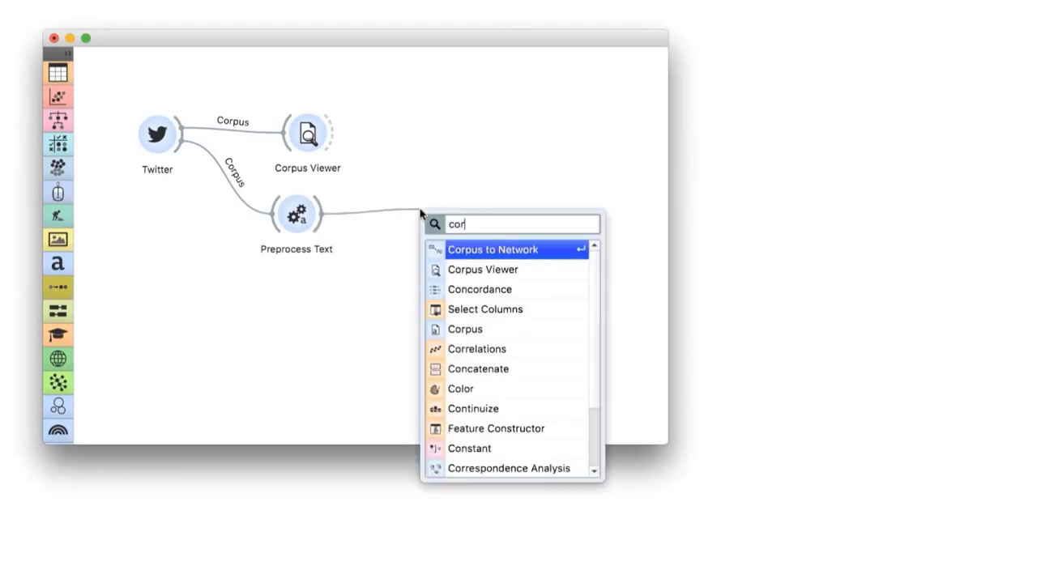
pyautogui.press('Return')
pyautogui.doubleClick(444, 212)
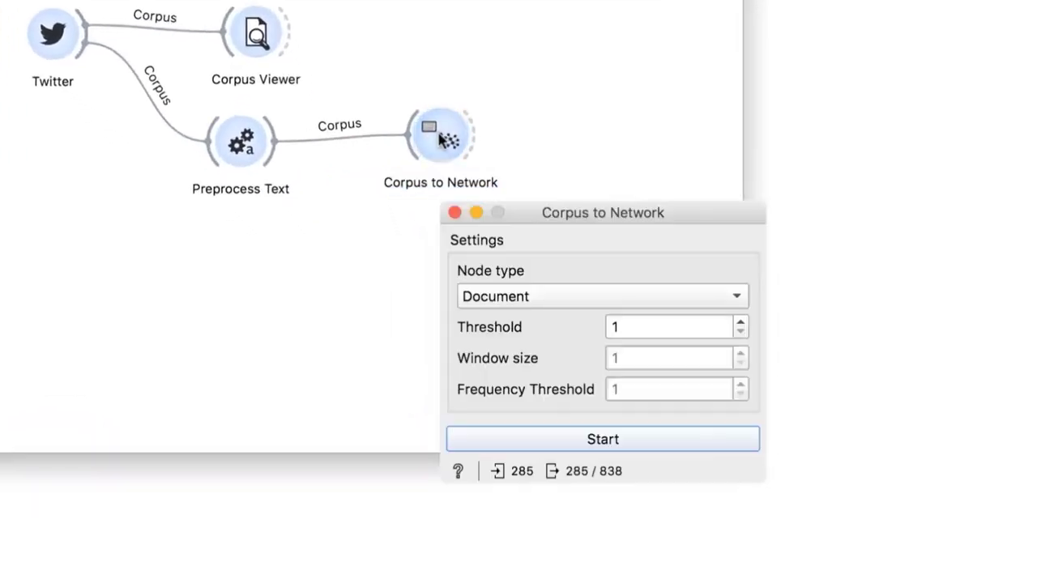
# Step: Build a word network with window size 100, giving 137 nodes and 377 edges
pyautogui.click(562, 296)
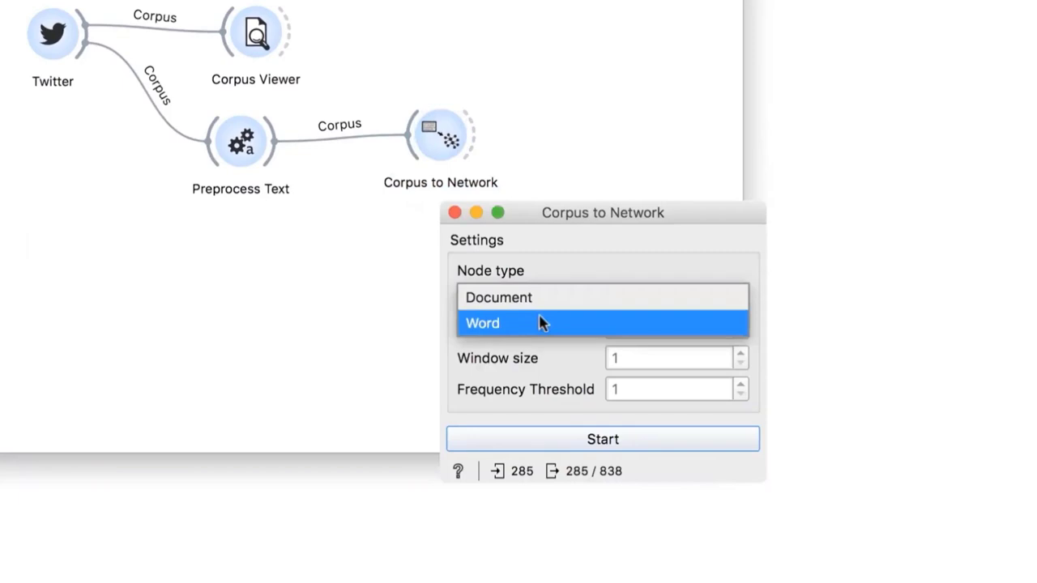
pyautogui.click(542, 322)
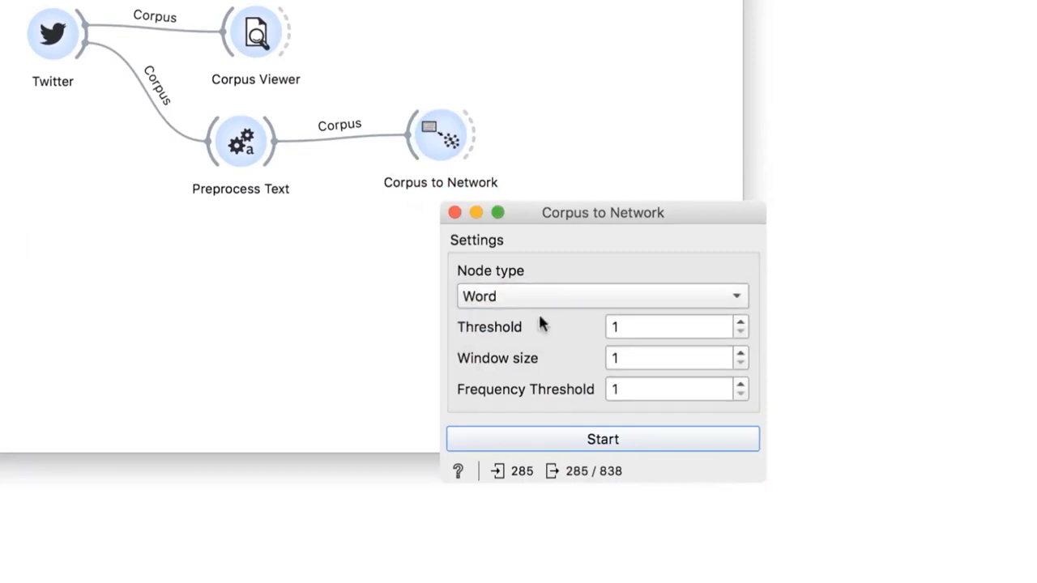
pyautogui.click(632, 359)
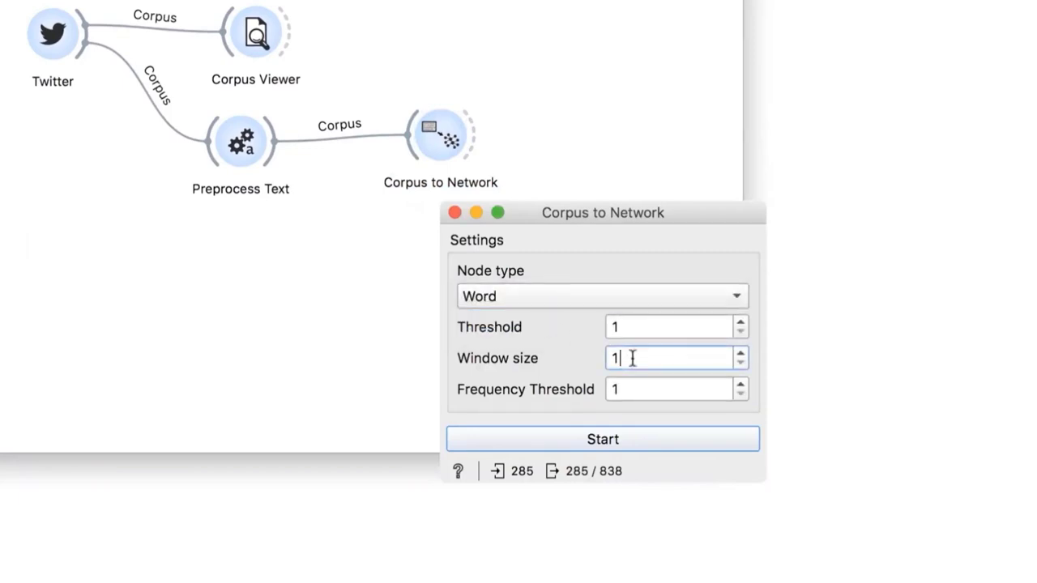
pyautogui.write('00')
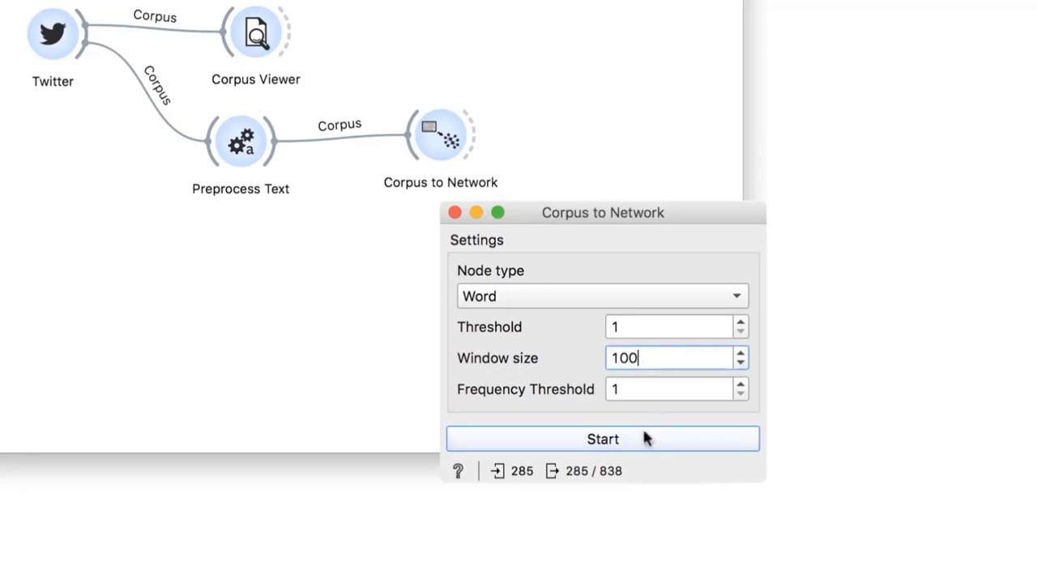
pyautogui.click(641, 435)
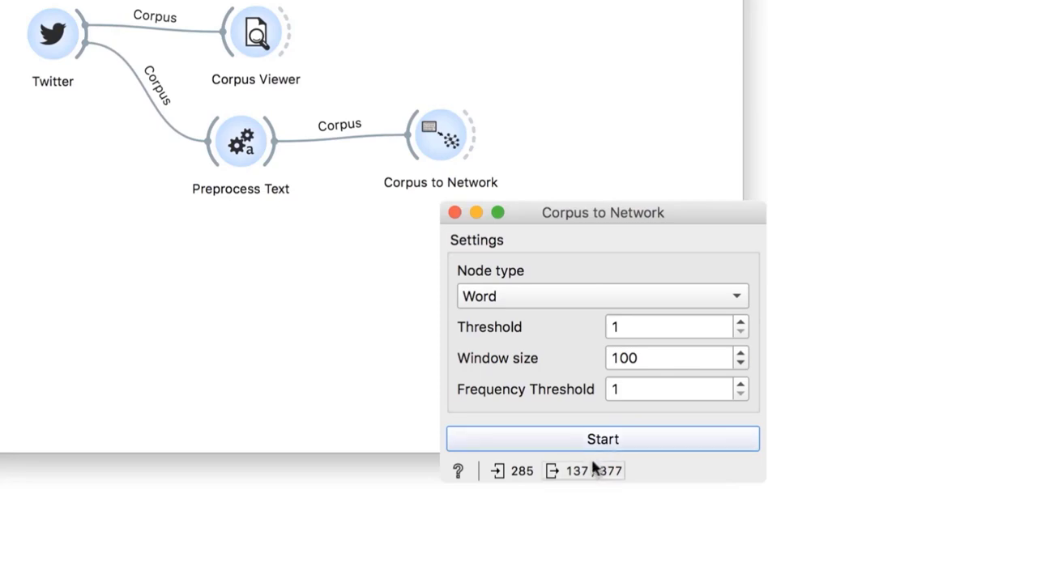
pyautogui.moveTo(589, 471)
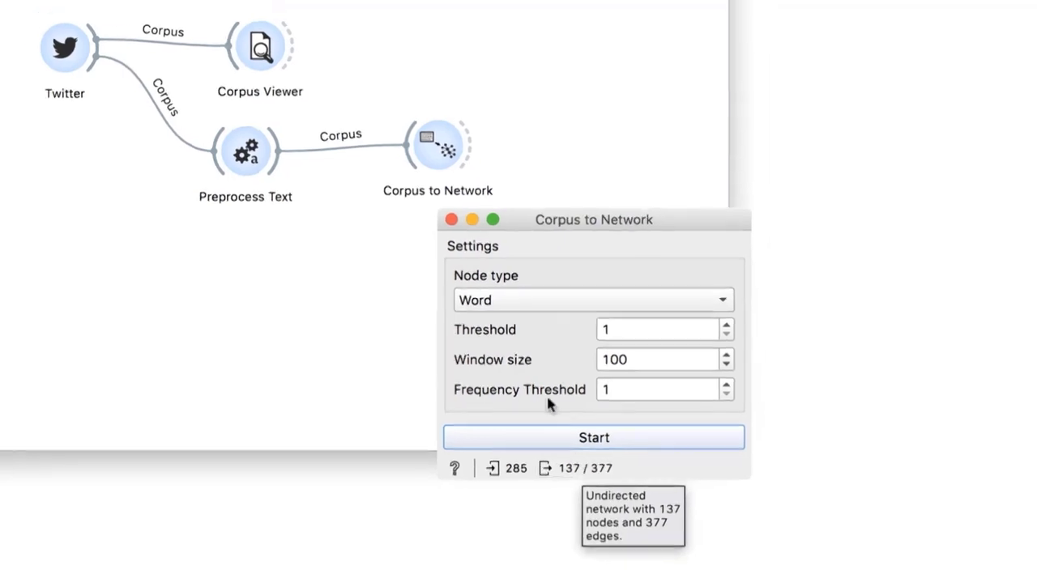
pyautogui.click(455, 213)
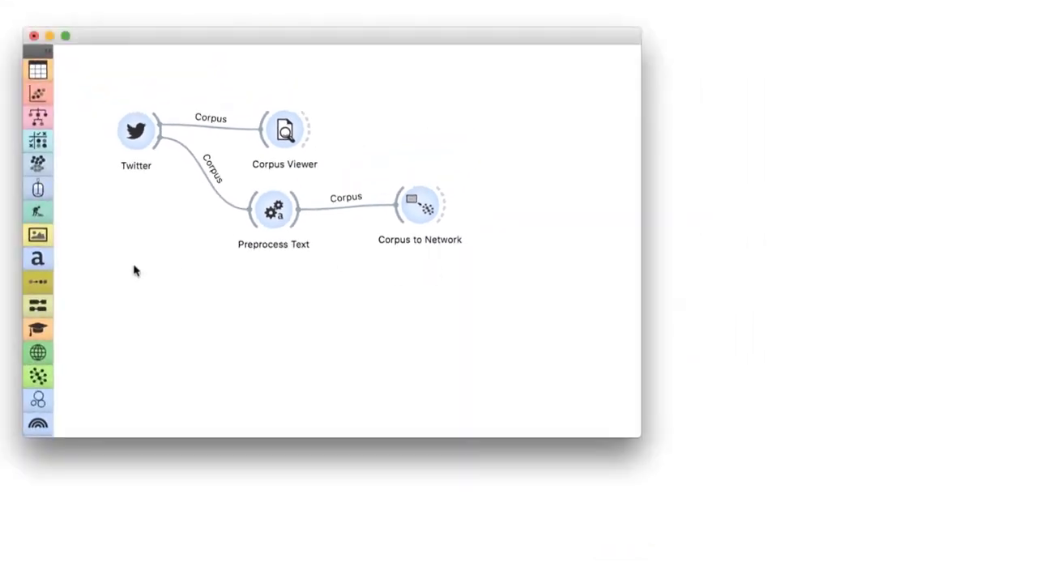
# Step: Add a Network Explorer from the Network category and link Corpus to Network to it
pyautogui.click(38, 376)
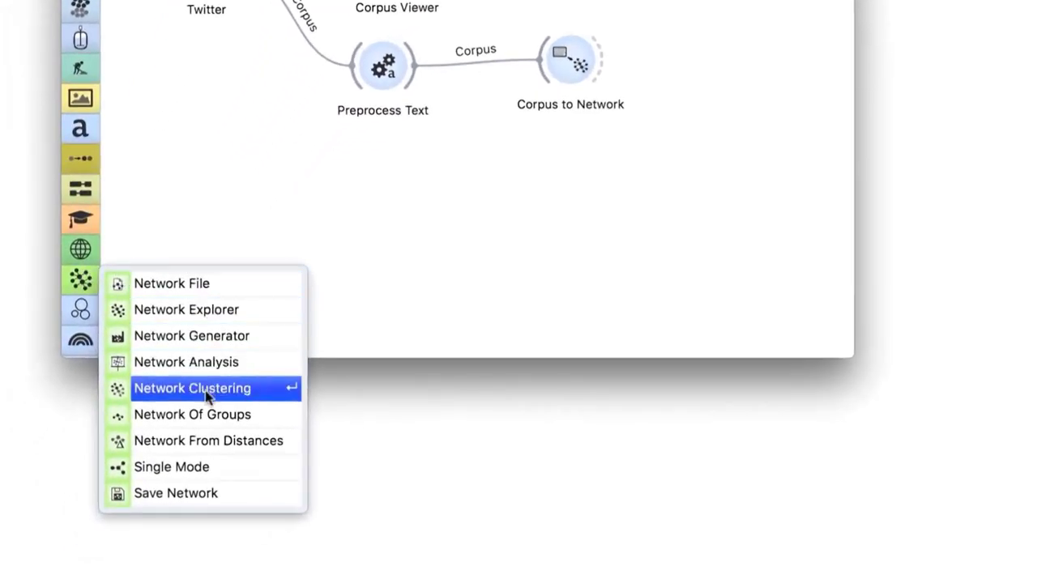
pyautogui.click(200, 321)
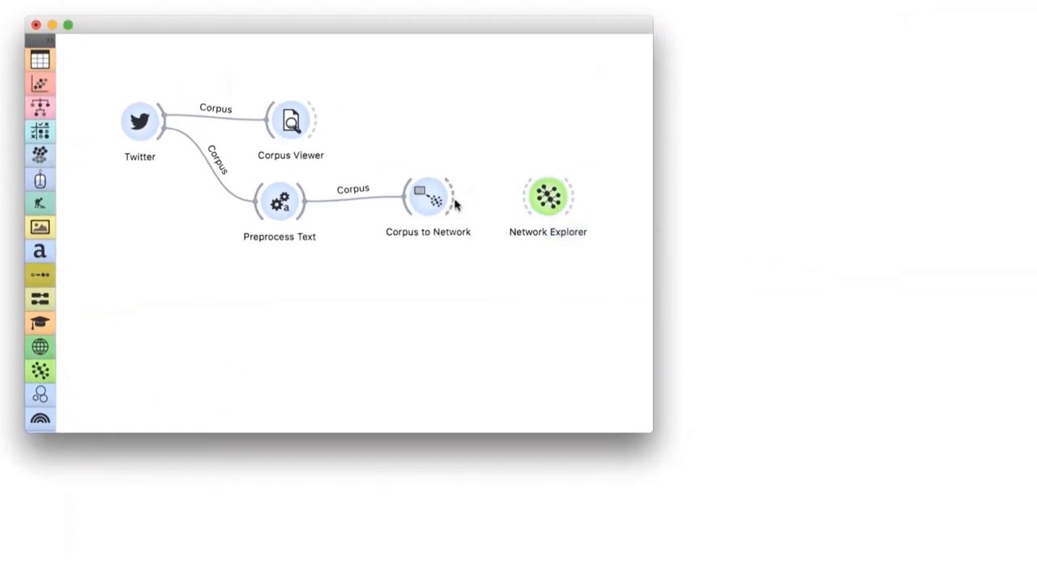
pyautogui.moveTo(456, 206); pyautogui.dragTo(521, 204)
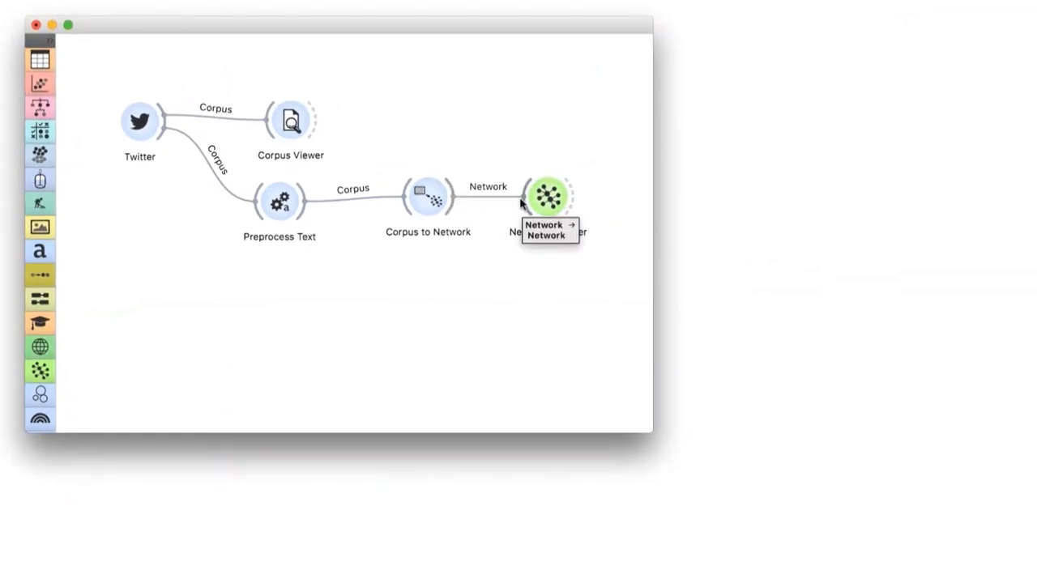
# Step: Edit the link so both Network→Network and Node Data→Node Data are connected
pyautogui.doubleClick(491, 199)
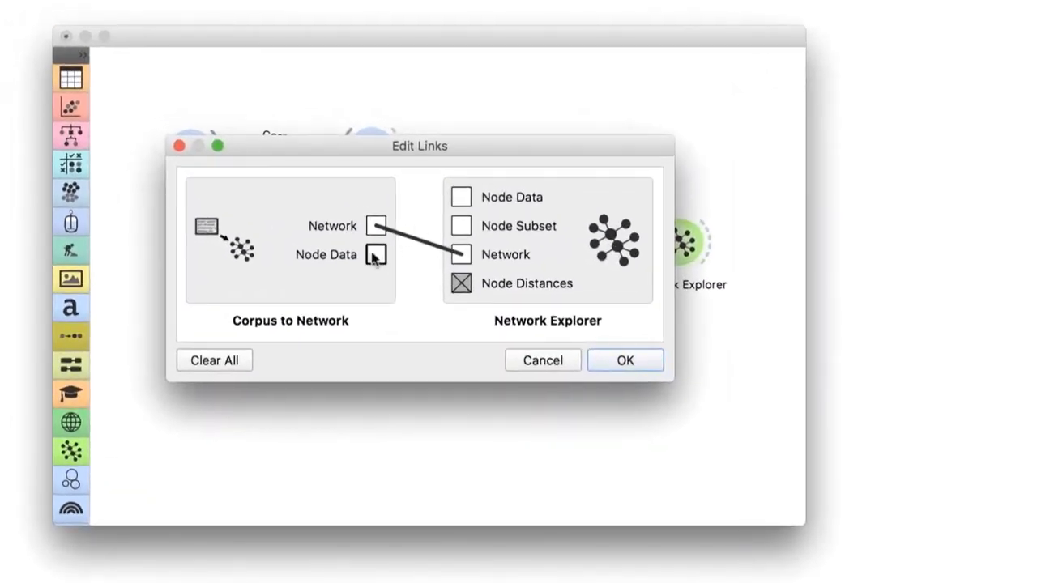
pyautogui.moveTo(308, 216); pyautogui.dragTo(339, 196)
pyautogui.moveTo(411, 231); pyautogui.dragTo(465, 201)
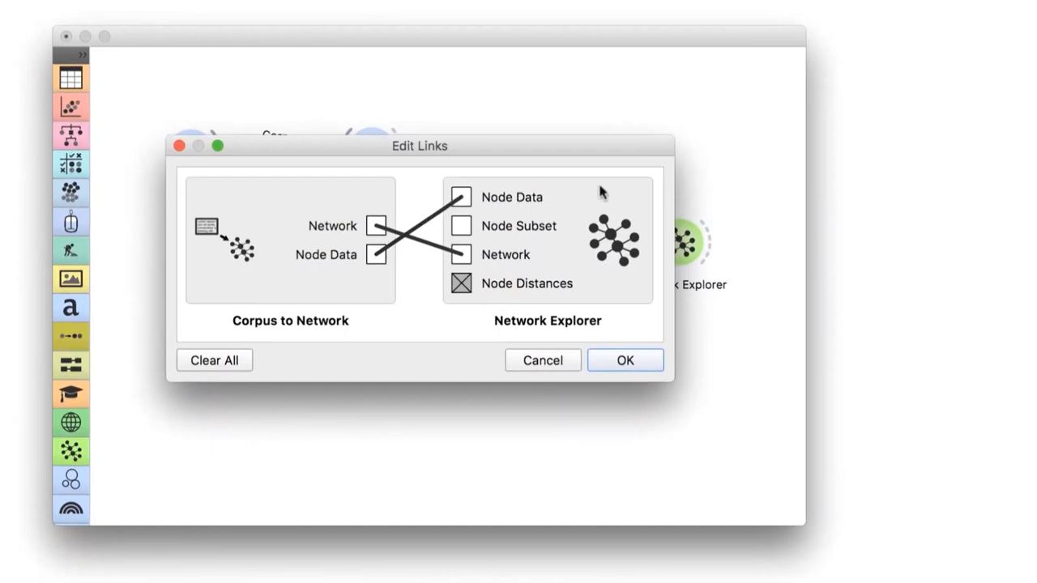
pyautogui.click(610, 363)
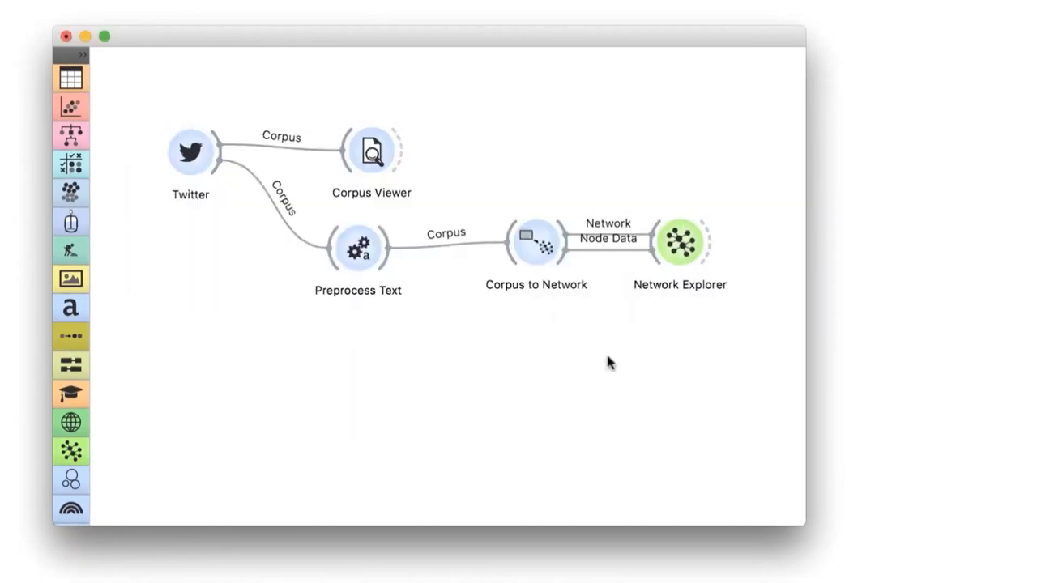
pyautogui.click(680, 241)
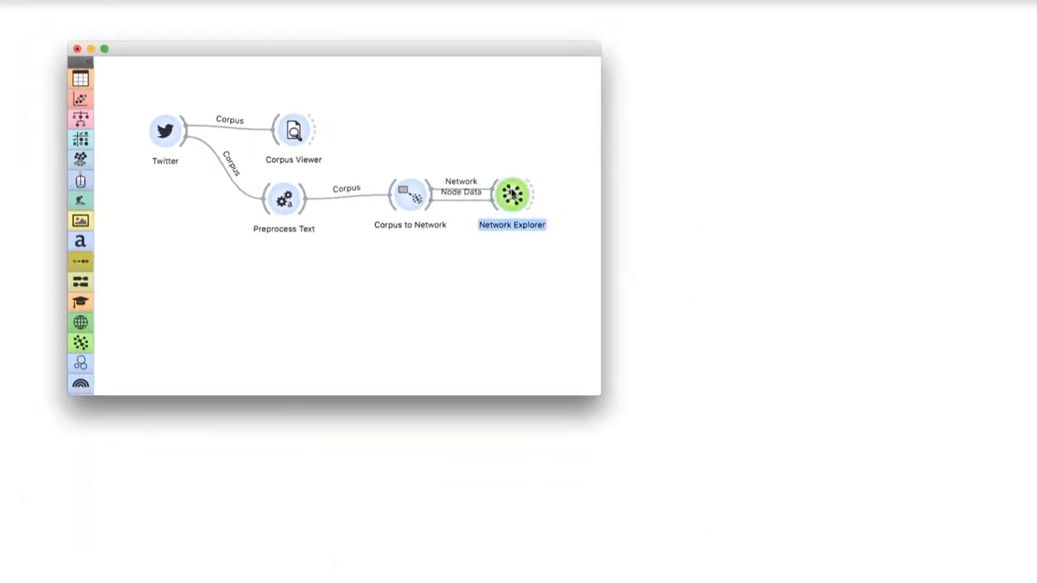
# Step: Enlarge the Network Explorer, sizing nodes by word_frequency and labelling them by word
pyautogui.doubleClick(512, 194)
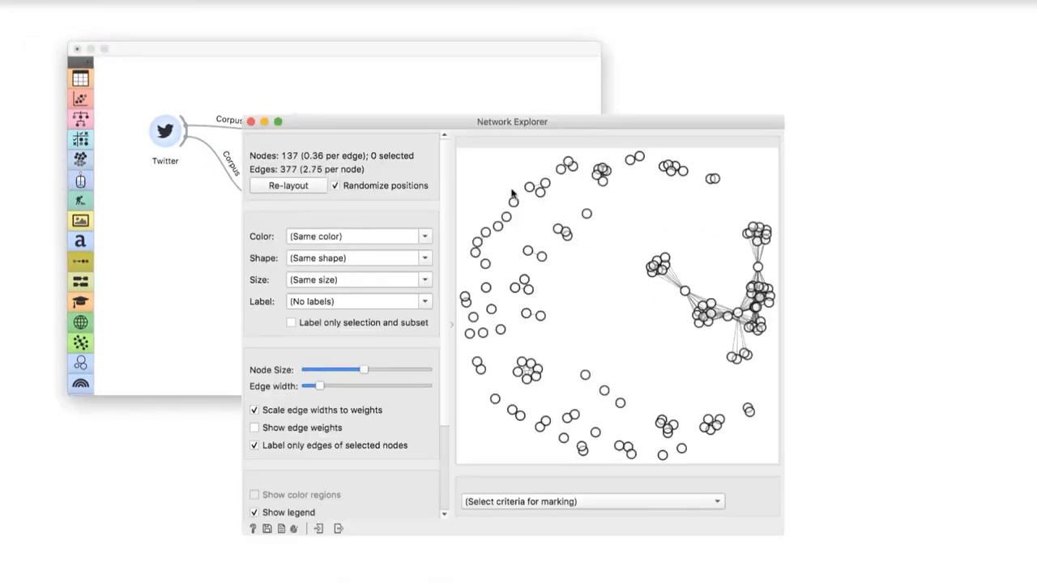
pyautogui.moveTo(440, 122); pyautogui.dragTo(414, 33)
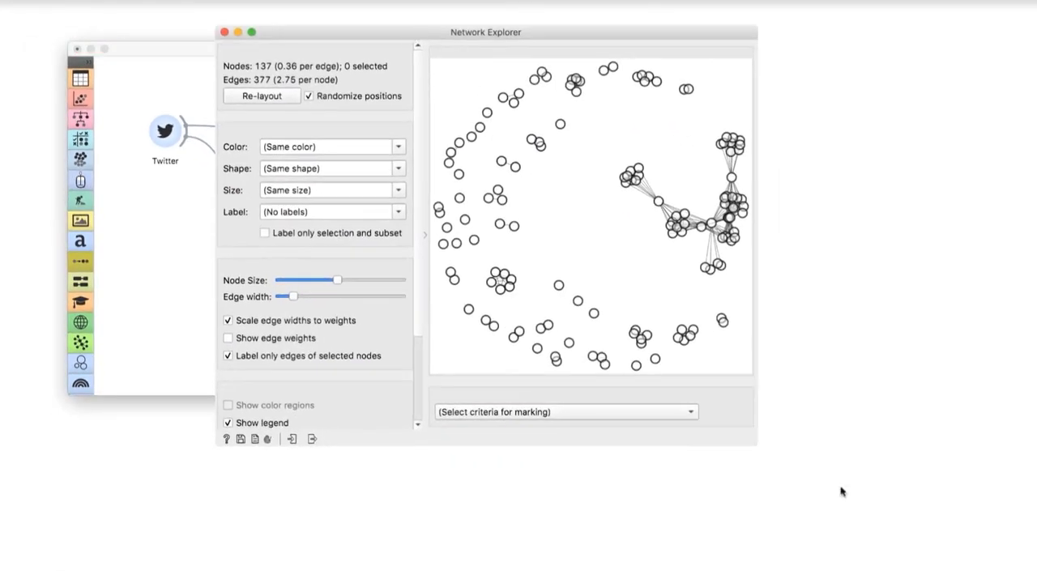
pyautogui.moveTo(758, 444); pyautogui.dragTo(926, 575)
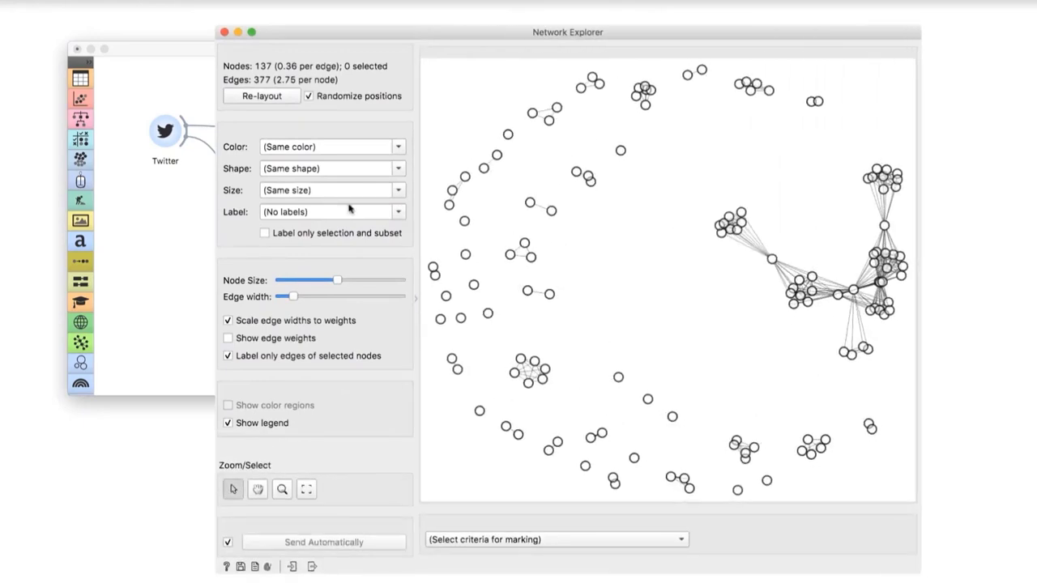
pyautogui.click(298, 193)
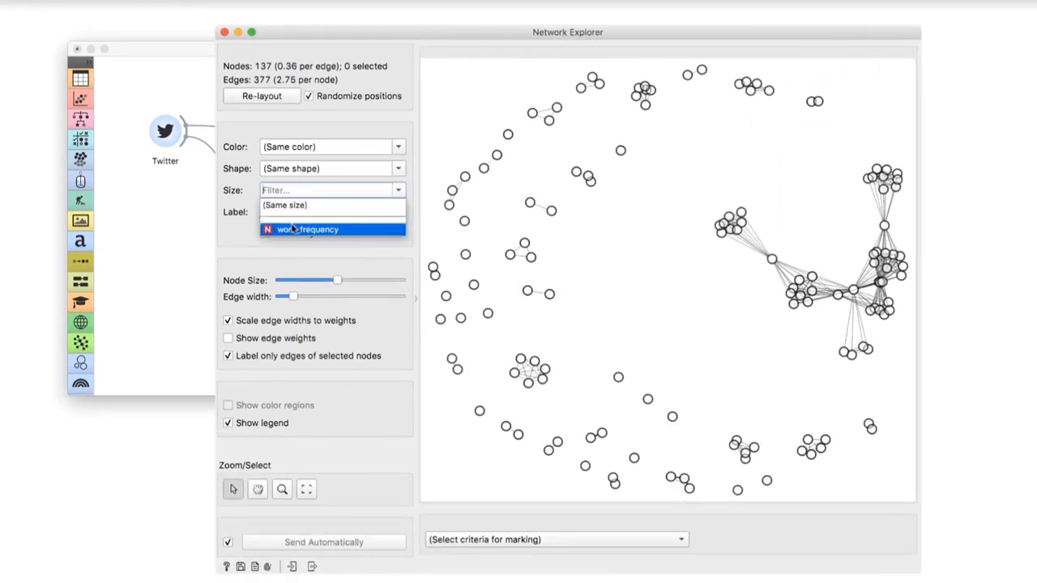
pyautogui.click(294, 229)
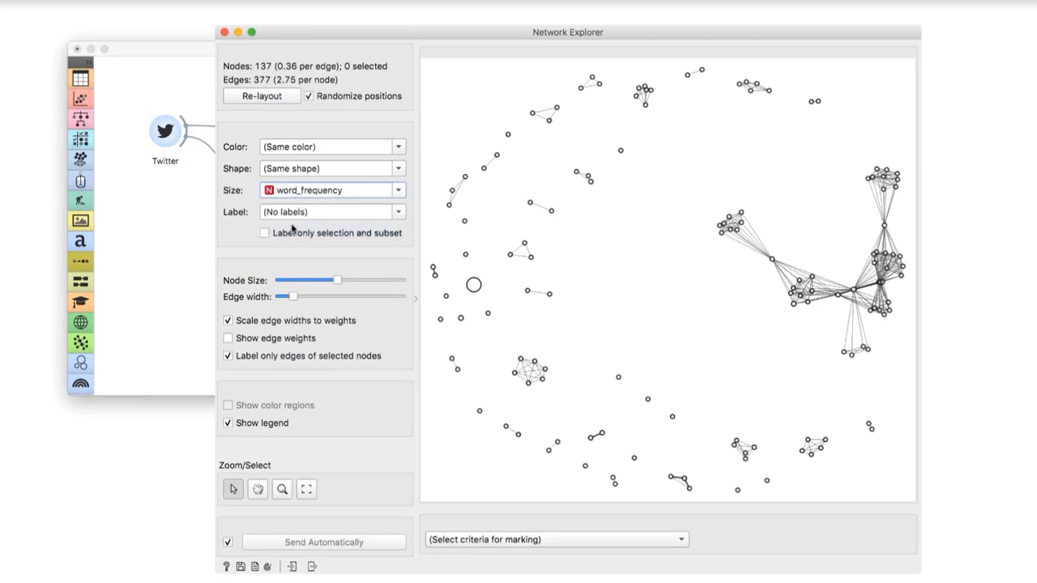
pyautogui.click(395, 214)
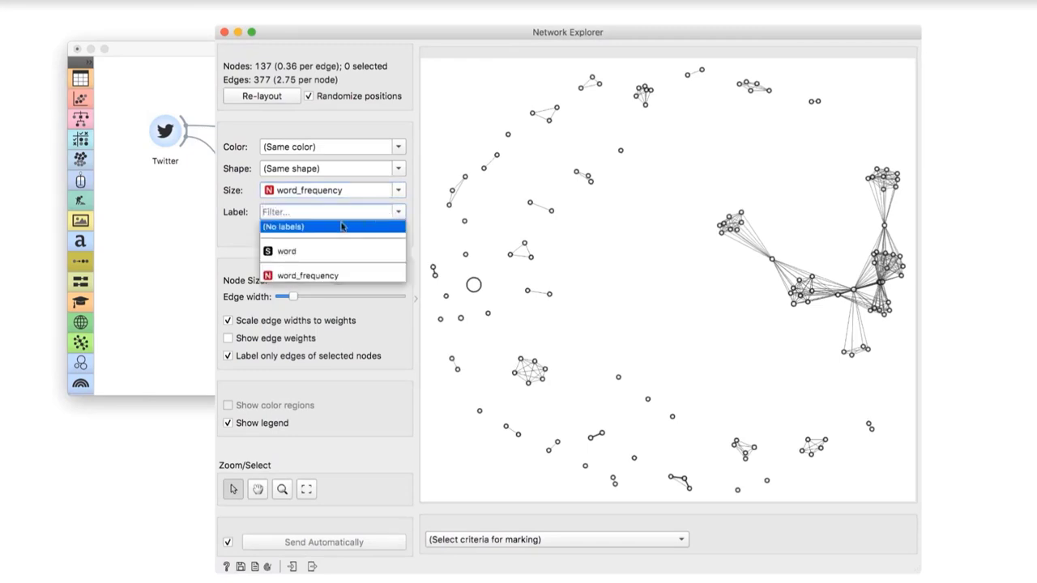
pyautogui.click(291, 252)
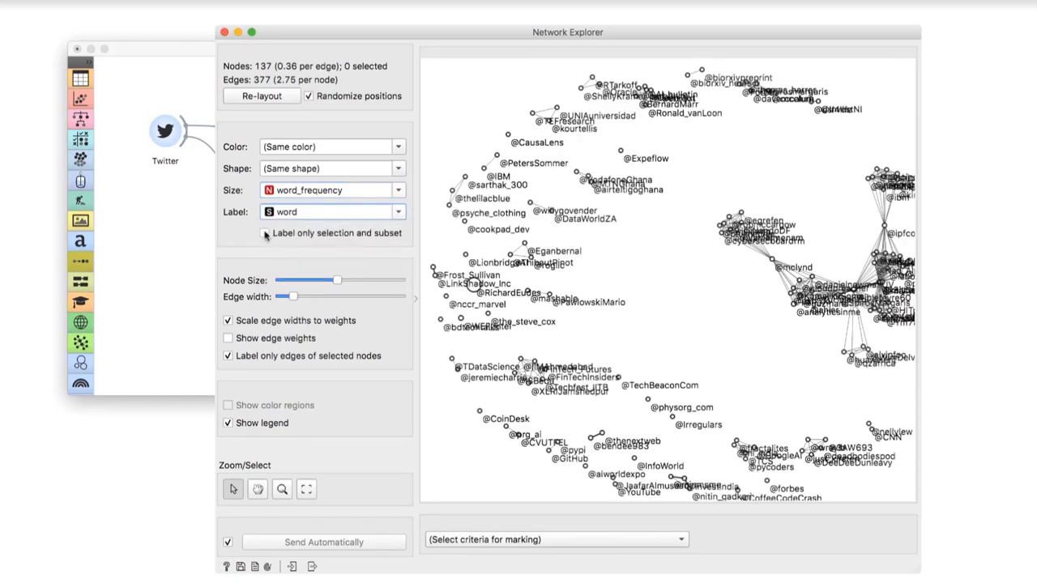
# Step: Label only selected nodes, then select the right-hand clusters and the large isolated node
pyautogui.click(265, 233)
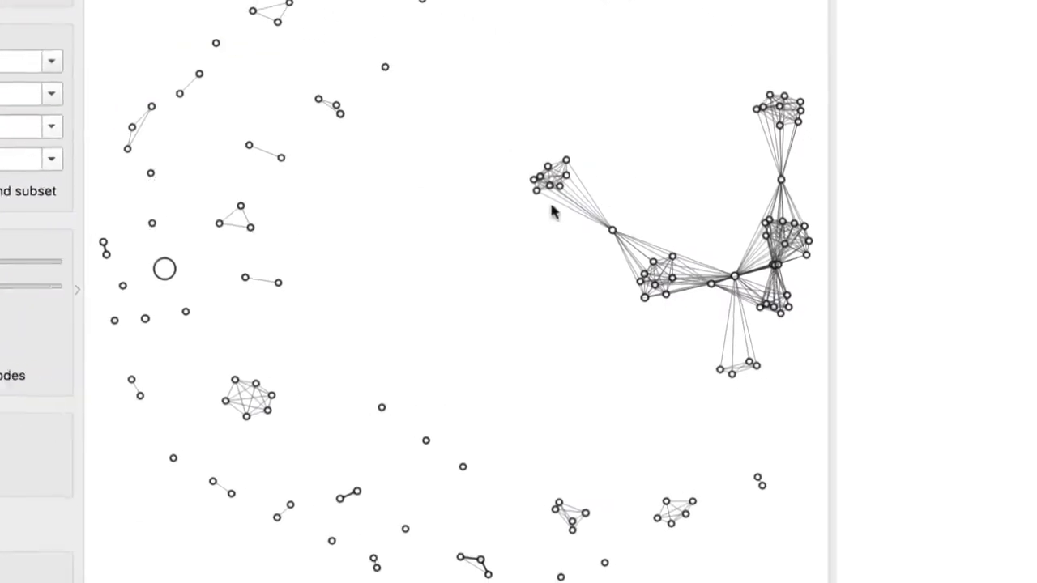
pyautogui.moveTo(700, 166); pyautogui.dragTo(868, 279)
pyautogui.moveTo(748, 260); pyautogui.dragTo(817, 415)
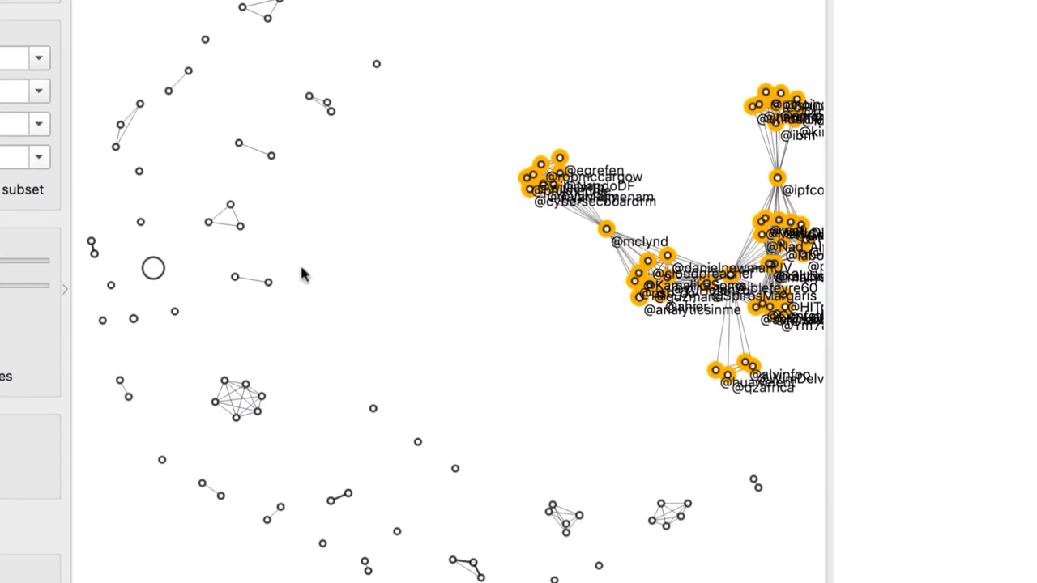
pyautogui.click(153, 269)
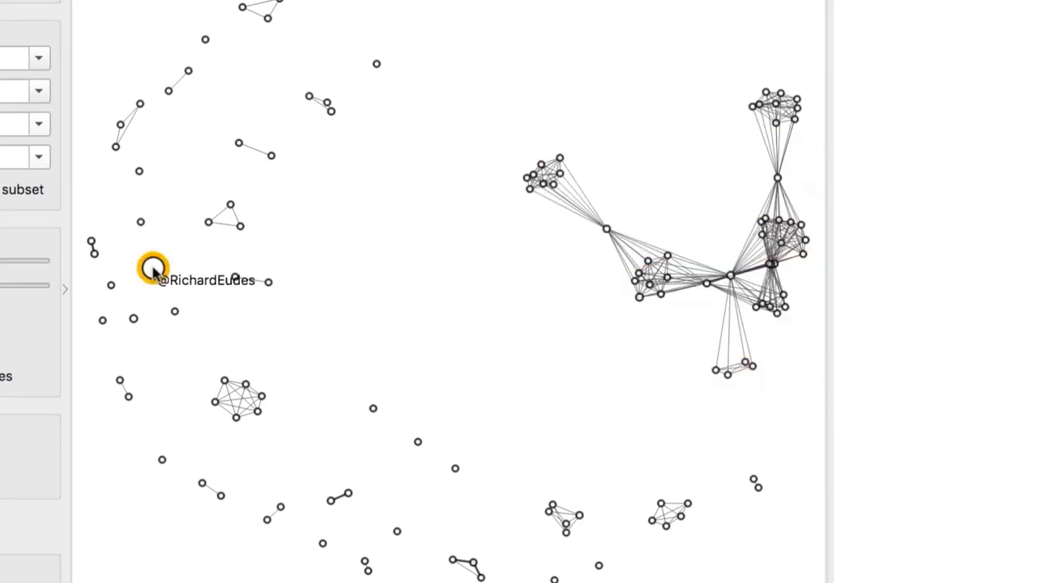
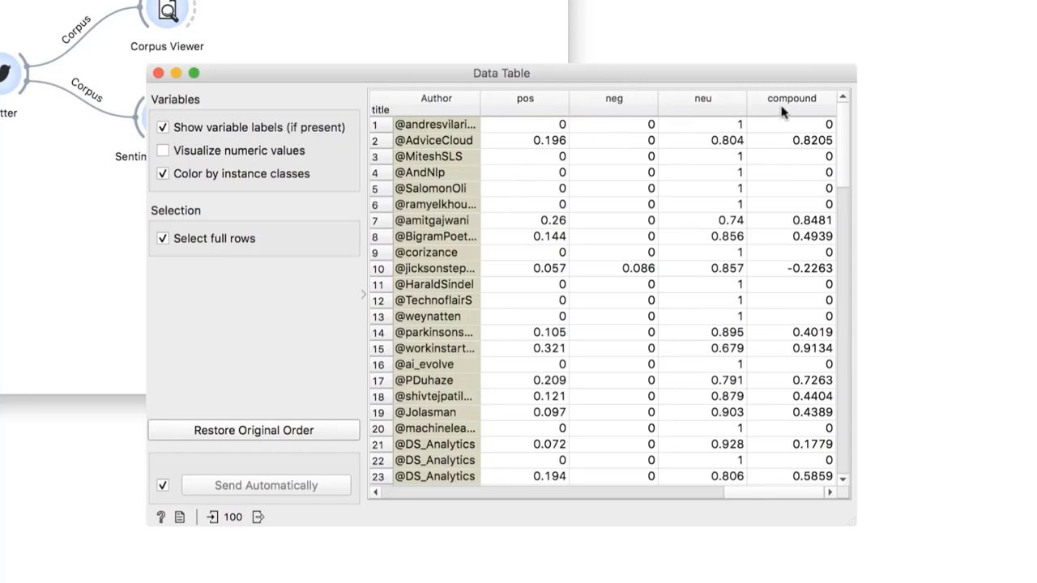
pyautogui.click(783, 104)
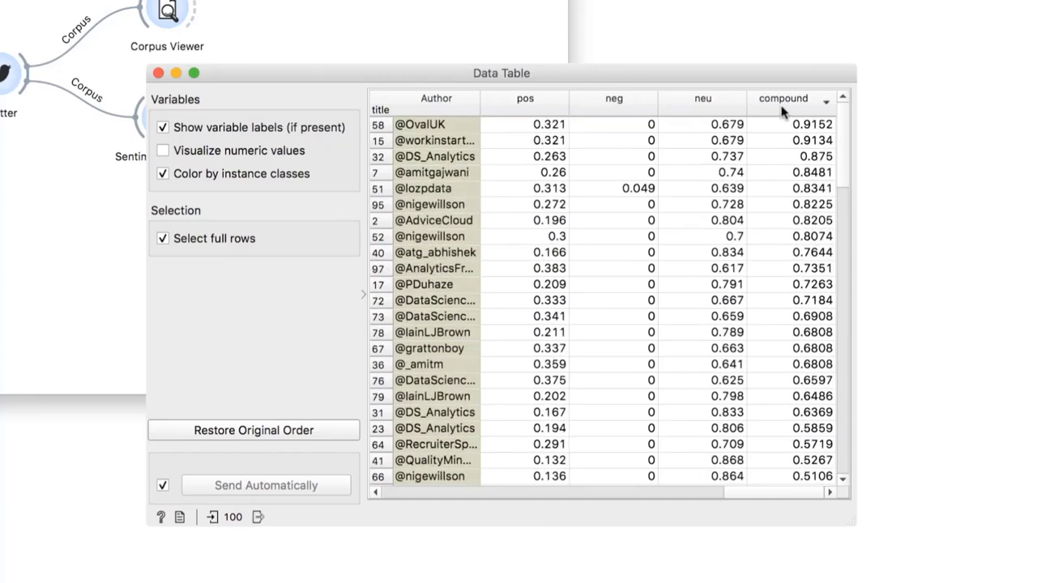
# Step: Sort the table by compound score, then close and delete the Data Table widget
pyautogui.click(158, 72)
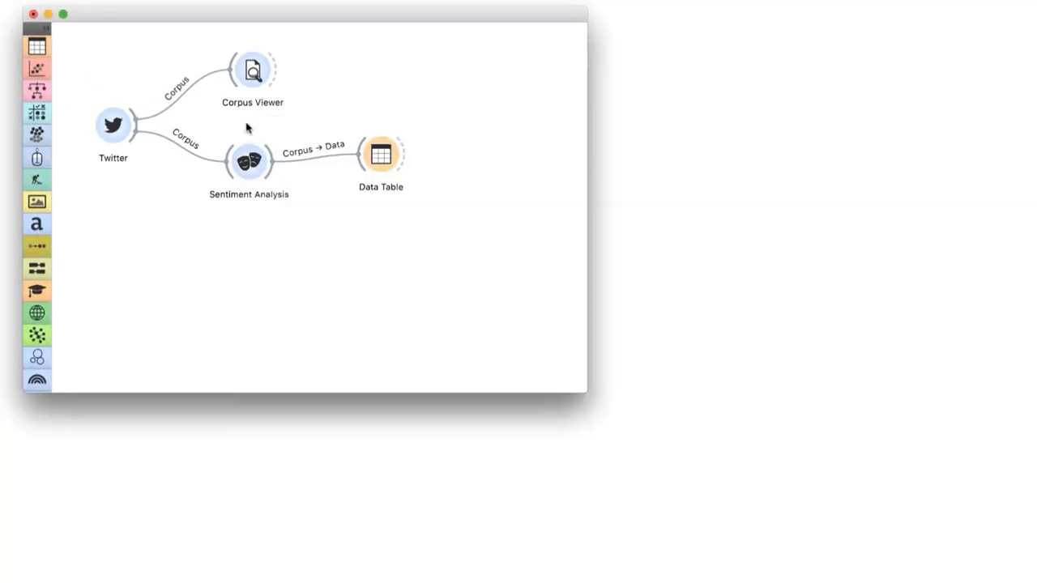
pyautogui.click(378, 159)
pyautogui.press('Delete')
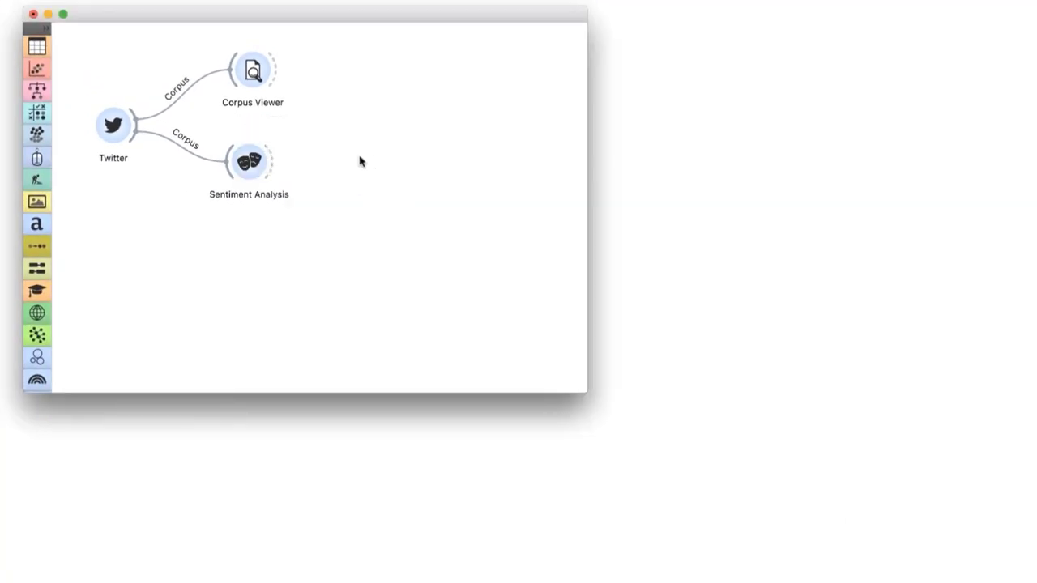
# Step: Add a Heat Map after Sentiment Analysis with Clustering (opt. ordering) rows, selecting the top branch
pyautogui.moveTo(275, 162); pyautogui.dragTo(324, 166)
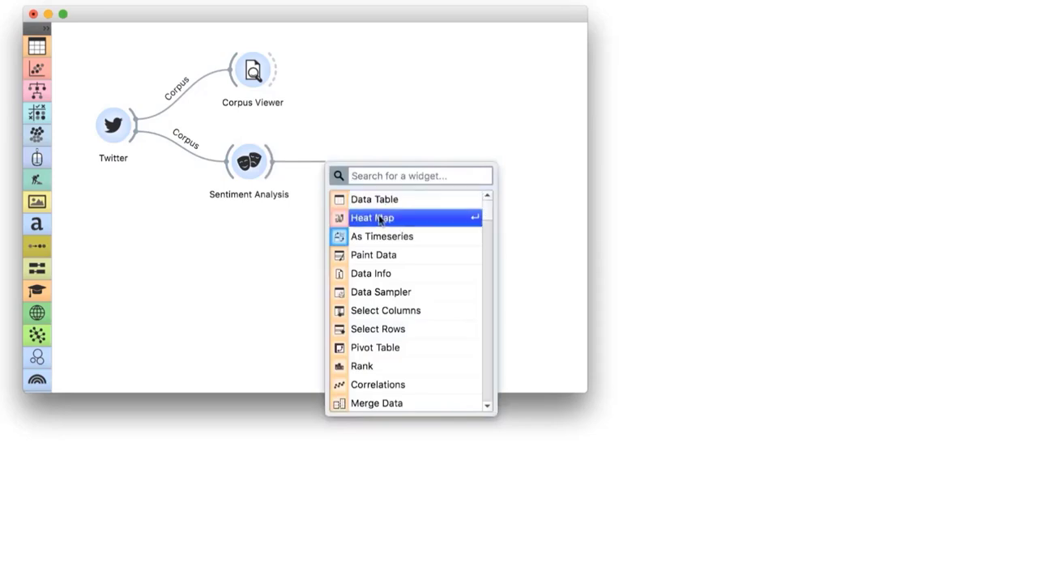
pyautogui.click(373, 218)
pyautogui.doubleClick(347, 162)
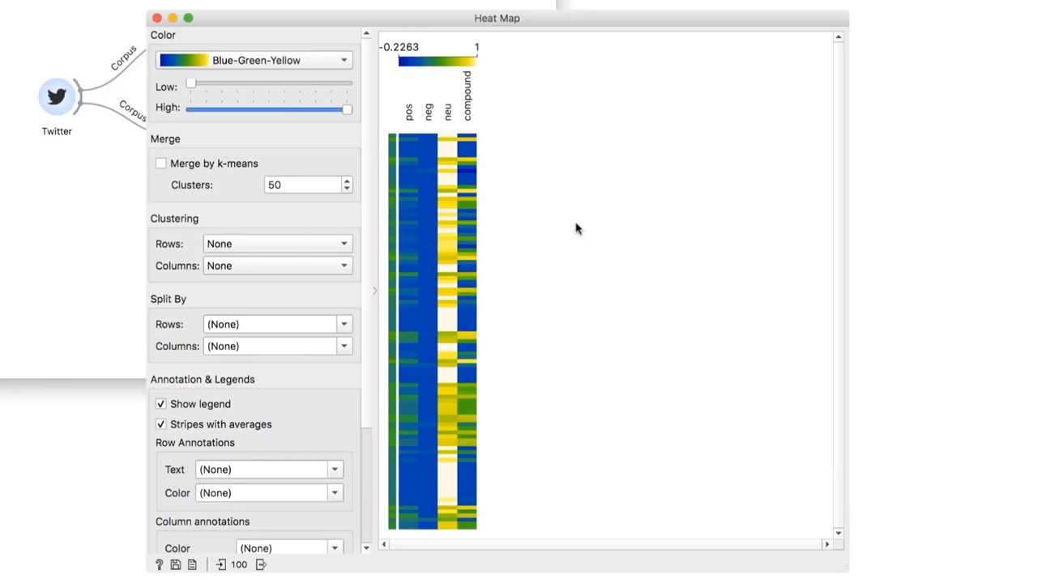
pyautogui.click(321, 247)
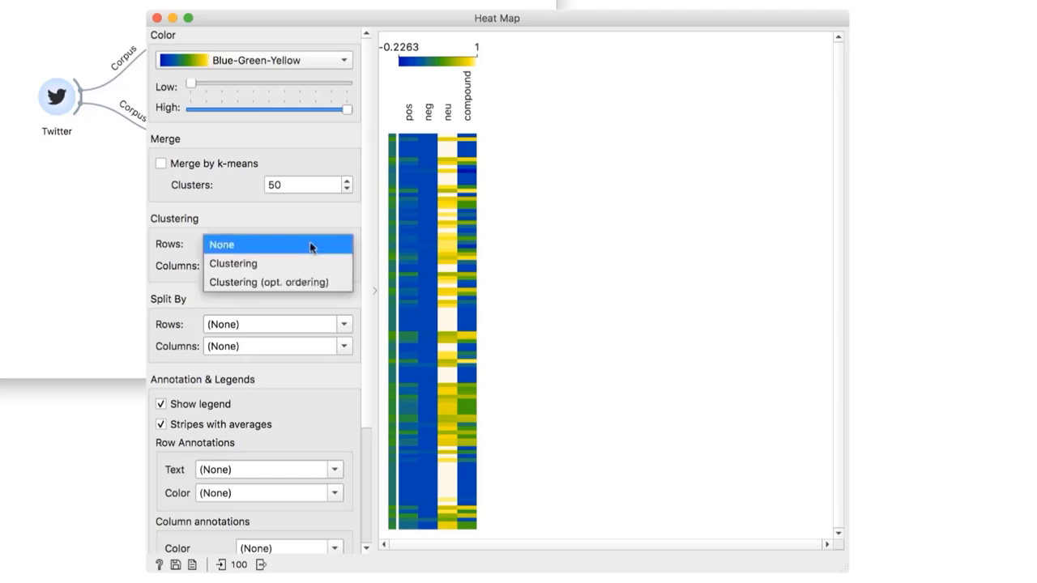
pyautogui.click(262, 282)
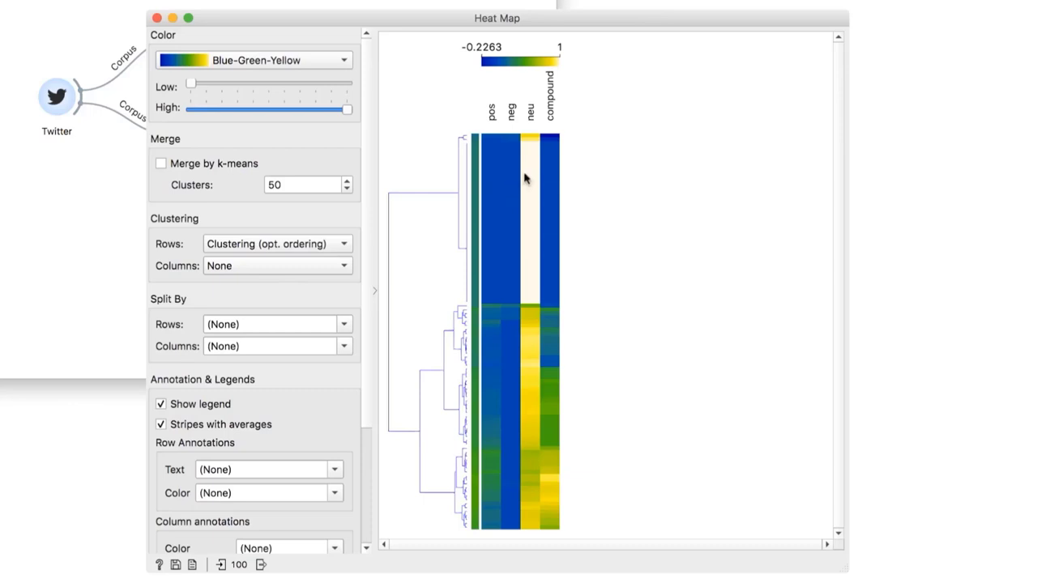
pyautogui.moveTo(533, 141)
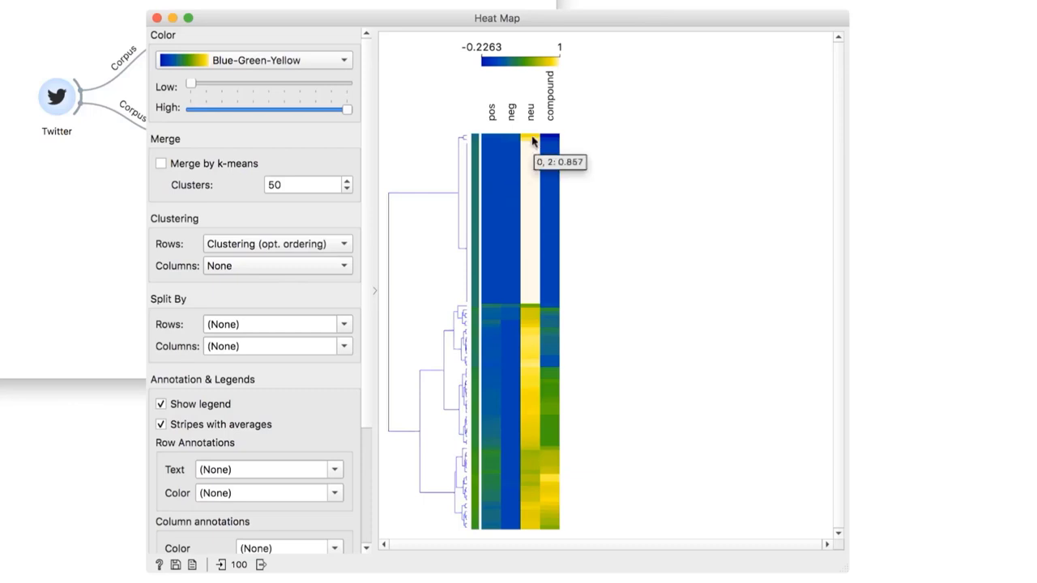
pyautogui.moveTo(533, 421)
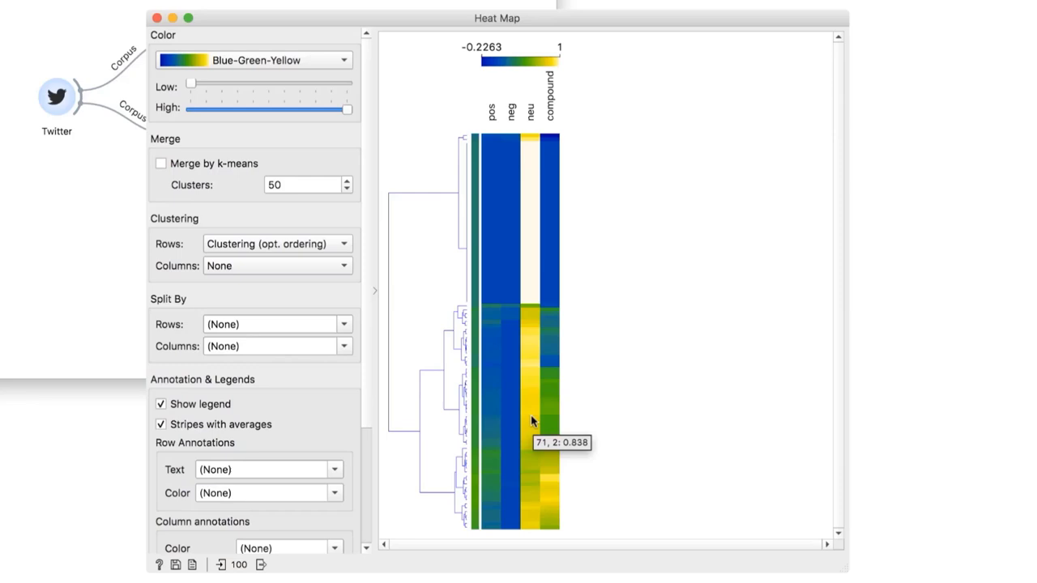
pyautogui.click(464, 141)
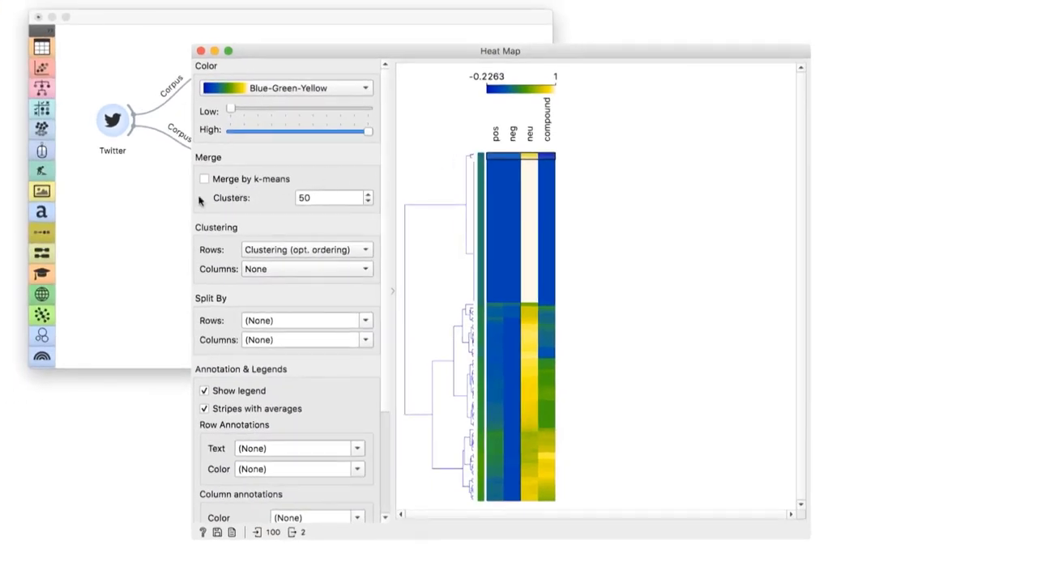
# Step: Add a Corpus Viewer on the Heat Map output and widen its tweet content pane
pyautogui.click(156, 209)
pyautogui.moveTo(351, 155); pyautogui.dragTo(429, 156)
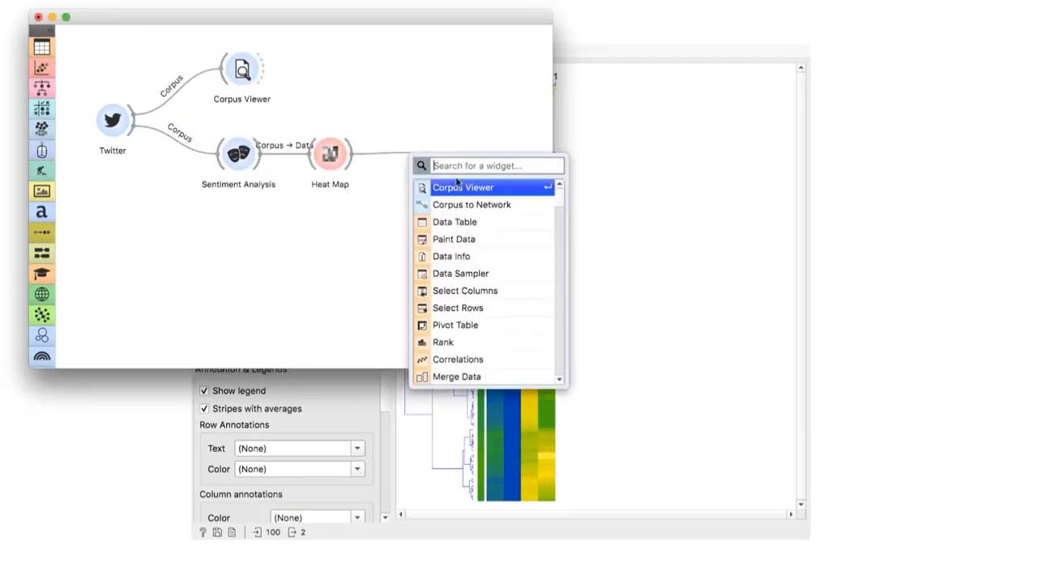
pyautogui.press('Return')
pyautogui.doubleClick(431, 154)
pyautogui.moveTo(493, 70); pyautogui.dragTo(493, 88)
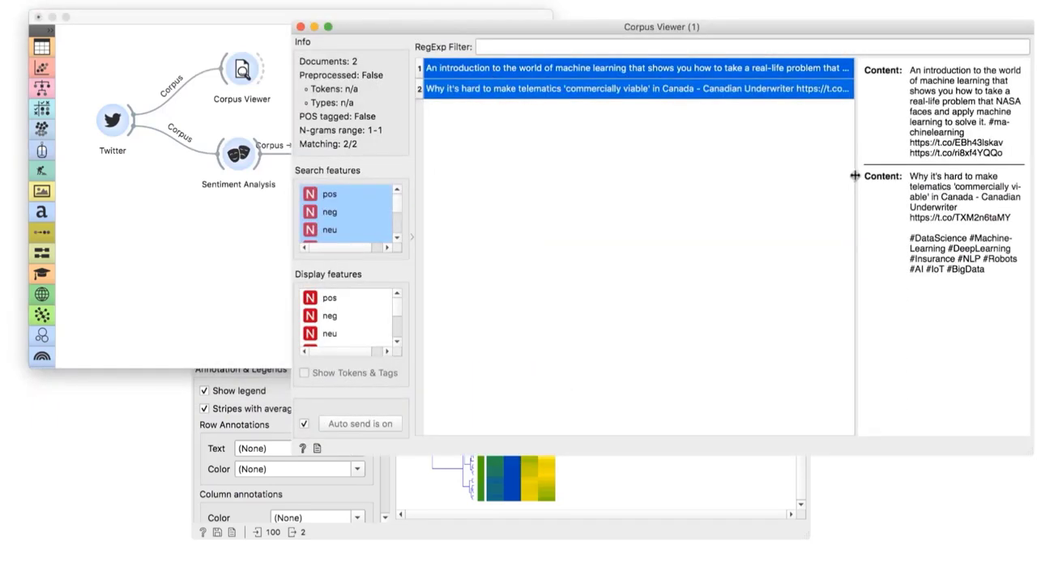
pyautogui.moveTo(855, 176); pyautogui.dragTo(645, 176)
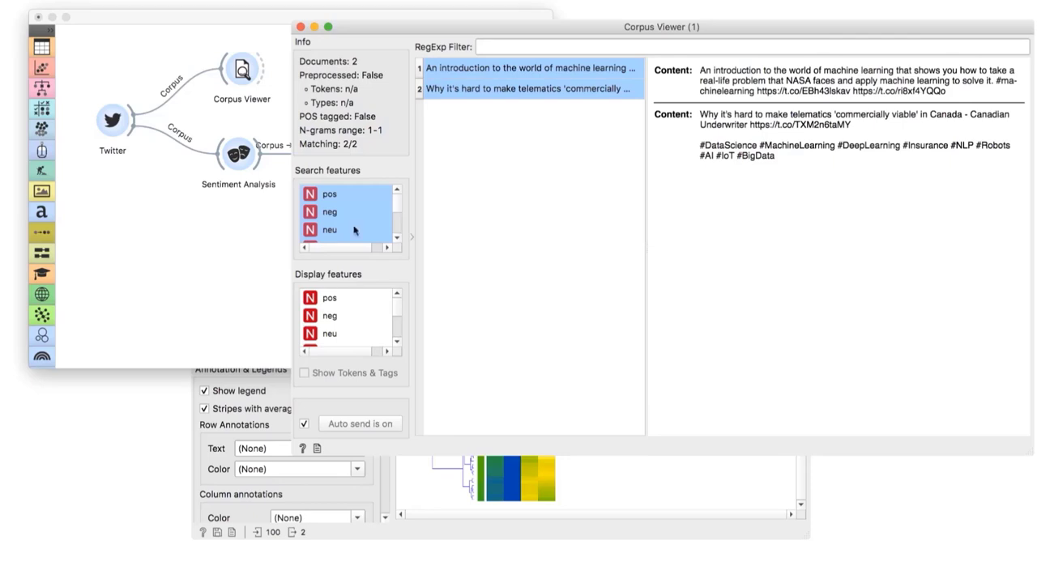
# Step: Select the 21-row bottom cluster in the Heat Map and show all its tweets in Corpus Viewer
pyautogui.click(282, 400)
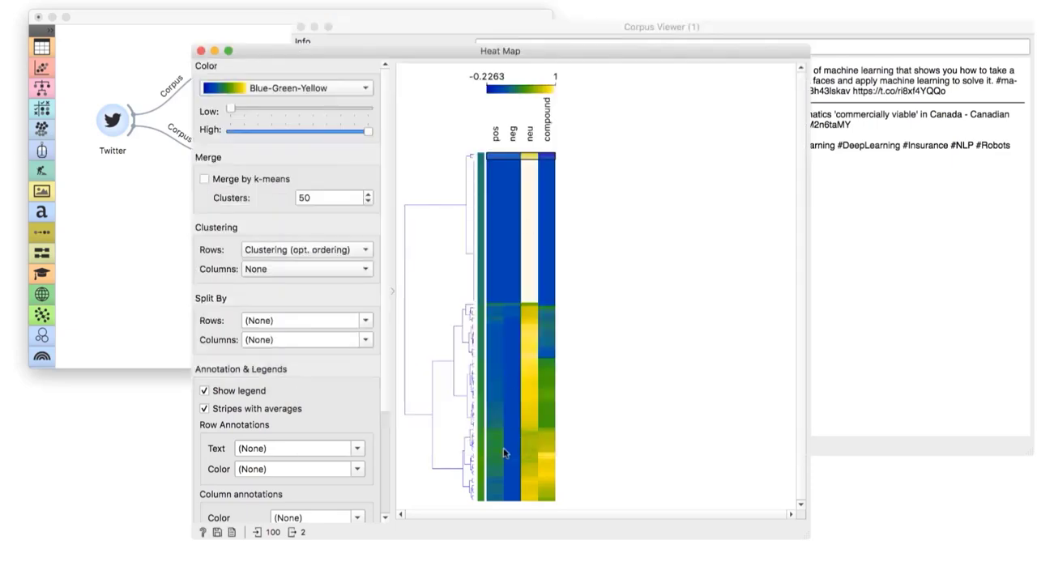
pyautogui.click(471, 489)
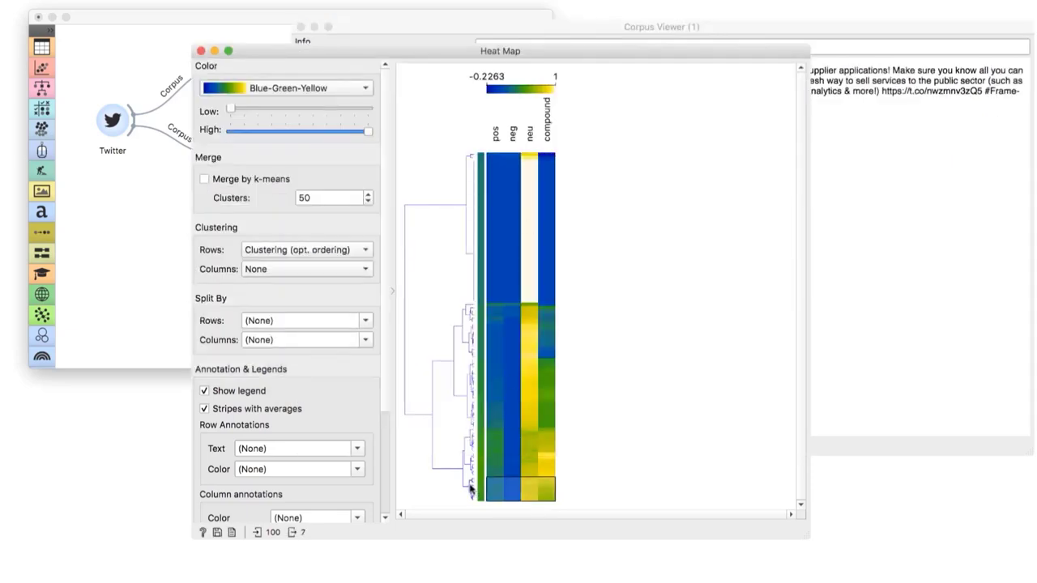
pyautogui.click(466, 481)
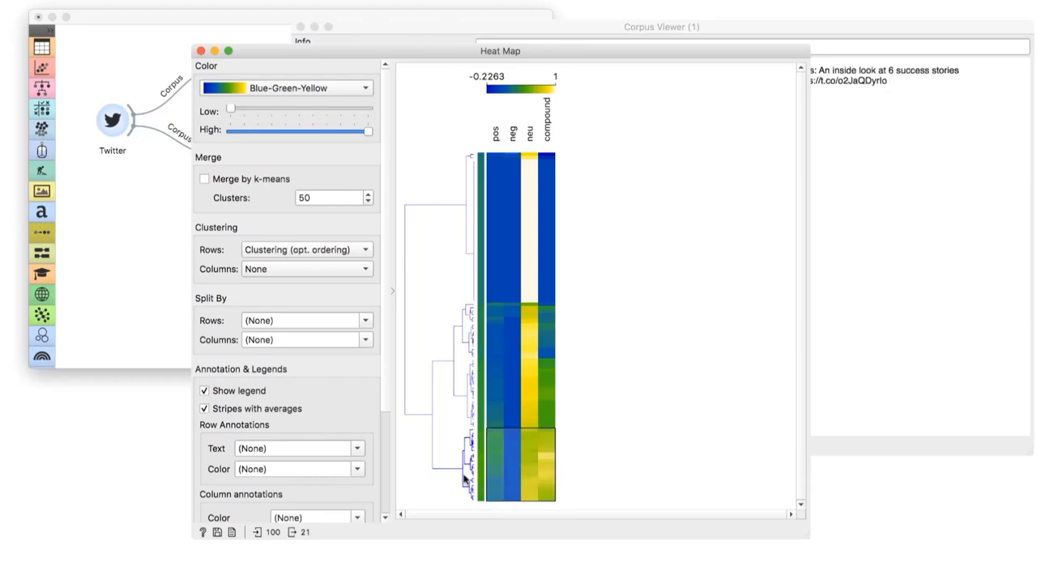
pyautogui.click(831, 29)
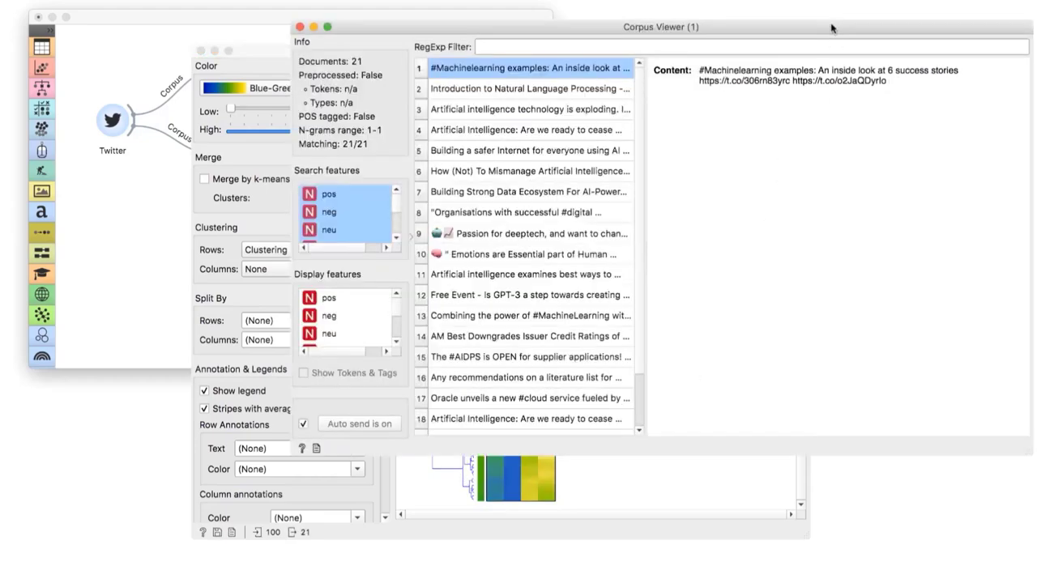
pyautogui.click(491, 70)
pyautogui.press('super+a')
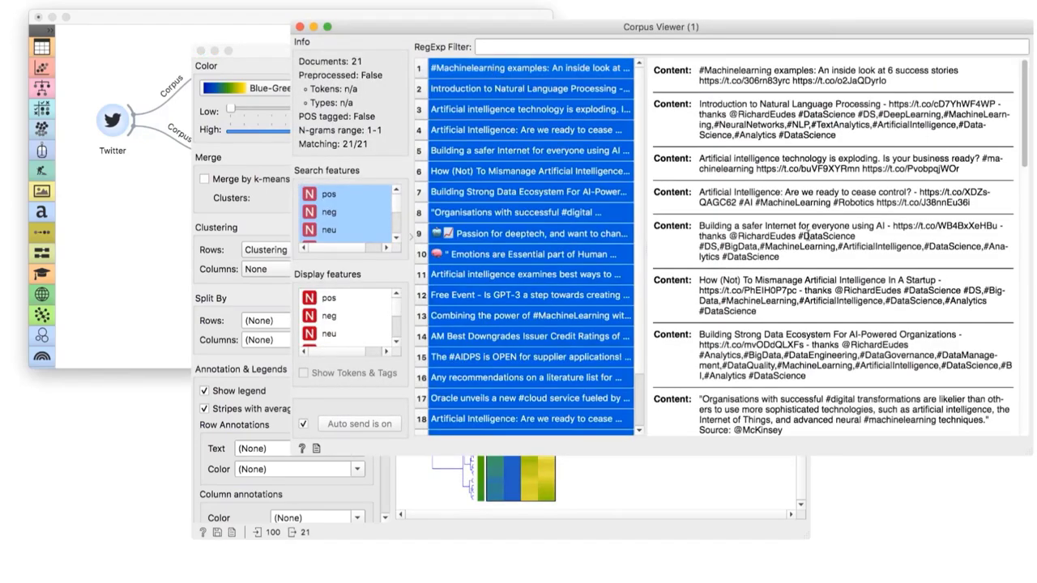
pyautogui.scroll(-3, 808, 235)
pyautogui.scroll(-1, 807, 235)
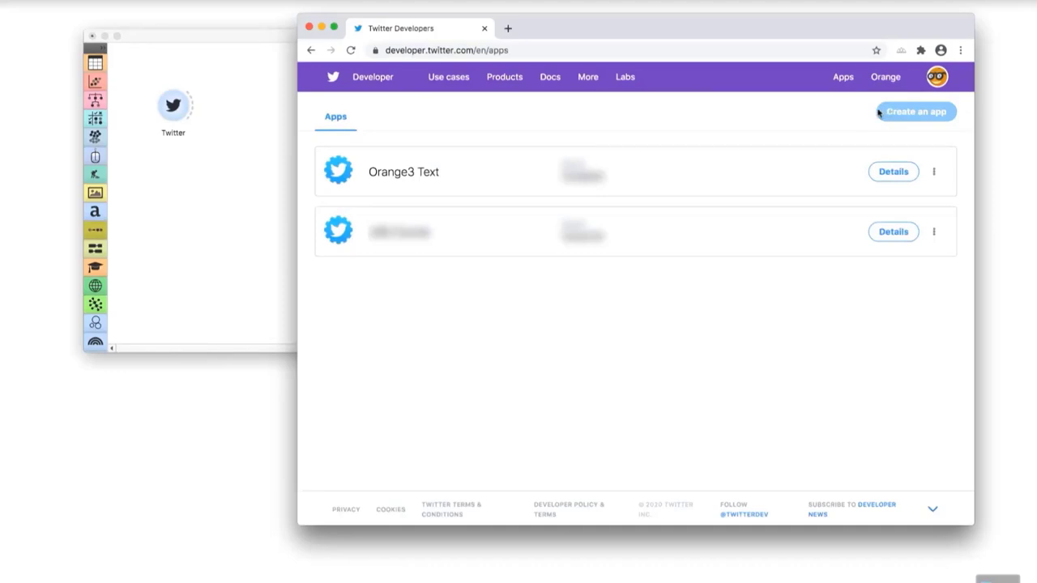
# Step: Show the Orange3 Text app's Keys and tokens page and select its API key value
pyautogui.click(889, 172)
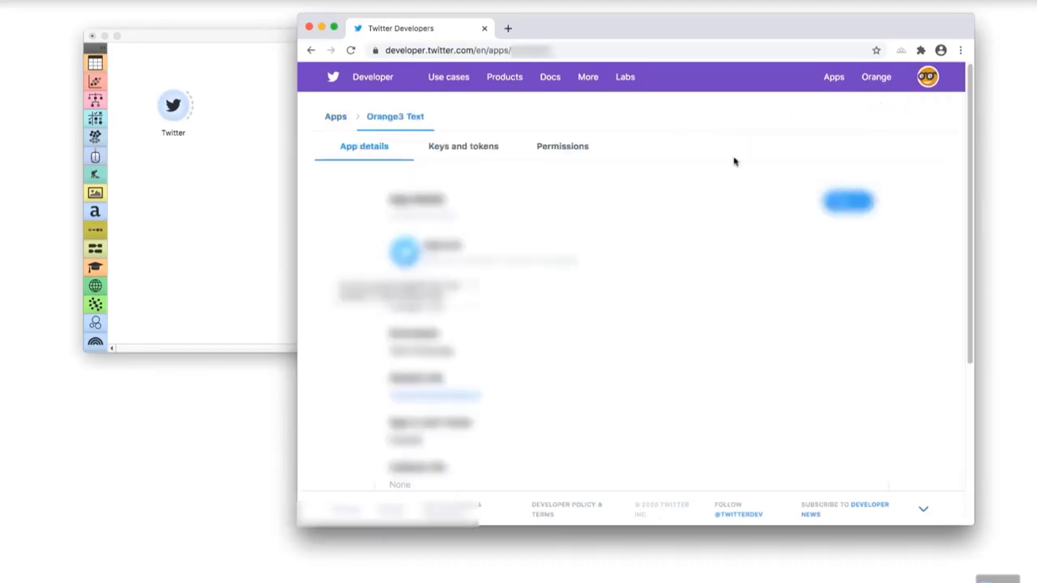
pyautogui.click(481, 146)
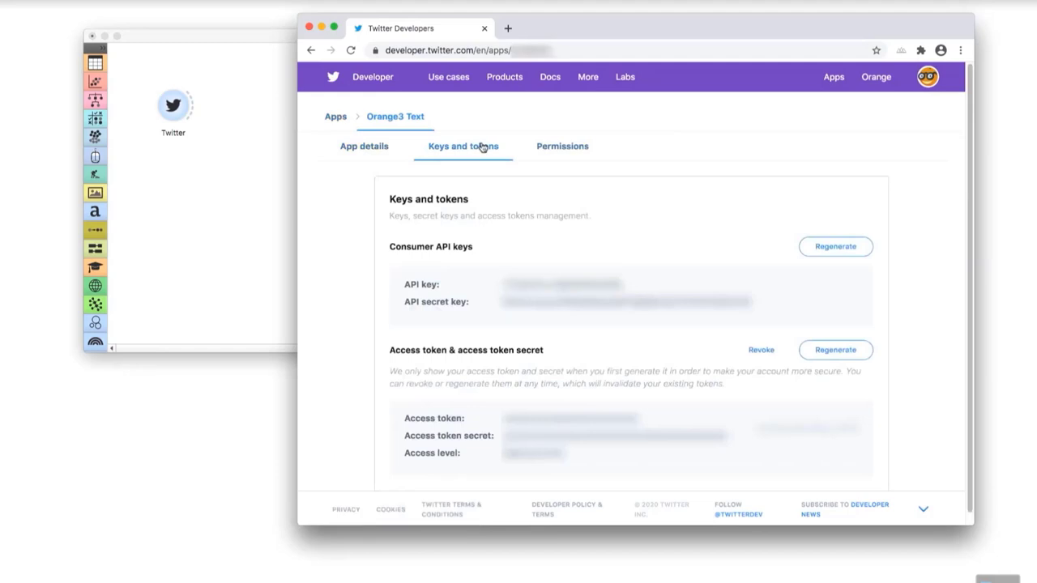
pyautogui.doubleClick(607, 282)
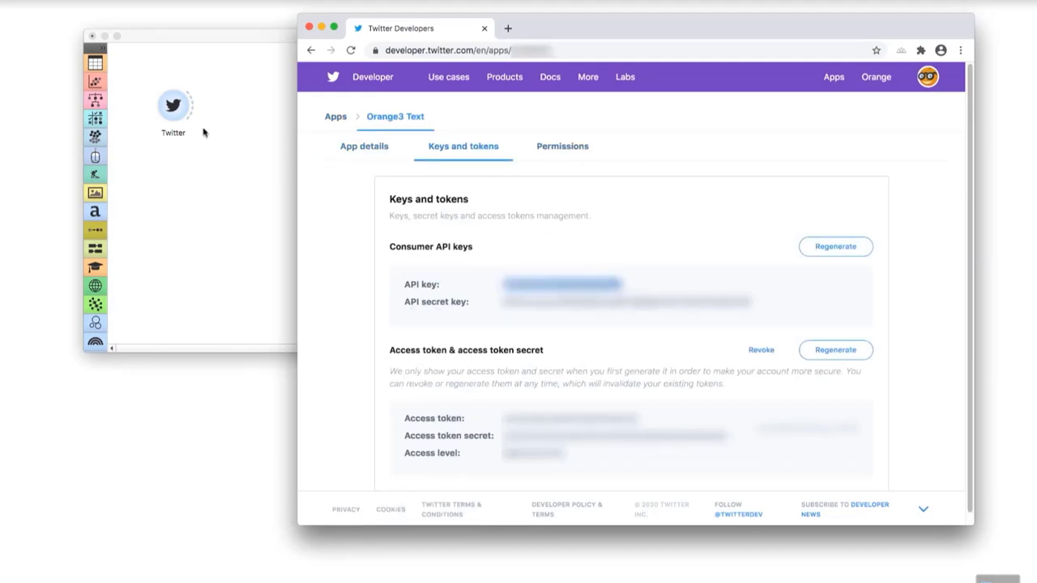
pyautogui.doubleClick(166, 113)
# Step: Enter and confirm the Twitter API credentials in the Twitter widget
pyautogui.click(189, 193)
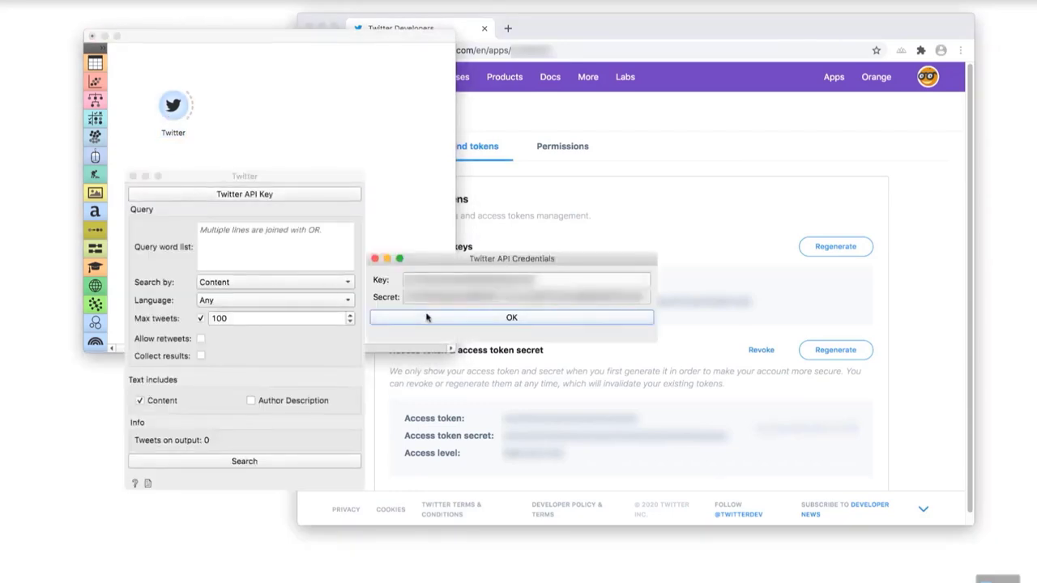
pyautogui.click(428, 317)
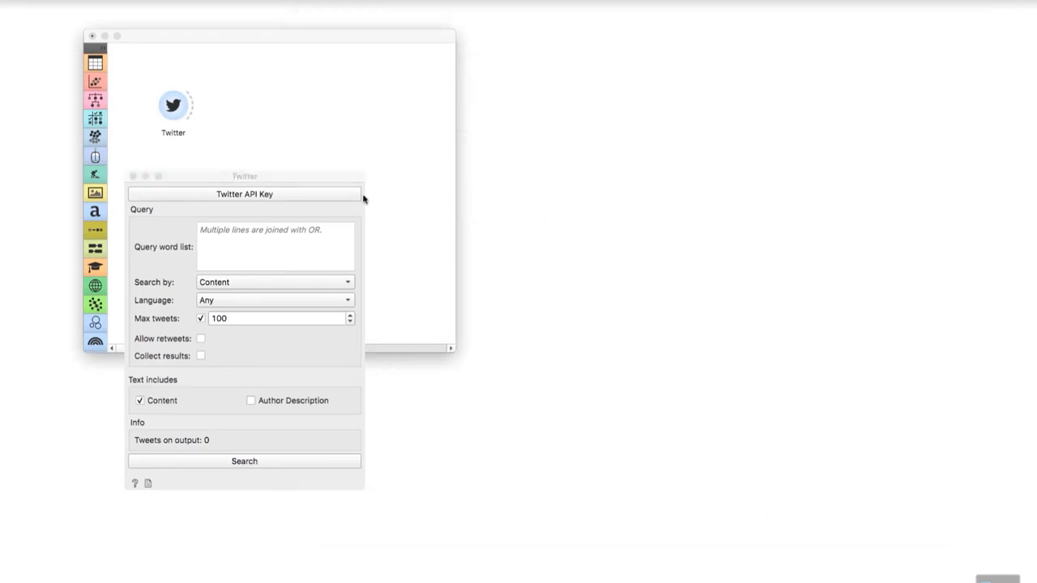
pyautogui.moveTo(331, 178); pyautogui.dragTo(548, 100)
# Step: Search for '#machinelearning' tweets in English, fetching 100 tweets
pyautogui.click(621, 176)
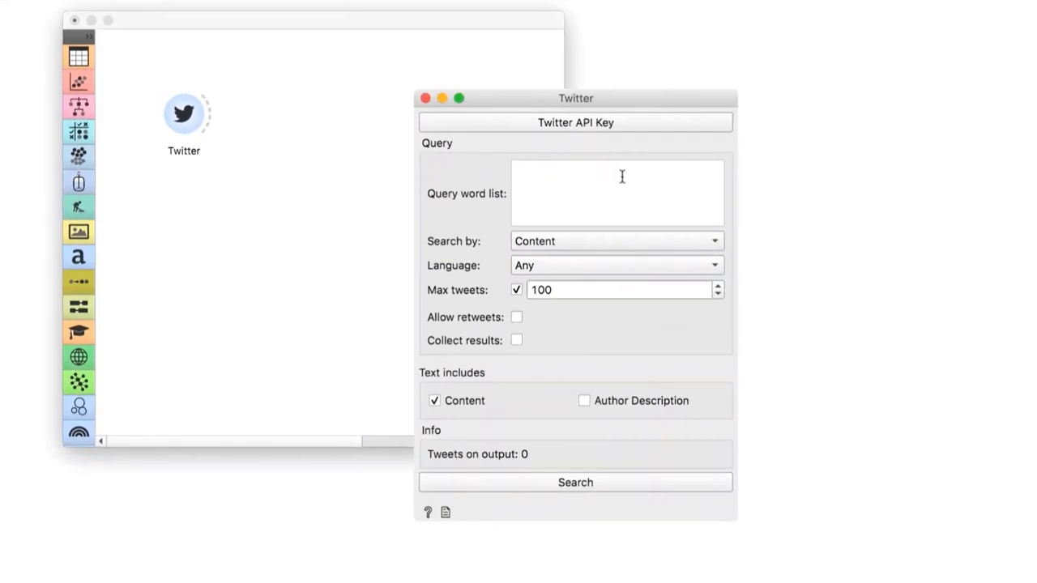
pyautogui.write('#machinelearning')
pyautogui.click(570, 267)
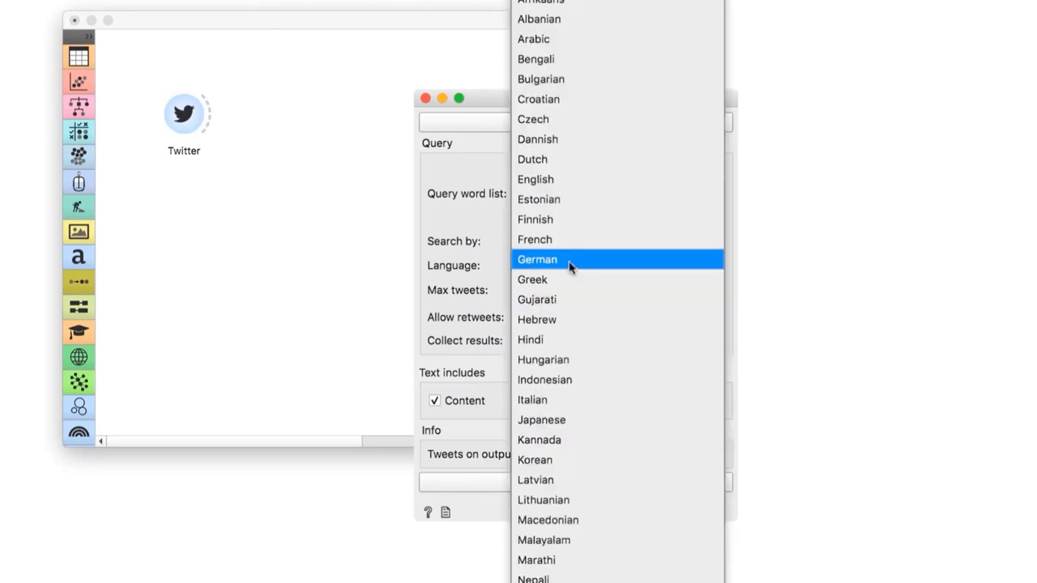
pyautogui.click(569, 180)
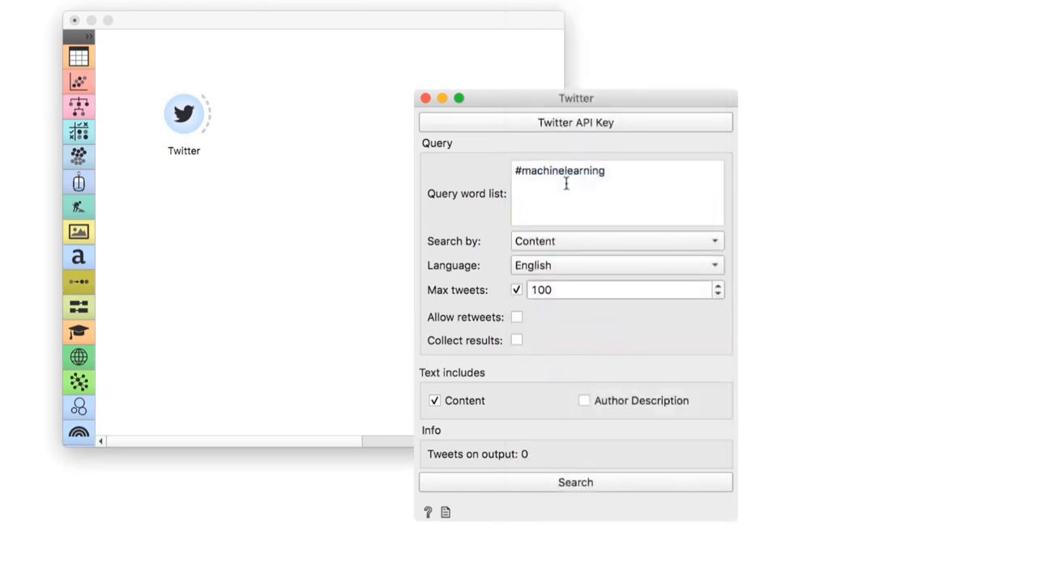
pyautogui.click(566, 293)
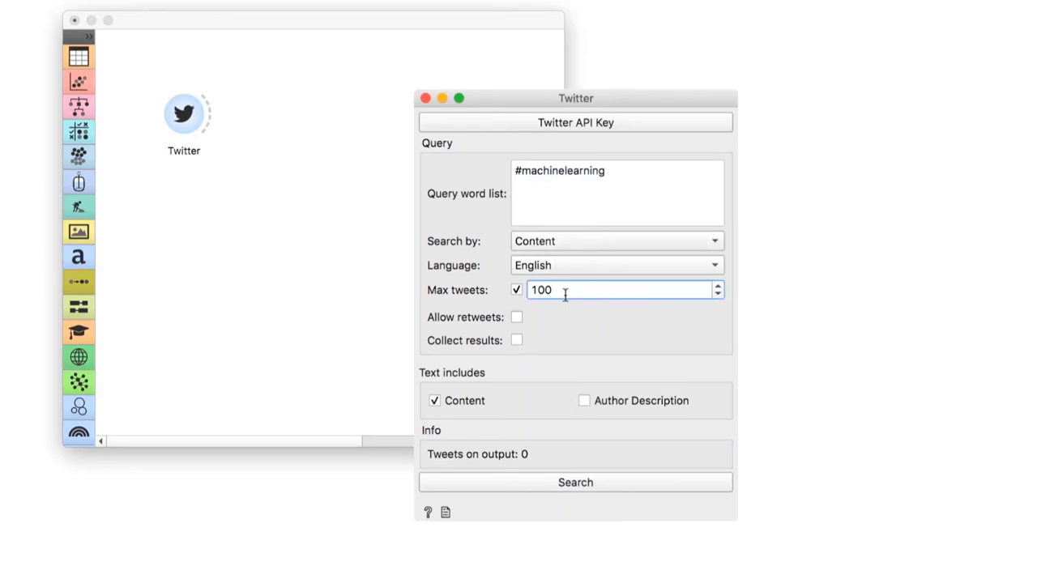
pyautogui.click(573, 491)
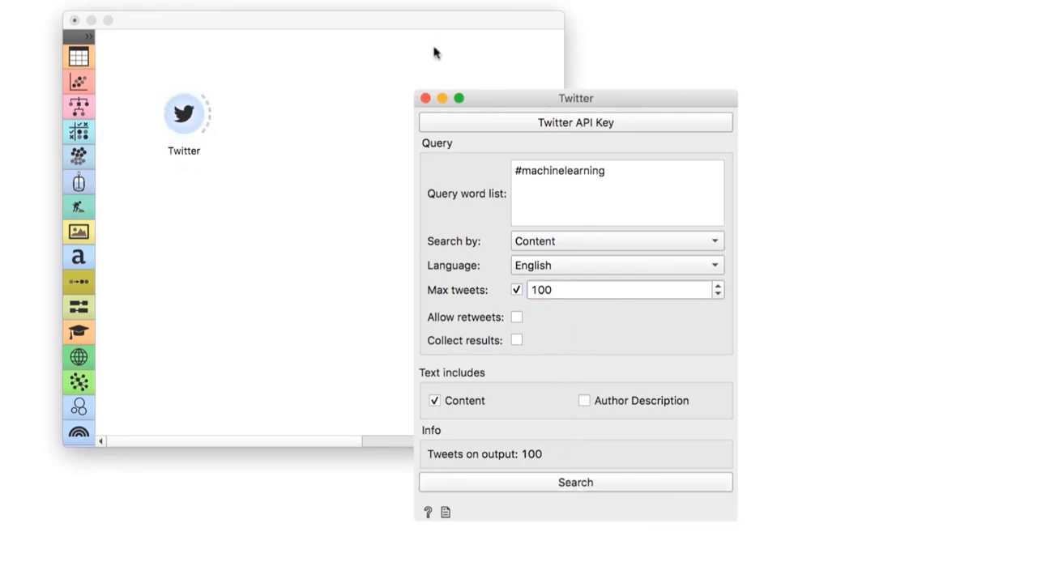
pyautogui.click(426, 98)
# Step: Connect a Corpus Viewer to the Twitter widget's output
pyautogui.moveTo(217, 115); pyautogui.dragTo(322, 121)
pyautogui.write('cor')
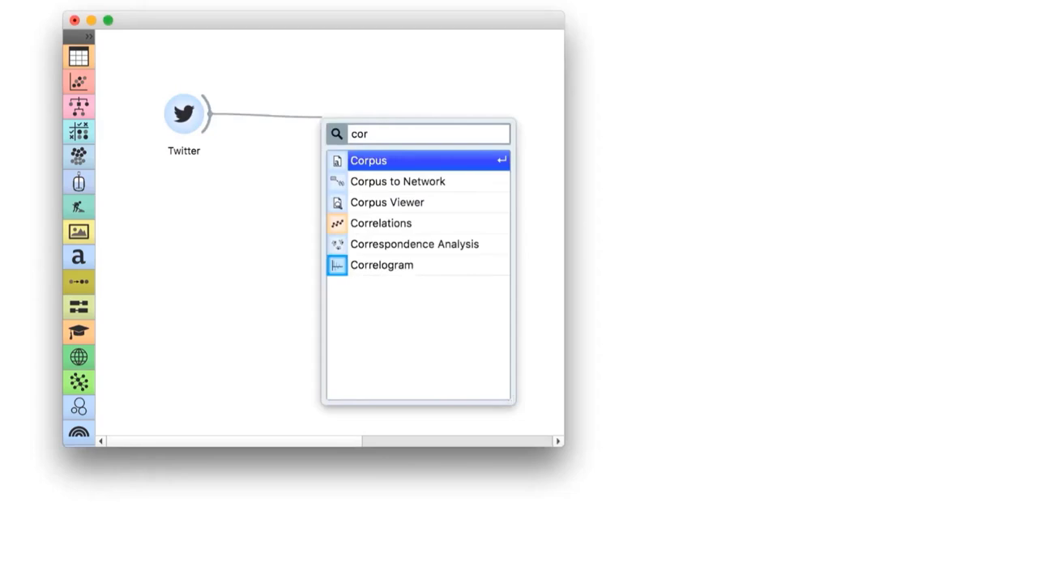
pyautogui.press('Down')
pyautogui.press('Down')
pyautogui.press('Return')
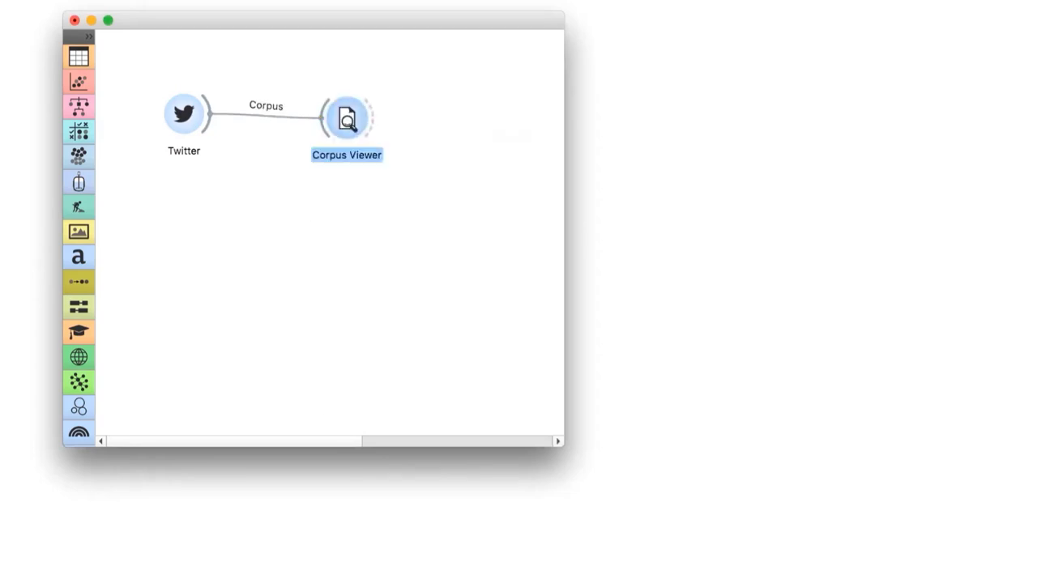
# Step: Widen Corpus Viewer, display only Content, select all 100 tweets and scroll through their texts
pyautogui.doubleClick(348, 119)
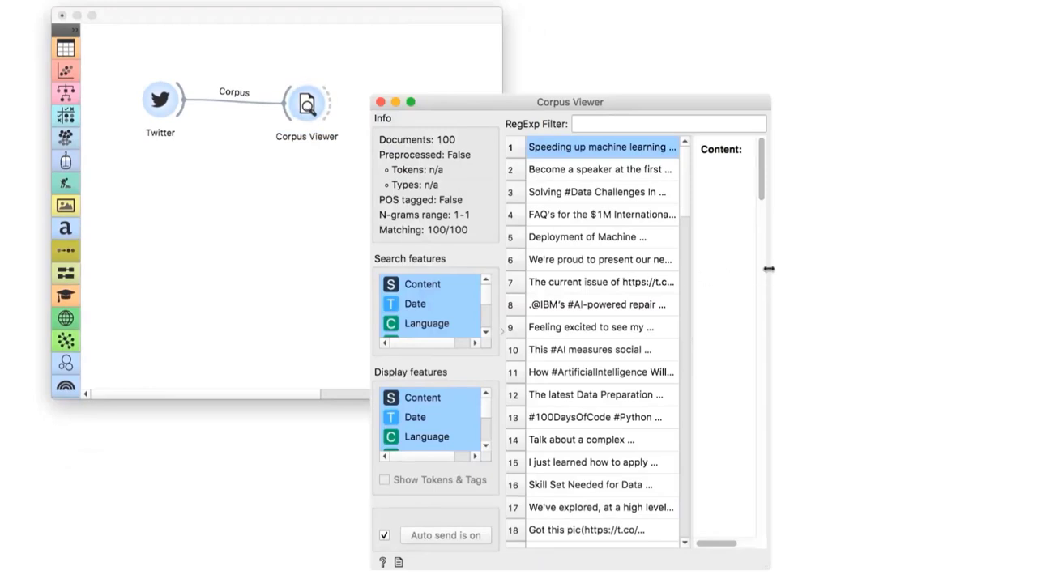
pyautogui.moveTo(771, 271); pyautogui.dragTo(979, 255)
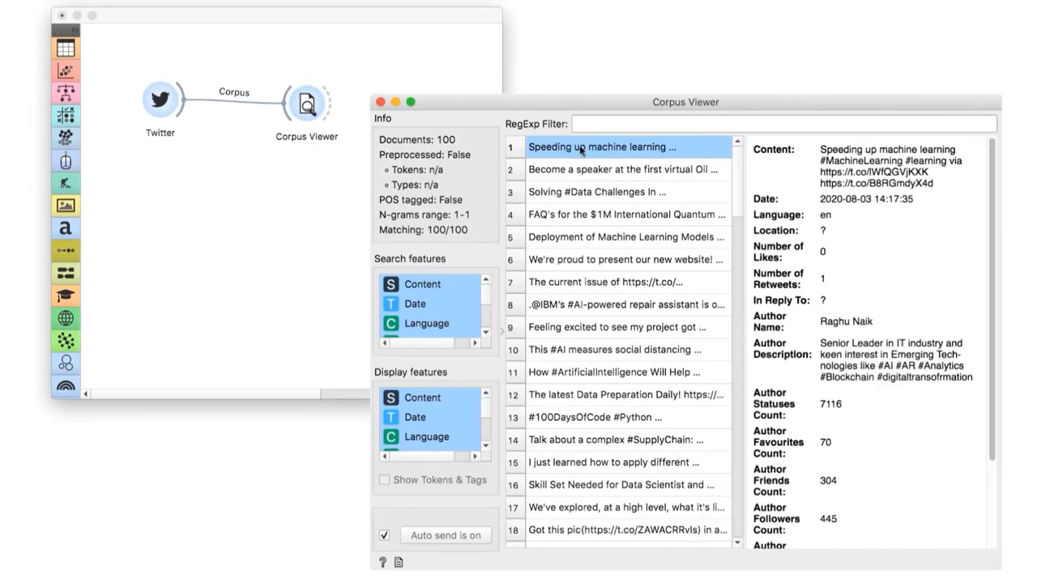
pyautogui.click(420, 397)
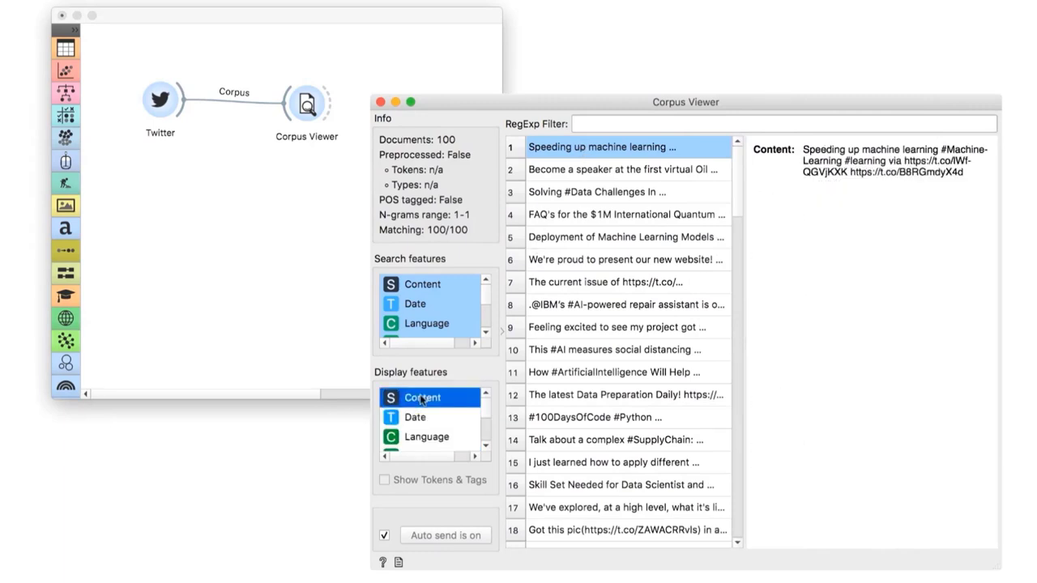
pyautogui.click(604, 154)
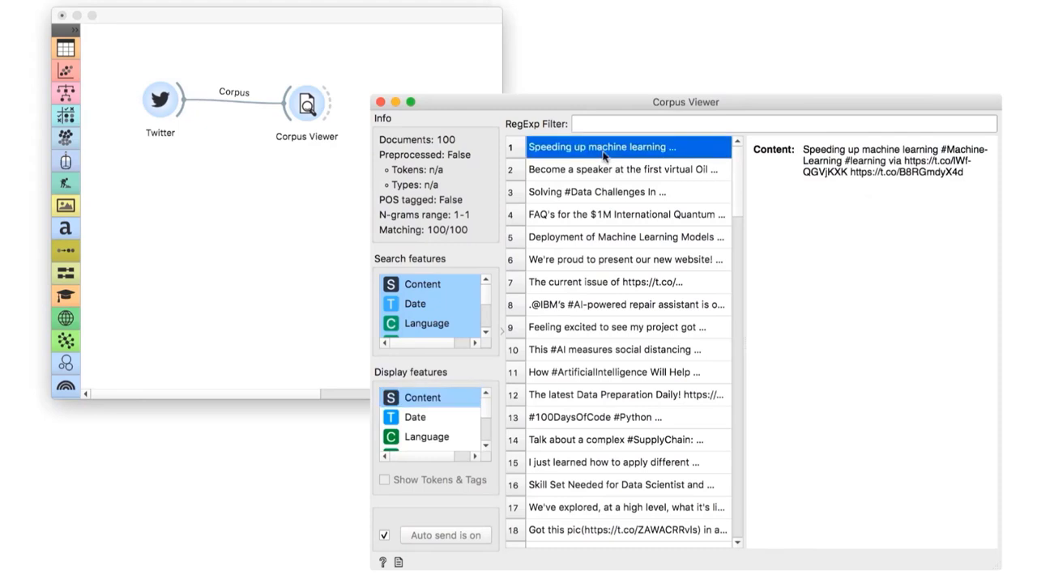
pyautogui.press('super+a')
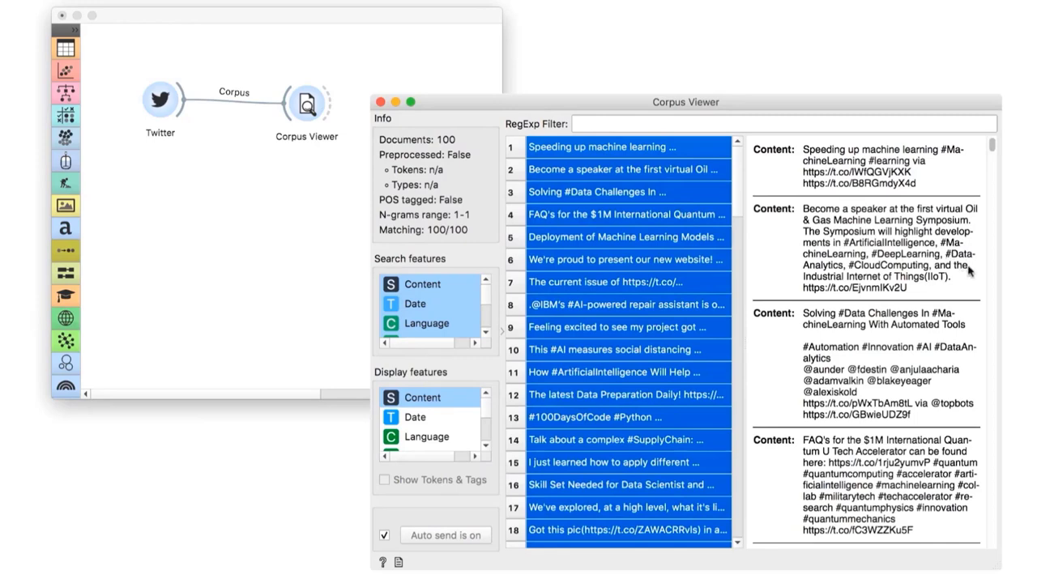
pyautogui.scroll(-3, 970, 271)
pyautogui.scroll(-7, 970, 271)
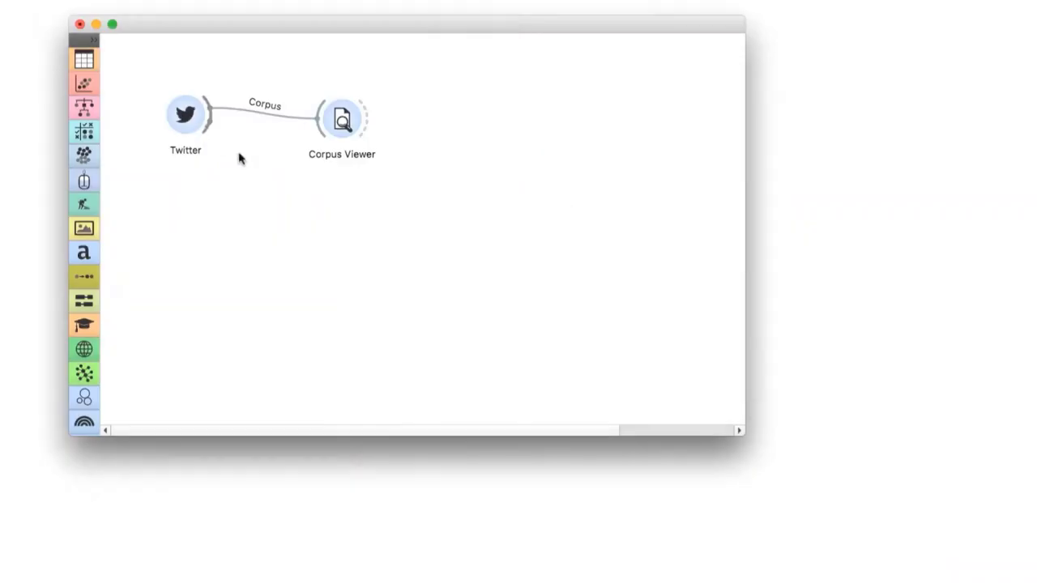
# Step: Add a Word Cloud fed by the Twitter widget and view its cloud of tweet words
pyautogui.moveTo(213, 119); pyautogui.dragTo(354, 231)
pyautogui.write('w')
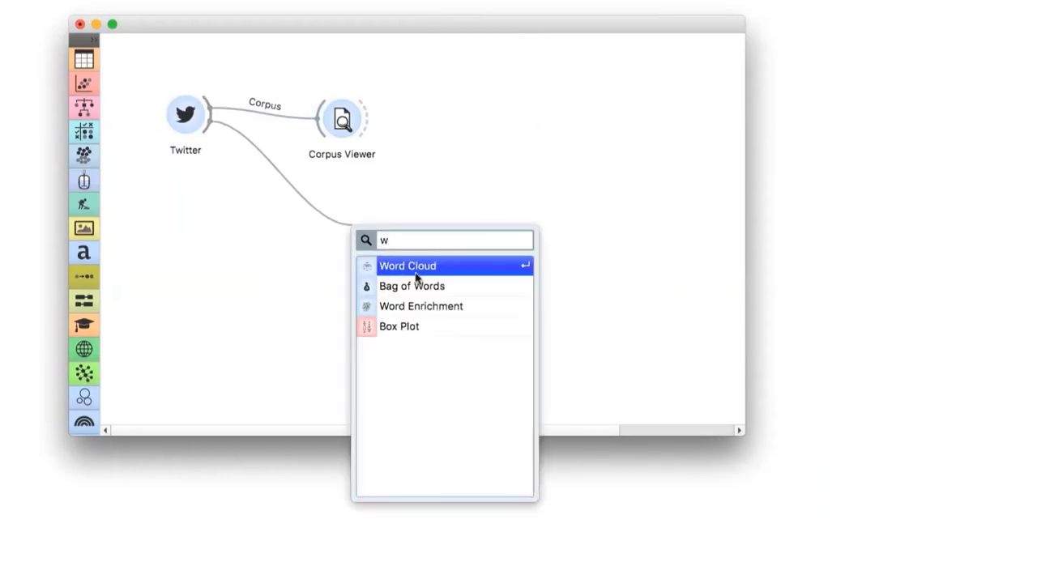
pyautogui.click(418, 271)
pyautogui.doubleClick(369, 232)
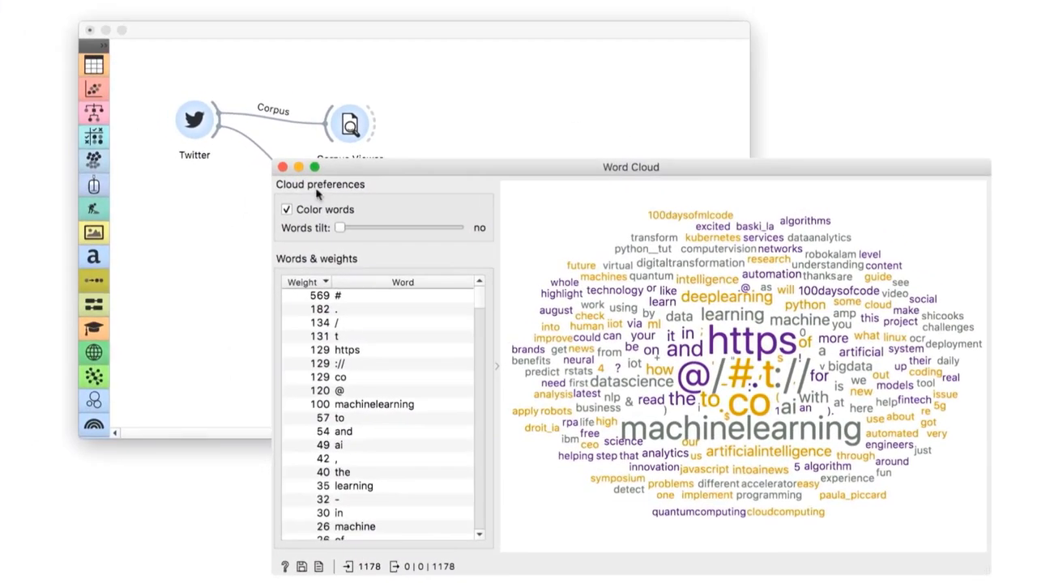
# Step: Insert a Preprocess Text widget into the Twitter–Word Cloud link
pyautogui.click(282, 167)
pyautogui.rightClick(283, 169)
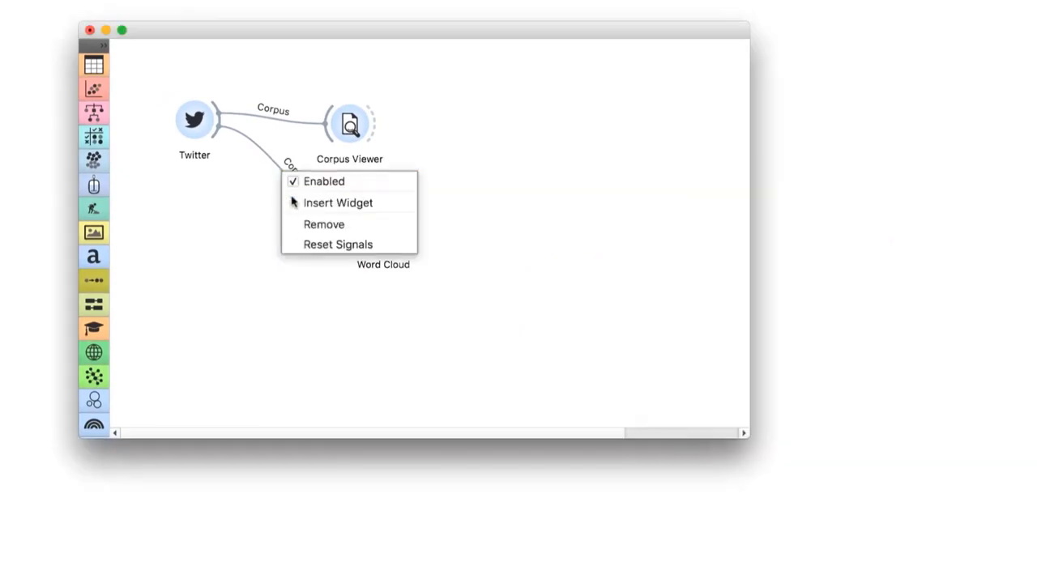
pyautogui.click(293, 201)
pyautogui.write('pre')
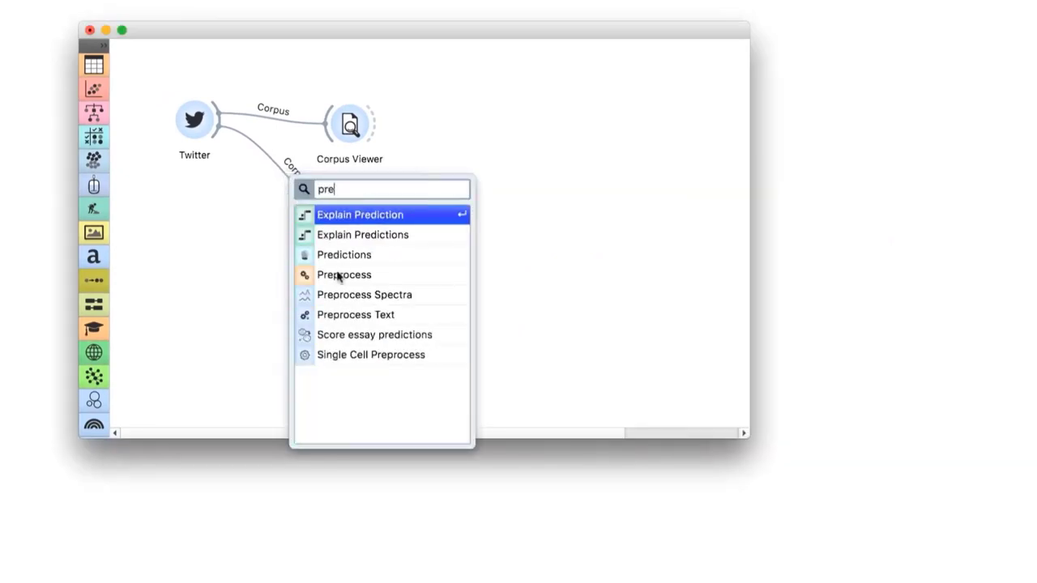
pyautogui.click(353, 314)
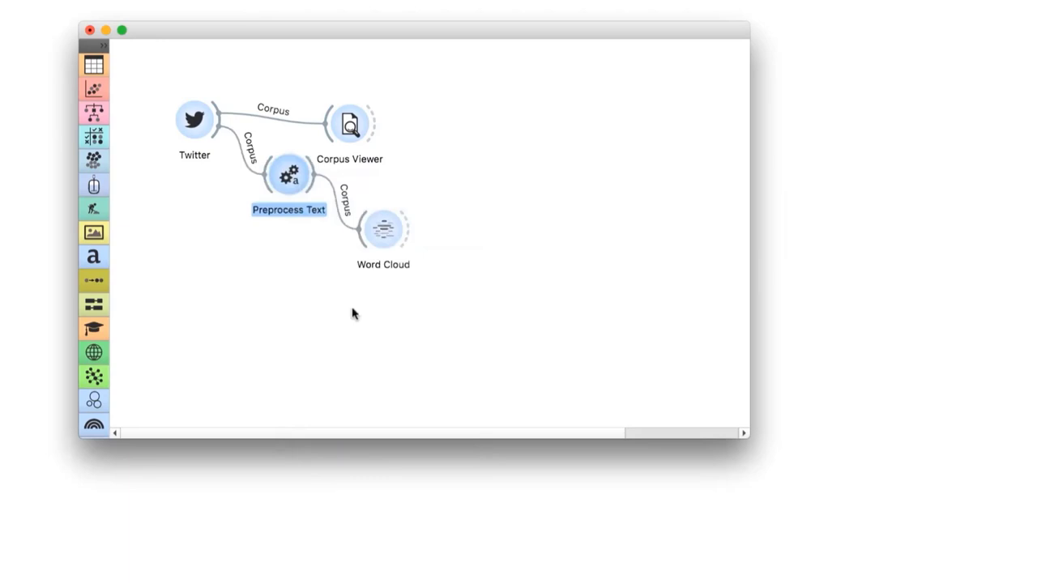
pyautogui.doubleClick(293, 185)
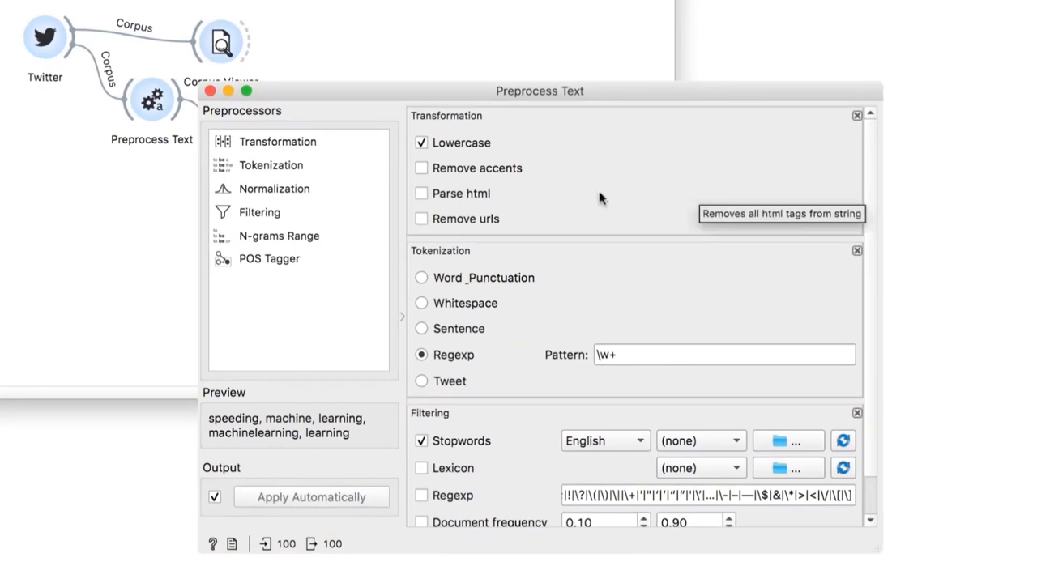
# Step: Enable Remove urls, the Tweet tokenizer and the Regexp filter in Preprocess Text
pyautogui.click(421, 220)
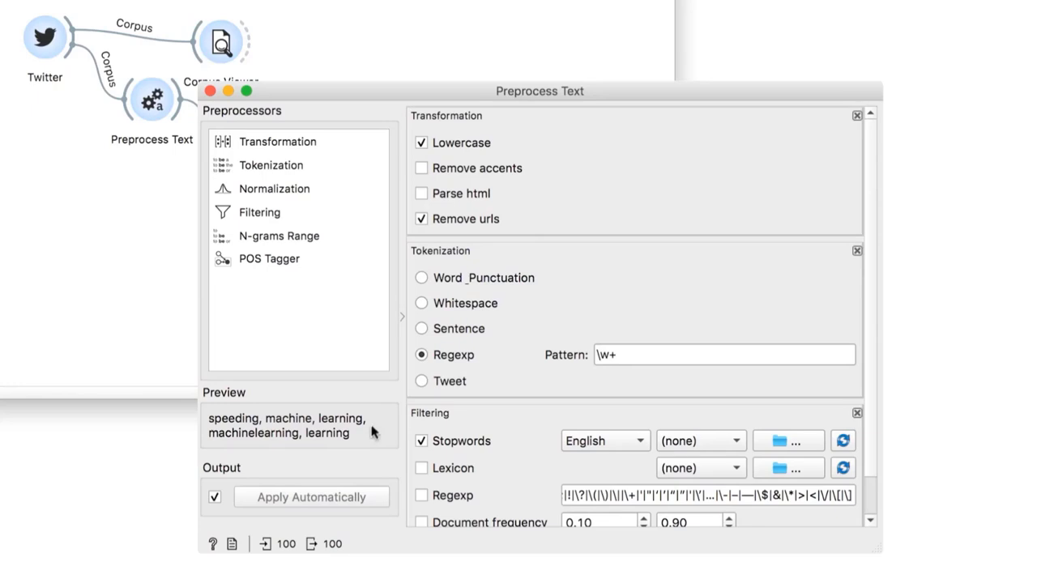
pyautogui.click(421, 382)
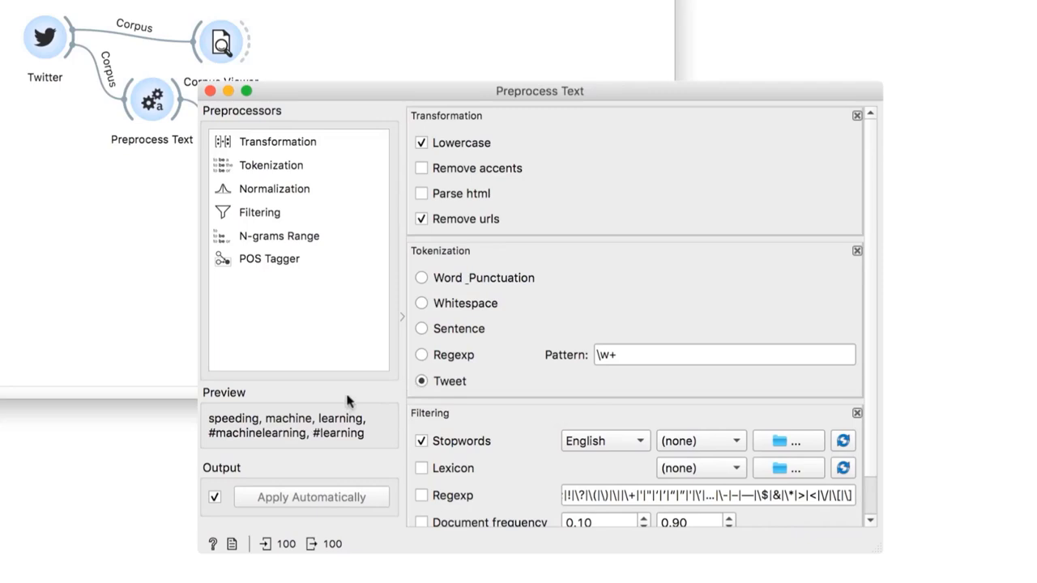
pyautogui.scroll(-2, 459, 368)
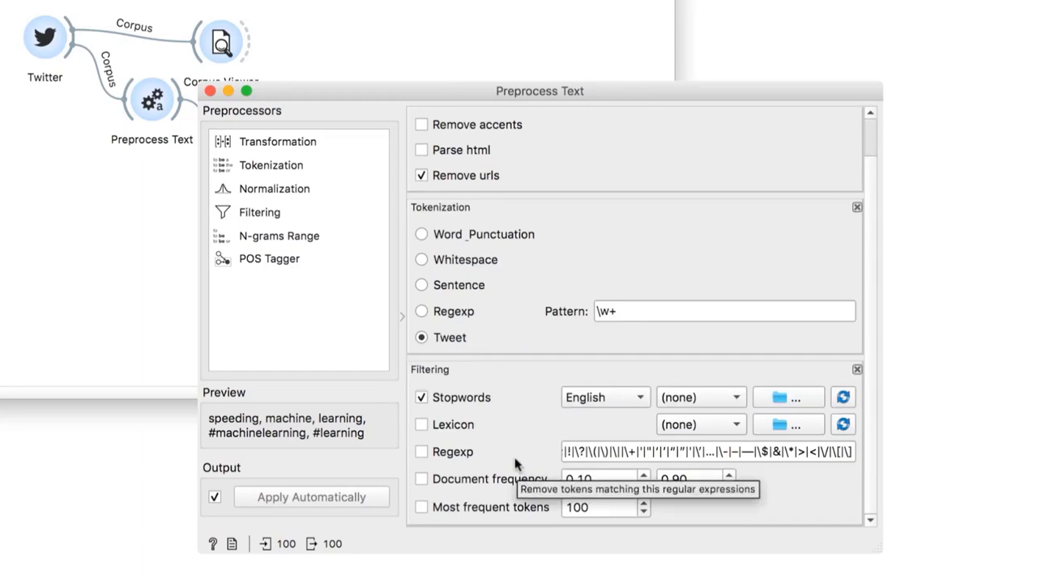
pyautogui.click(421, 452)
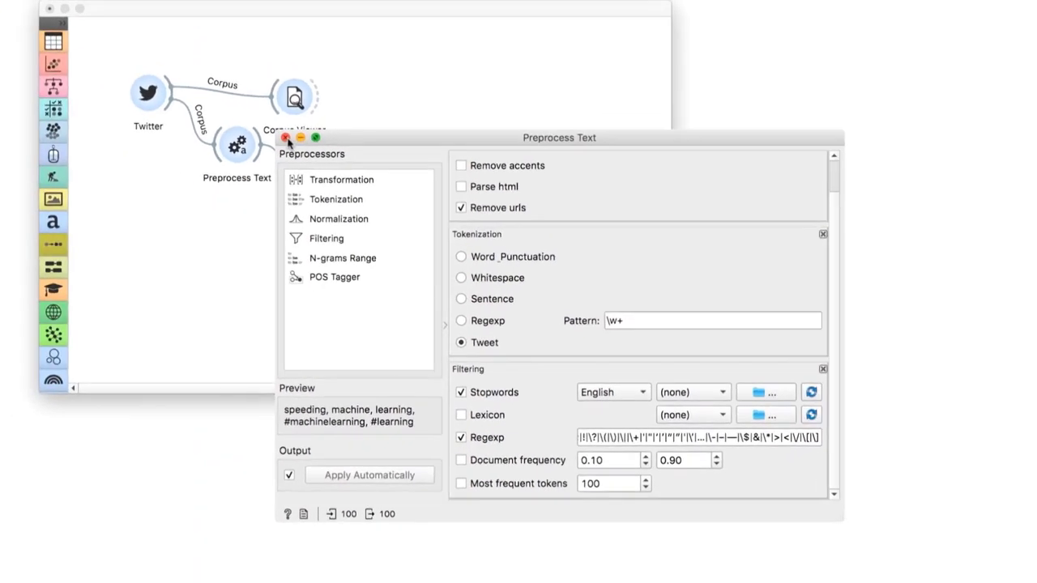
pyautogui.click(286, 138)
pyautogui.doubleClick(324, 197)
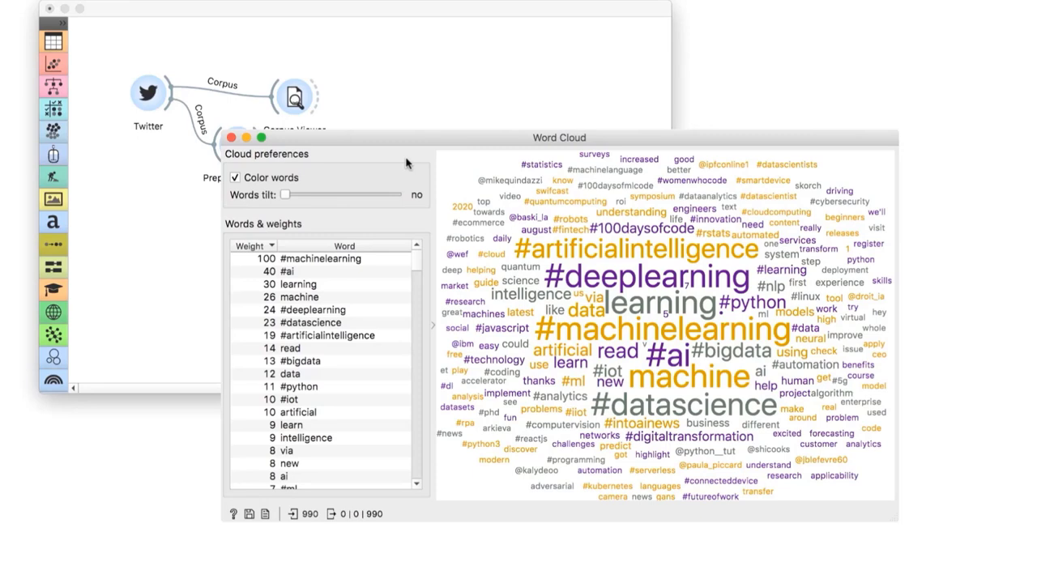
# Step: Add Topic Modelling after Preprocess Text and switch it to Latent Dirichlet Allocation
pyautogui.click(230, 138)
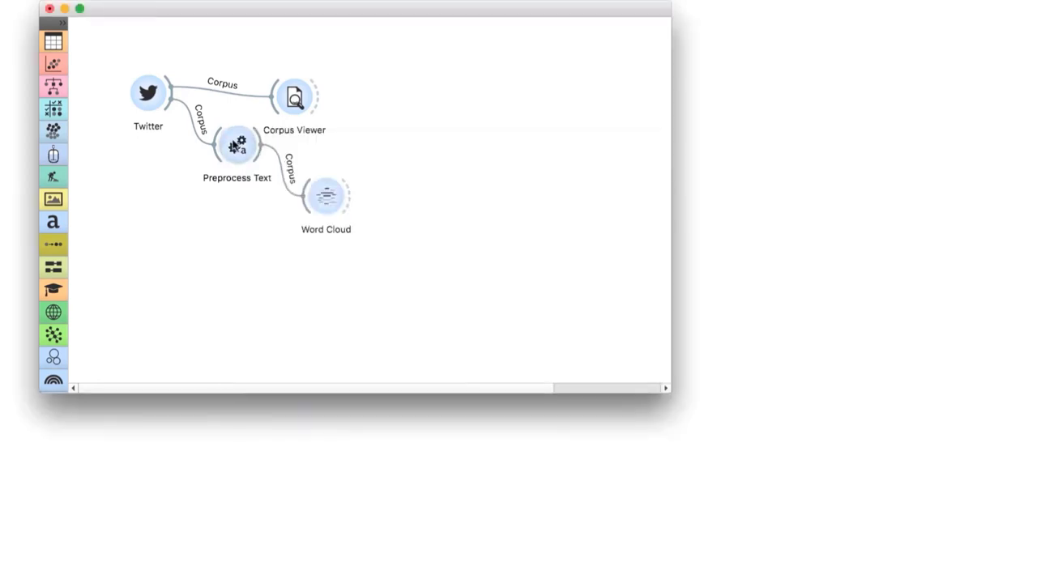
pyautogui.moveTo(256, 153); pyautogui.dragTo(299, 312)
pyautogui.write('to')
pyautogui.click(339, 346)
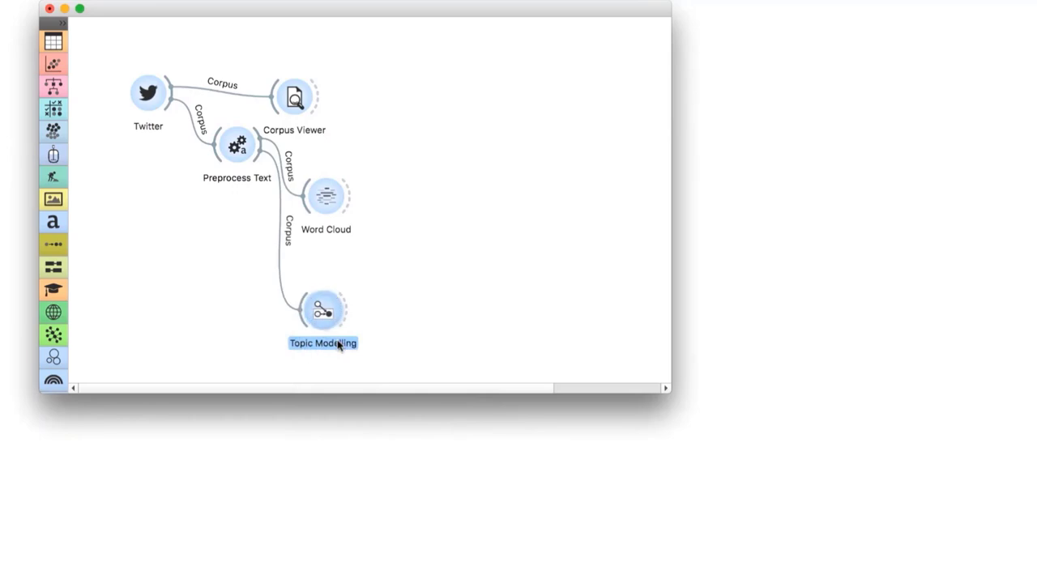
pyautogui.doubleClick(307, 318)
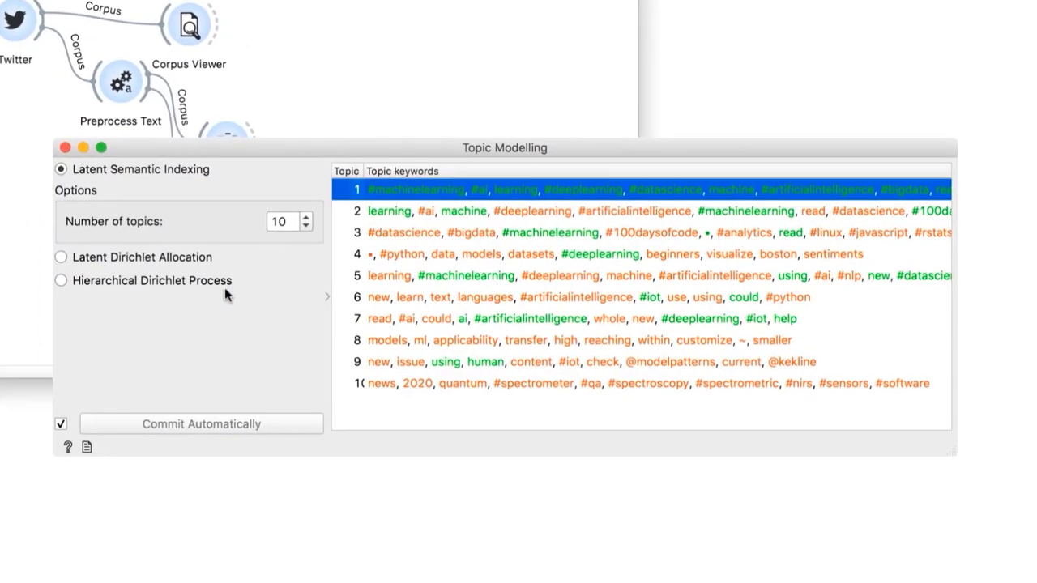
pyautogui.click(141, 258)
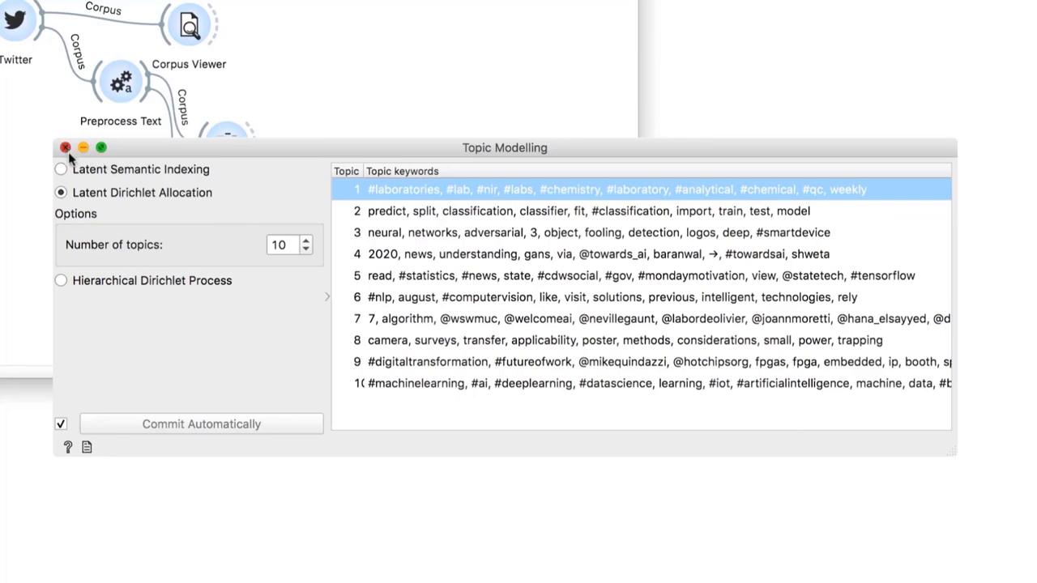
pyautogui.click(66, 149)
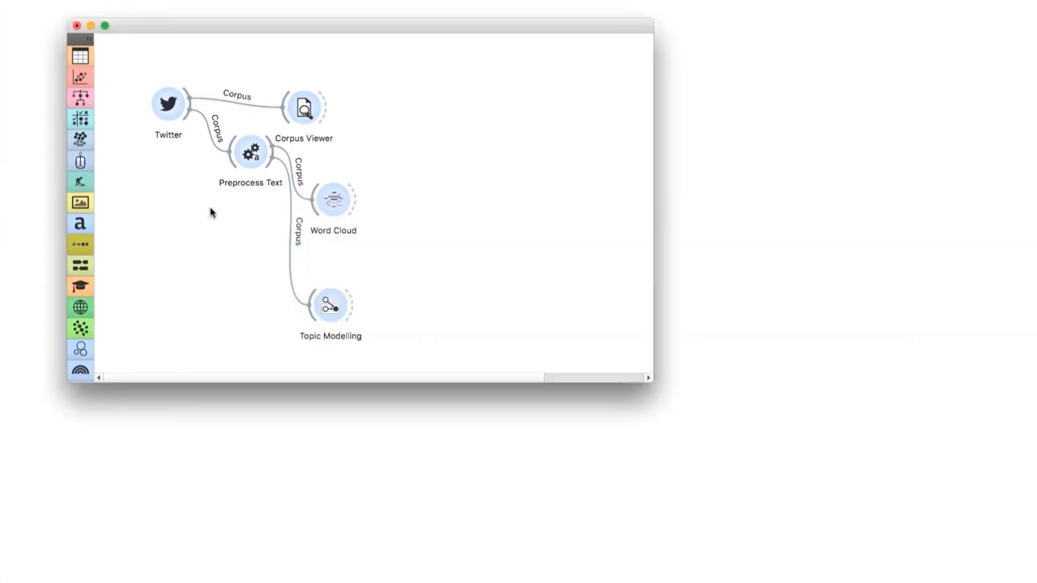
pyautogui.moveTo(352, 305); pyautogui.dragTo(431, 296)
# Step: Link a Heat Map to Topic Modelling, cluster rows with optimal ordering, select the top 11-row branch
pyautogui.click(475, 332)
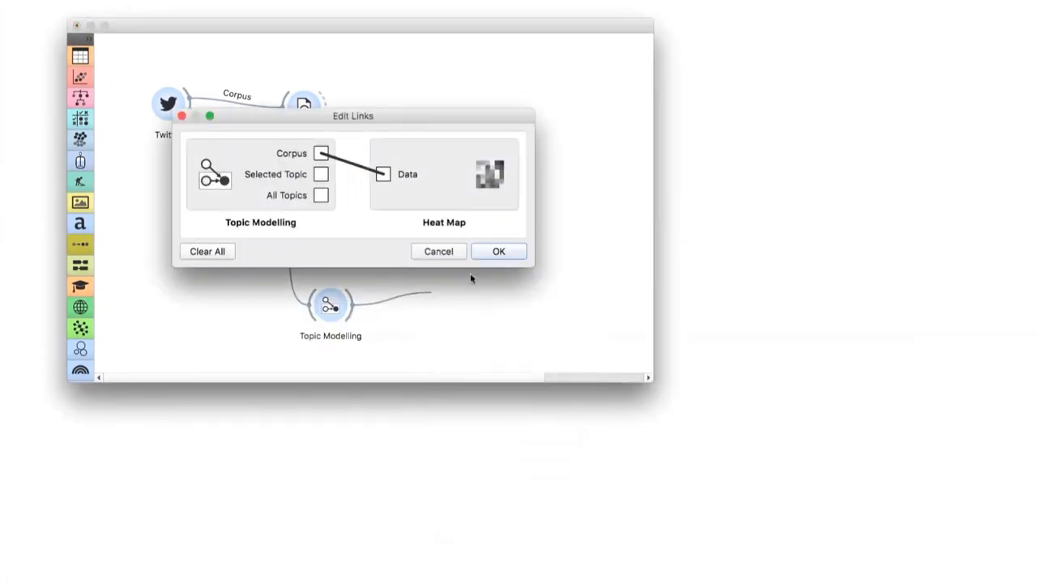
pyautogui.click(498, 252)
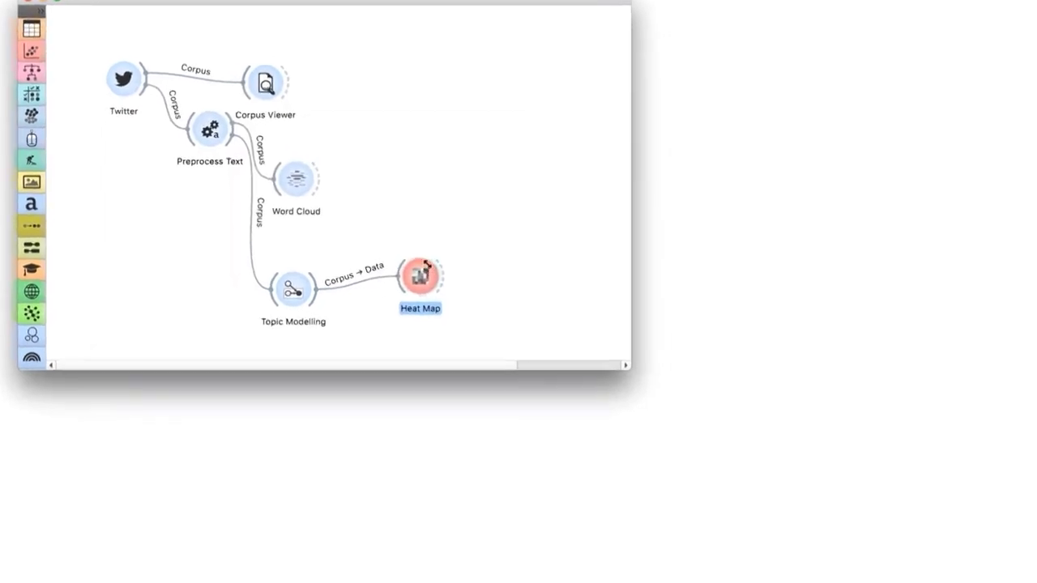
pyautogui.doubleClick(452, 290)
pyautogui.click(314, 256)
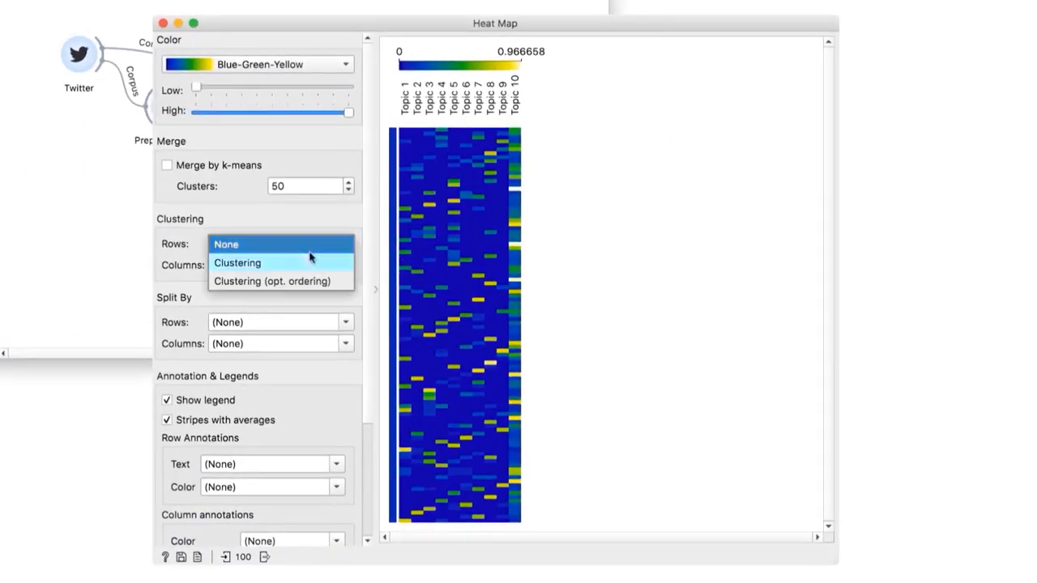
pyautogui.click(293, 281)
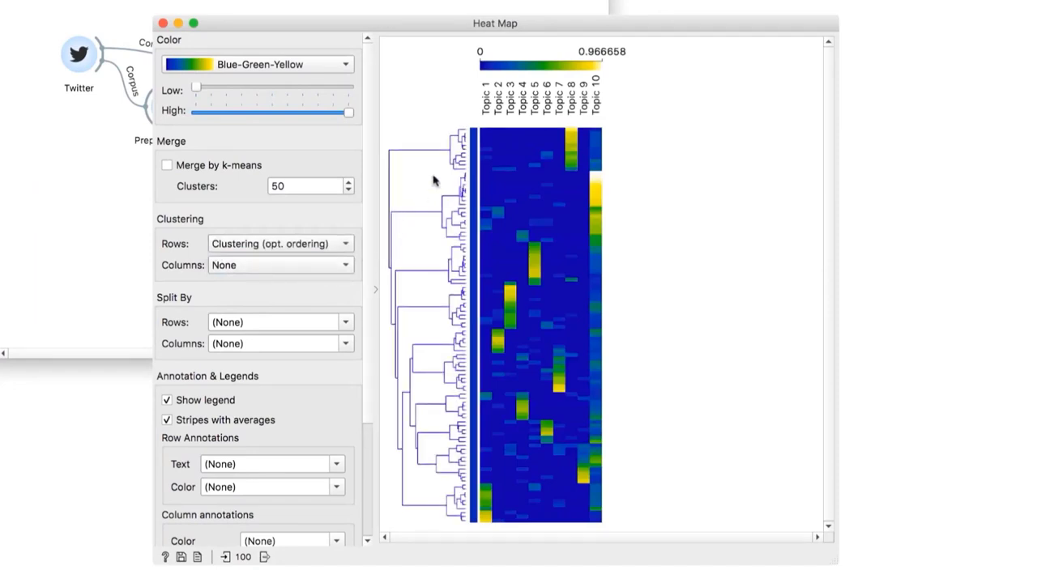
pyautogui.click(456, 150)
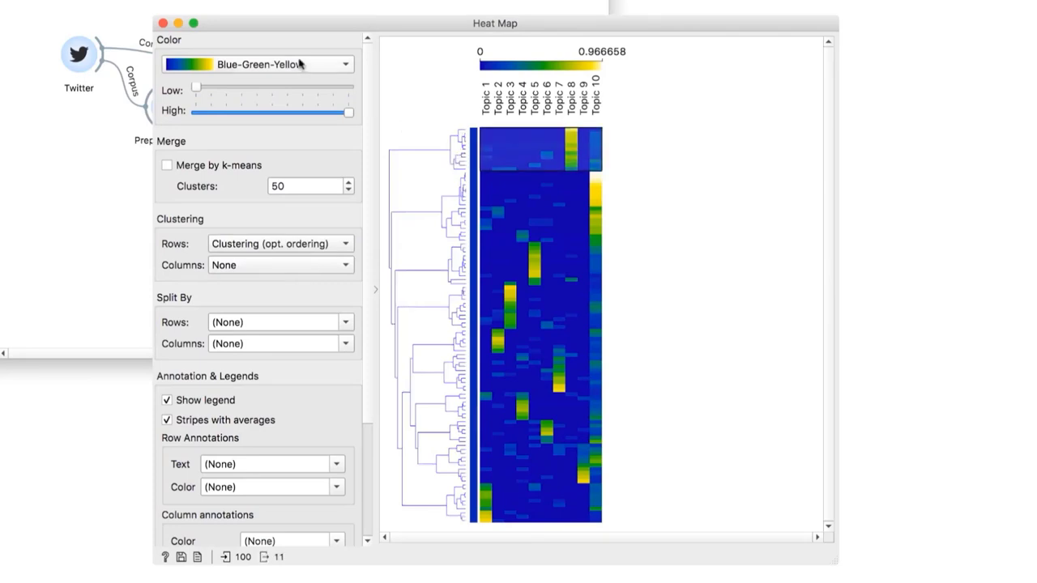
# Step: Add Corpus Viewer (1) on the Heat Map selection and widen its detail panel
pyautogui.click(163, 24)
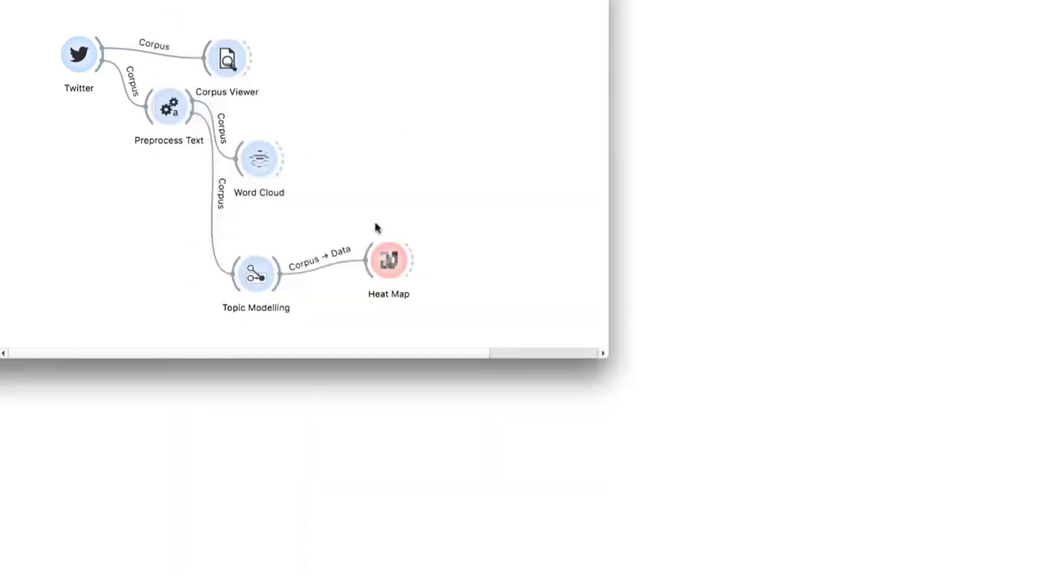
pyautogui.moveTo(416, 259); pyautogui.dragTo(470, 220)
pyautogui.click(503, 256)
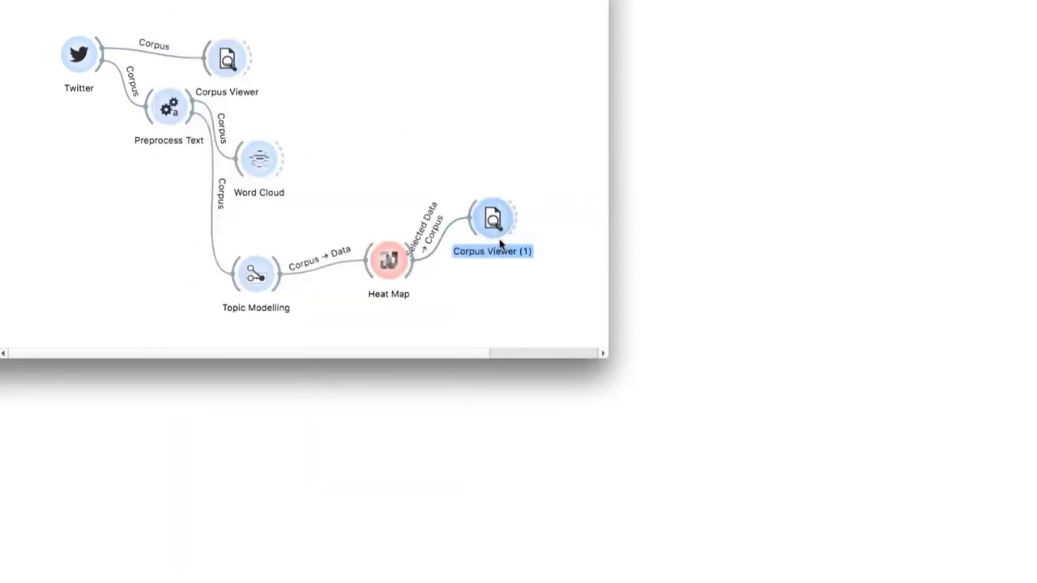
pyautogui.doubleClick(495, 227)
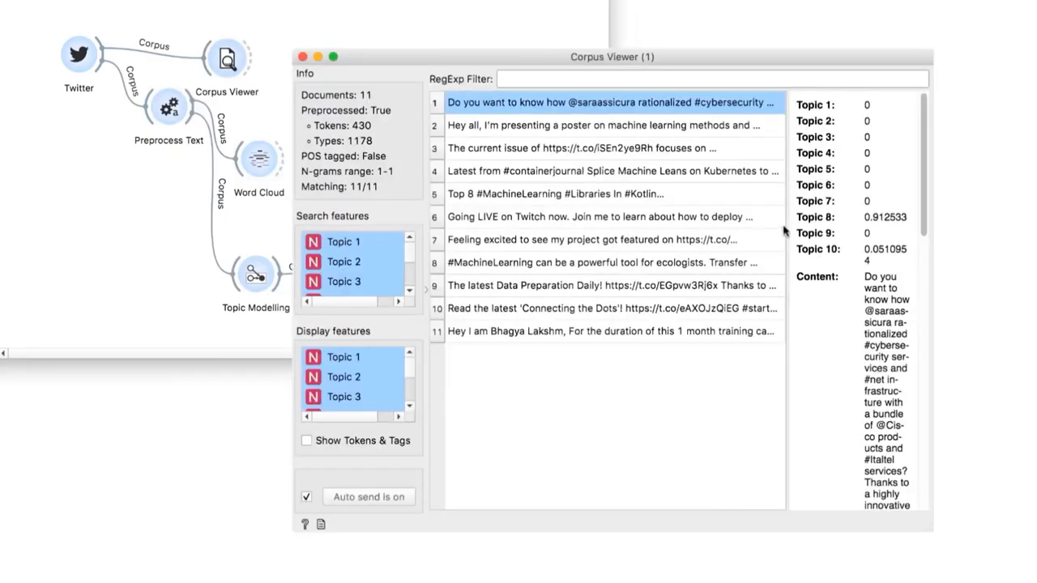
pyautogui.moveTo(786, 233); pyautogui.dragTo(602, 232)
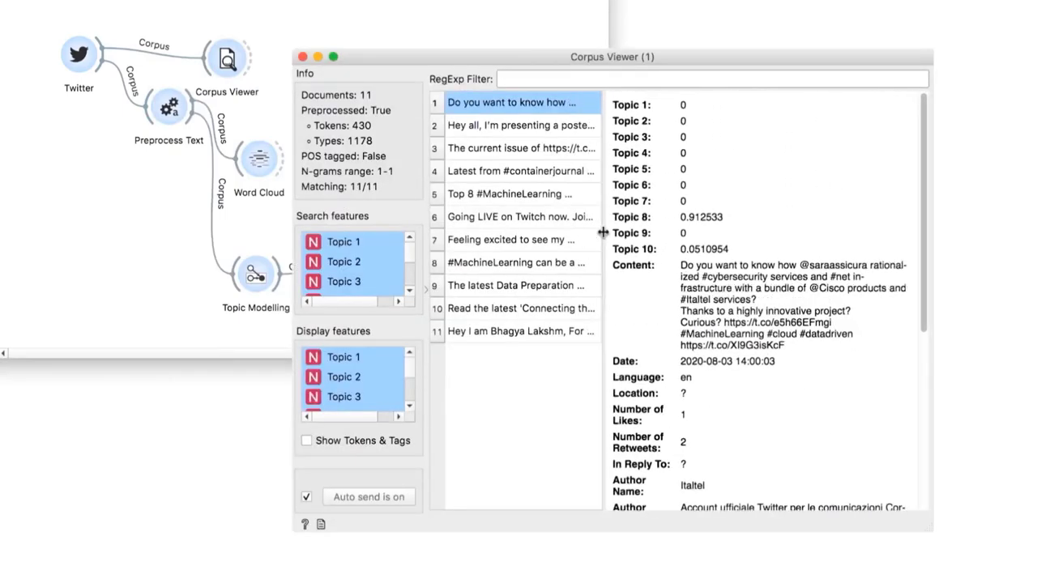